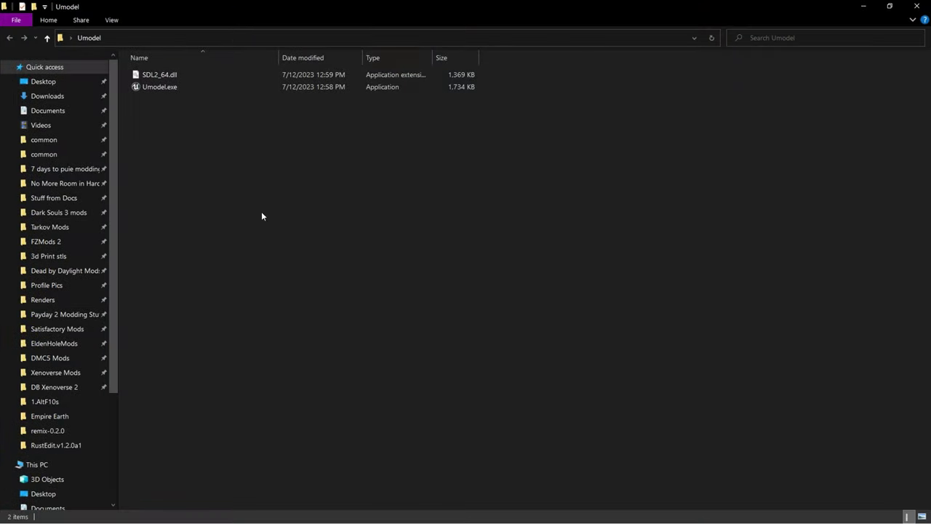
Run Umodel.exe and override the game detection with Unreal engine 4.27.
{"action": "left_click", "coordinate": [151, 87]}
{"action": "double_click", "coordinate": [147, 87]}
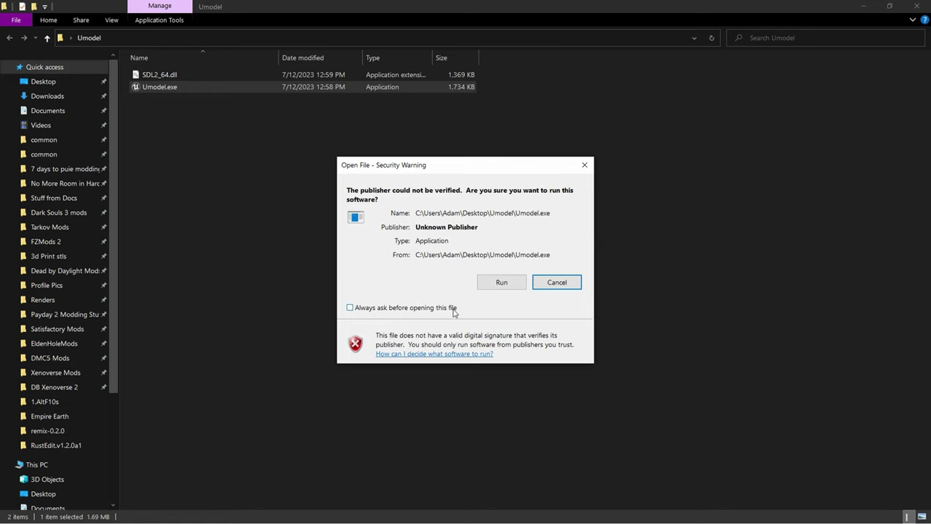
{"action": "left_click", "coordinate": [501, 282]}
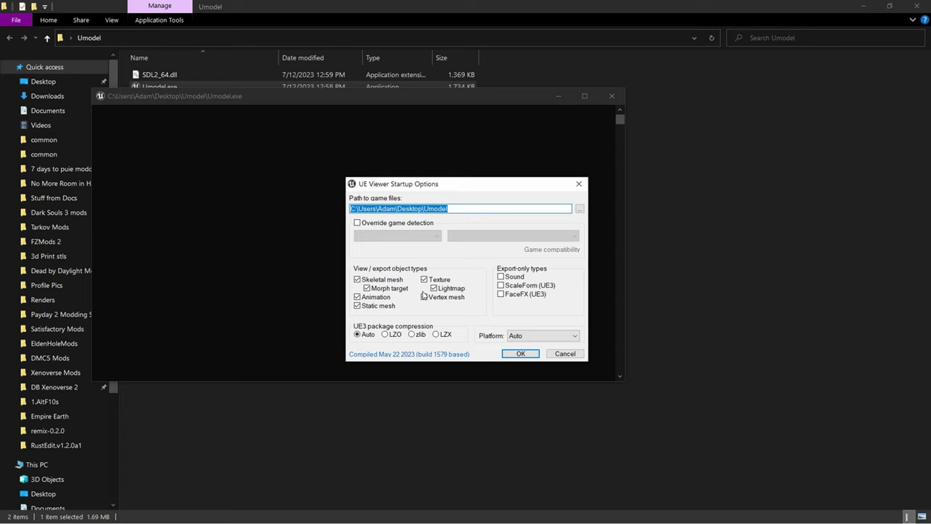
{"action": "left_click", "coordinate": [368, 224]}
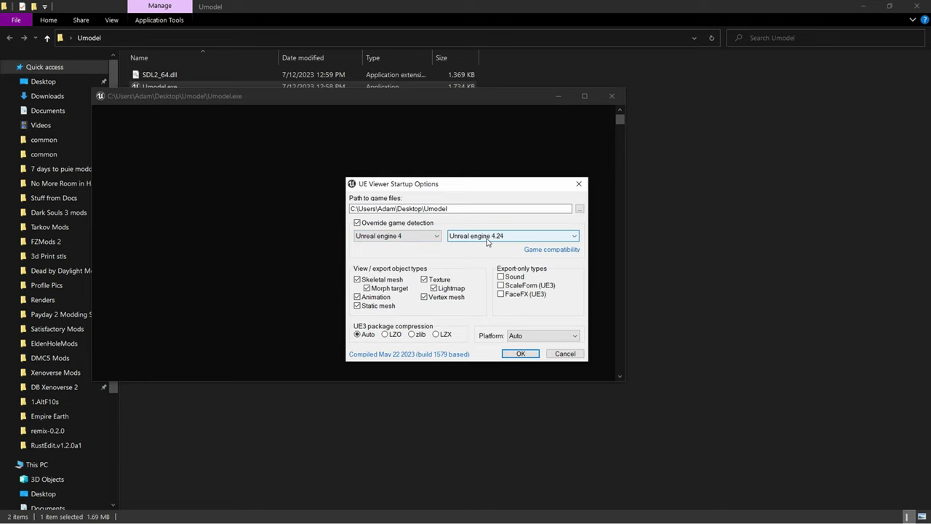
{"action": "scroll", "coordinate": [487, 242], "scroll_direction": "down", "scroll_amount": 1}
Browse for the game files path, starting from the D:\SteamLibrary\steamapps\common folder.
{"action": "left_click", "coordinate": [418, 208]}
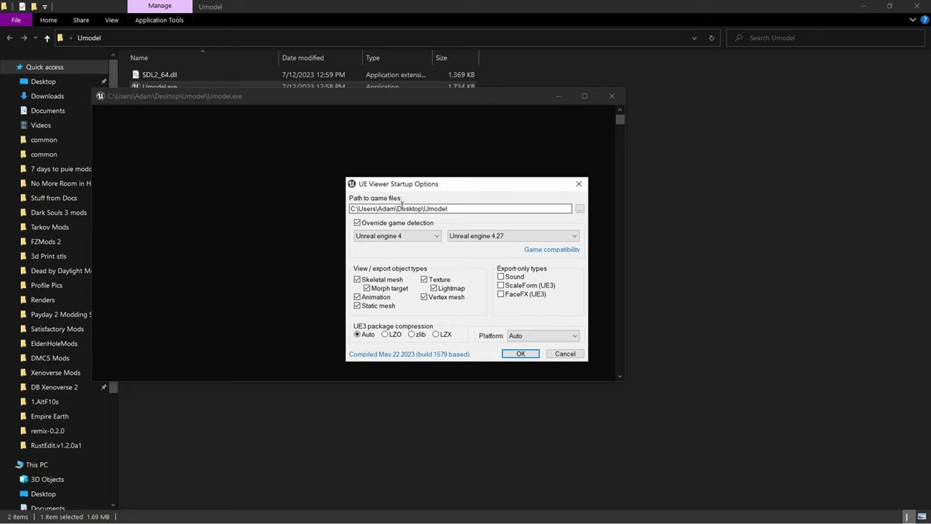
{"action": "left_click_drag", "start_coordinate": [416, 208], "coordinate": [580, 211]}
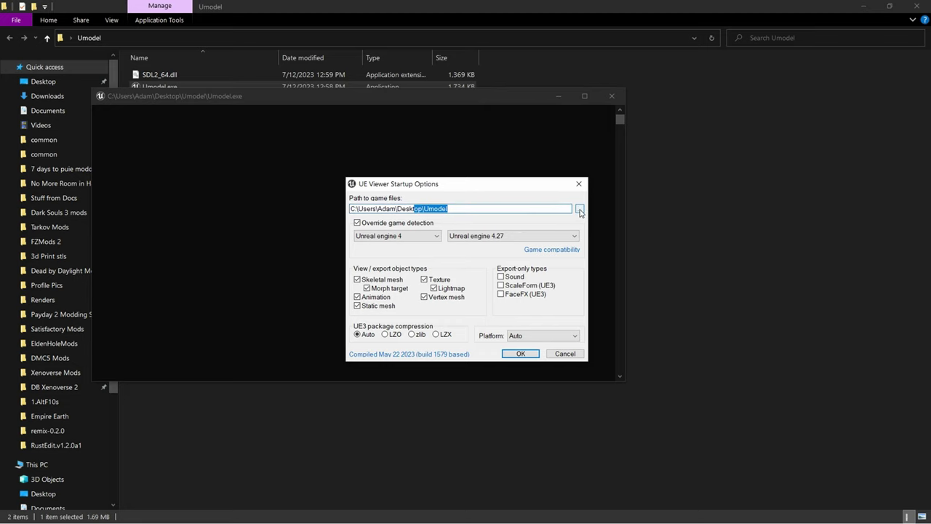
{"action": "left_click", "coordinate": [580, 210]}
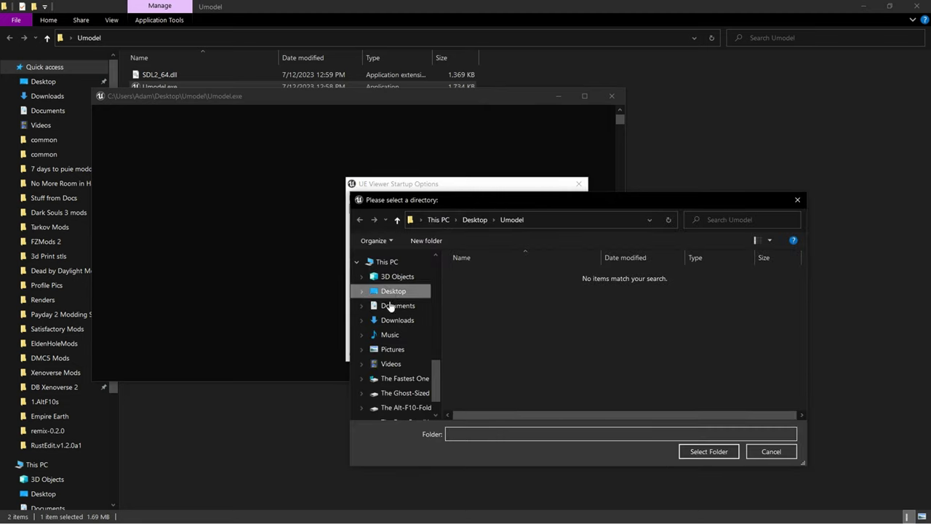
{"action": "scroll", "coordinate": [388, 327], "scroll_direction": "up", "scroll_amount": 4}
{"action": "scroll", "coordinate": [393, 342], "scroll_direction": "up", "scroll_amount": 5}
{"action": "left_click", "coordinate": [393, 339]}
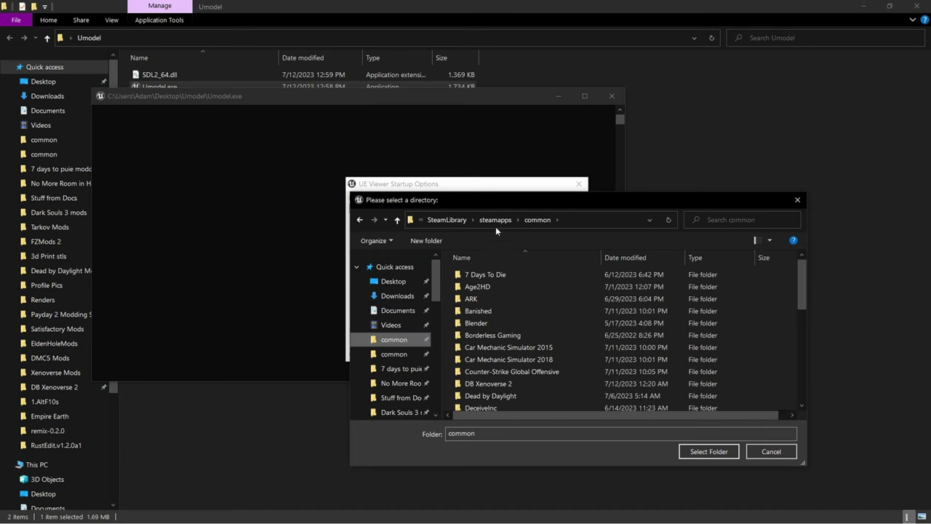
{"action": "left_click", "coordinate": [559, 225]}
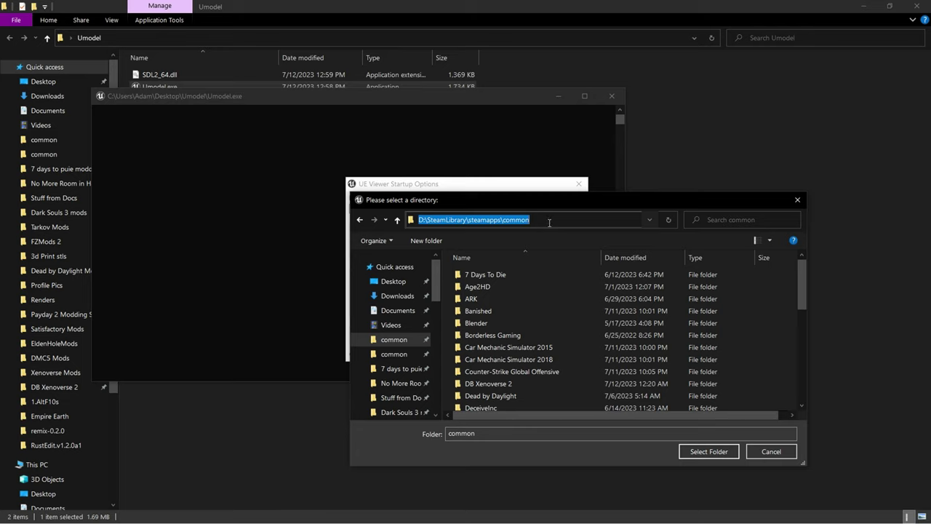
Set the game path to Dead by Daylight\DeadByDaylight\Content\Paks and load the game packages.
{"action": "double_click", "coordinate": [486, 395]}
{"action": "double_click", "coordinate": [479, 276]}
{"action": "double_click", "coordinate": [478, 287]}
{"action": "double_click", "coordinate": [478, 286]}
{"action": "left_click", "coordinate": [698, 452]}
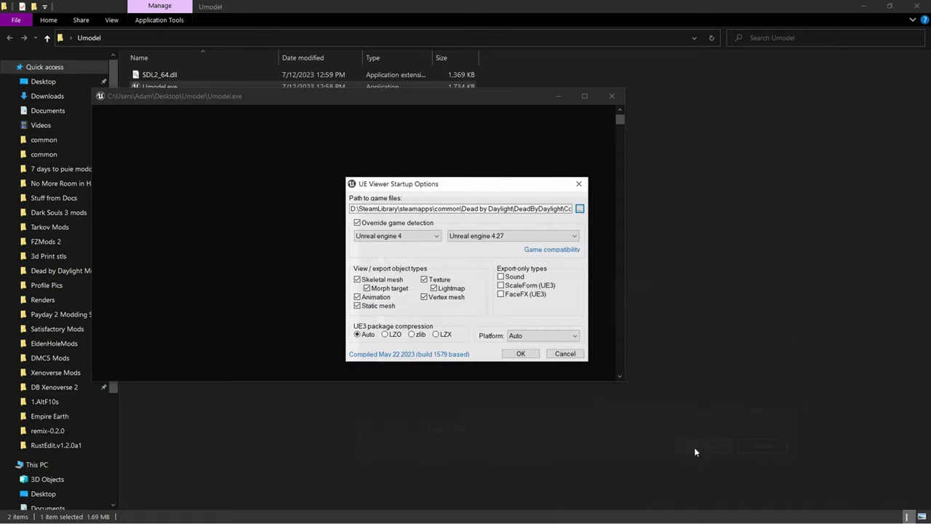
{"action": "left_click", "coordinate": [520, 354]}
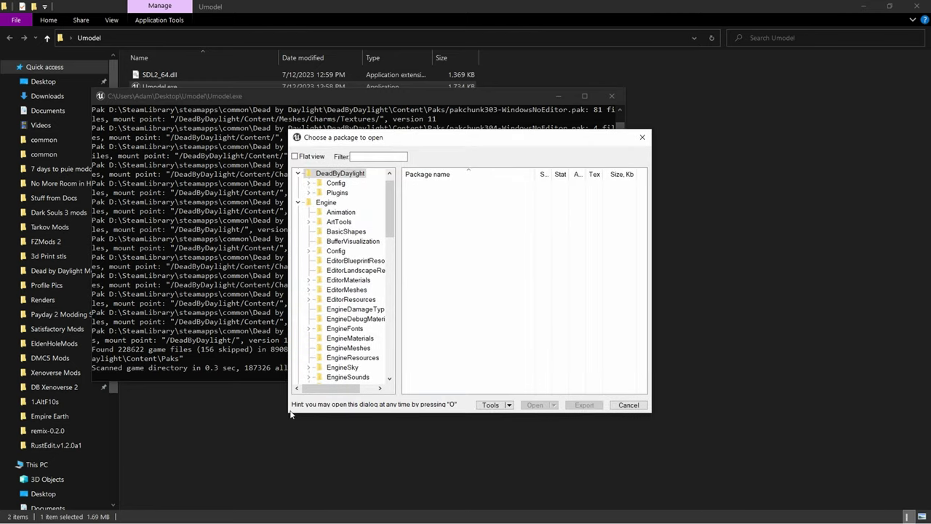
Enlarge and reposition the package selection window, and close the Umodel folder window behind it.
{"action": "left_click_drag", "start_coordinate": [286, 413], "coordinate": [97, 449]}
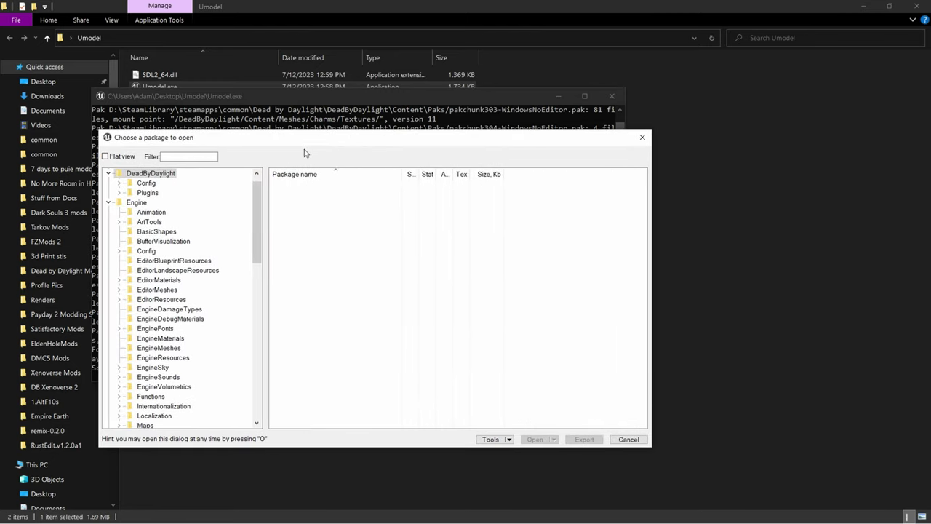
{"action": "left_click_drag", "start_coordinate": [306, 147], "coordinate": [369, 123]}
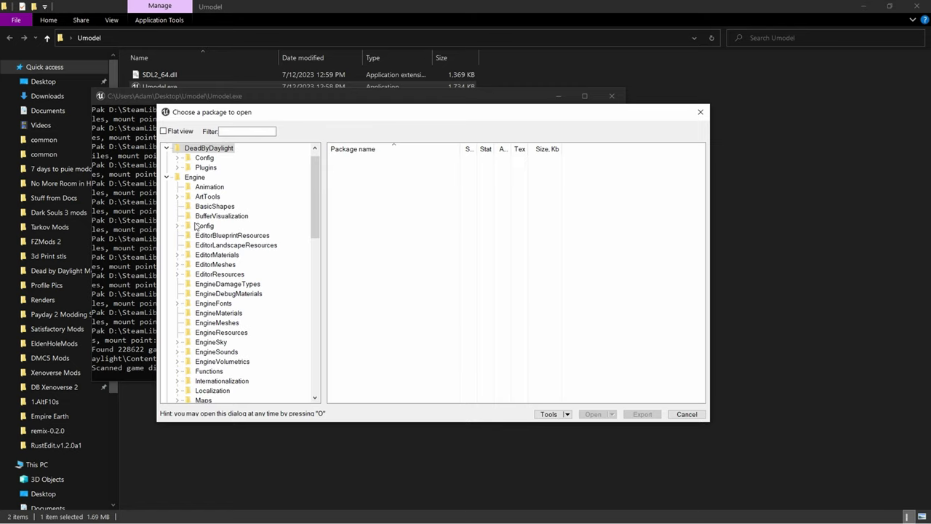
{"action": "left_click", "coordinate": [918, 8]}
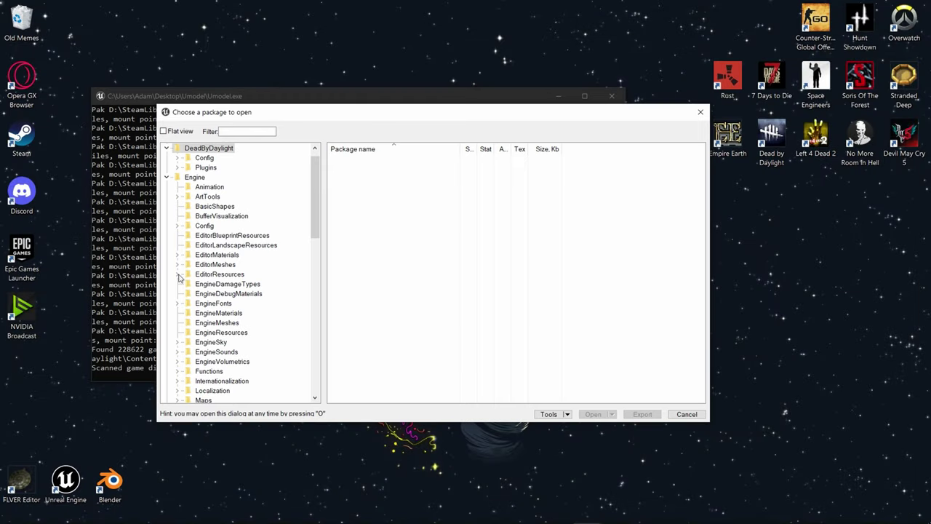
Collapse the DeadByDaylight and Engine folders and expand Game/Characters/Campers in the package tree.
{"action": "left_click", "coordinate": [166, 149]}
{"action": "left_click", "coordinate": [167, 158]}
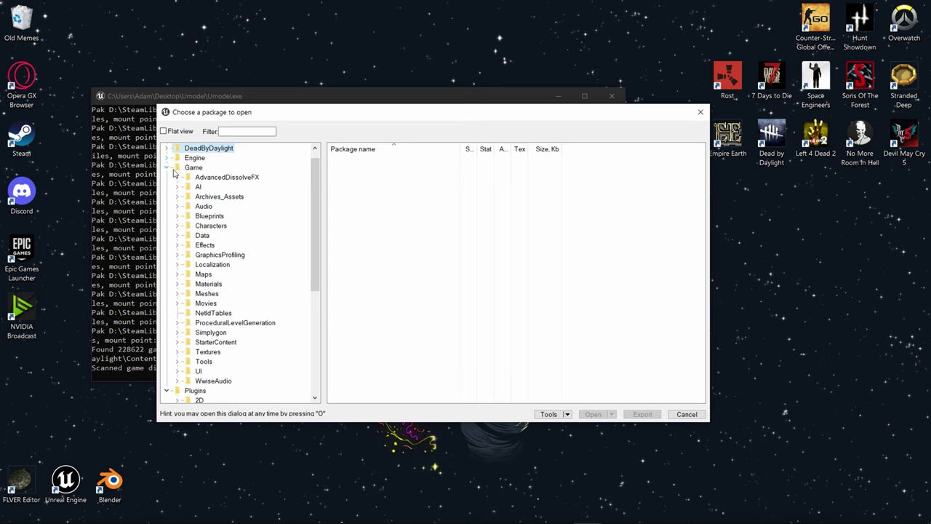
{"action": "double_click", "coordinate": [205, 228]}
{"action": "double_click", "coordinate": [211, 235]}
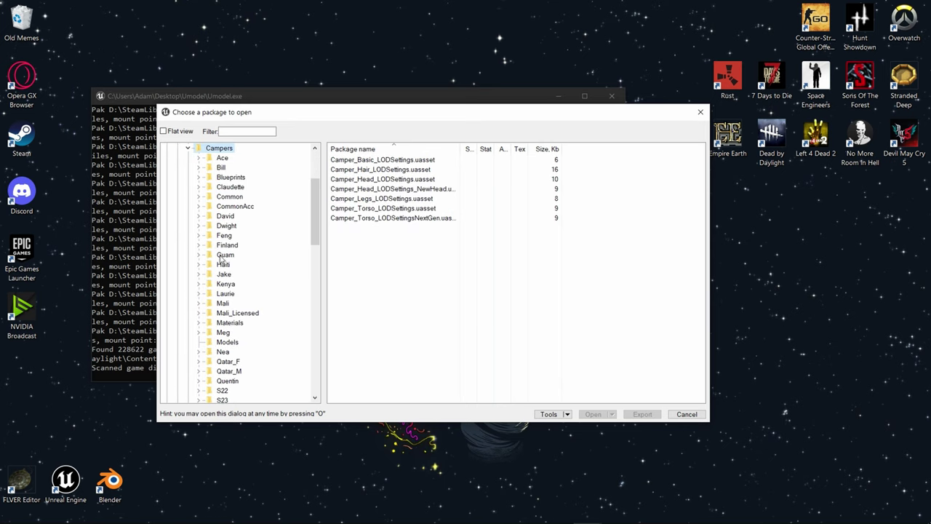
Look into the Feng, Dwight, Mali and Mali_Licensed folders under Campers.
{"action": "double_click", "coordinate": [224, 236]}
{"action": "double_click", "coordinate": [224, 236]}
{"action": "double_click", "coordinate": [227, 227]}
{"action": "double_click", "coordinate": [227, 227]}
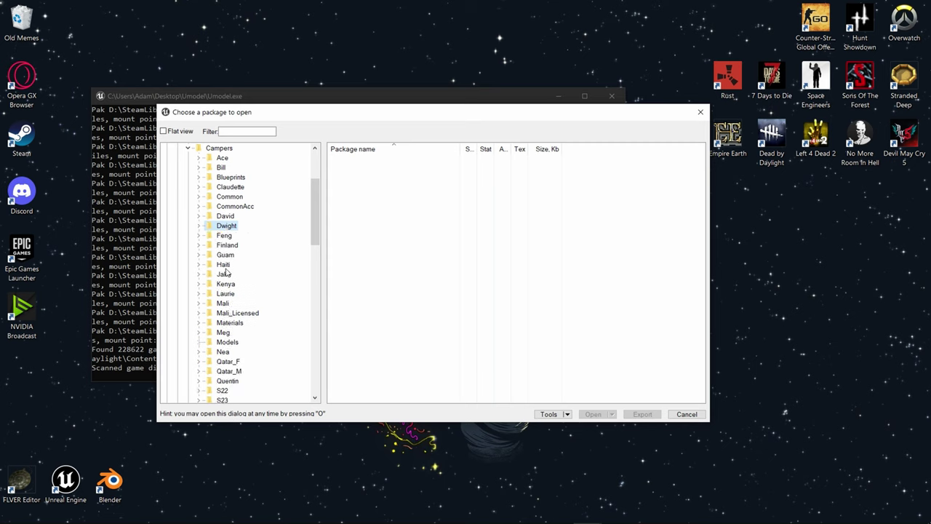
{"action": "scroll", "coordinate": [226, 277], "scroll_direction": "down", "scroll_amount": 1}
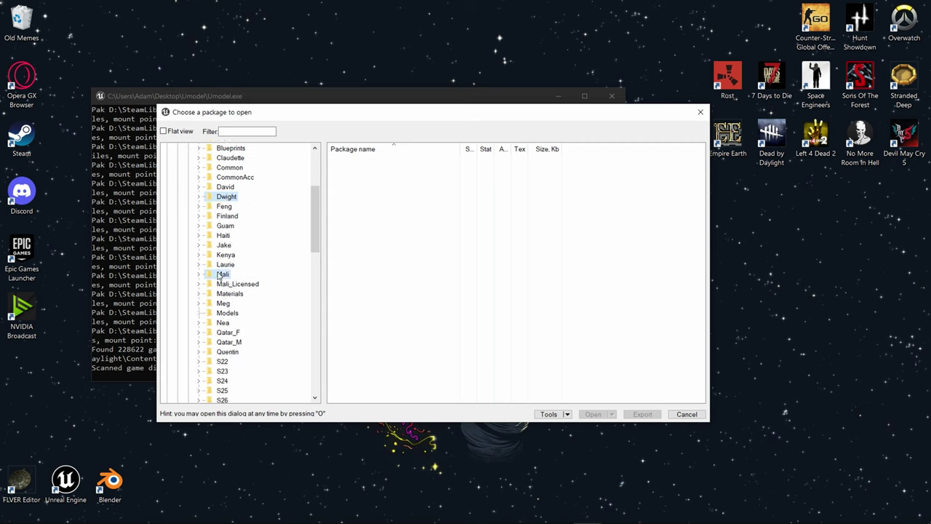
{"action": "double_click", "coordinate": [223, 274]}
{"action": "double_click", "coordinate": [221, 276]}
{"action": "double_click", "coordinate": [227, 285]}
{"action": "double_click", "coordinate": [227, 285]}
{"action": "scroll", "coordinate": [227, 291], "scroll_direction": "down", "scroll_amount": 1}
Export QM_Head00_REF.uasset from the Heads models of the Qatar_M camper folder.
{"action": "double_click", "coordinate": [220, 315]}
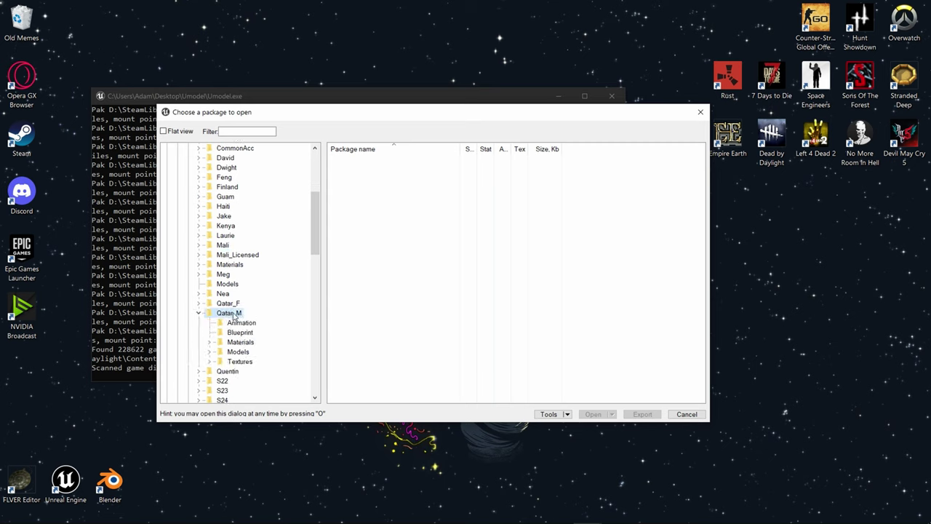
{"action": "double_click", "coordinate": [219, 304]}
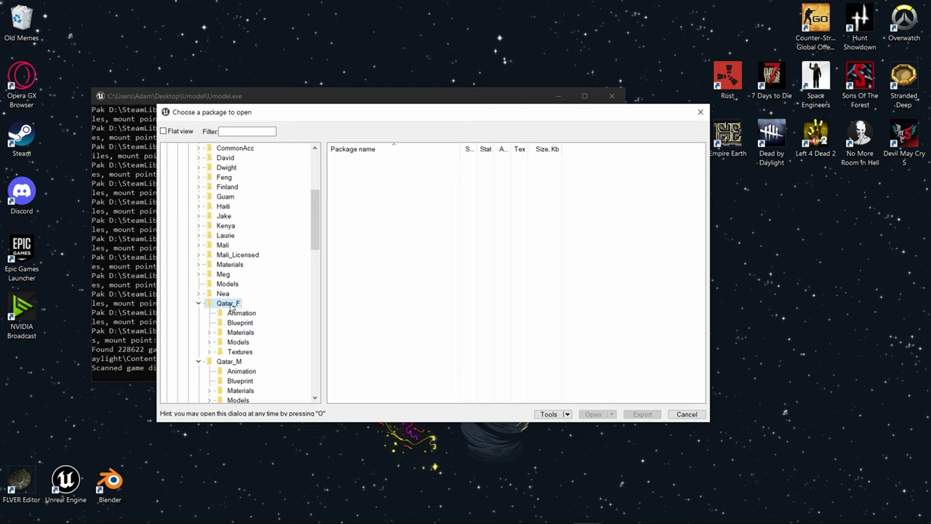
{"action": "double_click", "coordinate": [228, 304]}
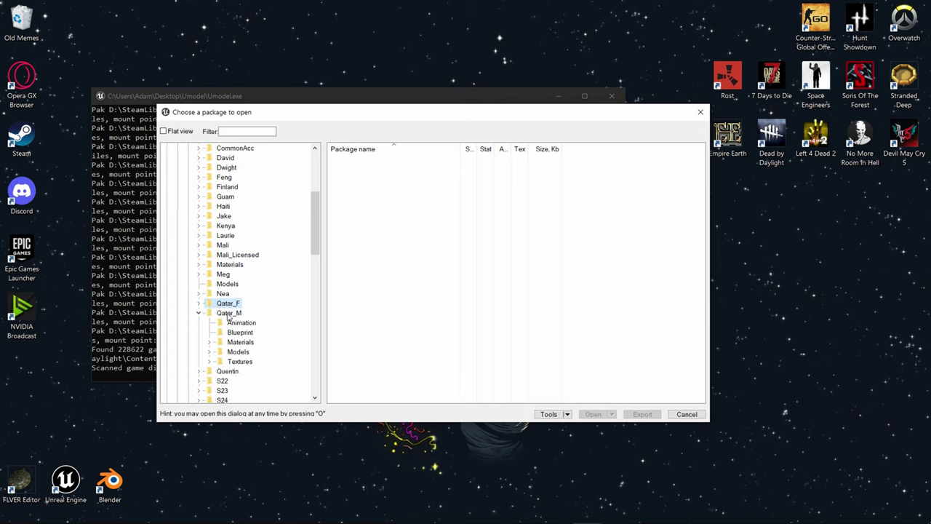
{"action": "double_click", "coordinate": [238, 352]}
{"action": "scroll", "coordinate": [245, 348], "scroll_direction": "down", "scroll_amount": 1}
{"action": "left_click", "coordinate": [247, 332]}
{"action": "right_click", "coordinate": [374, 161]}
{"action": "left_click", "coordinate": [399, 188]}
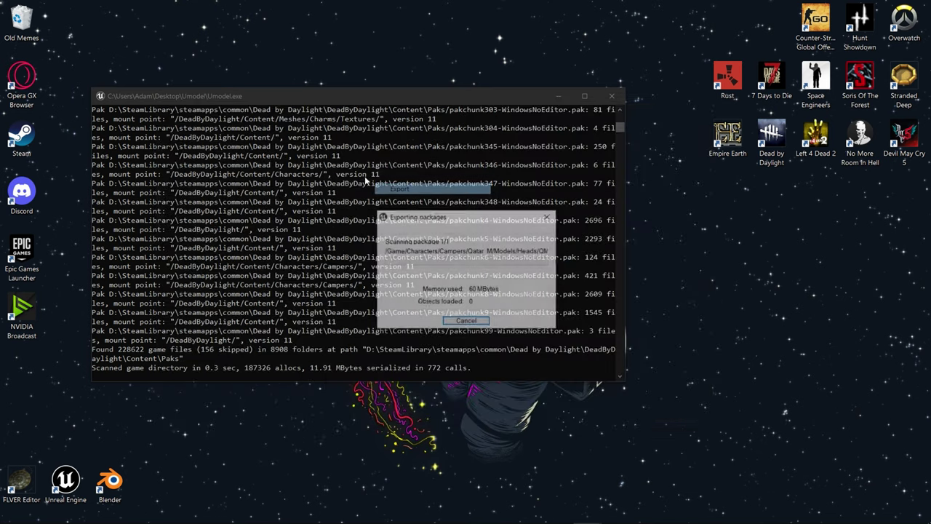
Open QM_Head00_REF.uasset in a maximized viewer and inspect the head model.
{"action": "right_click", "coordinate": [362, 163]}
{"action": "left_click", "coordinate": [386, 178]}
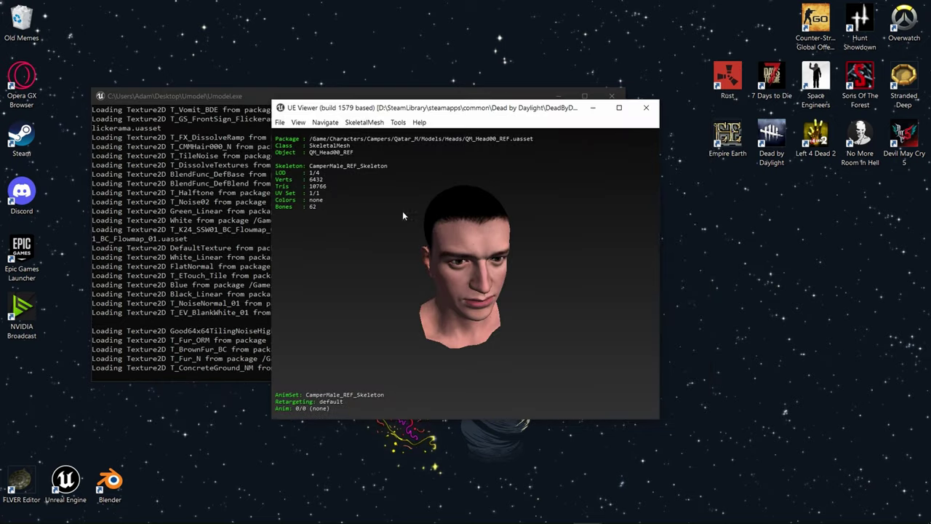
{"action": "left_click_drag", "start_coordinate": [408, 216], "coordinate": [425, 207]}
{"action": "left_click", "coordinate": [609, 107]}
{"action": "left_click_drag", "start_coordinate": [545, 228], "coordinate": [498, 247]}
Colour the head mesh by material and open its MI_QMHead00 material for viewing.
{"action": "key", "text": "m"}
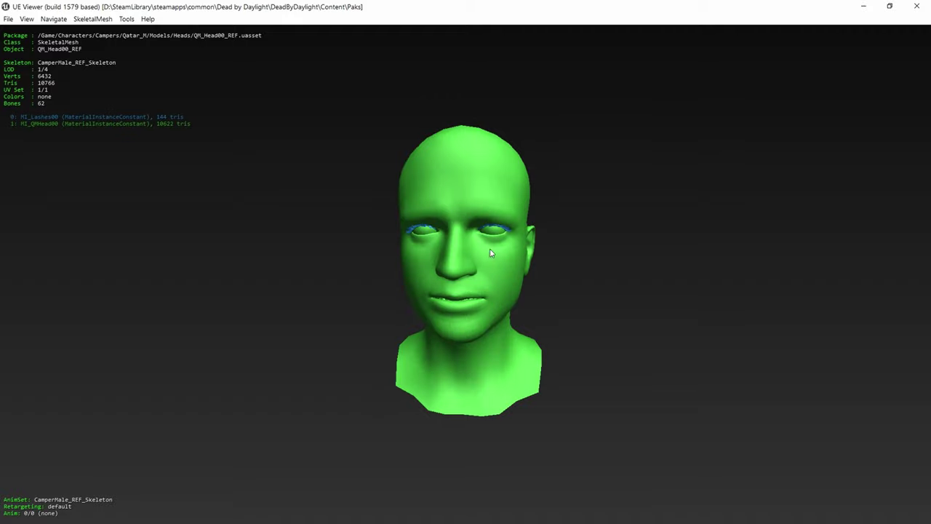
{"action": "left_click_drag", "start_coordinate": [381, 237], "coordinate": [409, 230]}
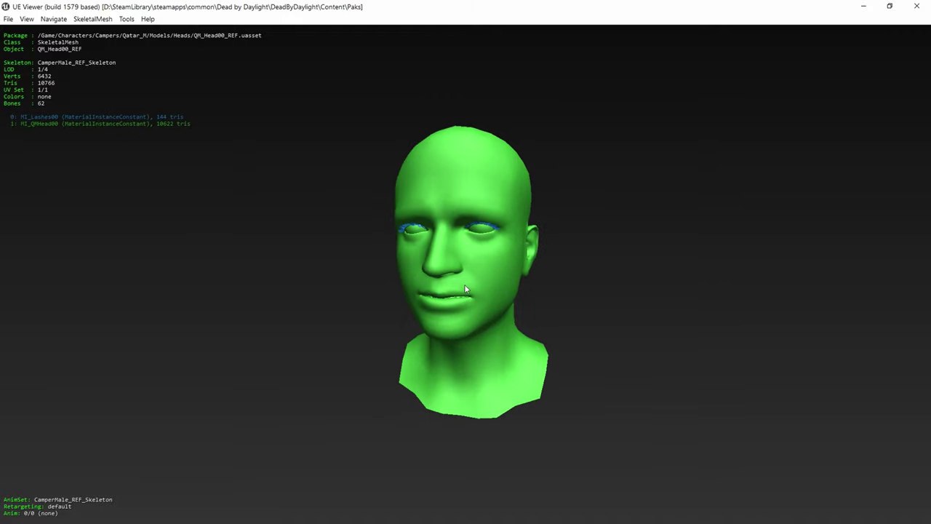
{"action": "left_click", "coordinate": [43, 125]}
{"action": "left_click_drag", "start_coordinate": [318, 186], "coordinate": [315, 186]}
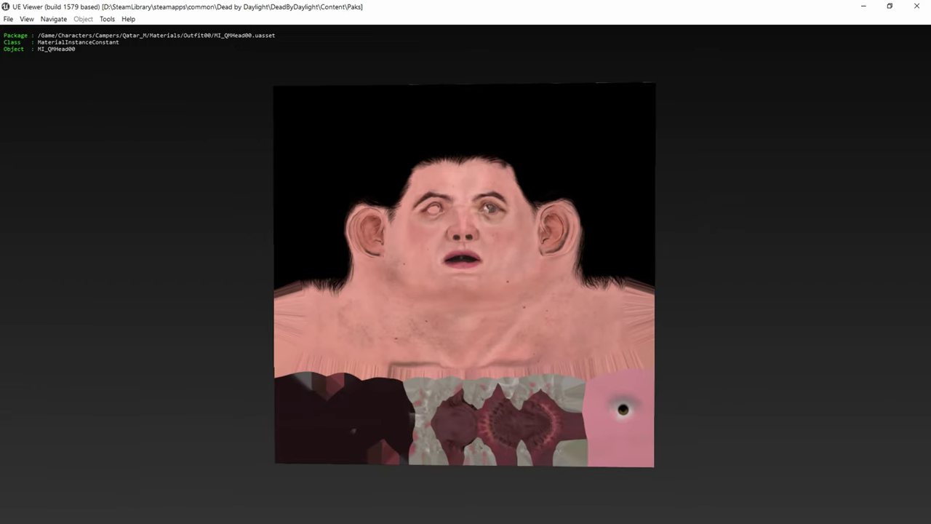
Examine the material's texture parameters and the T_QMHead00_ORM texture, and return to the head mesh.
{"action": "key", "text": "m"}
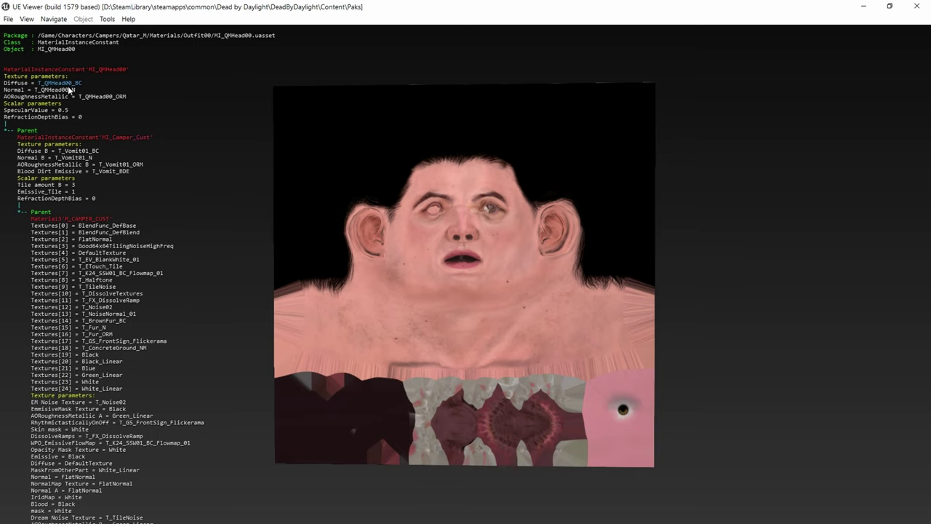
{"action": "left_click", "coordinate": [91, 98]}
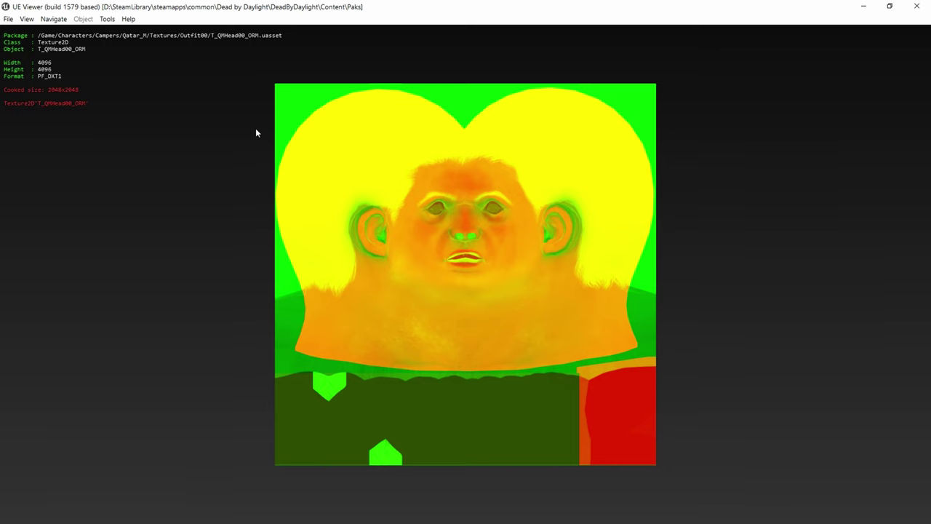
{"action": "key", "text": "BackSpace"}
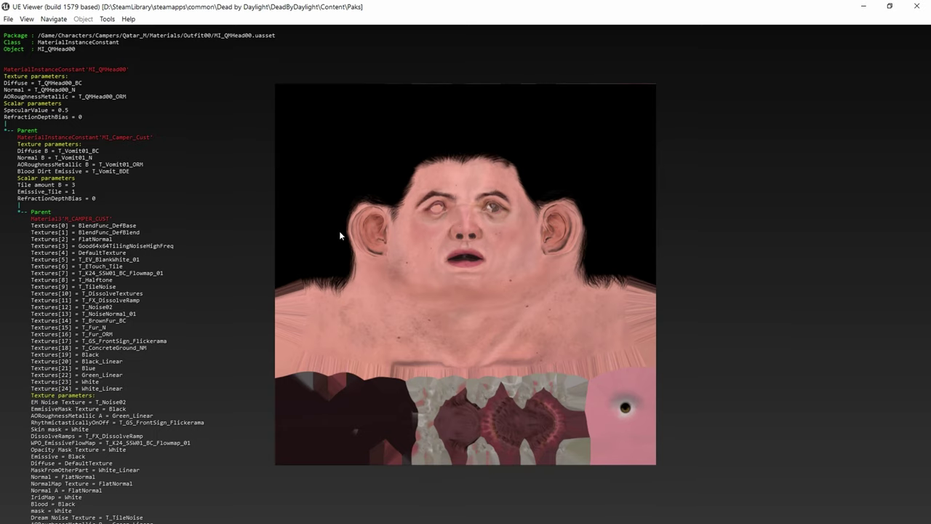
{"action": "key", "text": "BackSpace"}
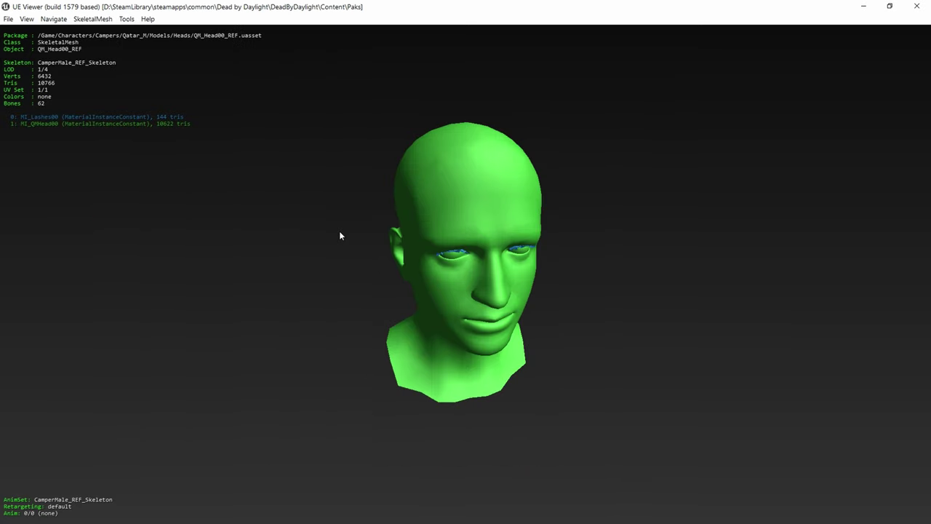
Preview the QM_Torso006_REF and QM_Torso008_REF models from Qatar_M's Torsos folder.
{"action": "key", "text": "o"}
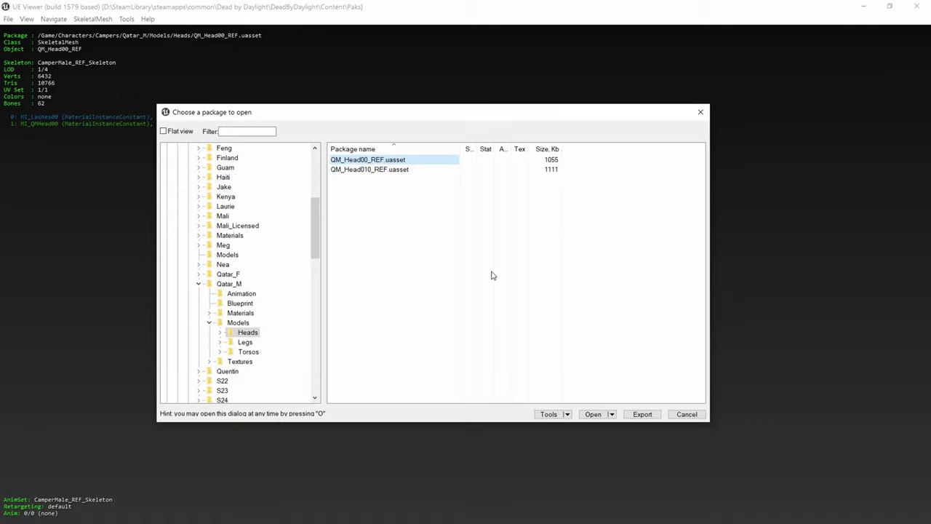
{"action": "left_click", "coordinate": [248, 351]}
{"action": "double_click", "coordinate": [396, 160]}
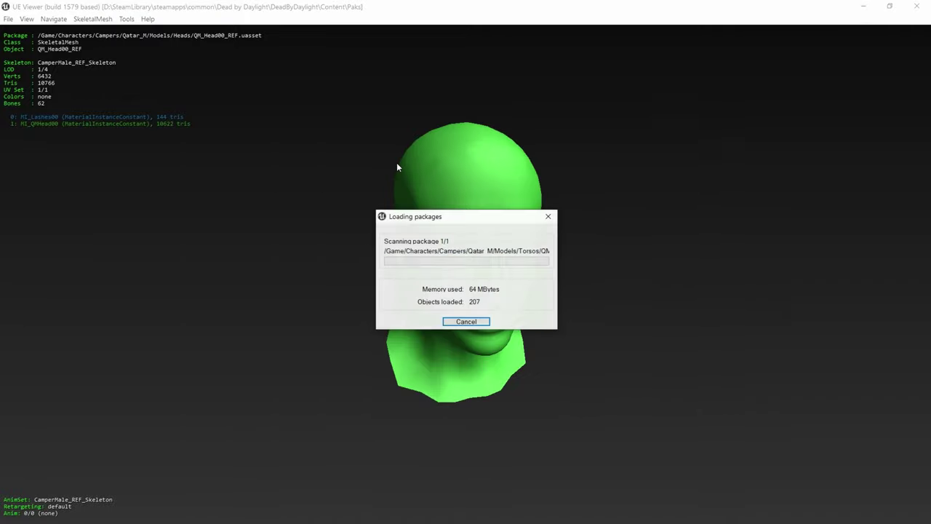
{"action": "key", "text": "o"}
{"action": "left_click", "coordinate": [393, 180]}
{"action": "double_click", "coordinate": [393, 181]}
Export the QM_Torso008_REF.uasset package from the Torsos folder.
{"action": "key", "text": "o"}
{"action": "right_click", "coordinate": [371, 182]}
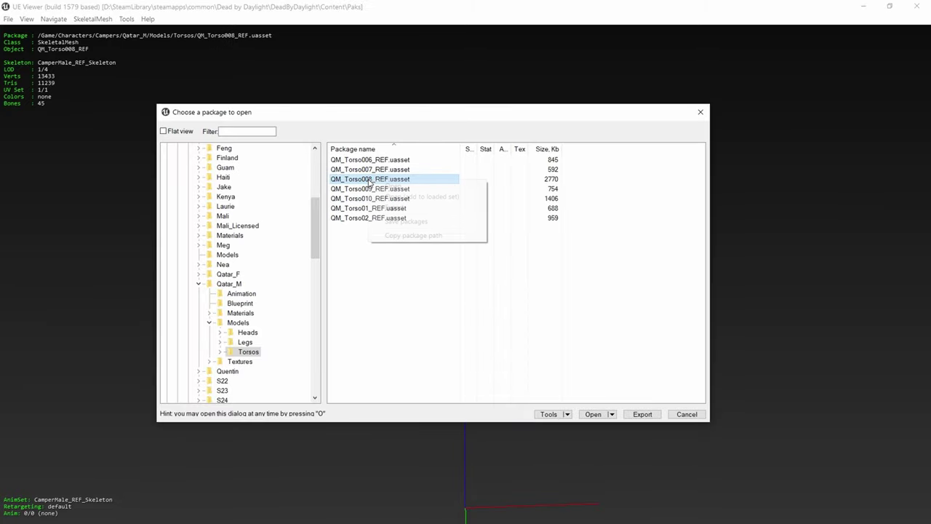
{"action": "left_click", "coordinate": [394, 207]}
{"action": "left_click", "coordinate": [379, 209]}
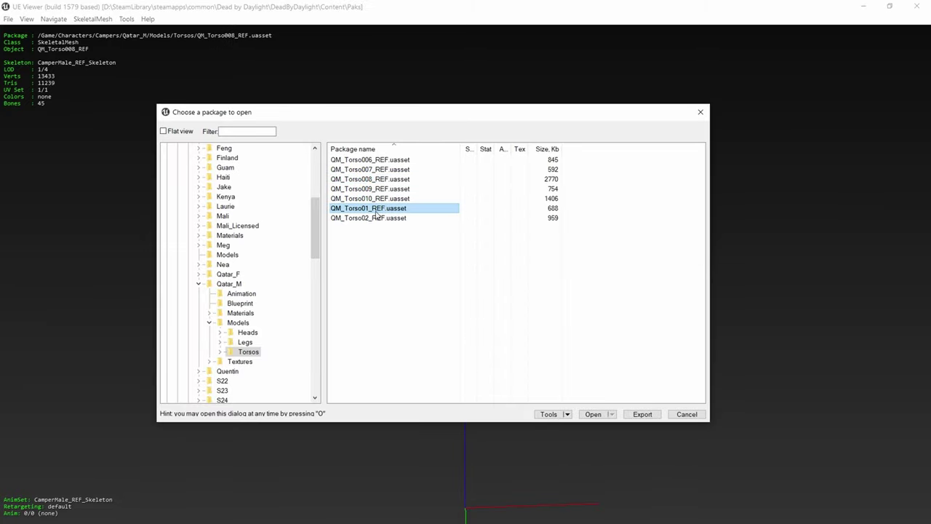
Preview the QM_Legs006_REF model from Qatar_M's Legs folder and export its package.
{"action": "left_click", "coordinate": [245, 342]}
{"action": "double_click", "coordinate": [386, 160]}
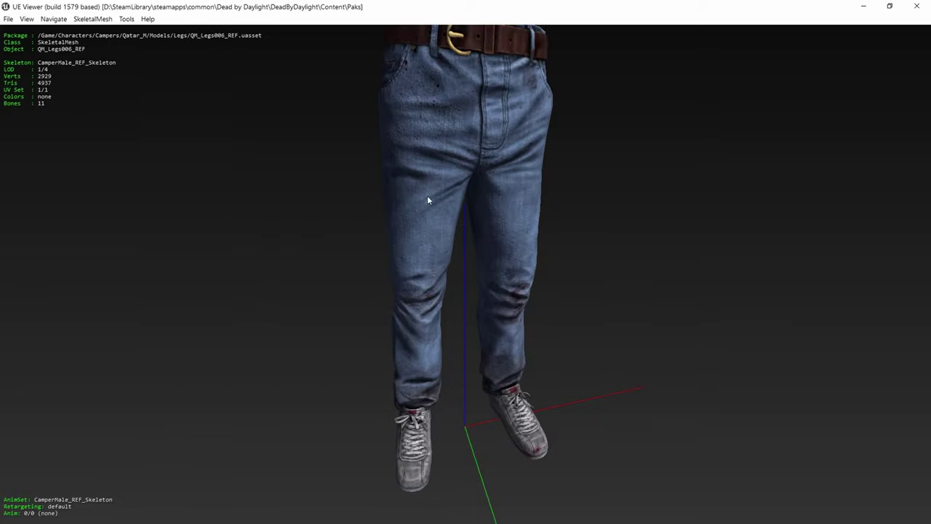
{"action": "key", "text": "o"}
{"action": "right_click", "coordinate": [369, 160]}
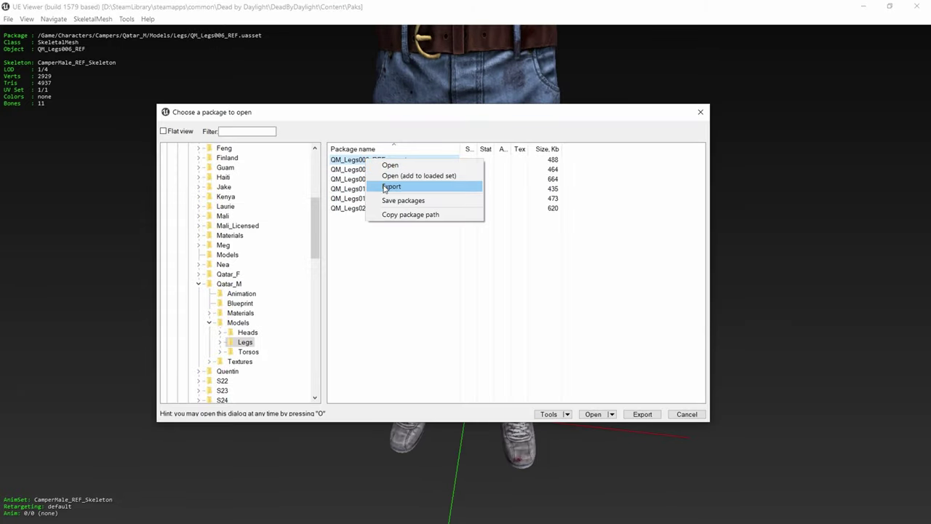
{"action": "left_click", "coordinate": [390, 187]}
Preview the QM_Hair_ACC006_REF model from the Models folder inside Heads/ACC.
{"action": "double_click", "coordinate": [246, 334]}
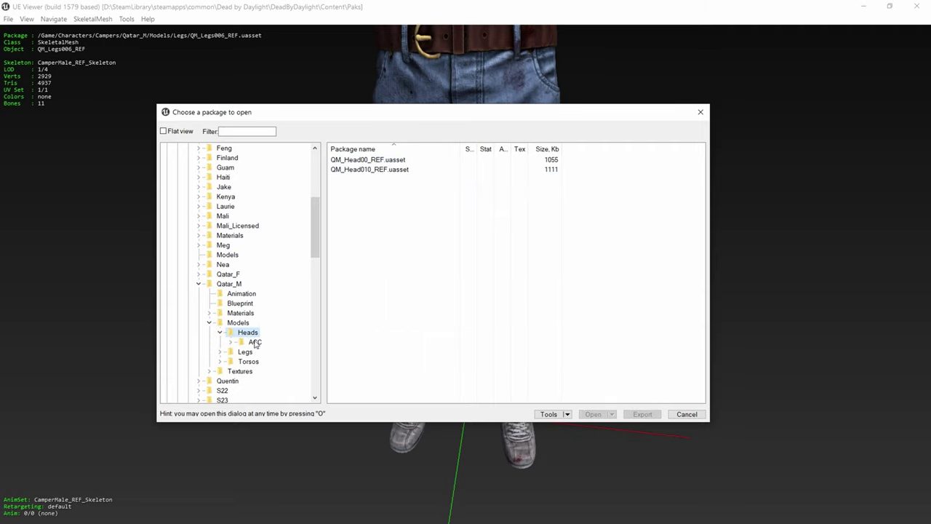
{"action": "double_click", "coordinate": [255, 342]}
{"action": "left_click", "coordinate": [269, 362]}
{"action": "double_click", "coordinate": [378, 158]}
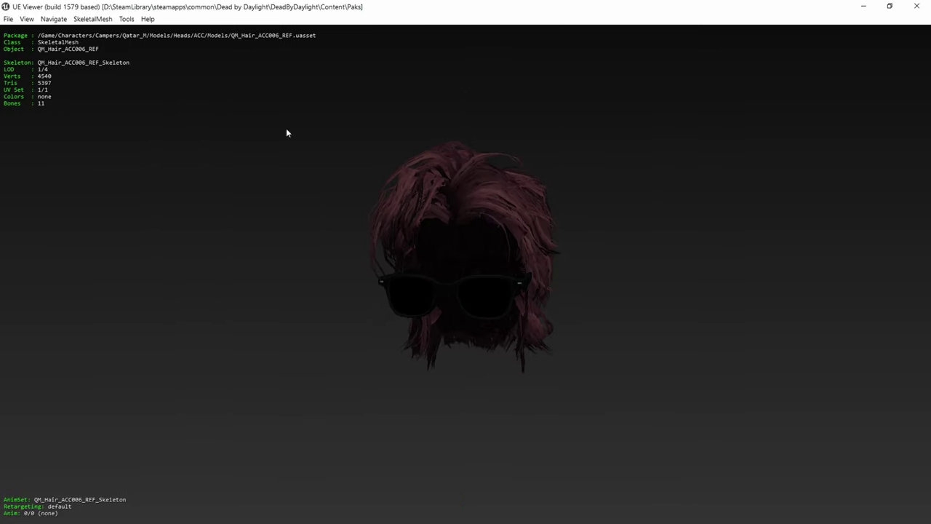
{"action": "left_click", "coordinate": [126, 19]}
{"action": "left_click", "coordinate": [136, 32]}
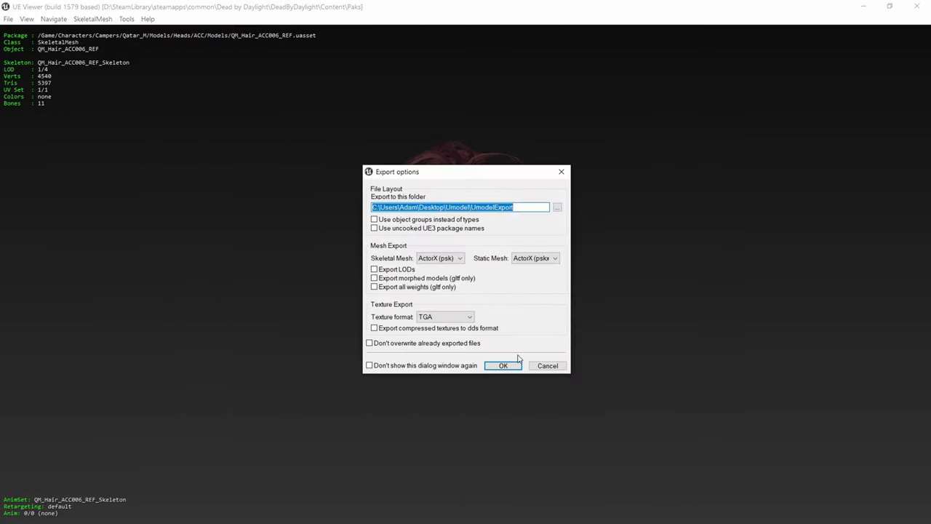
{"action": "left_click", "coordinate": [548, 365]}
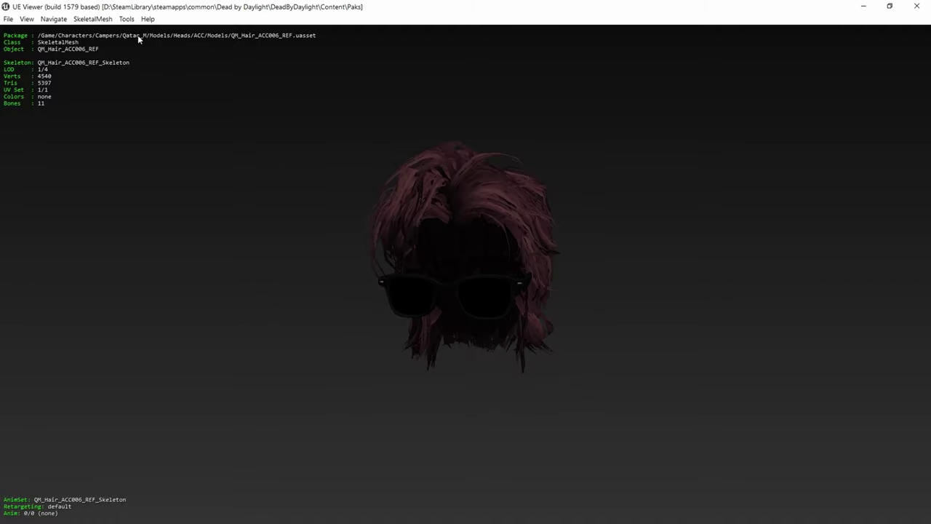
Export the QM_Hair_ACC006_REF.uasset package from the package browser.
{"action": "key", "text": "o"}
{"action": "right_click", "coordinate": [369, 158]}
{"action": "left_click", "coordinate": [394, 187]}
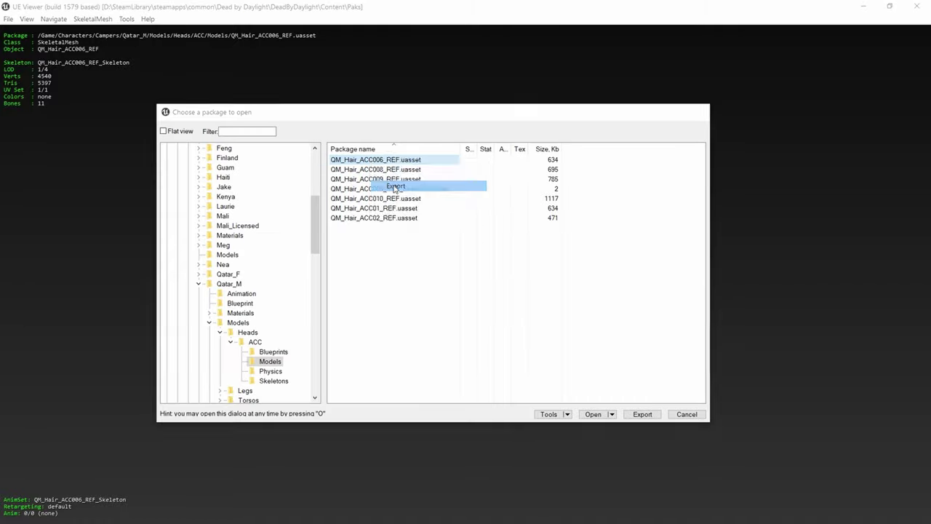
Preview the QM_Scarf_ACC02_REF model from the Models folder inside Torsos/ACC.
{"action": "scroll", "coordinate": [251, 349], "scroll_direction": "down", "scroll_amount": 1}
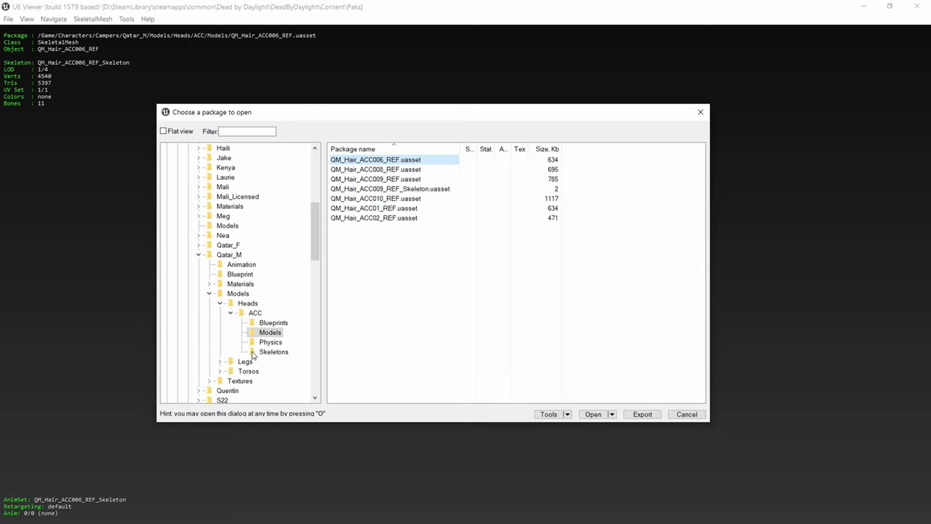
{"action": "double_click", "coordinate": [249, 371]}
{"action": "scroll", "coordinate": [248, 364], "scroll_direction": "down", "scroll_amount": 1}
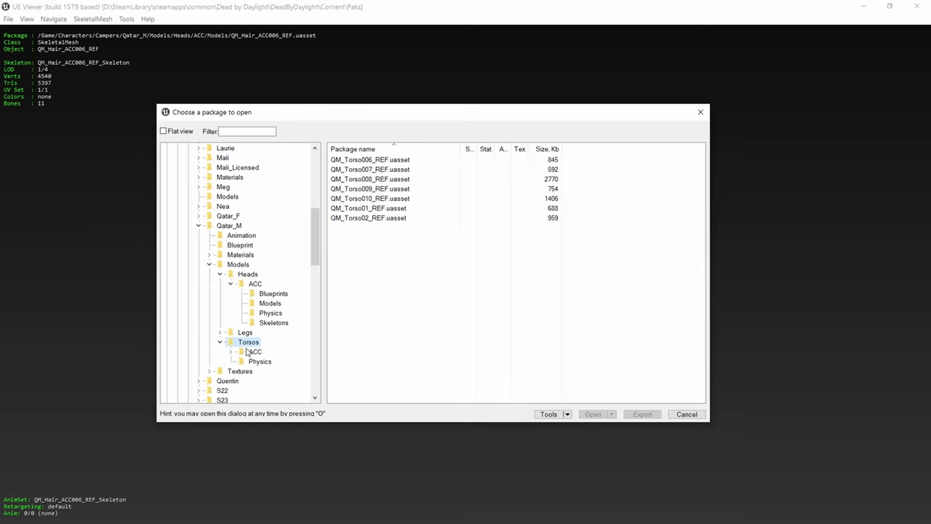
{"action": "scroll", "coordinate": [254, 355], "scroll_direction": "down", "scroll_amount": 1}
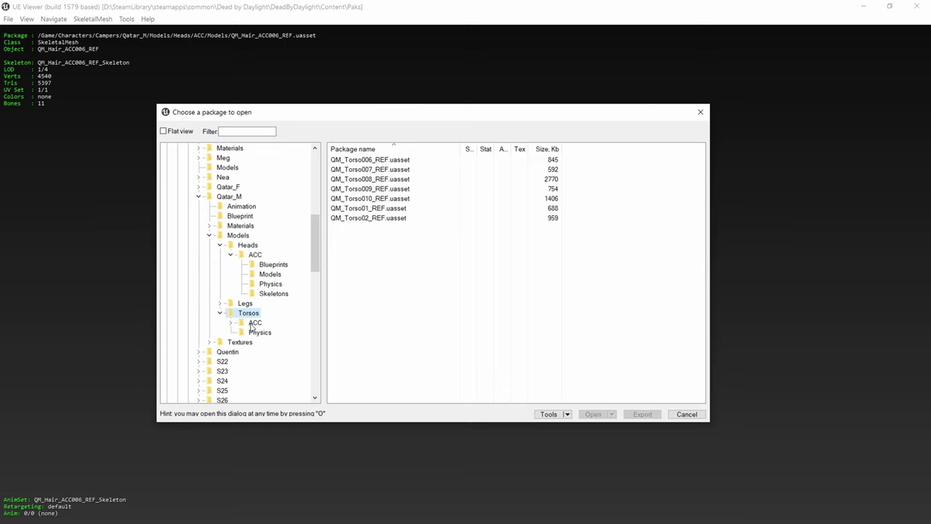
{"action": "double_click", "coordinate": [254, 322]}
{"action": "left_click", "coordinate": [270, 342]}
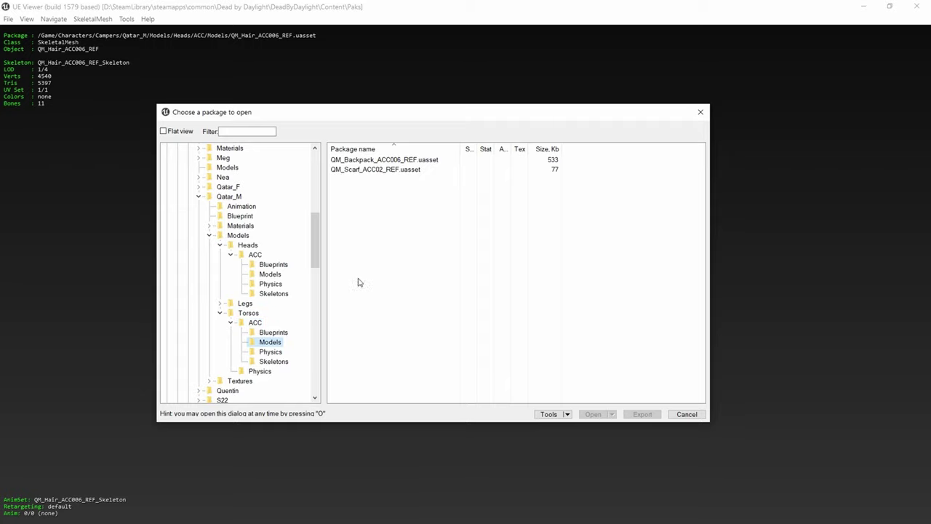
{"action": "left_click", "coordinate": [397, 173]}
{"action": "double_click", "coordinate": [397, 172]}
{"action": "mouse_move", "coordinate": [426, 211]}
{"action": "left_mouse_down"}
{"action": "mouse_move", "coordinate": [494, 211]}
{"action": "mouse_move", "coordinate": [407, 211]}
{"action": "mouse_move", "coordinate": [426, 211]}
{"action": "left_mouse_up"}
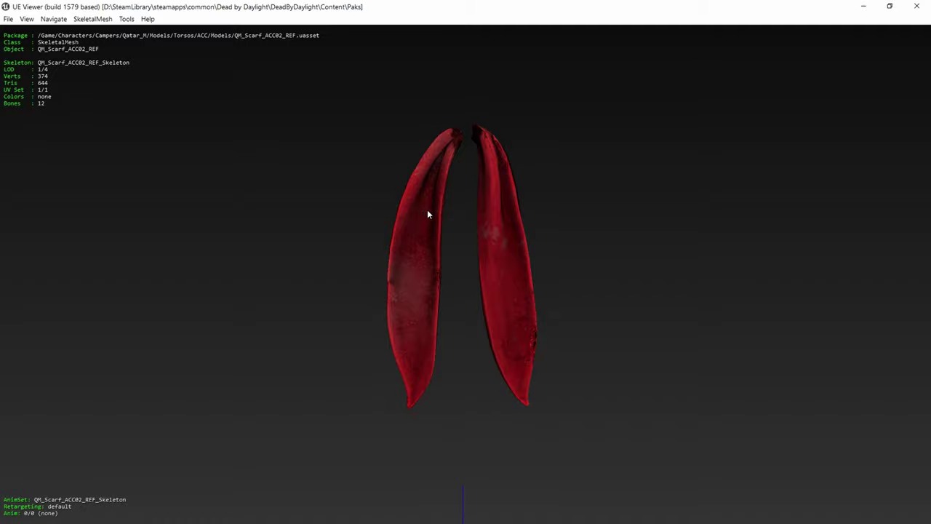
Preview the QM_Backpack_ACC006_REF model from the same torso accessories folder.
{"action": "key", "text": "o"}
{"action": "left_click", "coordinate": [400, 159]}
{"action": "double_click", "coordinate": [400, 160]}
Collapse the Torsos folder and preview the QM_Map_ACC008_REF model from the Models folder inside Legs/ACC.
{"action": "key", "text": "o"}
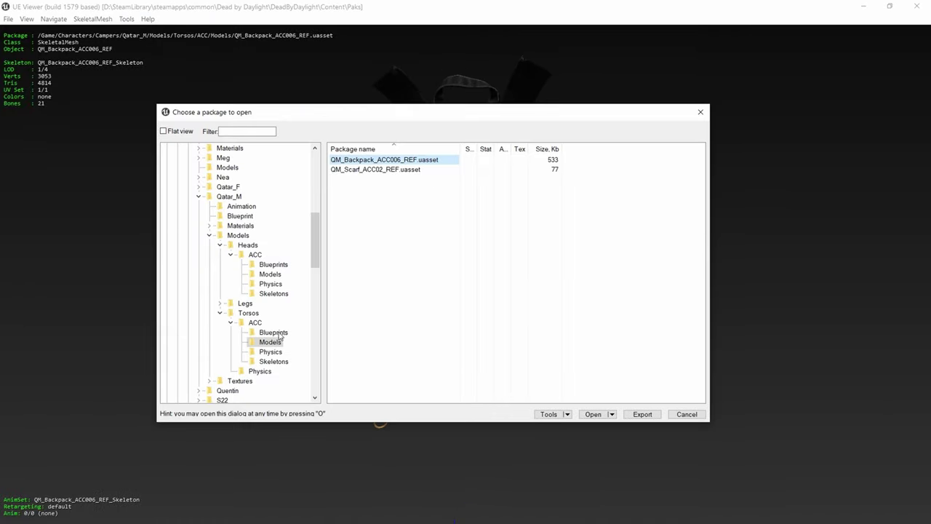
{"action": "left_click", "coordinate": [248, 314]}
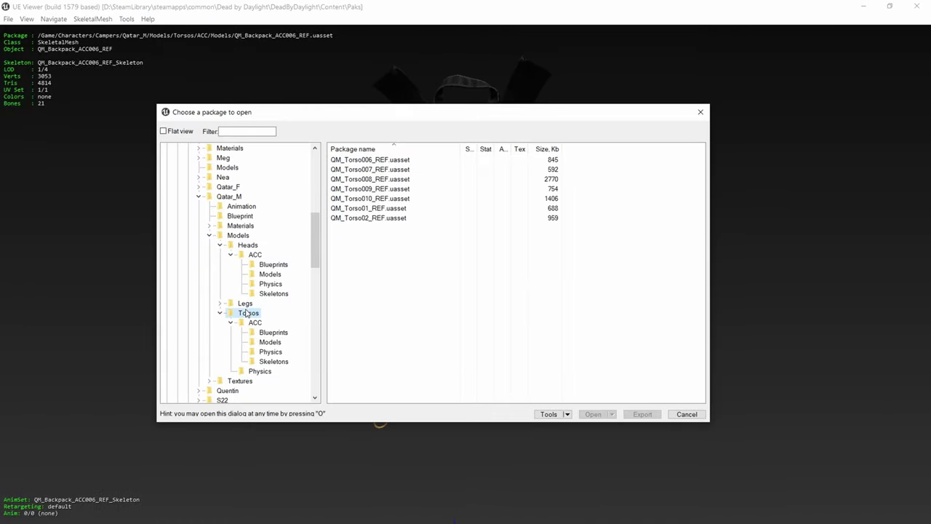
{"action": "double_click", "coordinate": [248, 313]}
{"action": "double_click", "coordinate": [246, 303]}
{"action": "double_click", "coordinate": [254, 312]}
{"action": "left_click", "coordinate": [270, 331]}
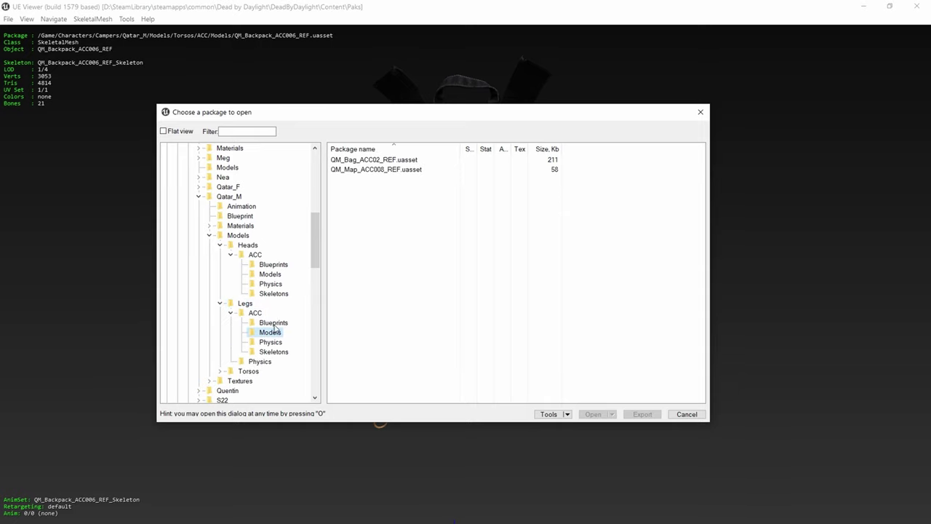
{"action": "double_click", "coordinate": [376, 169]}
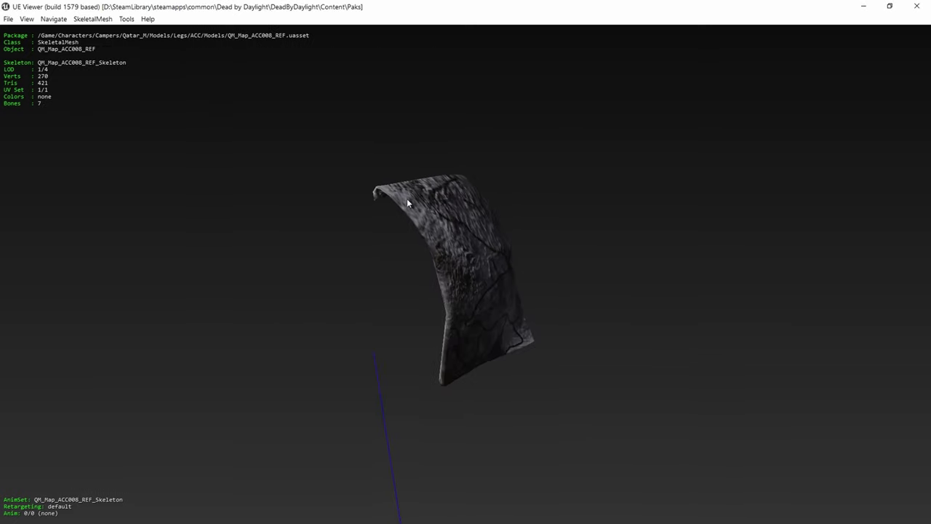
Collapse the Legs, Models and Qatar_M folders in the package tree and close the package browser.
{"action": "key", "text": "o"}
{"action": "double_click", "coordinate": [246, 303]}
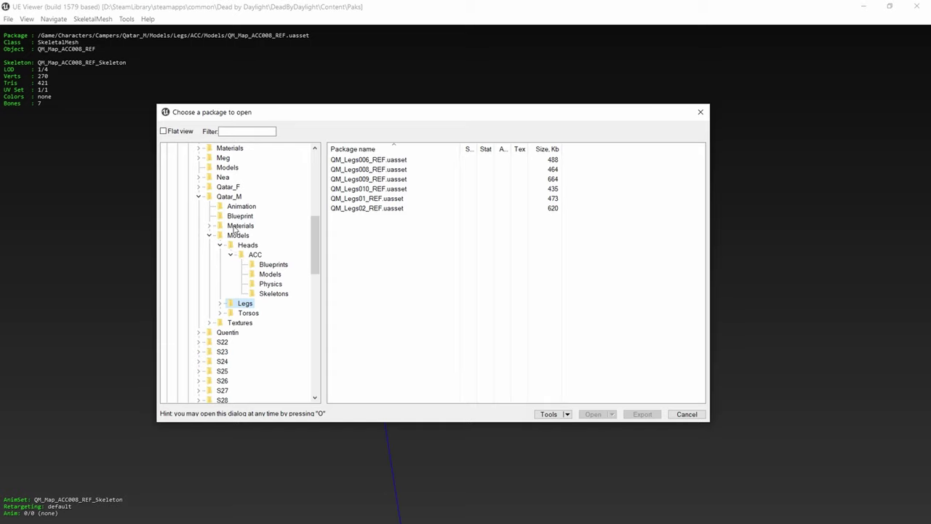
{"action": "double_click", "coordinate": [238, 235]}
{"action": "double_click", "coordinate": [227, 197]}
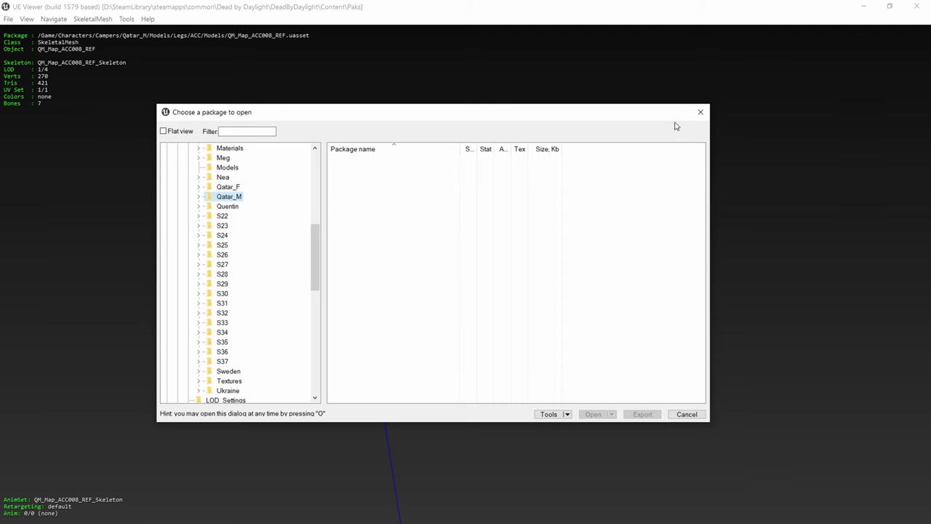
{"action": "left_click", "coordinate": [701, 112]}
Minimize UE Viewer and its console window, launch Blender and dismiss the splash screen.
{"action": "left_click", "coordinate": [865, 6]}
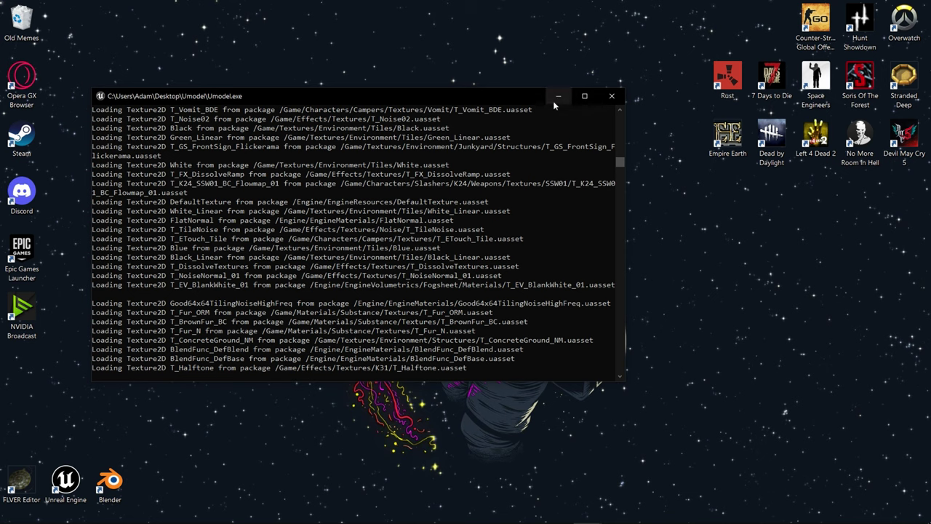
{"action": "left_click", "coordinate": [557, 96]}
{"action": "double_click", "coordinate": [506, 254]}
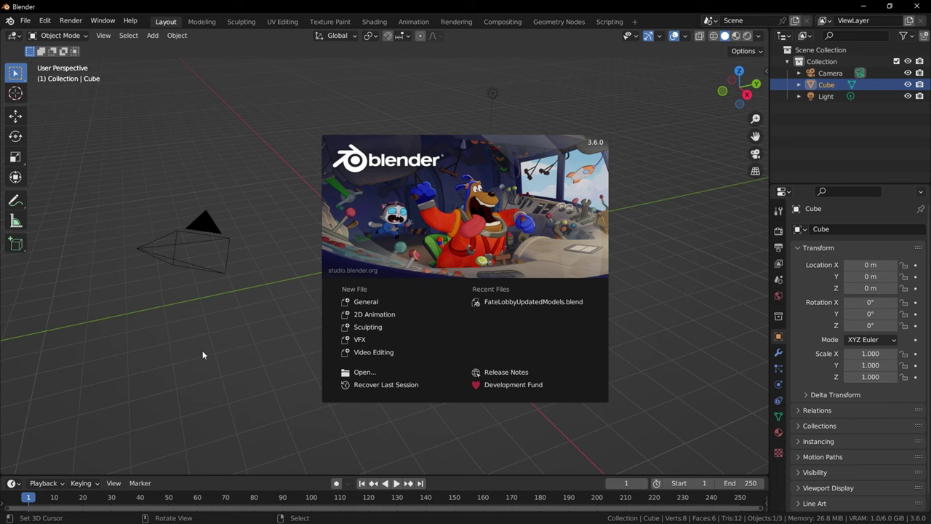
{"action": "left_click", "coordinate": [202, 350]}
Delete all default objects from the scene, including the cube, camera and light.
{"action": "mouse_move", "coordinate": [403, 332]}
{"action": "middle_mouse_down"}
{"action": "mouse_move", "coordinate": [381, 332]}
{"action": "mouse_move", "coordinate": [403, 337]}
{"action": "middle_mouse_up"}
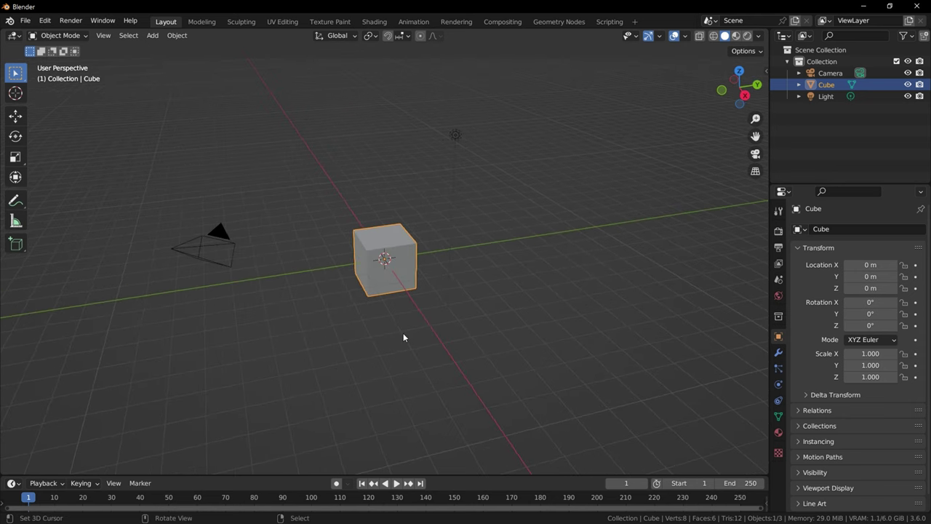
{"action": "left_click", "coordinate": [401, 334]}
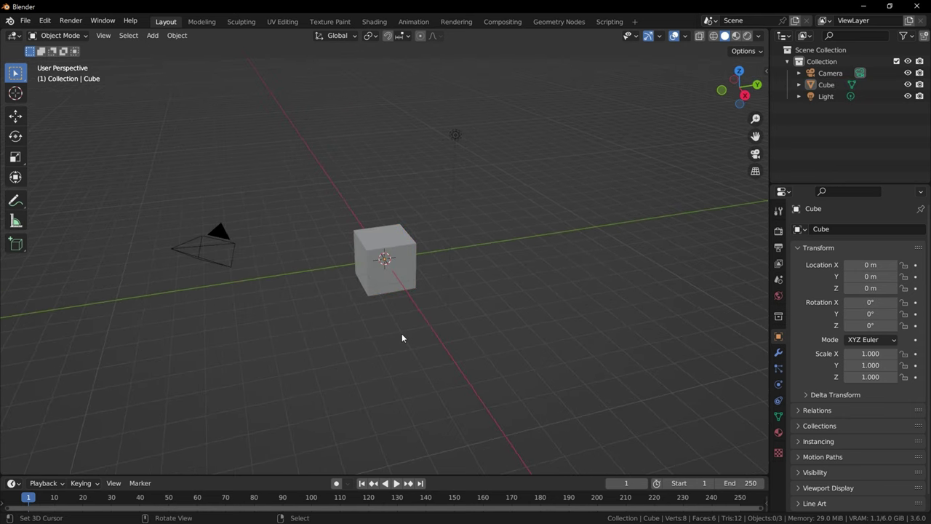
{"action": "key", "text": "a"}
{"action": "key", "text": "Delete"}
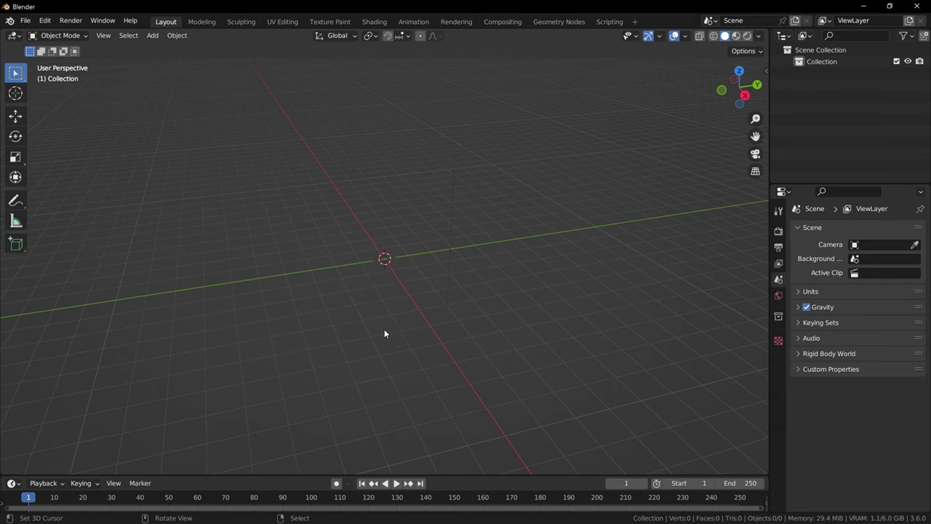
Install the add-on io_import_scene_unreal_psa_psk_280.zip from the desktop's Blender Plugins folder, enable it and close the preferences.
{"action": "left_click", "coordinate": [45, 21]}
{"action": "left_click", "coordinate": [59, 195]}
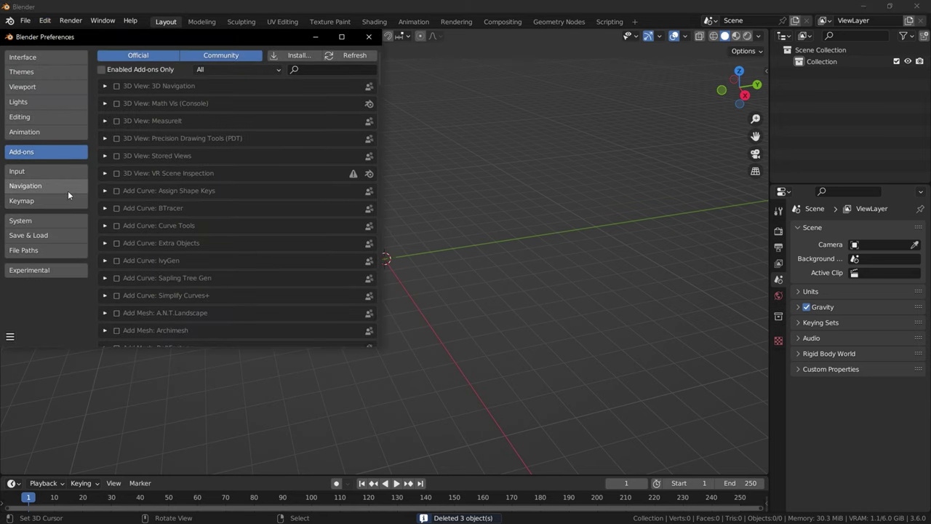
{"action": "left_click", "coordinate": [297, 58]}
{"action": "left_click", "coordinate": [38, 166]}
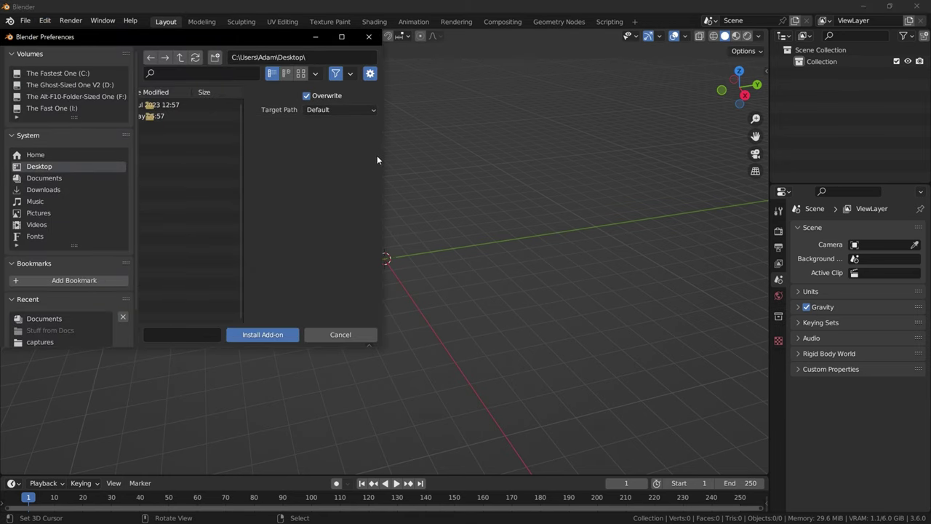
{"action": "left_click_drag", "start_coordinate": [383, 155], "coordinate": [613, 156]}
{"action": "left_click", "coordinate": [162, 90]}
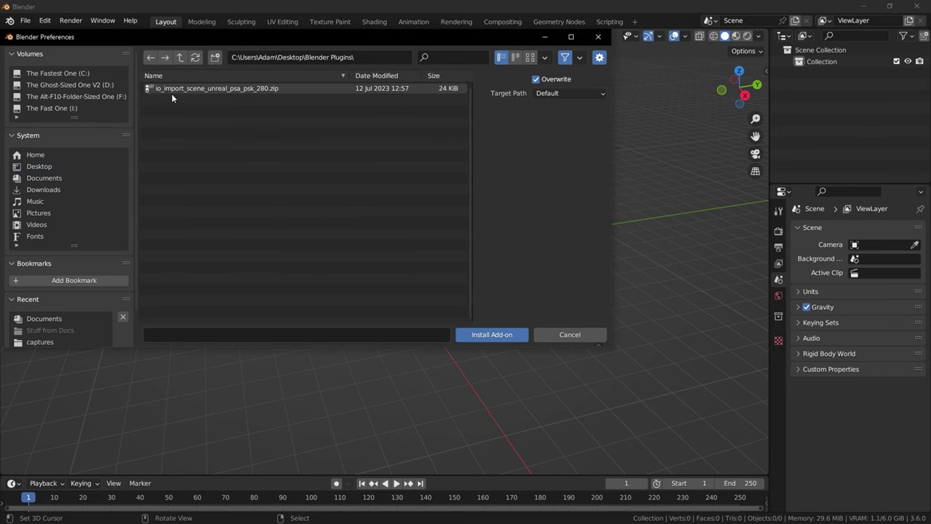
{"action": "left_click", "coordinate": [181, 91]}
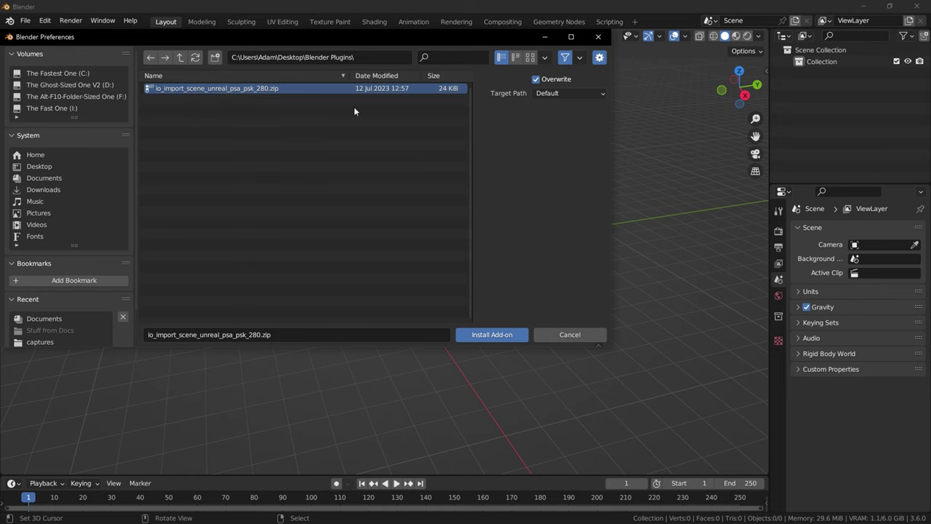
{"action": "left_click", "coordinate": [499, 336]}
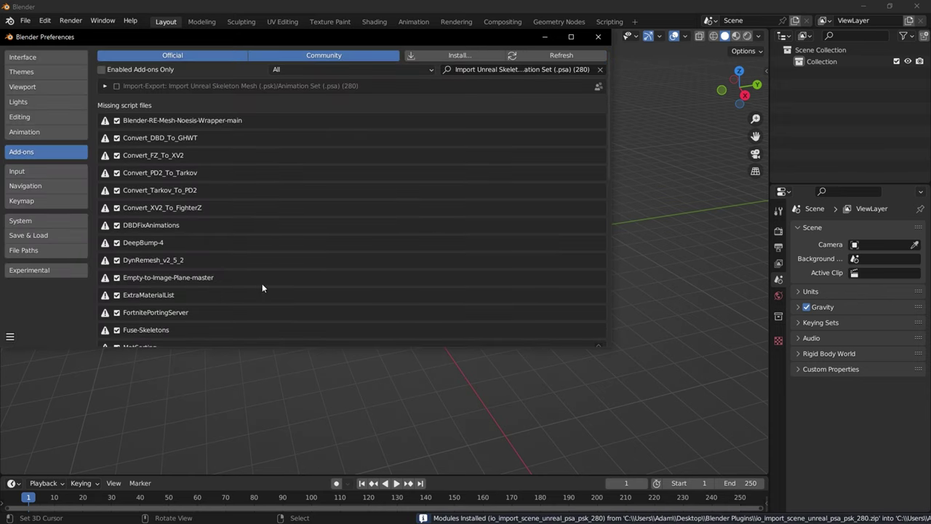
{"action": "left_click", "coordinate": [117, 85]}
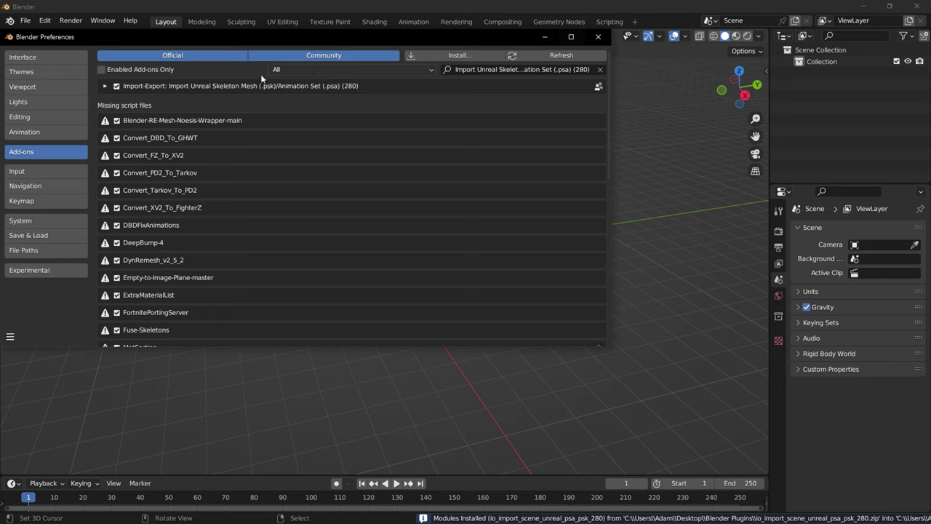
{"action": "left_click", "coordinate": [598, 37]}
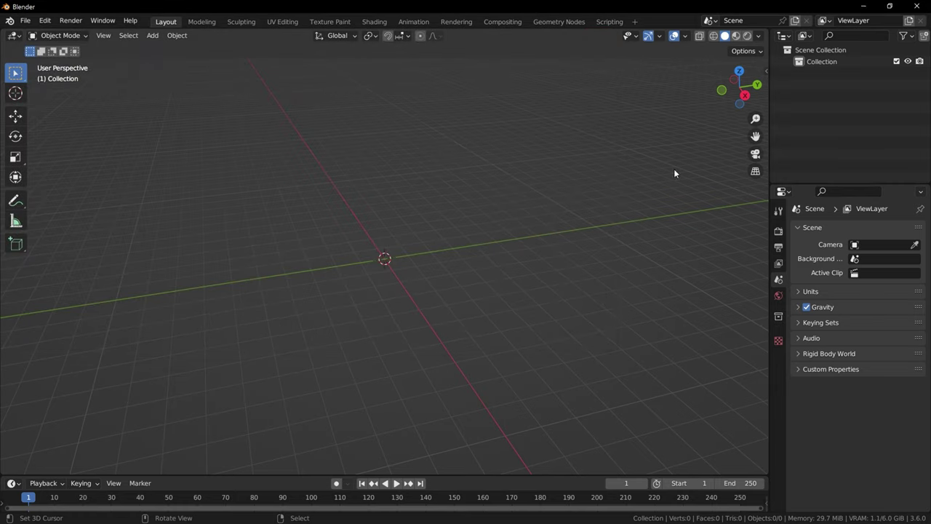
Show the PSK/PSA import options, enable Scale down, and collapse the Combine psk and gltf and Export as fbx sections.
{"action": "key", "text": "n"}
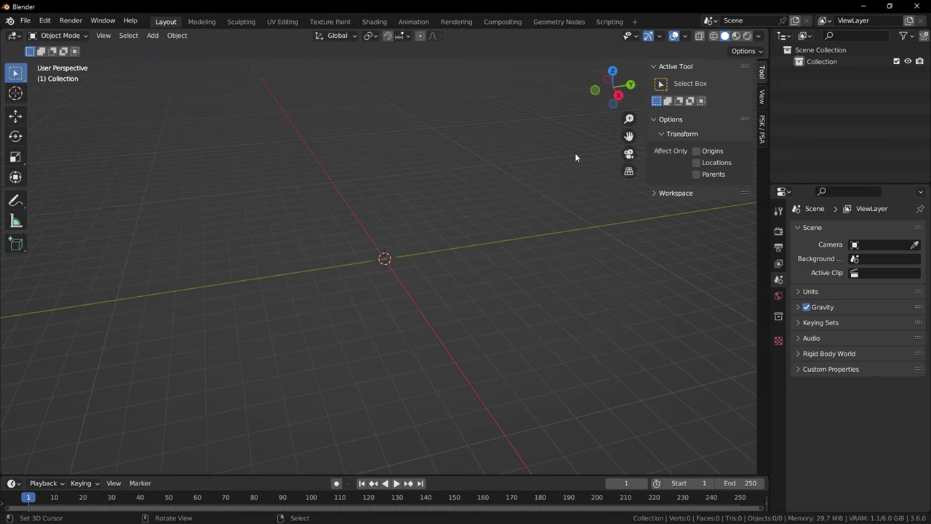
{"action": "left_click", "coordinate": [762, 143]}
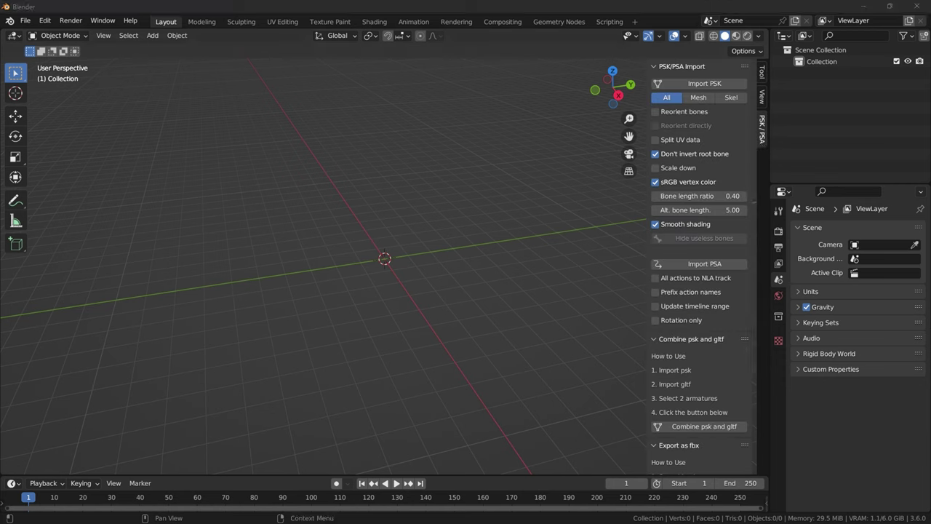
{"action": "left_click", "coordinate": [668, 172]}
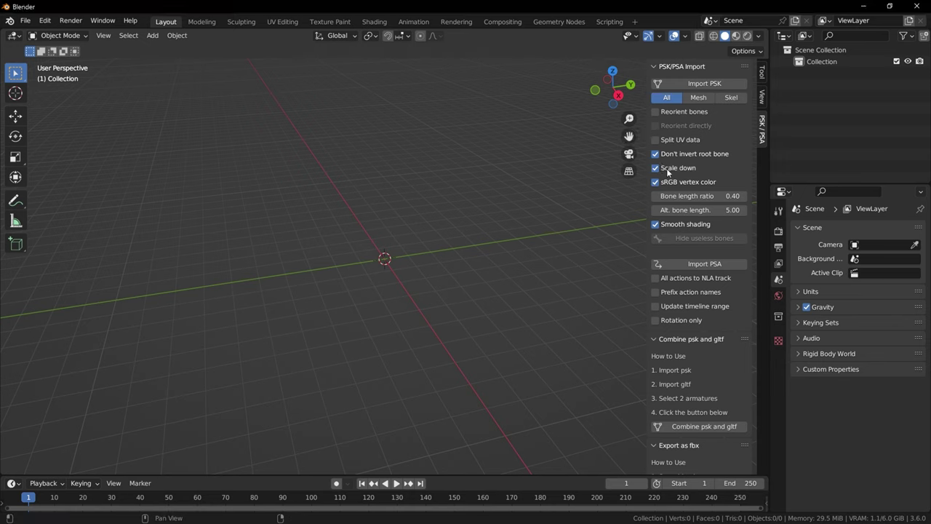
{"action": "left_click", "coordinate": [680, 339]}
{"action": "left_click", "coordinate": [675, 355]}
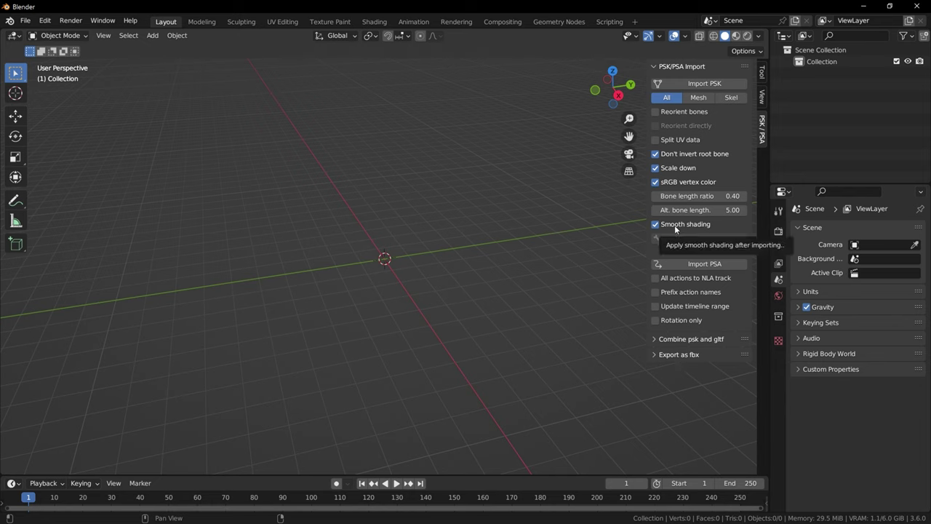
Import QM_Head00_REF.psk from the desktop's Umodel export folder, under Game/Characters/Campers/Qatar_M/Models/Heads.
{"action": "left_click", "coordinate": [703, 83]}
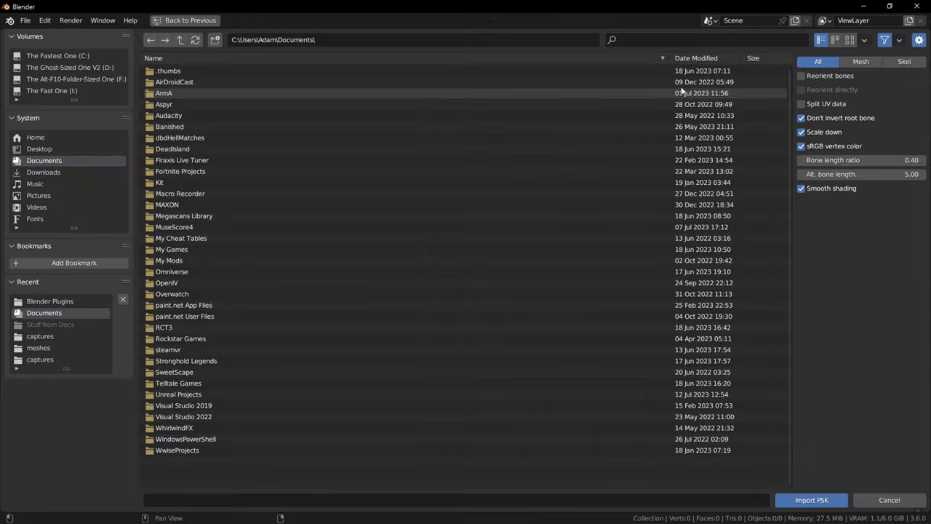
{"action": "left_click", "coordinate": [45, 149]}
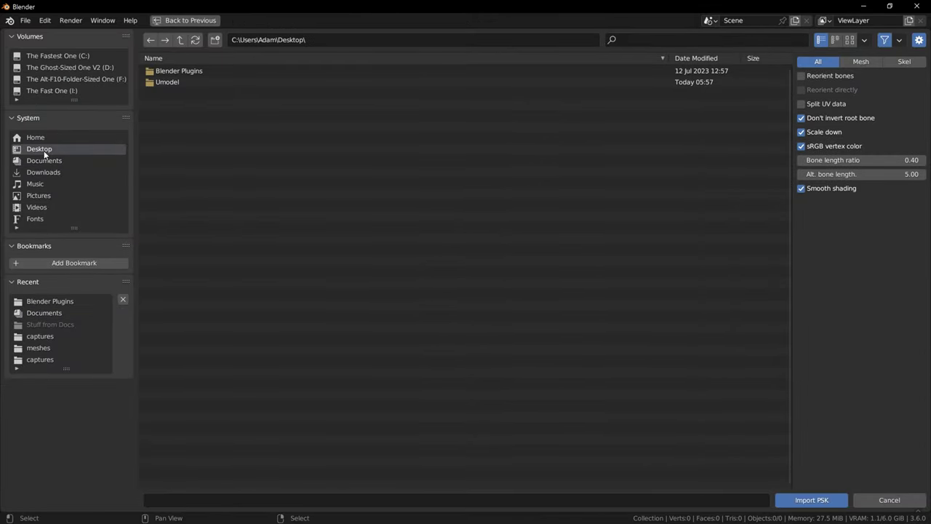
{"action": "left_click", "coordinate": [169, 82]}
{"action": "left_click", "coordinate": [170, 74]}
{"action": "left_click", "coordinate": [167, 82]}
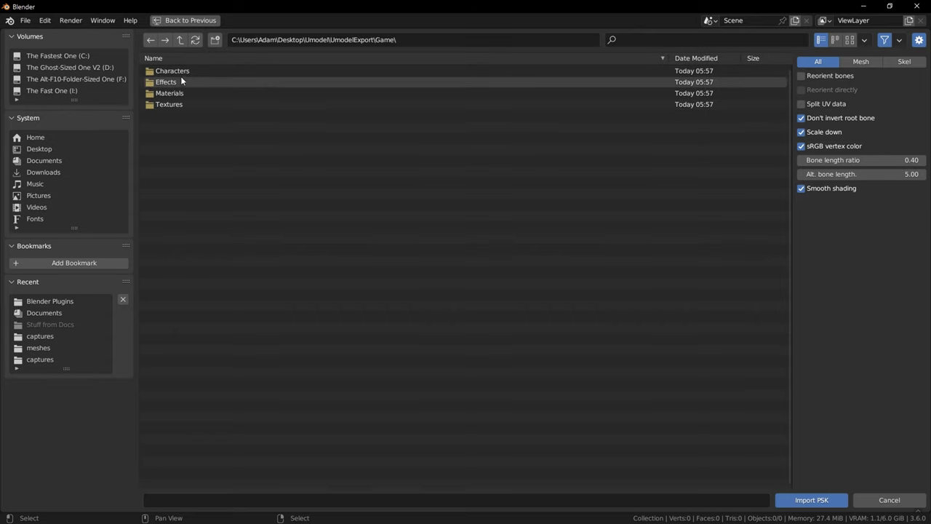
{"action": "left_click", "coordinate": [181, 72]}
{"action": "left_click", "coordinate": [181, 72]}
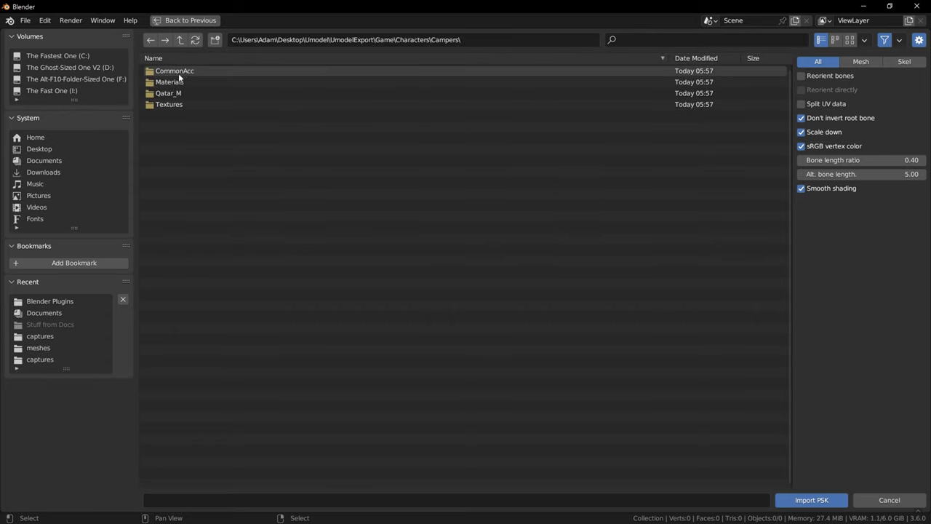
{"action": "left_click", "coordinate": [182, 93]}
{"action": "left_click", "coordinate": [182, 80]}
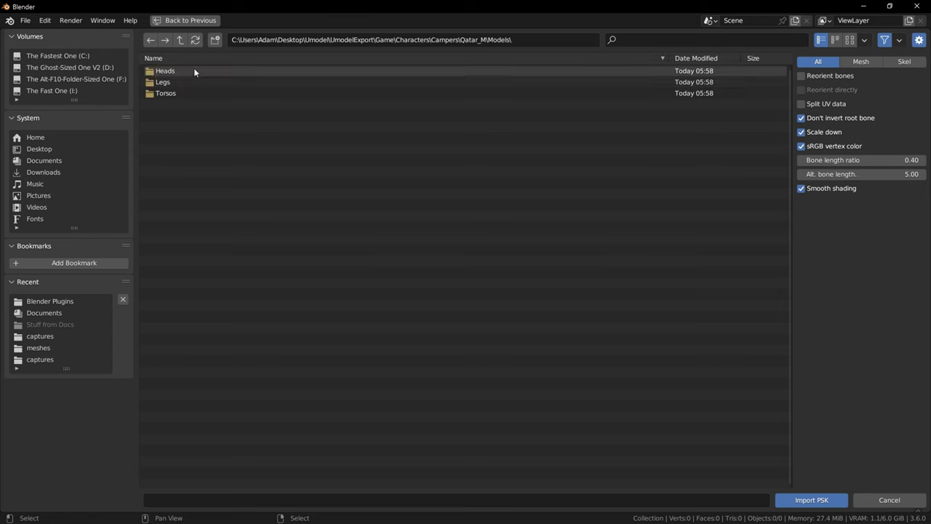
{"action": "left_click", "coordinate": [181, 71]}
{"action": "double_click", "coordinate": [183, 82]}
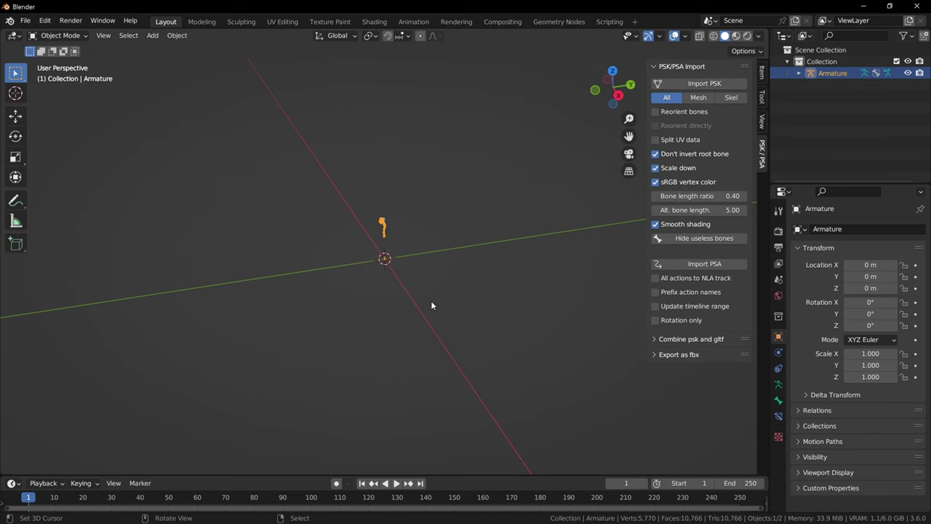
Inspect the imported head up close in front view and start another PSK import from the Heads folder.
{"action": "key", "text": "KP_1"}
{"action": "scroll", "coordinate": [431, 301], "scroll_direction": "down", "scroll_amount": 4}
{"action": "scroll", "coordinate": [418, 390], "scroll_direction": "up", "scroll_amount": 9}
{"action": "mouse_move", "coordinate": [427, 302]}
{"action": "middle_mouse_down", "text": "shift"}
{"action": "mouse_move", "coordinate": [417, 390]}
{"action": "mouse_move", "coordinate": [429, 301]}
{"action": "middle_mouse_up", "text": "shift"}
{"action": "scroll", "coordinate": [428, 349], "scroll_direction": "up", "scroll_amount": 4}
{"action": "scroll", "coordinate": [428, 309], "scroll_direction": "up", "scroll_amount": 7}
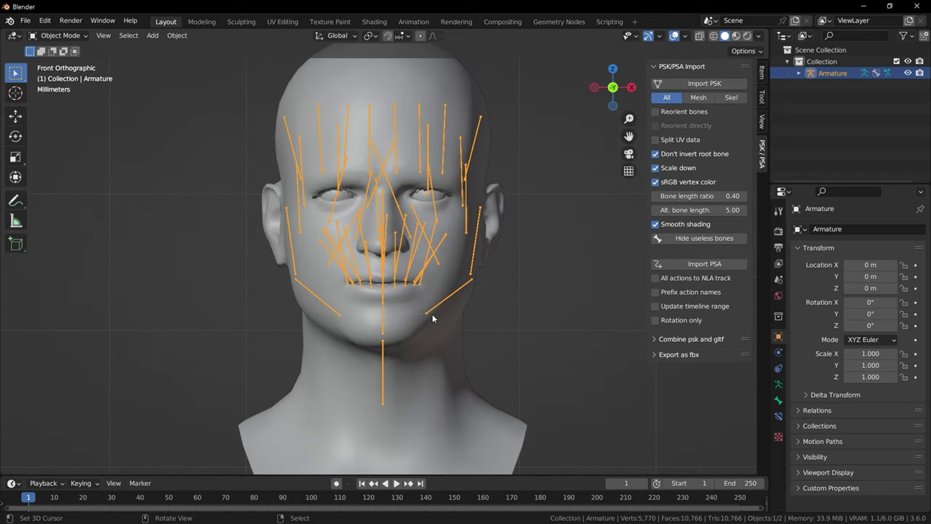
{"action": "scroll", "coordinate": [437, 306], "scroll_direction": "down", "scroll_amount": 2}
{"action": "left_click", "coordinate": [678, 85]}
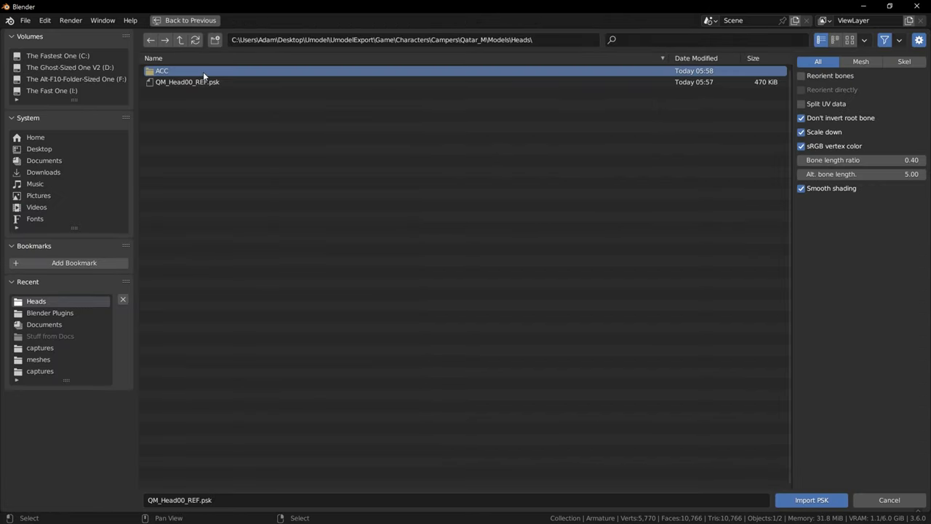
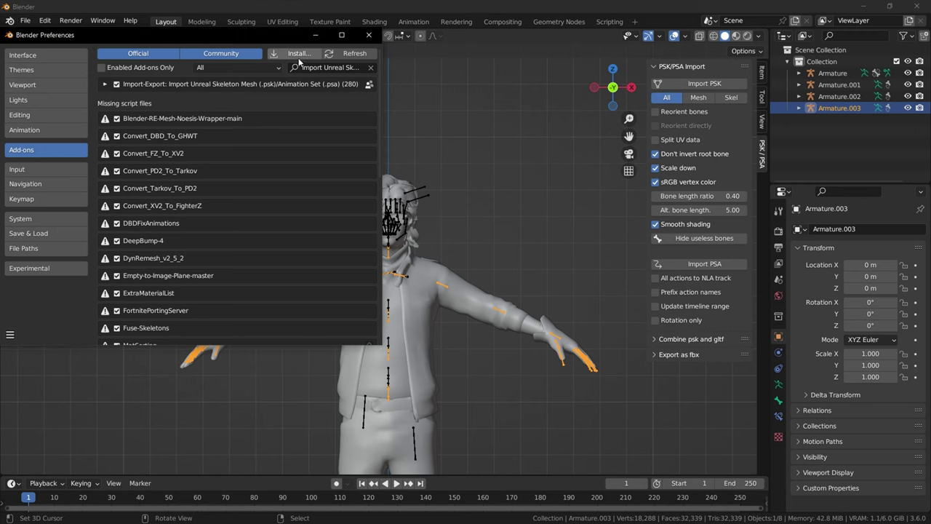
Install the add-on Fuse-Skeletons.v1.0.2.zip from the Blender Plugins folder, enable it and close the preferences.
{"action": "left_click", "coordinate": [286, 56]}
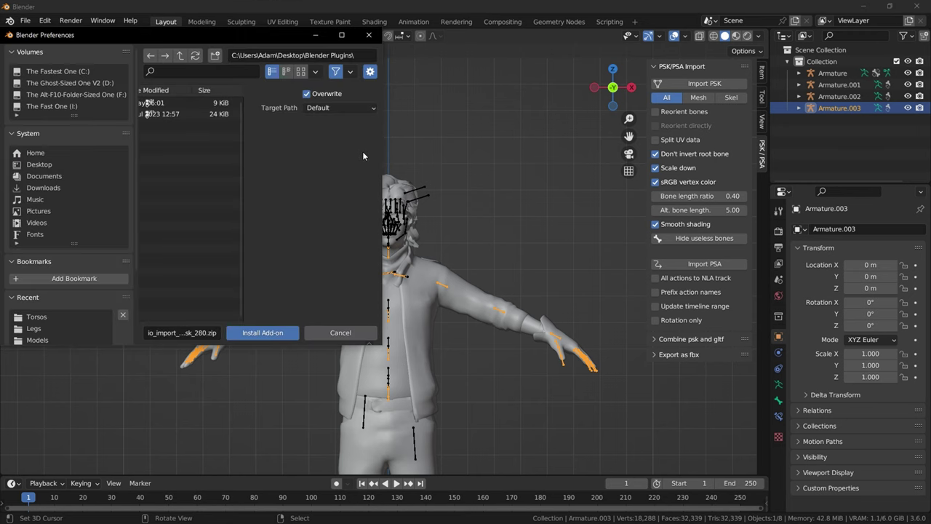
{"action": "left_click", "coordinate": [342, 35]}
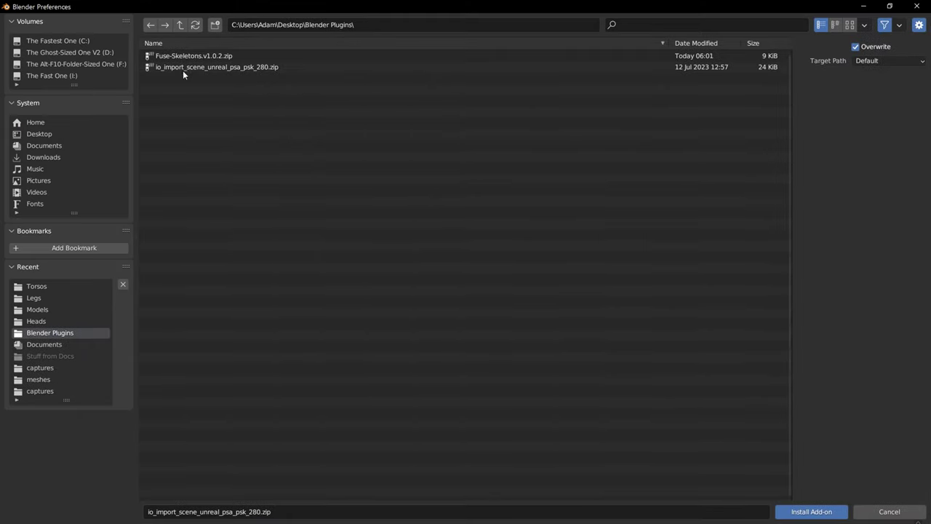
{"action": "left_click", "coordinate": [180, 57]}
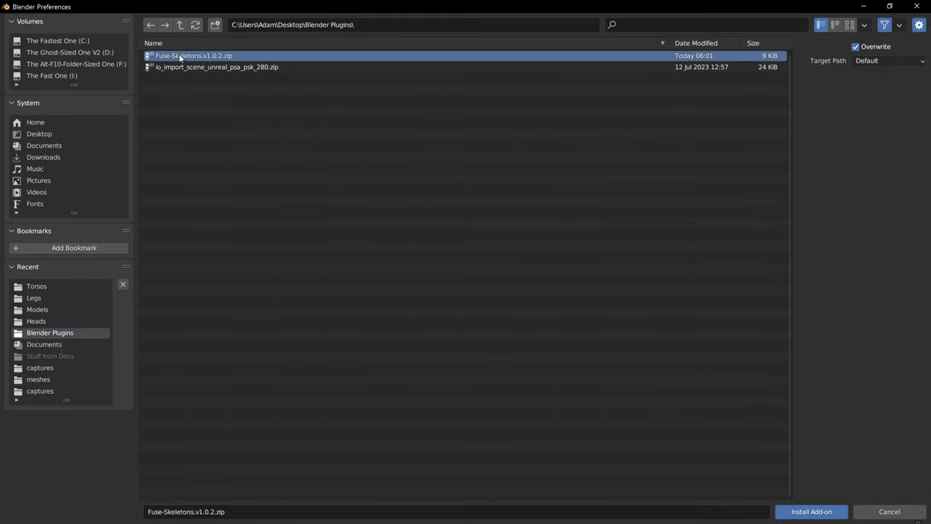
{"action": "left_click", "coordinate": [808, 512]}
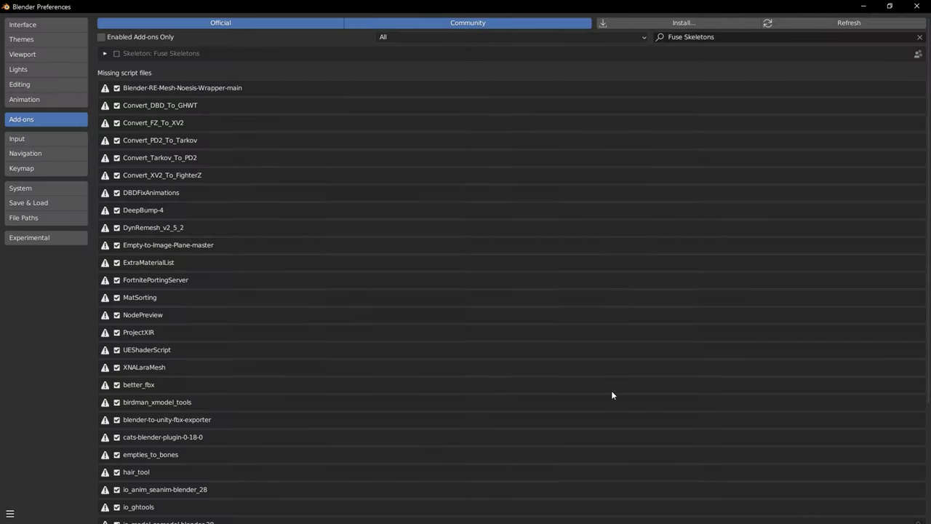
{"action": "left_click", "coordinate": [117, 53]}
{"action": "left_click", "coordinate": [917, 6]}
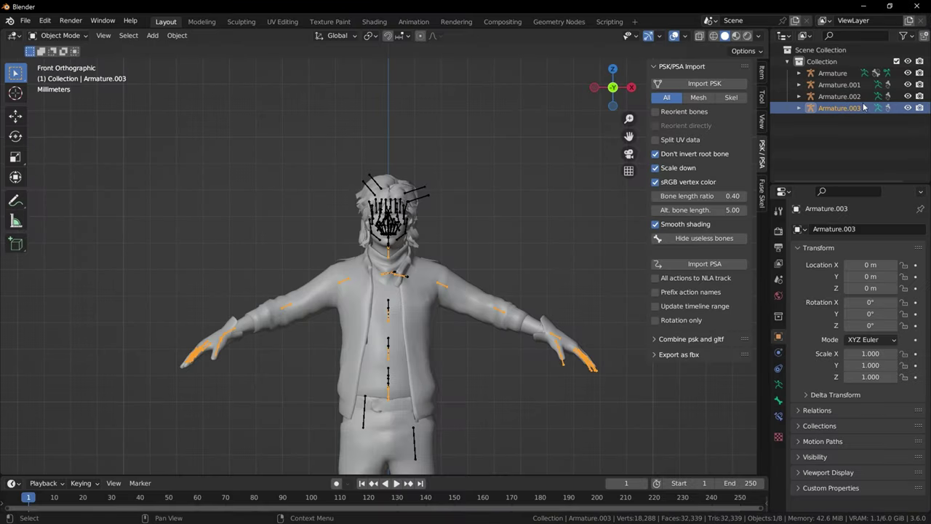
Try moving the torso armature on its own, cancel, and select all four imported armatures.
{"action": "scroll", "coordinate": [346, 425], "scroll_direction": "down", "scroll_amount": 3}
{"action": "key", "text": "g"}
{"action": "right_click", "coordinate": [402, 419]}
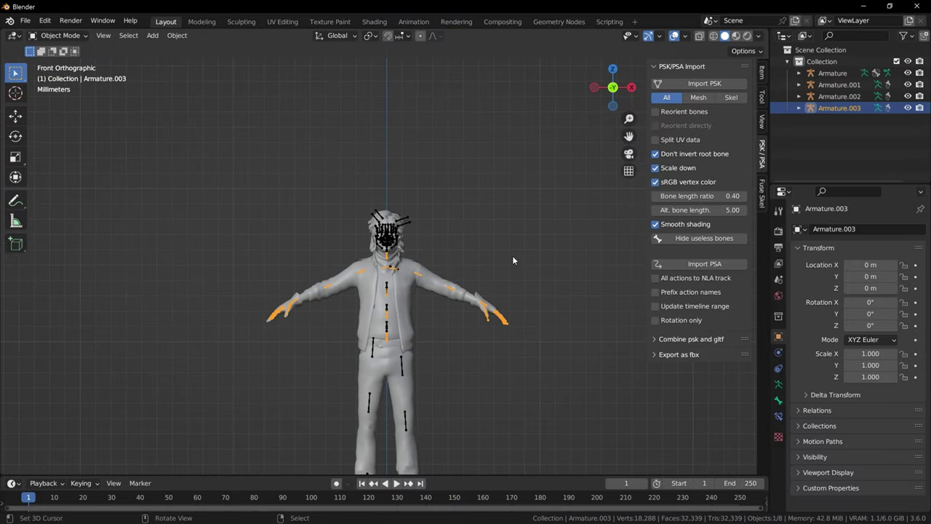
{"action": "scroll", "coordinate": [513, 260], "scroll_direction": "up", "scroll_amount": 5}
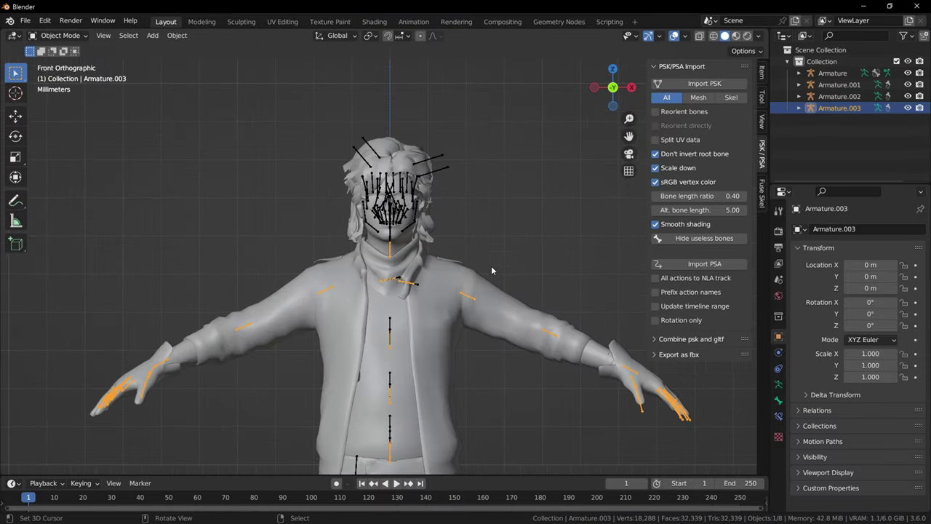
{"action": "left_click", "coordinate": [836, 97], "text": "ctrl"}
{"action": "left_click", "coordinate": [841, 86], "text": "ctrl"}
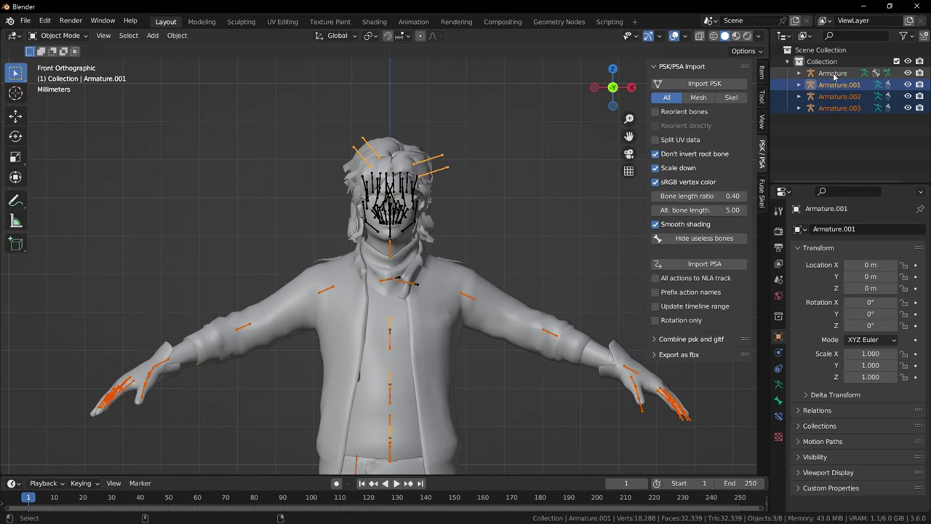
{"action": "left_click", "coordinate": [834, 74], "text": "ctrl"}
Import the full-body skeleton QM_DSkeleton_REF.psk from the Qatar_M Models folder.
{"action": "left_click", "coordinate": [704, 83]}
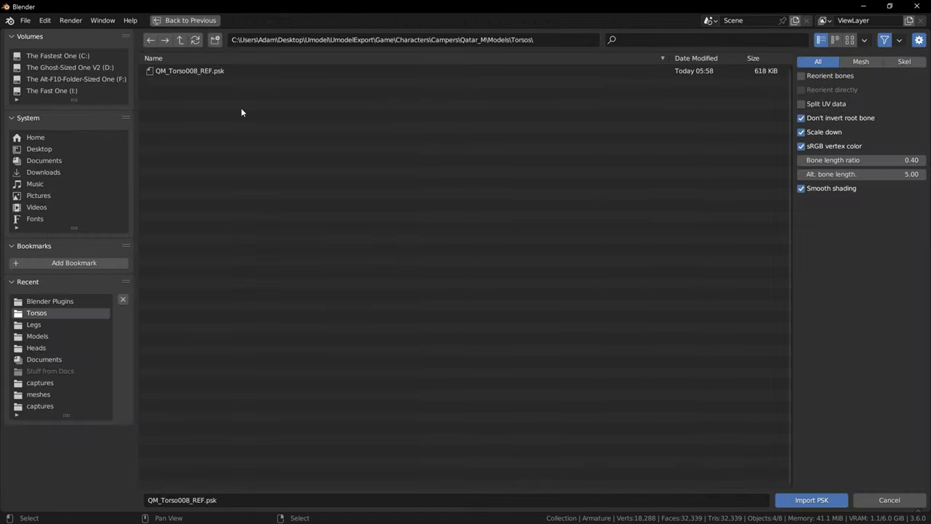
{"action": "left_click", "coordinate": [179, 41]}
{"action": "left_click", "coordinate": [191, 104]}
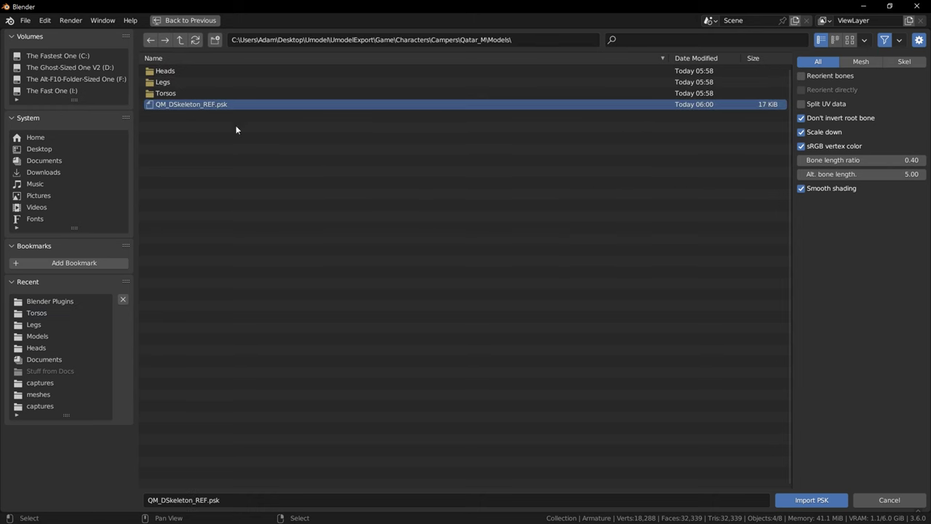
{"action": "left_click", "coordinate": [805, 497]}
{"action": "scroll", "coordinate": [555, 274], "scroll_direction": "down", "scroll_amount": 6}
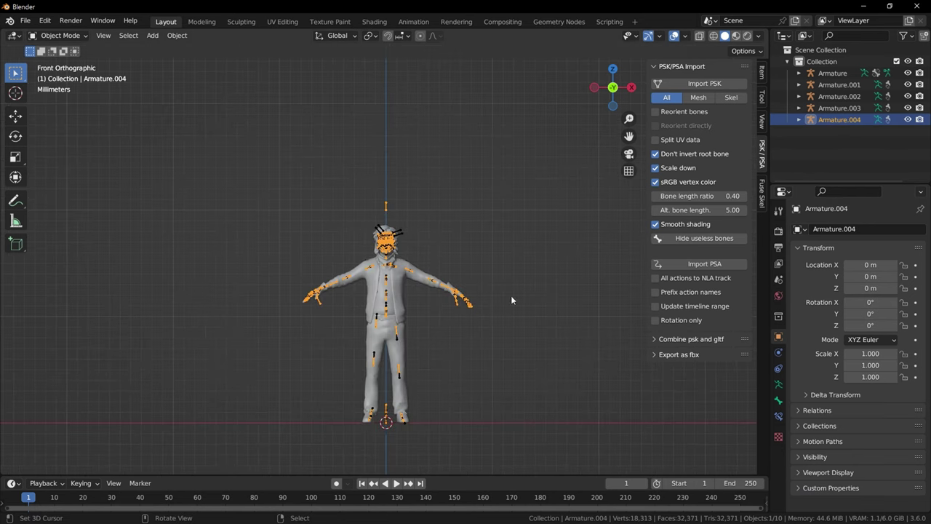
{"action": "scroll", "coordinate": [417, 294], "scroll_direction": "up", "scroll_amount": 3}
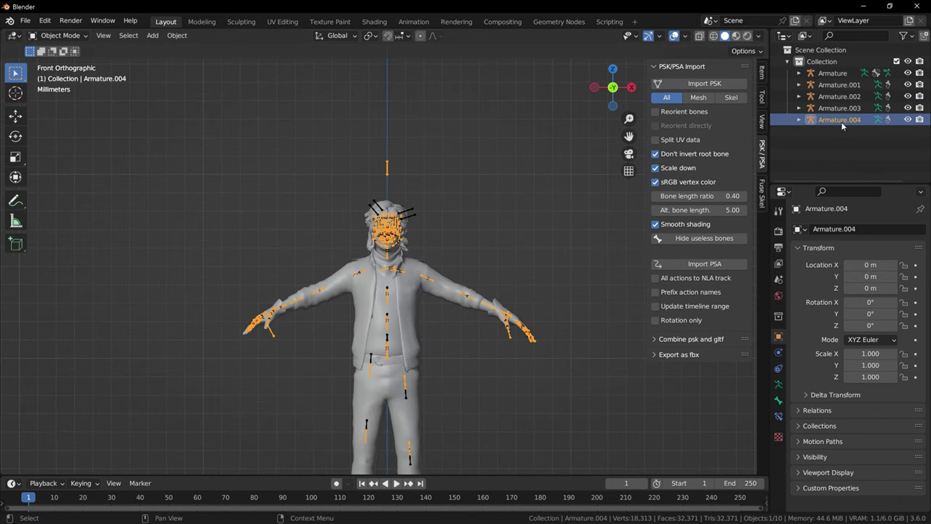
Select all five armatures with Armature.004 last as the active one, and cancel a test move.
{"action": "left_click", "coordinate": [832, 73]}
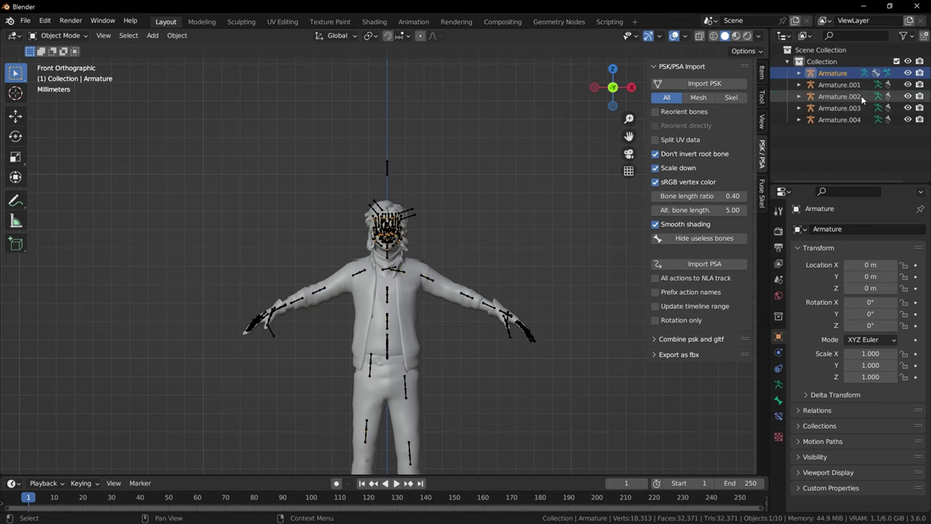
{"action": "scroll", "coordinate": [500, 223], "scroll_direction": "up", "scroll_amount": 2}
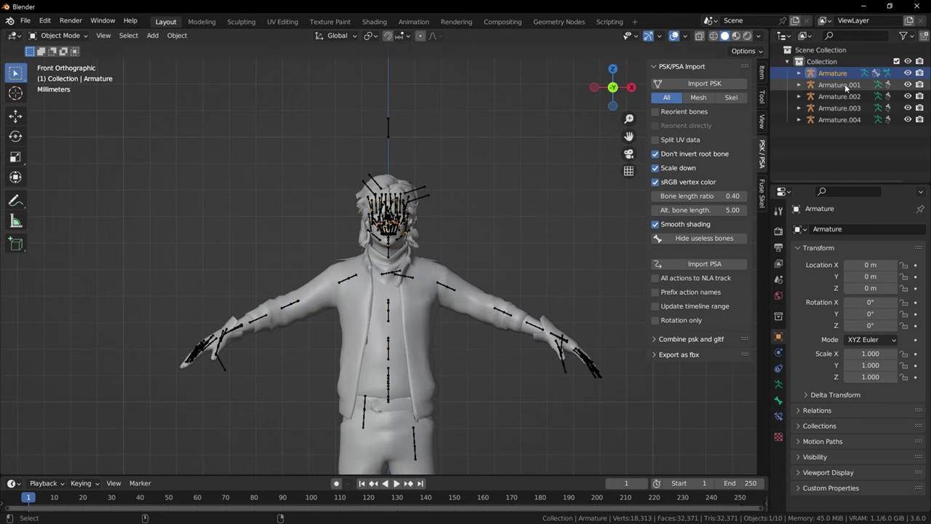
{"action": "left_click", "coordinate": [846, 87], "text": "ctrl"}
{"action": "left_click", "coordinate": [843, 98], "text": "ctrl"}
{"action": "left_click", "coordinate": [844, 110], "text": "ctrl"}
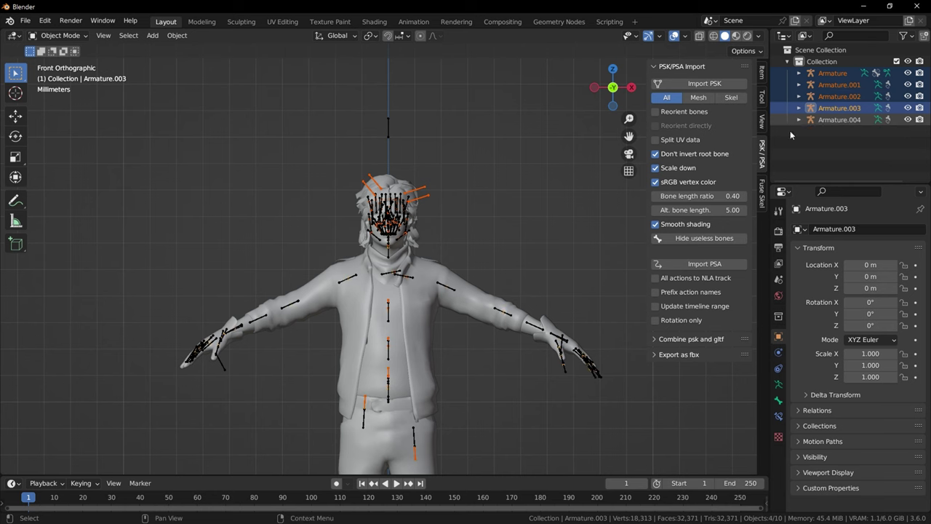
{"action": "left_click", "coordinate": [832, 120], "text": "ctrl"}
{"action": "scroll", "coordinate": [424, 336], "scroll_direction": "down", "scroll_amount": 3}
{"action": "key", "text": "g"}
{"action": "right_click", "coordinate": [489, 314]}
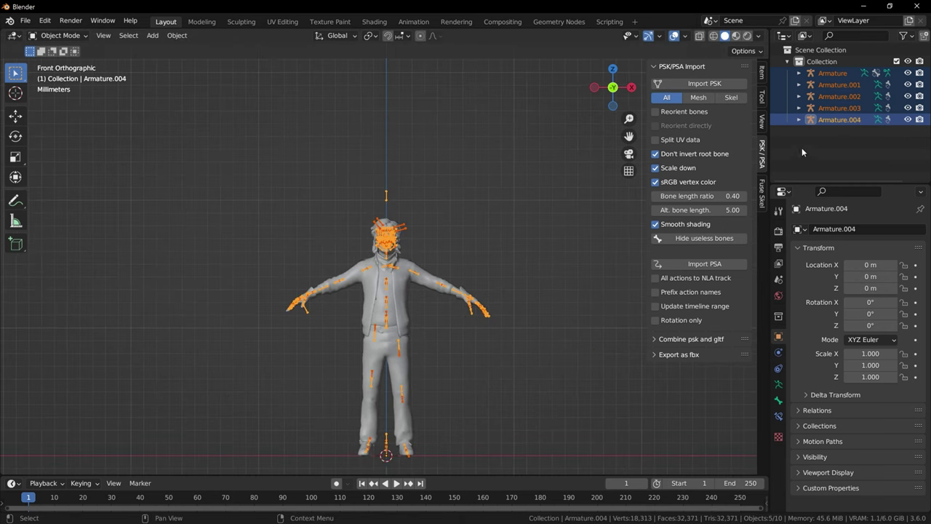
Fuse the selected armatures into the active full-body skeleton with Fuse Skeletons.
{"action": "scroll", "coordinate": [646, 205], "scroll_direction": "up", "scroll_amount": 1}
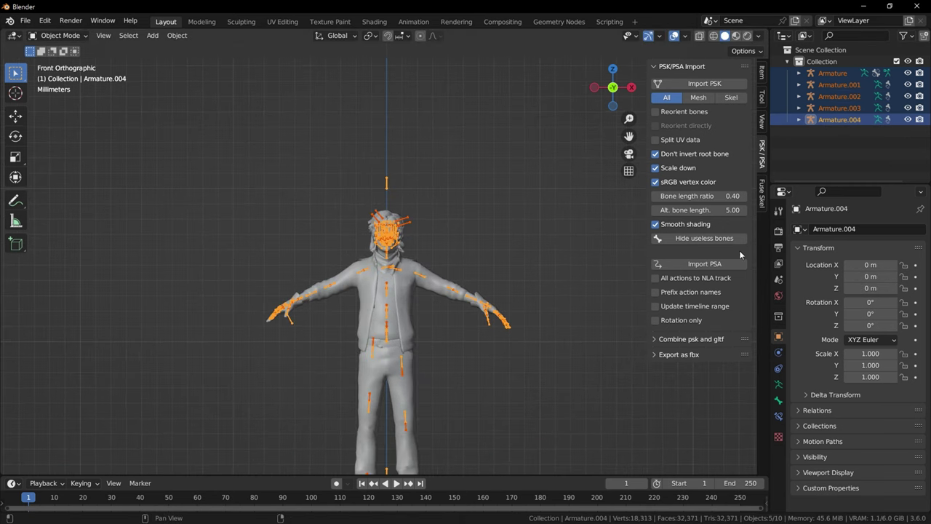
{"action": "left_click", "coordinate": [763, 194]}
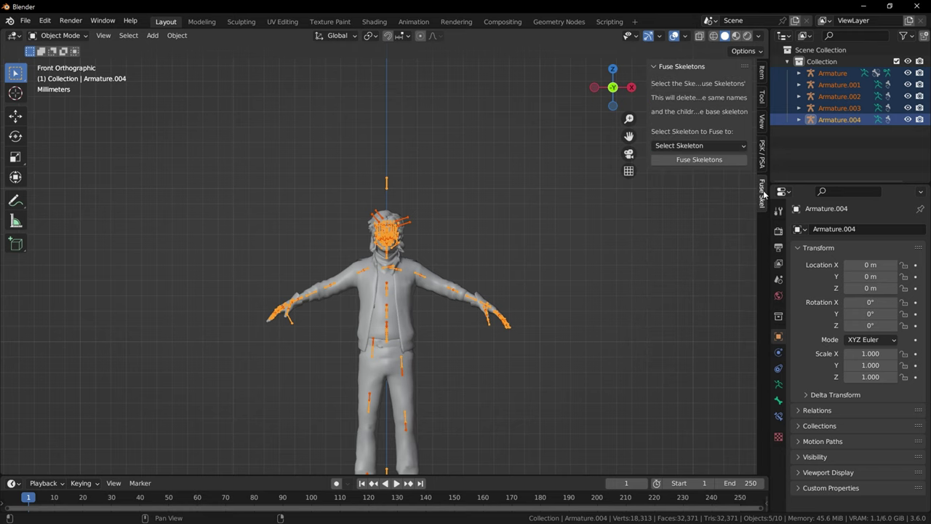
{"action": "left_click", "coordinate": [697, 160]}
{"action": "scroll", "coordinate": [629, 153], "scroll_direction": "up", "scroll_amount": 5}
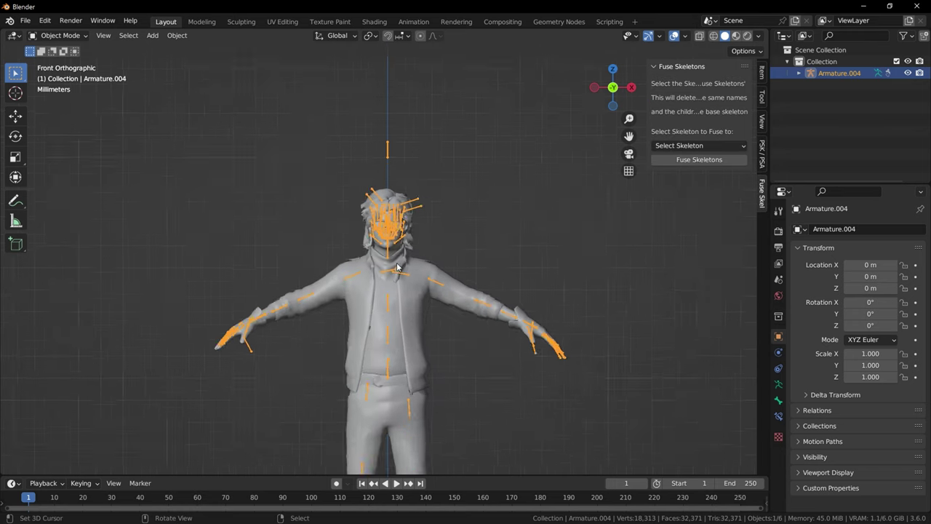
Expand the fused armature's hierarchy and delete the QM_DSkeleton_REF mesh object from it.
{"action": "left_click", "coordinate": [799, 72]}
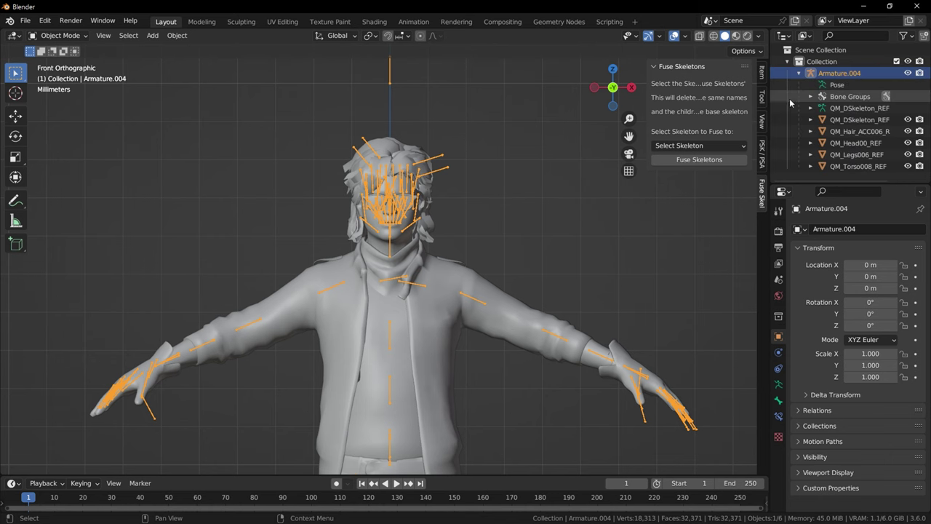
{"action": "scroll", "coordinate": [507, 302], "scroll_direction": "down", "scroll_amount": 3}
{"action": "scroll", "coordinate": [507, 301], "scroll_direction": "down", "scroll_amount": 3}
{"action": "scroll", "coordinate": [502, 280], "scroll_direction": "up", "scroll_amount": 6}
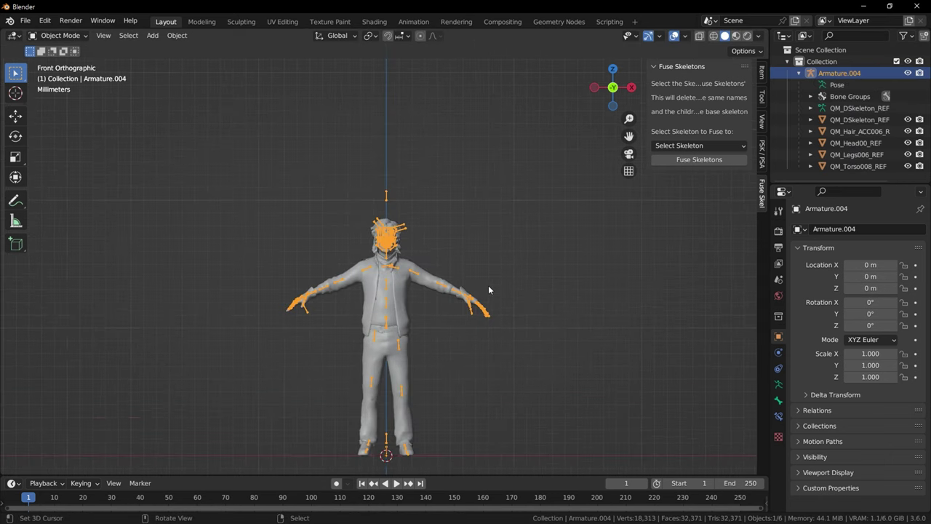
{"action": "left_click", "coordinate": [848, 121]}
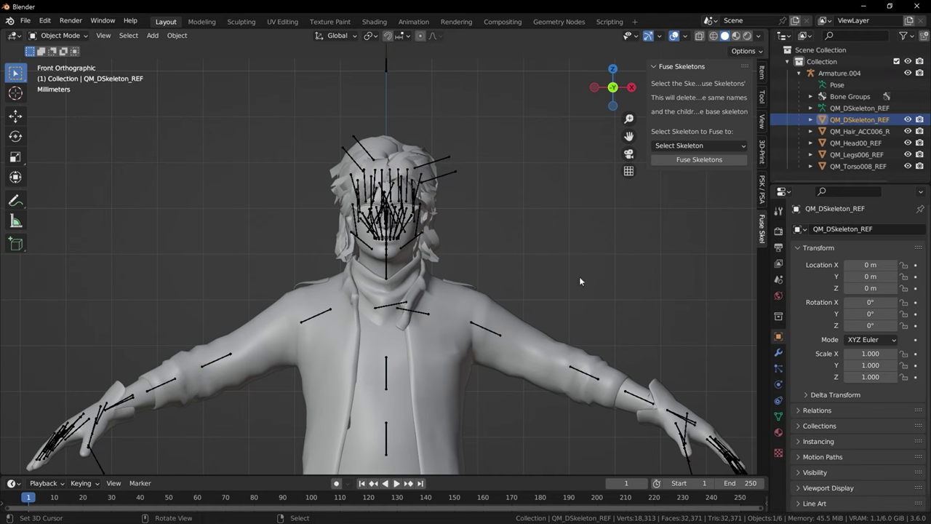
{"action": "scroll", "coordinate": [494, 321], "scroll_direction": "down", "scroll_amount": 10}
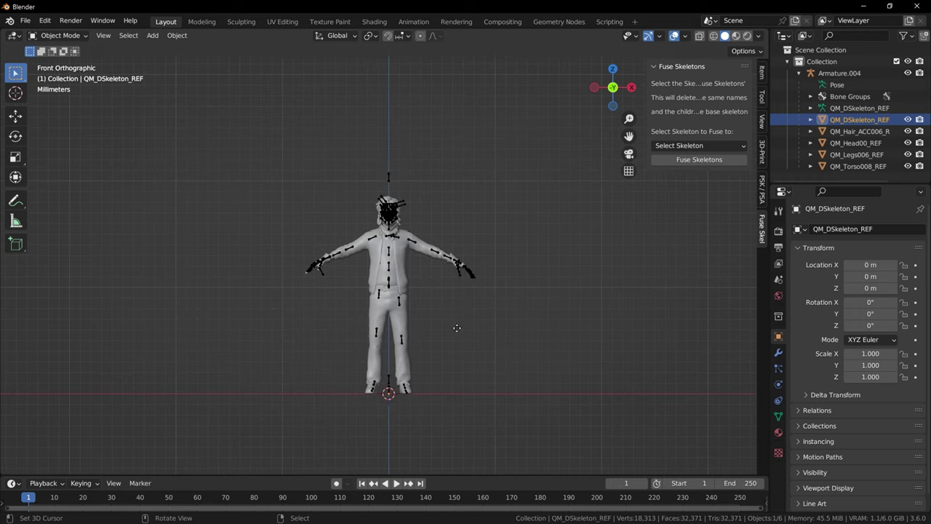
{"action": "key", "text": "Delete"}
{"action": "scroll", "coordinate": [482, 305], "scroll_direction": "up", "scroll_amount": 8}
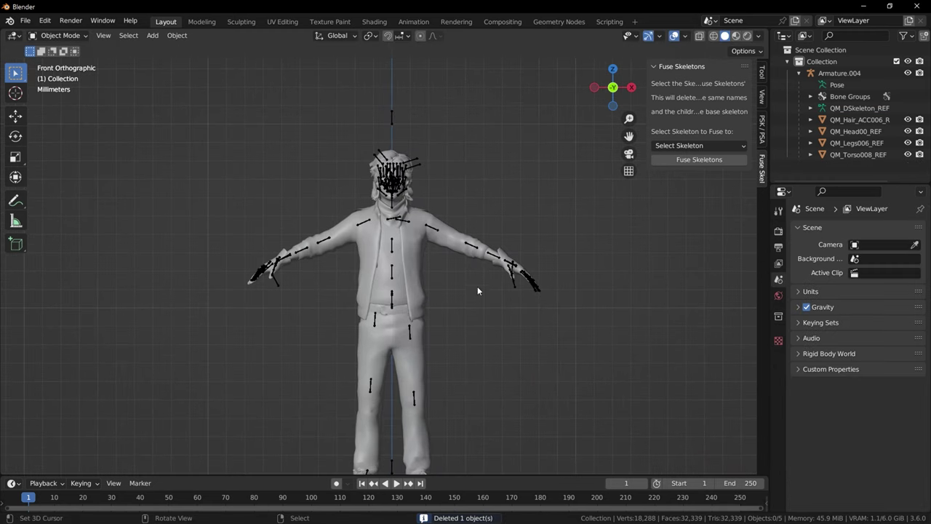
Hide the fused armature so only the character's meshes show.
{"action": "middle_click_drag", "start_coordinate": [499, 275], "coordinate": [484, 304], "text": "shift"}
{"action": "left_click", "coordinate": [436, 229]}
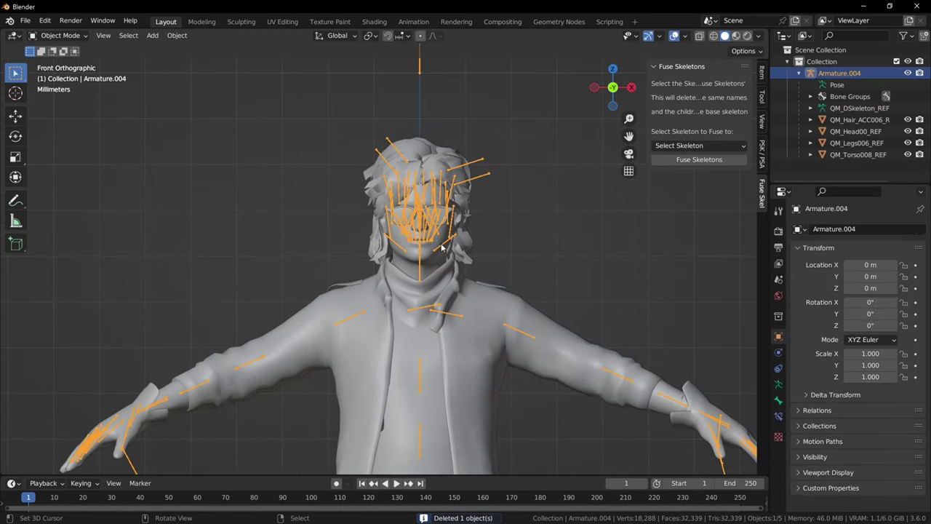
{"action": "middle_click_drag", "start_coordinate": [445, 254], "coordinate": [442, 266], "text": "shift"}
{"action": "key", "text": "h"}
{"action": "scroll", "coordinate": [477, 230], "scroll_direction": "down", "scroll_amount": 4}
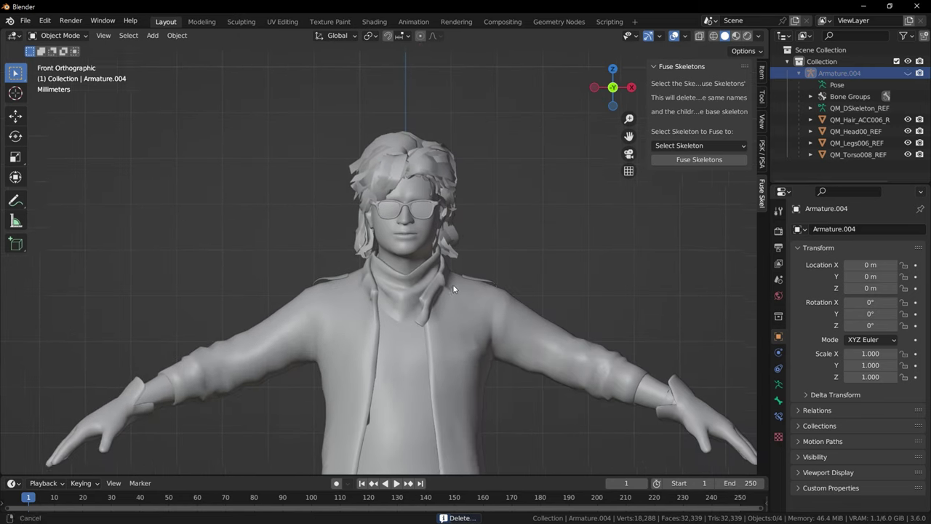
Select the QM_Torso008_REF mesh and choose the fourth slot, MI_QMTorso008, in its material list.
{"action": "left_click", "coordinate": [427, 272]}
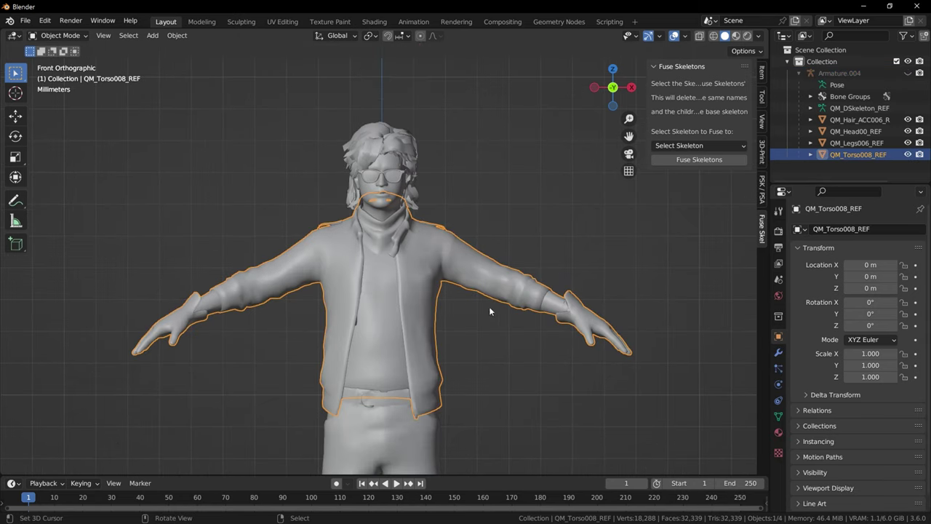
{"action": "left_click", "coordinate": [778, 432]}
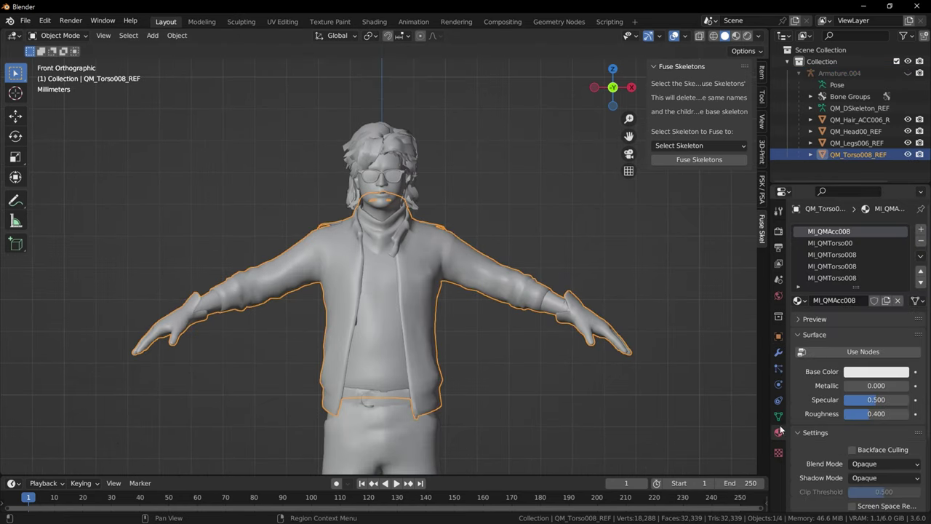
{"action": "left_click", "coordinate": [851, 268]}
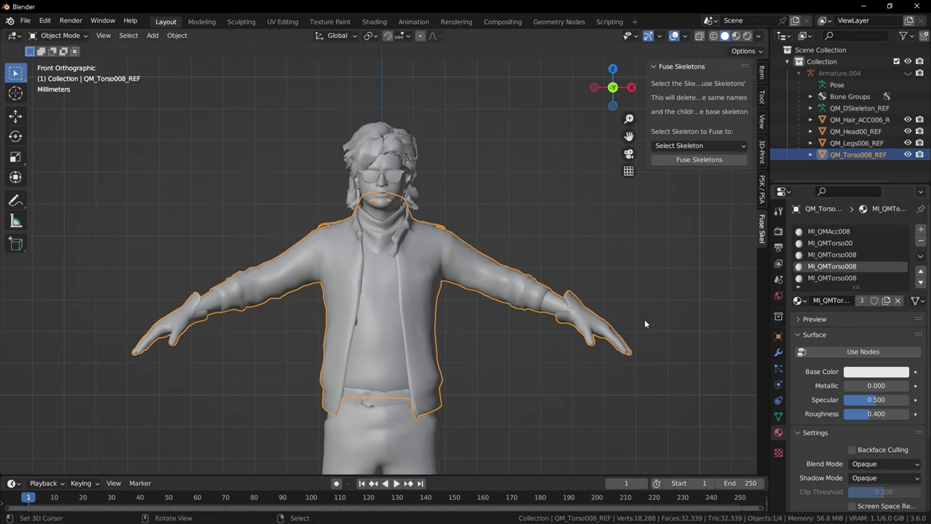
Hide the viewport's toolbar, split the viewport into two side-by-side halves and turn one half into a Shader Editor.
{"action": "key", "text": "t"}
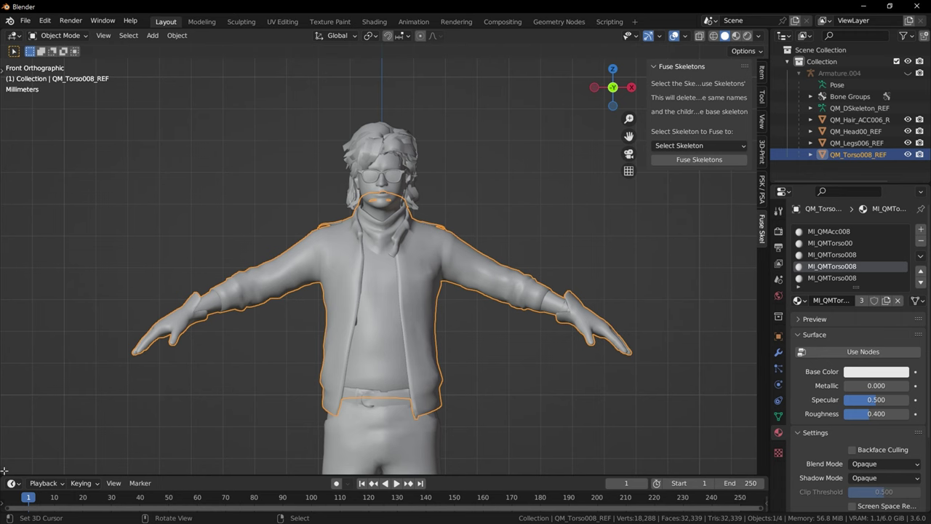
{"action": "left_click_drag", "start_coordinate": [6, 471], "coordinate": [409, 429]}
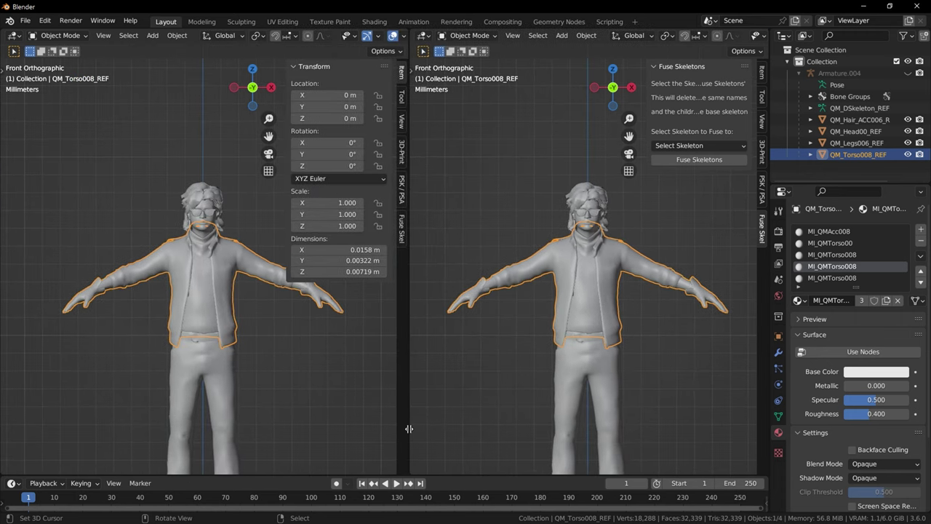
{"action": "left_click", "coordinate": [14, 36]}
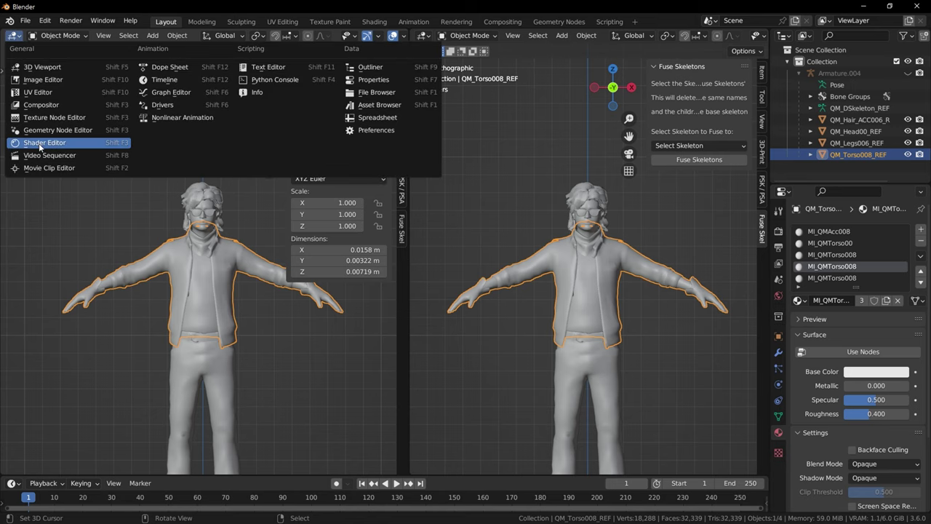
{"action": "left_click", "coordinate": [40, 145]}
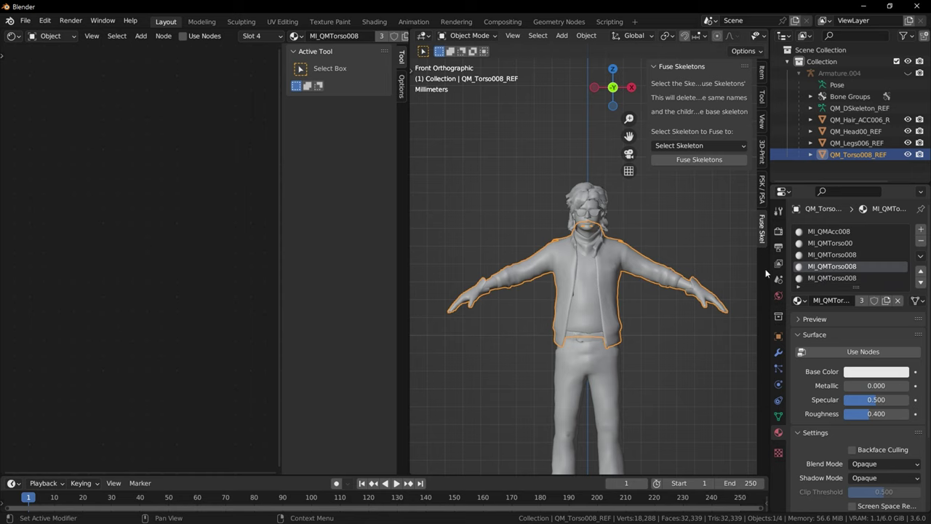
Enable nodes for the torso's MI_QMTorso008 material and hide the Shader Editor's sidebar.
{"action": "scroll", "coordinate": [701, 270], "scroll_direction": "up", "scroll_amount": 2}
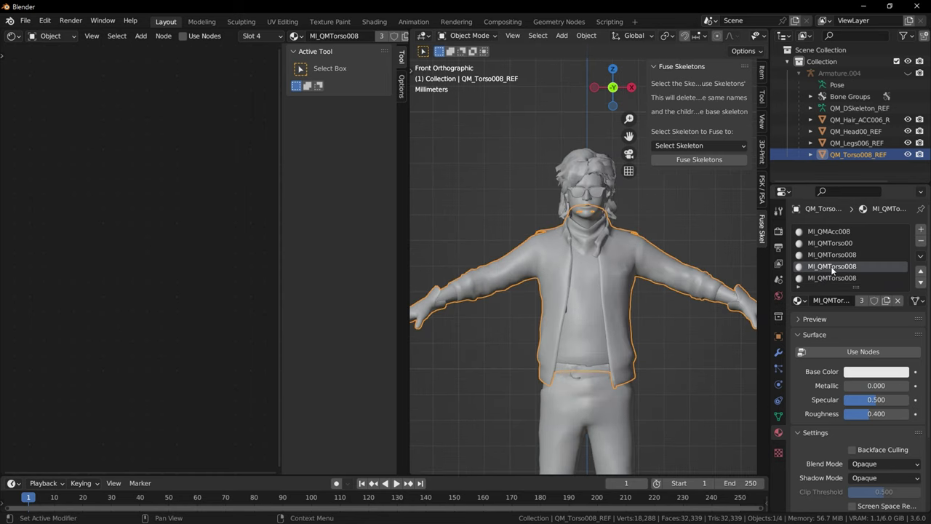
{"action": "left_click", "coordinate": [195, 36]}
{"action": "scroll", "coordinate": [115, 278], "scroll_direction": "up", "scroll_amount": 2}
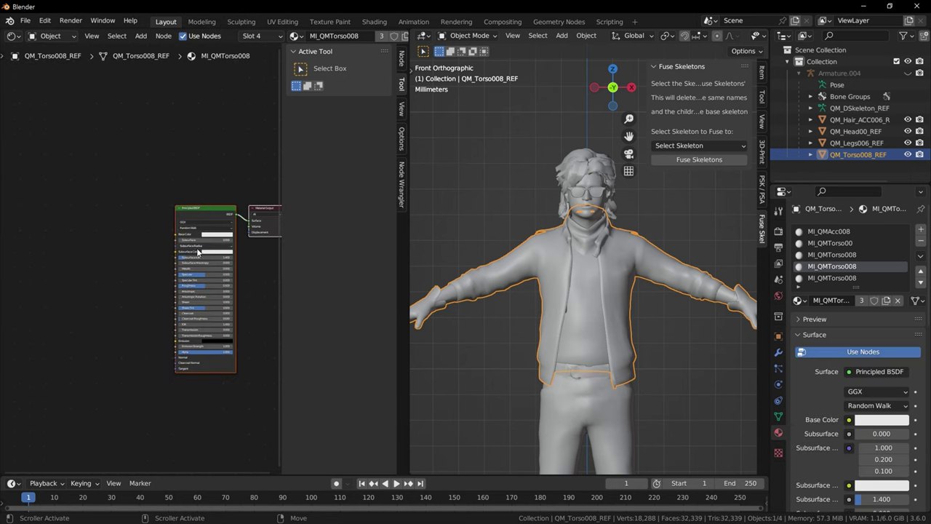
{"action": "key", "text": "n"}
{"action": "scroll", "coordinate": [236, 256], "scroll_direction": "up", "scroll_amount": 3}
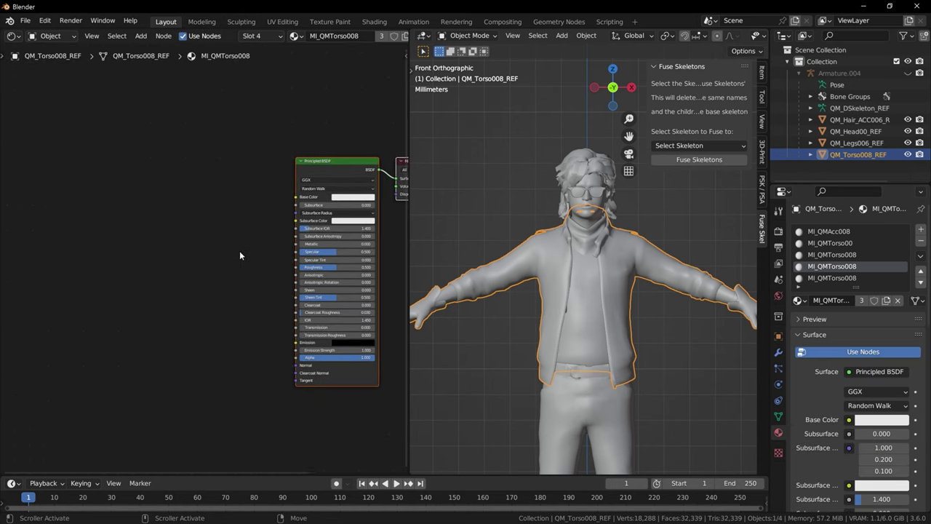
{"action": "left_click", "coordinate": [216, 266]}
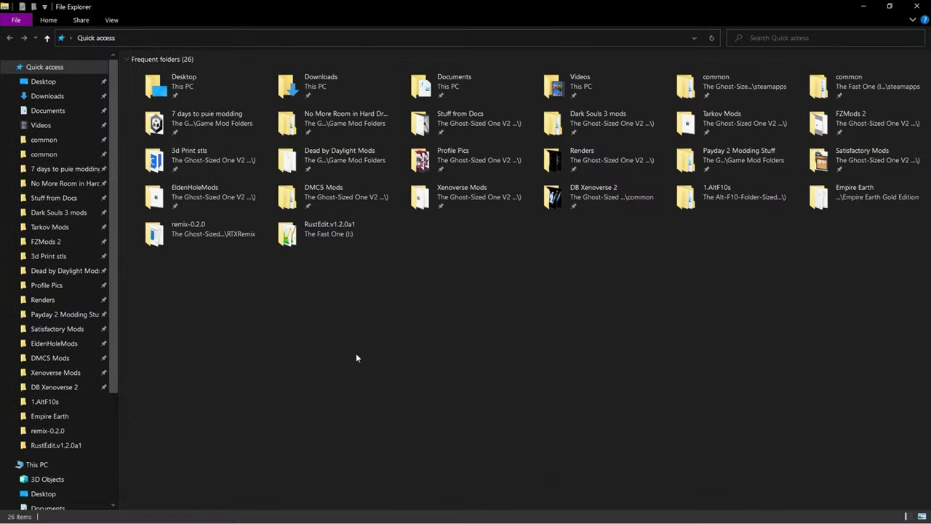
Open the exported textures folder Desktop\Umodel\UmodelExport\Game\Characters\Campers\Qatar_M\Textures\Outfit008 in File Explorer.
{"action": "left_click", "coordinate": [46, 83]}
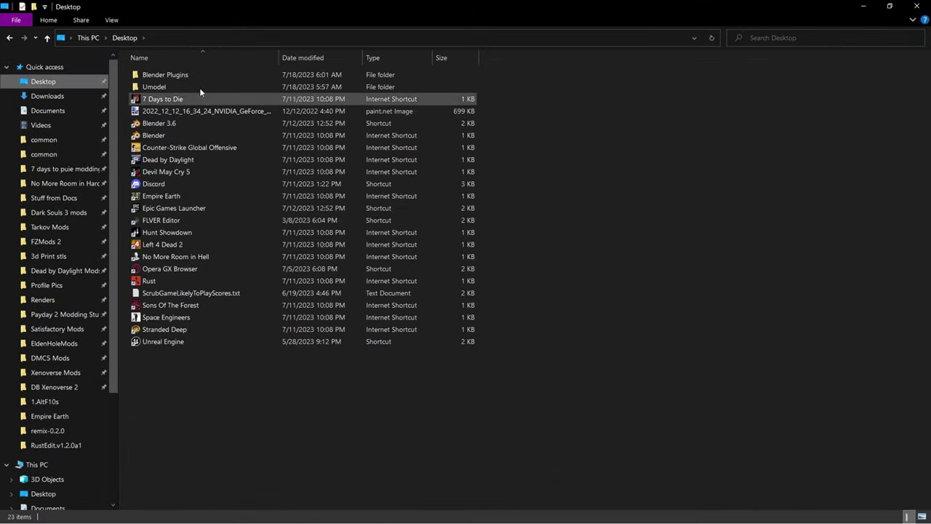
{"action": "double_click", "coordinate": [158, 87]}
{"action": "double_click", "coordinate": [165, 74]}
{"action": "double_click", "coordinate": [163, 86]}
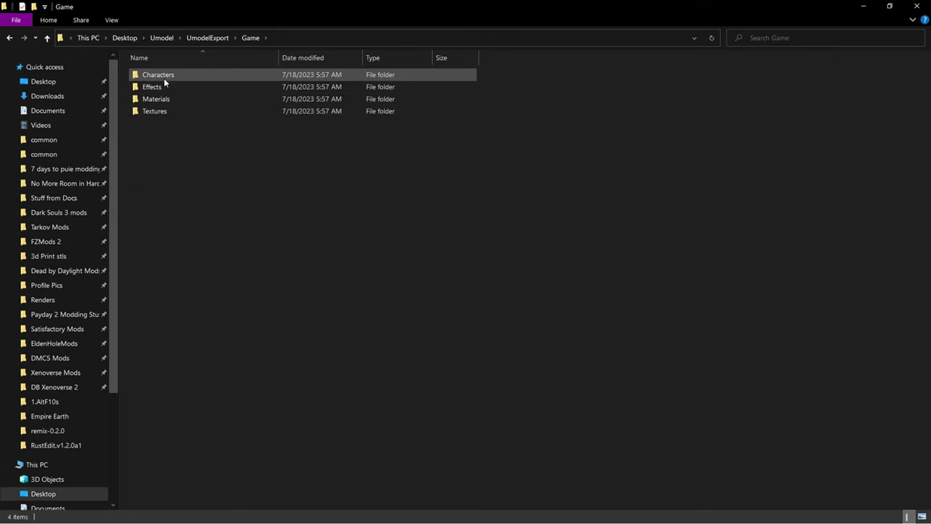
{"action": "double_click", "coordinate": [165, 75]}
{"action": "double_click", "coordinate": [166, 76]}
{"action": "double_click", "coordinate": [173, 98]}
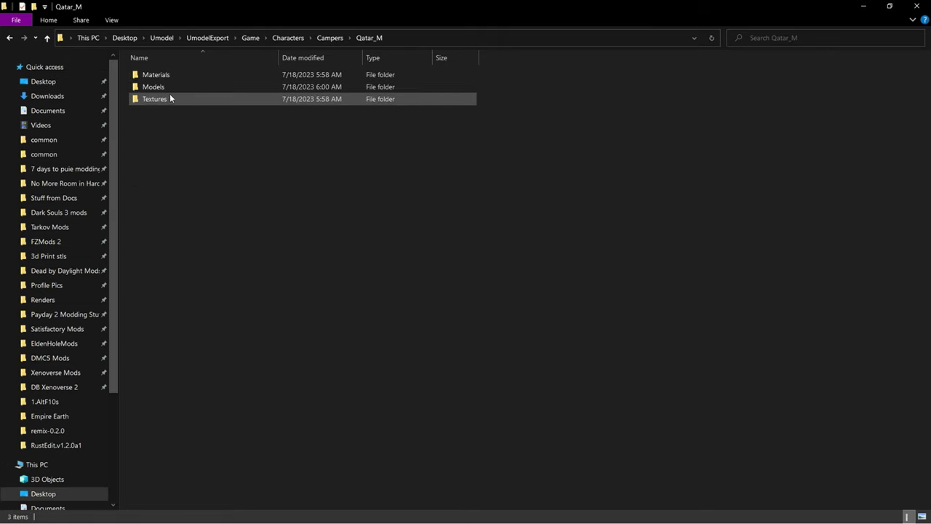
{"action": "double_click", "coordinate": [168, 100]}
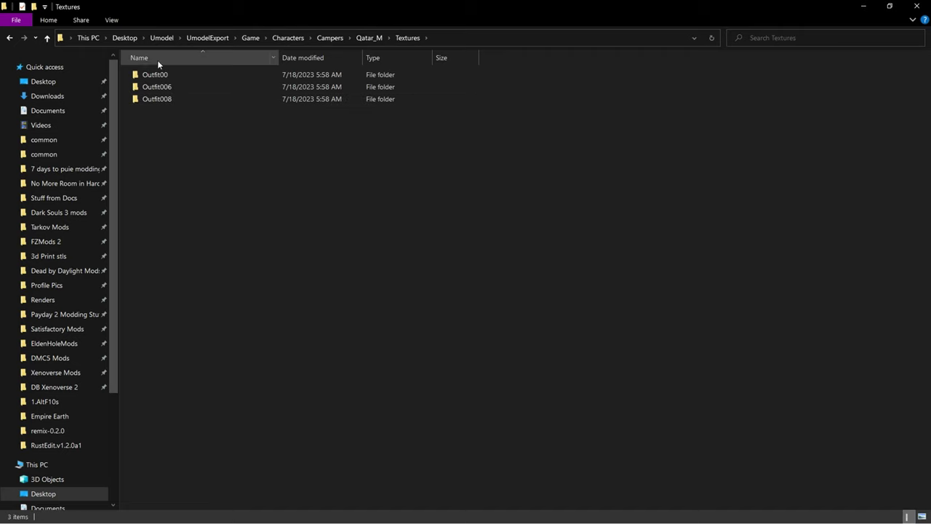
{"action": "double_click", "coordinate": [162, 102]}
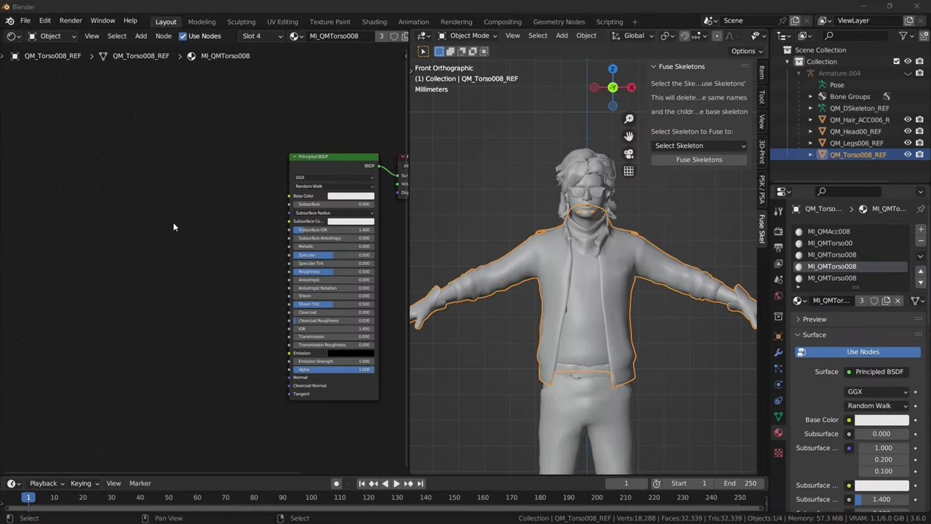
{"action": "scroll", "coordinate": [174, 222], "scroll_direction": "up", "scroll_amount": 2}
{"action": "middle_click_drag", "start_coordinate": [173, 222], "coordinate": [196, 215]}
{"action": "scroll", "coordinate": [197, 214], "scroll_direction": "down", "scroll_amount": 2}
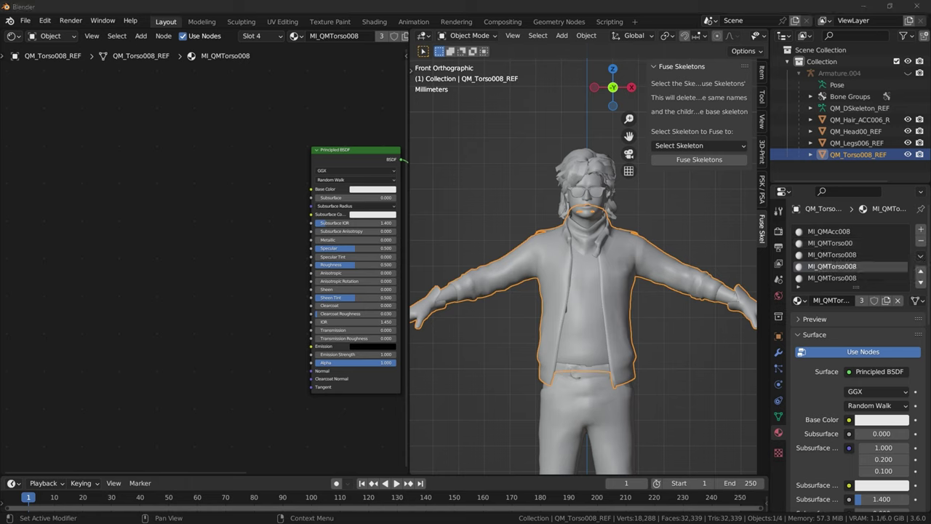
{"action": "left_click_drag", "start_coordinate": [109, 159], "coordinate": [111, 154]}
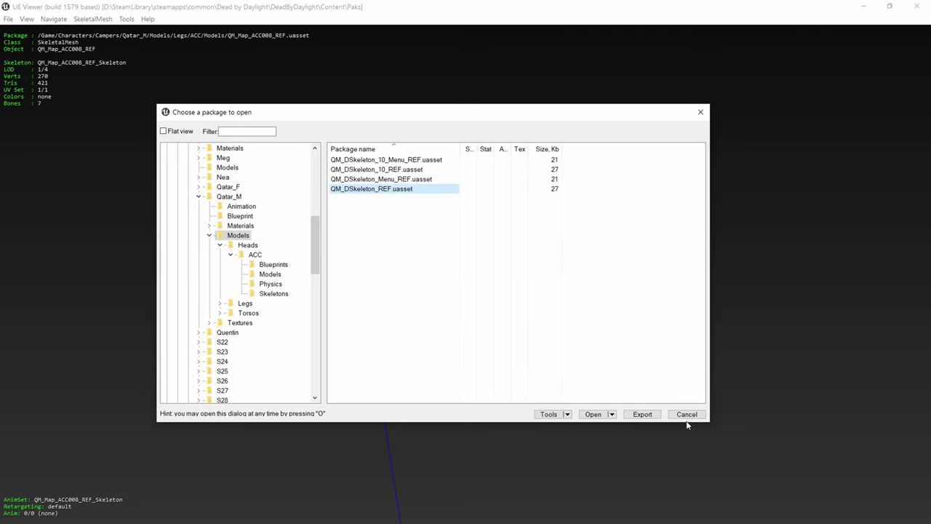
Switch to UE Viewer, reopen the package list and browse to Qatar_M's Models/Torsos folder.
{"action": "left_click", "coordinate": [701, 112]}
{"action": "key", "text": "o"}
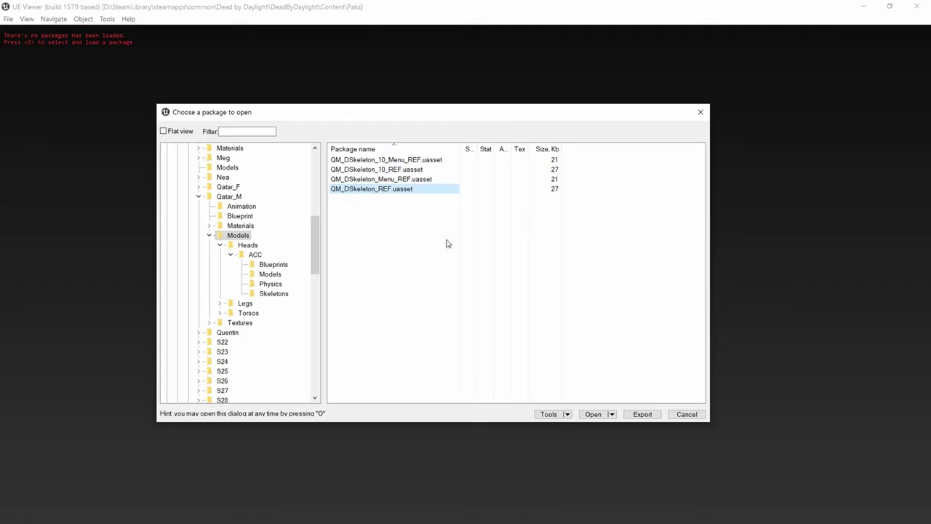
{"action": "double_click", "coordinate": [248, 247]}
{"action": "double_click", "coordinate": [248, 264]}
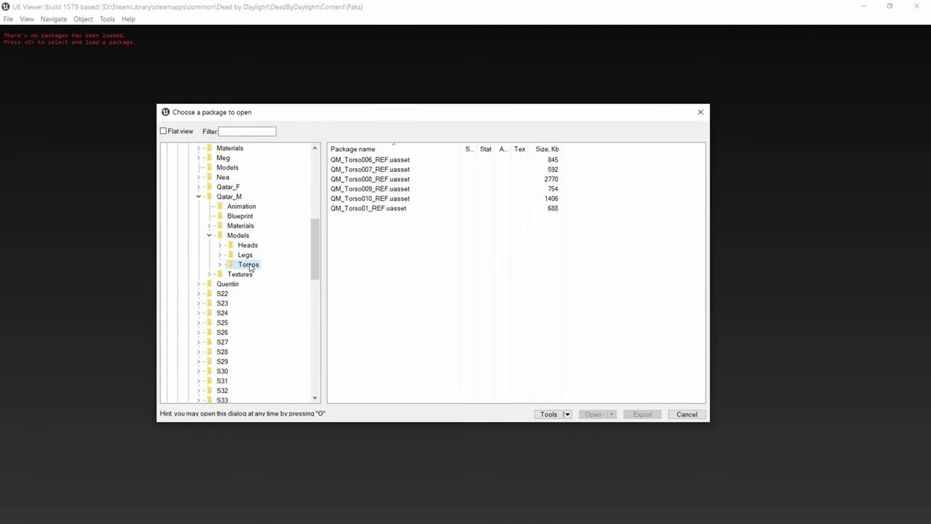
{"action": "left_click", "coordinate": [270, 294]}
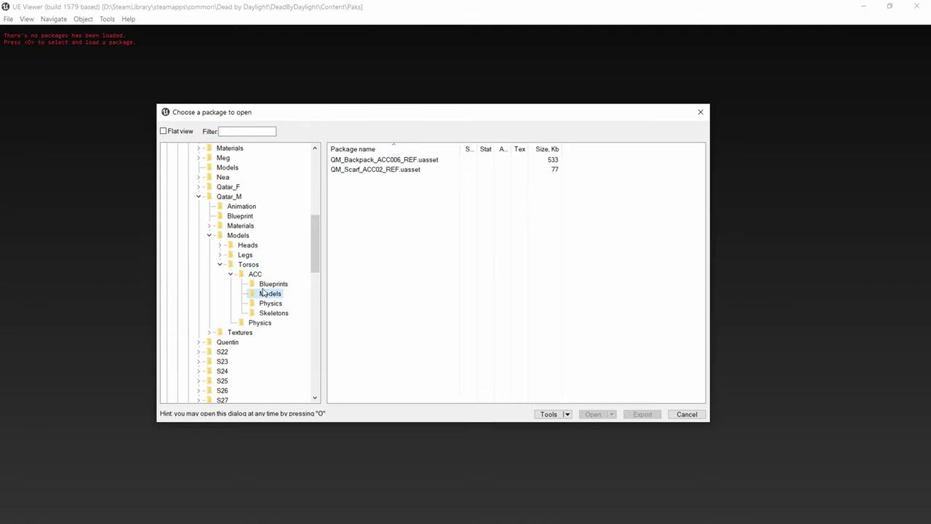
{"action": "left_click", "coordinate": [249, 264]}
Load QM_Torso008_REF.uasset, show its materials in colour and examine which part of the jacket each MI_QMTorso008 slot covers.
{"action": "double_click", "coordinate": [385, 180]}
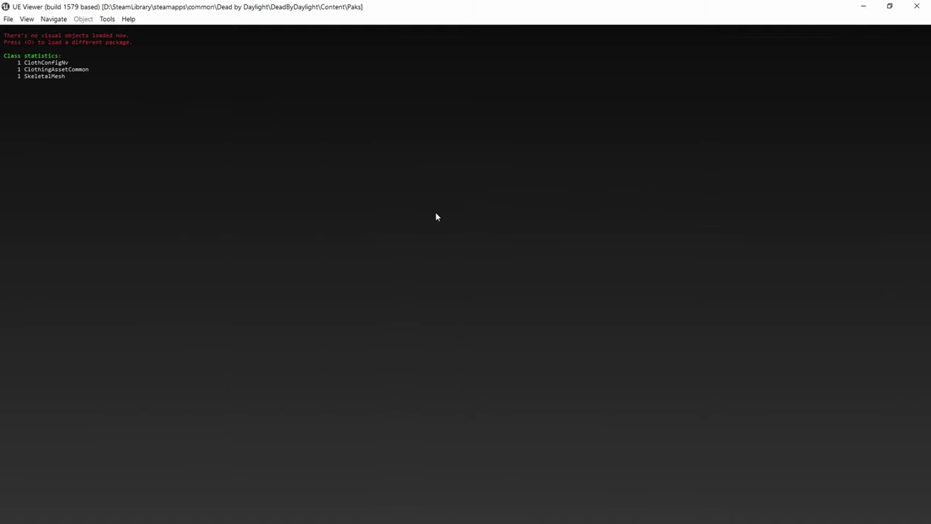
{"action": "key", "text": "o"}
{"action": "double_click", "coordinate": [382, 199]}
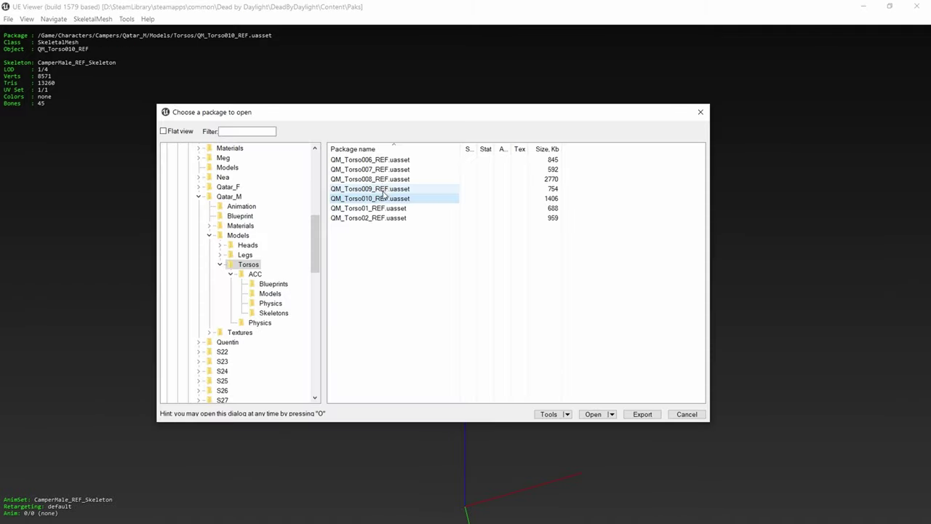
{"action": "key", "text": "m"}
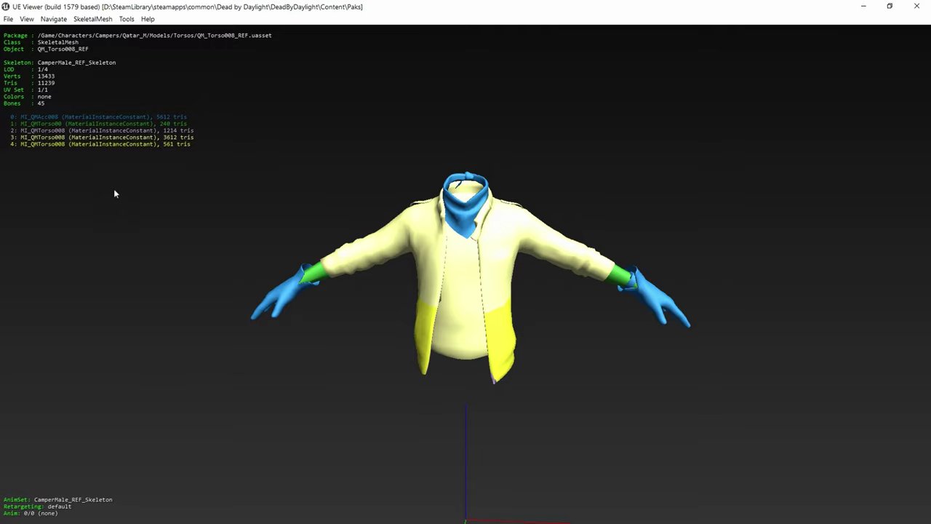
{"action": "mouse_move", "coordinate": [51, 133]}
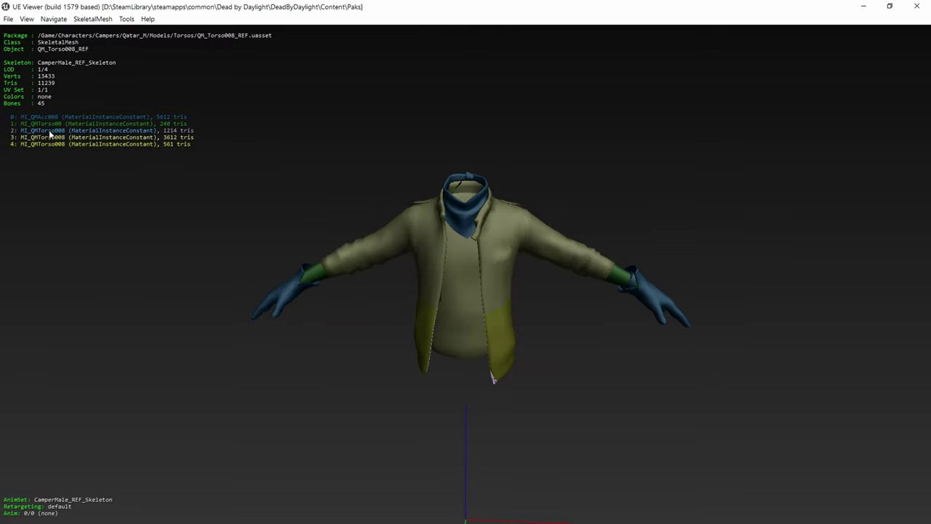
{"action": "left_click", "coordinate": [51, 134]}
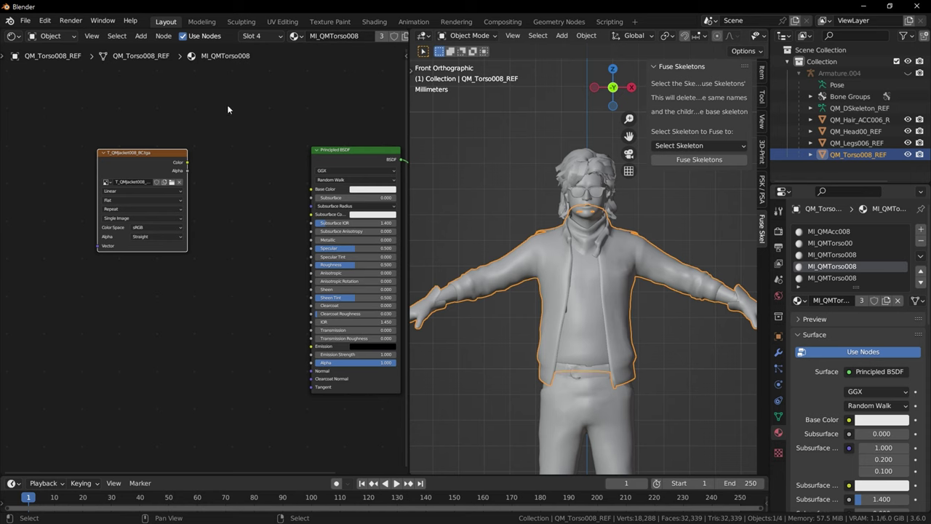
Link the T_QMJacket008_BC.tga texture's Color to the Principled BSDF's Base Color and insert a Mix Color node on that link.
{"action": "scroll", "coordinate": [189, 158], "scroll_direction": "up", "scroll_amount": 2}
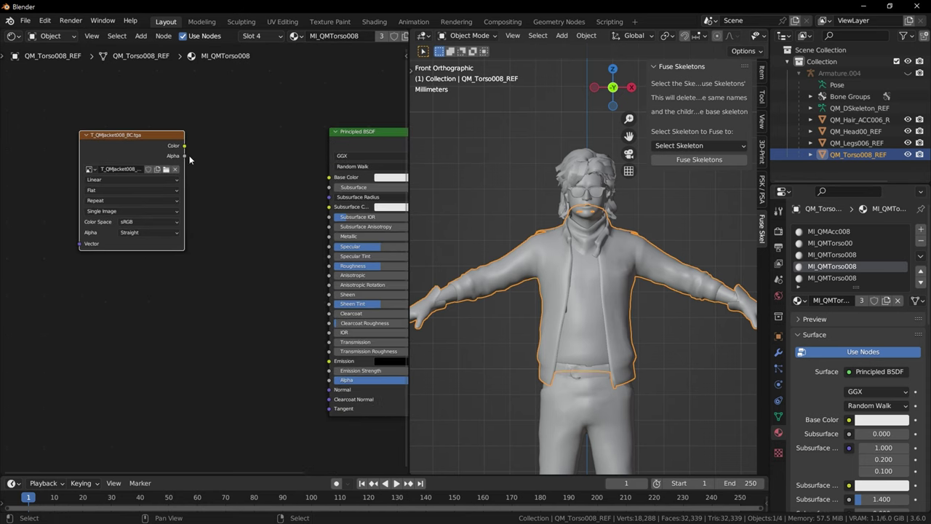
{"action": "left_click_drag", "start_coordinate": [161, 144], "coordinate": [304, 177]}
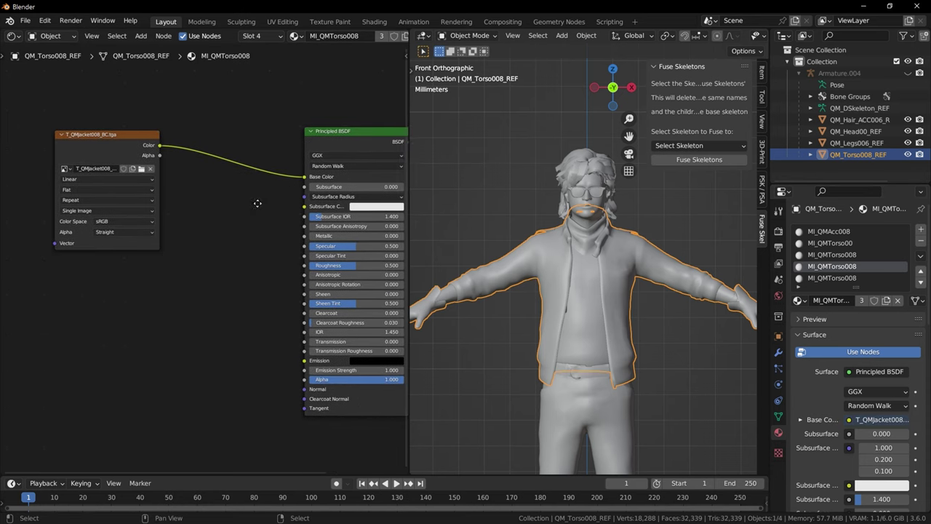
{"action": "middle_click_drag", "start_coordinate": [257, 201], "coordinate": [236, 206]}
{"action": "key", "text": "F3"}
{"action": "type", "text": "mix"}
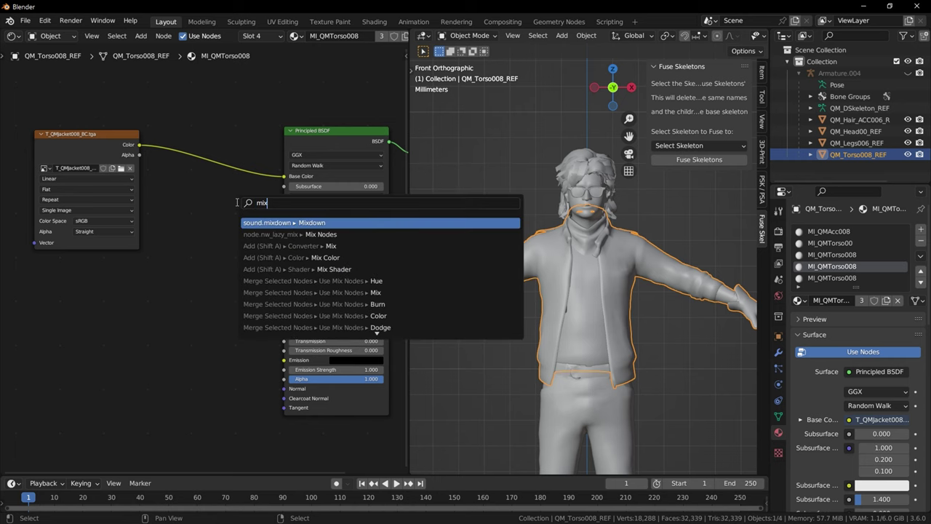
{"action": "key", "text": "Down"}
{"action": "key", "text": "Down"}
{"action": "key", "text": "Down"}
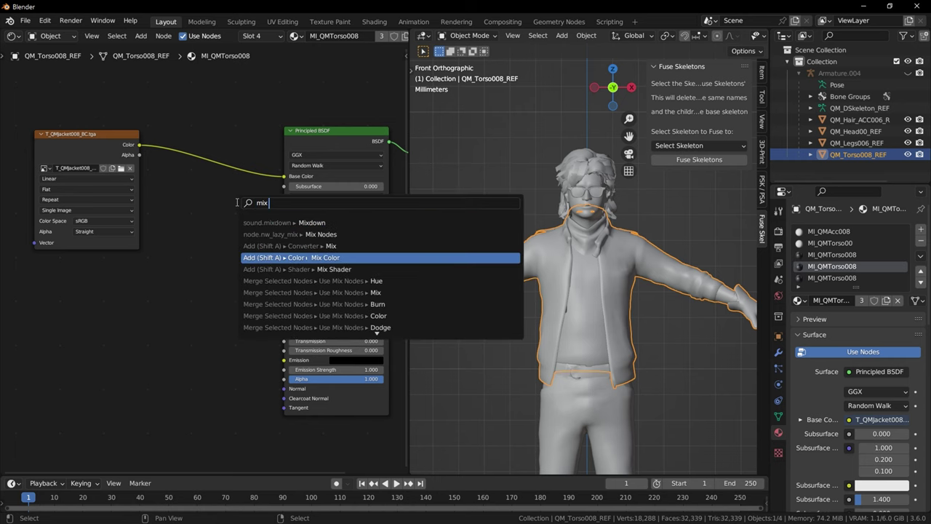
{"action": "key", "text": "Return"}
{"action": "left_click", "coordinate": [182, 139]}
{"action": "scroll", "coordinate": [213, 161], "scroll_direction": "up", "scroll_amount": 1}
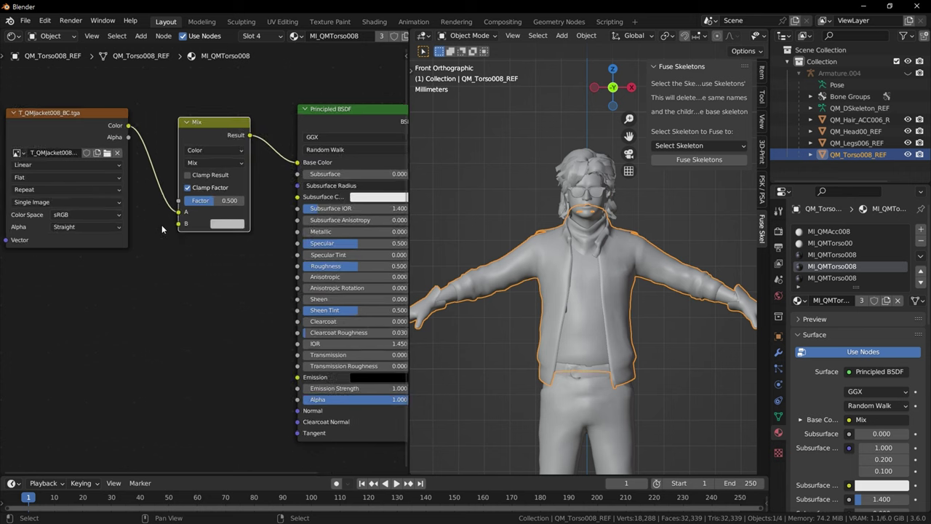
Set the Mix node's blending mode to Multiply and its factor to 1.
{"action": "left_click", "coordinate": [213, 163]}
{"action": "left_click", "coordinate": [203, 206]}
{"action": "left_click", "coordinate": [215, 201]}
{"action": "type", "text": "1"}
{"action": "key", "text": "Return"}
Switch the 3D viewport to Material Preview shading and inspect the textured jacket from an angle.
{"action": "scroll", "coordinate": [719, 38], "scroll_direction": "down", "scroll_amount": 3}
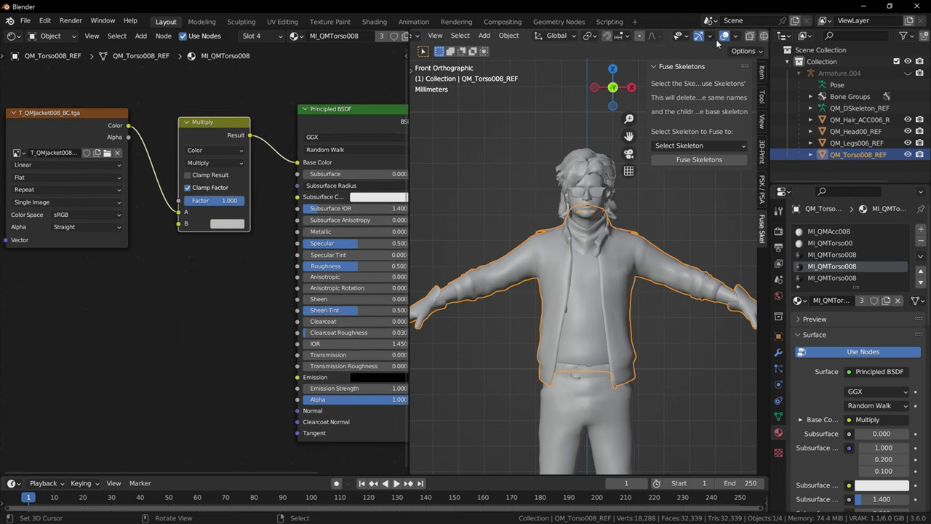
{"action": "scroll", "coordinate": [718, 40], "scroll_direction": "down", "scroll_amount": 2}
{"action": "left_click", "coordinate": [736, 36]}
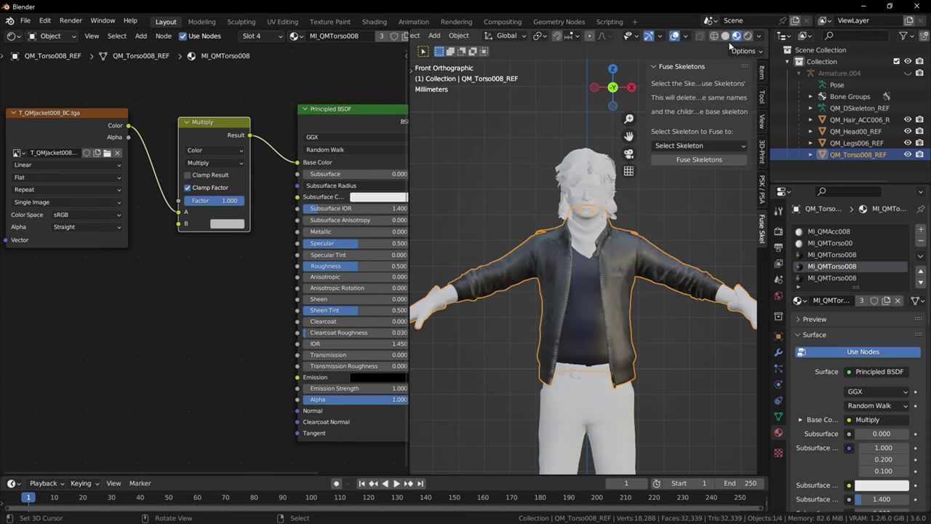
{"action": "middle_click_drag", "start_coordinate": [599, 243], "coordinate": [566, 256]}
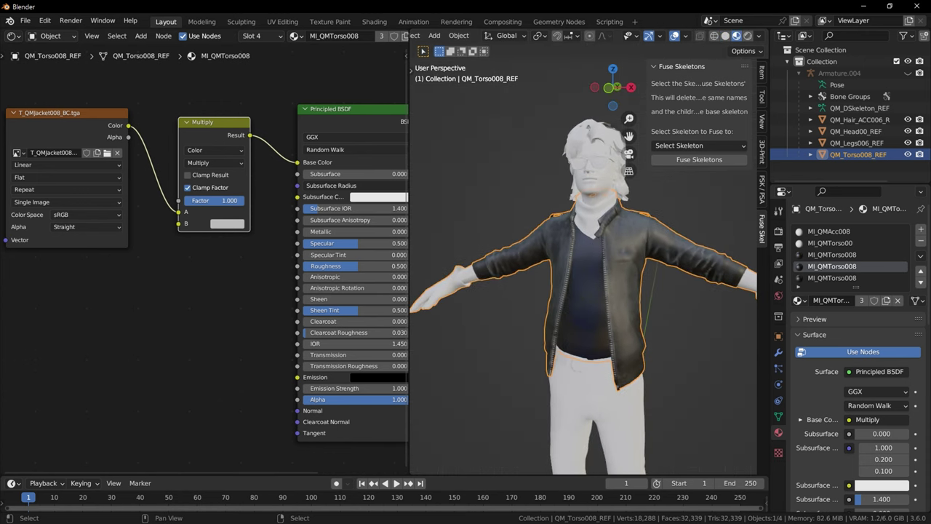
{"action": "scroll", "coordinate": [123, 243], "scroll_direction": "down", "scroll_amount": 1}
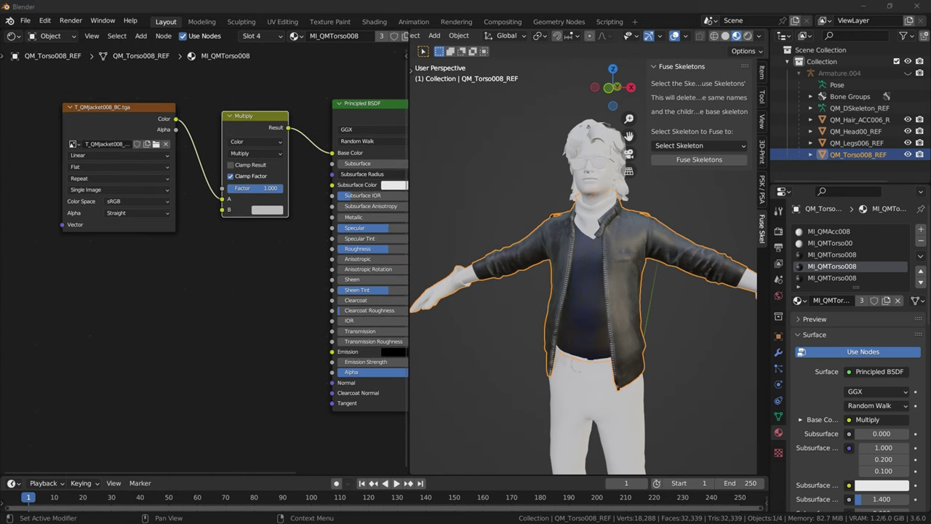
Place the T_QMJacket008_ORM.tga texture as Non-Color data and link its Color to the Multiply node's B input.
{"action": "left_click_drag", "start_coordinate": [54, 300], "coordinate": [97, 266]}
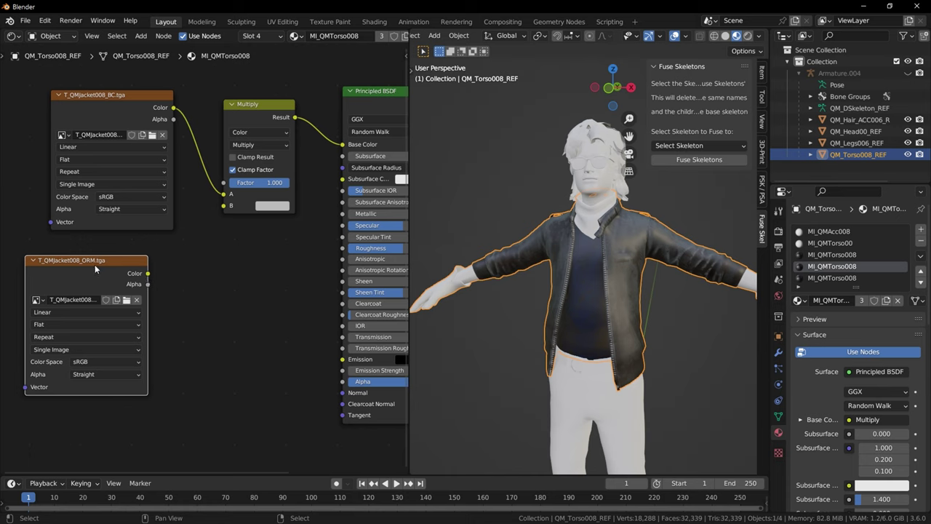
{"action": "left_click", "coordinate": [81, 363]}
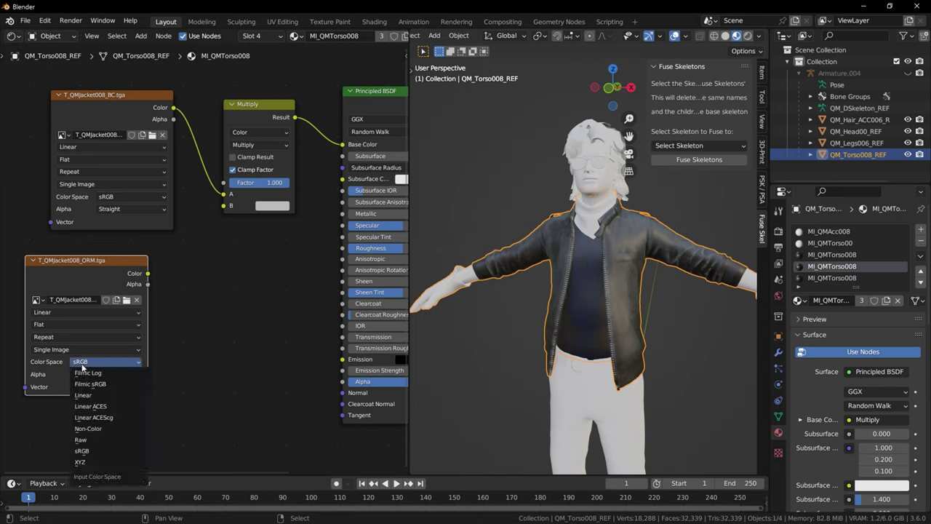
{"action": "left_click", "coordinate": [91, 429]}
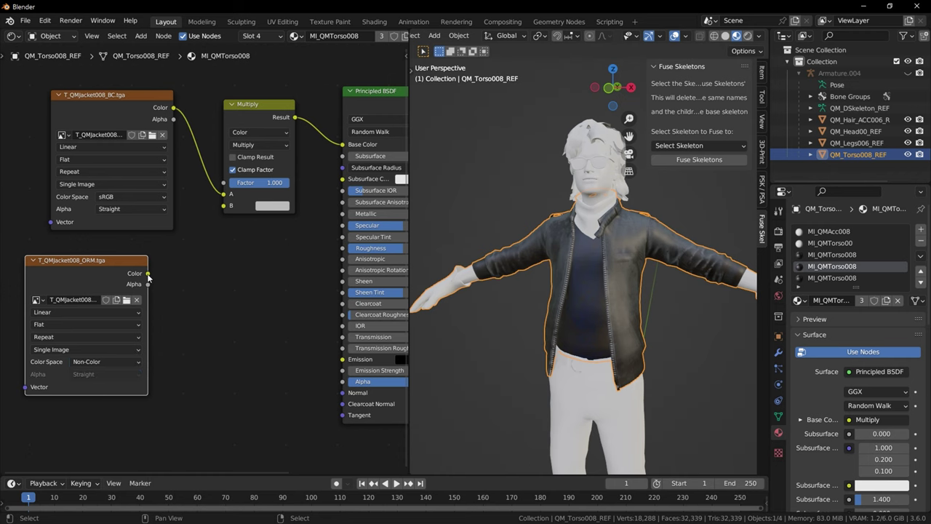
{"action": "left_click_drag", "start_coordinate": [147, 275], "coordinate": [224, 207]}
{"action": "middle_click_drag", "start_coordinate": [215, 253], "coordinate": [230, 237]}
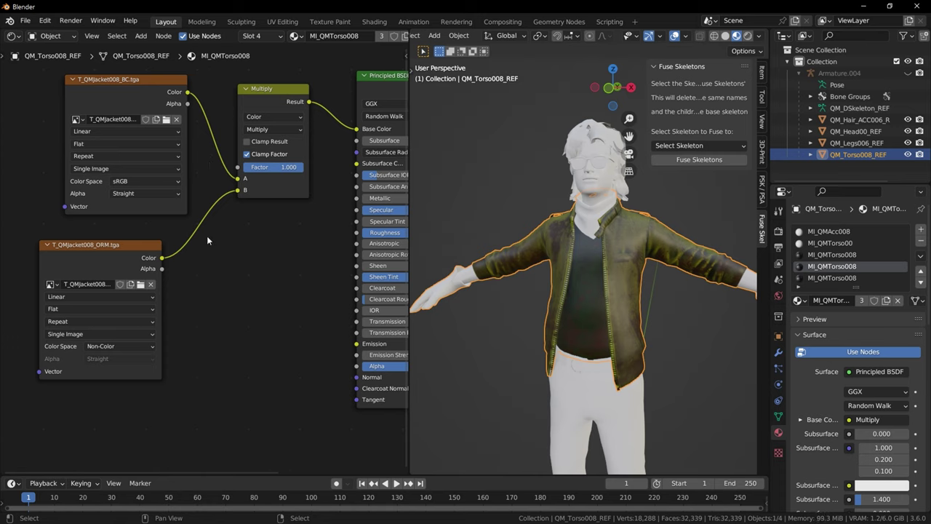
Insert a Separate Color node on the link between the ORM texture and the Multiply node, feeding its Red output into B.
{"action": "key", "text": "F3"}
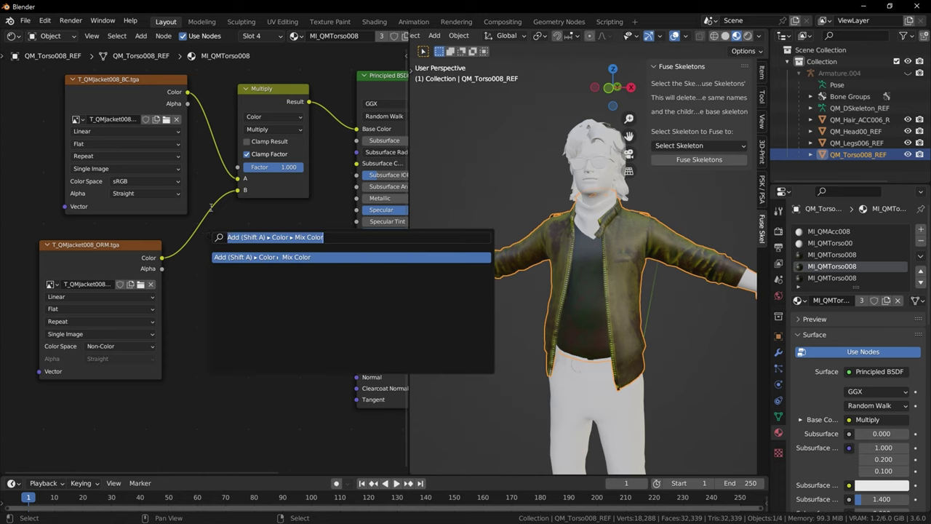
{"action": "key", "text": "Escape"}
{"action": "left_click", "coordinate": [140, 38]}
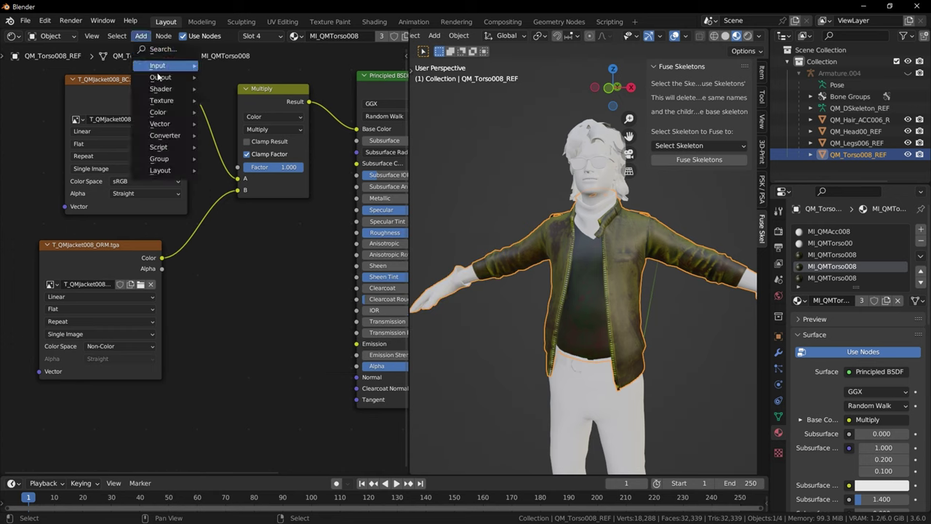
{"action": "left_click", "coordinate": [156, 48]}
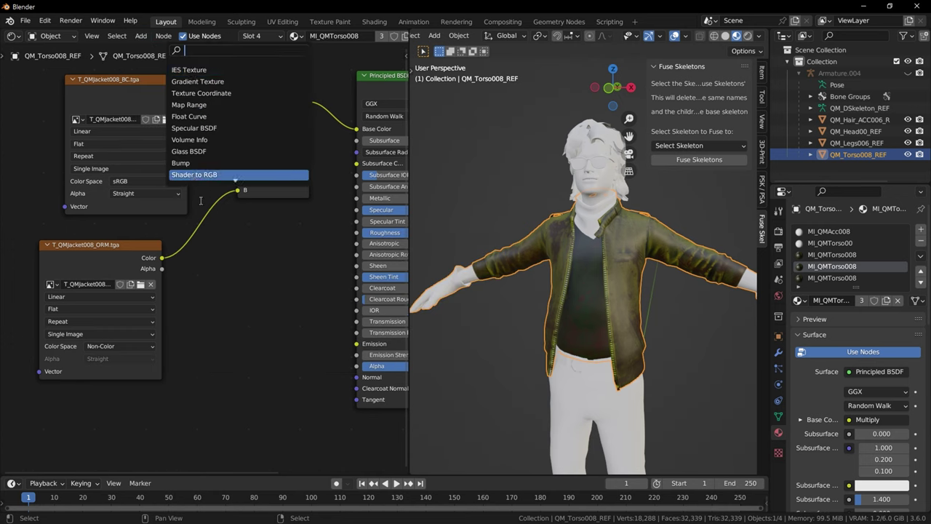
{"action": "type", "text": "sep"}
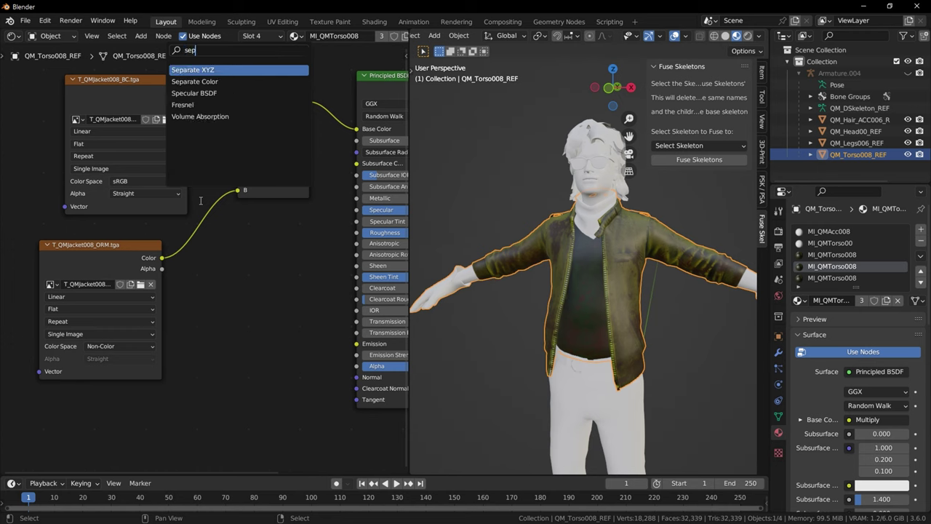
{"action": "left_click", "coordinate": [195, 82]}
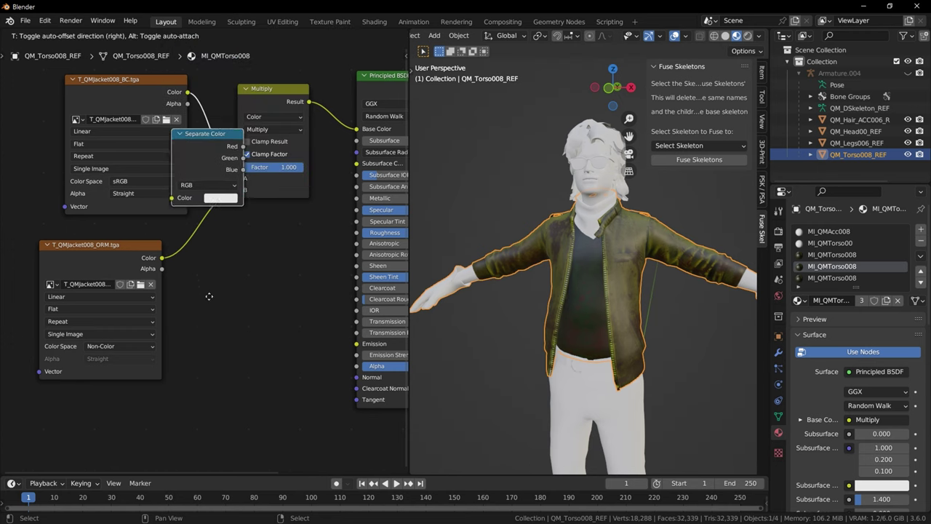
{"action": "left_click", "coordinate": [238, 294]}
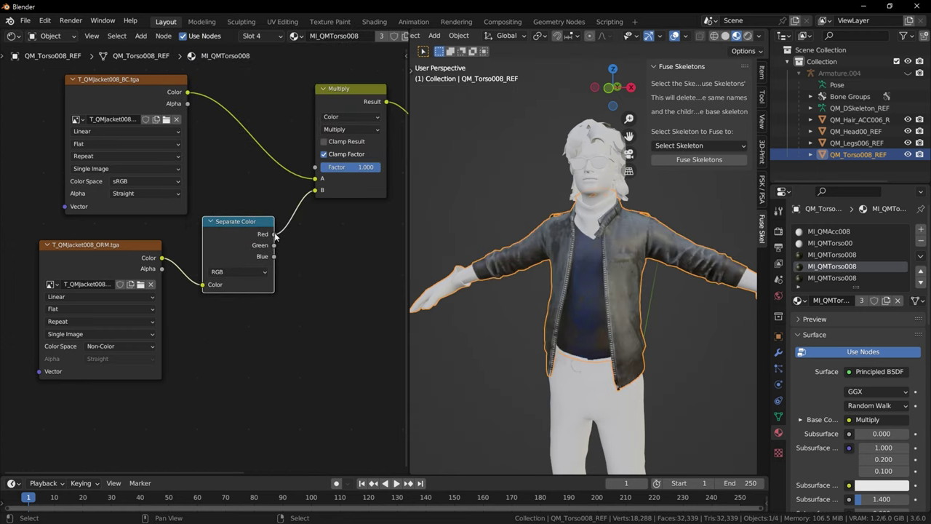
Vary the Multiply node's factor to compare its effect on the jacket and return it to 1.
{"action": "middle_click_drag", "start_coordinate": [317, 191], "coordinate": [288, 193]}
{"action": "scroll", "coordinate": [557, 295], "scroll_direction": "up", "scroll_amount": 2}
{"action": "middle_click_drag", "start_coordinate": [557, 295], "coordinate": [580, 297]}
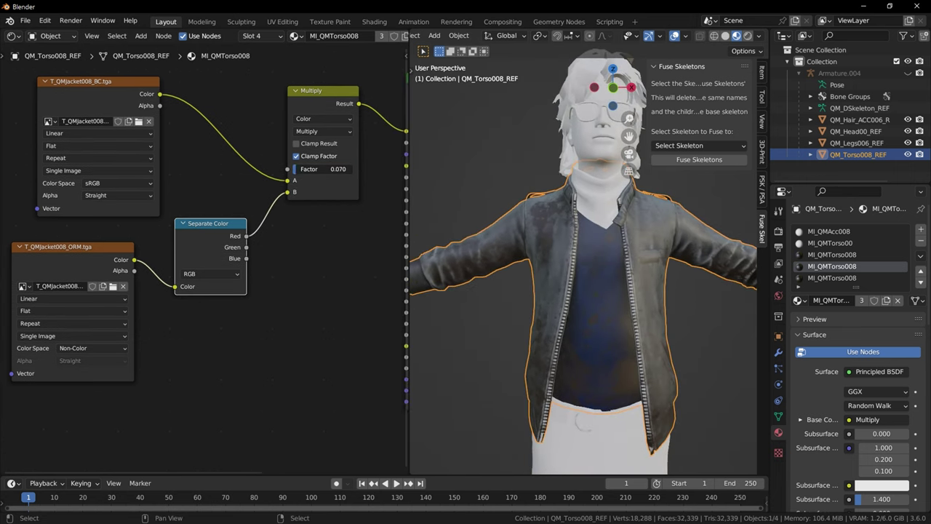
{"action": "left_click_drag", "start_coordinate": [297, 169], "coordinate": [353, 169]}
{"action": "scroll", "coordinate": [289, 253], "scroll_direction": "down", "scroll_amount": 2}
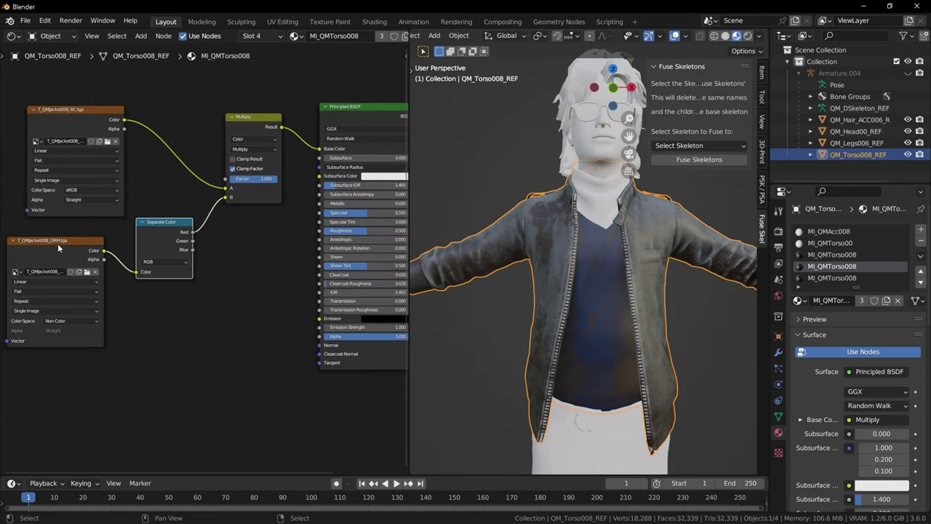
Link the Separate Color node's Green output to the Principled BSDF's Roughness and its Blue output to Metallic.
{"action": "mouse_move", "coordinate": [192, 240]}
{"action": "left_mouse_down"}
{"action": "mouse_move", "coordinate": [310, 218]}
{"action": "mouse_move", "coordinate": [319, 230]}
{"action": "left_mouse_up"}
{"action": "left_click_drag", "start_coordinate": [192, 249], "coordinate": [326, 209]}
{"action": "scroll", "coordinate": [493, 272], "scroll_direction": "up", "scroll_amount": 4}
{"action": "middle_click_drag", "start_coordinate": [534, 273], "coordinate": [517, 251]}
{"action": "middle_click_drag", "start_coordinate": [375, 235], "coordinate": [336, 223]}
{"action": "scroll", "coordinate": [352, 210], "scroll_direction": "up", "scroll_amount": 3}
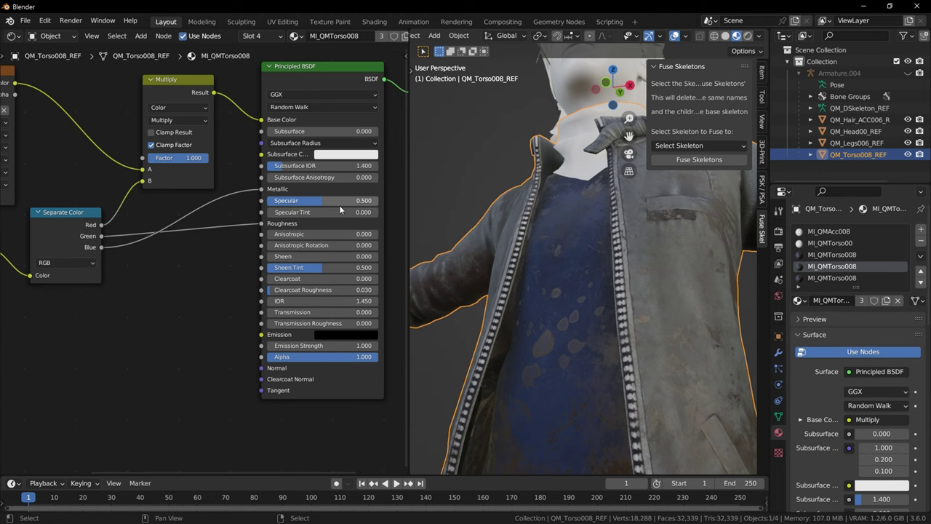
Set the Principled BSDF's Specular to 0.2 to reduce the jacket's shine.
{"action": "scroll", "coordinate": [545, 284], "scroll_direction": "down", "scroll_amount": 6}
{"action": "middle_click_drag", "start_coordinate": [512, 311], "coordinate": [534, 275]}
{"action": "scroll", "coordinate": [544, 278], "scroll_direction": "up", "scroll_amount": 3}
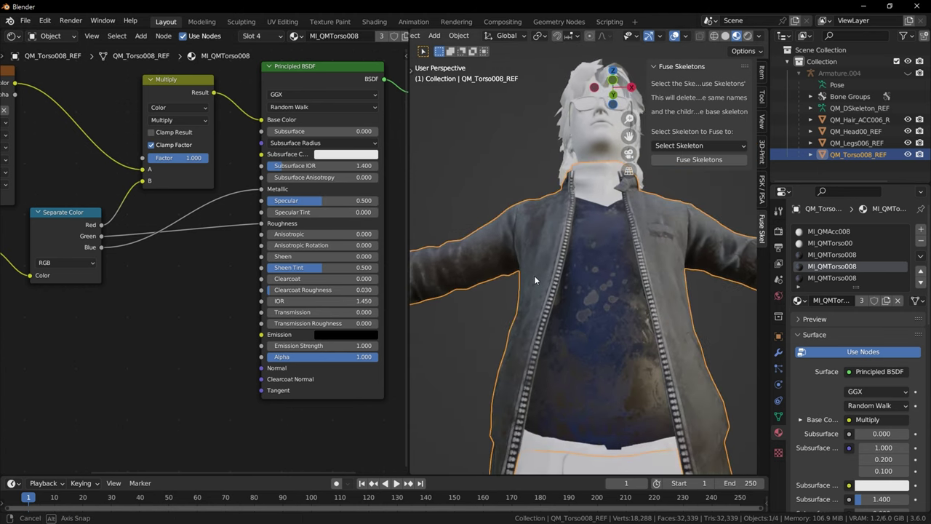
{"action": "double_click", "coordinate": [333, 201]}
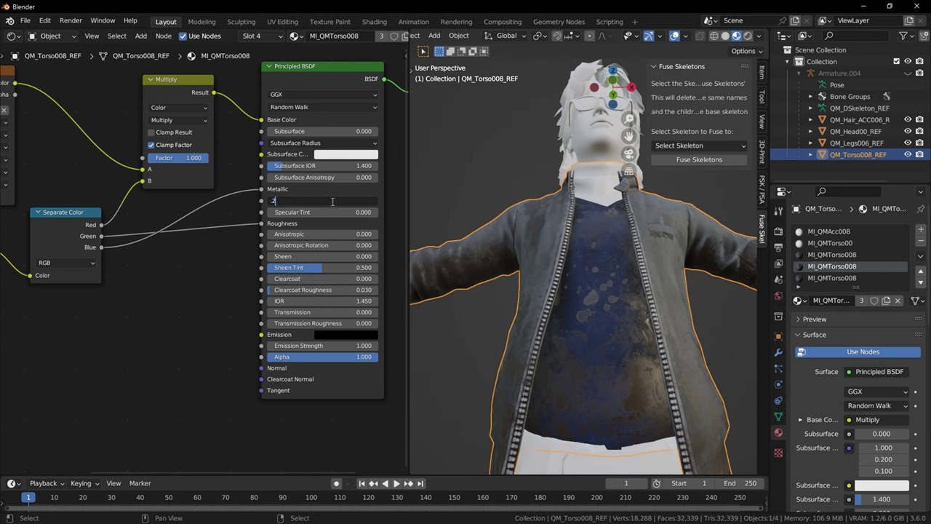
{"action": "type", "text": ".2"}
{"action": "key", "text": "Return"}
{"action": "mouse_move", "coordinate": [582, 283]}
{"action": "middle_mouse_down"}
{"action": "mouse_move", "coordinate": [661, 322]}
{"action": "mouse_move", "coordinate": [601, 315]}
{"action": "middle_mouse_up"}
{"action": "scroll", "coordinate": [215, 287], "scroll_direction": "down", "scroll_amount": 4}
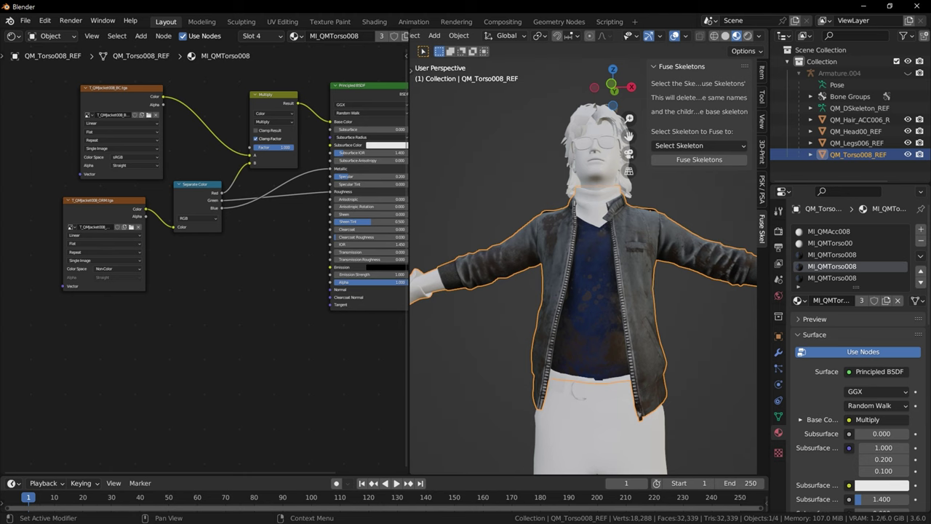
Place the T_QMJacket008_N.tga texture as Non-Color data and link its Color to the Principled BSDF's Normal input.
{"action": "left_click_drag", "start_coordinate": [185, 320], "coordinate": [185, 324]}
{"action": "scroll", "coordinate": [178, 394], "scroll_direction": "up", "scroll_amount": 2}
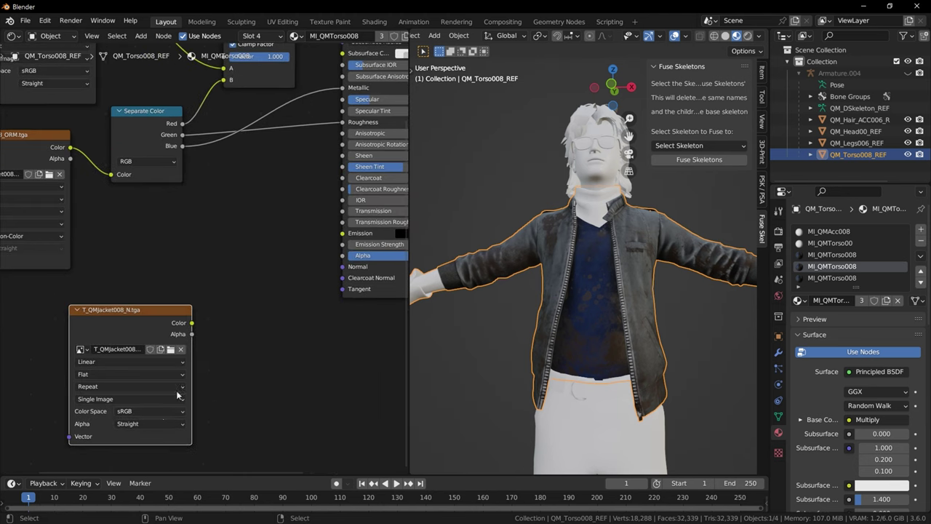
{"action": "middle_click_drag", "start_coordinate": [138, 412], "coordinate": [143, 383]}
{"action": "left_click", "coordinate": [143, 382]}
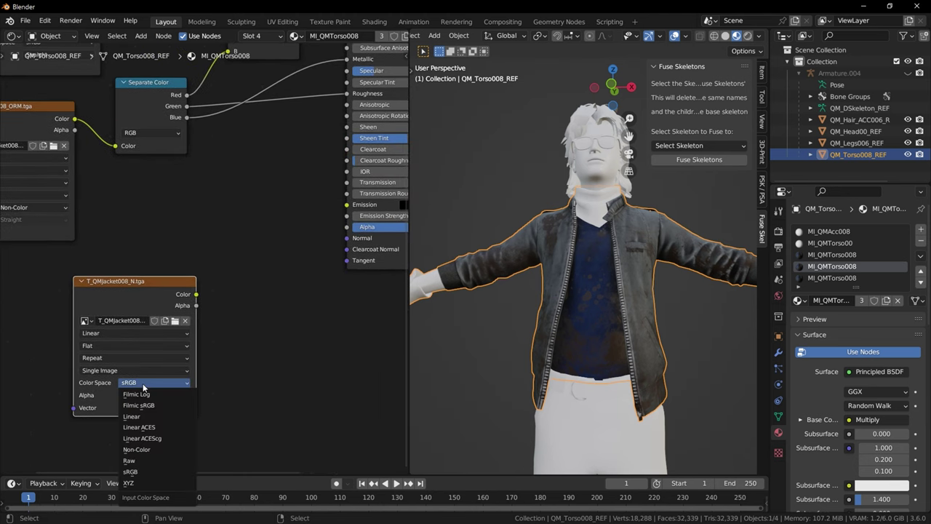
{"action": "left_click", "coordinate": [139, 449]}
{"action": "middle_click_drag", "start_coordinate": [196, 297], "coordinate": [160, 320]}
{"action": "left_click_drag", "start_coordinate": [160, 319], "coordinate": [312, 263]}
Insert a Normal Map node between the T_QMJacket008_N.tga texture and the Principled BSDF, and inspect the jacket's surface relief up close.
{"action": "key", "text": "F3"}
{"action": "type", "text": "normal"}
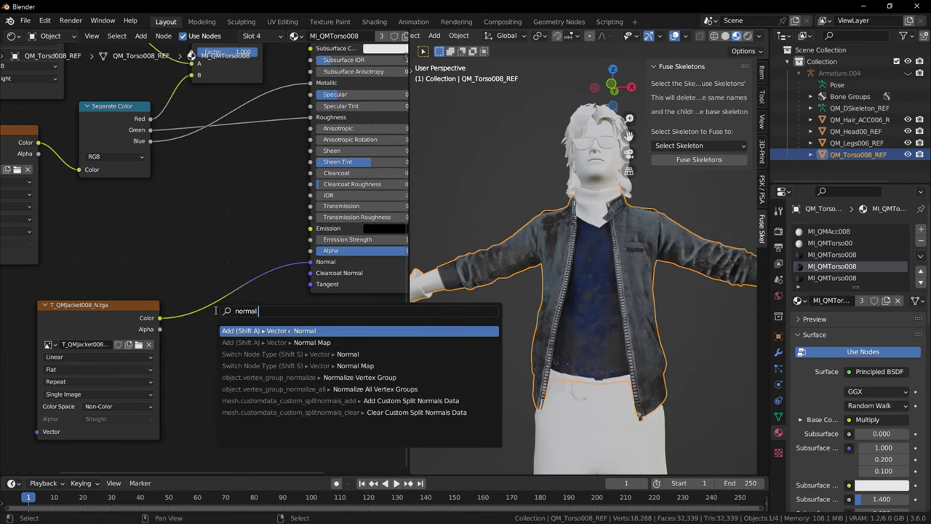
{"action": "key", "text": "Down"}
{"action": "key", "text": "Return"}
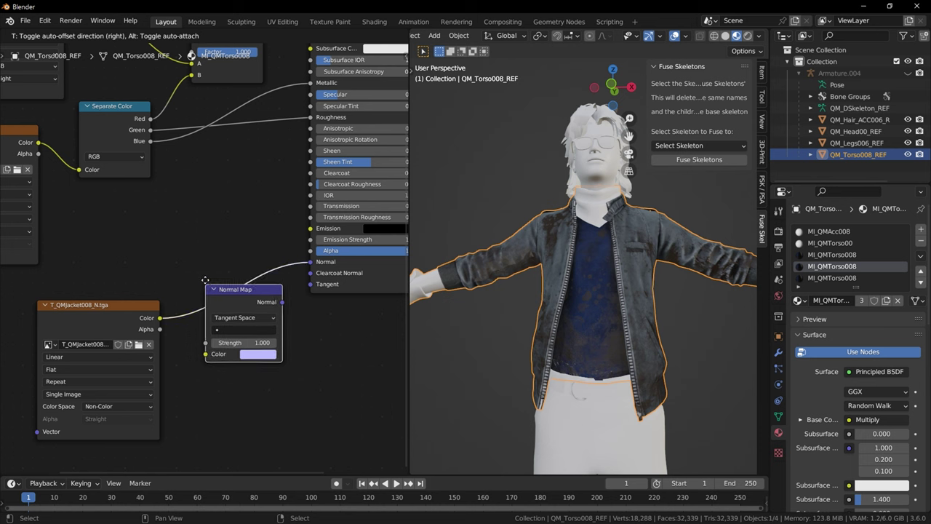
{"action": "left_click", "coordinate": [204, 271]}
{"action": "scroll", "coordinate": [525, 353], "scroll_direction": "up", "scroll_amount": 6}
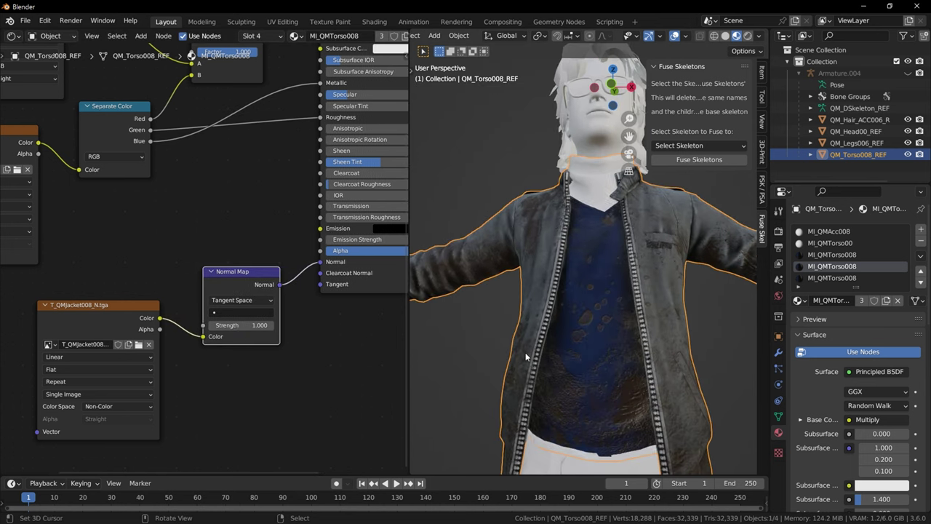
{"action": "scroll", "coordinate": [586, 380], "scroll_direction": "up", "scroll_amount": 8}
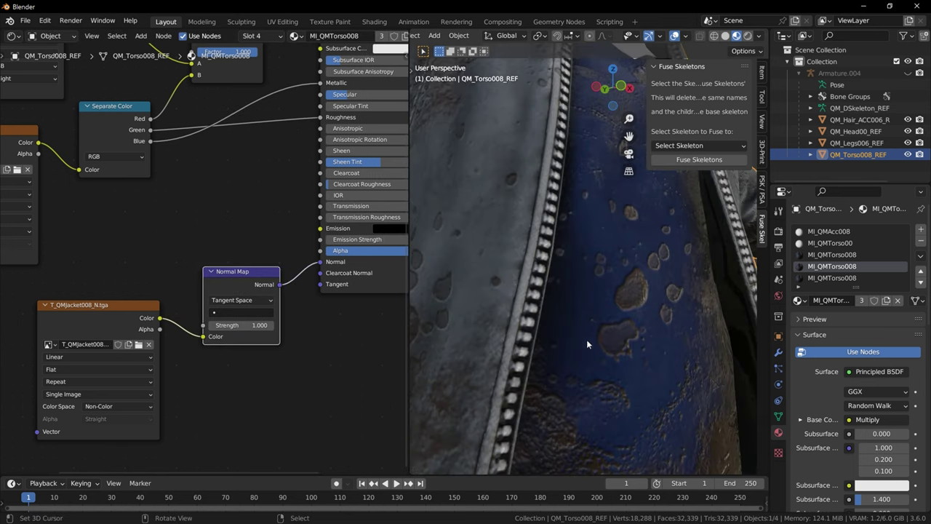
{"action": "scroll", "coordinate": [603, 240], "scroll_direction": "down", "scroll_amount": 6}
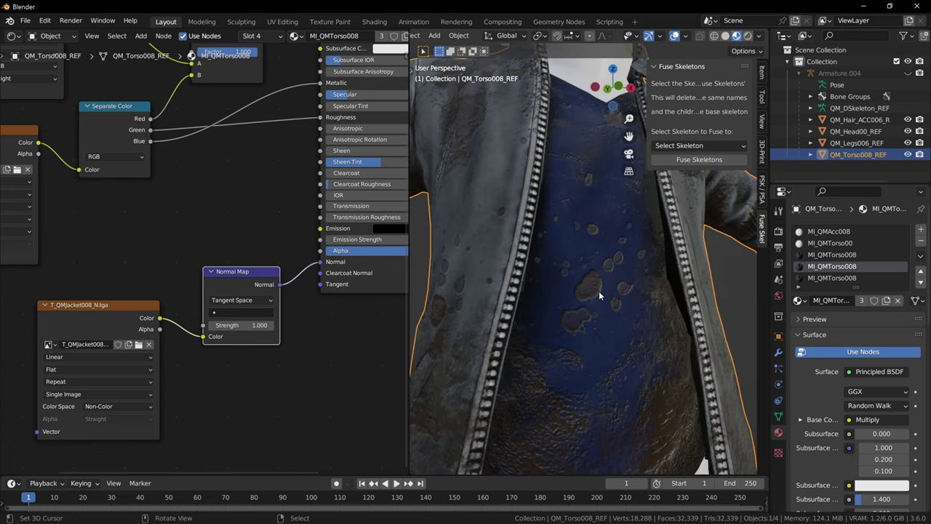
{"action": "scroll", "coordinate": [36, 310], "scroll_direction": "down", "scroll_amount": 3}
{"action": "scroll", "coordinate": [131, 286], "scroll_direction": "up", "scroll_amount": 2}
Move the T_QMJacket008_N.tga texture node away from the Normal Map and insert an RGB Curves node on the link between them.
{"action": "middle_click_drag", "start_coordinate": [64, 303], "coordinate": [170, 283]}
{"action": "left_click", "coordinate": [133, 313]}
{"action": "left_click", "coordinate": [163, 281]}
{"action": "key", "text": "g"}
{"action": "left_click", "coordinate": [128, 291]}
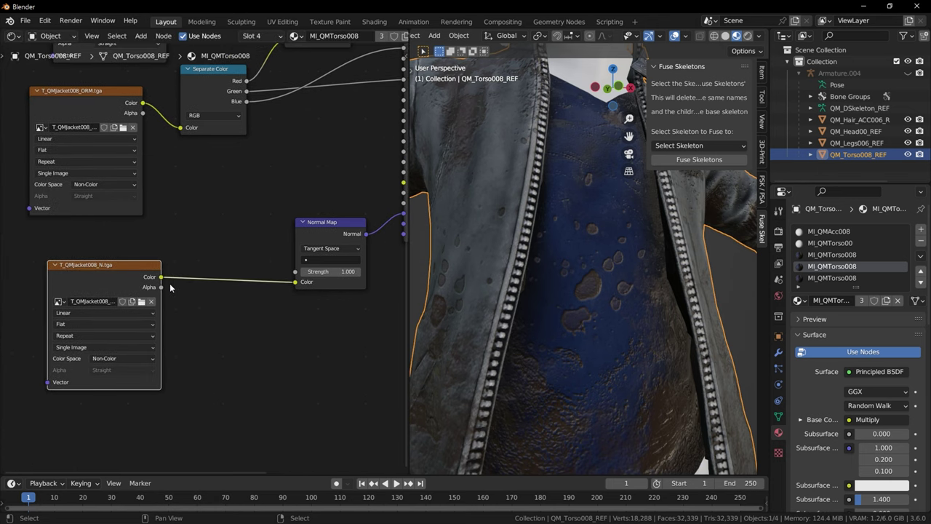
{"action": "key", "text": "F3"}
{"action": "type", "text": "RG"}
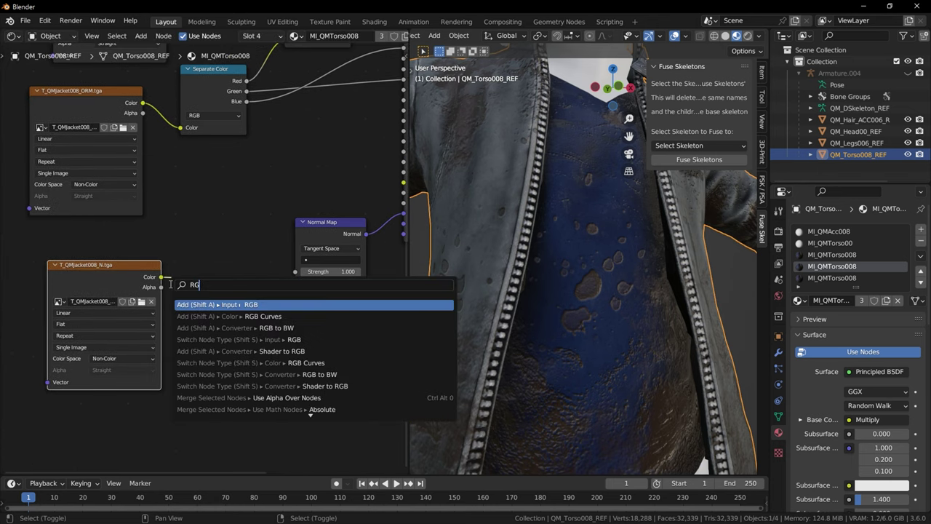
{"action": "type", "text": "B cur"}
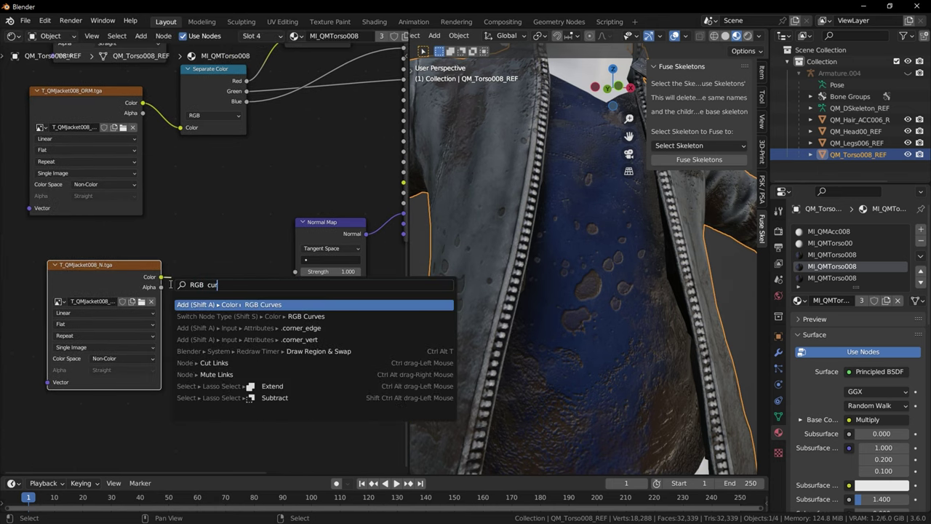
{"action": "key", "text": "Return"}
{"action": "left_click", "coordinate": [190, 268]}
Invert the green channel in the RGB Curves node so its curve falls from full to near zero, and view the model from the front.
{"action": "scroll", "coordinate": [211, 280], "scroll_direction": "up", "scroll_amount": 3}
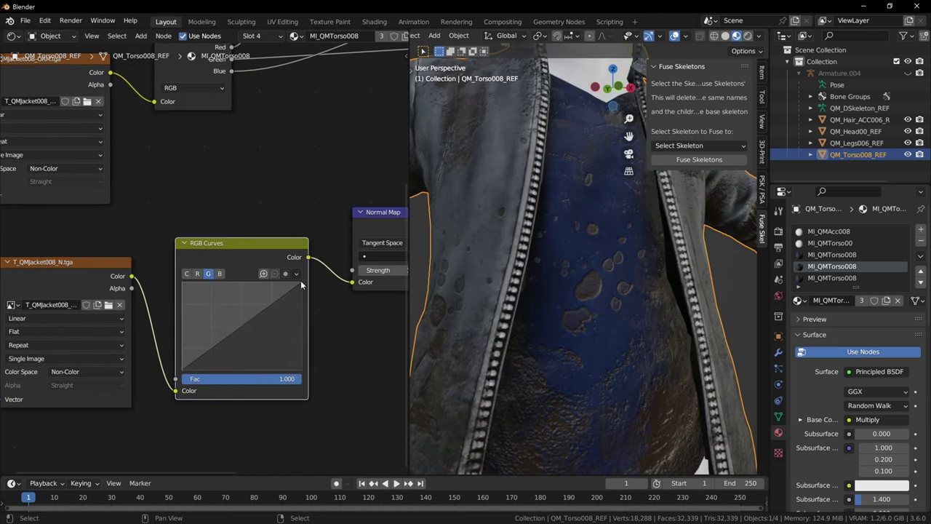
{"action": "mouse_move", "coordinate": [300, 281]}
{"action": "left_mouse_down"}
{"action": "mouse_move", "coordinate": [256, 271]}
{"action": "mouse_move", "coordinate": [300, 283]}
{"action": "mouse_move", "coordinate": [186, 394]}
{"action": "mouse_move", "coordinate": [301, 370]}
{"action": "left_mouse_up"}
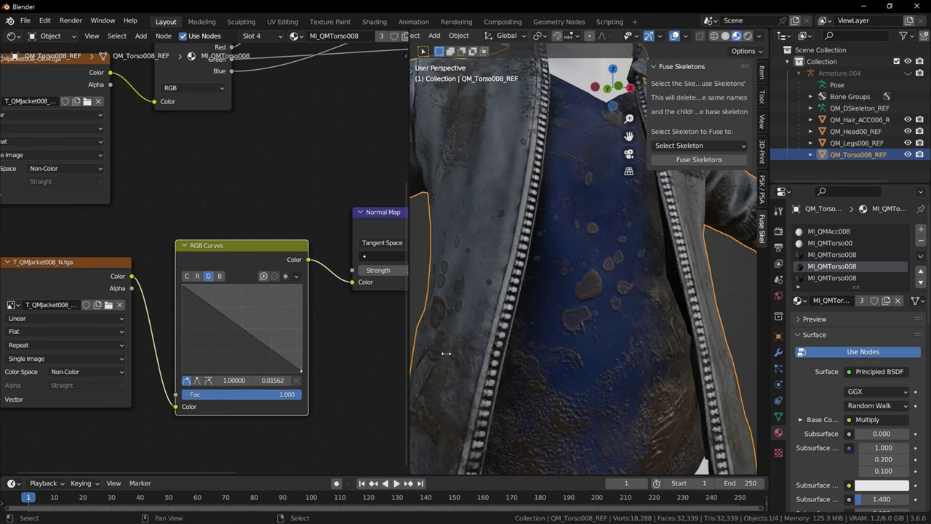
{"action": "scroll", "coordinate": [602, 322], "scroll_direction": "down", "scroll_amount": 3}
{"action": "key", "text": "KP_1"}
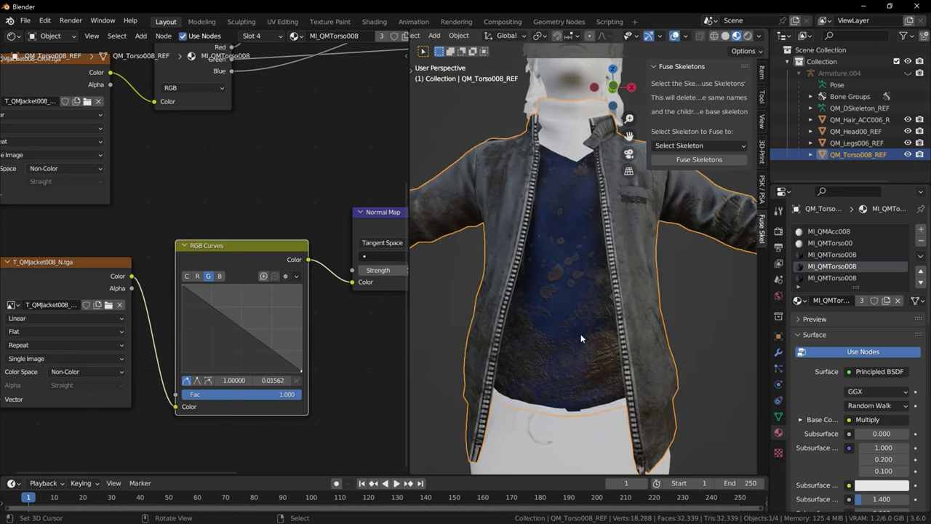
{"action": "scroll", "coordinate": [588, 371], "scroll_direction": "down", "scroll_amount": 2}
Replace the default nodes of the MI_QMAcc008 material with a copy of the jacket material's node setup.
{"action": "scroll", "coordinate": [247, 175], "scroll_direction": "down", "scroll_amount": 6}
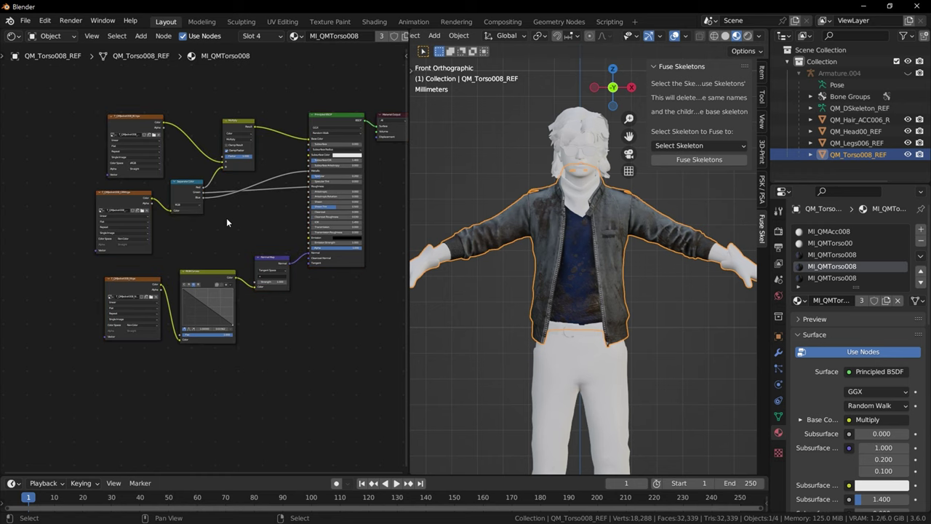
{"action": "left_click", "coordinate": [828, 231]}
{"action": "left_click", "coordinate": [197, 37]}
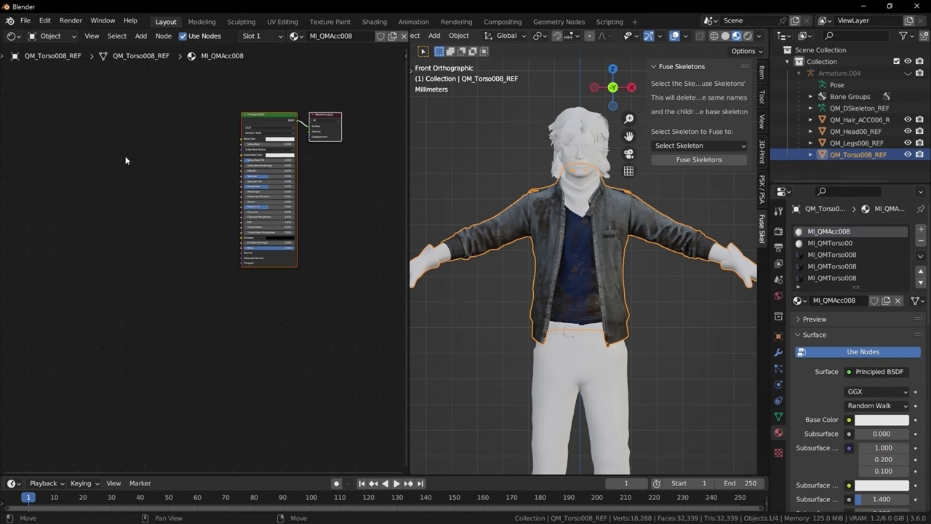
{"action": "key", "text": "x"}
{"action": "key", "text": "ctrl+v"}
{"action": "scroll", "coordinate": [80, 127], "scroll_direction": "up", "scroll_amount": 3}
Replace the base color image in the MI_QMAcc008 material with T_QMAcc008_BC.tga.
{"action": "middle_click_drag", "start_coordinate": [73, 125], "coordinate": [199, 253]}
{"action": "scroll", "coordinate": [146, 182], "scroll_direction": "up", "scroll_amount": 3}
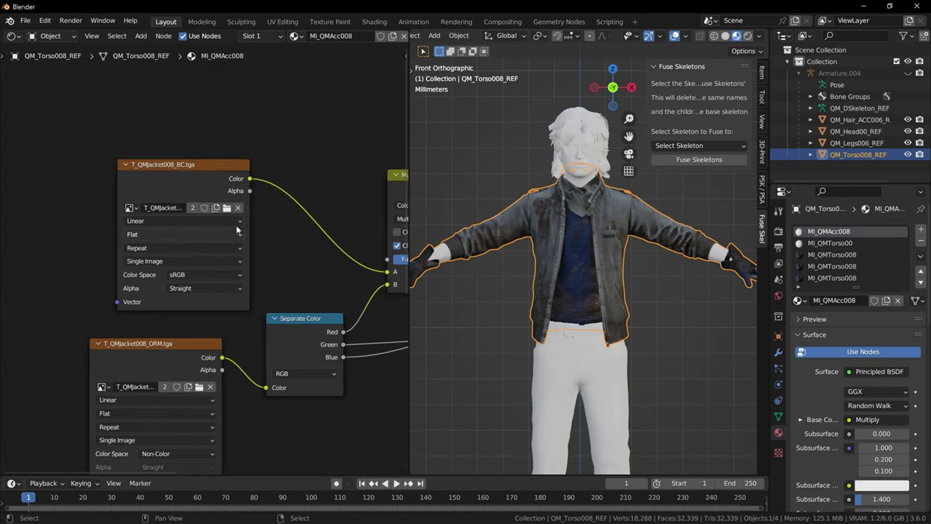
{"action": "left_click", "coordinate": [236, 233]}
{"action": "left_click", "coordinate": [182, 71]}
{"action": "double_click", "coordinate": [182, 71]}
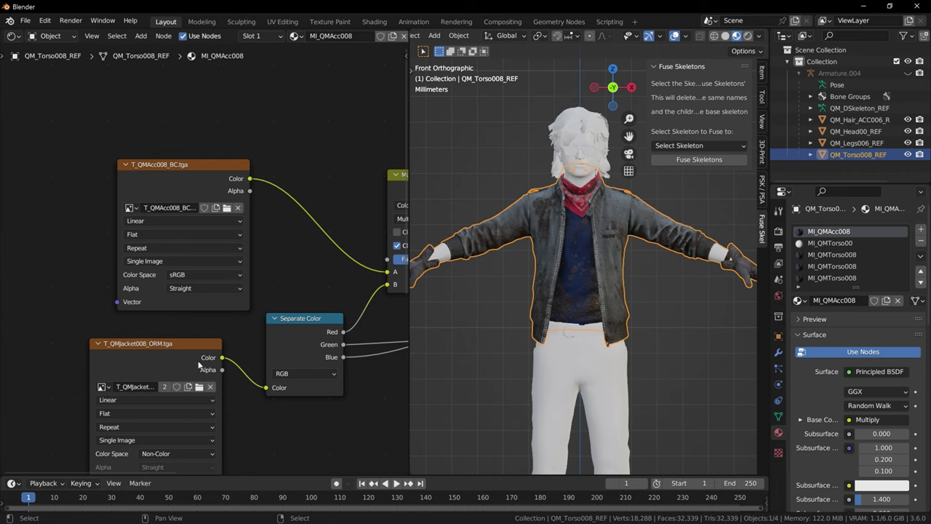
Replace the ORM and normal images in the MI_QMAcc008 material with T_QMAcc008_ORM.tga and T_QMAcc008_N.tga.
{"action": "left_click", "coordinate": [201, 366]}
{"action": "double_click", "coordinate": [209, 97]}
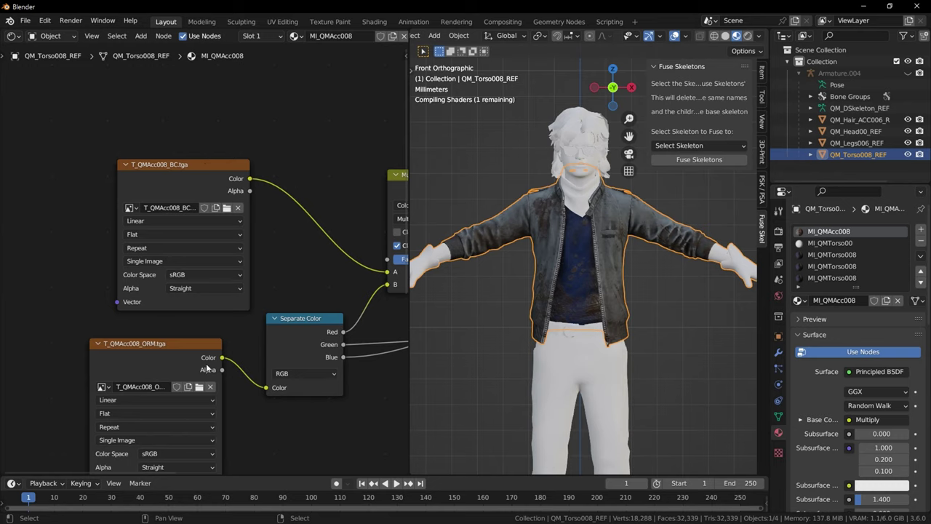
{"action": "left_click", "coordinate": [240, 357]}
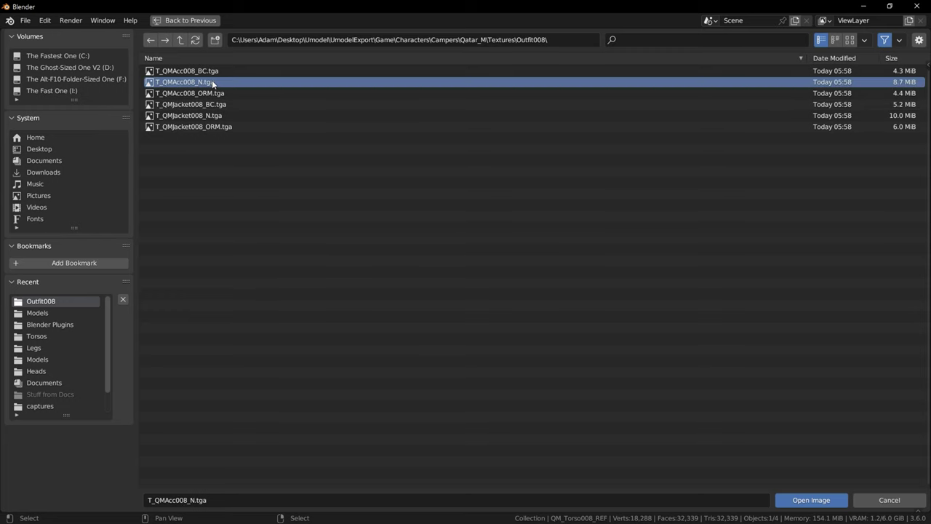
{"action": "double_click", "coordinate": [207, 82]}
Set the color space of the T_QMAcc008_N.tga and T_QMAcc008_ORM.tga texture nodes to Non-Color.
{"action": "left_click", "coordinate": [209, 421]}
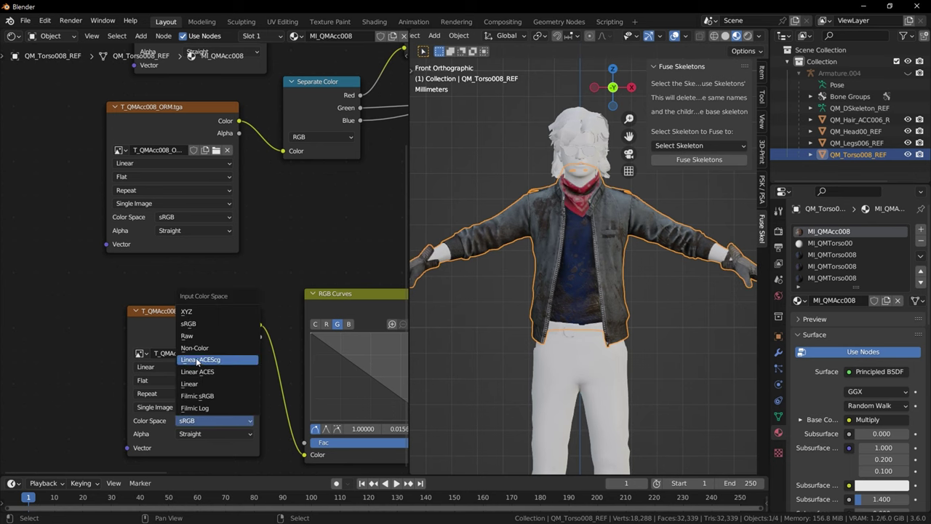
{"action": "left_click", "coordinate": [194, 348]}
{"action": "left_click", "coordinate": [193, 217]}
{"action": "left_click", "coordinate": [187, 286]}
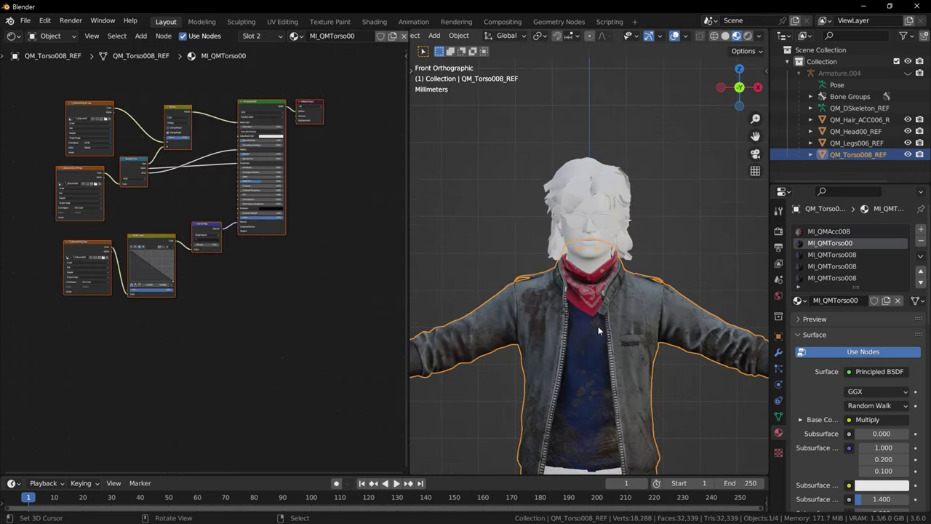
Reorder the torso's material slots so that MI_QMTorso00 sits above MI_QMAcc008.
{"action": "mouse_move", "coordinate": [598, 326]}
{"action": "middle_mouse_down"}
{"action": "mouse_move", "coordinate": [574, 293]}
{"action": "mouse_move", "coordinate": [568, 310]}
{"action": "mouse_move", "coordinate": [588, 312]}
{"action": "middle_mouse_up"}
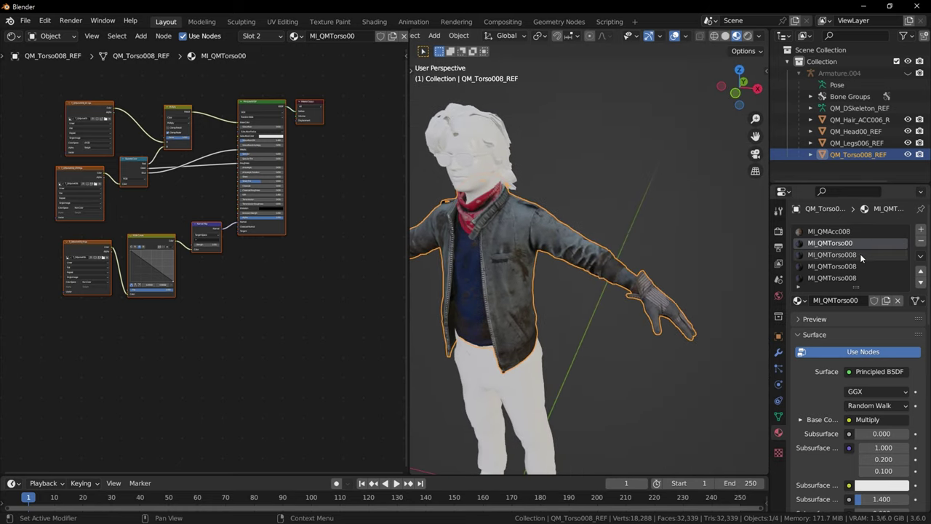
{"action": "scroll", "coordinate": [580, 261], "scroll_direction": "up", "scroll_amount": 3}
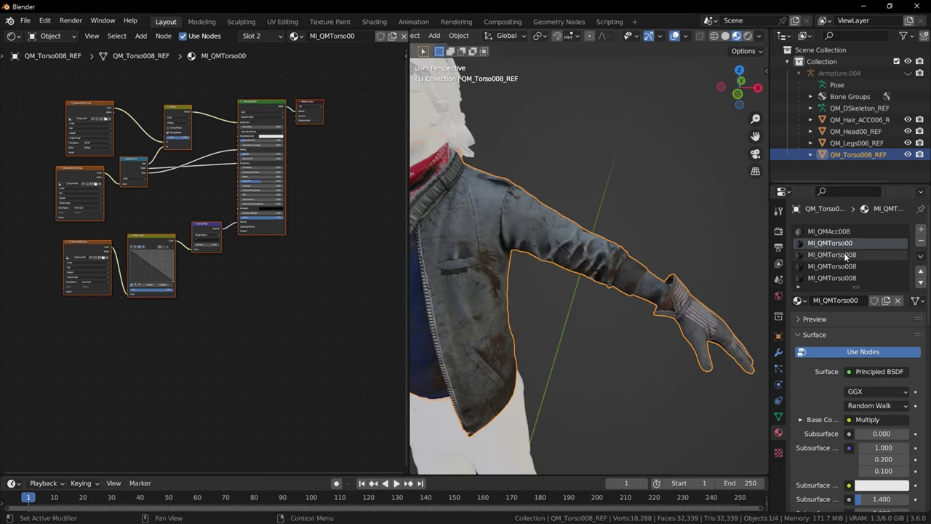
{"action": "left_click", "coordinate": [922, 270]}
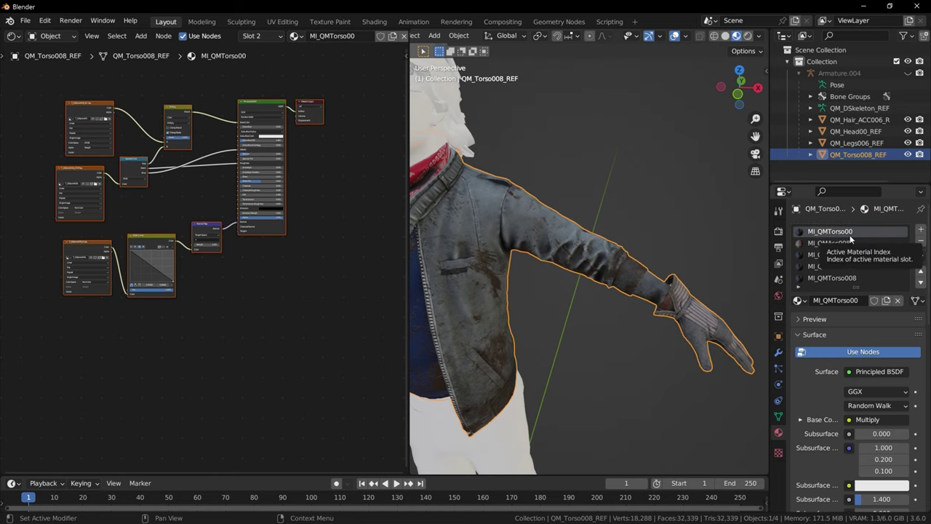
Replace the base color image in the MI_QMTorso00 material with T_QMTorso00_BC.tga from the Outfit00 folder.
{"action": "middle_click_drag", "start_coordinate": [207, 174], "coordinate": [257, 216]}
{"action": "scroll", "coordinate": [241, 224], "scroll_direction": "up", "scroll_amount": 5}
{"action": "middle_click_drag", "start_coordinate": [191, 238], "coordinate": [259, 295]}
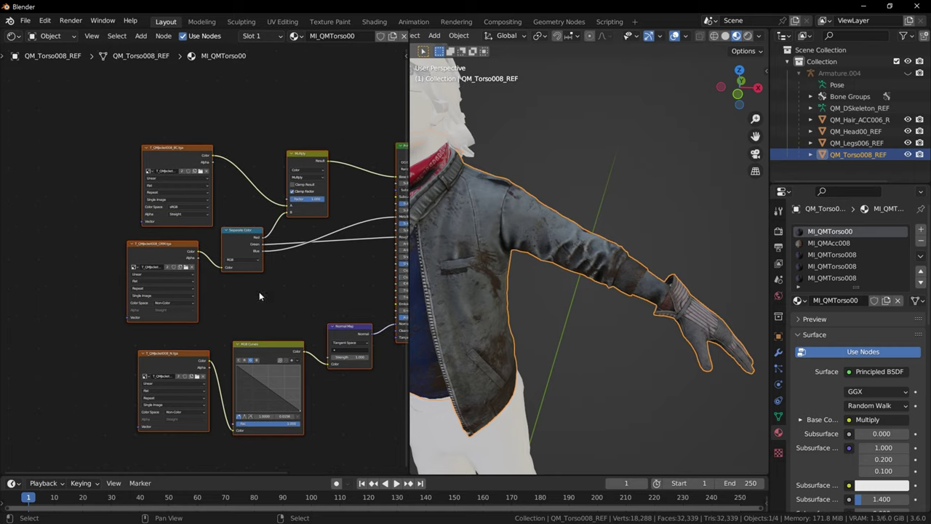
{"action": "scroll", "coordinate": [218, 237], "scroll_direction": "up", "scroll_amount": 4}
{"action": "middle_click_drag", "start_coordinate": [192, 197], "coordinate": [202, 259]}
{"action": "scroll", "coordinate": [203, 263], "scroll_direction": "up", "scroll_amount": 2}
{"action": "left_click", "coordinate": [208, 158]}
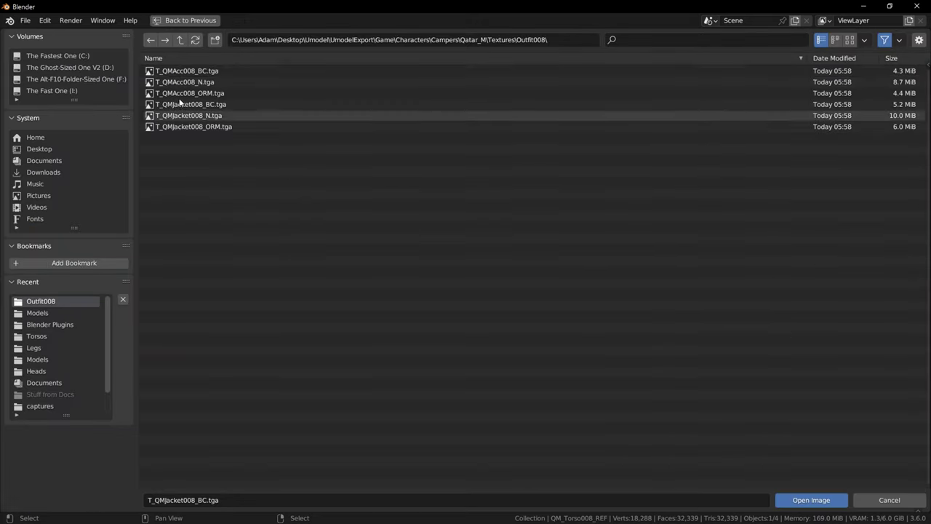
{"action": "left_click", "coordinate": [180, 41]}
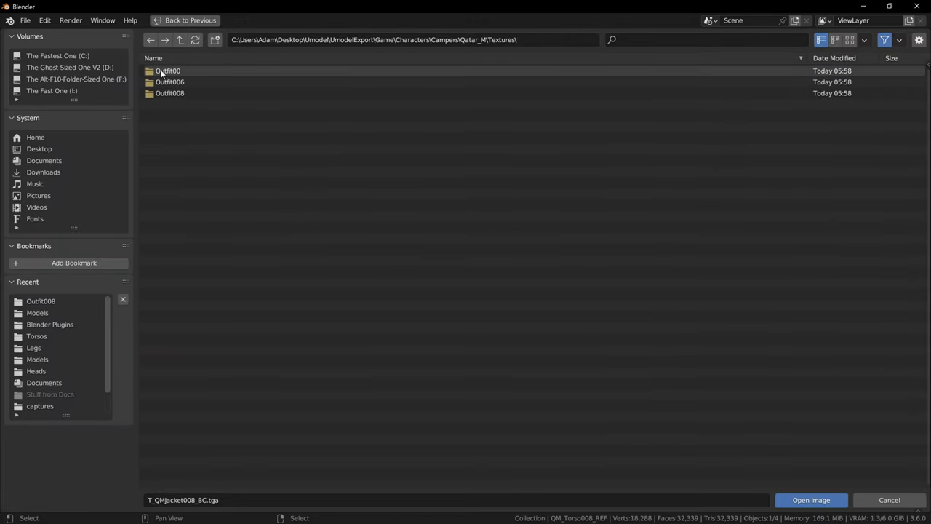
{"action": "left_click", "coordinate": [176, 72]}
{"action": "left_click", "coordinate": [177, 73]}
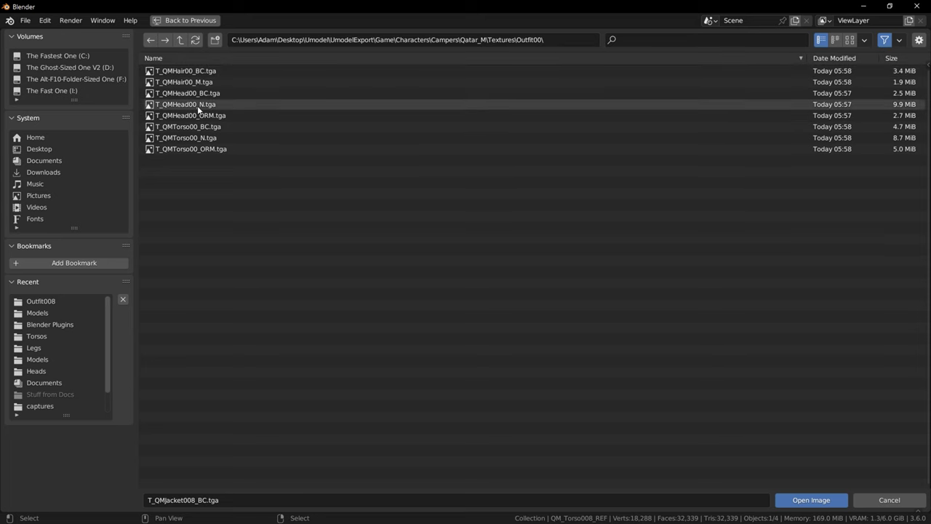
{"action": "double_click", "coordinate": [195, 126]}
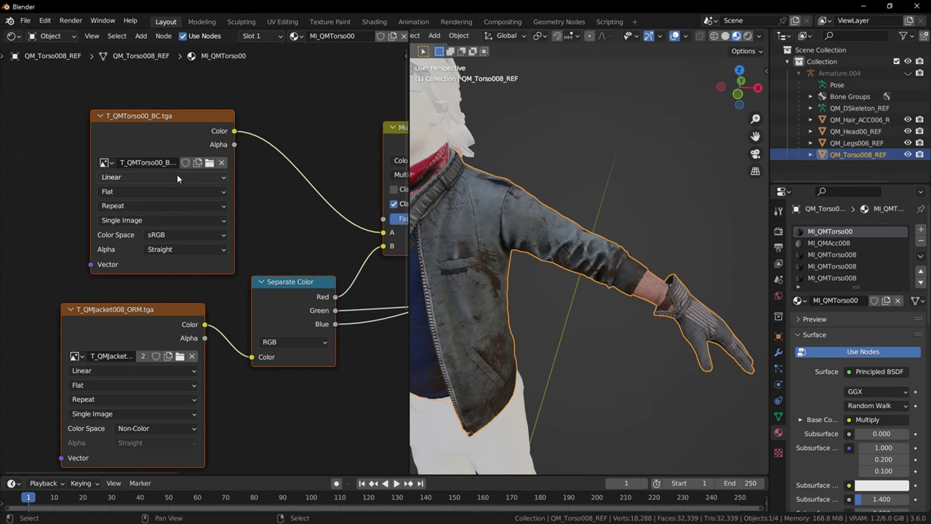
Replace the MI_QMTorso00 material's ORM image with T_QMTorso00_ORM.tga from Outfit00 and set its color space to Non-Color.
{"action": "left_click", "coordinate": [183, 296]}
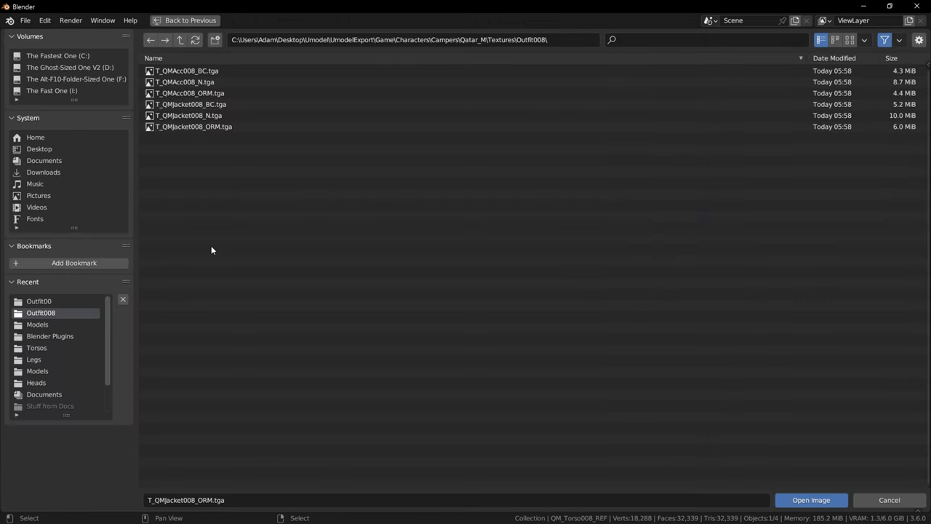
{"action": "left_click", "coordinate": [61, 302]}
{"action": "double_click", "coordinate": [185, 149]}
{"action": "scroll", "coordinate": [157, 248], "scroll_direction": "down", "scroll_amount": 4, "text": "shift"}
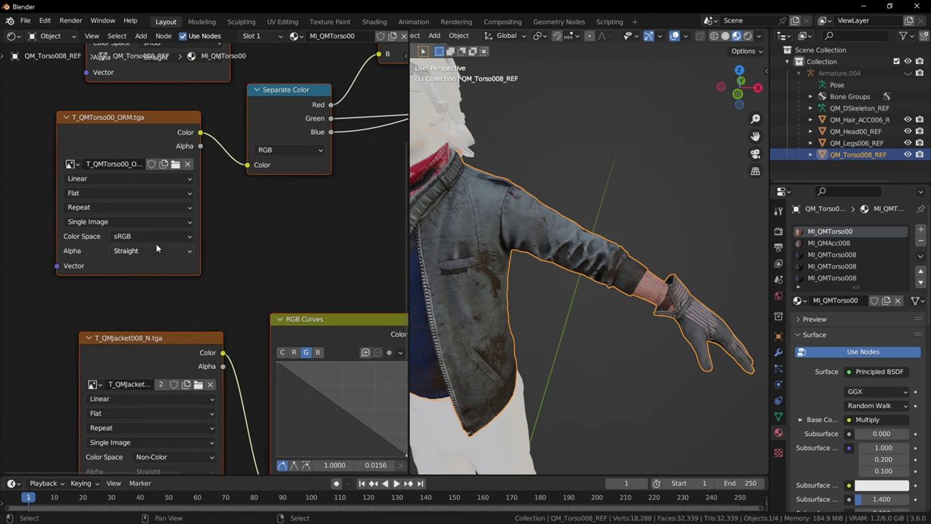
{"action": "left_click", "coordinate": [152, 236]}
{"action": "left_click", "coordinate": [144, 315]}
Replace the MI_QMTorso00 material's normal image with T_QMTorso00_N.tga from Outfit00 and set its color space to Non-Color.
{"action": "scroll", "coordinate": [184, 273], "scroll_direction": "down", "scroll_amount": 3, "text": "shift"}
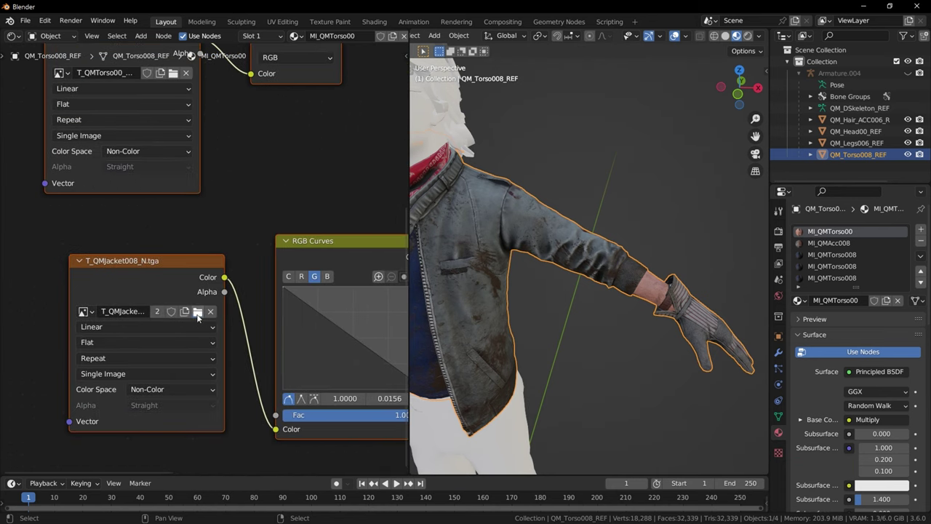
{"action": "left_click", "coordinate": [198, 306]}
{"action": "left_click", "coordinate": [53, 302]}
{"action": "double_click", "coordinate": [190, 128]}
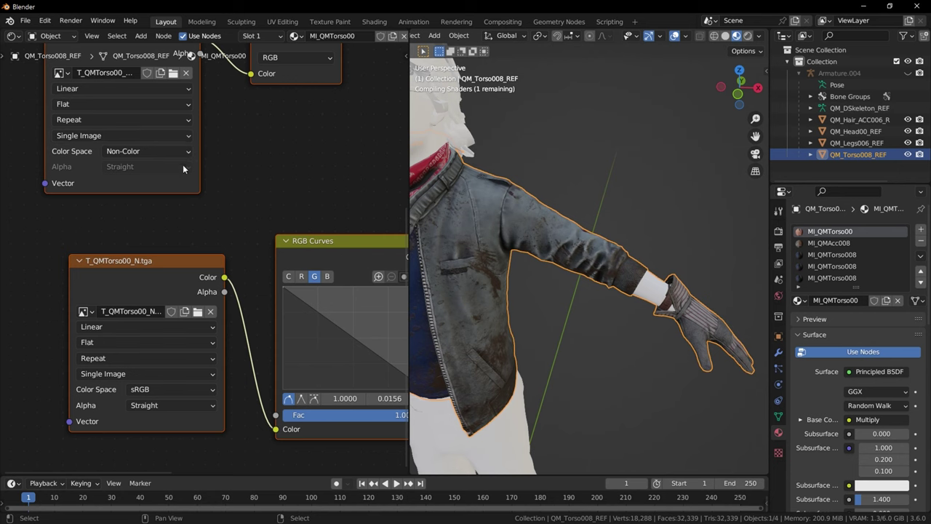
{"action": "left_click", "coordinate": [152, 397]}
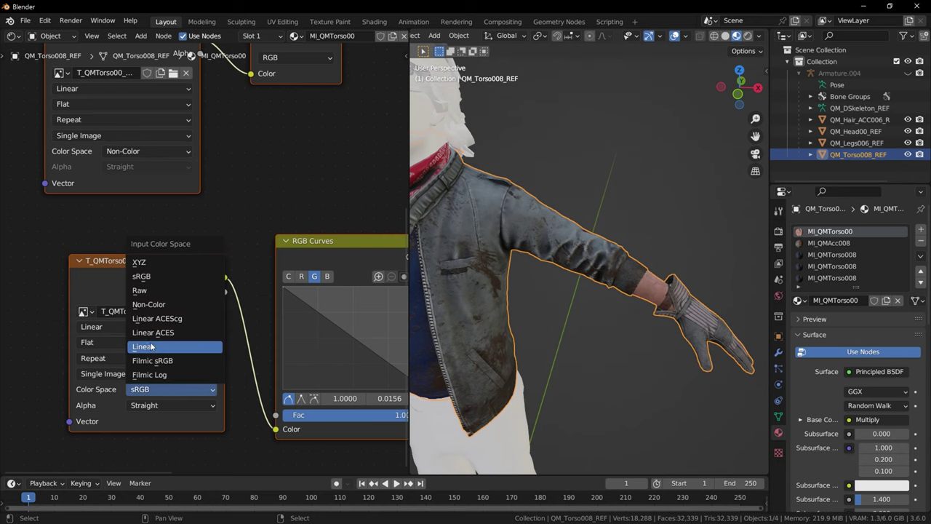
{"action": "left_click", "coordinate": [174, 305]}
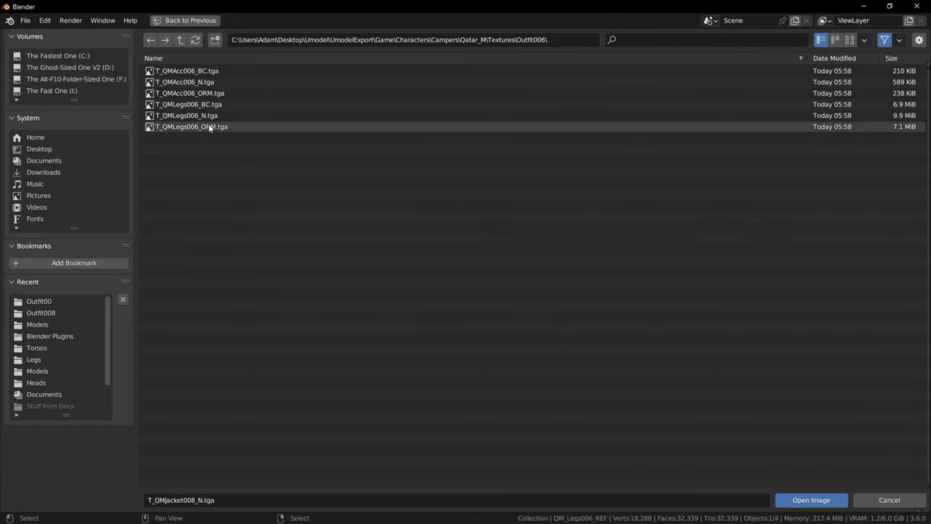
Choose T_QMLegs006_ORM.tga from the Outfit006 folder as the ORM image for the legs material.
{"action": "left_click", "coordinate": [185, 127]}
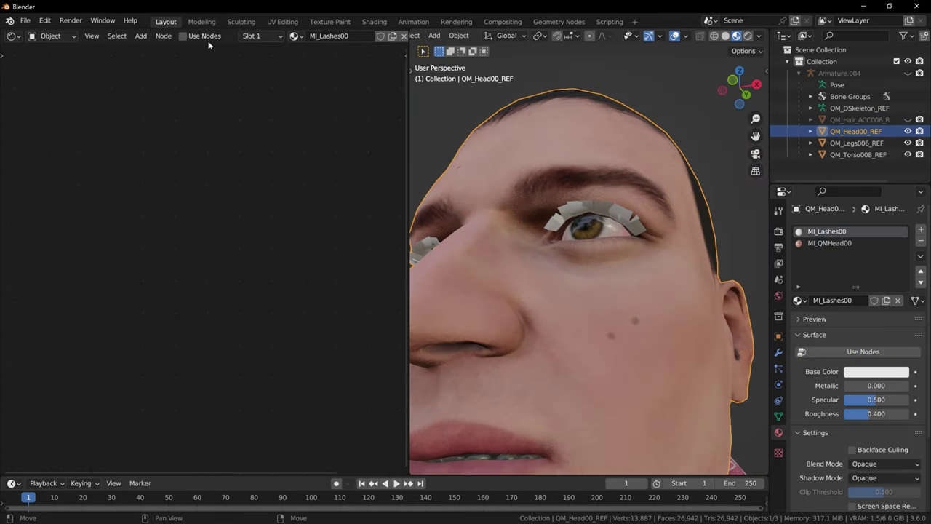
Enable nodes on the MI_Lashes00 material and add the T_CMMLashes01_M.tga texture from the exported files to its node tree.
{"action": "left_click", "coordinate": [208, 41]}
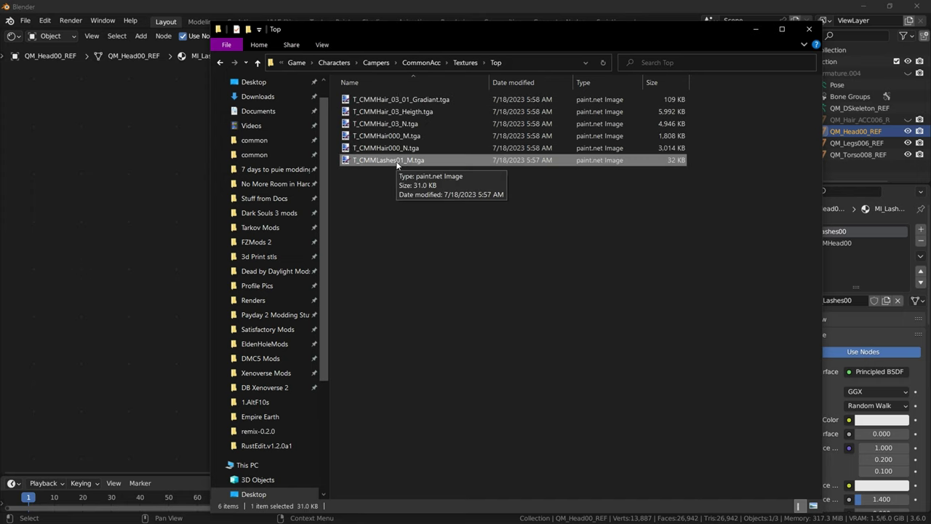
{"action": "left_click_drag", "start_coordinate": [384, 160], "coordinate": [124, 233]}
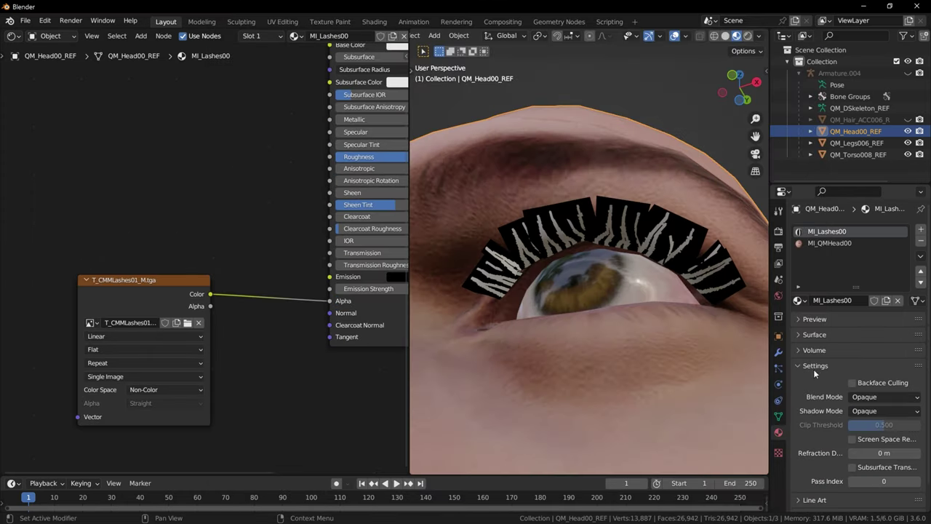
Set the MI_Lashes00 material's blend mode to Alpha Clip with a clip threshold of 0.333.
{"action": "left_click", "coordinate": [886, 396]}
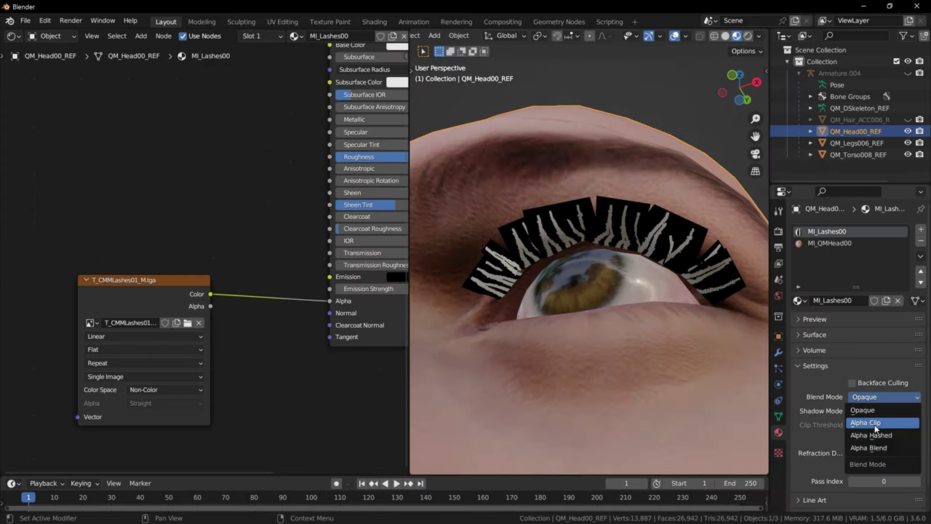
{"action": "left_click", "coordinate": [877, 424]}
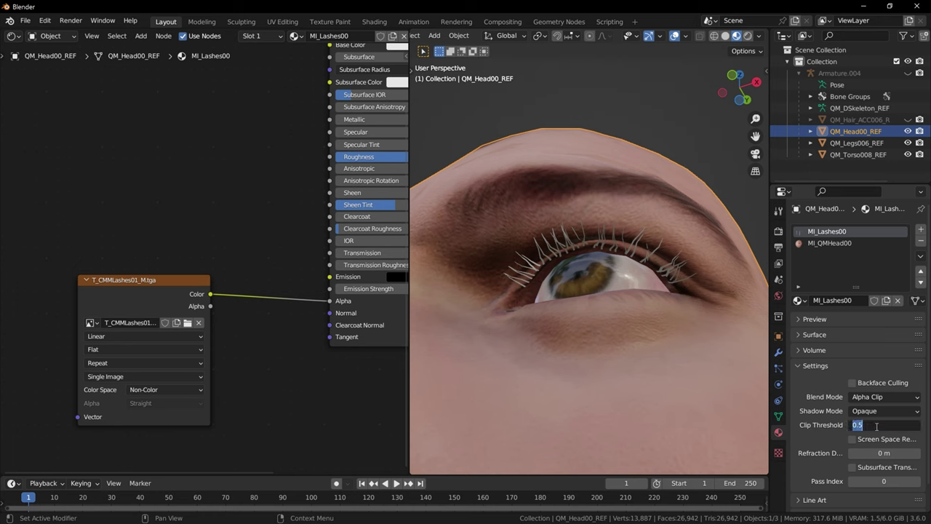
{"action": "type", "text": "0.333"}
{"action": "key", "text": "Return"}
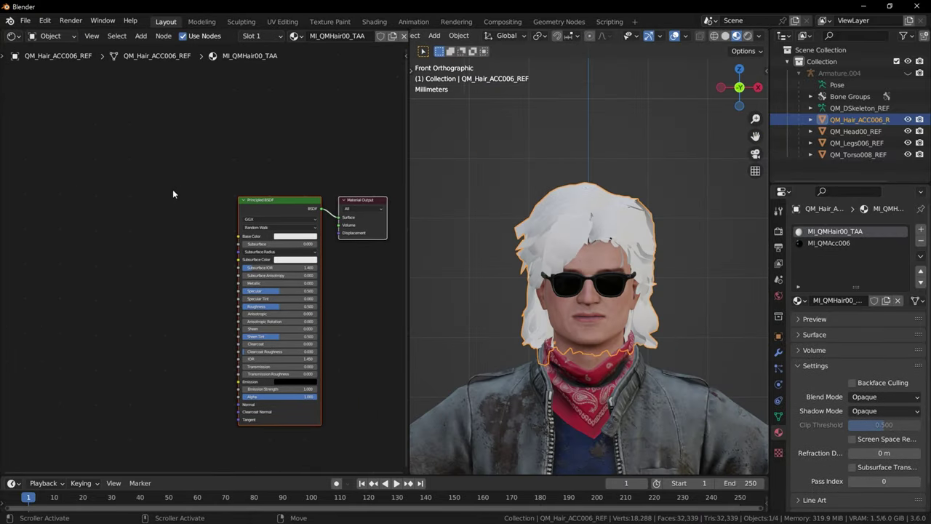
Add a Mix node to the MI_QMHair00_TAA material and connect its result to the Principled BSDF's Base Color.
{"action": "middle_click_drag", "start_coordinate": [172, 191], "coordinate": [201, 182]}
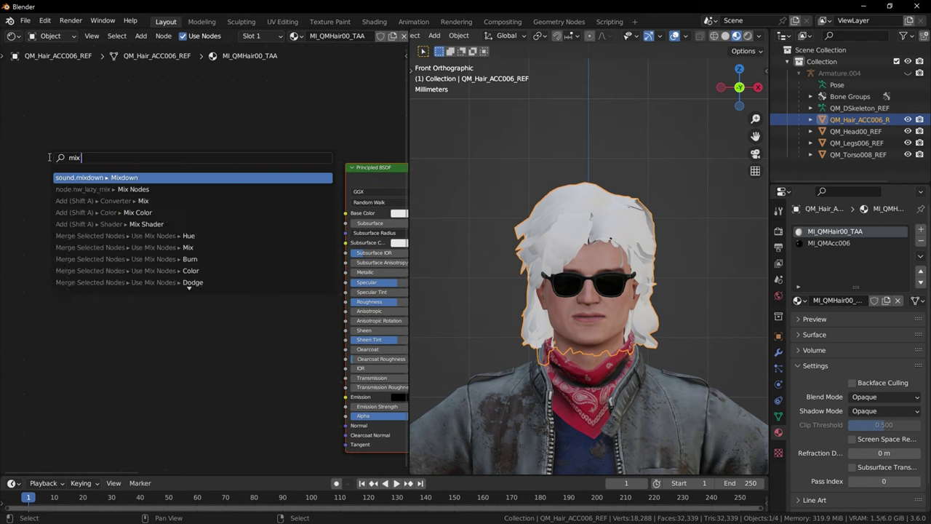
{"action": "key", "text": "Return"}
{"action": "left_click_drag", "start_coordinate": [277, 202], "coordinate": [345, 213]}
{"action": "middle_click_drag", "start_coordinate": [320, 219], "coordinate": [377, 211]}
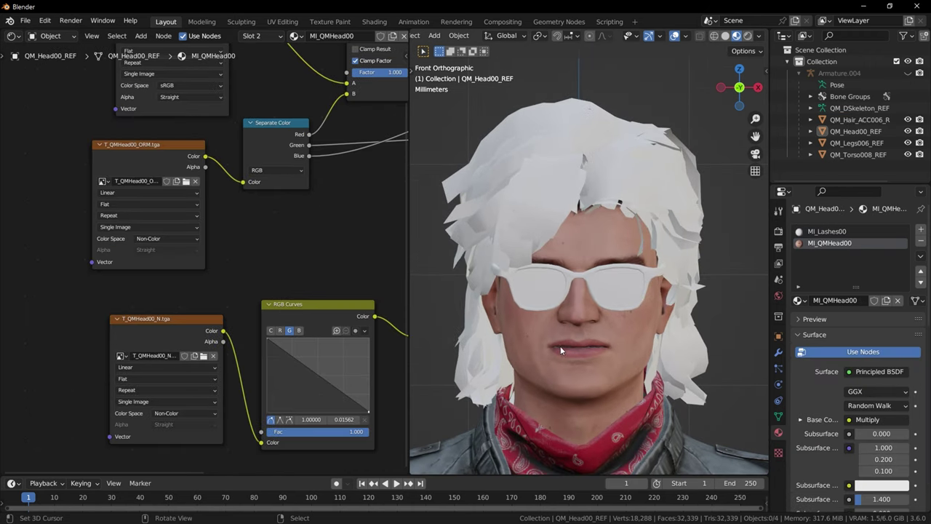
Make MI_Lashes00 the head's active material slot and hide the hair and glasses mesh.
{"action": "scroll", "coordinate": [364, 254], "scroll_direction": "down", "scroll_amount": 5}
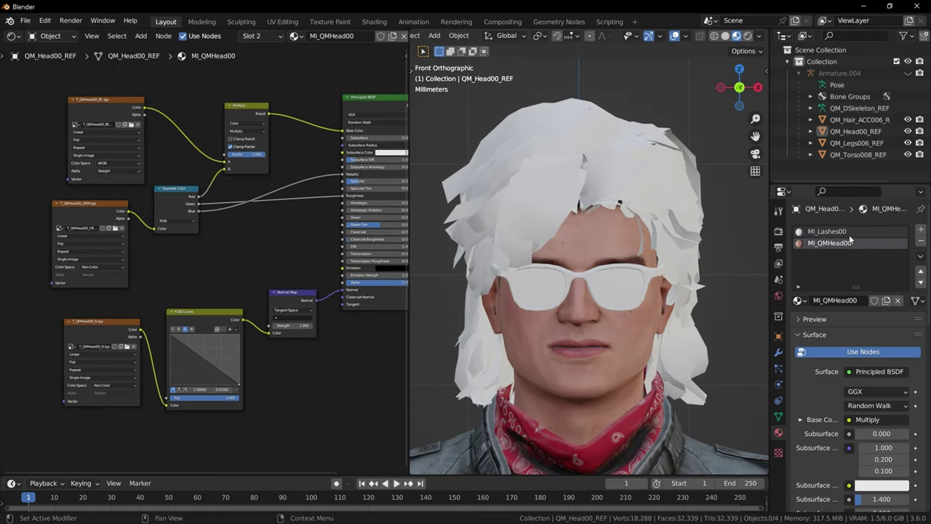
{"action": "left_click", "coordinate": [830, 232]}
{"action": "scroll", "coordinate": [634, 294], "scroll_direction": "up", "scroll_amount": 2}
{"action": "left_click", "coordinate": [628, 294]}
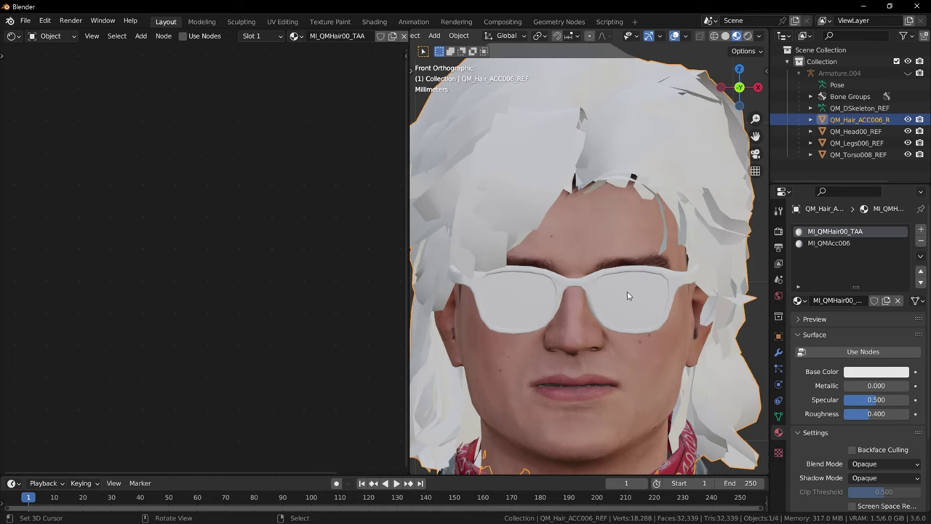
{"action": "key", "text": "h"}
Examine the eyelash geometry around the character's eyes up close from below.
{"action": "scroll", "coordinate": [617, 299], "scroll_direction": "up", "scroll_amount": 4}
{"action": "middle_click_drag", "start_coordinate": [617, 299], "coordinate": [610, 80]}
{"action": "scroll", "coordinate": [612, 271], "scroll_direction": "down", "scroll_amount": 10}
{"action": "key", "text": "KP_7"}
{"action": "scroll", "coordinate": [609, 270], "scroll_direction": "up", "scroll_amount": 5}
{"action": "scroll", "coordinate": [588, 311], "scroll_direction": "down", "scroll_amount": 4}
{"action": "middle_click_drag", "start_coordinate": [590, 314], "coordinate": [601, 254]}
{"action": "scroll", "coordinate": [635, 307], "scroll_direction": "up", "scroll_amount": 4}
{"action": "mouse_move", "coordinate": [634, 308]}
{"action": "middle_mouse_down"}
{"action": "mouse_move", "coordinate": [608, 323]}
{"action": "mouse_move", "coordinate": [643, 312]}
{"action": "middle_mouse_up"}
{"action": "scroll", "coordinate": [611, 325], "scroll_direction": "up", "scroll_amount": 2}
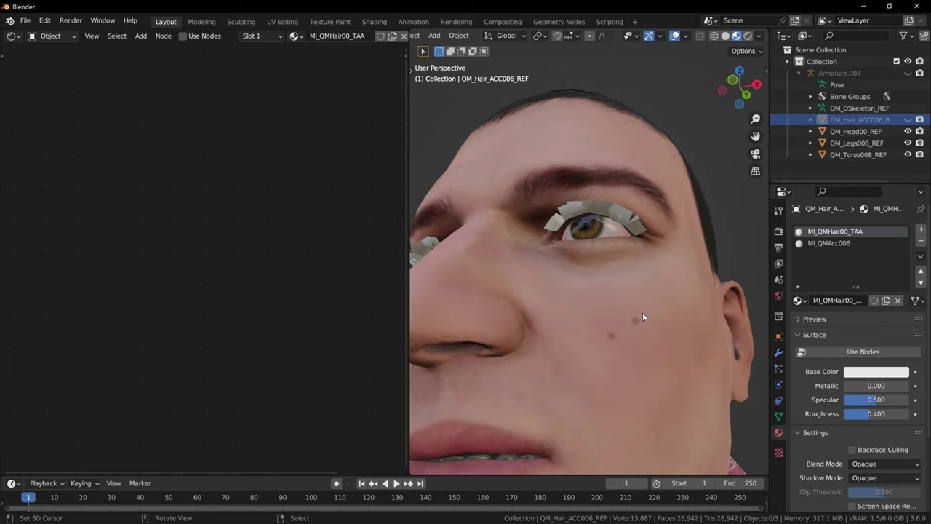
Enable nodes on the head's MI_Lashes00 material and set the Principled BSDF's Specular to 0 and Roughness to 1.
{"action": "left_click", "coordinate": [631, 218]}
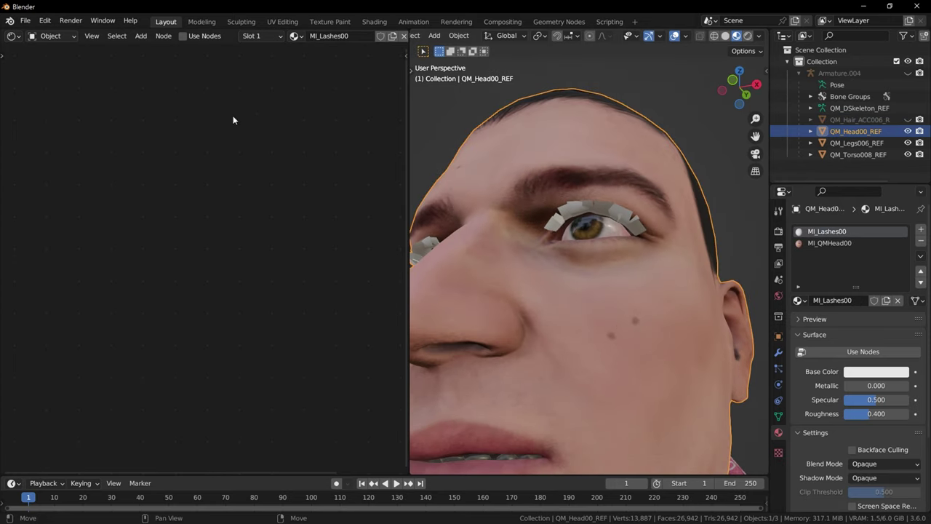
{"action": "left_click", "coordinate": [204, 36]}
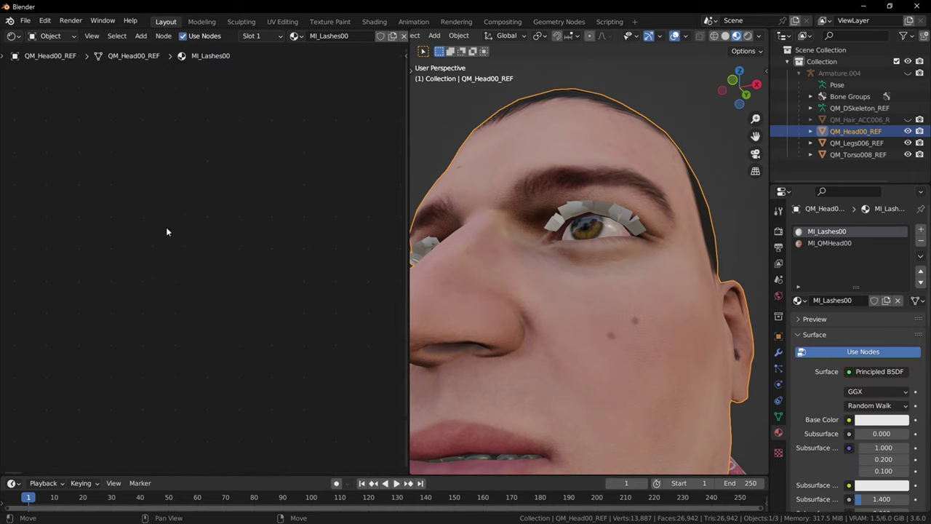
{"action": "scroll", "coordinate": [243, 258], "scroll_direction": "down", "scroll_amount": 7}
{"action": "scroll", "coordinate": [248, 268], "scroll_direction": "up", "scroll_amount": 5}
{"action": "scroll", "coordinate": [246, 269], "scroll_direction": "up", "scroll_amount": 6}
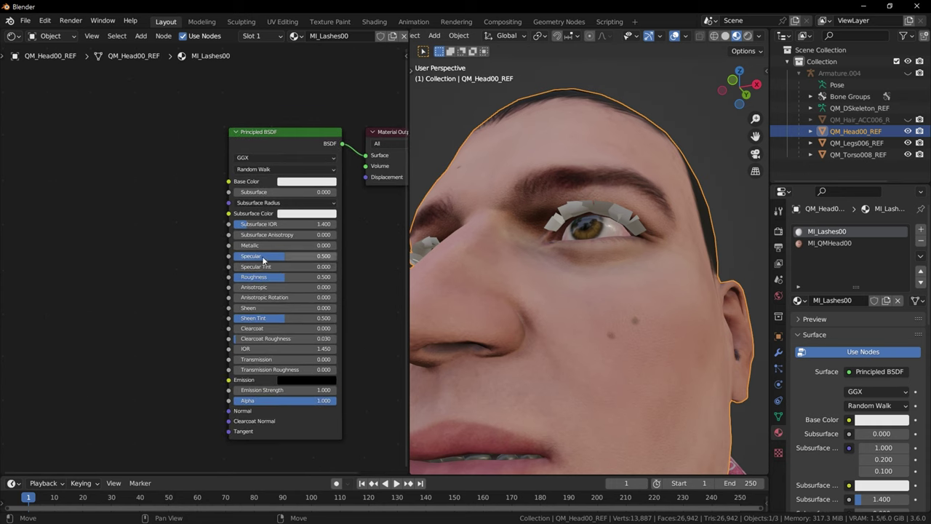
{"action": "left_click", "coordinate": [275, 253]}
{"action": "key", "text": "Return"}
{"action": "left_click_drag", "start_coordinate": [285, 277], "coordinate": [337, 277]}
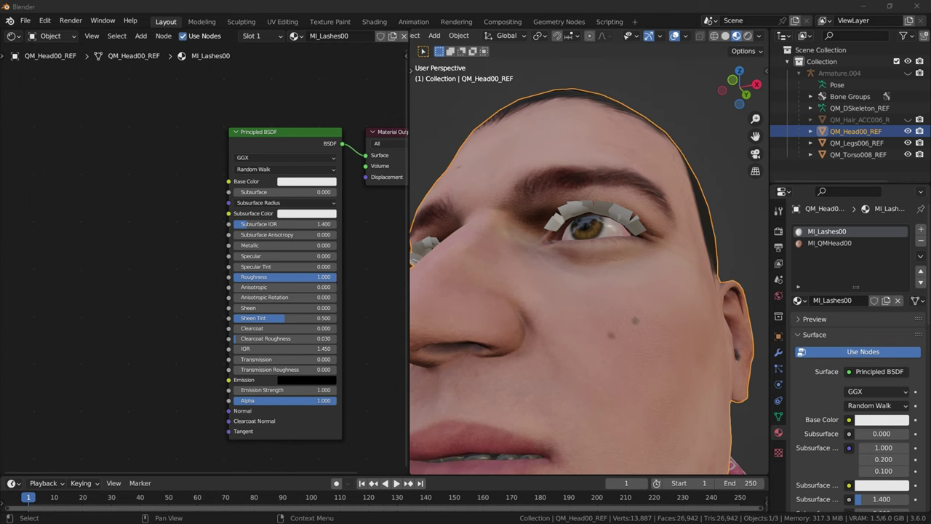
In File Explorer, find T_CMMLashes01_M.tga under Campers/CommonAcc/Textures/Top and bring it into the MI_Lashes00 node graph.
{"action": "left_click_drag", "start_coordinate": [930, 58], "coordinate": [440, 31]}
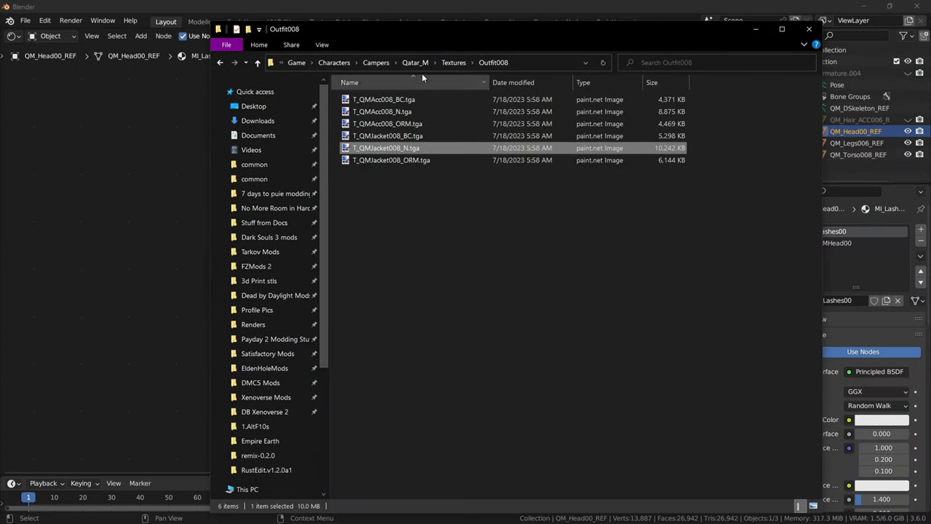
{"action": "left_click", "coordinate": [376, 62]}
{"action": "double_click", "coordinate": [370, 135]}
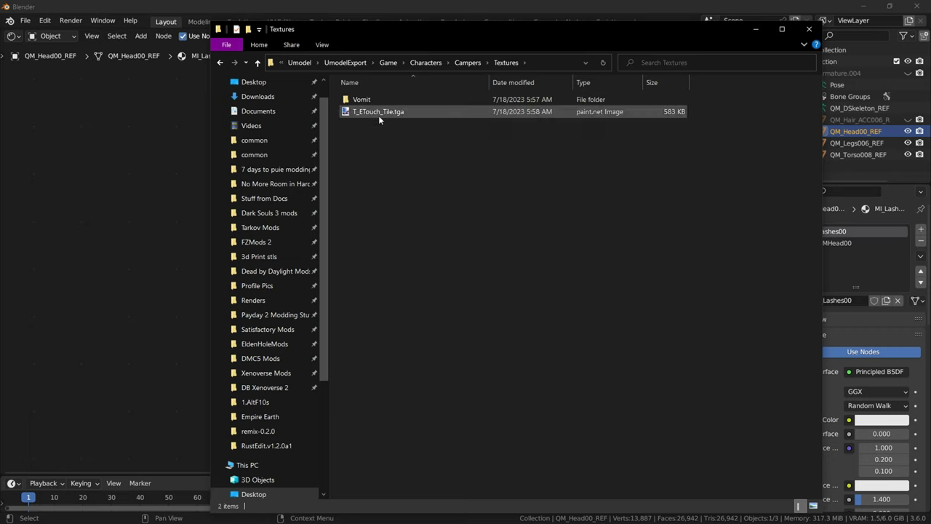
{"action": "key", "text": "alt+Left"}
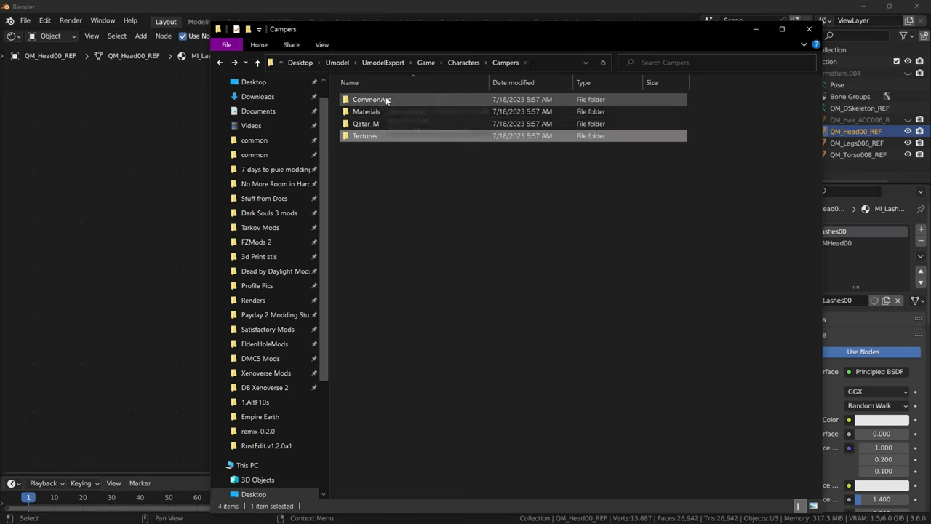
{"action": "double_click", "coordinate": [364, 102]}
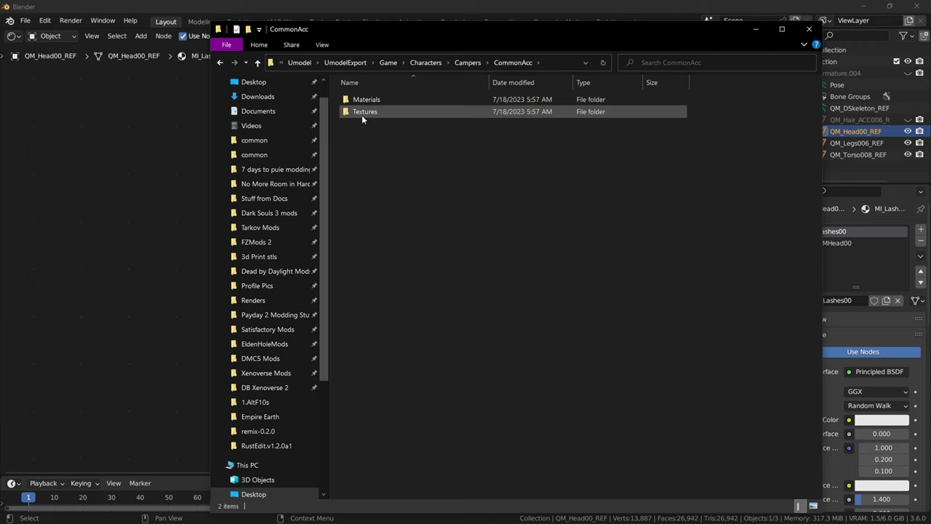
{"action": "double_click", "coordinate": [364, 113]}
{"action": "double_click", "coordinate": [363, 99]}
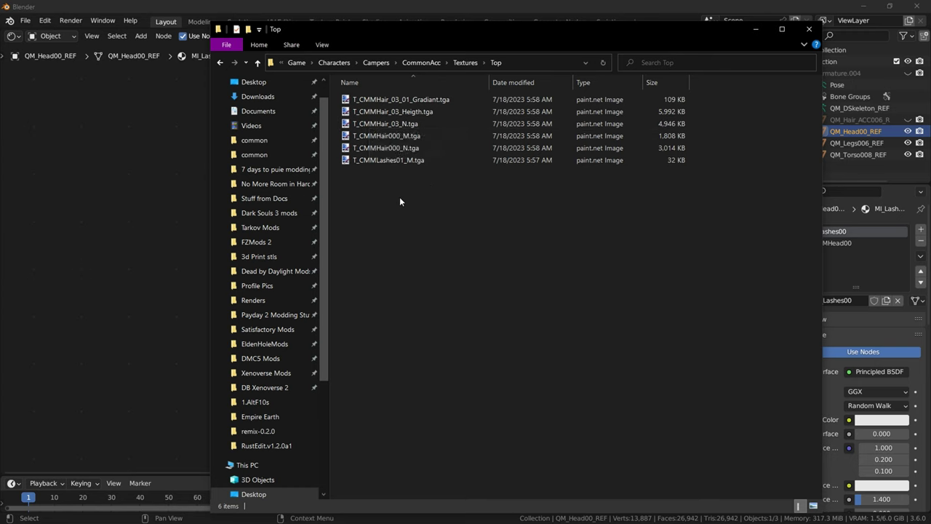
{"action": "left_click", "coordinate": [376, 164]}
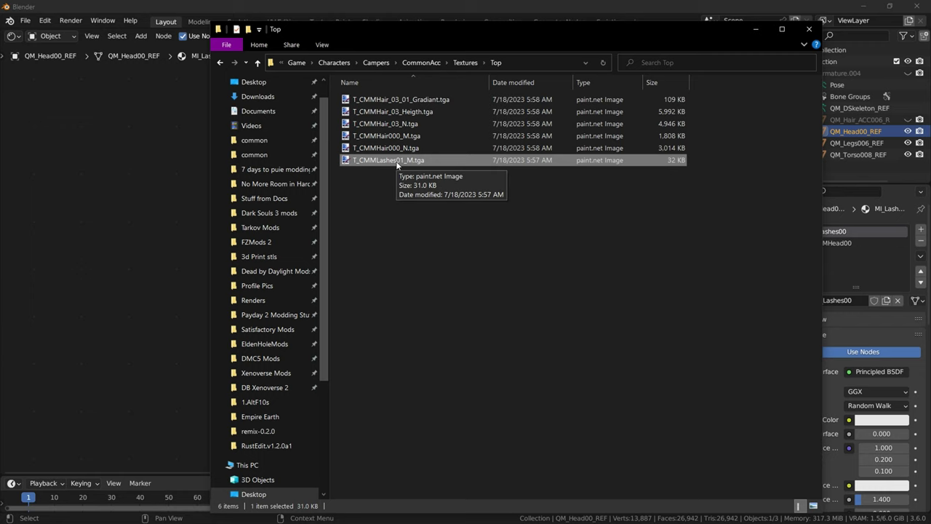
{"action": "left_click_drag", "start_coordinate": [397, 165], "coordinate": [28, 293]}
Connect the lash texture's Color output to the Principled BSDF's Alpha and set its color space to Non-Color.
{"action": "scroll", "coordinate": [182, 224], "scroll_direction": "up", "scroll_amount": 2}
{"action": "middle_click_drag", "start_coordinate": [36, 326], "coordinate": [123, 215]}
{"action": "left_click_drag", "start_coordinate": [147, 173], "coordinate": [330, 300]}
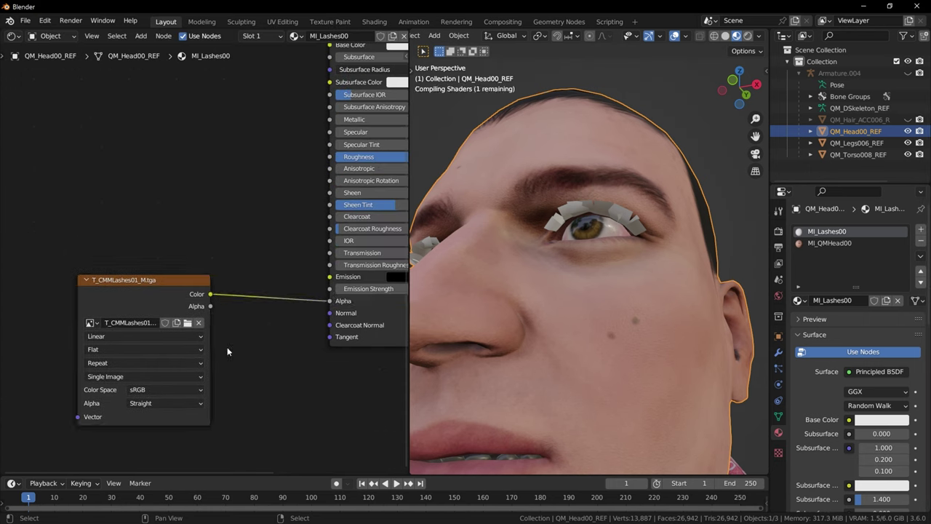
{"action": "left_click", "coordinate": [145, 390]}
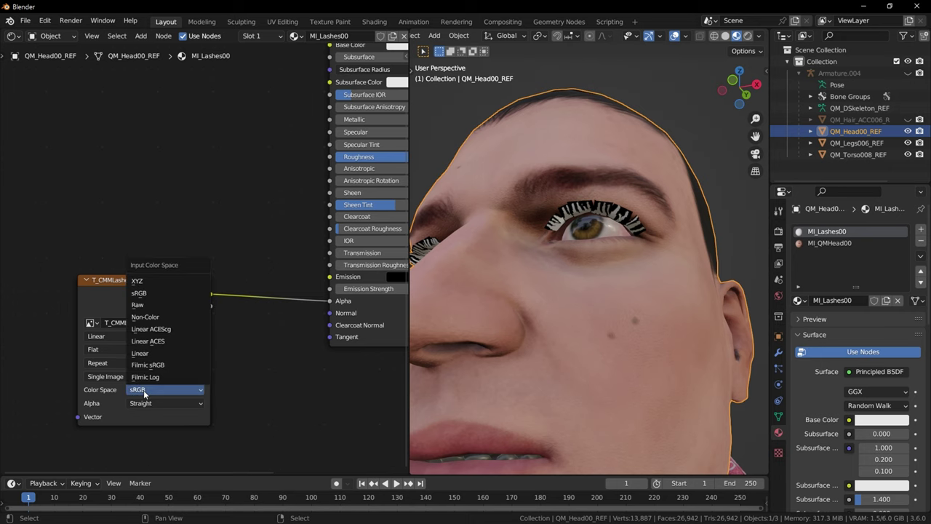
{"action": "left_click", "coordinate": [144, 316]}
Set the blend mode of the MI_Lashes00 material to Alpha Clip.
{"action": "scroll", "coordinate": [532, 252], "scroll_direction": "up", "scroll_amount": 2}
{"action": "middle_click_drag", "start_coordinate": [532, 251], "coordinate": [568, 301]}
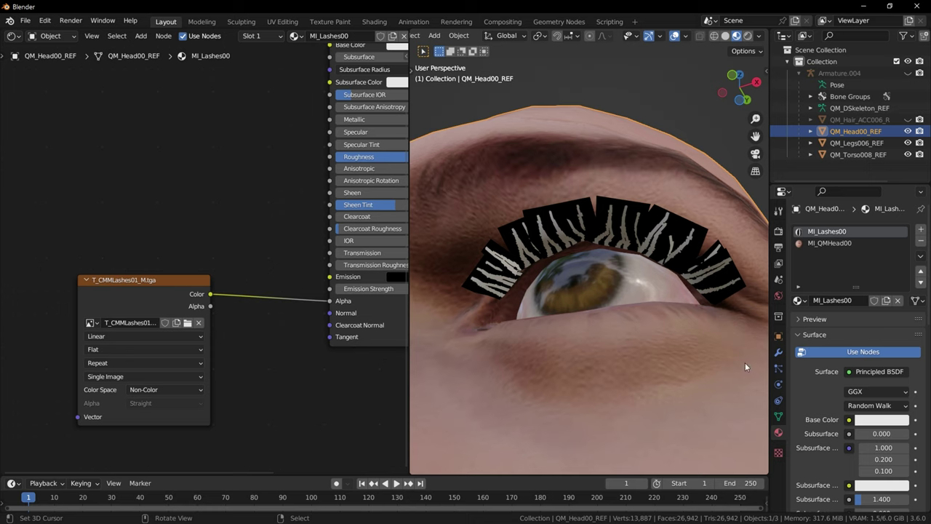
{"action": "left_click", "coordinate": [818, 335]}
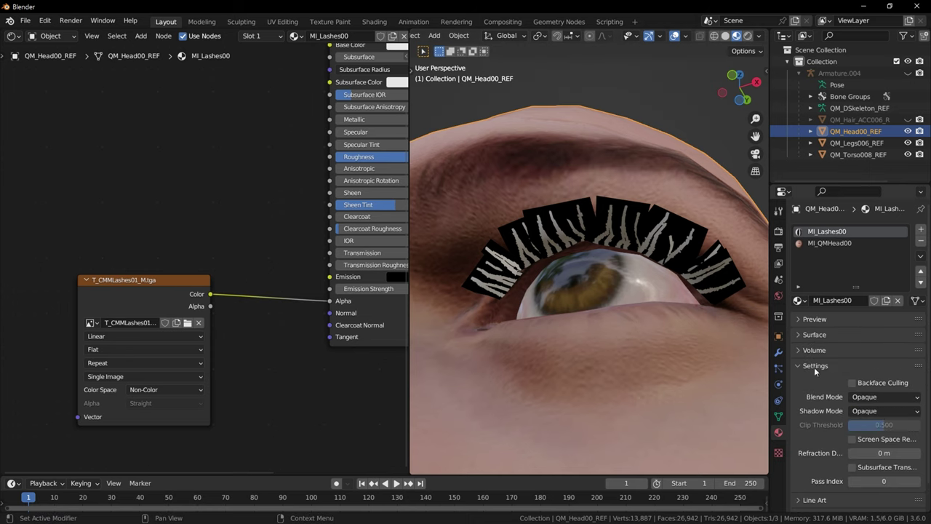
{"action": "left_click", "coordinate": [851, 399]}
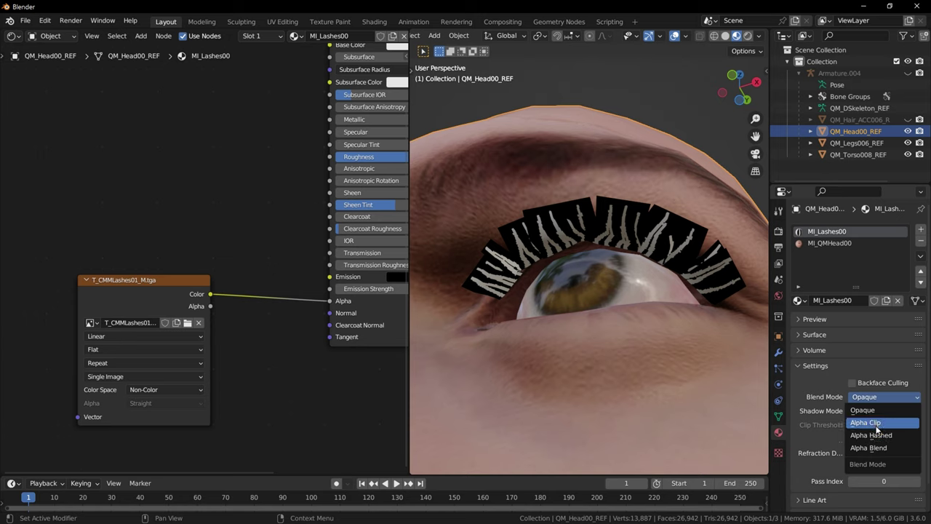
{"action": "left_click", "coordinate": [873, 424]}
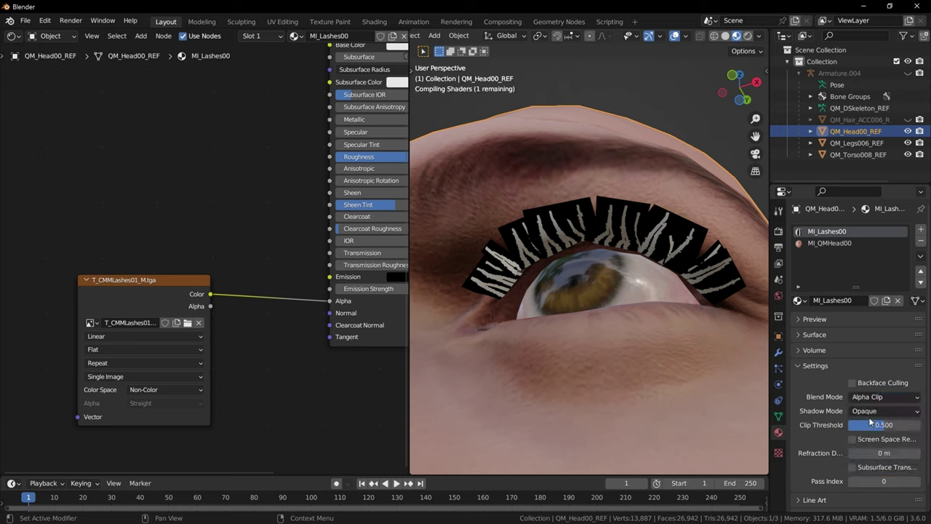
Try the Alpha Hashed blend mode on MI_Lashes00 and inspect the eyelashes up close.
{"action": "left_click", "coordinate": [884, 396]}
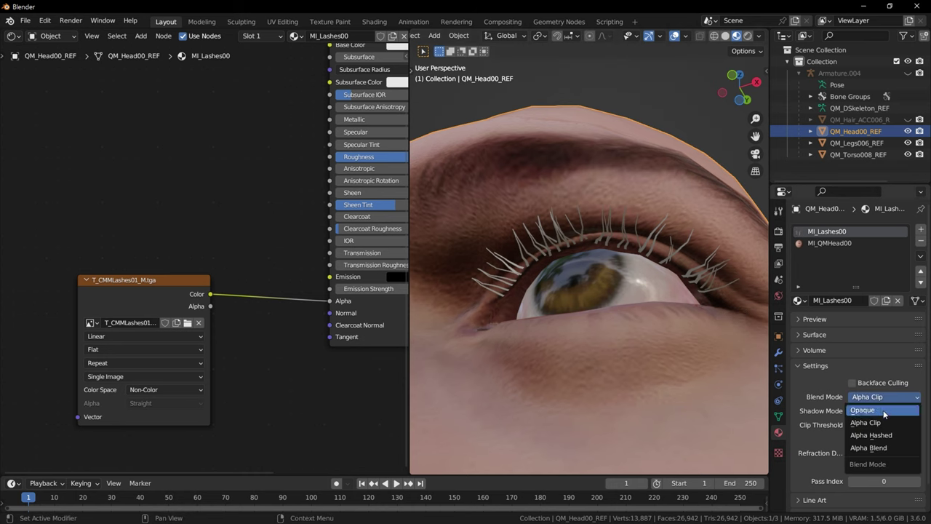
{"action": "left_click", "coordinate": [873, 438]}
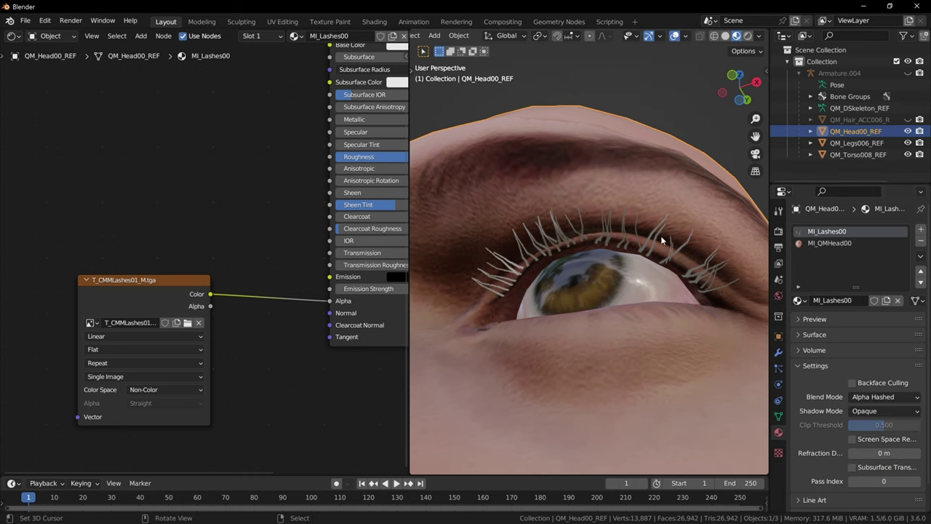
{"action": "scroll", "coordinate": [673, 265], "scroll_direction": "up", "scroll_amount": 4}
{"action": "middle_click_drag", "start_coordinate": [673, 265], "coordinate": [498, 169], "text": "shift"}
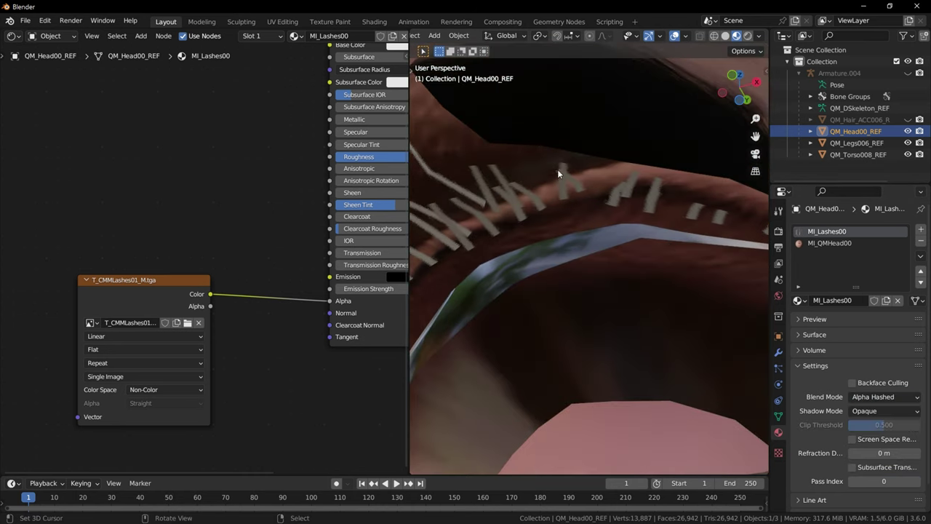
{"action": "scroll", "coordinate": [555, 196], "scroll_direction": "down", "scroll_amount": 8}
{"action": "middle_click_drag", "start_coordinate": [554, 203], "coordinate": [674, 271], "text": "shift"}
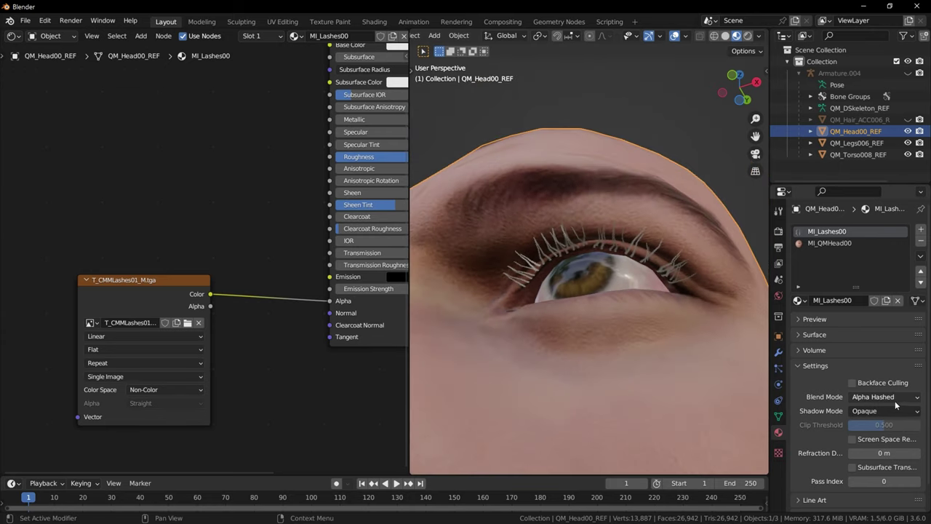
Return MI_Lashes00 to the Alpha Clip blend mode with a clip threshold of 0.333333.
{"action": "left_click", "coordinate": [882, 396]}
{"action": "left_click", "coordinate": [871, 425]}
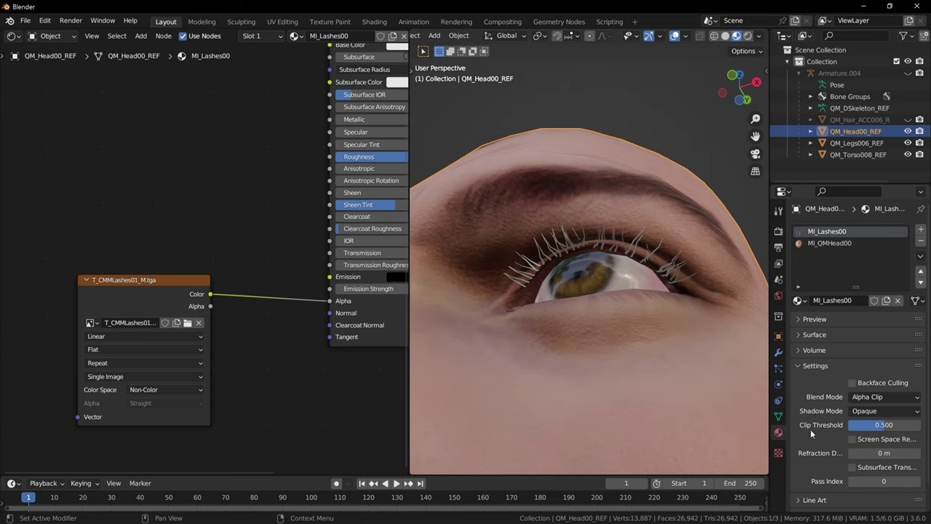
{"action": "double_click", "coordinate": [877, 427]}
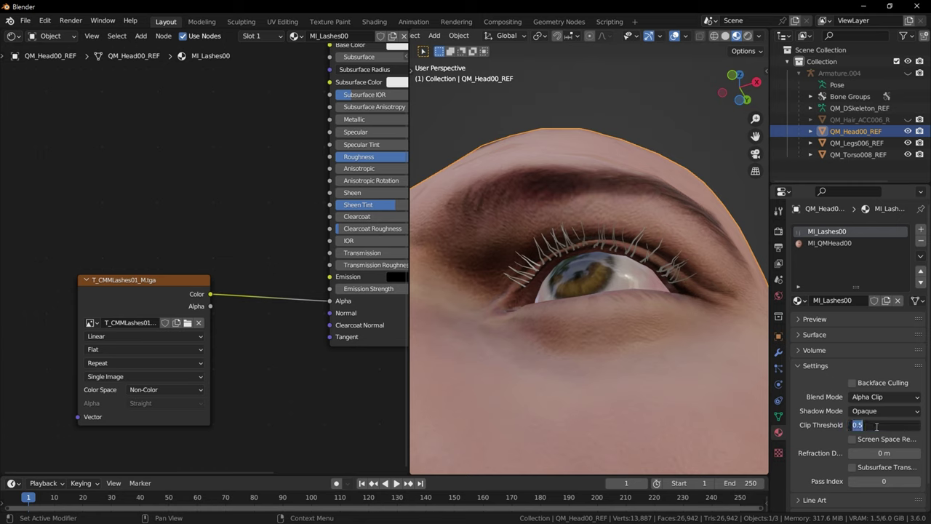
{"action": "key", "text": "BackSpace"}
{"action": "type", "text": ".333333"}
{"action": "key", "text": "Return"}
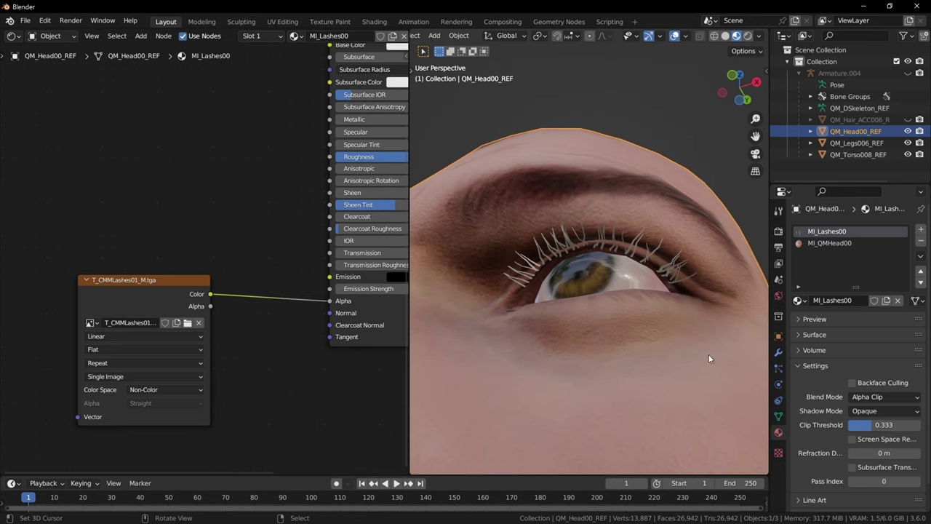
Set the Principled BSDF's Base Color to black on the MI_Lashes00 material.
{"action": "middle_click_drag", "start_coordinate": [708, 354], "coordinate": [703, 292]}
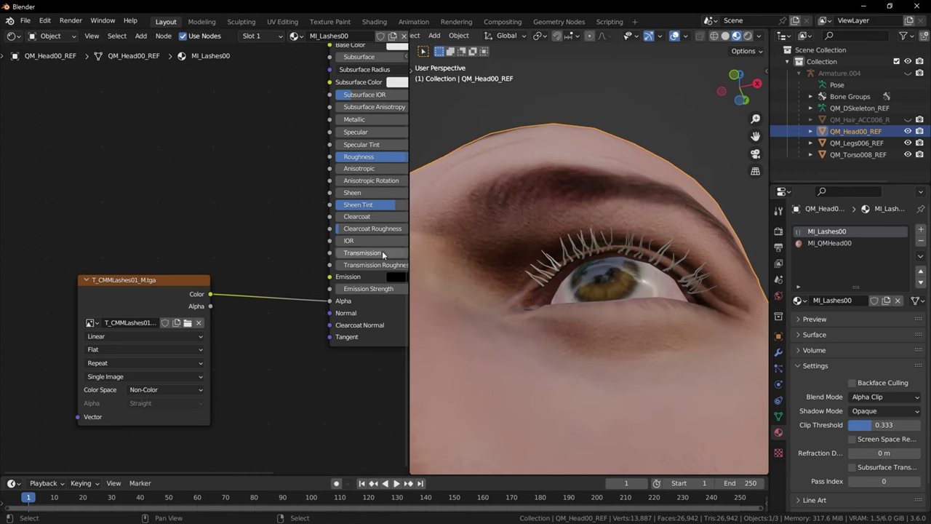
{"action": "middle_click_drag", "start_coordinate": [377, 169], "coordinate": [223, 284]}
{"action": "scroll", "coordinate": [211, 268], "scroll_direction": "up", "scroll_amount": 2}
{"action": "left_click", "coordinate": [282, 149]}
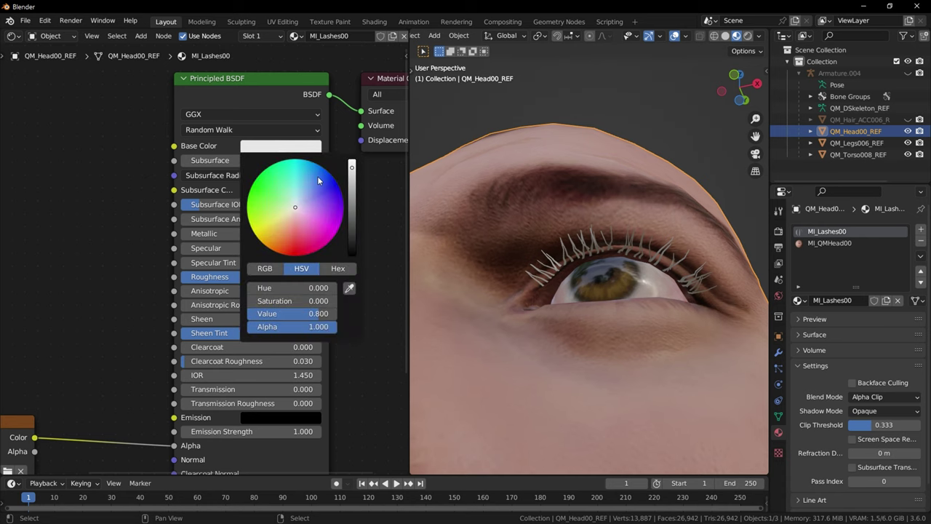
{"action": "left_click_drag", "start_coordinate": [352, 168], "coordinate": [352, 255]}
Examine the eyelashes and the whole head from the front, both up close and from farther away.
{"action": "scroll", "coordinate": [561, 262], "scroll_direction": "down", "scroll_amount": 4}
{"action": "middle_click_drag", "start_coordinate": [562, 262], "coordinate": [600, 272]}
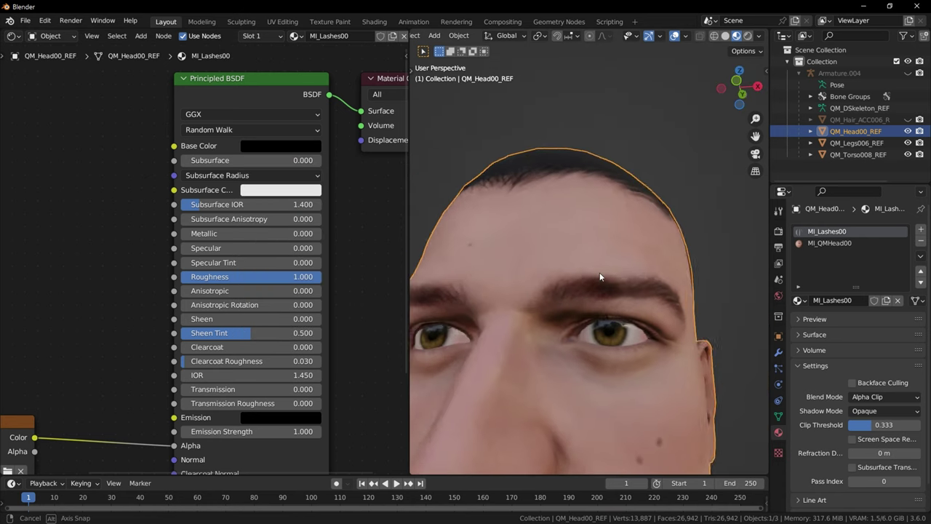
{"action": "scroll", "coordinate": [601, 269], "scroll_direction": "down", "scroll_amount": 2}
{"action": "key", "text": "KP_1"}
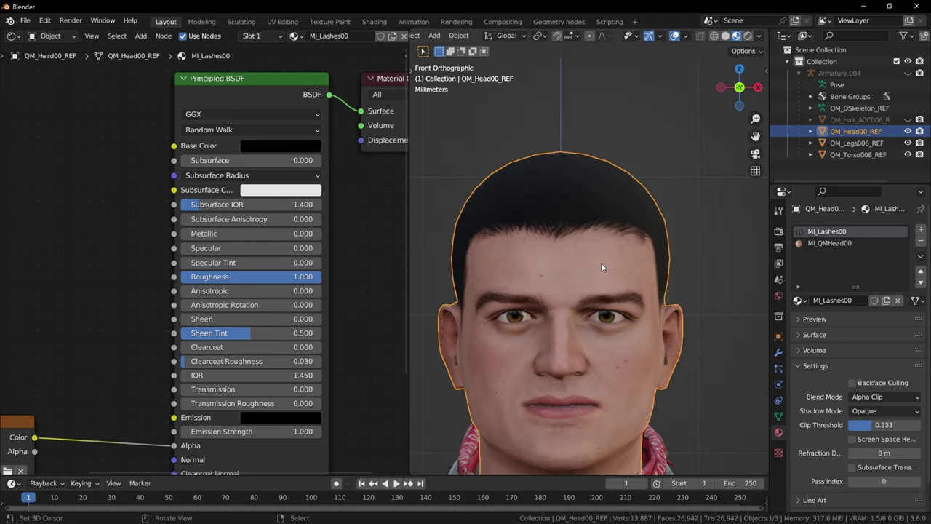
{"action": "scroll", "coordinate": [602, 267], "scroll_direction": "up", "scroll_amount": 5}
{"action": "scroll", "coordinate": [666, 287], "scroll_direction": "down", "scroll_amount": 6}
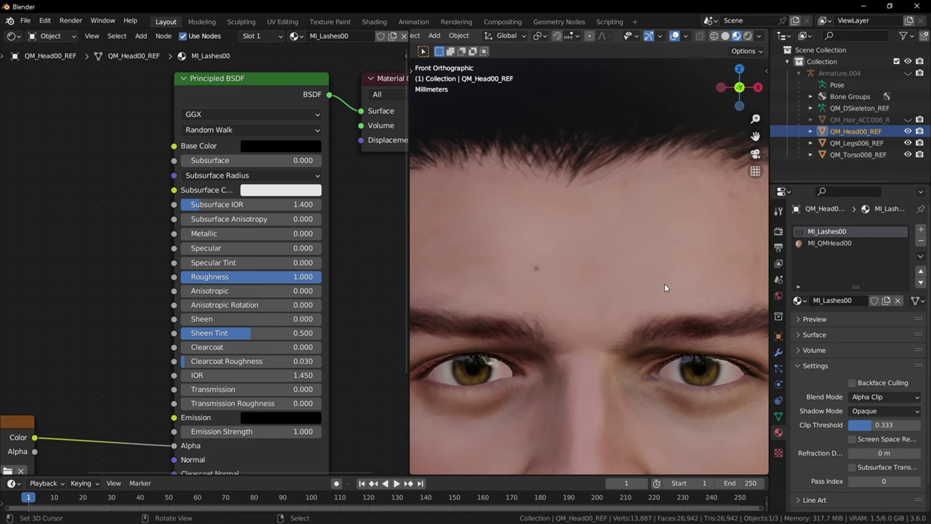
{"action": "scroll", "coordinate": [664, 287], "scroll_direction": "down", "scroll_amount": 2}
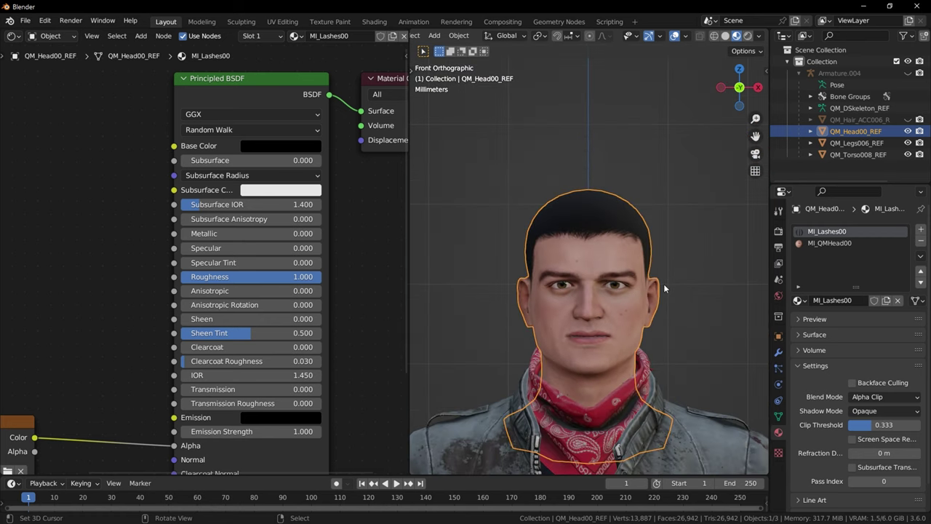
{"action": "scroll", "coordinate": [663, 284], "scroll_direction": "up", "scroll_amount": 4}
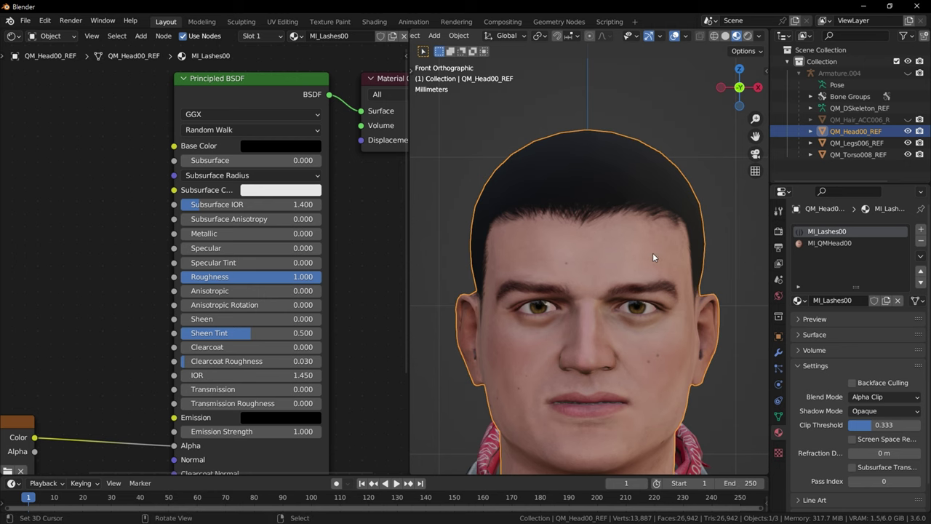
{"action": "scroll", "coordinate": [640, 255], "scroll_direction": "down", "scroll_amount": 4}
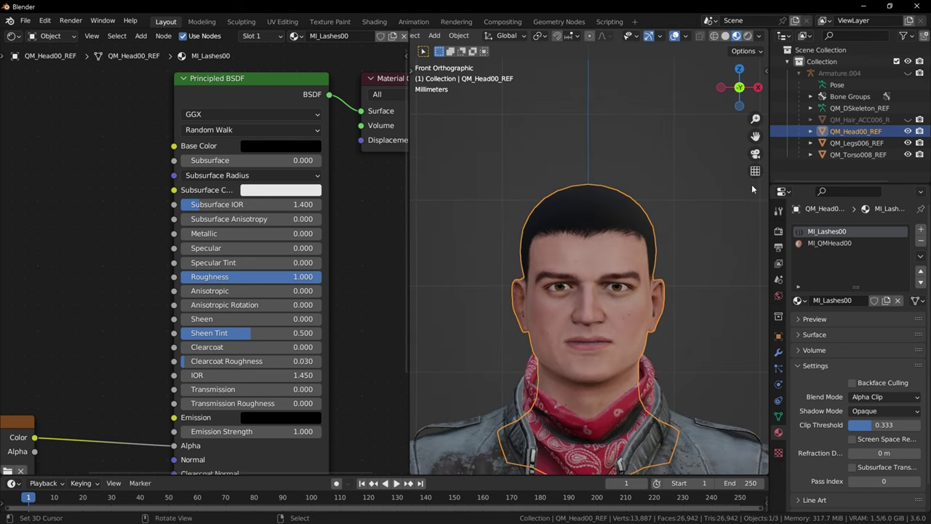
Show the hair and glasses mesh and enable nodes on its MI_QMAcc006 material, using the copied jacket node setup.
{"action": "left_click", "coordinate": [908, 119]}
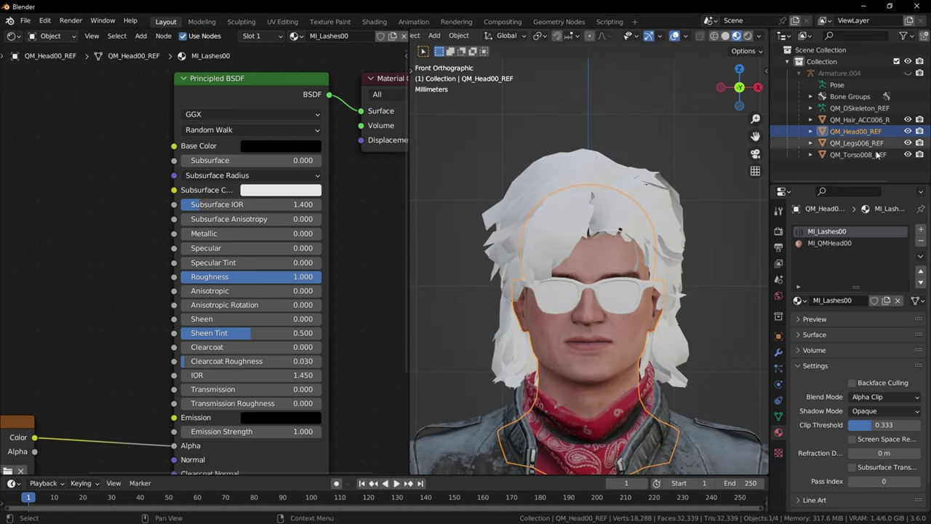
{"action": "left_click", "coordinate": [664, 225]}
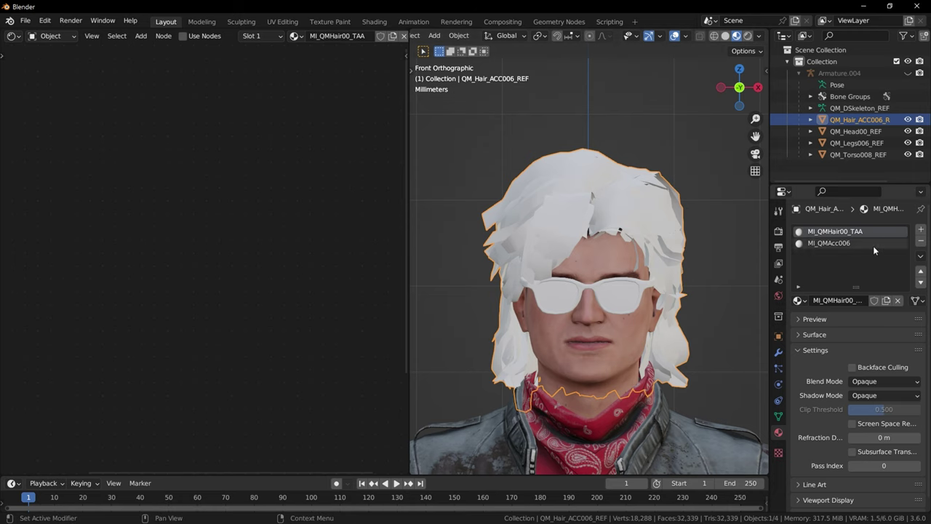
{"action": "left_click", "coordinate": [836, 245]}
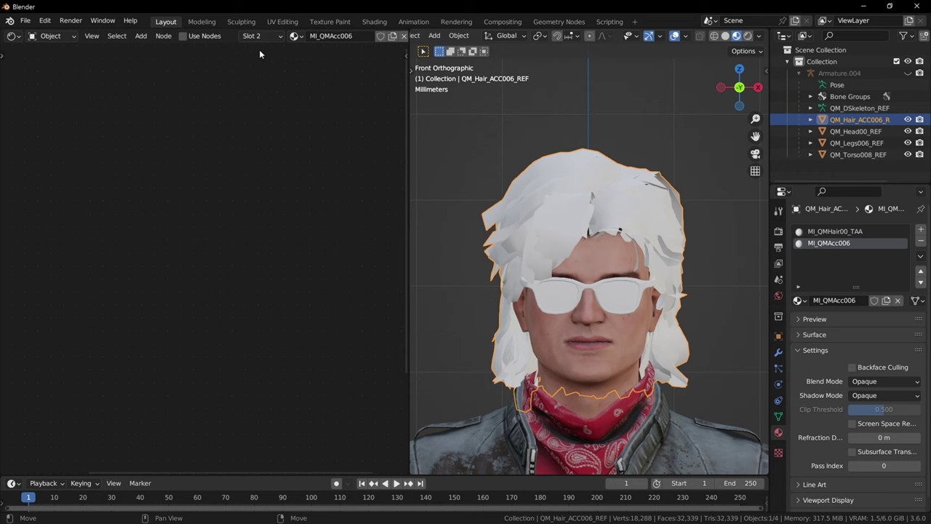
{"action": "left_click", "coordinate": [183, 36]}
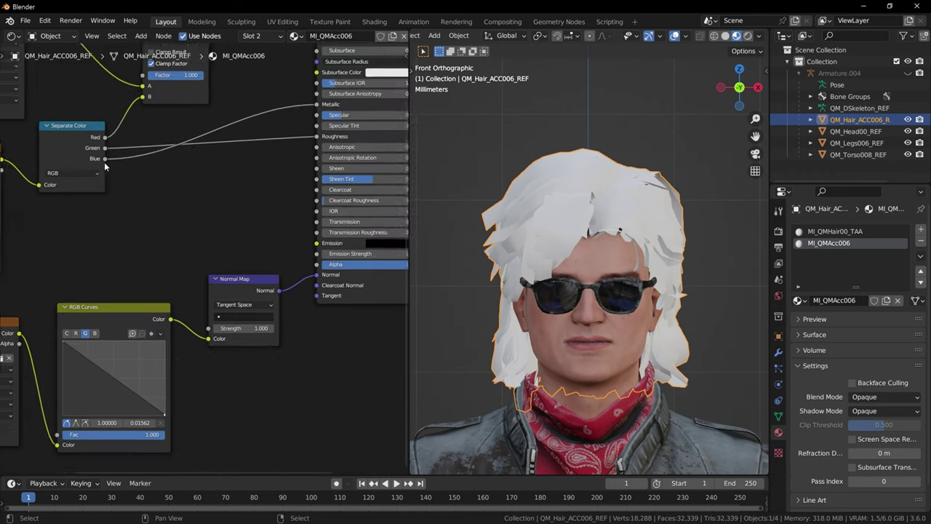
Replace the normal texture in MI_QMAcc006 with T_QMAcc006_N.tga from the Outfit006 folder and set its color space to Non-Color.
{"action": "middle_click_drag", "start_coordinate": [106, 167], "coordinate": [318, 112]}
{"action": "scroll", "coordinate": [215, 260], "scroll_direction": "up", "scroll_amount": 4}
{"action": "left_click", "coordinate": [218, 321]}
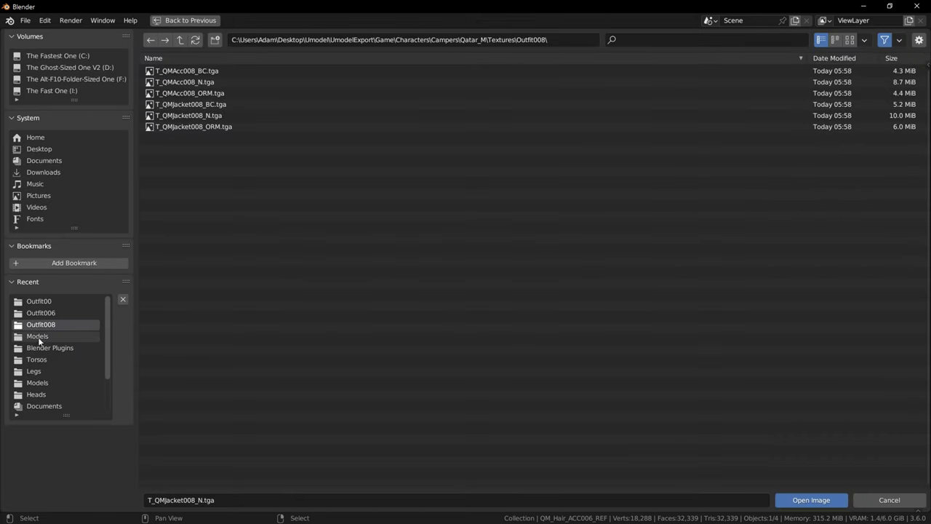
{"action": "left_click", "coordinate": [40, 313]}
{"action": "double_click", "coordinate": [193, 82]}
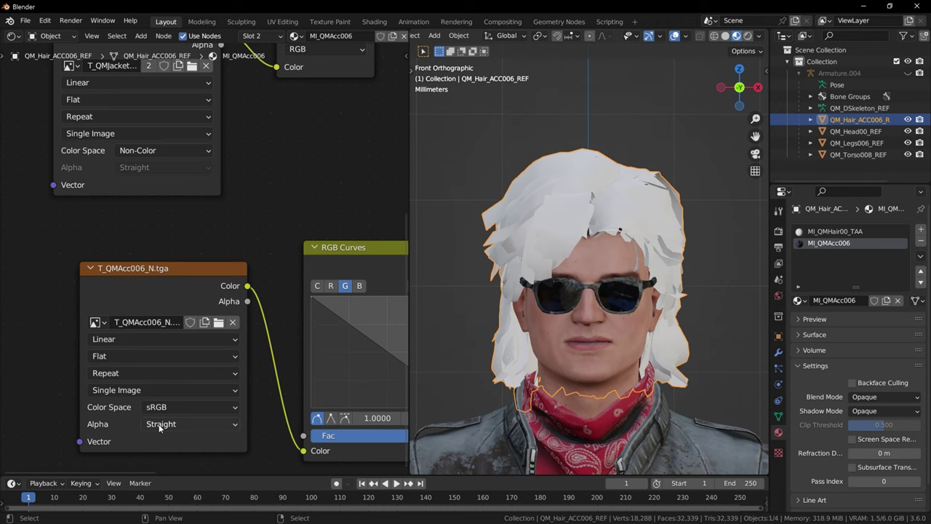
{"action": "left_click", "coordinate": [173, 407]}
{"action": "left_click", "coordinate": [231, 319]}
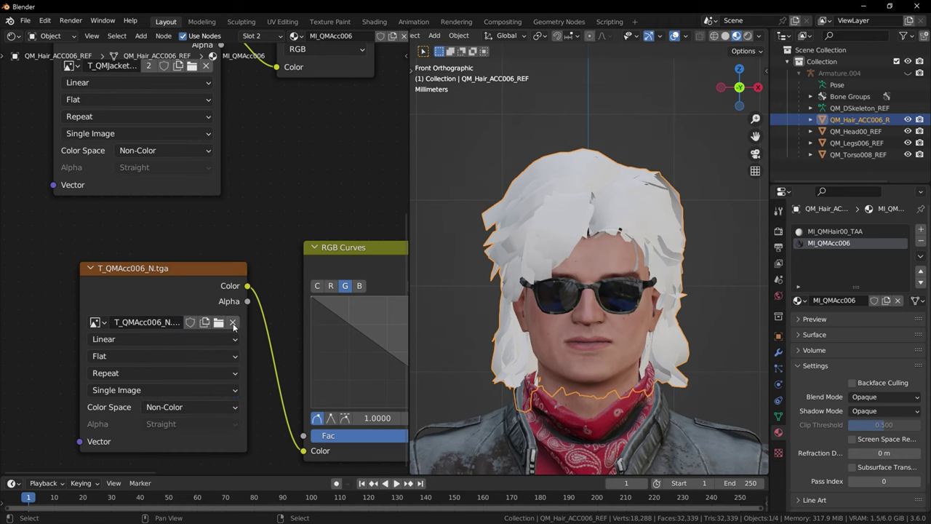
{"action": "scroll", "coordinate": [159, 177], "scroll_direction": "down", "scroll_amount": 3}
{"action": "middle_click_drag", "start_coordinate": [146, 189], "coordinate": [162, 289]}
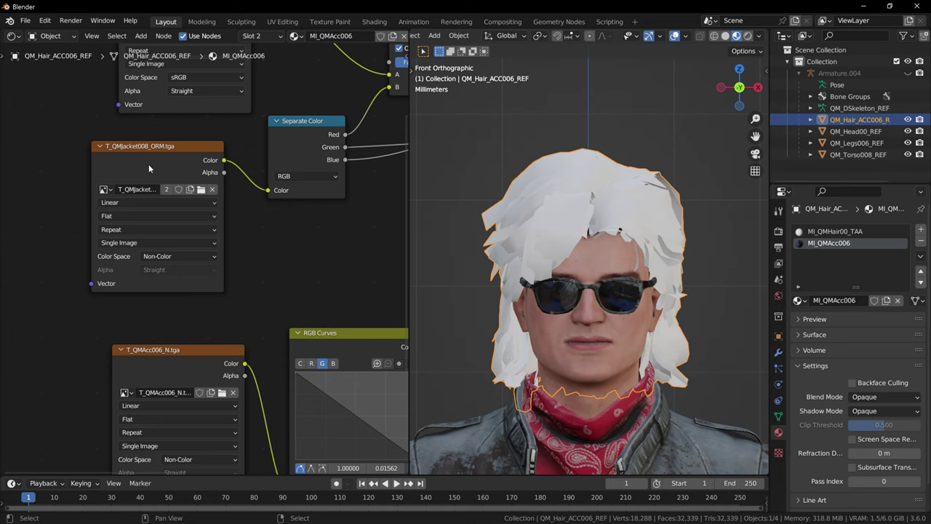
Replace the ORM and base color textures in MI_QMAcc006 with T_QMAcc006_ORM.tga and T_QMAcc006_BC.tga from the Outfit006 folder.
{"action": "left_click", "coordinate": [200, 192]}
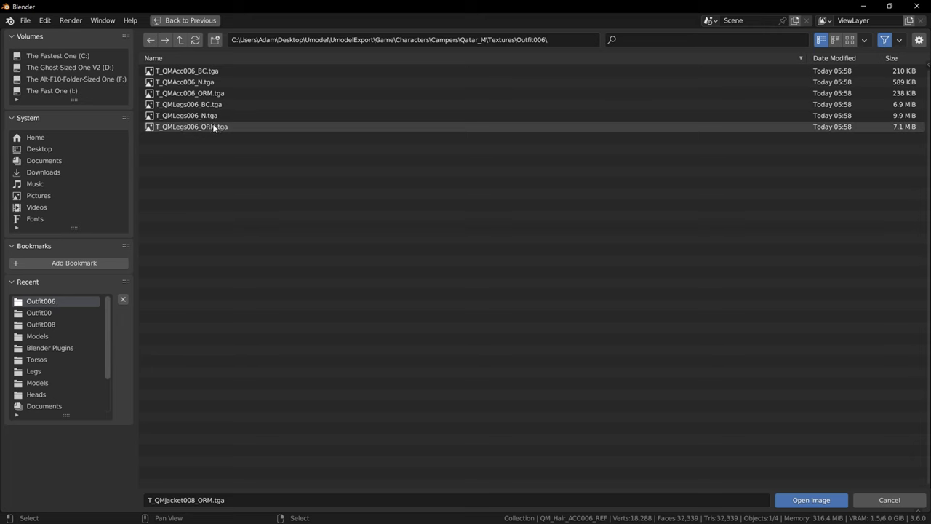
{"action": "double_click", "coordinate": [192, 127]}
{"action": "left_click", "coordinate": [199, 190]}
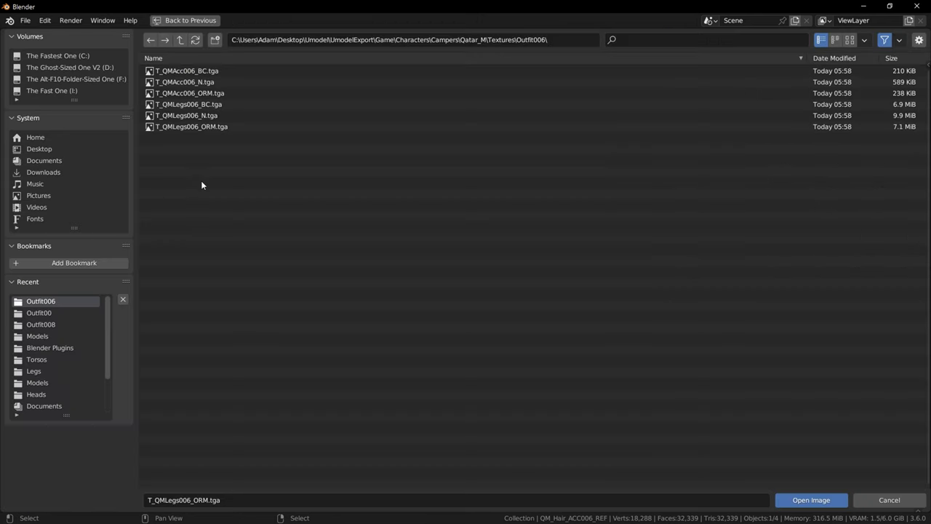
{"action": "double_click", "coordinate": [220, 95]}
{"action": "middle_click_drag", "start_coordinate": [168, 271], "coordinate": [151, 384]}
{"action": "left_click", "coordinate": [212, 122]}
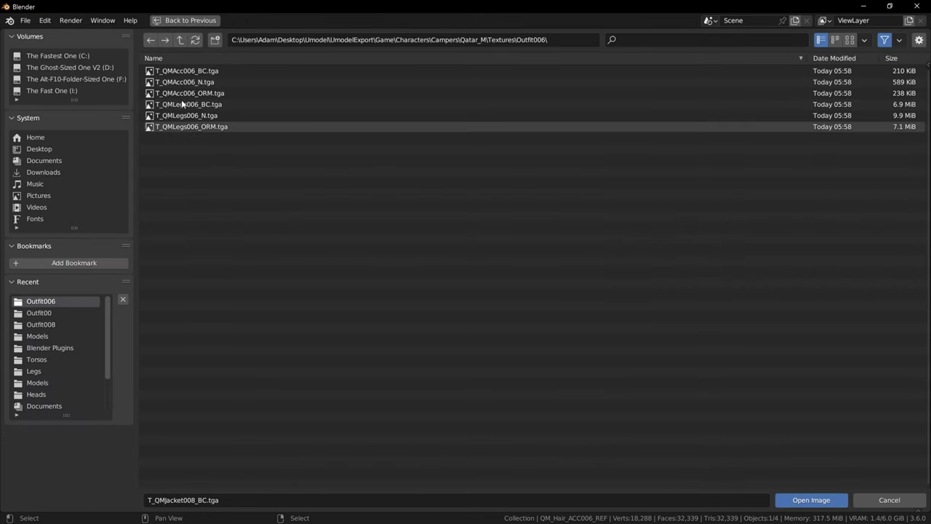
{"action": "double_click", "coordinate": [203, 71]}
Set the T_QMAcc006_ORM.tga texture's color space to Non-Color and view the finished glasses from the front.
{"action": "scroll", "coordinate": [538, 331], "scroll_direction": "up", "scroll_amount": 2}
{"action": "middle_click_drag", "start_coordinate": [542, 332], "coordinate": [525, 299]}
{"action": "scroll", "coordinate": [523, 321], "scroll_direction": "up", "scroll_amount": 3}
{"action": "middle_click_drag", "start_coordinate": [153, 363], "coordinate": [142, 325]}
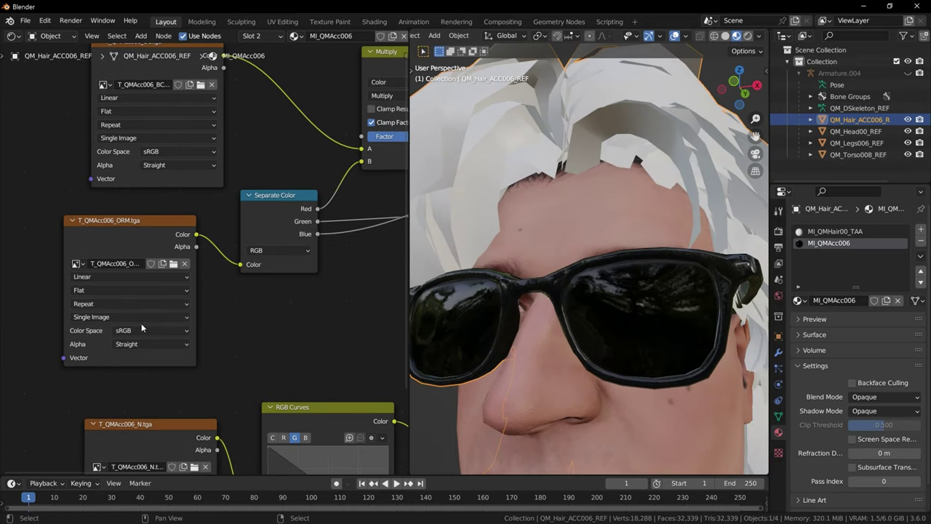
{"action": "left_click", "coordinate": [140, 331]}
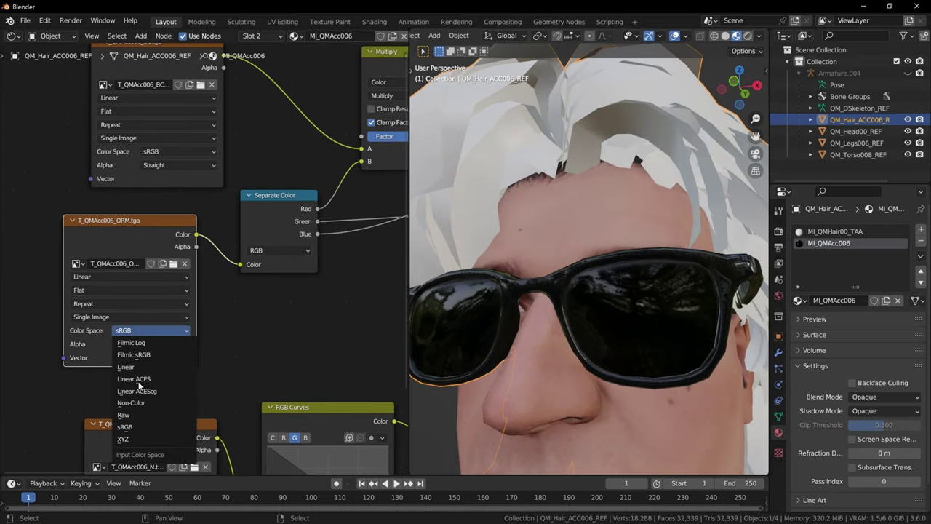
{"action": "left_click", "coordinate": [120, 405]}
{"action": "scroll", "coordinate": [549, 336], "scroll_direction": "down", "scroll_amount": 5}
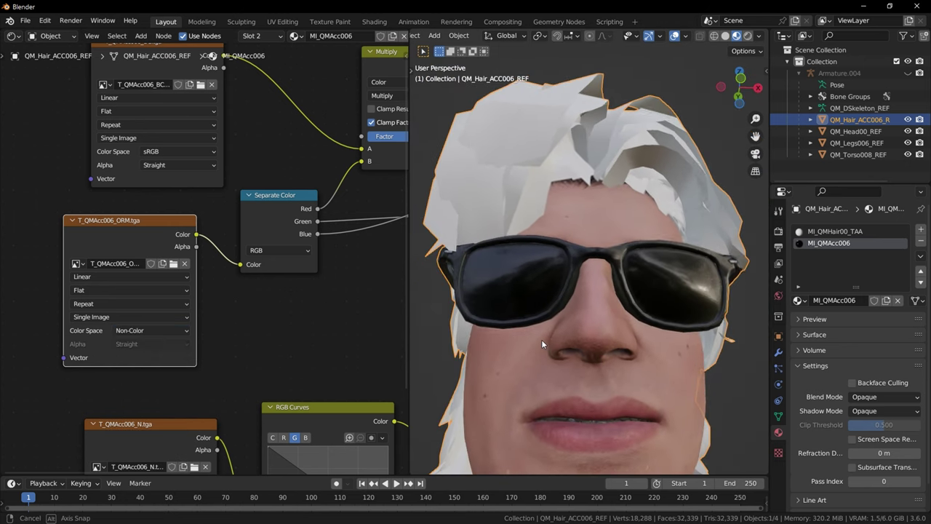
{"action": "key", "text": "KP_1"}
{"action": "scroll", "coordinate": [540, 347], "scroll_direction": "up", "scroll_amount": 2}
{"action": "scroll", "coordinate": [320, 269], "scroll_direction": "down", "scroll_amount": 2}
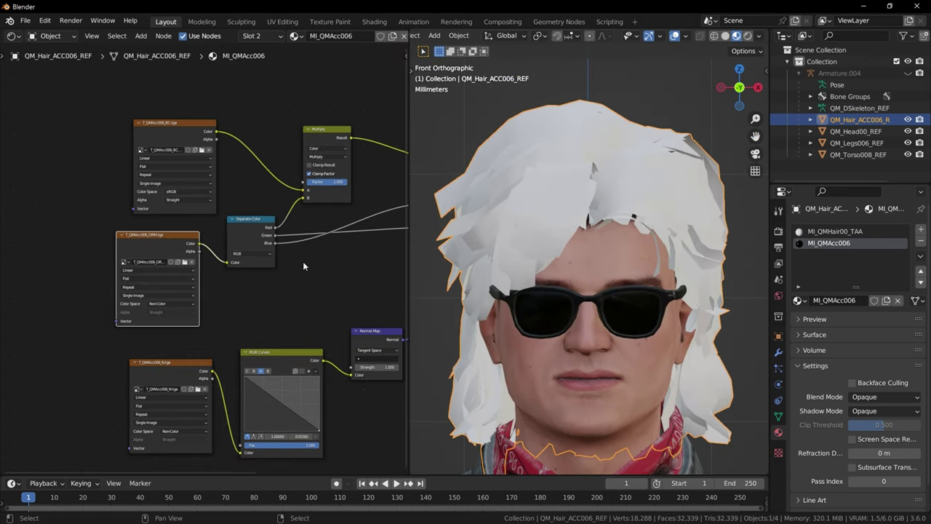
Enable nodes on the MI_QMHair00_TAA material of the hair mesh.
{"action": "left_click", "coordinate": [825, 232]}
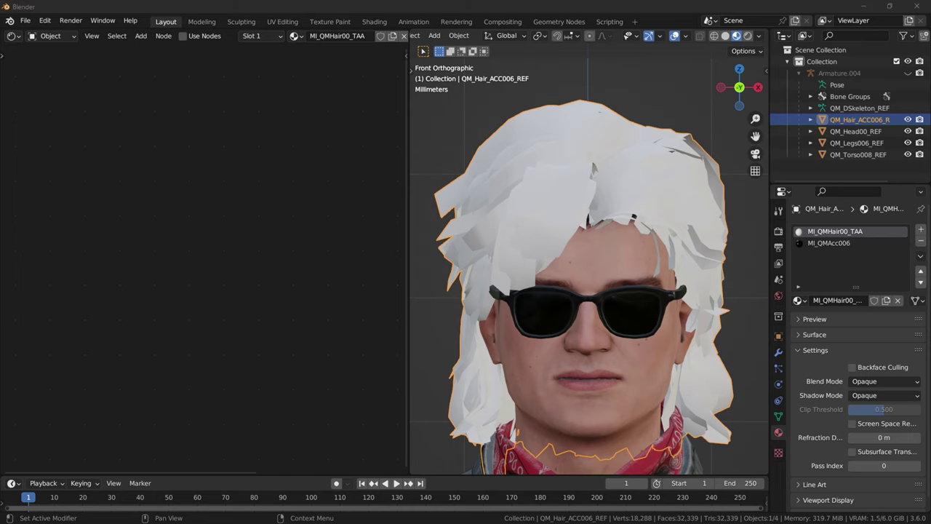
{"action": "scroll", "coordinate": [488, 196], "scroll_direction": "down", "scroll_amount": 4}
{"action": "left_click", "coordinate": [198, 37]}
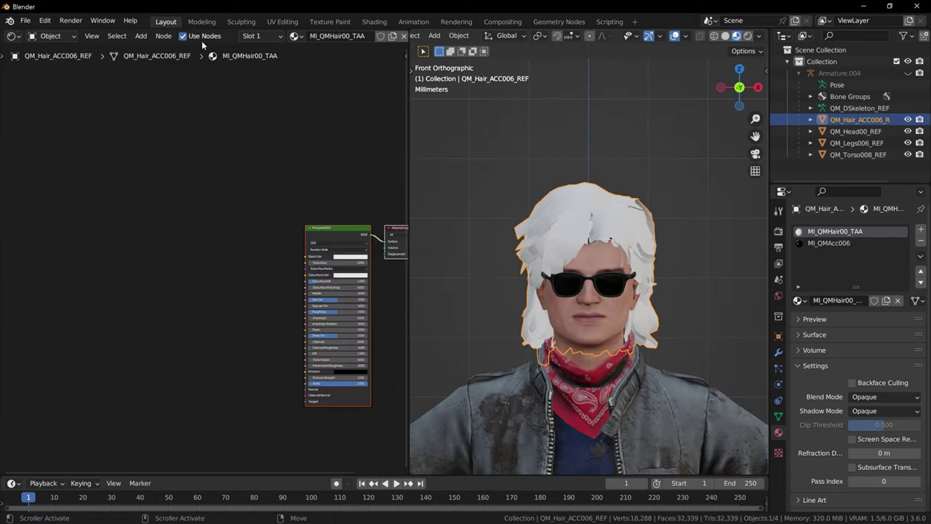
{"action": "scroll", "coordinate": [230, 162], "scroll_direction": "up", "scroll_amount": 3}
{"action": "middle_click_drag", "start_coordinate": [255, 175], "coordinate": [174, 168]}
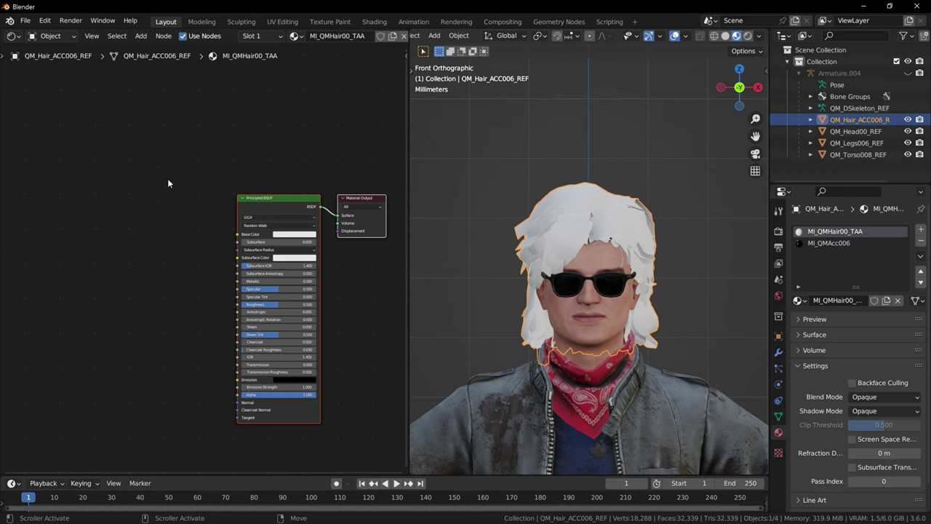
{"action": "middle_click_drag", "start_coordinate": [171, 188], "coordinate": [203, 184]}
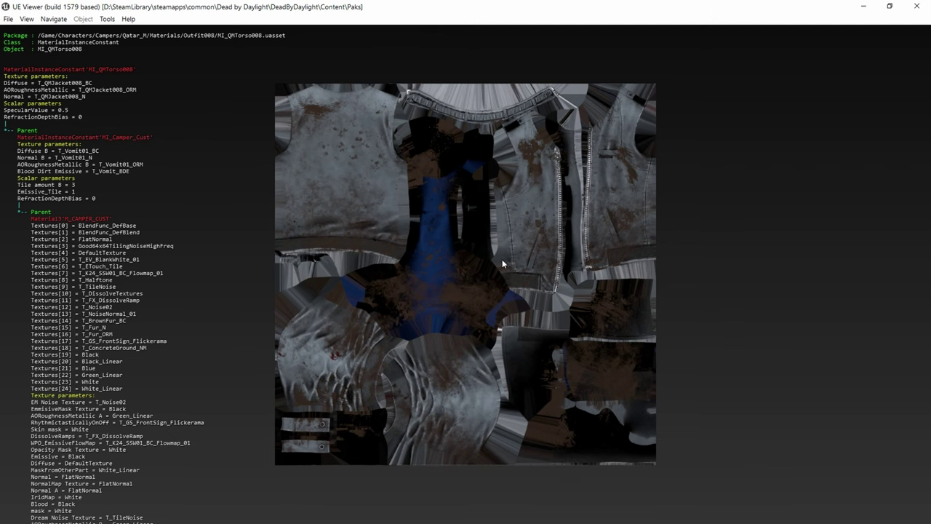
Switch to UE Viewer and open the QM_Hair_ACC006_REF package from Qatar_M's Heads/ACC/Models folder.
{"action": "key", "text": "o"}
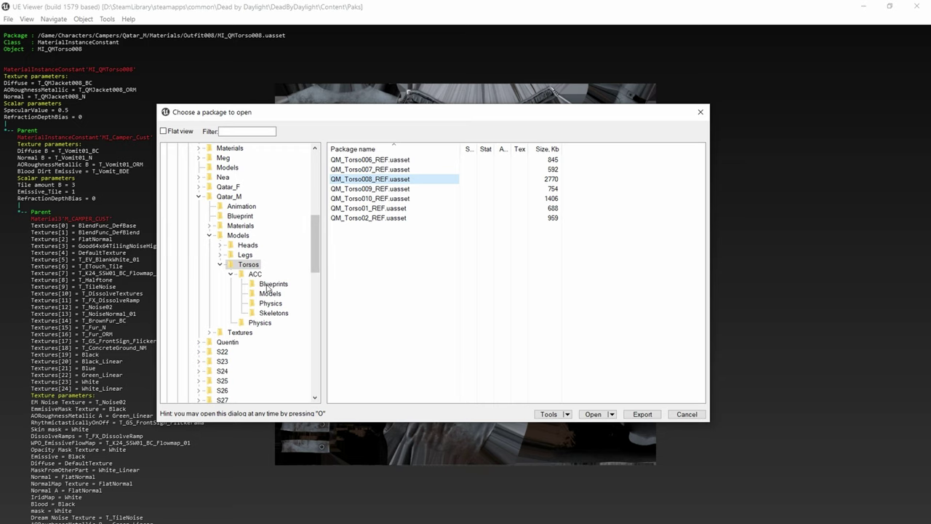
{"action": "double_click", "coordinate": [250, 266]}
{"action": "left_click", "coordinate": [248, 246]}
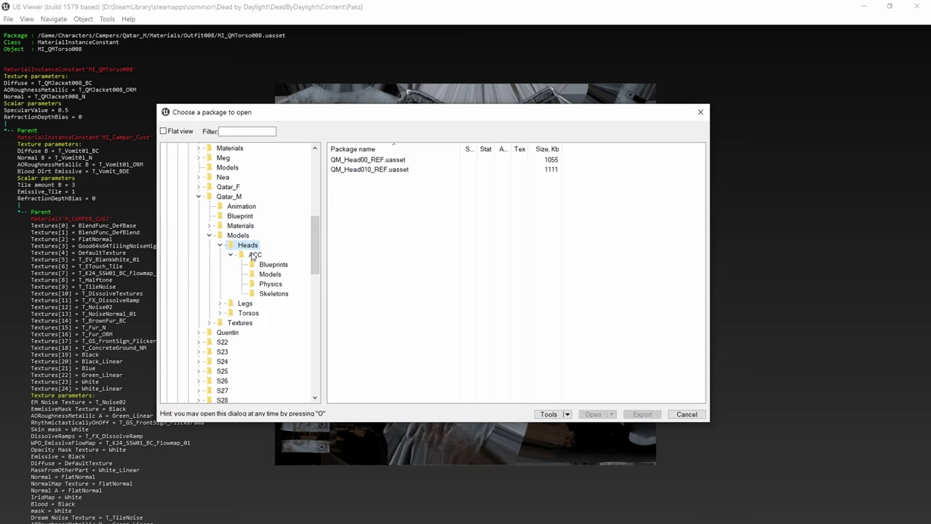
{"action": "left_click", "coordinate": [269, 274]}
{"action": "left_click", "coordinate": [381, 159]}
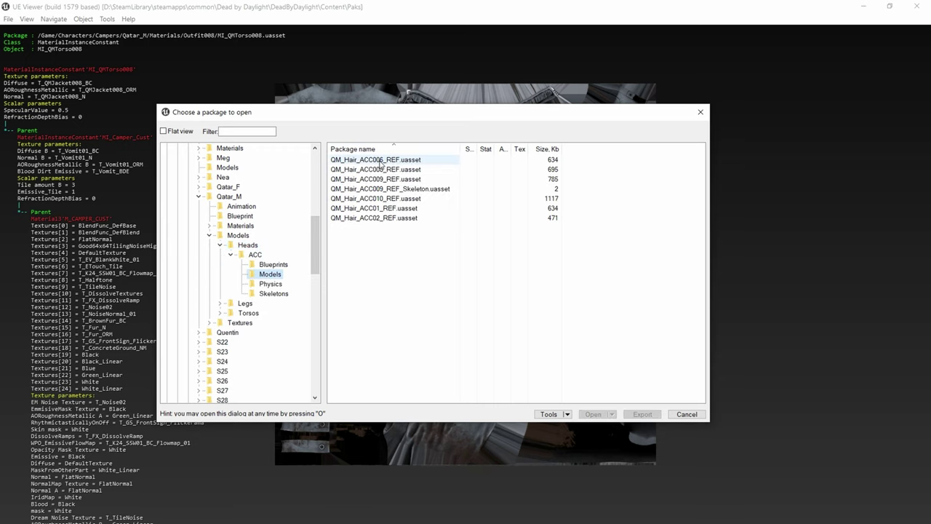
{"action": "double_click", "coordinate": [381, 160]}
Color the hair mesh by material and open MI_QMHair00_TAA to see its texture and color parameters.
{"action": "left_click_drag", "start_coordinate": [437, 221], "coordinate": [411, 222]}
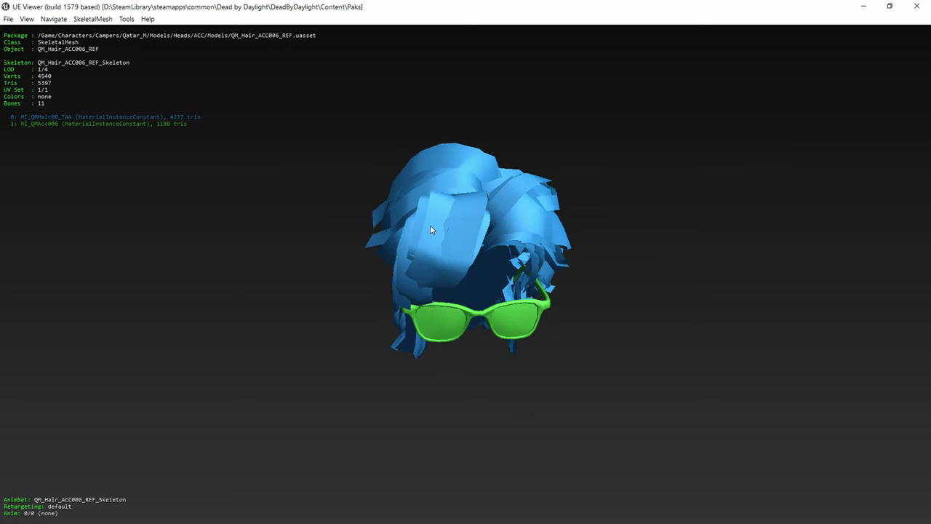
{"action": "key", "text": "m"}
{"action": "key", "text": "m"}
{"action": "left_click", "coordinate": [42, 117]}
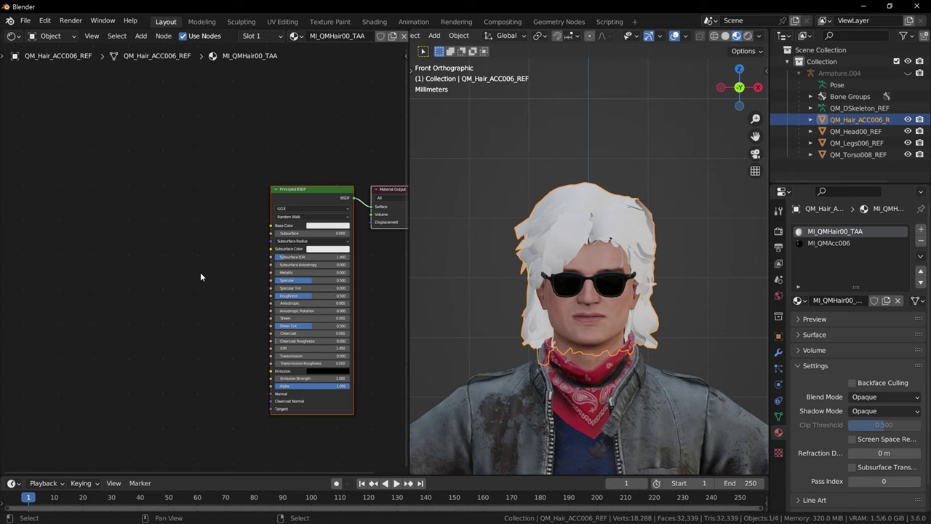
Switch to Blender and add a Mix Color node set to Multiply, connecting its Result to the hair shader's Base Color.
{"action": "scroll", "coordinate": [196, 273], "scroll_direction": "up", "scroll_amount": 3}
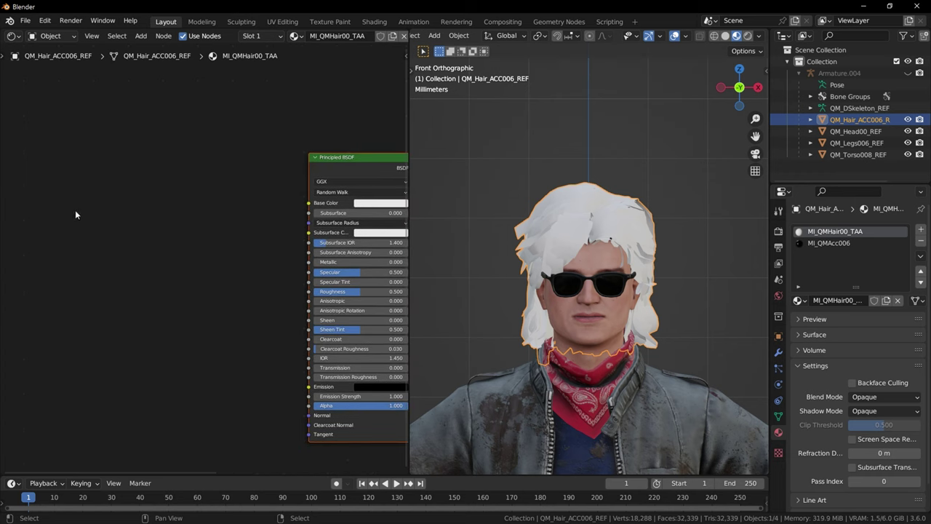
{"action": "key", "text": "F3"}
{"action": "type", "text": "mix color"}
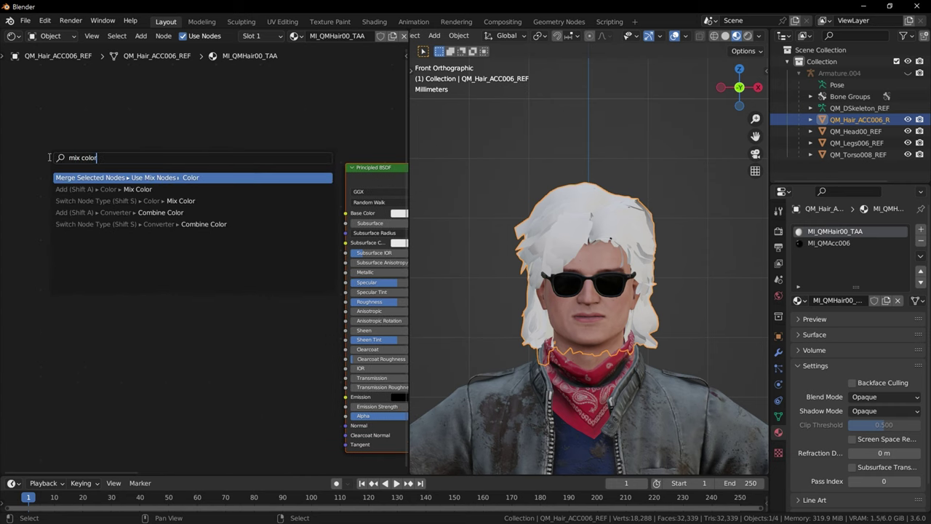
{"action": "key", "text": "Down"}
{"action": "key", "text": "Return"}
{"action": "left_click", "coordinate": [218, 190]}
{"action": "left_click", "coordinate": [243, 216]}
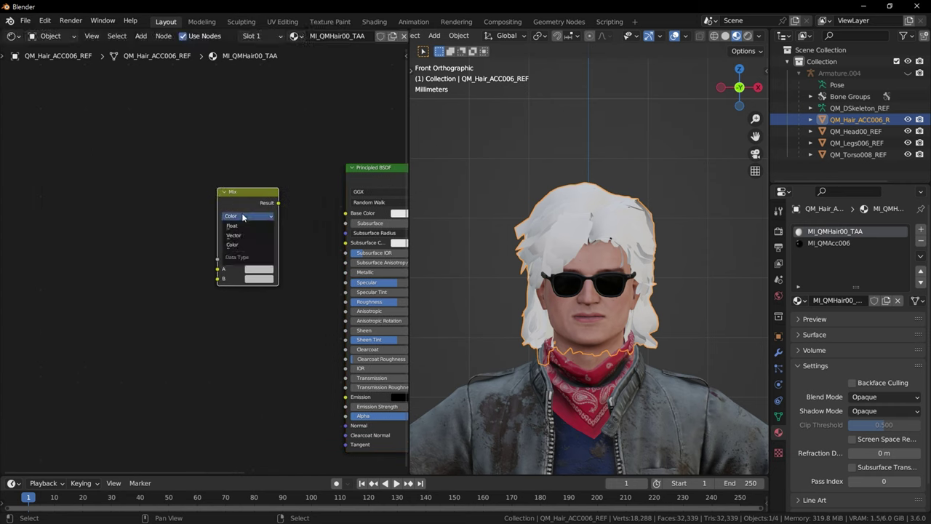
{"action": "left_click", "coordinate": [244, 217]}
{"action": "left_click", "coordinate": [237, 228]}
{"action": "left_click", "coordinate": [237, 262]}
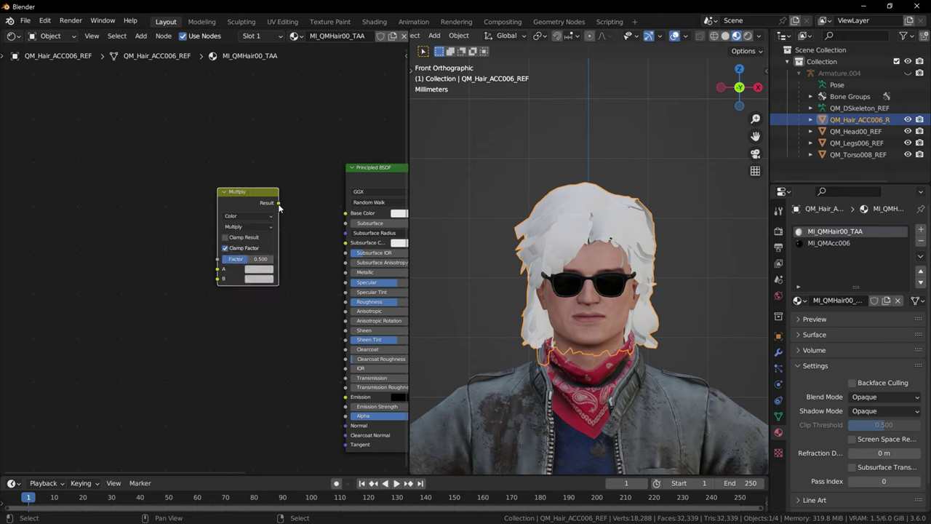
{"action": "left_click_drag", "start_coordinate": [279, 203], "coordinate": [345, 214]}
{"action": "middle_click_drag", "start_coordinate": [108, 215], "coordinate": [120, 204]}
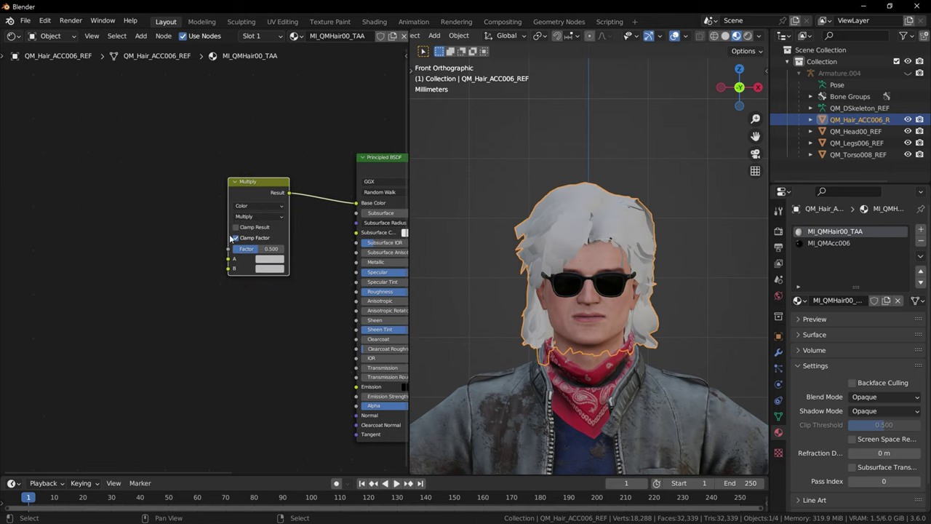
Add a Color Ramp node before the Multiply node and connect its Color output to the B input.
{"action": "middle_click_drag", "start_coordinate": [233, 240], "coordinate": [270, 247]}
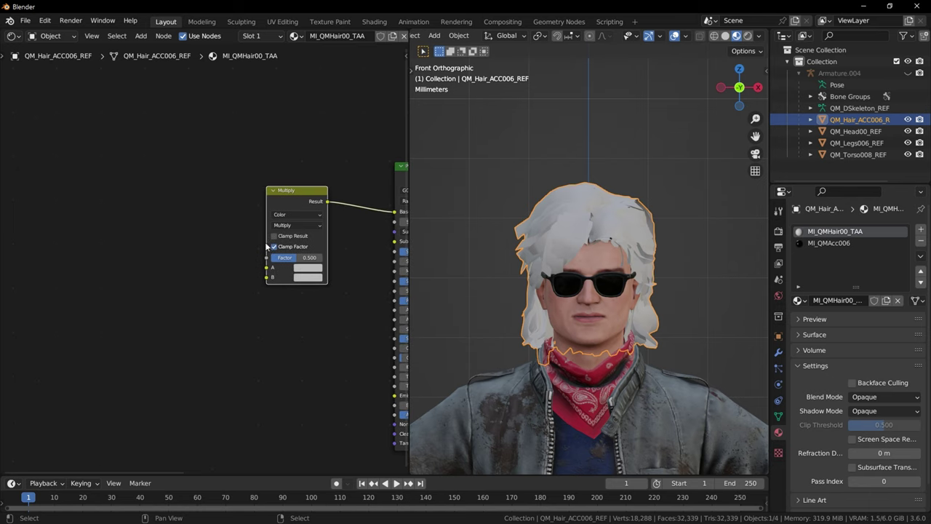
{"action": "scroll", "coordinate": [218, 242], "scroll_direction": "up", "scroll_amount": 1}
{"action": "key", "text": "F3"}
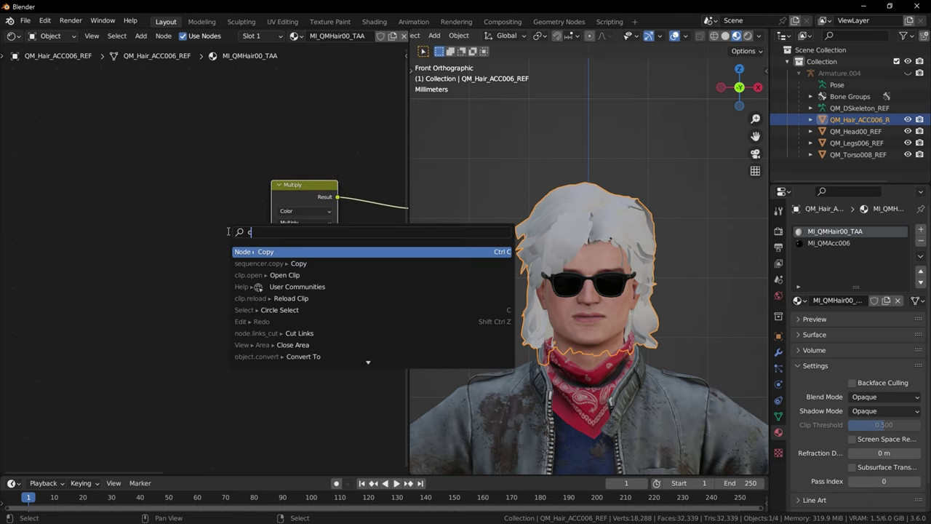
{"action": "type", "text": "colorramp"}
{"action": "key", "text": "Return"}
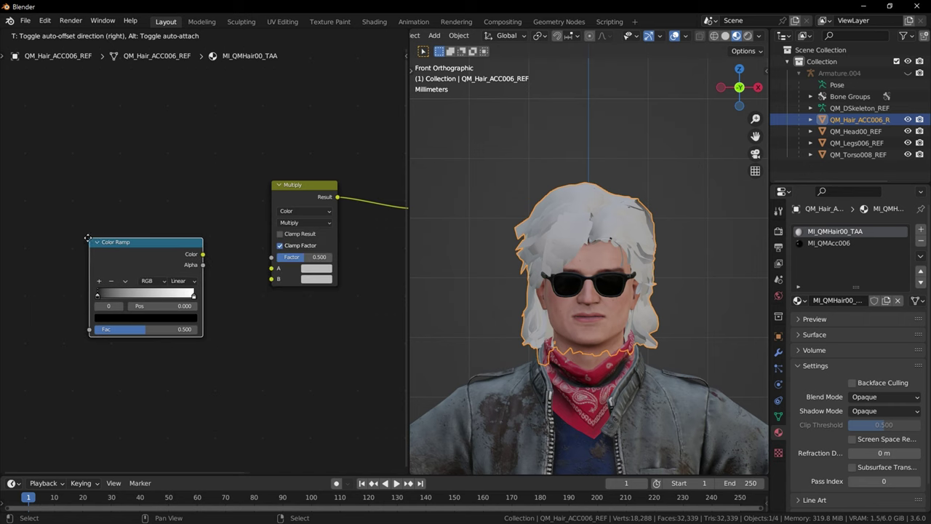
{"action": "left_click", "coordinate": [197, 264]}
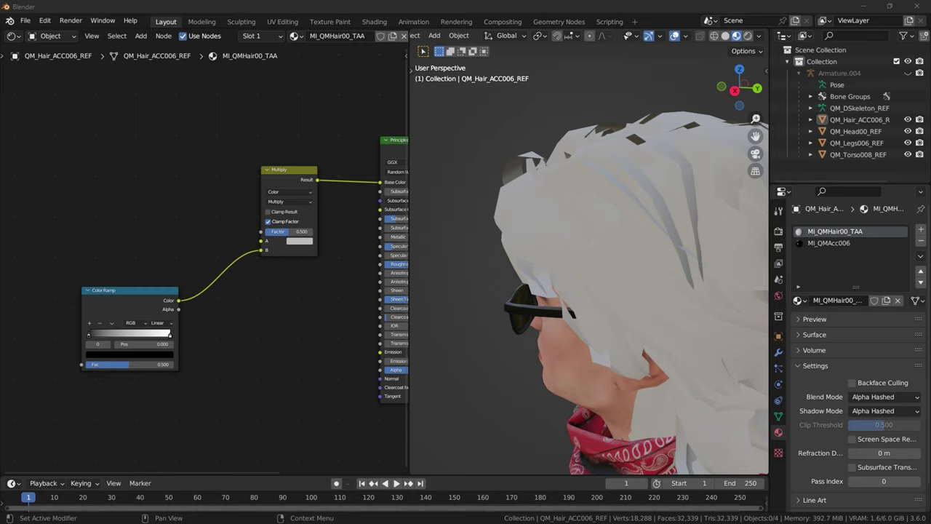
Switch to UE Viewer and examine the MI_QMHair00_TAA material's scalar parameters, including its roughness and specular values.
{"action": "middle_click_drag", "start_coordinate": [283, 353], "coordinate": [277, 344]}
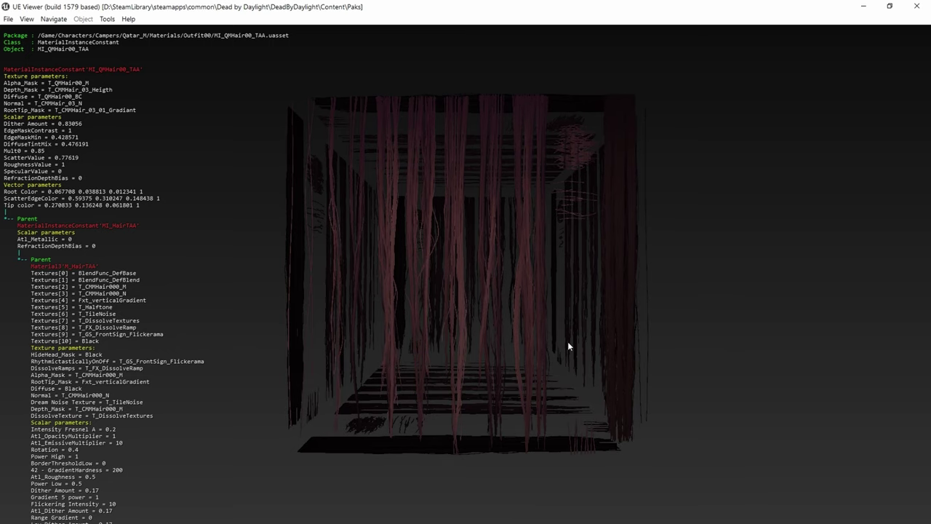
{"action": "key", "text": "Page_Up"}
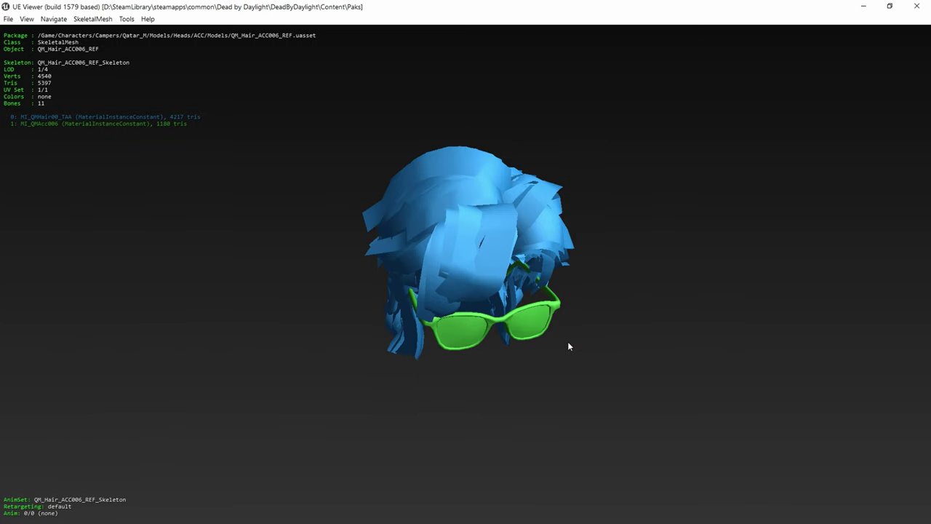
{"action": "key", "text": "m"}
{"action": "left_click_drag", "start_coordinate": [568, 342], "coordinate": [465, 299]}
{"action": "key", "text": "m"}
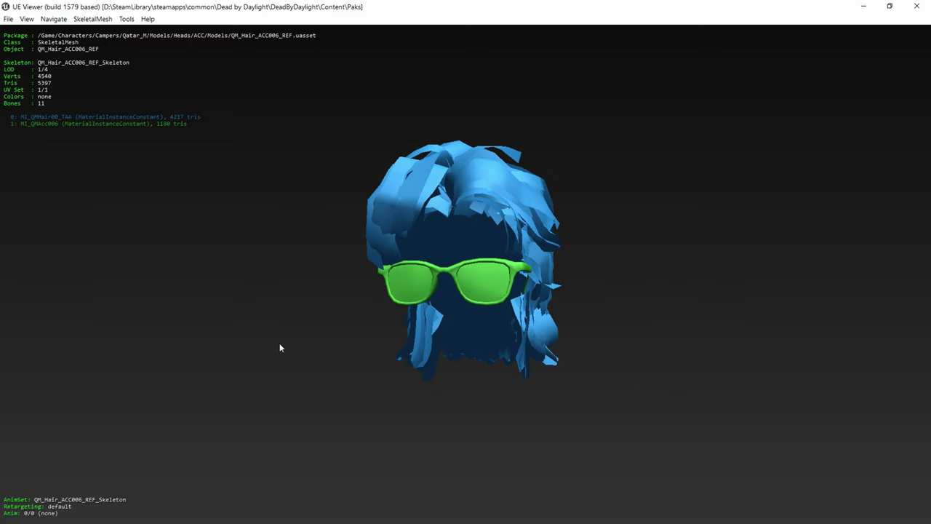
{"action": "left_click", "coordinate": [16, 115]}
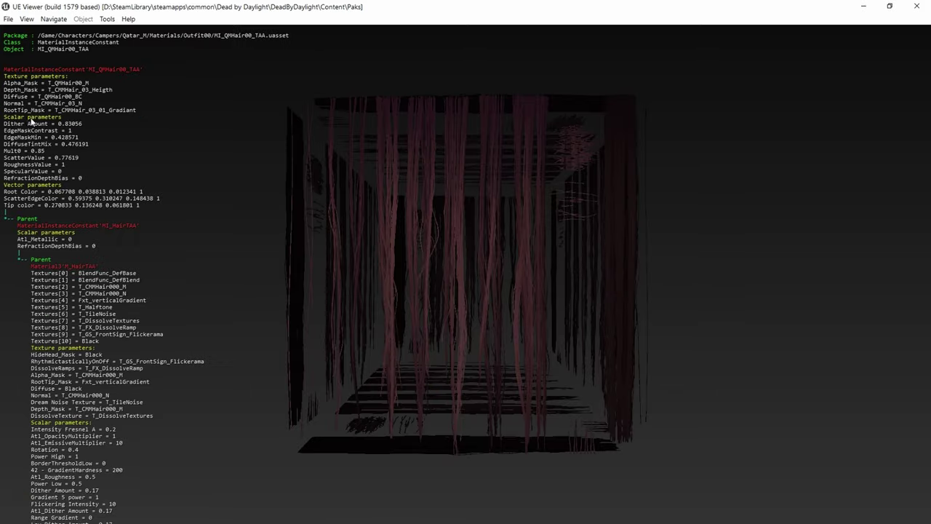
{"action": "left_click", "coordinate": [86, 144]}
{"action": "key", "text": "m"}
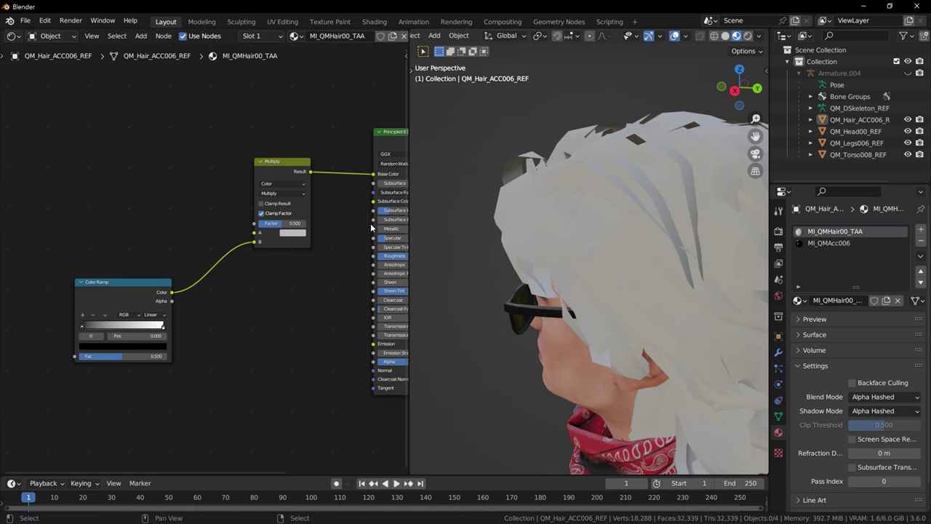
Switch to Blender and set the hair's Principled BSDF to Roughness 1 and Specular 0.1.
{"action": "scroll", "coordinate": [236, 283], "scroll_direction": "up", "scroll_amount": 4}
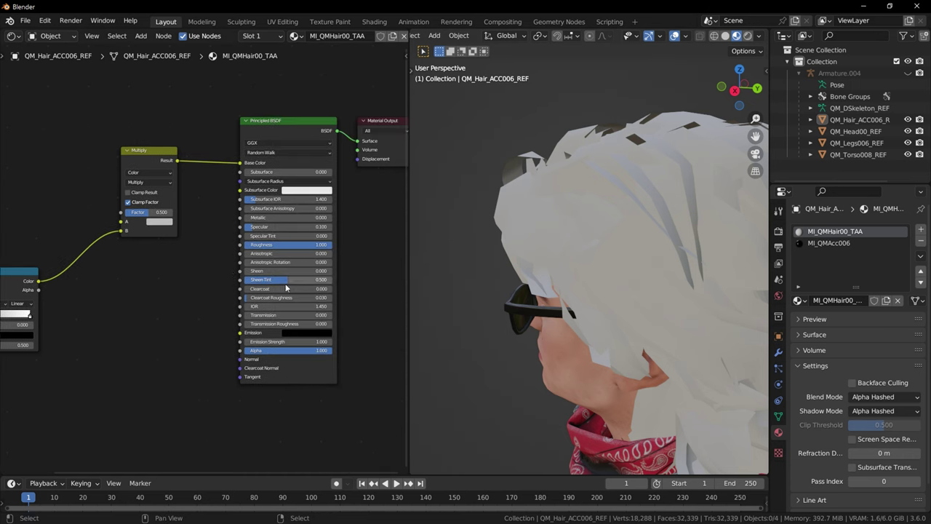
{"action": "scroll", "coordinate": [237, 282], "scroll_direction": "up", "scroll_amount": 2}
{"action": "left_click_drag", "start_coordinate": [270, 245], "coordinate": [163, 219]}
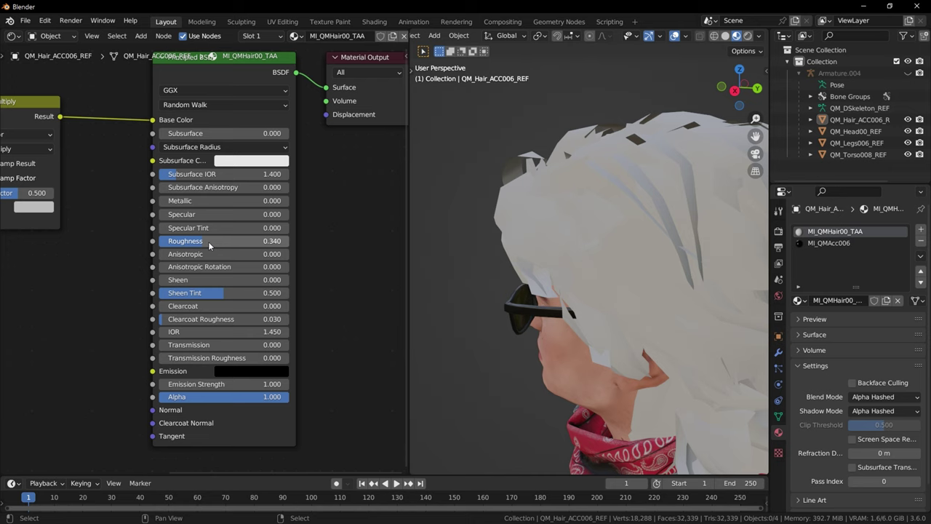
{"action": "left_click_drag", "start_coordinate": [209, 244], "coordinate": [276, 244]}
{"action": "middle_click_drag", "start_coordinate": [502, 284], "coordinate": [352, 256]}
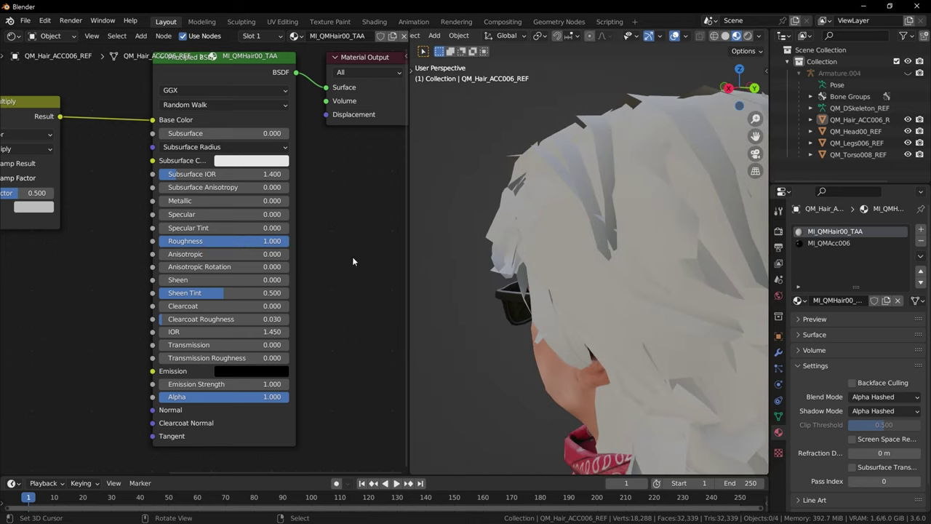
{"action": "left_click", "coordinate": [193, 215]}
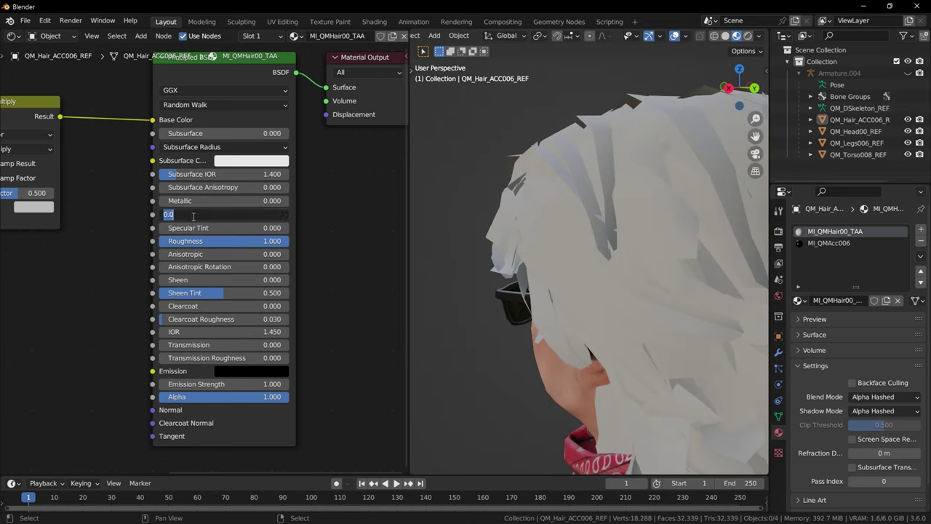
{"action": "type", "text": ".1"}
{"action": "key", "text": "Return"}
{"action": "scroll", "coordinate": [197, 211], "scroll_direction": "down", "scroll_amount": 2}
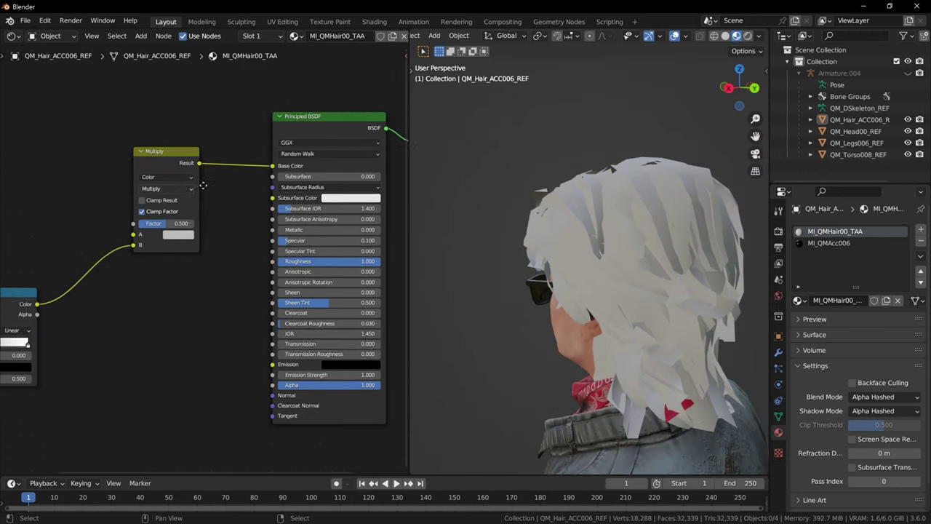
Rearrange the Multiply and Color Ramp nodes so there is more space ahead of the hair's Principled BSDF.
{"action": "middle_click_drag", "start_coordinate": [193, 205], "coordinate": [235, 196]}
{"action": "middle_click_drag", "start_coordinate": [169, 227], "coordinate": [189, 223]}
{"action": "left_click", "coordinate": [235, 155]}
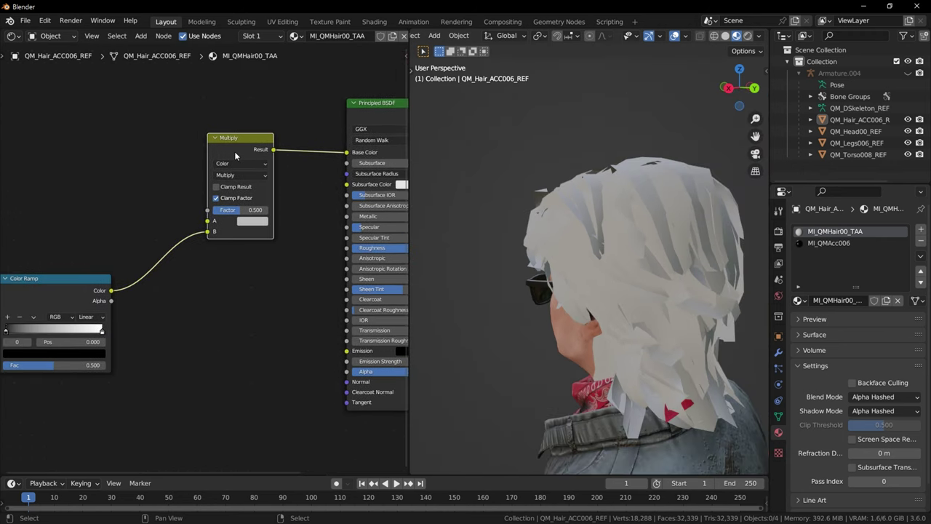
{"action": "middle_click_drag", "start_coordinate": [248, 155], "coordinate": [223, 160]}
{"action": "left_click_drag", "start_coordinate": [224, 160], "coordinate": [246, 153]}
{"action": "middle_click_drag", "start_coordinate": [137, 223], "coordinate": [168, 206]}
{"action": "left_click_drag", "start_coordinate": [69, 275], "coordinate": [64, 252]}
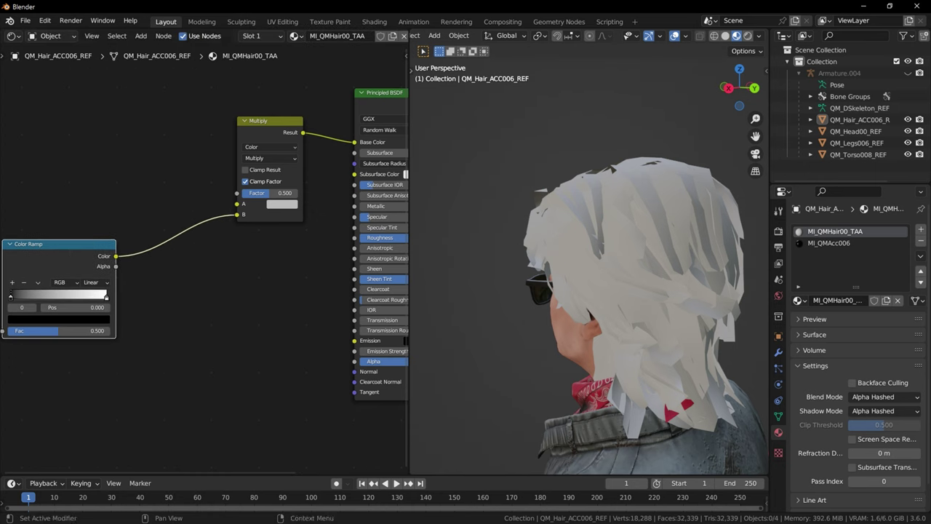
Switch to UE Viewer and examine the hair material's RootTip_Mask texture, T_CMMHair_03_01_Gradiant.
{"action": "key", "text": "alt+Tab"}
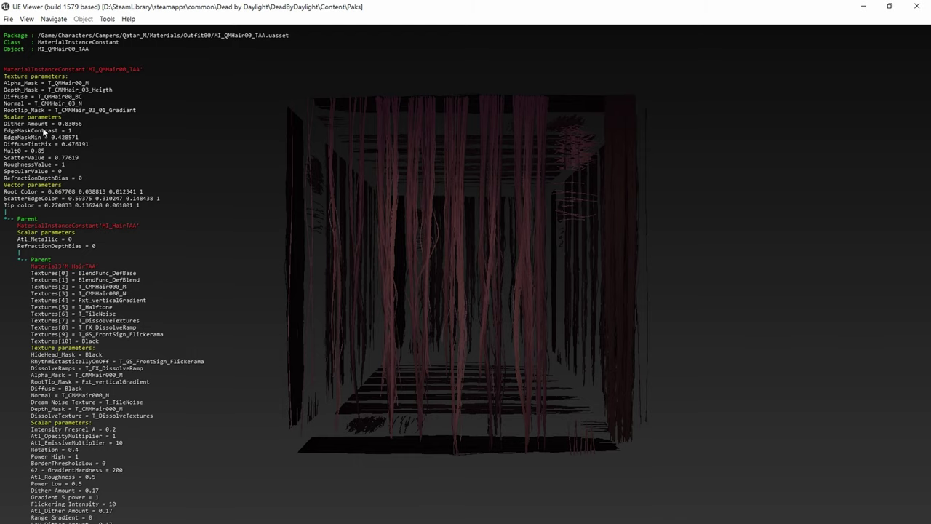
{"action": "left_click", "coordinate": [98, 111]}
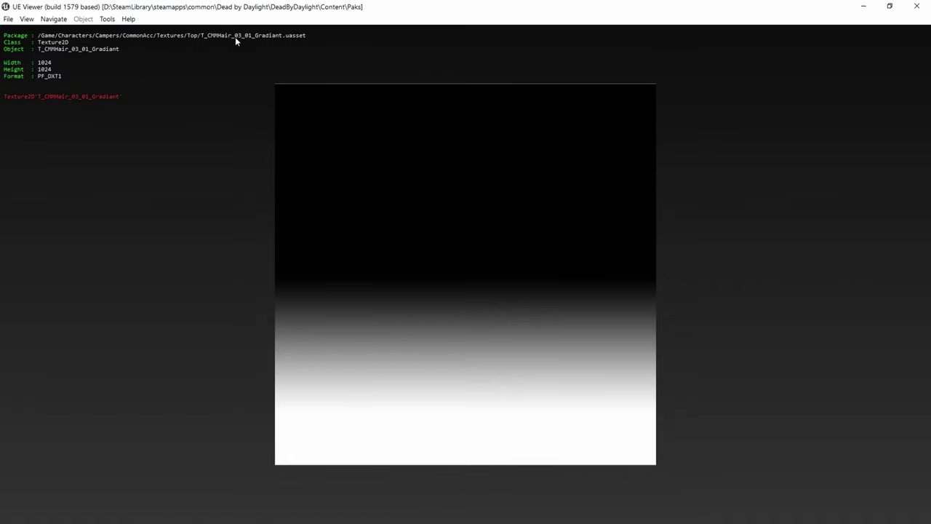
{"action": "key", "text": "Escape"}
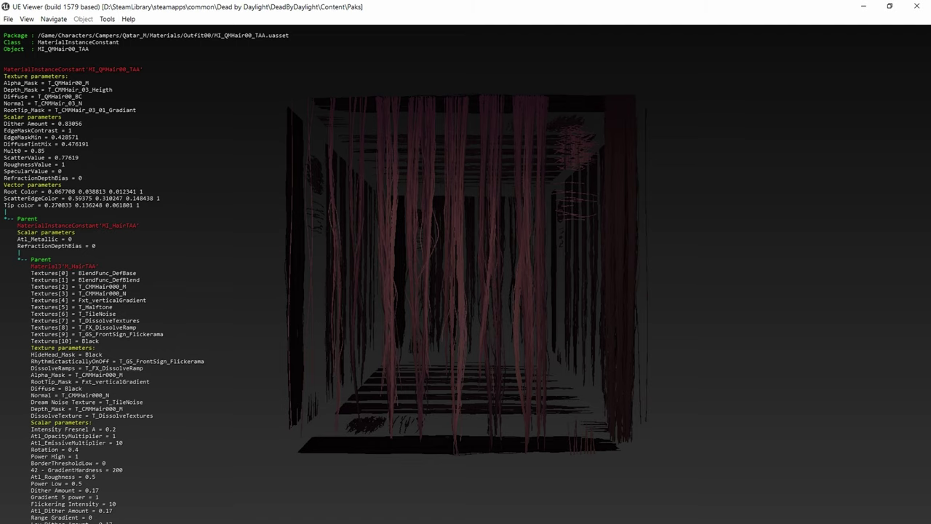
Bring T_QMHair00_BC.tga from File Explorer into Blender's hair material and connect its Color output to the Multiply node's A input.
{"action": "left_click_drag", "start_coordinate": [930, 139], "coordinate": [441, 57]}
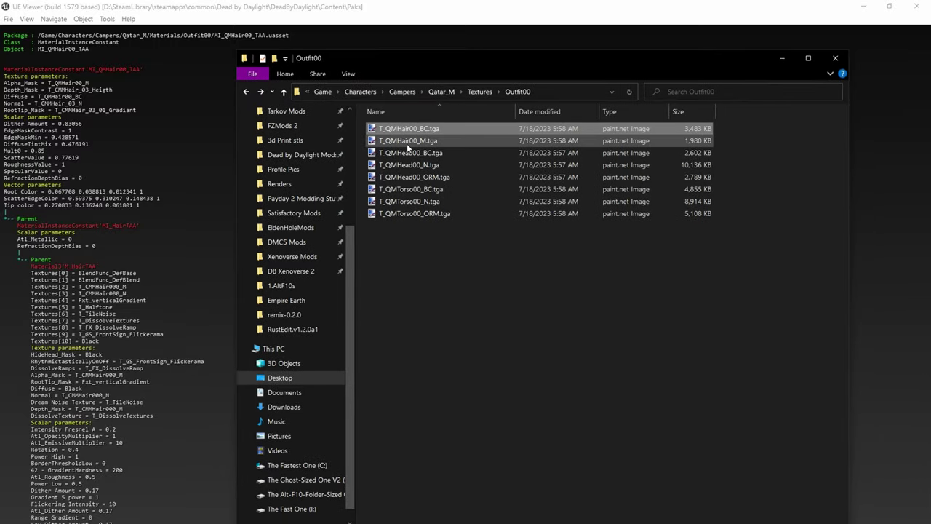
{"action": "left_click_drag", "start_coordinate": [439, 58], "coordinate": [930, 114]}
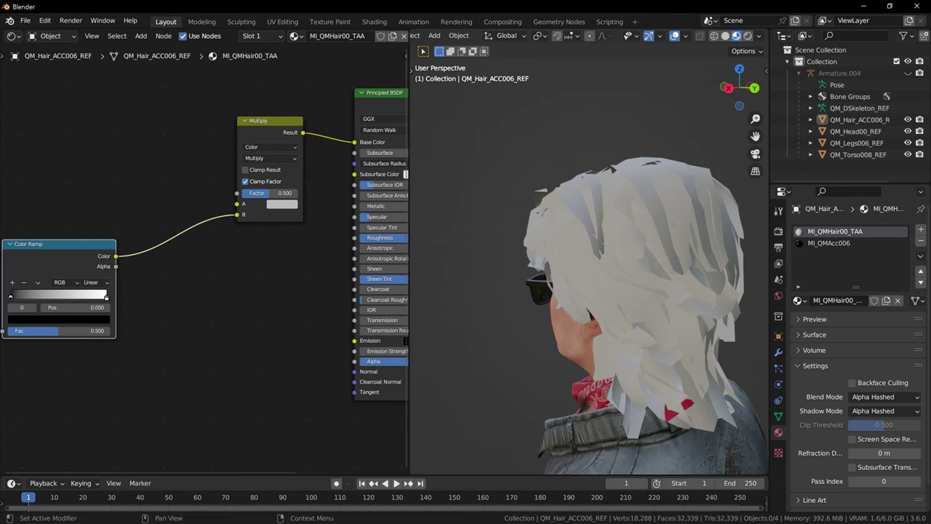
{"action": "left_click_drag", "start_coordinate": [2, 85], "coordinate": [38, 127]}
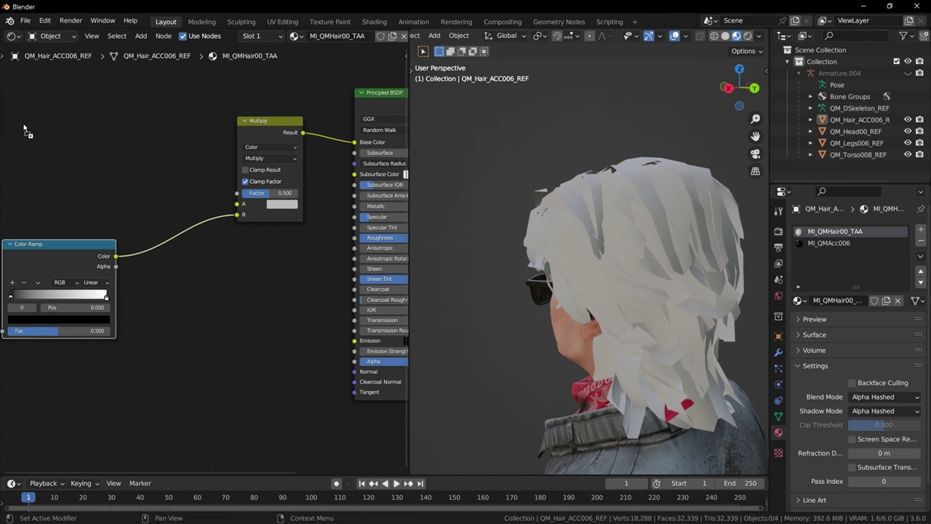
{"action": "middle_click_drag", "start_coordinate": [50, 111], "coordinate": [113, 115]}
{"action": "left_click_drag", "start_coordinate": [110, 125], "coordinate": [94, 93]}
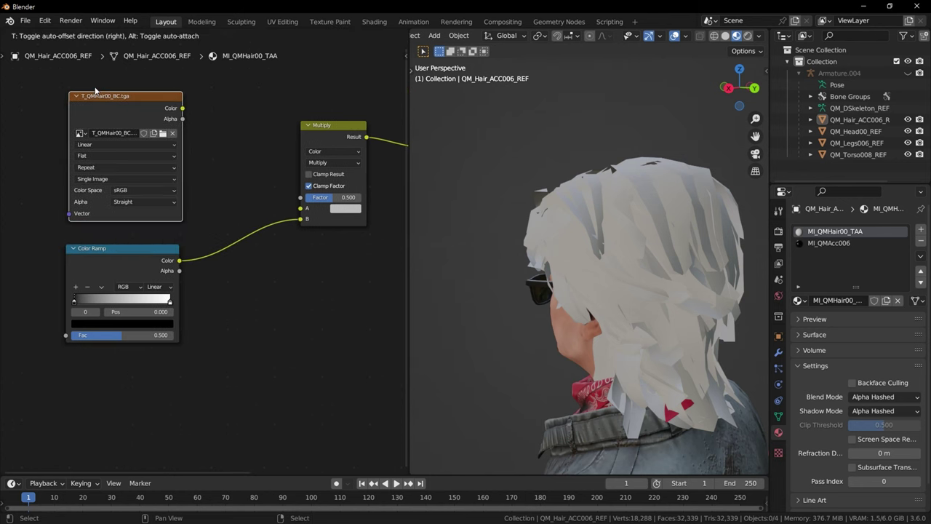
{"action": "left_click_drag", "start_coordinate": [181, 109], "coordinate": [300, 208]}
{"action": "middle_click_drag", "start_coordinate": [300, 208], "coordinate": [261, 198]}
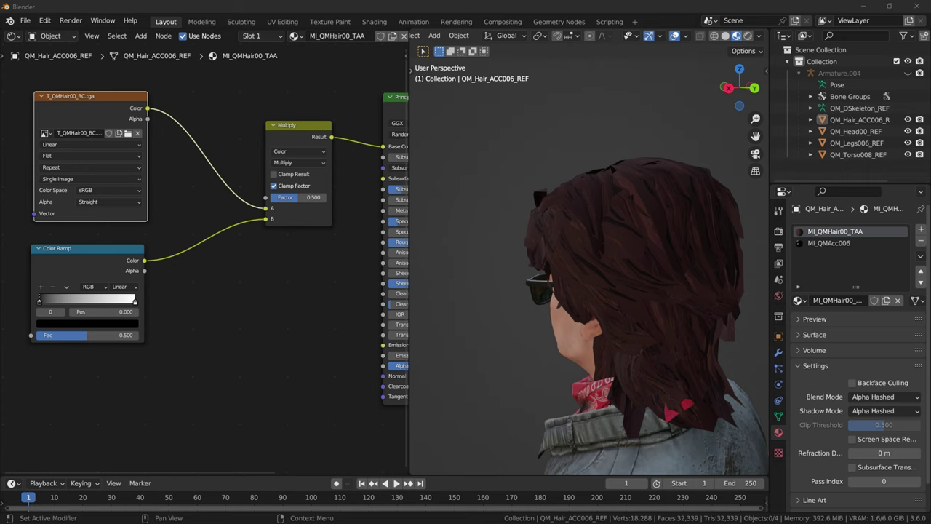
{"action": "middle_click_drag", "start_coordinate": [187, 214], "coordinate": [193, 214]}
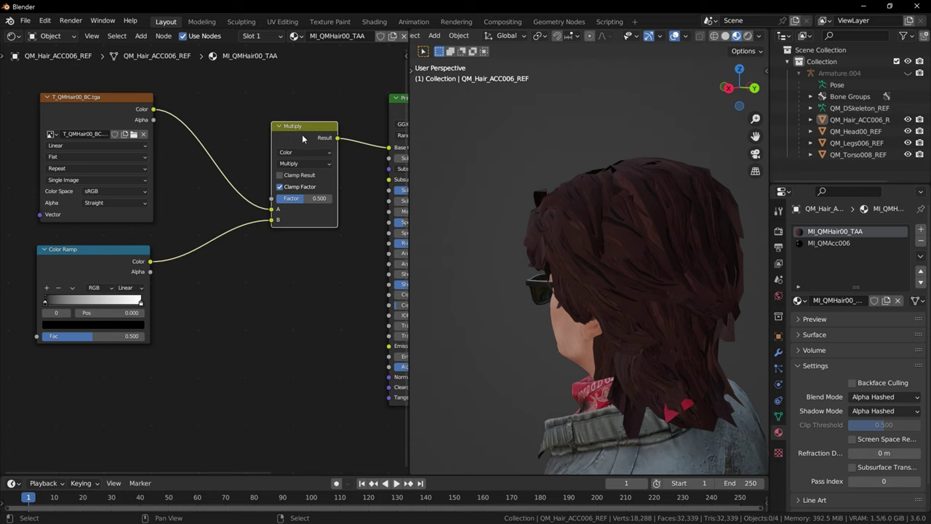
Duplicate the Multiply node, insert the copy after the base color texture, and move the Color Ramp's link to the copy's B input.
{"action": "middle_click_drag", "start_coordinate": [300, 138], "coordinate": [315, 136]}
{"action": "key", "text": "shift+d"}
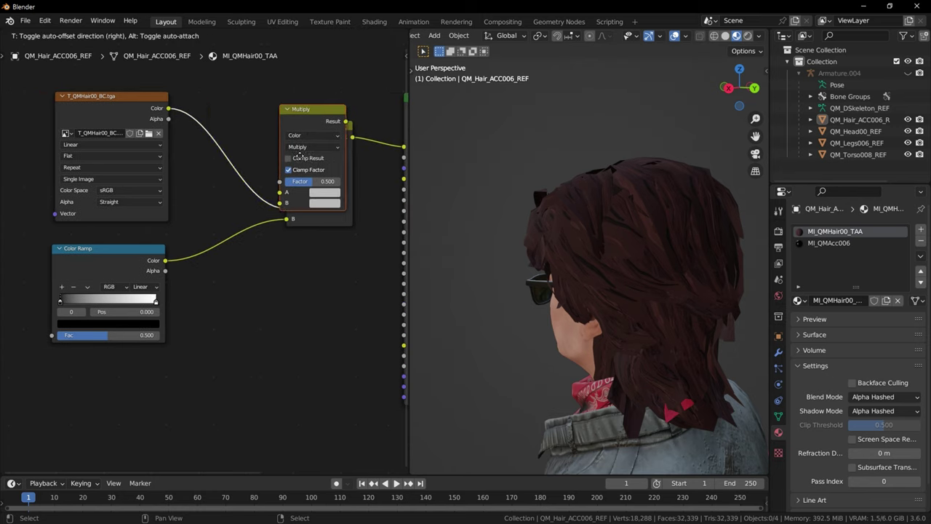
{"action": "left_click", "coordinate": [235, 125]}
{"action": "left_click_drag", "start_coordinate": [165, 261], "coordinate": [219, 199]}
{"action": "left_click_drag", "start_coordinate": [311, 219], "coordinate": [283, 243]}
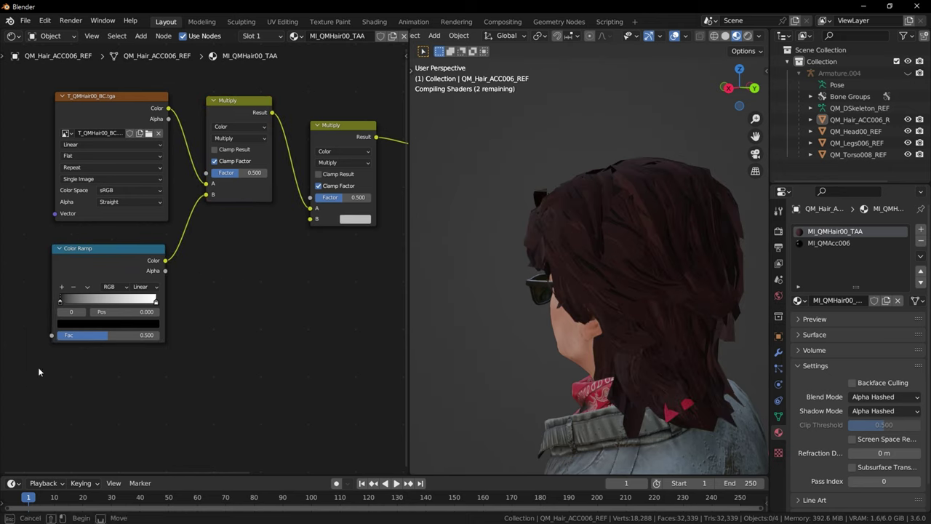
Space the texture, Color Ramp and first Multiply nodes further apart, and set the last Multiply node's Factor to 1.
{"action": "left_click_drag", "start_coordinate": [4, 140], "coordinate": [158, 345]}
{"action": "key", "text": "g"}
{"action": "left_click", "coordinate": [79, 298]}
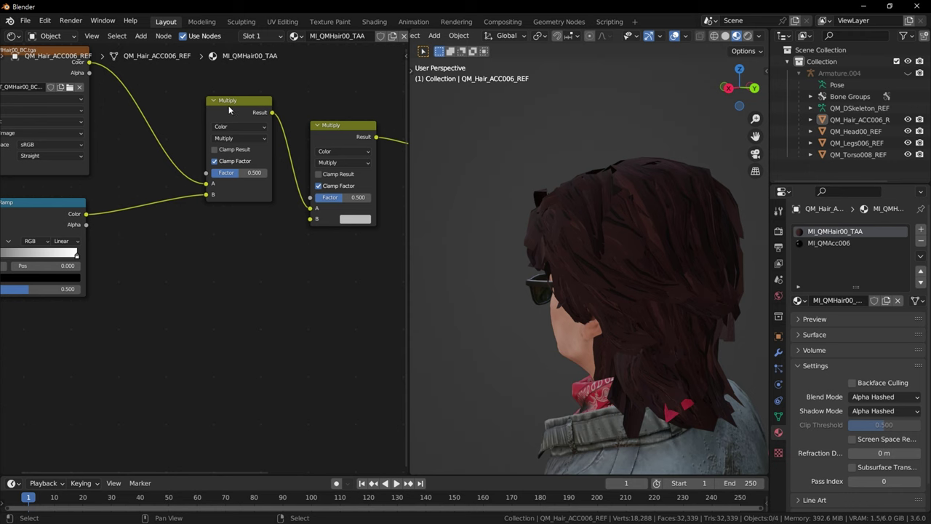
{"action": "middle_click_drag", "start_coordinate": [231, 108], "coordinate": [216, 132]}
{"action": "left_click_drag", "start_coordinate": [217, 128], "coordinate": [191, 124]}
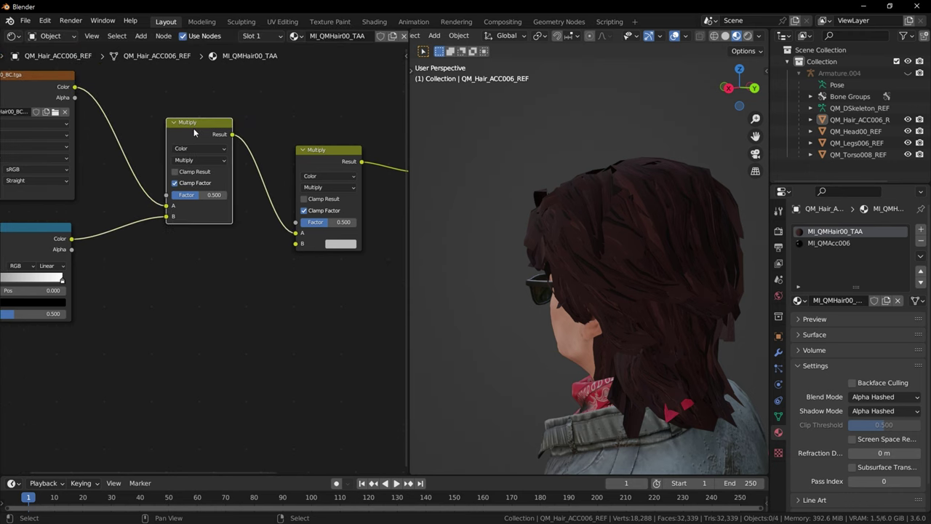
{"action": "middle_click_drag", "start_coordinate": [334, 152], "coordinate": [285, 155]}
{"action": "left_click", "coordinate": [285, 154]}
{"action": "left_click_drag", "start_coordinate": [281, 223], "coordinate": [313, 224]}
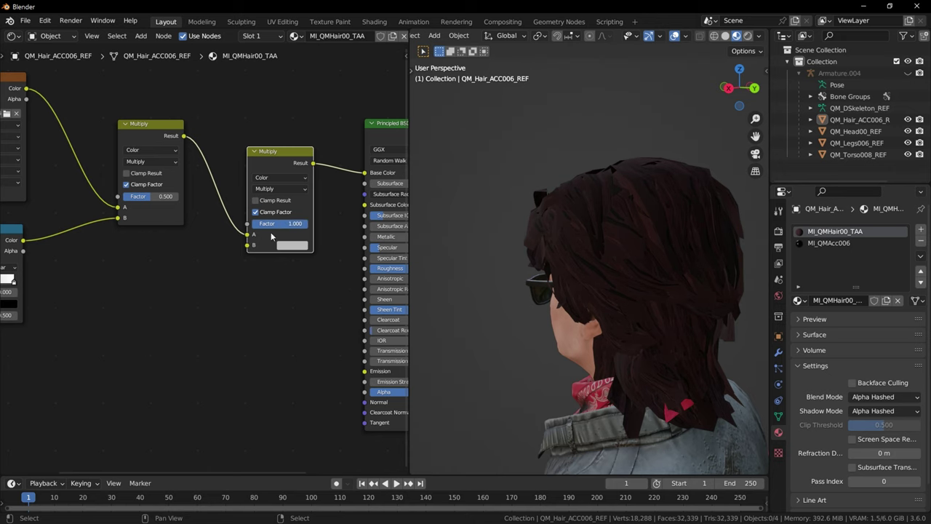
Add a Value node connected to the first Multiply node's Factor and set it to 0.5.
{"action": "mouse_move", "coordinate": [137, 251]}
{"action": "middle_mouse_down"}
{"action": "mouse_move", "coordinate": [206, 245]}
{"action": "mouse_move", "coordinate": [217, 209]}
{"action": "mouse_move", "coordinate": [274, 297]}
{"action": "middle_mouse_up"}
{"action": "left_click_drag", "start_coordinate": [260, 296], "coordinate": [195, 127]}
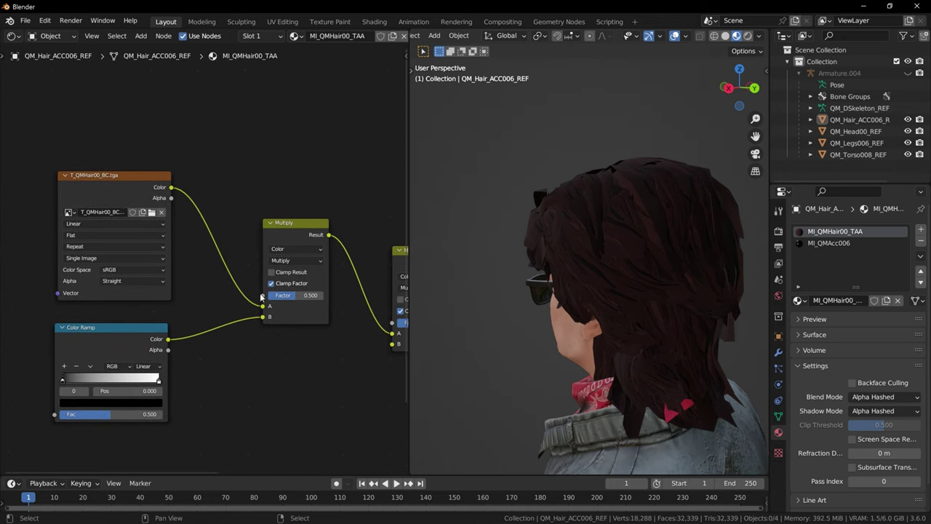
{"action": "left_click_drag", "start_coordinate": [261, 294], "coordinate": [183, 108]}
{"action": "type", "text": "val"}
{"action": "key", "text": "Return"}
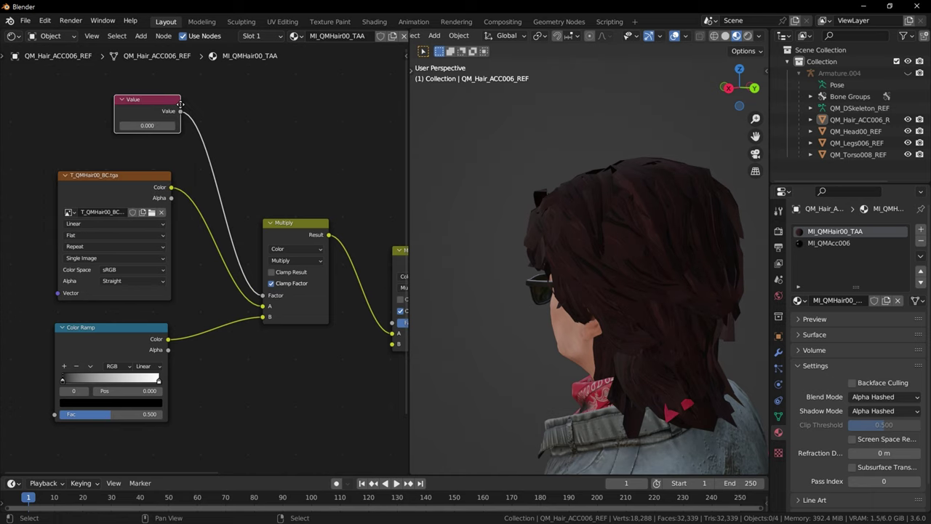
{"action": "left_click", "coordinate": [157, 120]}
{"action": "left_click", "coordinate": [131, 140]}
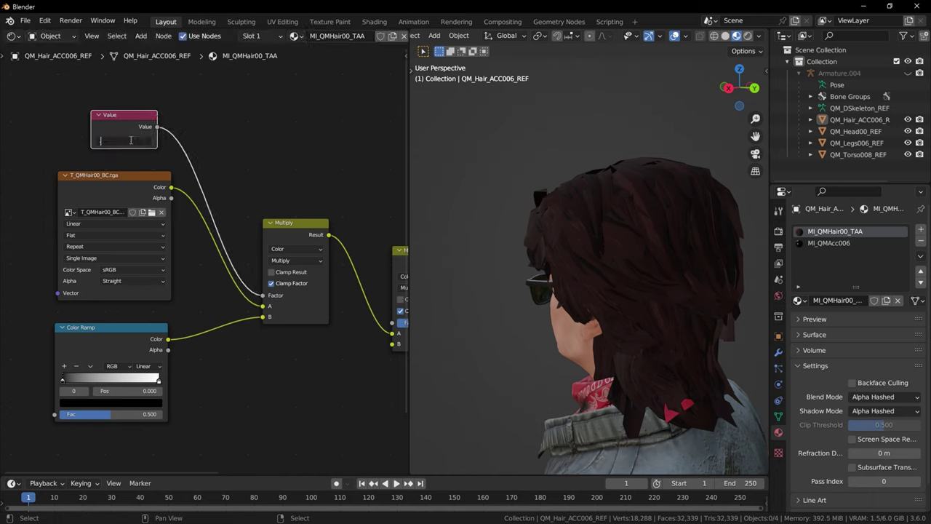
{"action": "type", "text": ".5"}
{"action": "key", "text": "Return"}
Insert an Invert Color node between the Value node and the Multiply Factor, and shift the Color Ramp node slightly.
{"action": "key", "text": "F3"}
{"action": "type", "text": "invert"}
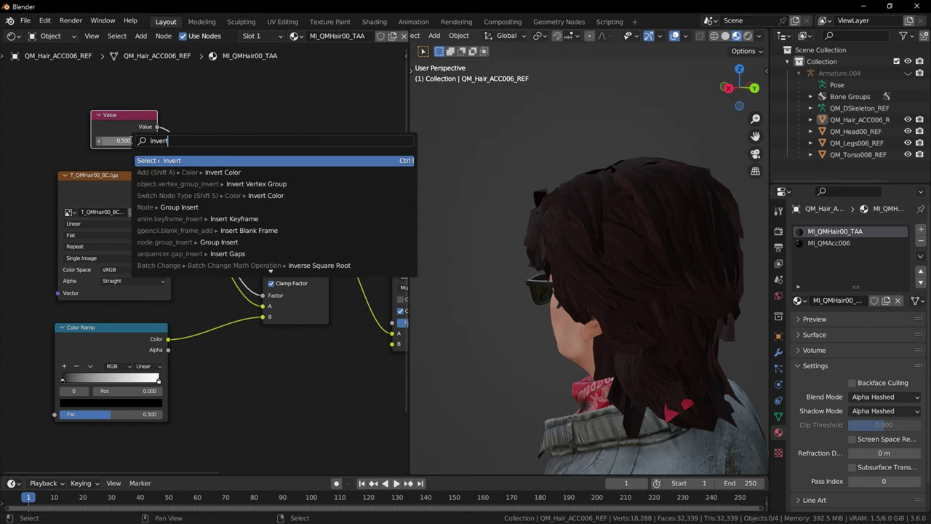
{"action": "key", "text": "Down"}
{"action": "key", "text": "Return"}
{"action": "left_click", "coordinate": [198, 133]}
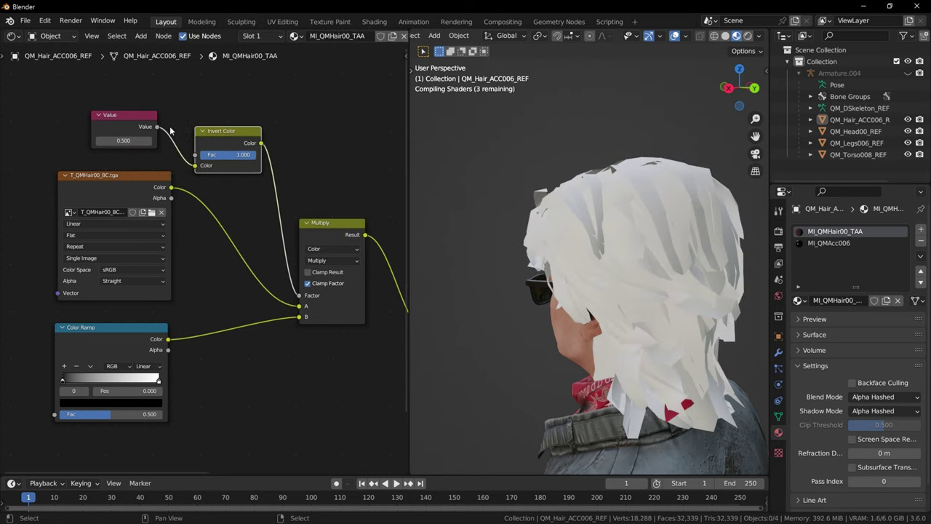
{"action": "middle_click_drag", "start_coordinate": [198, 133], "coordinate": [179, 114]}
{"action": "middle_click_drag", "start_coordinate": [183, 169], "coordinate": [198, 151]}
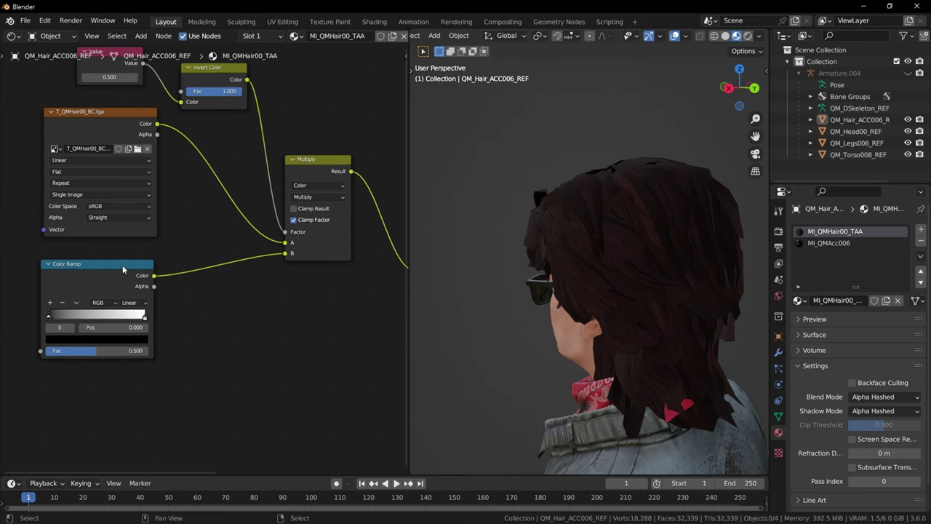
{"action": "left_click_drag", "start_coordinate": [124, 264], "coordinate": [155, 270]}
{"action": "scroll", "coordinate": [291, 349], "scroll_direction": "down", "scroll_amount": 3}
{"action": "middle_click_drag", "start_coordinate": [393, 417], "coordinate": [247, 314]}
{"action": "scroll", "coordinate": [260, 339], "scroll_direction": "down", "scroll_amount": 2}
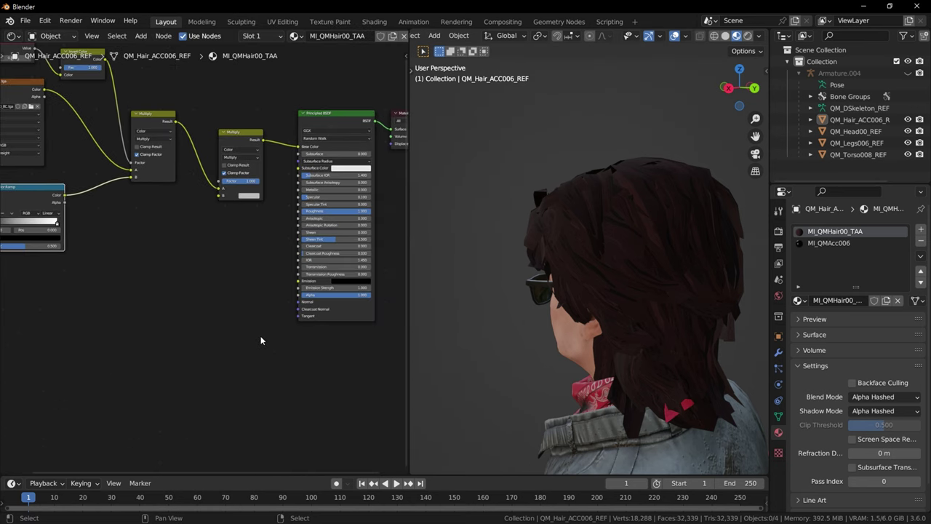
{"action": "key", "text": "ctrl+v"}
{"action": "key", "text": "Delete"}
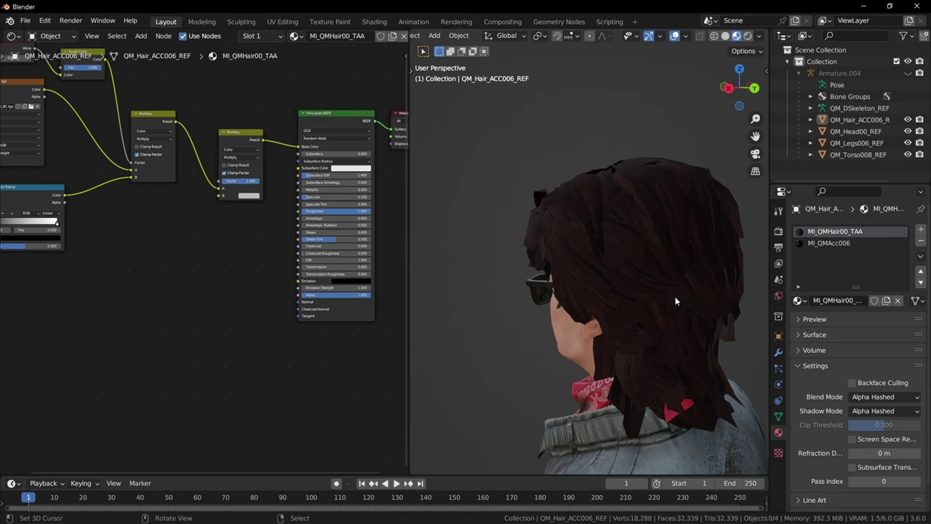
Copy the normal texture, RGB Curves and Normal Map nodes from MI_QMAcc006 into MI_QMHair00_TAA and connect Normal to the Principled BSDF.
{"action": "left_click", "coordinate": [835, 243]}
{"action": "scroll", "coordinate": [166, 320], "scroll_direction": "down", "scroll_amount": 3}
{"action": "middle_click_drag", "start_coordinate": [164, 324], "coordinate": [184, 321]}
{"action": "left_click_drag", "start_coordinate": [274, 341], "coordinate": [186, 253]}
{"action": "left_click_drag", "start_coordinate": [269, 370], "coordinate": [96, 240]}
{"action": "left_click", "coordinate": [836, 231]}
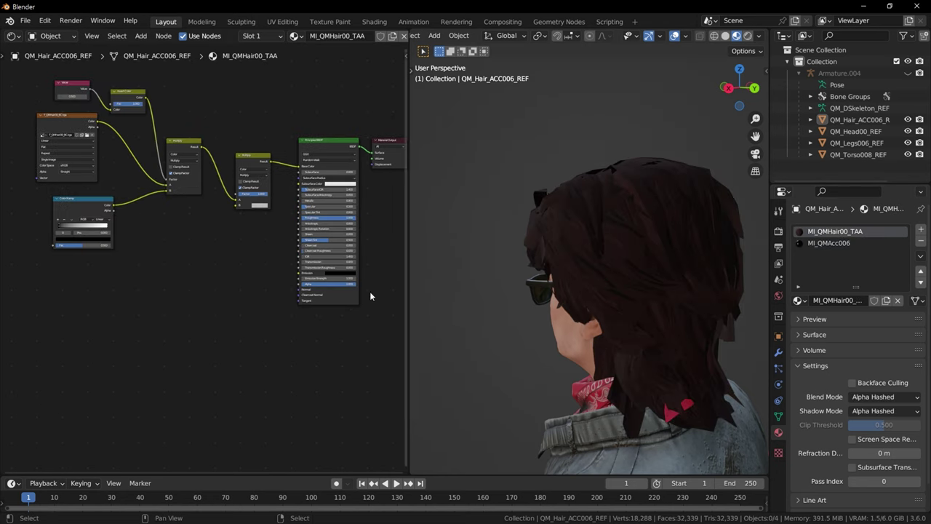
{"action": "key", "text": "g"}
{"action": "left_click", "coordinate": [158, 311]}
{"action": "left_click", "coordinate": [198, 258]}
{"action": "scroll", "coordinate": [201, 260], "scroll_direction": "up", "scroll_amount": 4}
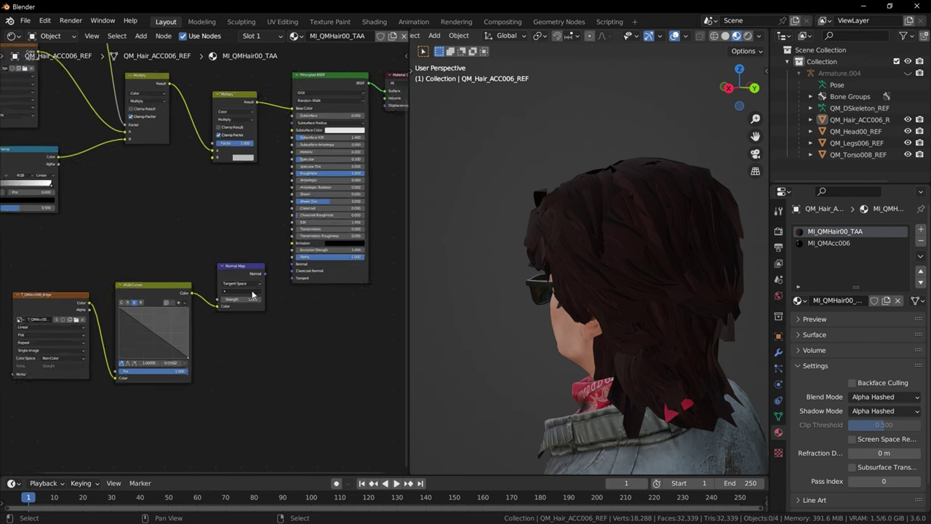
{"action": "middle_click_drag", "start_coordinate": [256, 293], "coordinate": [235, 290]}
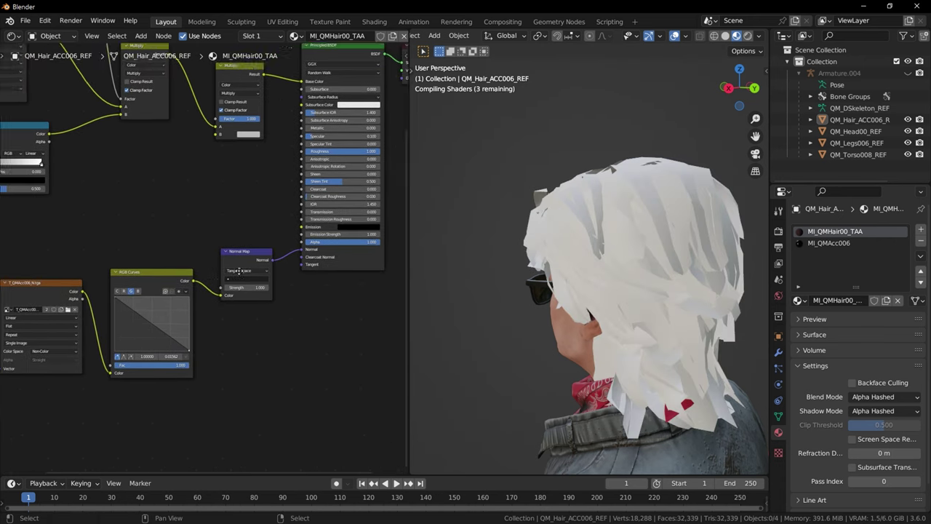
Examine the copied normal texture's color space and the RGB Curves and Normal Map nodes in the hair material.
{"action": "scroll", "coordinate": [62, 276], "scroll_direction": "up", "scroll_amount": 3}
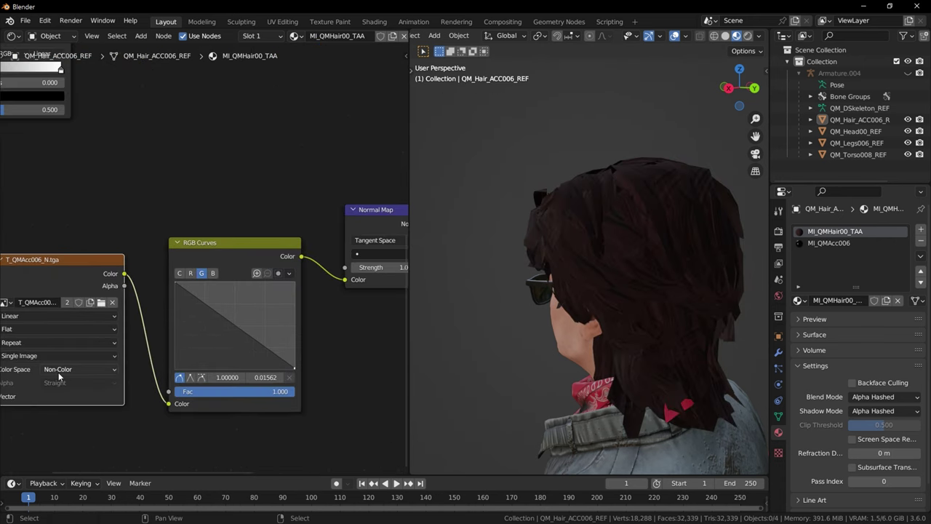
{"action": "scroll", "coordinate": [236, 253], "scroll_direction": "up", "scroll_amount": 1}
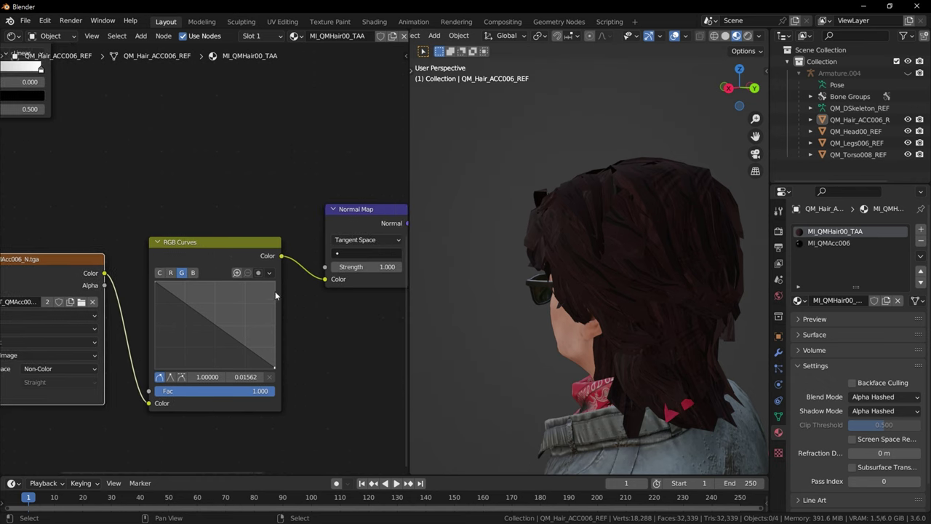
{"action": "middle_click_drag", "start_coordinate": [356, 227], "coordinate": [226, 256]}
{"action": "scroll", "coordinate": [250, 264], "scroll_direction": "down", "scroll_amount": 3}
{"action": "scroll", "coordinate": [224, 258], "scroll_direction": "down", "scroll_amount": 3}
{"action": "middle_click_drag", "start_coordinate": [123, 251], "coordinate": [155, 254]}
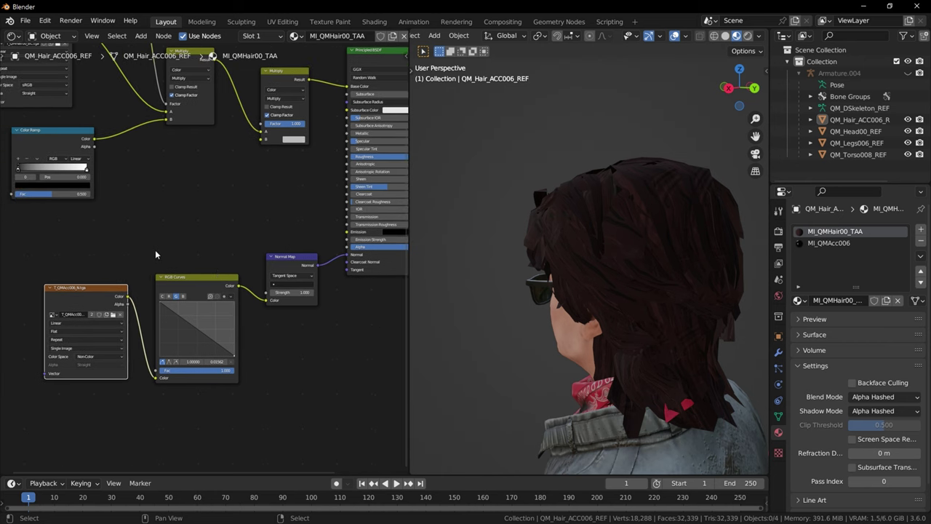
{"action": "scroll", "coordinate": [229, 259], "scroll_direction": "up", "scroll_amount": 1}
{"action": "scroll", "coordinate": [223, 256], "scroll_direction": "up", "scroll_amount": 1}
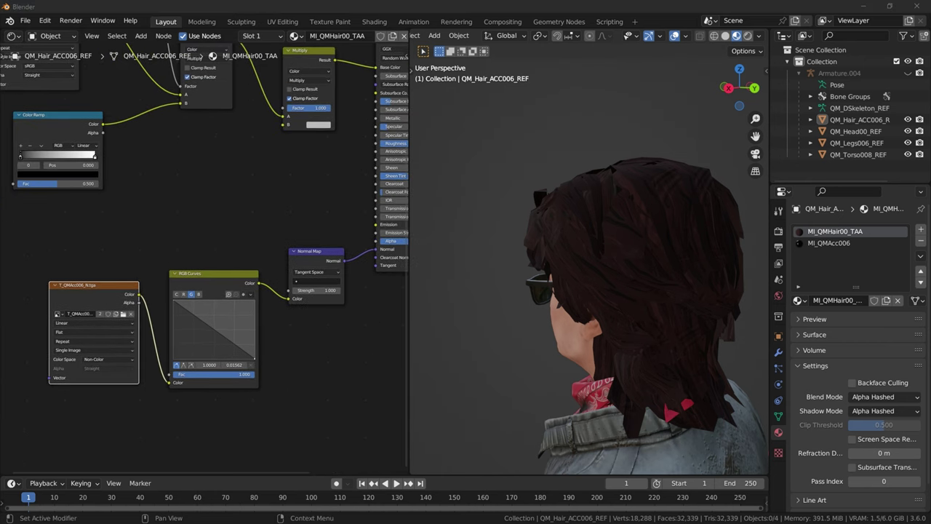
Bring T_QMHair00_M.tga into the hair material and connect its Color output to the Principled BSDF's Alpha input.
{"action": "left_click_drag", "start_coordinate": [929, 91], "coordinate": [222, 189]}
{"action": "middle_click_drag", "start_coordinate": [266, 195], "coordinate": [186, 200]}
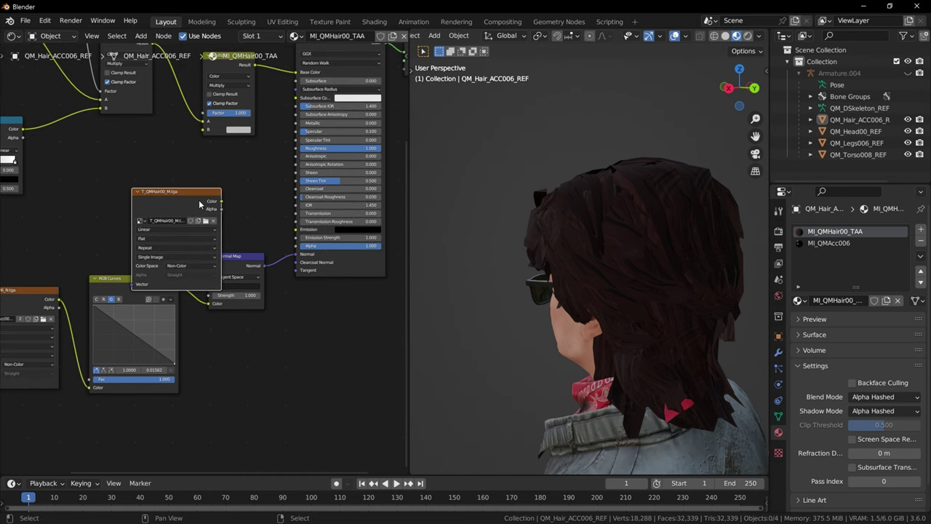
{"action": "left_click_drag", "start_coordinate": [196, 202], "coordinate": [297, 246]}
{"action": "scroll", "coordinate": [206, 150], "scroll_direction": "up", "scroll_amount": 2}
{"action": "middle_click_drag", "start_coordinate": [290, 228], "coordinate": [272, 231]}
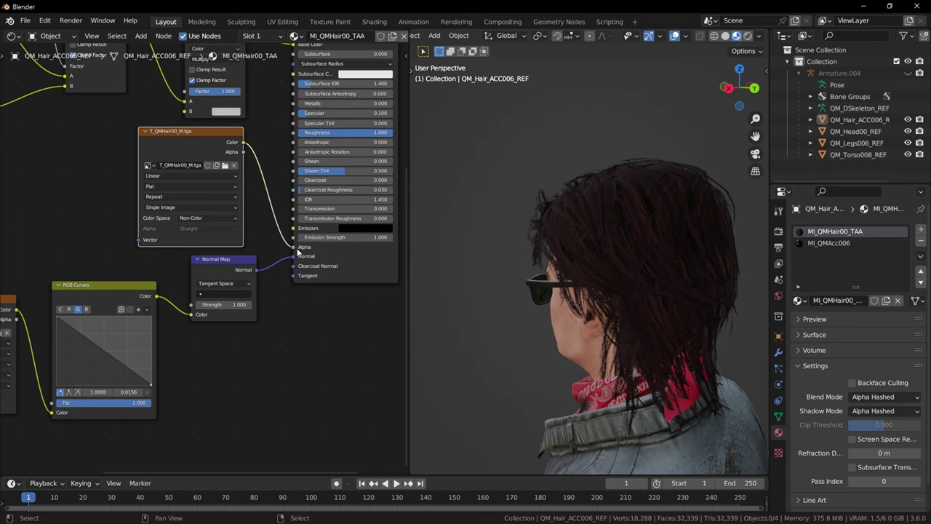
Try Alpha Clip as the hair material's Blend Mode, and set it back to Alpha Hashed.
{"action": "middle_click_drag", "start_coordinate": [542, 287], "coordinate": [571, 294]}
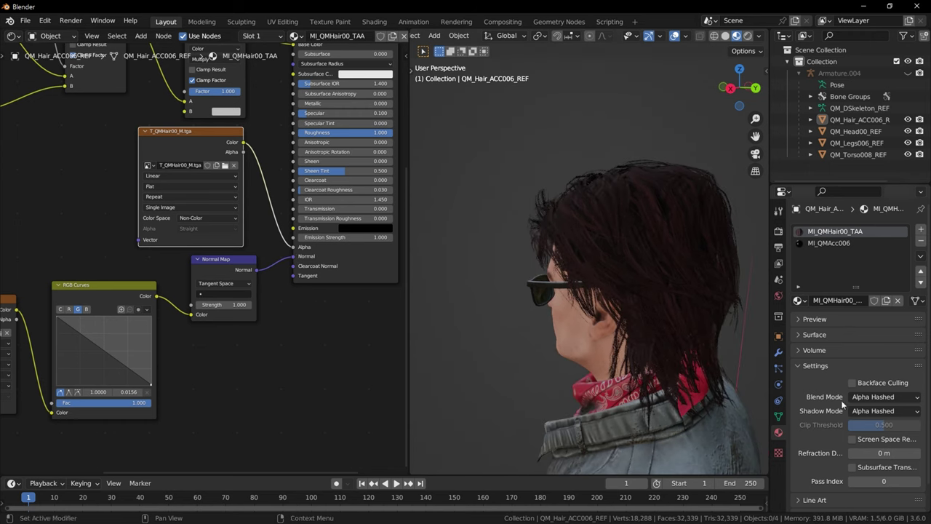
{"action": "middle_click_drag", "start_coordinate": [600, 338], "coordinate": [684, 349]}
{"action": "left_click", "coordinate": [873, 396]}
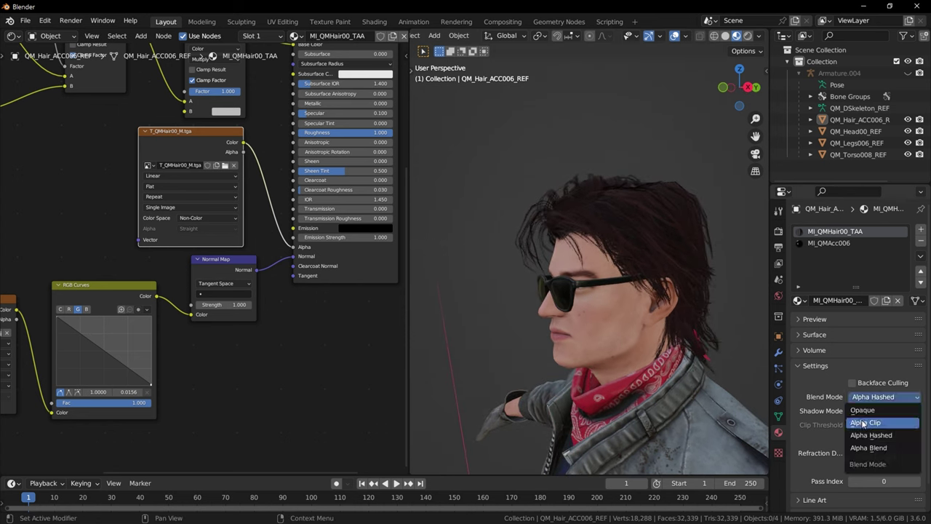
{"action": "left_click", "coordinate": [869, 420]}
{"action": "left_click", "coordinate": [858, 397]}
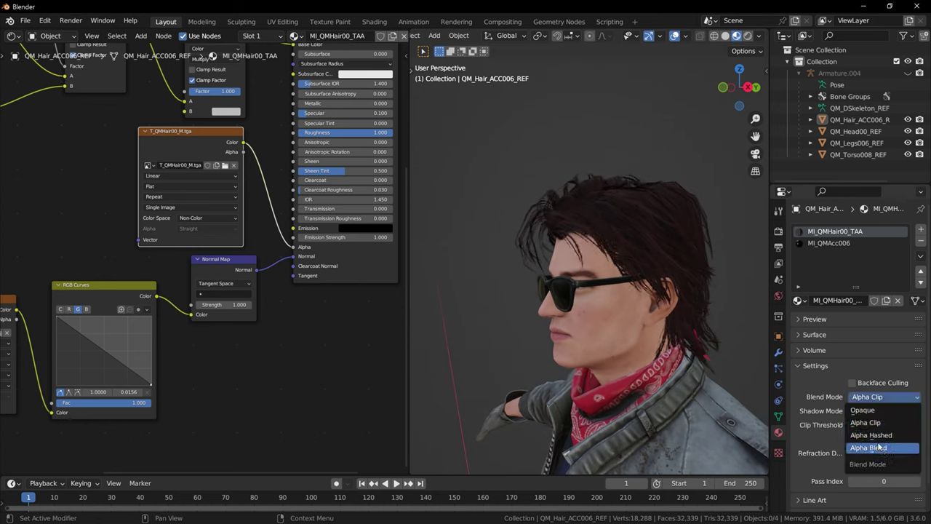
{"action": "left_click", "coordinate": [880, 436]}
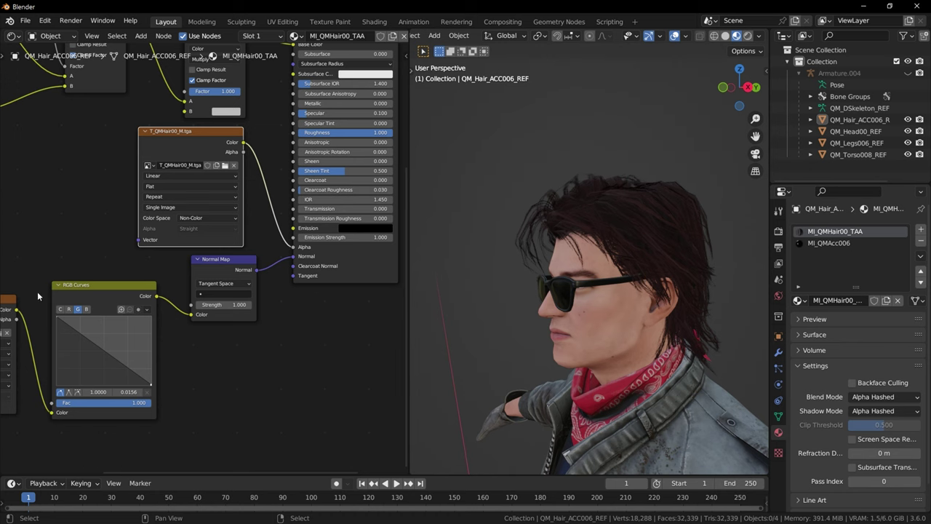
Open an image replacement for the hair's normal texture node and browse to the Campers\CommonAcc\Textures\Top folder.
{"action": "middle_click_drag", "start_coordinate": [68, 296], "coordinate": [107, 292]}
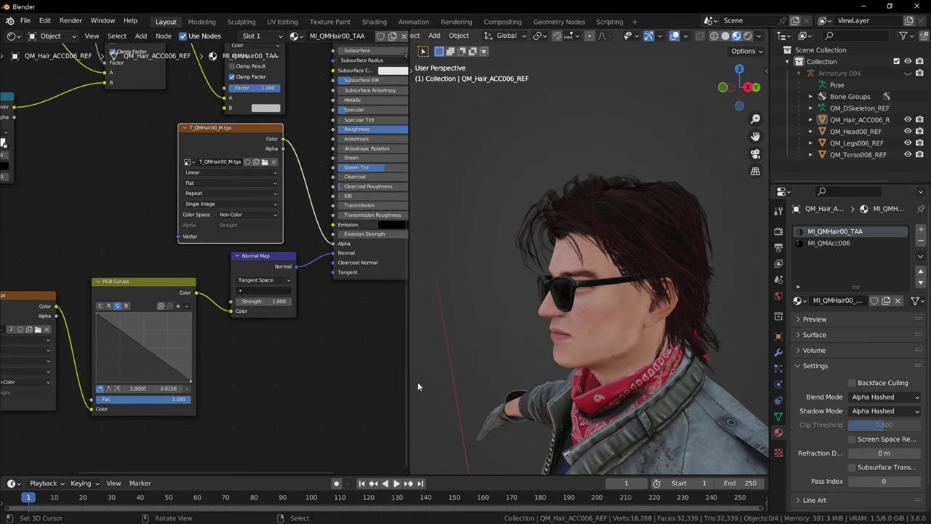
{"action": "middle_click_drag", "start_coordinate": [67, 329], "coordinate": [229, 270]}
{"action": "scroll", "coordinate": [215, 268], "scroll_direction": "up", "scroll_amount": 6}
{"action": "left_click", "coordinate": [197, 275]}
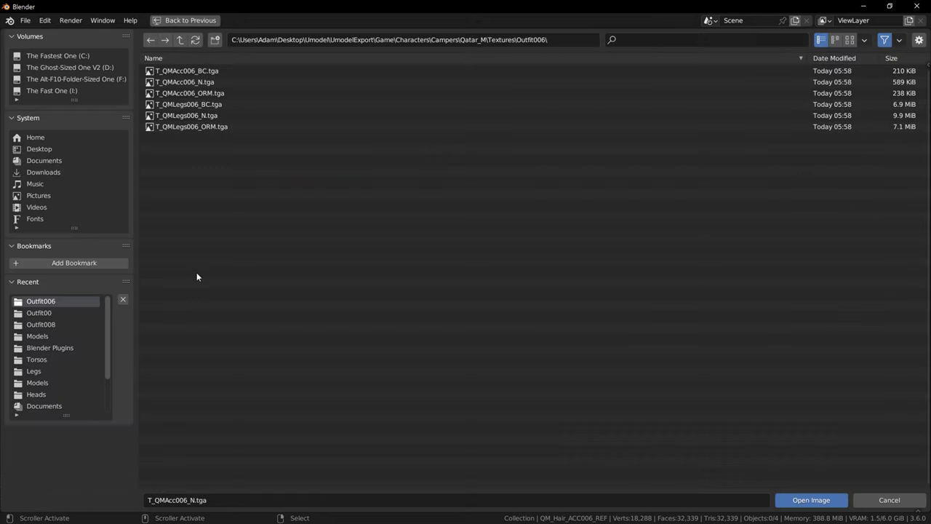
{"action": "left_click", "coordinate": [59, 312]}
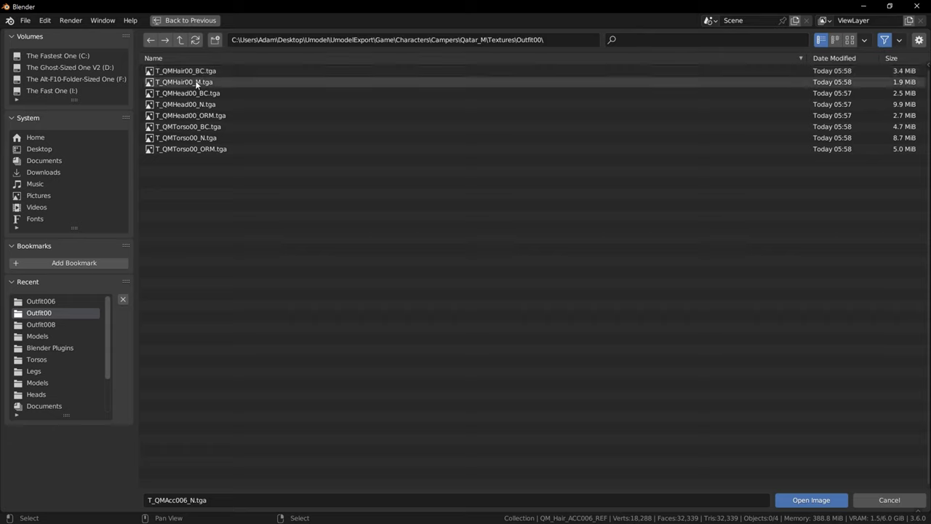
{"action": "left_click", "coordinate": [182, 40]}
{"action": "left_click", "coordinate": [181, 40]}
{"action": "left_click", "coordinate": [183, 40]}
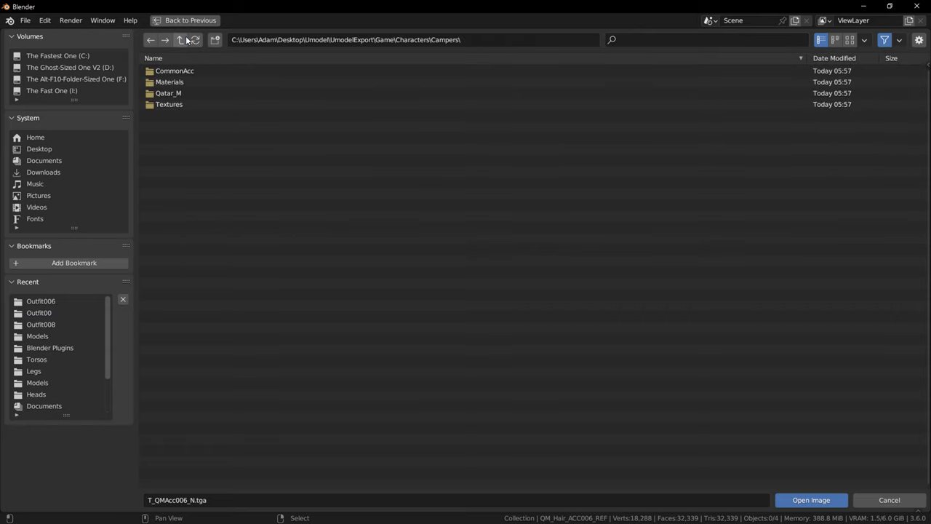
{"action": "left_click", "coordinate": [179, 72]}
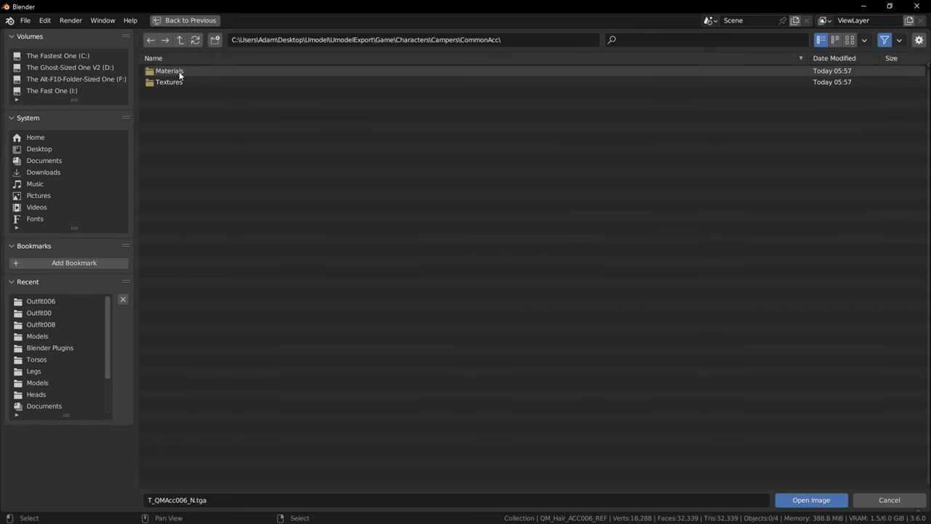
{"action": "left_click", "coordinate": [164, 83]}
{"action": "left_click", "coordinate": [174, 70]}
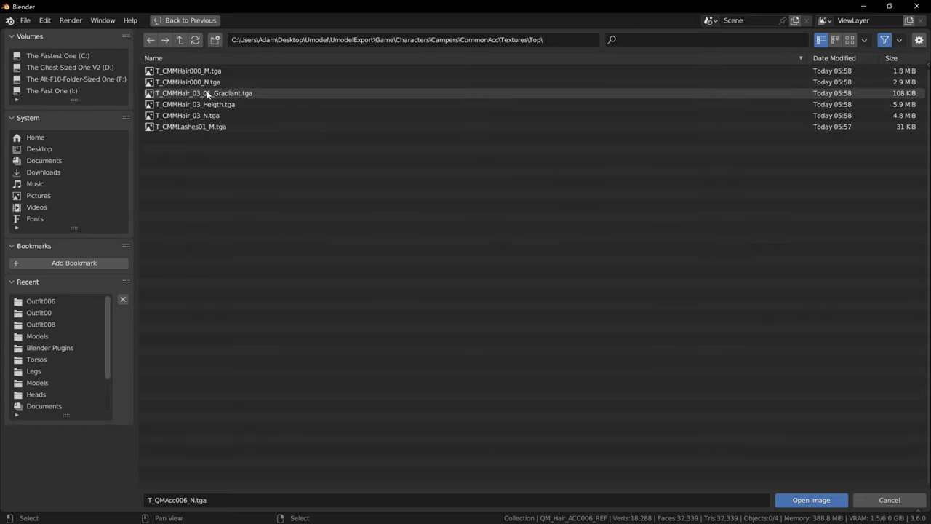
Check the hair material's Normal texture name in UE Viewer and load T_CMMHair_03_N.tga into the normal texture node.
{"action": "left_click", "coordinate": [184, 115]}
{"action": "left_click", "coordinate": [189, 104]}
{"action": "left_click", "coordinate": [194, 93]}
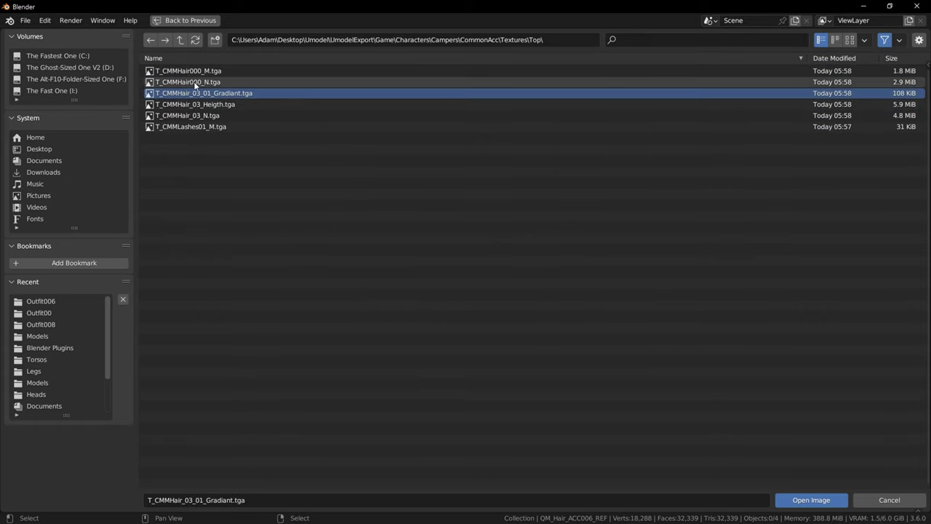
{"action": "left_click", "coordinate": [189, 82]}
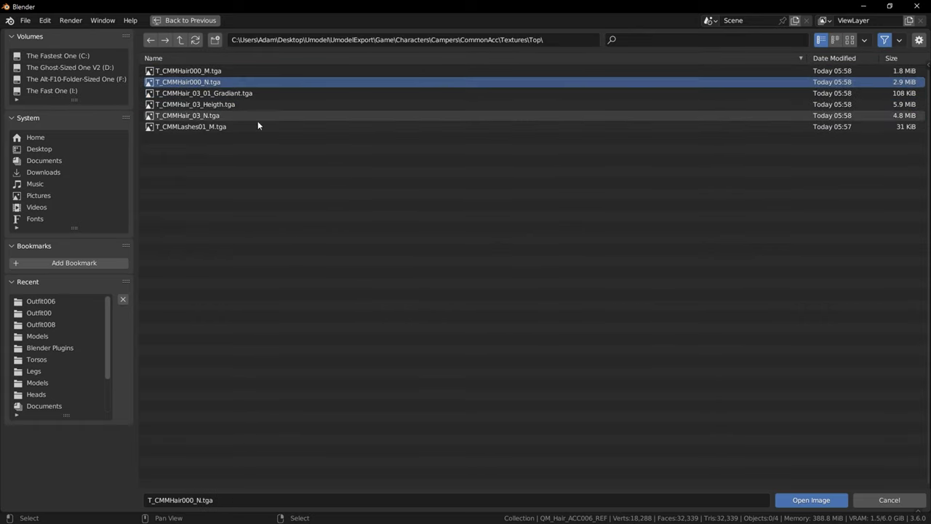
{"action": "key", "text": "alt+Tab"}
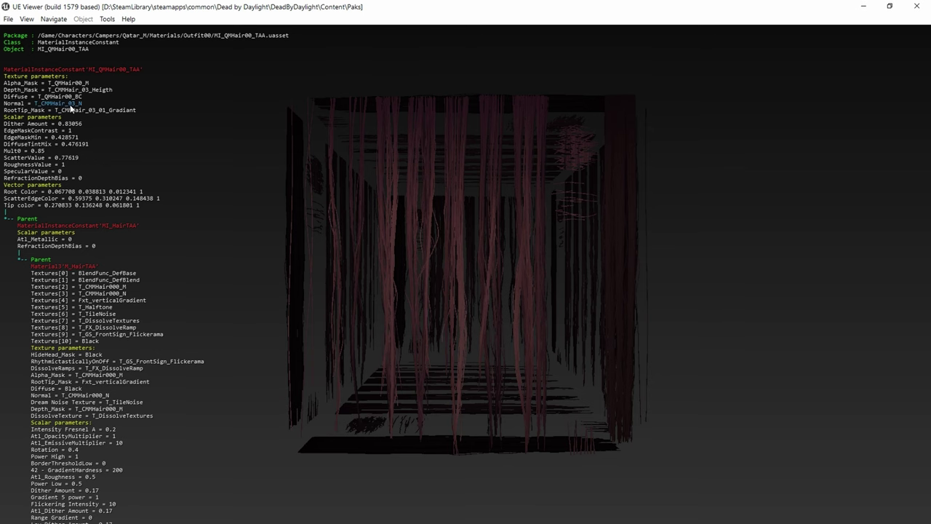
{"action": "left_click", "coordinate": [864, 6]}
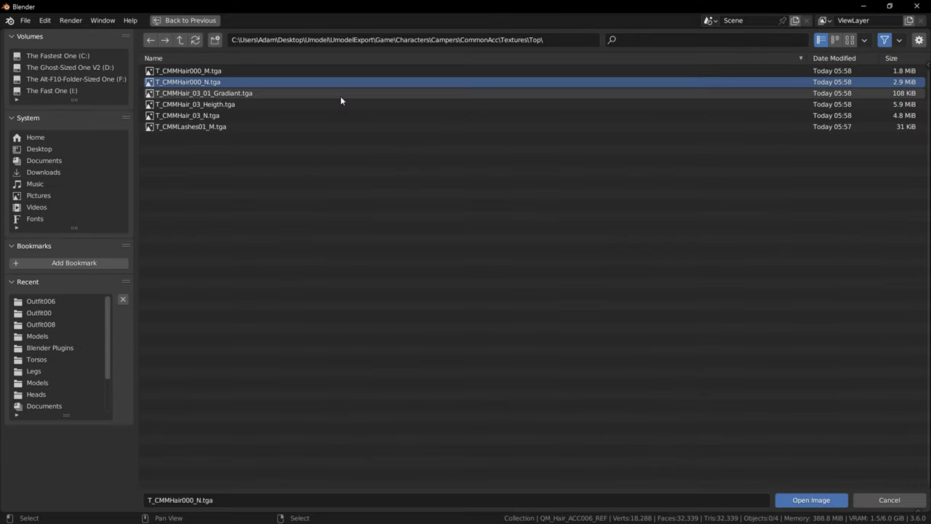
{"action": "left_click", "coordinate": [209, 116]}
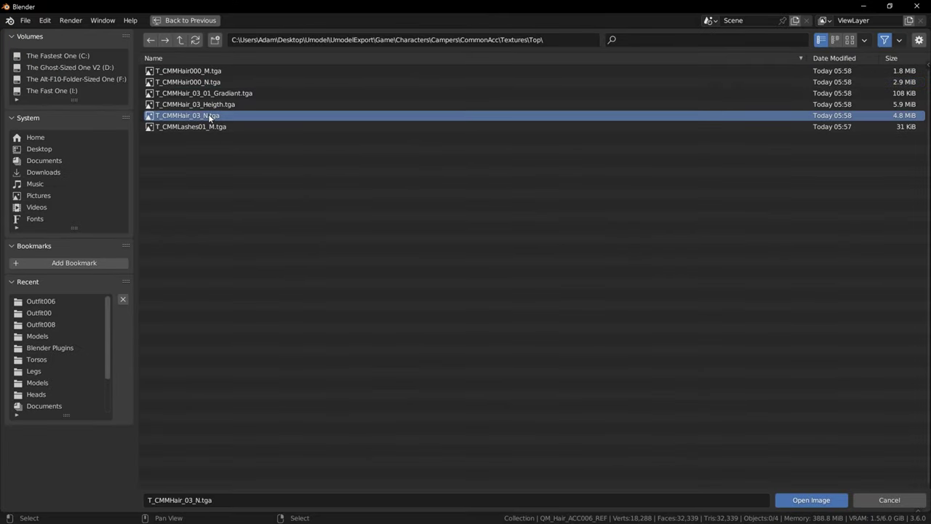
{"action": "left_click", "coordinate": [811, 499]}
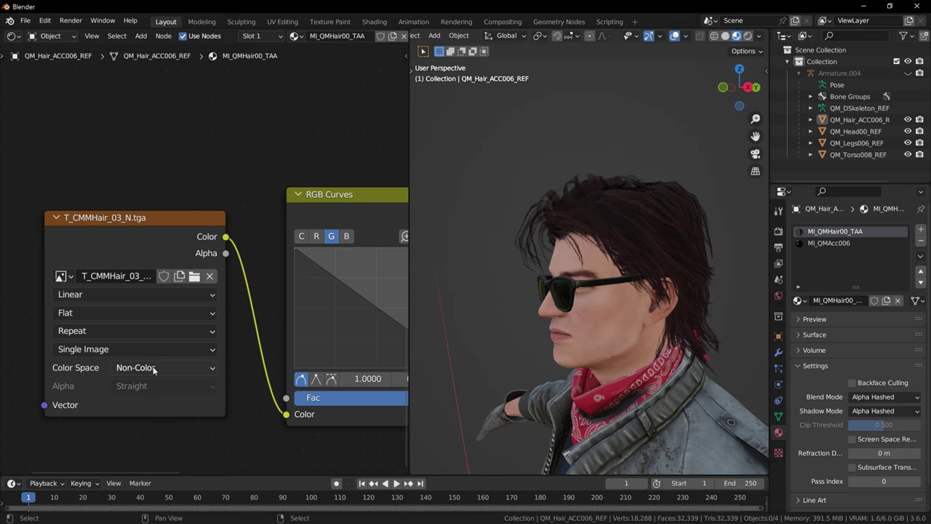
Switch to UE Viewer and view the hair material's RootTip_Mask texture, T_CMMHair_03_01_Gradiant.
{"action": "middle_click_drag", "start_coordinate": [611, 328], "coordinate": [375, 243]}
{"action": "scroll", "coordinate": [286, 211], "scroll_direction": "down", "scroll_amount": 3}
{"action": "scroll", "coordinate": [218, 266], "scroll_direction": "down", "scroll_amount": 3}
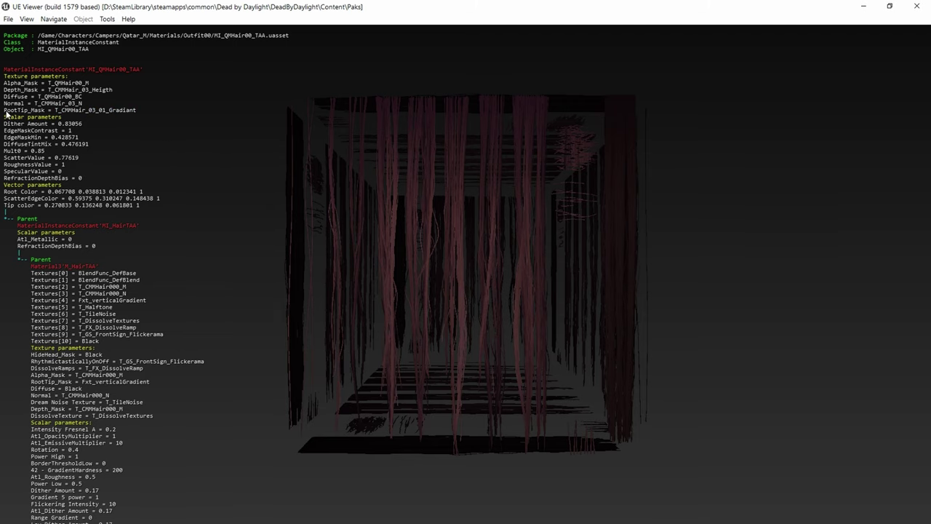
{"action": "left_click", "coordinate": [78, 111]}
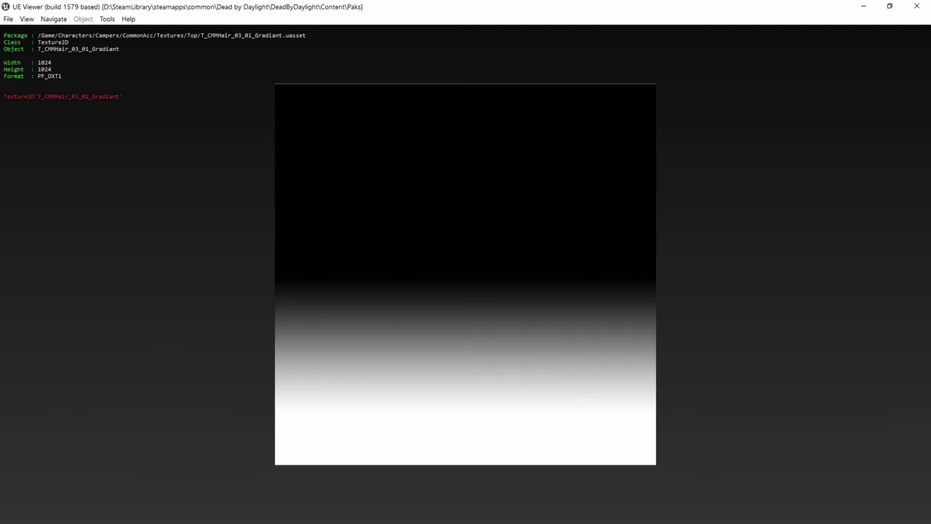
{"action": "key", "text": "alt+Tab"}
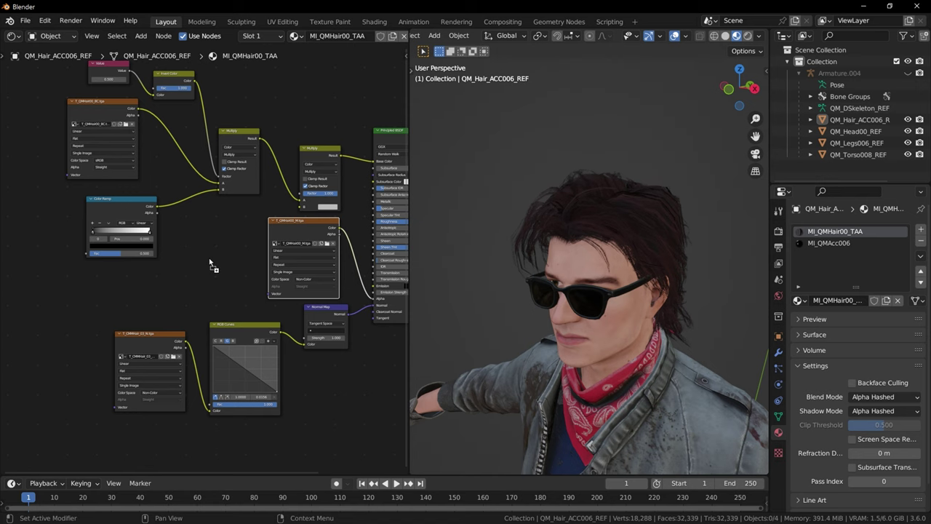
Add T_CMMHair_03_01_Gradiant.tga to the hair material, set its Color Space to Non-Color and connect its Color to the Color Ramp's Fac.
{"action": "key", "text": "ctrl+v"}
{"action": "middle_click_drag", "start_coordinate": [42, 230], "coordinate": [148, 221]}
{"action": "scroll", "coordinate": [148, 221], "scroll_direction": "up", "scroll_amount": 3}
{"action": "left_click", "coordinate": [184, 289]}
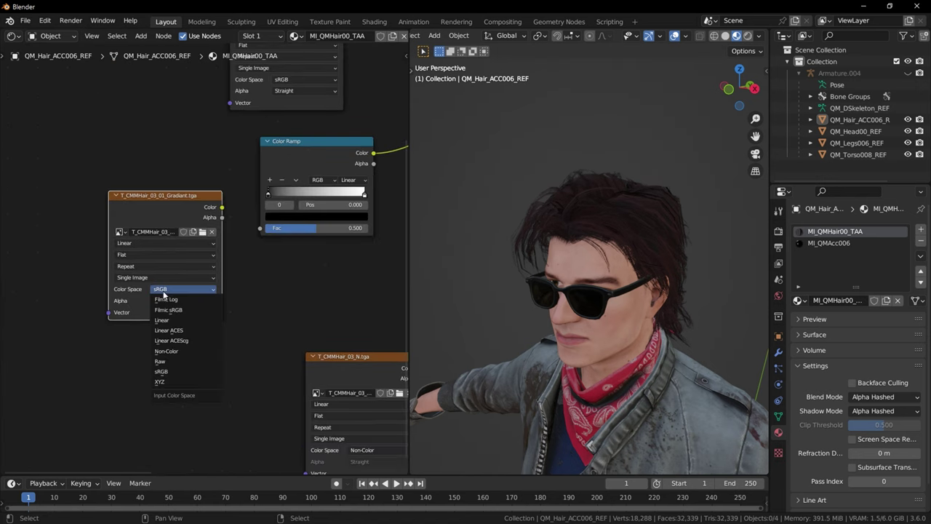
{"action": "left_click", "coordinate": [178, 353]}
{"action": "left_click_drag", "start_coordinate": [222, 207], "coordinate": [262, 231]}
{"action": "middle_click_drag", "start_coordinate": [279, 204], "coordinate": [216, 234]}
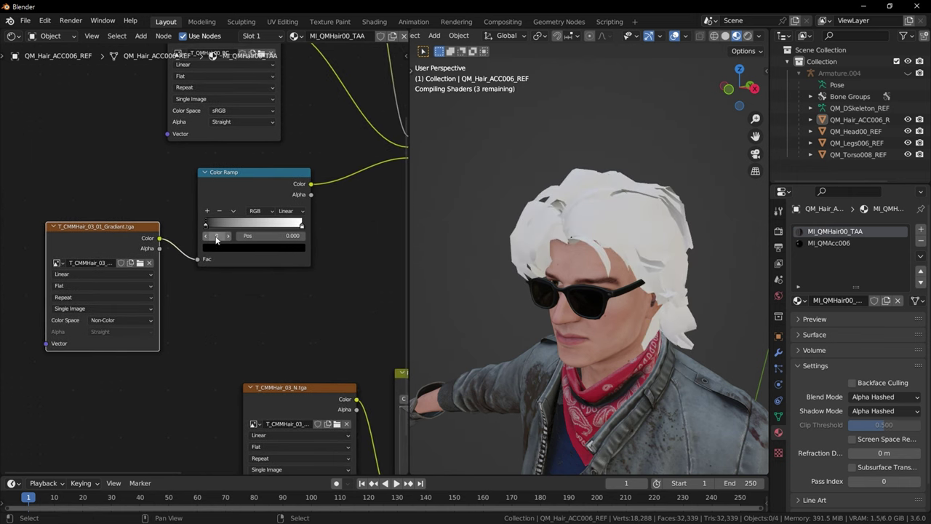
Color the Color Ramp's first stop pink and its last stop yellow-green.
{"action": "scroll", "coordinate": [575, 310], "scroll_direction": "up", "scroll_amount": 1}
{"action": "middle_click_drag", "start_coordinate": [575, 311], "coordinate": [502, 313]}
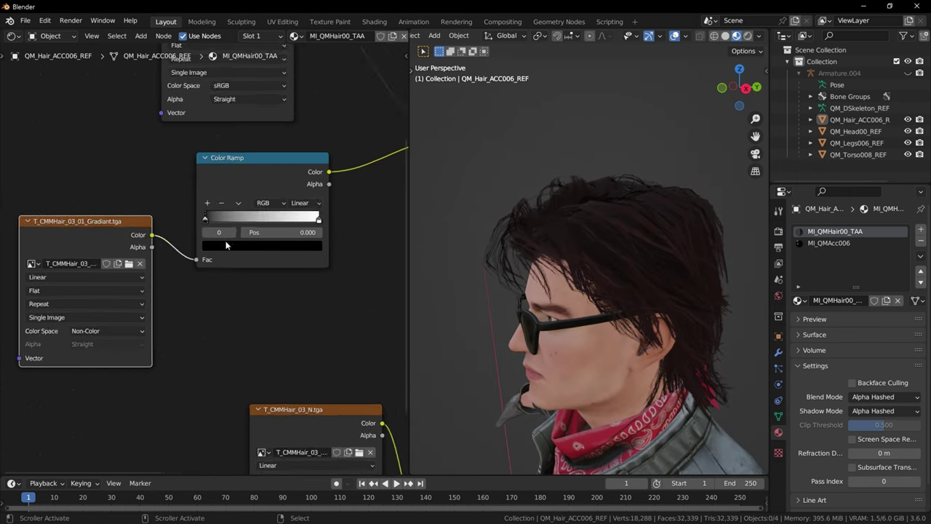
{"action": "scroll", "coordinate": [229, 247], "scroll_direction": "up", "scroll_amount": 2}
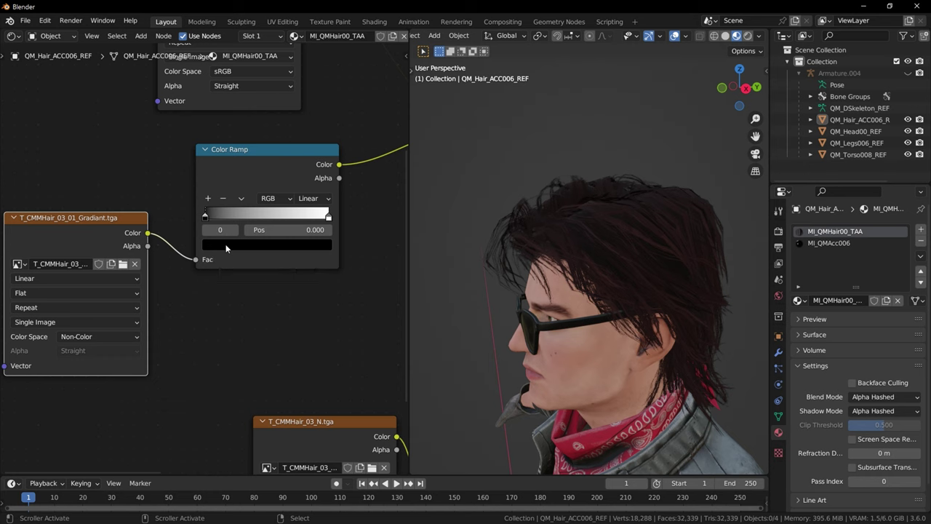
{"action": "left_click", "coordinate": [227, 247]}
{"action": "left_click_drag", "start_coordinate": [306, 144], "coordinate": [306, 85]}
{"action": "left_click_drag", "start_coordinate": [279, 95], "coordinate": [209, 131]}
{"action": "left_click", "coordinate": [328, 219]}
{"action": "left_click", "coordinate": [311, 245]}
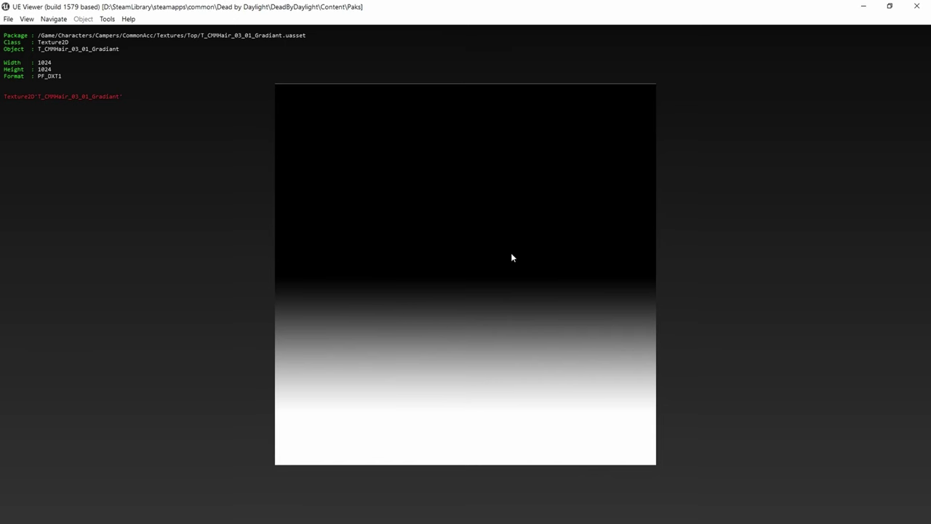
Set the Color Ramp's first stop to the hair's Root Color values: Red 0.067708, Green 0.038813 and Blue 0.012343.
{"action": "key", "text": "Page_Up"}
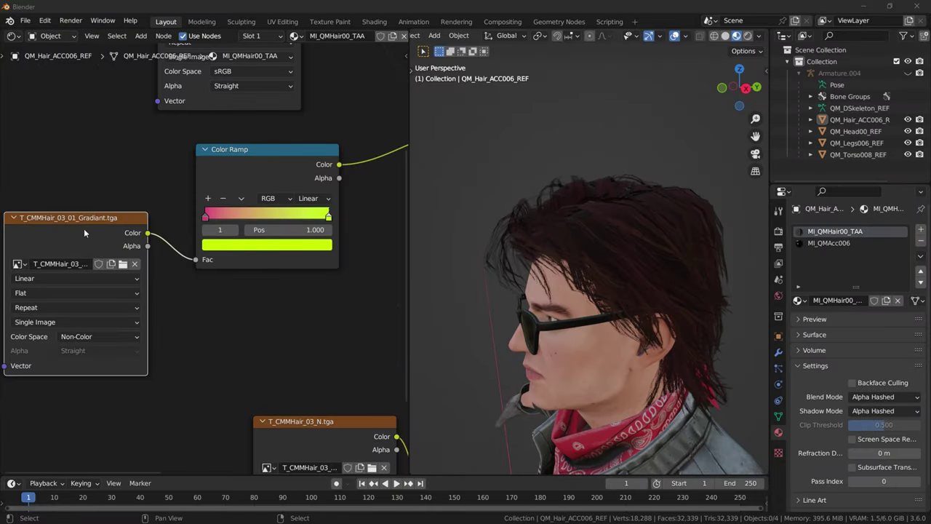
{"action": "left_click", "coordinate": [206, 218]}
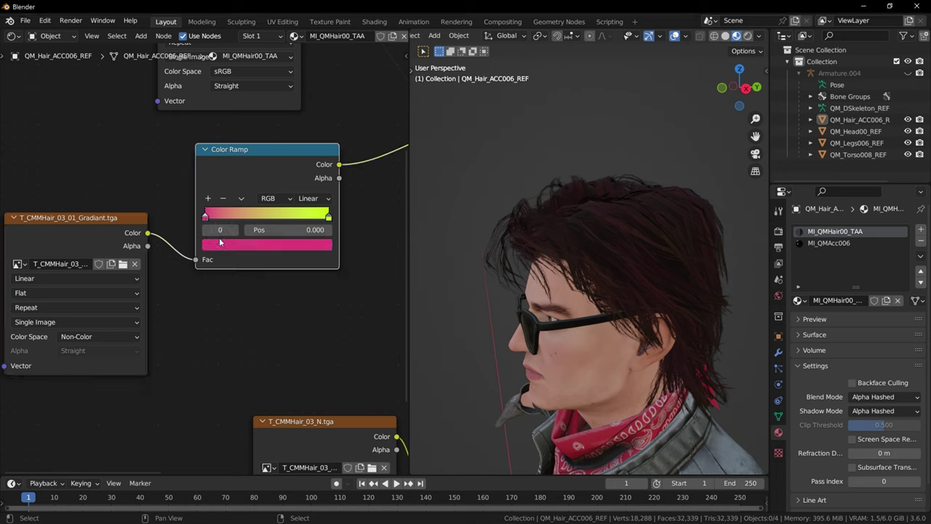
{"action": "left_click", "coordinate": [220, 245]}
{"action": "left_click", "coordinate": [225, 174]}
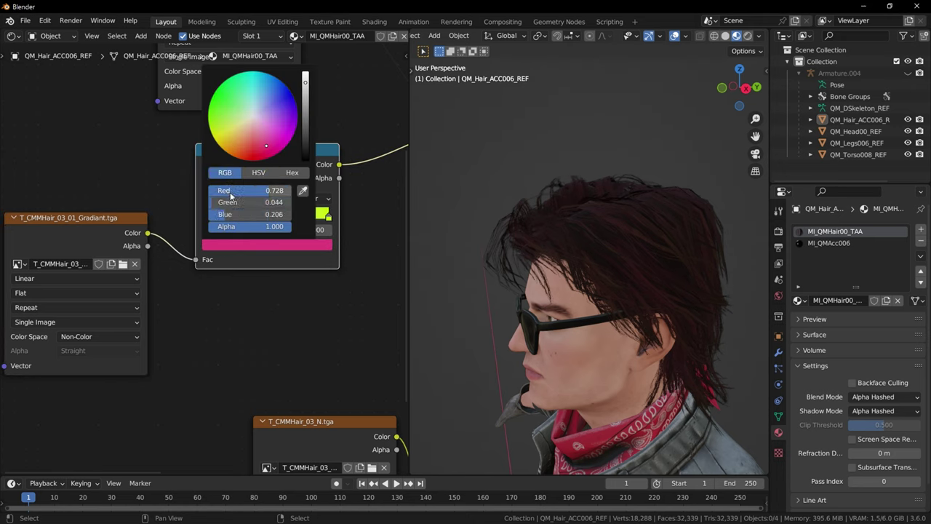
{"action": "double_click", "coordinate": [231, 191]}
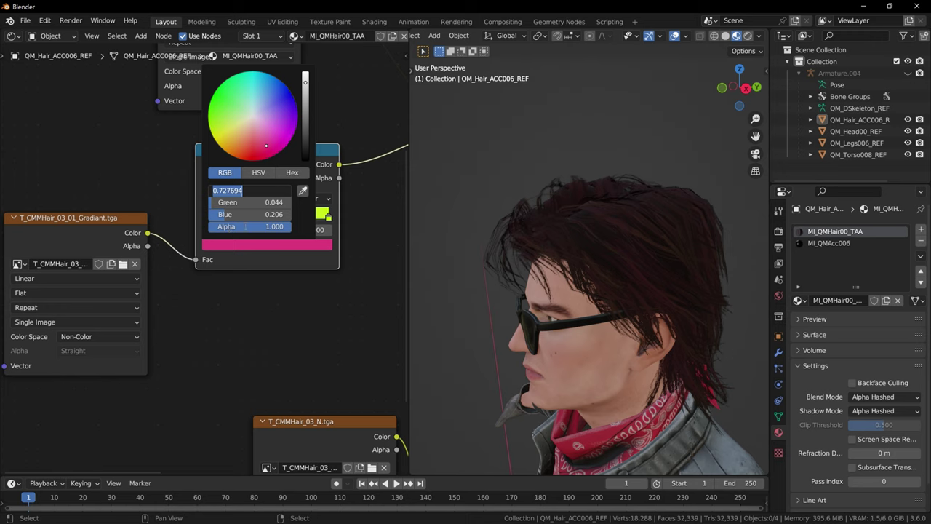
{"action": "type", "text": "0.067708"}
{"action": "key", "text": "Tab"}
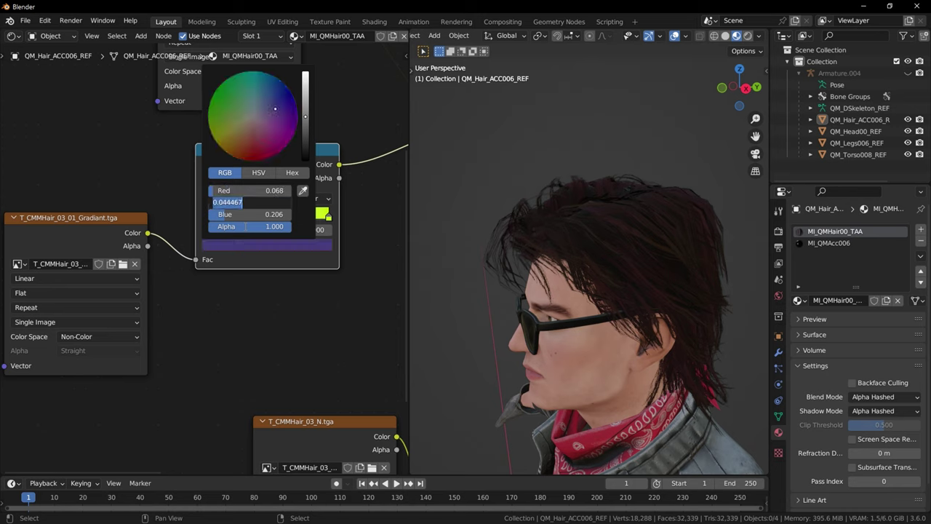
{"action": "type", "text": ".038813"}
{"action": "key", "text": "Tab"}
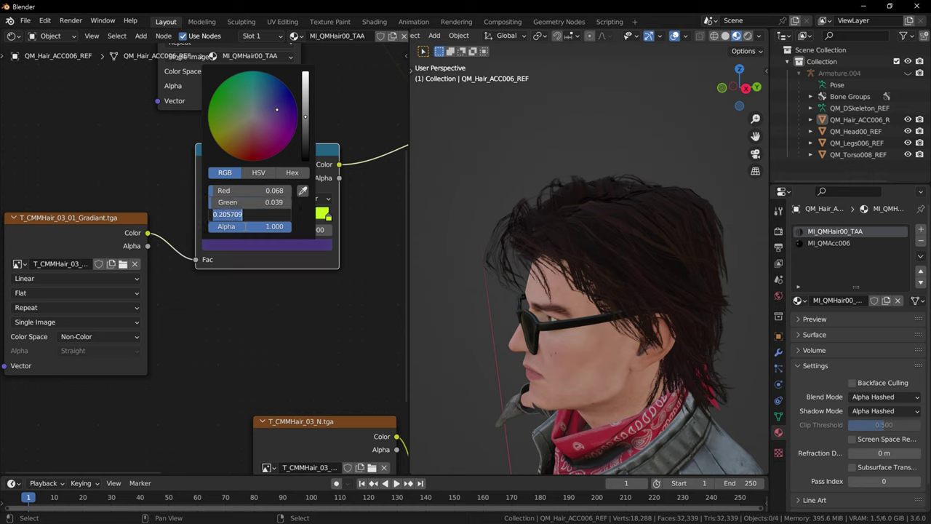
{"action": "type", "text": ".012343"}
{"action": "key", "text": "Return"}
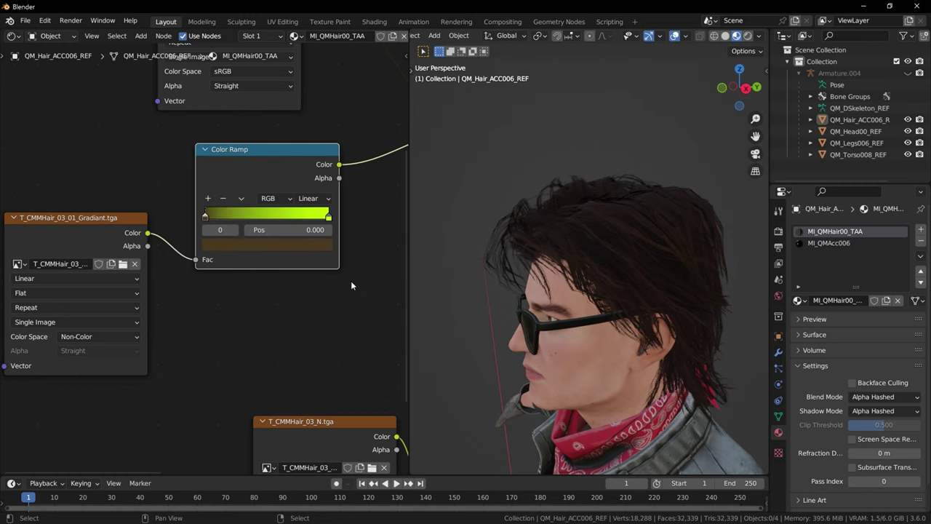
Set the Color Ramp's last stop to Red 0.270833, Green 0.013625 and Blue 0.061801.
{"action": "left_click", "coordinate": [328, 218]}
{"action": "left_click", "coordinate": [307, 248]}
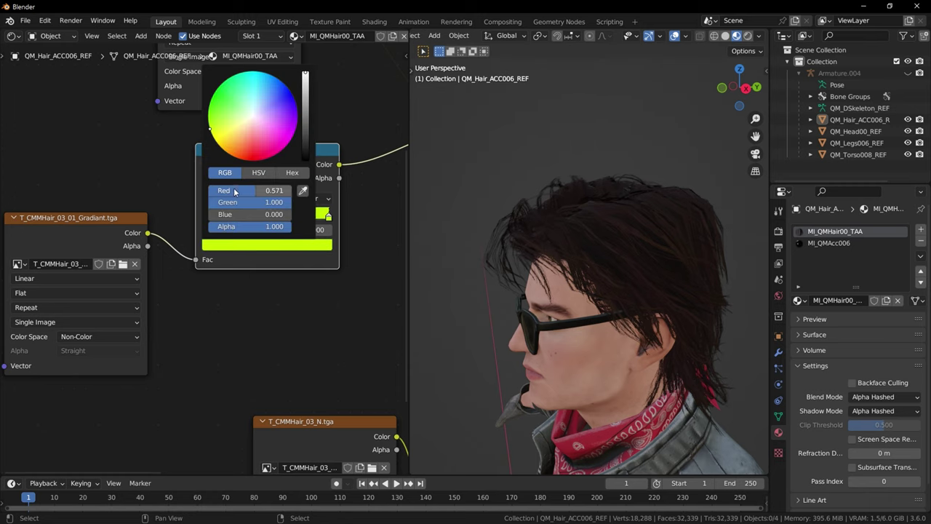
{"action": "left_click", "coordinate": [273, 191]}
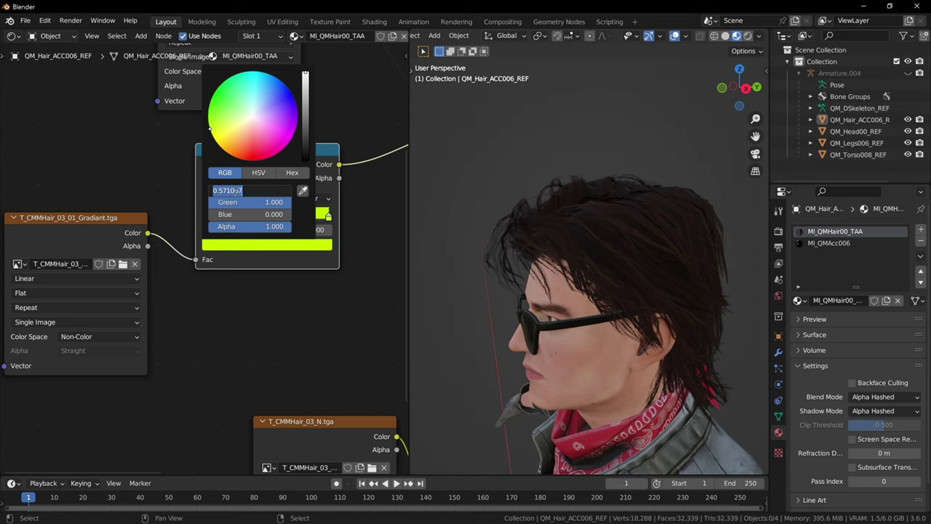
{"action": "type", "text": "0.270833"}
{"action": "key", "text": "Tab"}
{"action": "type", "text": ".01"}
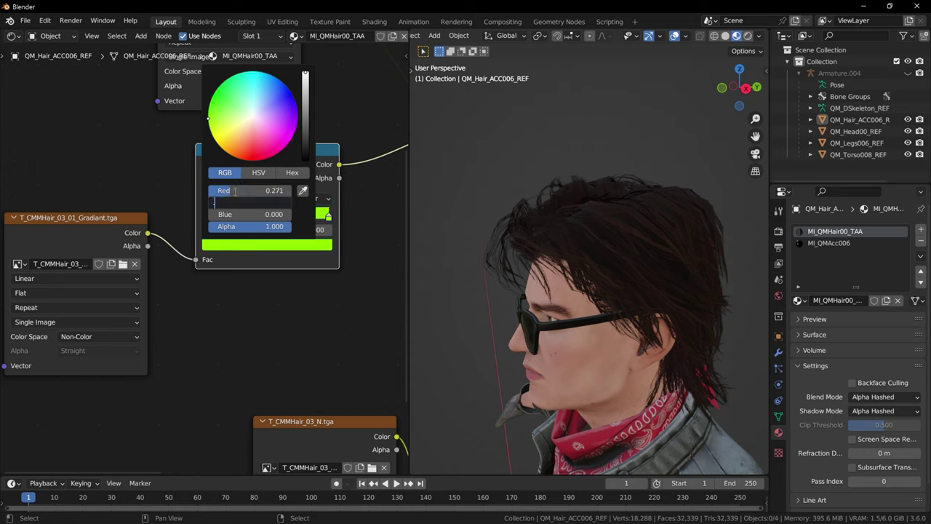
{"action": "type", "text": "38649"}
{"action": "key", "text": "Tab"}
{"action": "type", "text": "."}
{"action": "type", "text": ".06"}
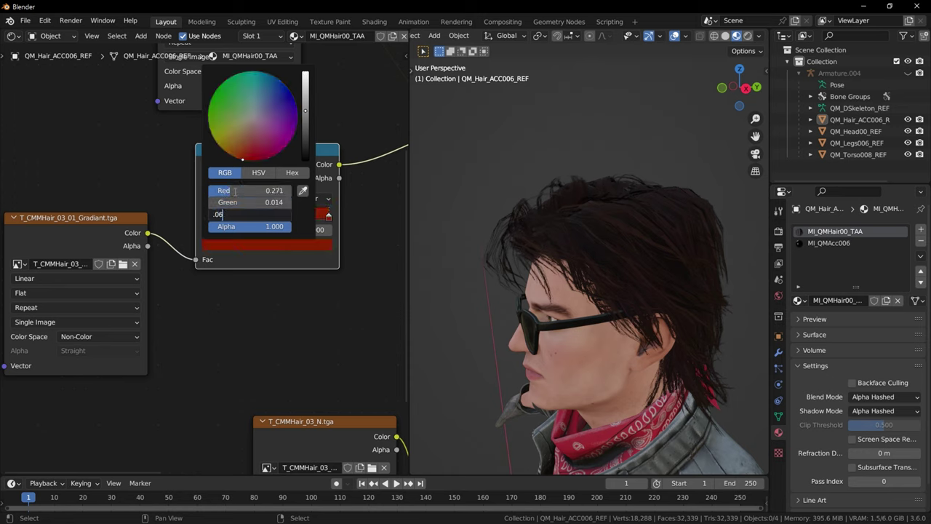
{"action": "type", "text": "1801"}
{"action": "key", "text": "Return"}
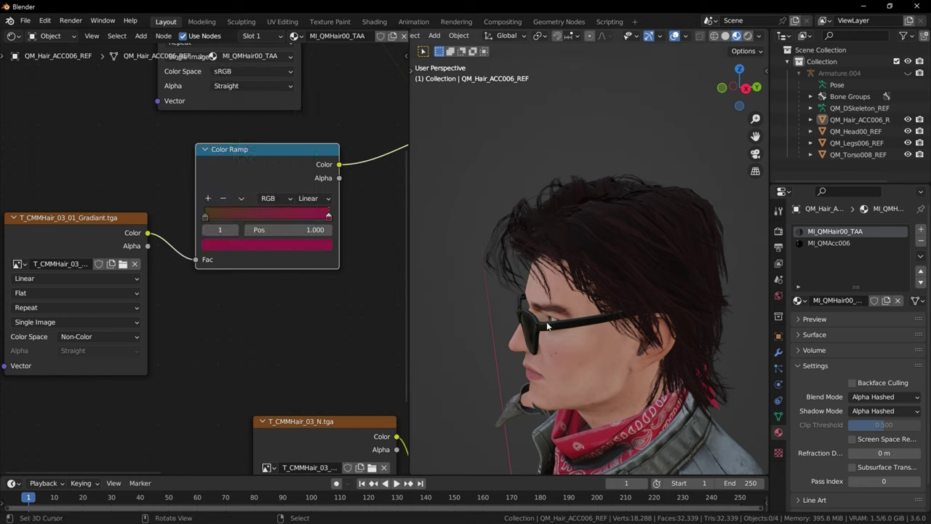
Set the Value node that feeds the hair material's Invert Color node to 0 to test the multiply strength.
{"action": "middle_click_drag", "start_coordinate": [547, 322], "coordinate": [508, 300]}
{"action": "middle_click_drag", "start_coordinate": [224, 113], "coordinate": [77, 295]}
{"action": "scroll", "coordinate": [77, 295], "scroll_direction": "down", "scroll_amount": 4}
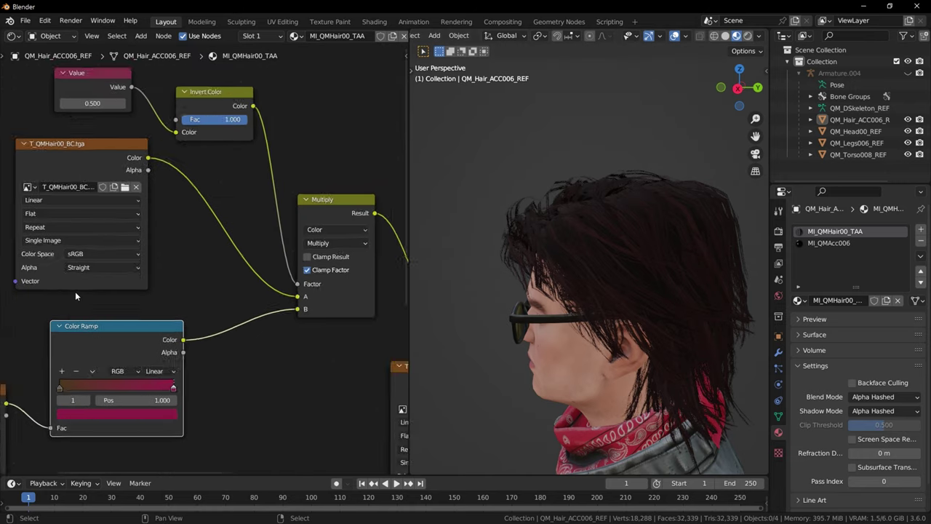
{"action": "middle_click_drag", "start_coordinate": [135, 191], "coordinate": [172, 245]}
{"action": "scroll", "coordinate": [149, 213], "scroll_direction": "up", "scroll_amount": 5}
{"action": "middle_click_drag", "start_coordinate": [159, 210], "coordinate": [209, 218]}
{"action": "scroll", "coordinate": [196, 208], "scroll_direction": "up", "scroll_amount": 3}
{"action": "middle_click_drag", "start_coordinate": [179, 185], "coordinate": [170, 197]}
{"action": "scroll", "coordinate": [172, 209], "scroll_direction": "up", "scroll_amount": 2}
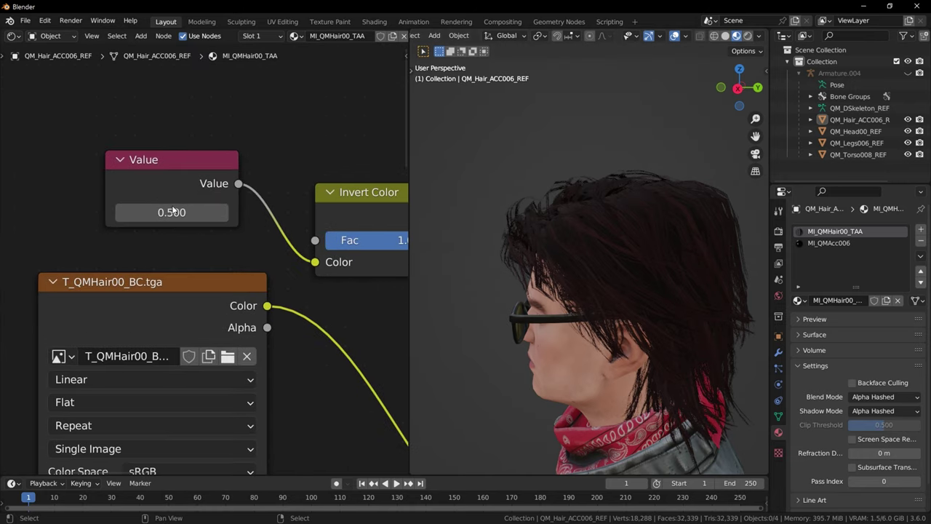
{"action": "mouse_move", "coordinate": [179, 215]}
{"action": "left_mouse_down"}
{"action": "mouse_move", "coordinate": [109, 212]}
{"action": "mouse_move", "coordinate": [175, 230]}
{"action": "left_mouse_up"}
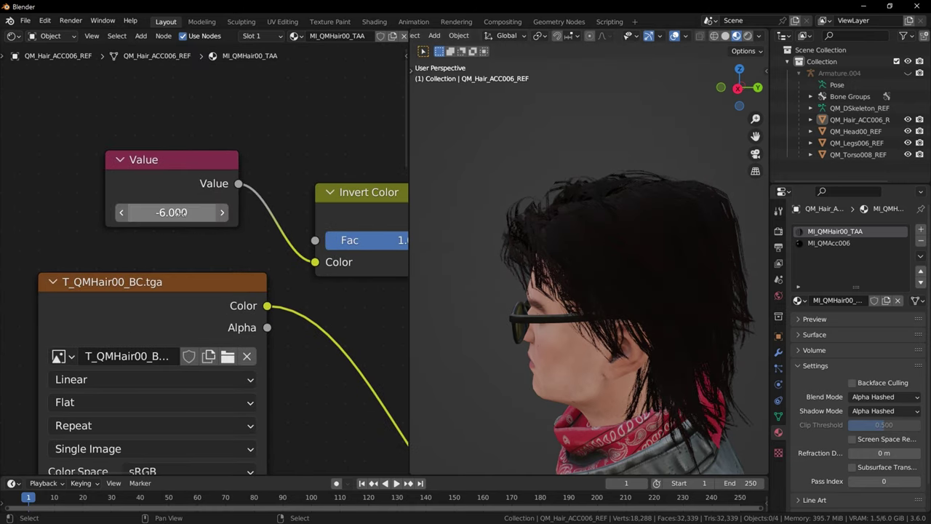
{"action": "left_click", "coordinate": [180, 214]}
{"action": "type", "text": "0"}
{"action": "key", "text": "Return"}
{"action": "scroll", "coordinate": [187, 270], "scroll_direction": "down", "scroll_amount": 3}
{"action": "scroll", "coordinate": [206, 240], "scroll_direction": "down", "scroll_amount": 3}
{"action": "middle_click_drag", "start_coordinate": [247, 267], "coordinate": [224, 233]}
{"action": "scroll", "coordinate": [223, 240], "scroll_direction": "down", "scroll_amount": 1}
Correct the Green value of the Color Ramp's last stop to 0.136.
{"action": "left_click", "coordinate": [148, 220]}
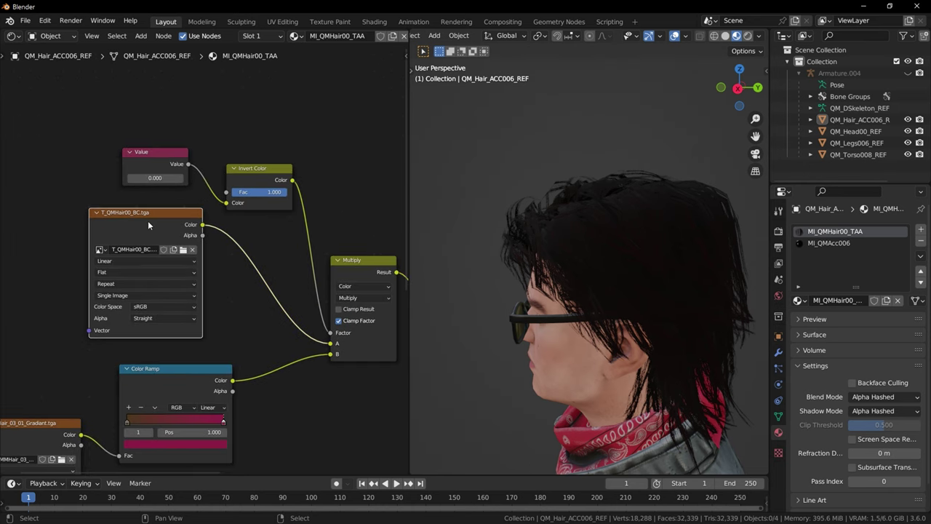
{"action": "middle_click_drag", "start_coordinate": [162, 246], "coordinate": [170, 204]}
{"action": "scroll", "coordinate": [177, 347], "scroll_direction": "up", "scroll_amount": 2}
{"action": "middle_click_drag", "start_coordinate": [177, 347], "coordinate": [259, 294]}
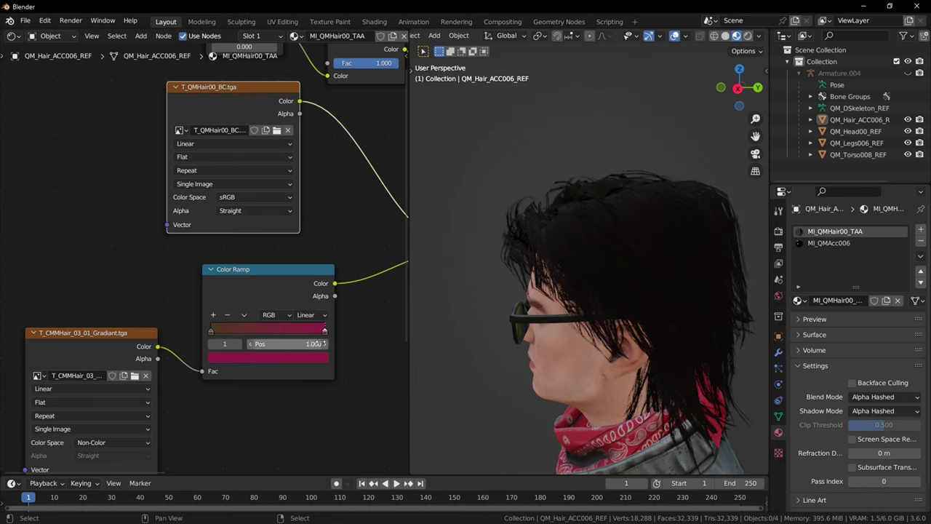
{"action": "left_click", "coordinate": [324, 332]}
{"action": "left_click", "coordinate": [309, 357]}
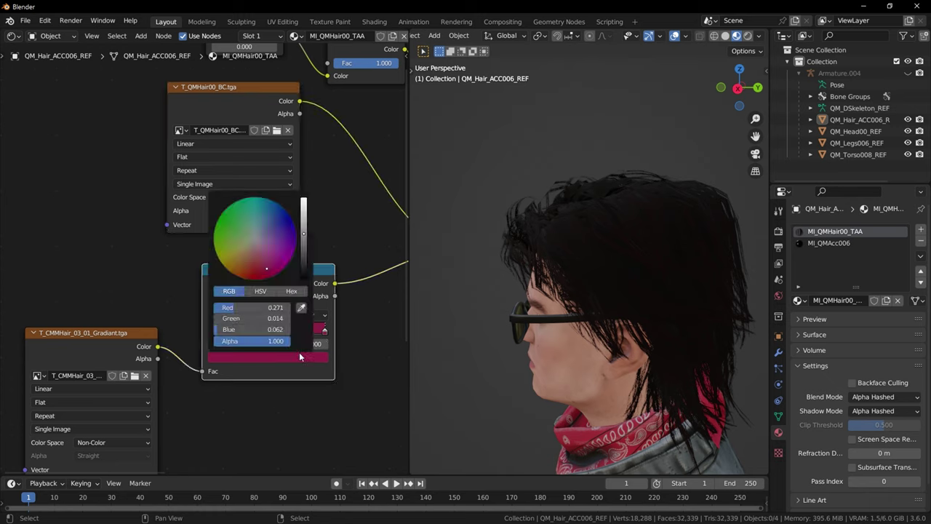
{"action": "left_click", "coordinate": [253, 318]}
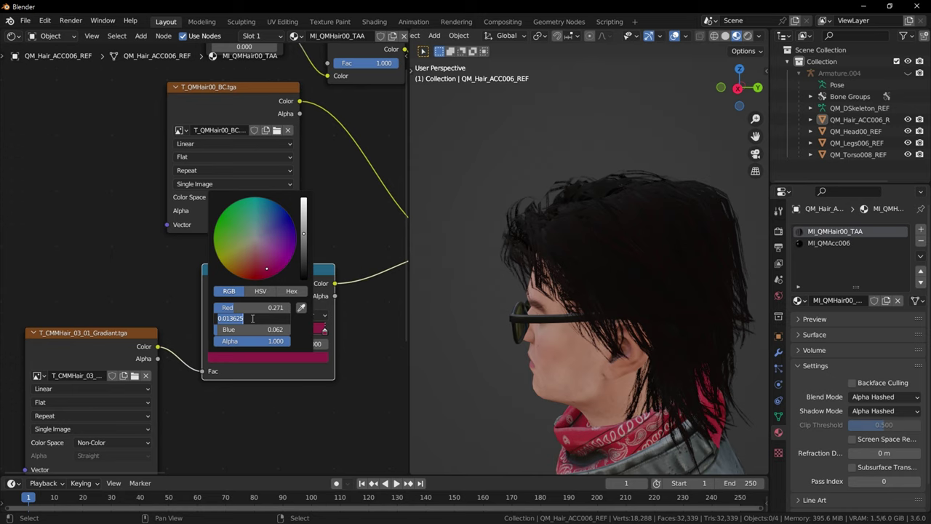
{"action": "type", "text": ".136"}
{"action": "key", "text": "Return"}
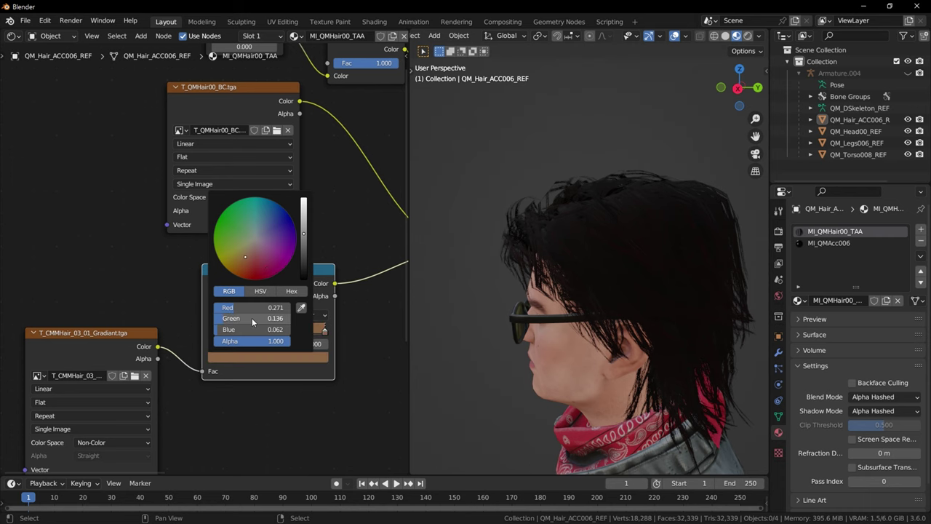
Try a value of 1 in the Value node that drives the Multiply factor through Invert Color.
{"action": "middle_click_drag", "start_coordinate": [320, 248], "coordinate": [257, 332]}
{"action": "scroll", "coordinate": [300, 255], "scroll_direction": "down", "scroll_amount": 2}
{"action": "left_click", "coordinate": [173, 195]}
{"action": "type", "text": "1"}
{"action": "key", "text": "Return"}
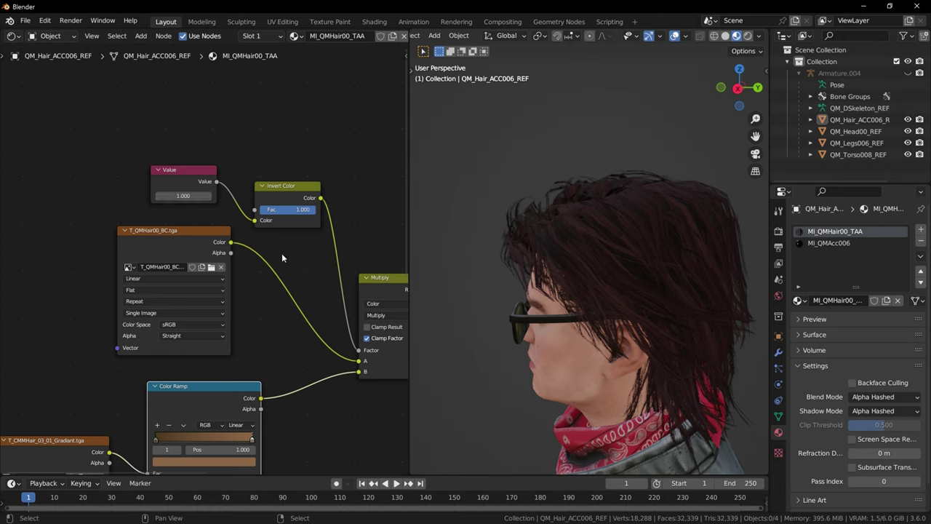
Set the Value node connected to Invert Color to 0.476191.
{"action": "left_click", "coordinate": [192, 259]}
{"action": "double_click", "coordinate": [183, 197]}
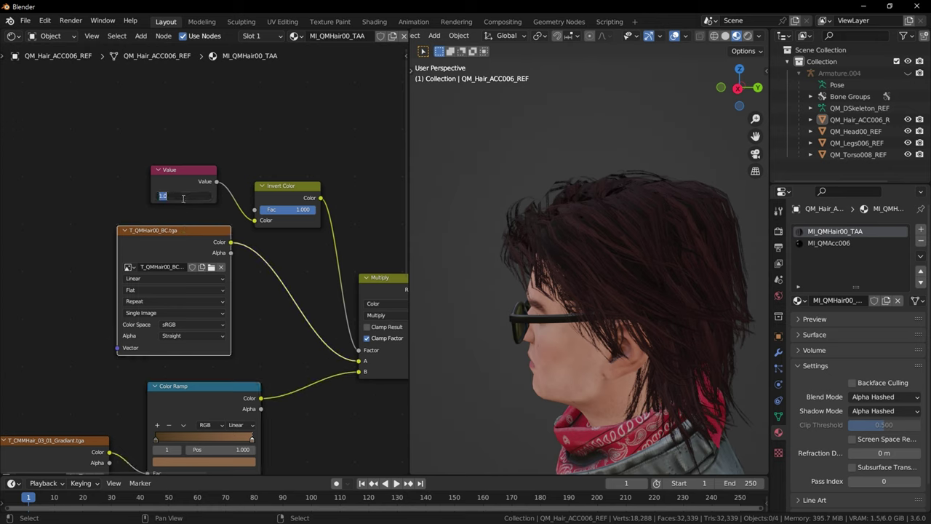
{"action": "key", "text": "BackSpace"}
{"action": "type", "text": ".476191"}
{"action": "key", "text": "Return"}
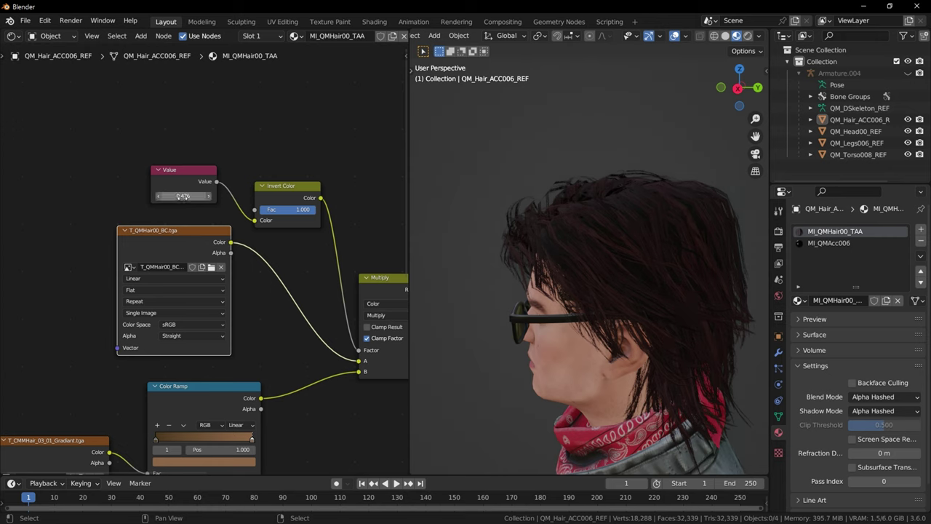
Inspect the character's hair from several angles, including an orthographic front view.
{"action": "mouse_move", "coordinate": [619, 353]}
{"action": "middle_mouse_down"}
{"action": "mouse_move", "coordinate": [712, 350]}
{"action": "mouse_move", "coordinate": [550, 369]}
{"action": "mouse_move", "coordinate": [579, 353]}
{"action": "mouse_move", "coordinate": [672, 350]}
{"action": "mouse_move", "coordinate": [615, 358]}
{"action": "middle_mouse_up"}
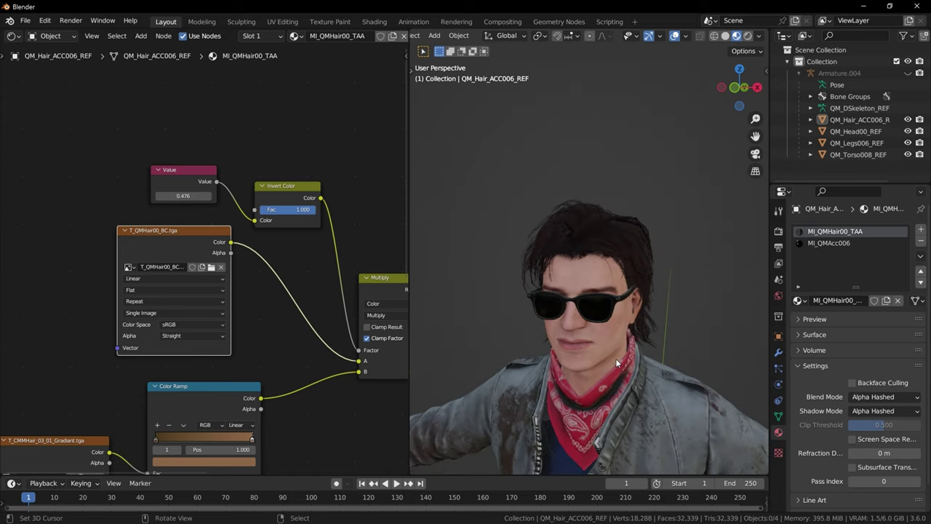
{"action": "scroll", "coordinate": [294, 326], "scroll_direction": "down", "scroll_amount": 4}
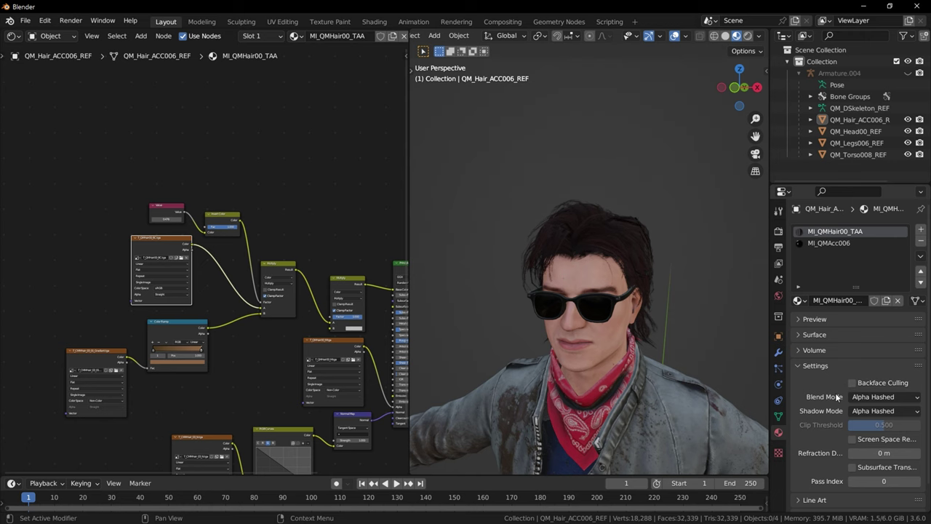
{"action": "middle_click_drag", "start_coordinate": [501, 338], "coordinate": [652, 340]}
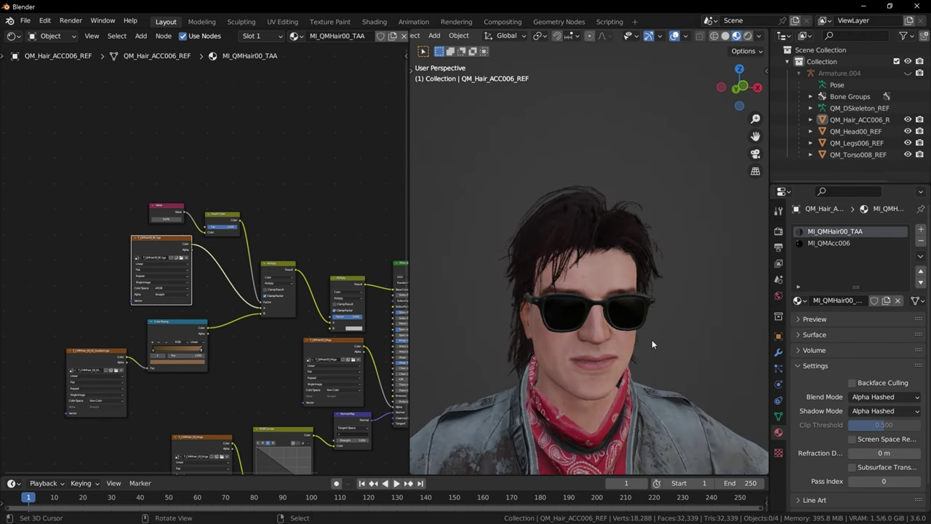
{"action": "key", "text": "KP_1"}
{"action": "scroll", "coordinate": [512, 222], "scroll_direction": "up", "scroll_amount": 1}
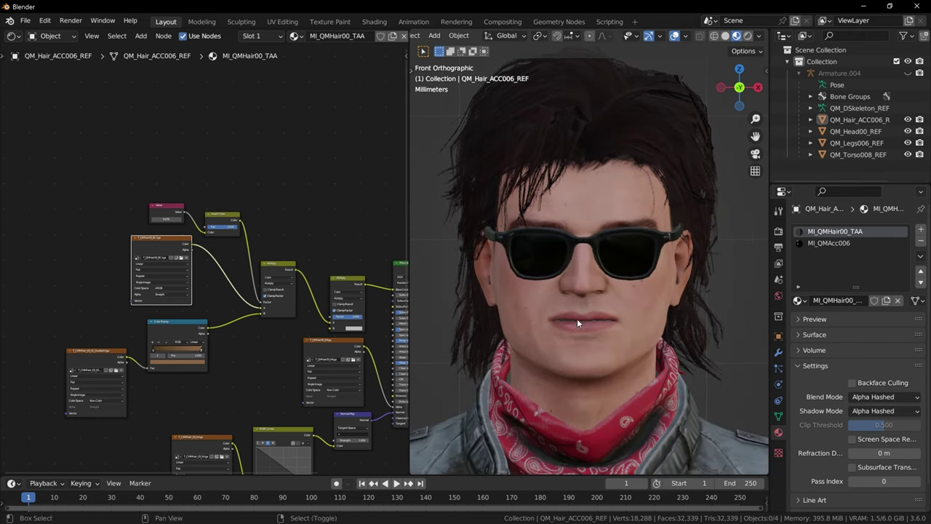
{"action": "scroll", "coordinate": [598, 343], "scroll_direction": "up", "scroll_amount": 1}
{"action": "scroll", "coordinate": [598, 348], "scroll_direction": "down", "scroll_amount": 3}
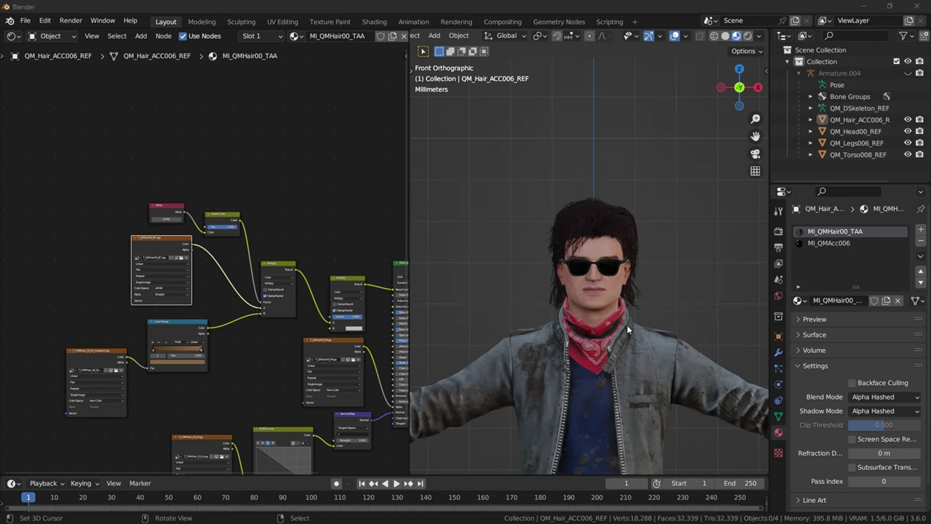
Examine the MI_QMHair00_TAA node setup, from its textures and Multiply nodes through to the Principled BSDF.
{"action": "middle_click_drag", "start_coordinate": [278, 329], "coordinate": [149, 262]}
{"action": "scroll", "coordinate": [243, 280], "scroll_direction": "up", "scroll_amount": 7}
{"action": "middle_click_drag", "start_coordinate": [243, 280], "coordinate": [226, 285]}
{"action": "scroll", "coordinate": [229, 279], "scroll_direction": "up", "scroll_amount": 3}
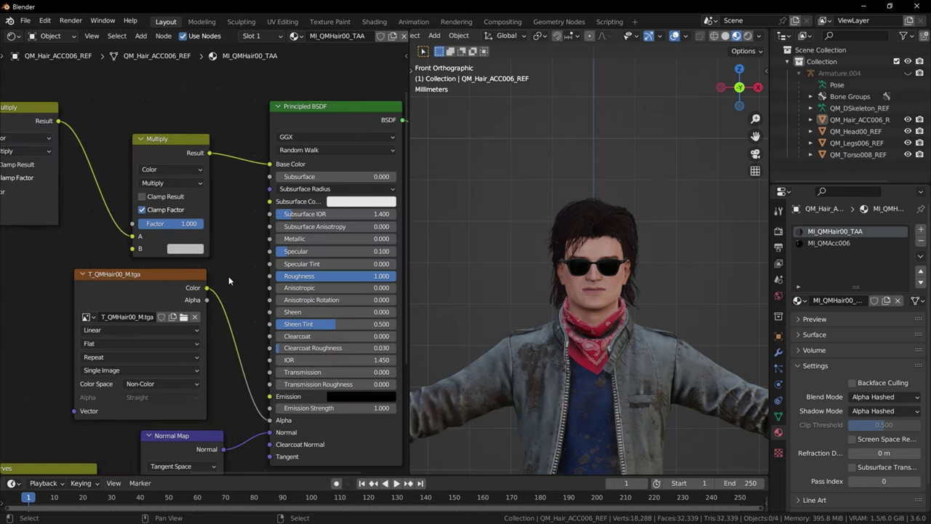
{"action": "middle_click_drag", "start_coordinate": [165, 235], "coordinate": [362, 280]}
{"action": "scroll", "coordinate": [342, 277], "scroll_direction": "down", "scroll_amount": 3}
{"action": "middle_click_drag", "start_coordinate": [269, 241], "coordinate": [187, 222]}
{"action": "scroll", "coordinate": [365, 297], "scroll_direction": "up", "scroll_amount": 3}
{"action": "middle_click_drag", "start_coordinate": [347, 279], "coordinate": [290, 271]}
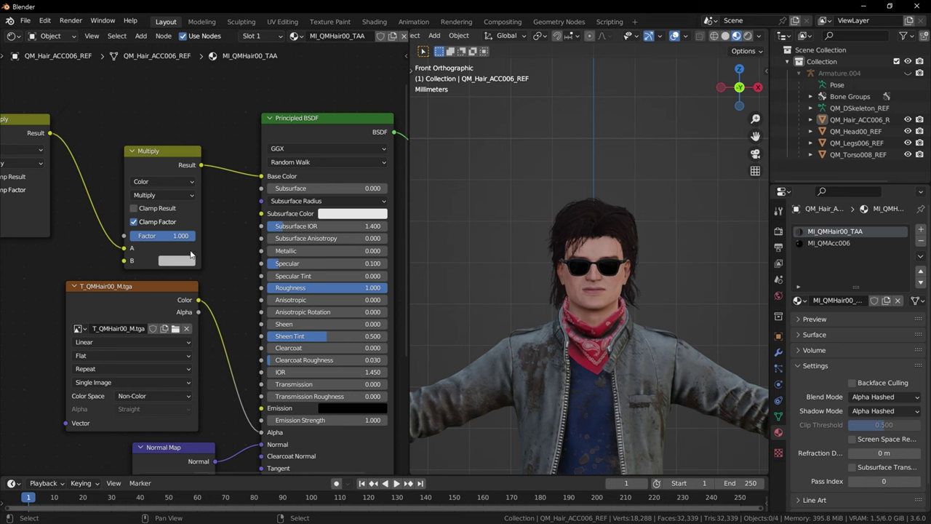
{"action": "scroll", "coordinate": [193, 255], "scroll_direction": "down", "scroll_amount": 3}
{"action": "middle_click_drag", "start_coordinate": [221, 250], "coordinate": [263, 235]}
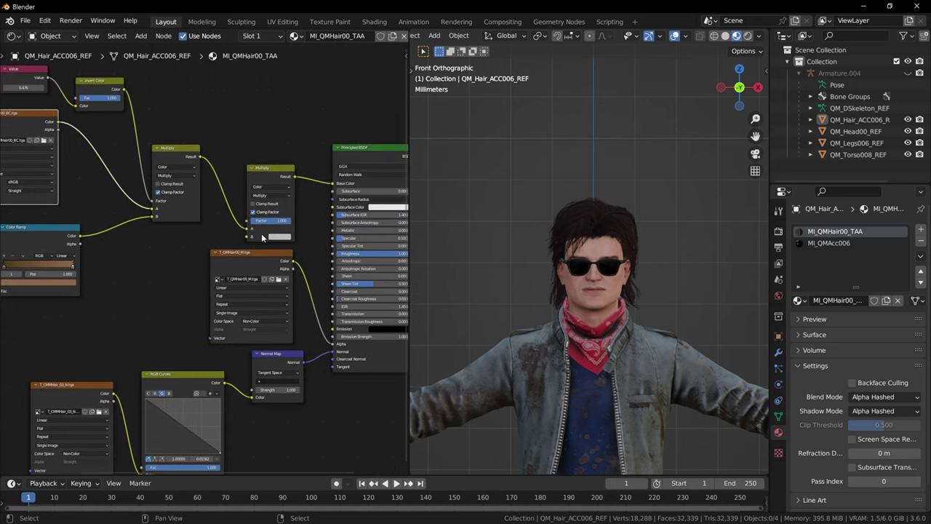
{"action": "scroll", "coordinate": [727, 354], "scroll_direction": "down", "scroll_amount": 3}
{"action": "scroll", "coordinate": [661, 351], "scroll_direction": "up", "scroll_amount": 2}
{"action": "scroll", "coordinate": [231, 267], "scroll_direction": "down", "scroll_amount": 3}
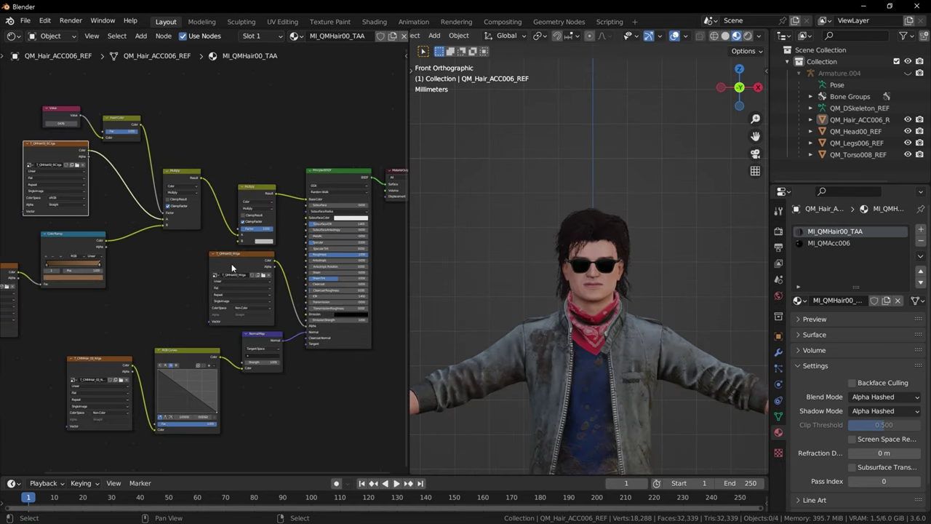
{"action": "scroll", "coordinate": [227, 267], "scroll_direction": "down", "scroll_amount": 3}
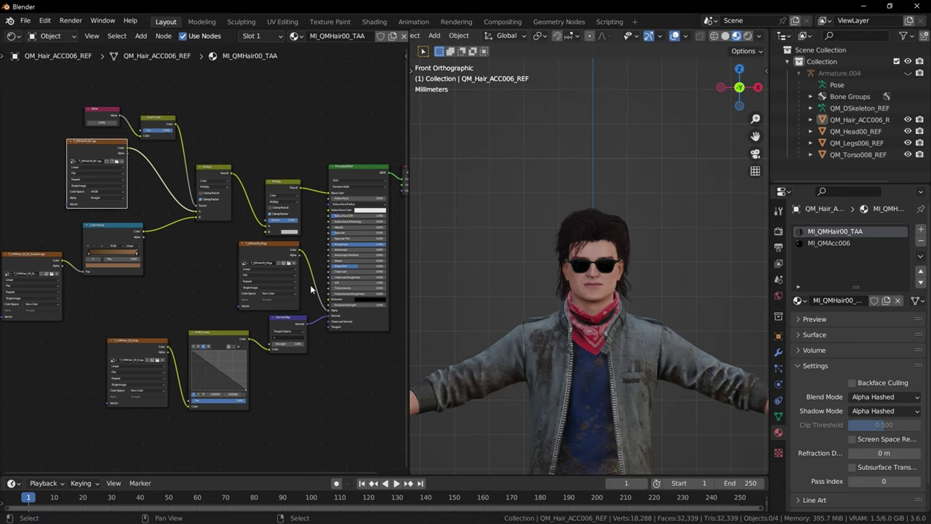
Hide all of the character's meshes in the 3D viewport.
{"action": "scroll", "coordinate": [539, 313], "scroll_direction": "down", "scroll_amount": 6}
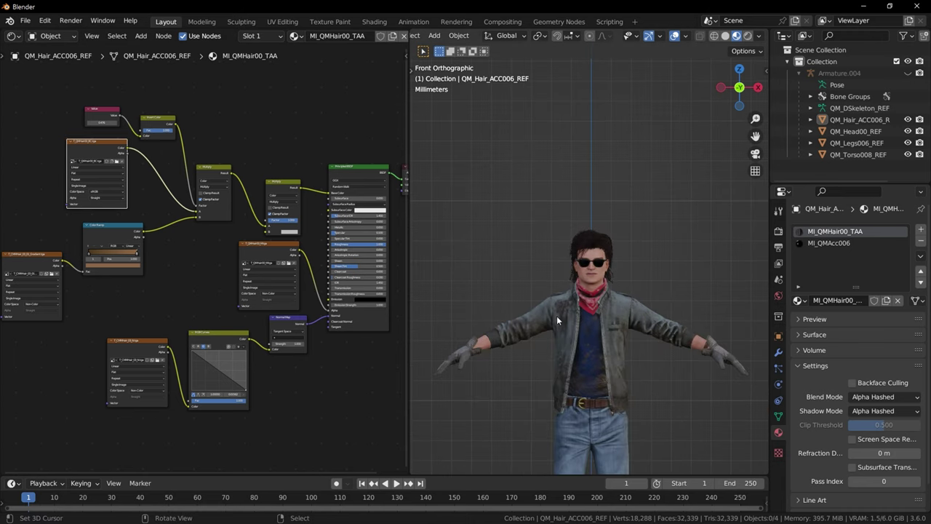
{"action": "key", "text": "a"}
{"action": "key", "text": "h"}
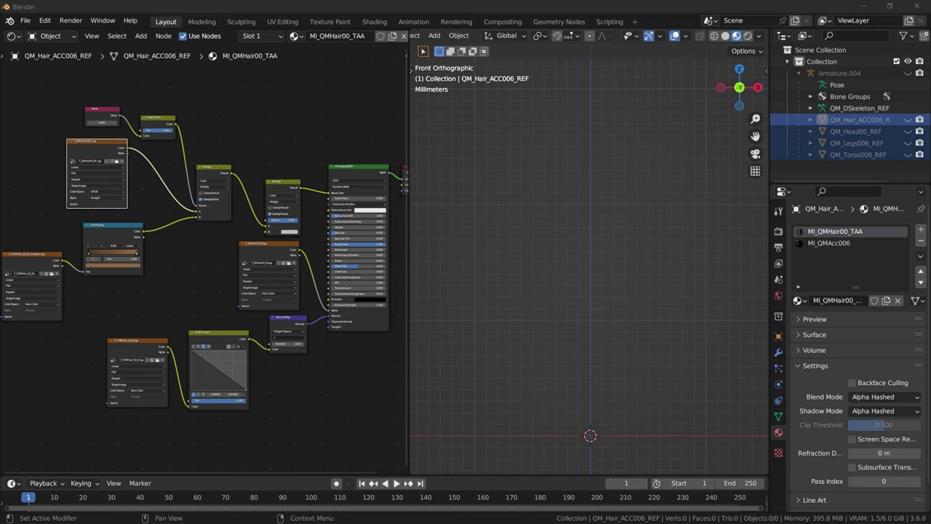
Switch to UE Viewer, bring up the package chooser and expand the Slashers folder under Characters.
{"action": "left_click_drag", "start_coordinate": [930, 106], "coordinate": [700, 5]}
{"action": "double_click", "coordinate": [700, 5]}
{"action": "key", "text": "o"}
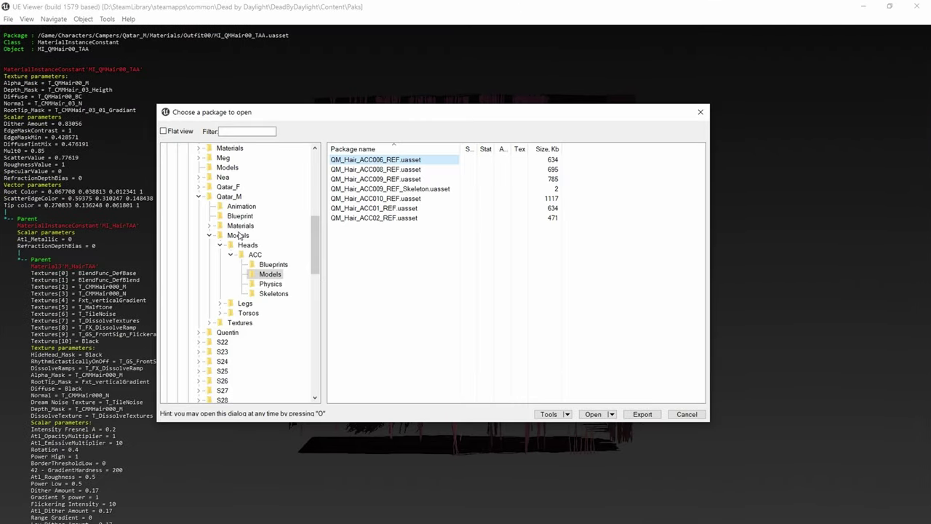
{"action": "scroll", "coordinate": [226, 231], "scroll_direction": "up", "scroll_amount": 3}
{"action": "scroll", "coordinate": [227, 232], "scroll_direction": "up", "scroll_amount": 5}
{"action": "double_click", "coordinate": [217, 209]}
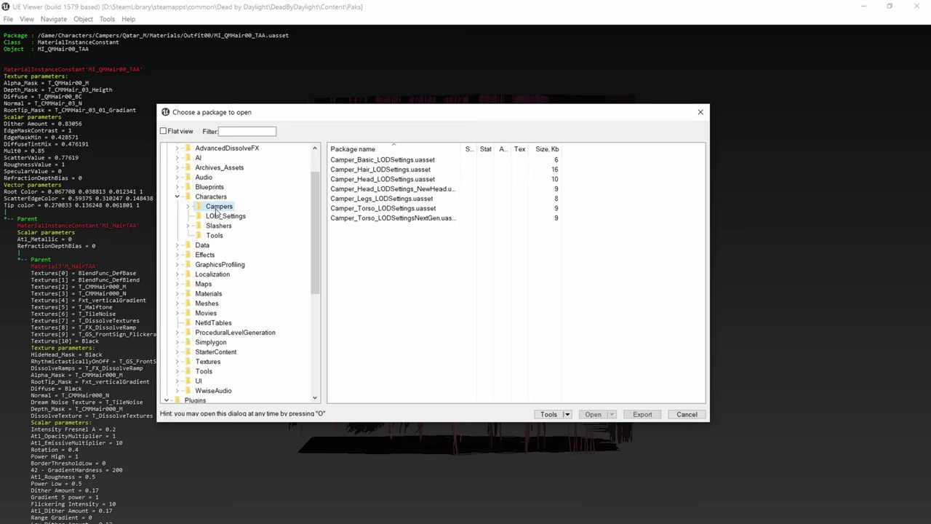
{"action": "double_click", "coordinate": [218, 226]}
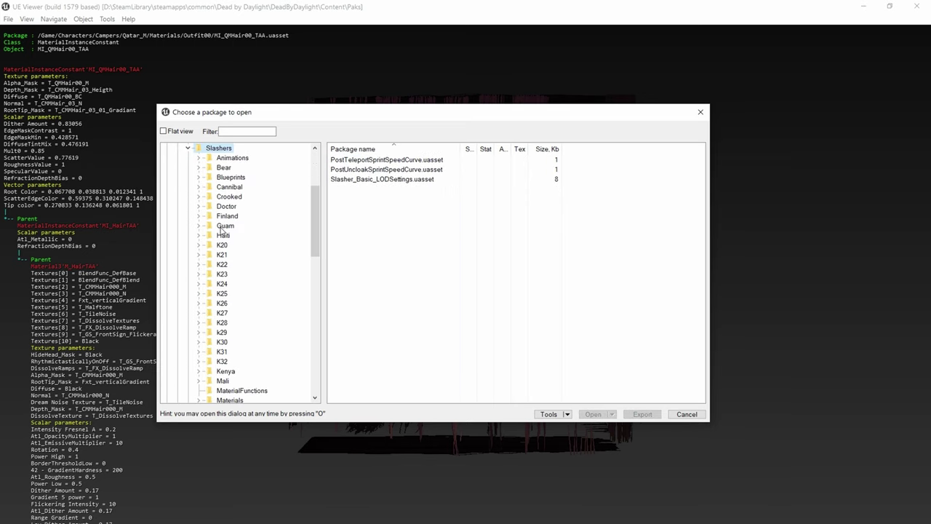
Load the K23_Body007_REF.uasset package from the K23/Models/Bodies folder.
{"action": "double_click", "coordinate": [220, 273]}
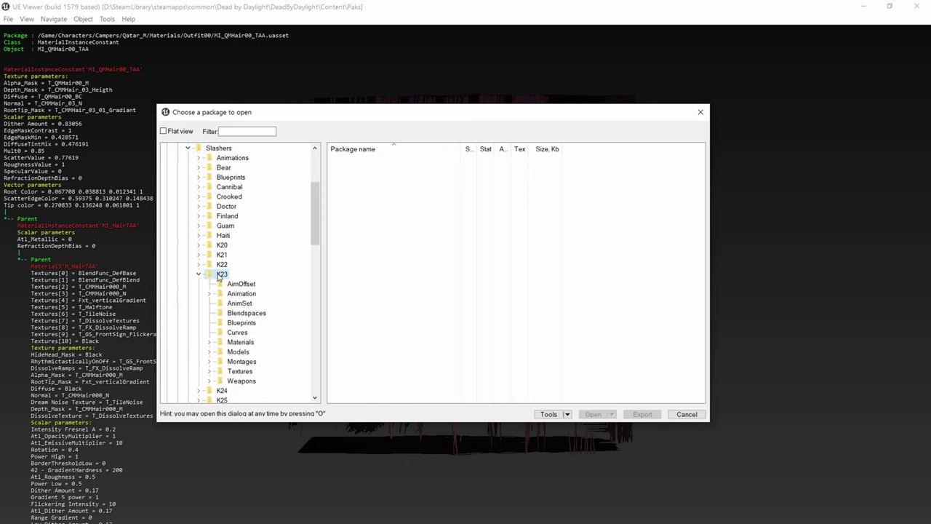
{"action": "double_click", "coordinate": [237, 353]}
{"action": "left_click", "coordinate": [248, 361]}
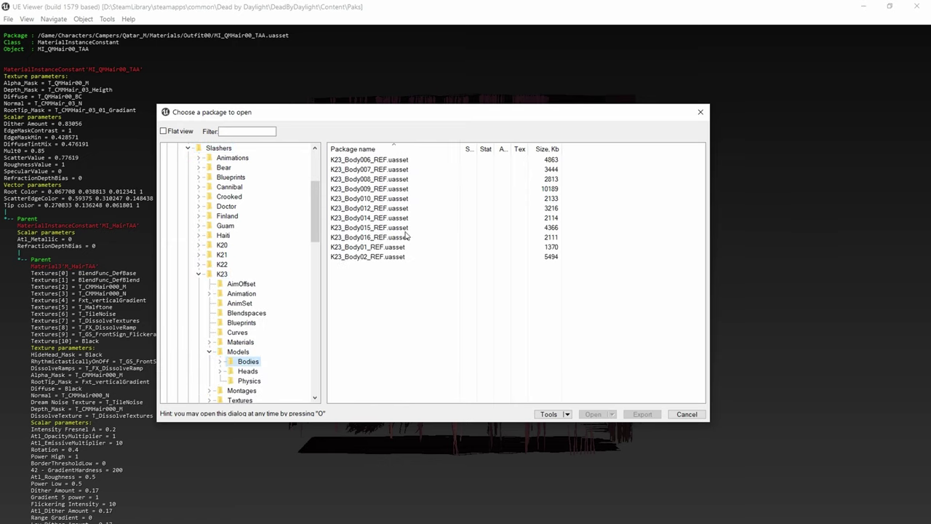
{"action": "double_click", "coordinate": [386, 176]}
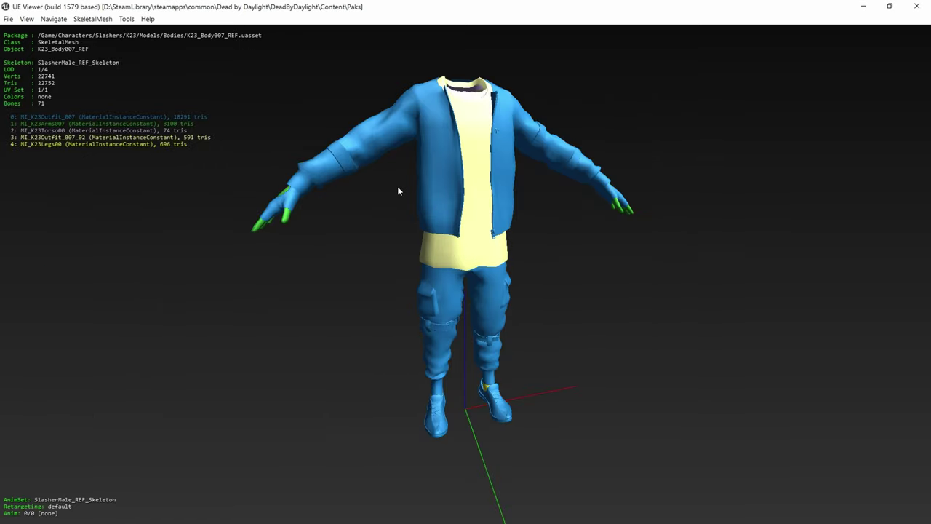
Export the K23 body mesh to the UmodelExport folder as ActorX (psk) with TGA textures.
{"action": "left_click", "coordinate": [126, 18]}
{"action": "left_click", "coordinate": [160, 31]}
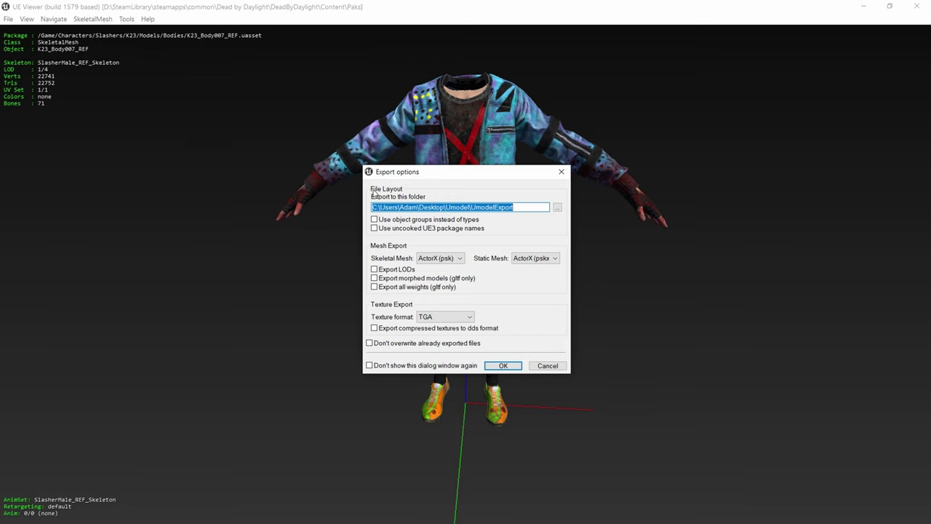
{"action": "left_click", "coordinate": [409, 207]}
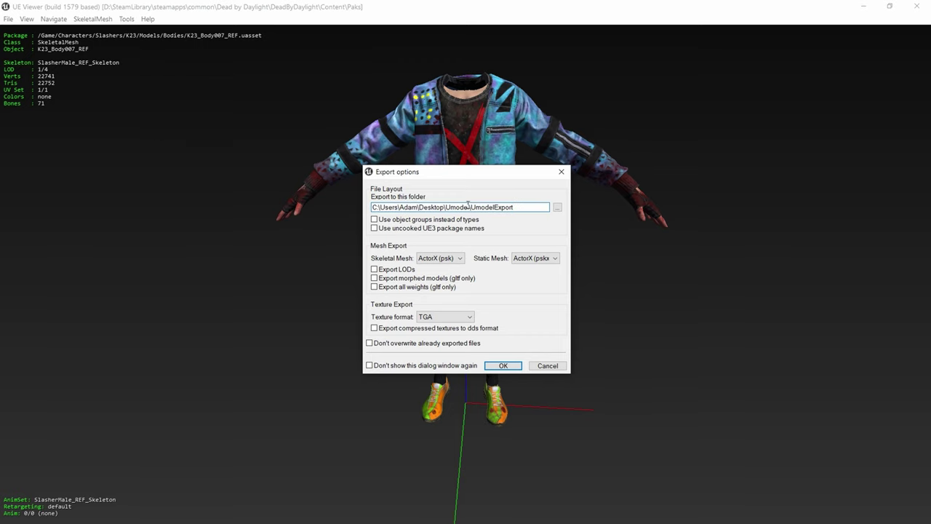
{"action": "left_click_drag", "start_coordinate": [472, 206], "coordinate": [541, 206]}
{"action": "left_click", "coordinate": [527, 208]}
{"action": "left_click", "coordinate": [441, 318]}
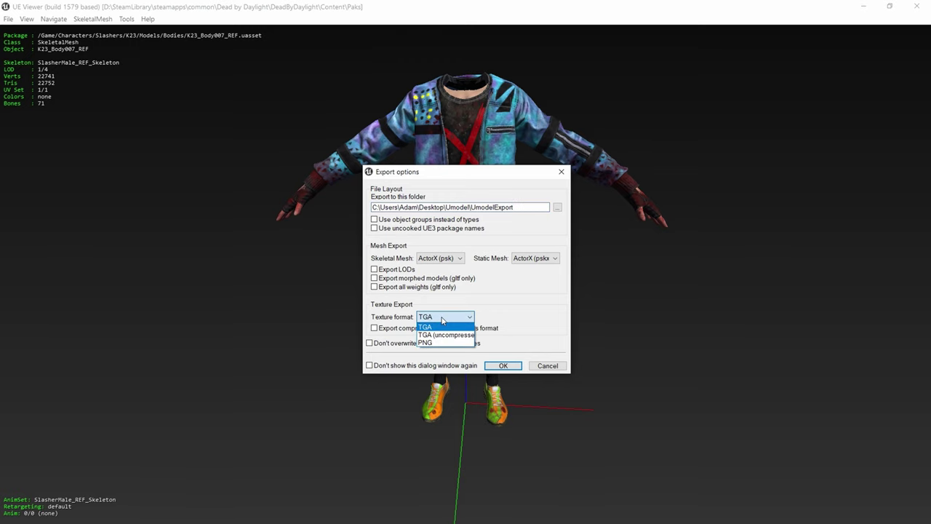
{"action": "left_click", "coordinate": [439, 321]}
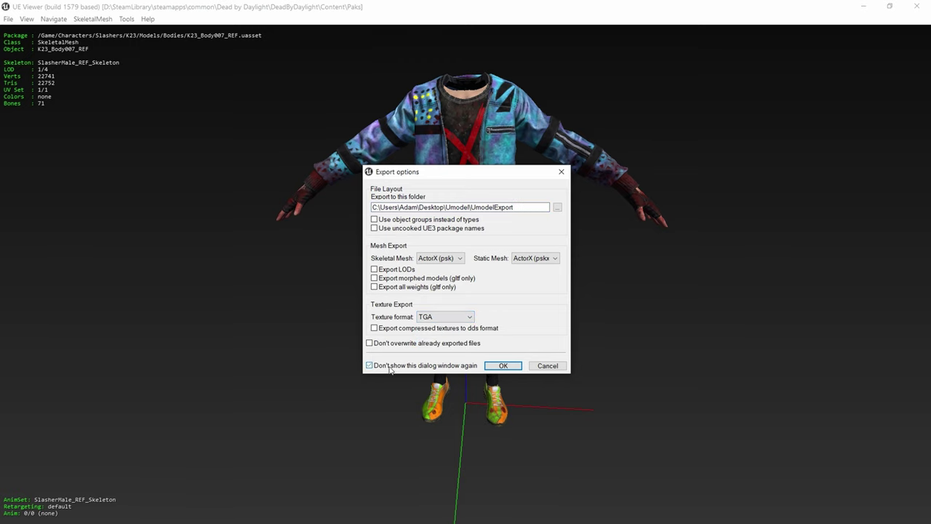
{"action": "left_click", "coordinate": [493, 366]}
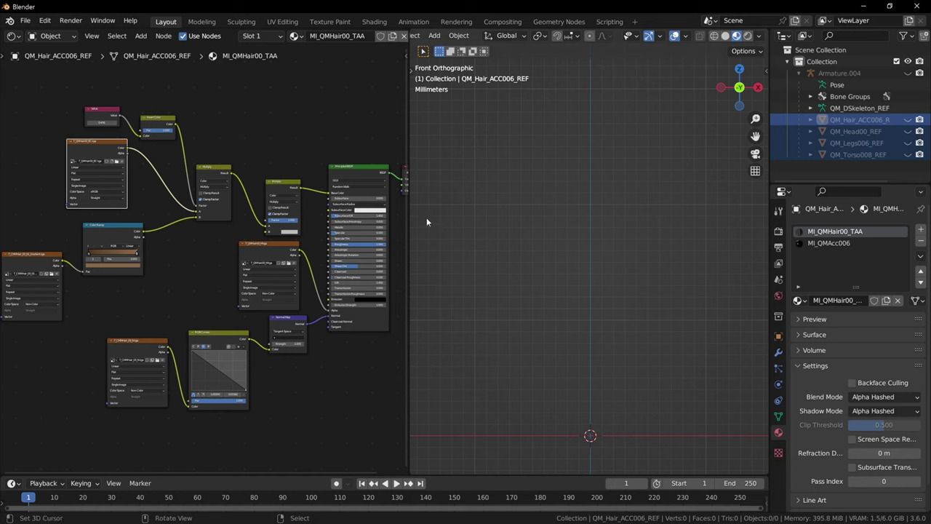
Switch to Blender, start a PSK import and go up to the Game folder inside UmodelExport.
{"action": "key", "text": "n"}
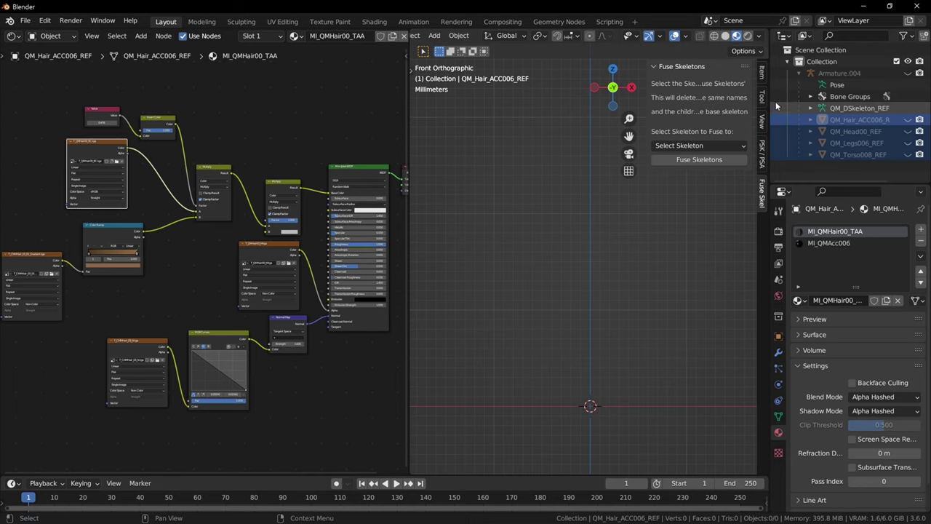
{"action": "left_click", "coordinate": [761, 154]}
{"action": "left_click", "coordinate": [701, 83]}
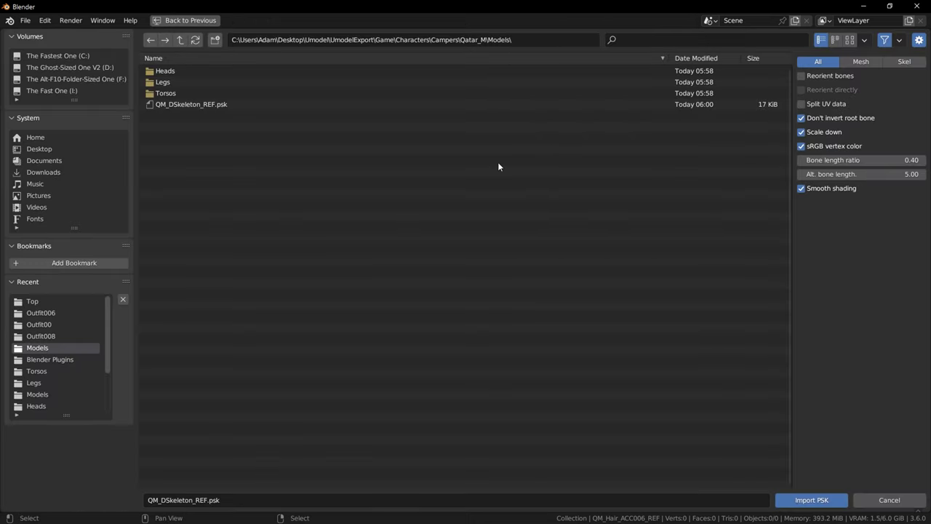
{"action": "left_click", "coordinate": [181, 40]}
{"action": "left_click", "coordinate": [180, 40]}
{"action": "left_click", "coordinate": [180, 40]}
{"action": "left_click", "coordinate": [181, 40]}
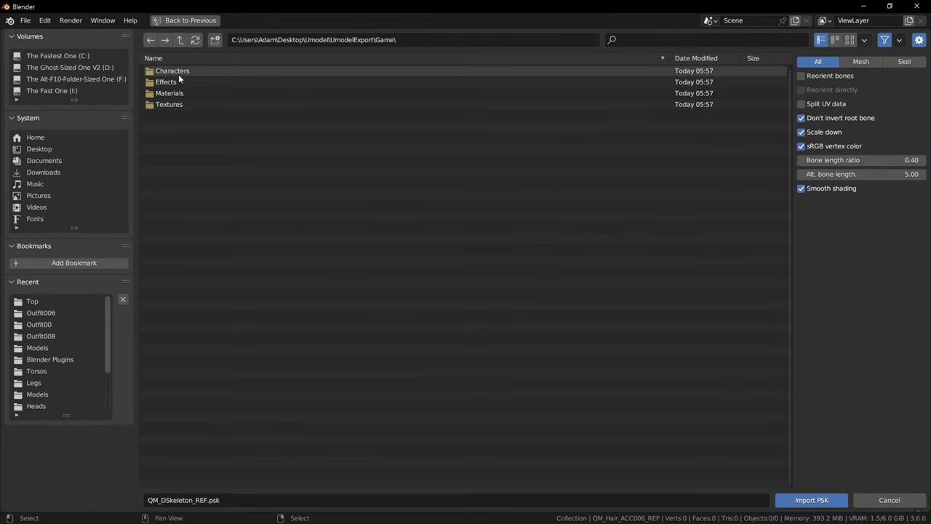
Import the K23_Body007_REF model from Characters\Slashers\K23\Models\Bodies.
{"action": "left_click", "coordinate": [179, 72]}
{"action": "left_click", "coordinate": [178, 82]}
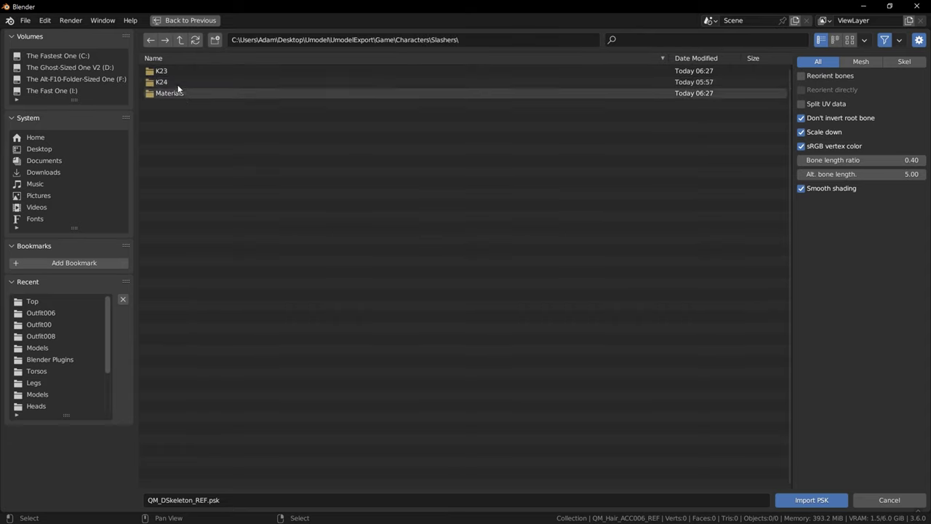
{"action": "left_click", "coordinate": [175, 73]}
{"action": "left_click", "coordinate": [182, 82]}
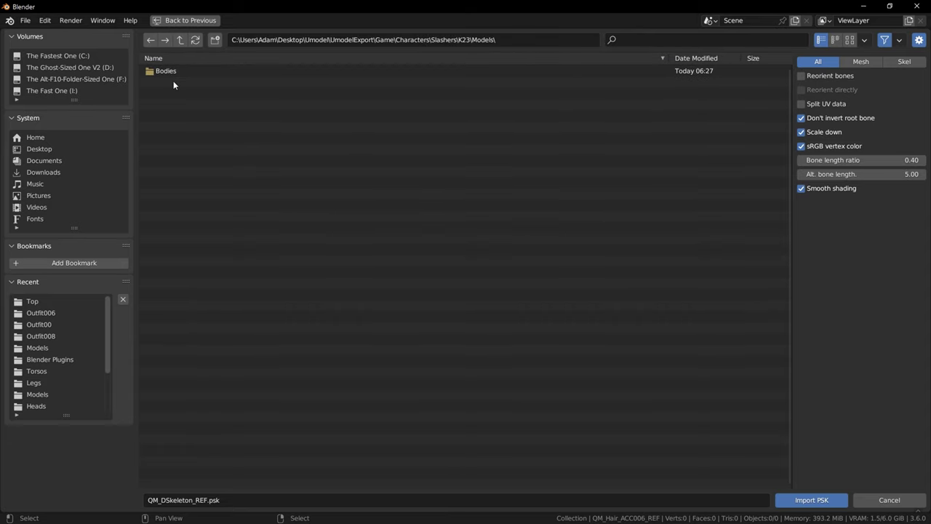
{"action": "left_click", "coordinate": [180, 70]}
{"action": "left_click", "coordinate": [180, 70]}
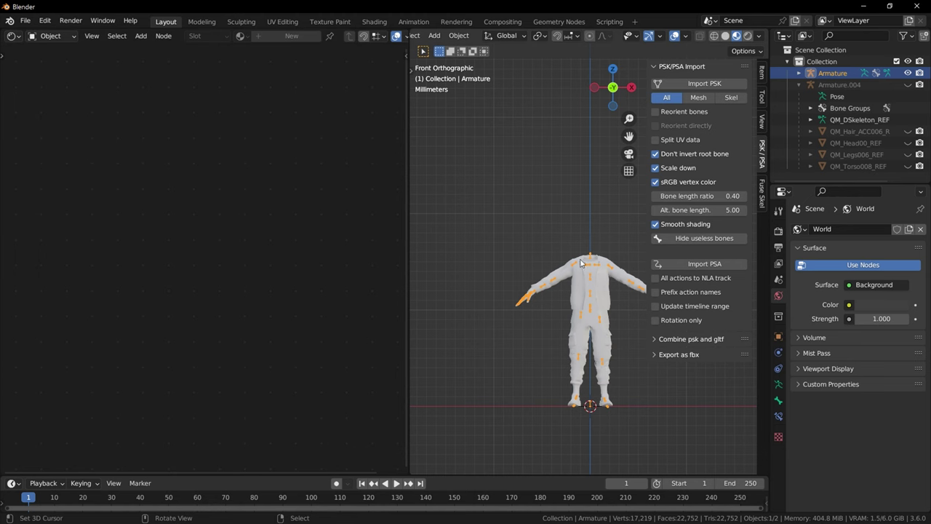
Hide the imported K23 armature and select the K23_Body007_REF body mesh.
{"action": "scroll", "coordinate": [584, 264], "scroll_direction": "up", "scroll_amount": 2}
{"action": "key", "text": "n"}
{"action": "scroll", "coordinate": [604, 269], "scroll_direction": "up", "scroll_amount": 3}
{"action": "key", "text": "h"}
{"action": "middle_click_drag", "start_coordinate": [622, 276], "coordinate": [614, 269]}
{"action": "left_click", "coordinate": [614, 269]}
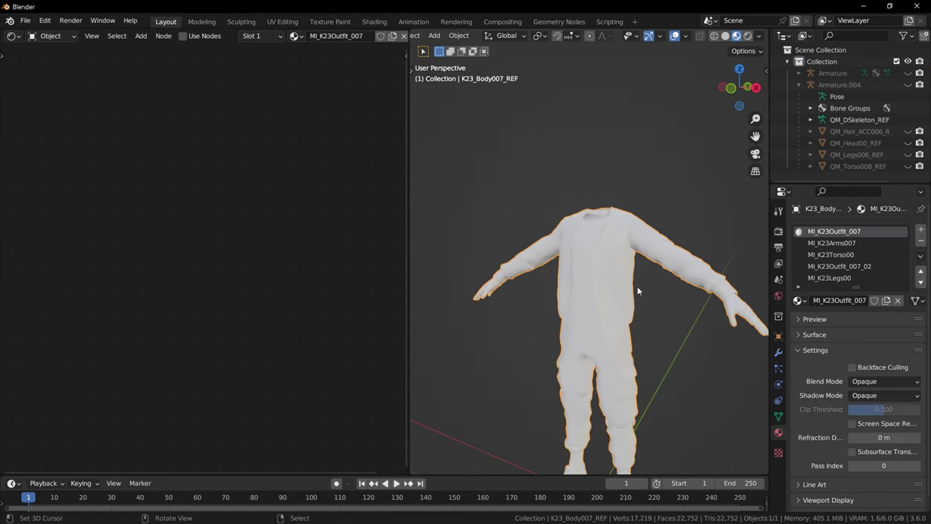
Deselect all of the body mesh's geometry in Edit Mode with face selection, and return to Object Mode.
{"action": "key", "text": "Tab"}
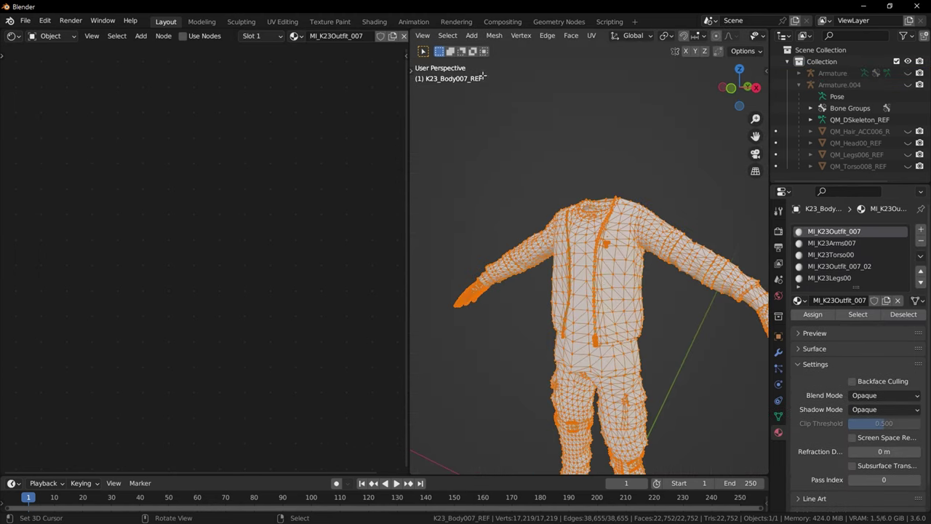
{"action": "scroll", "coordinate": [466, 35], "scroll_direction": "up", "scroll_amount": 5}
{"action": "key", "text": "alt+a"}
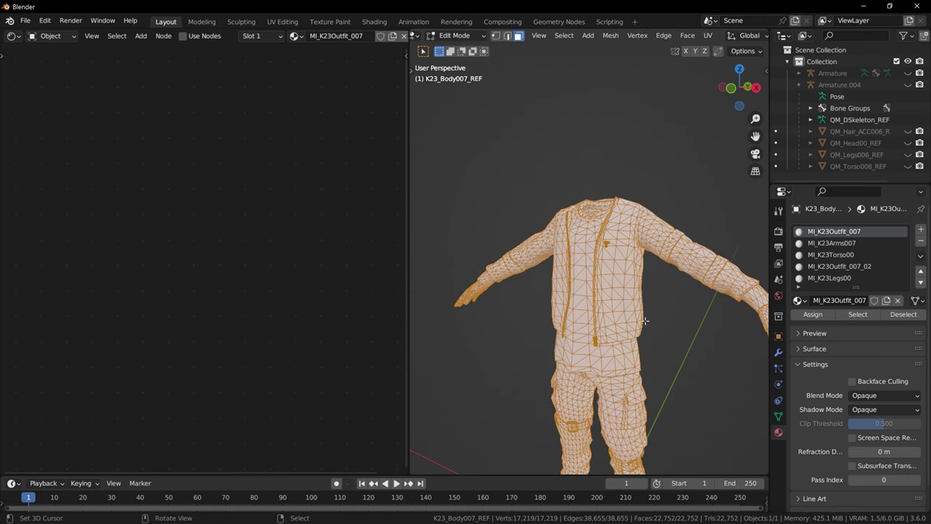
{"action": "key", "text": "alt+a"}
{"action": "key", "text": "Tab"}
Enable shader nodes for the MI_K23Outfit_007 material and clear the node selection.
{"action": "left_click", "coordinate": [184, 37]}
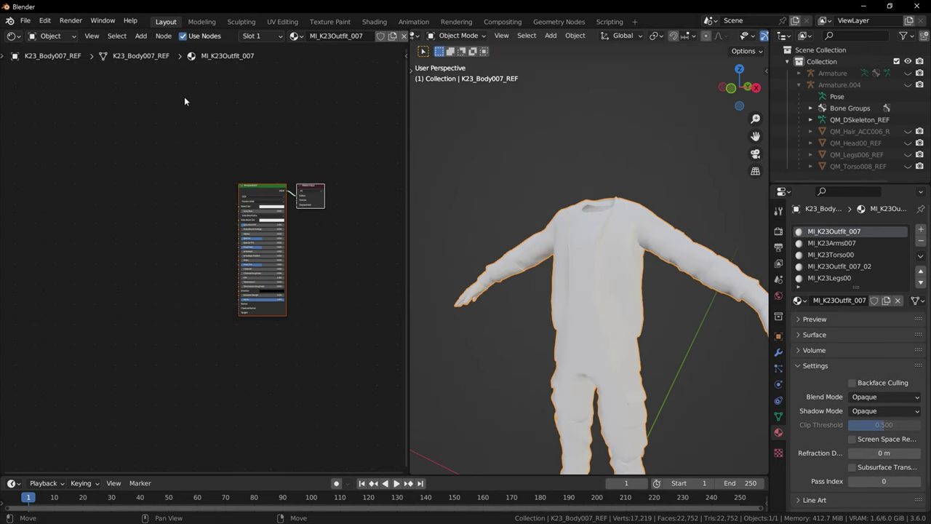
{"action": "middle_click_drag", "start_coordinate": [182, 203], "coordinate": [191, 205]}
{"action": "left_click", "coordinate": [192, 205]}
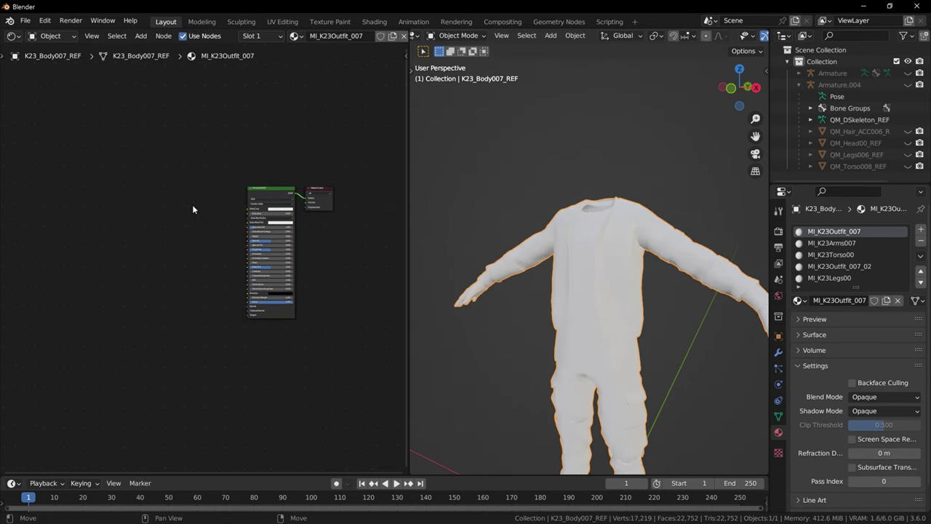
Replace the shader nodes of MI_K23Outfit_007 on the body mesh with a copy of the MI_QMLegs006 node setup from QM_Legs006_REF.
{"action": "left_click", "coordinate": [851, 143]}
{"action": "left_click", "coordinate": [853, 155]}
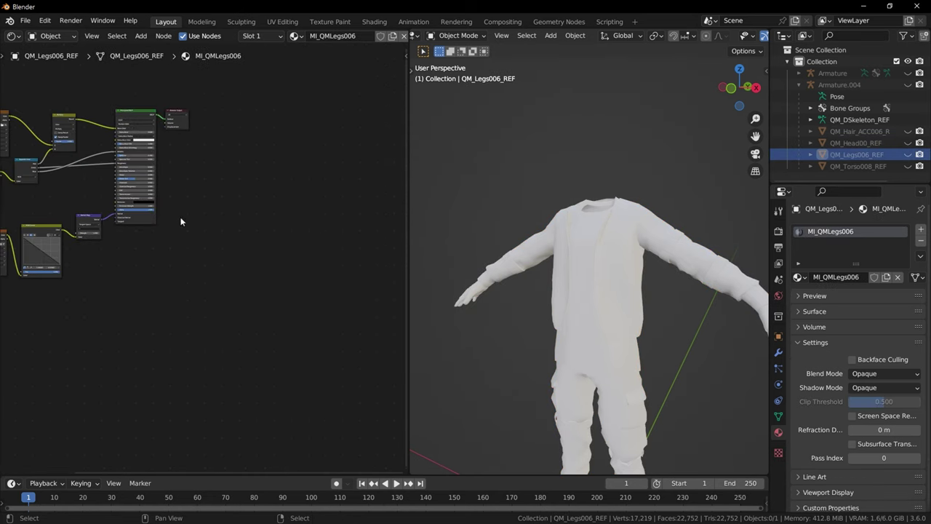
{"action": "key", "text": "a"}
{"action": "key", "text": "Home"}
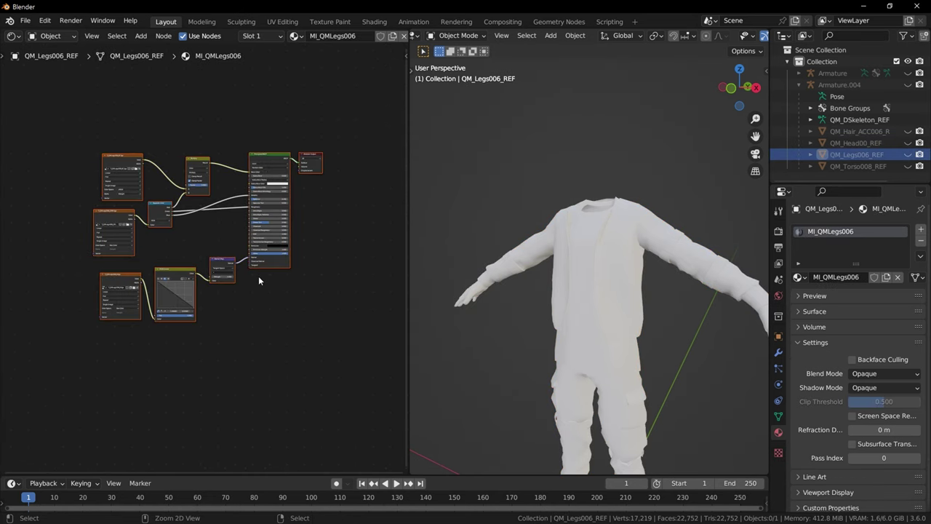
{"action": "left_click", "coordinate": [530, 282]}
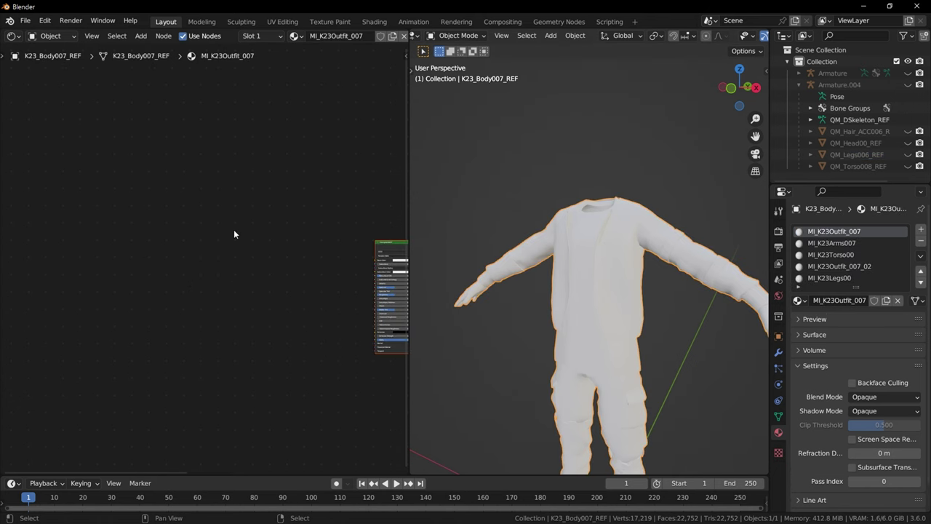
{"action": "key", "text": "Home"}
{"action": "scroll", "coordinate": [234, 234], "scroll_direction": "up", "scroll_amount": 5}
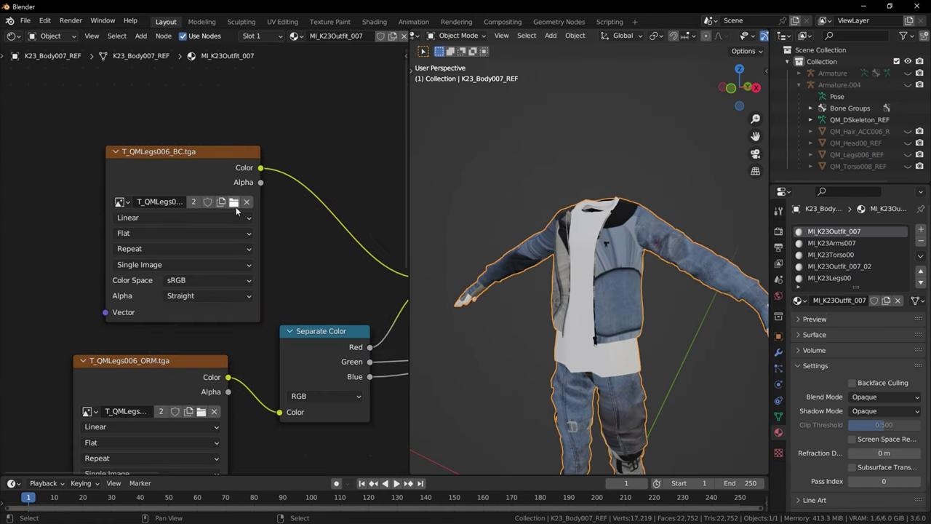
Open a replacement image for the T_QMLegs006_BC texture node and browse to the Slashers\K23\Textures\Outfit007 folder.
{"action": "left_click", "coordinate": [233, 203]}
{"action": "left_click", "coordinate": [60, 303]}
{"action": "left_click", "coordinate": [180, 40]}
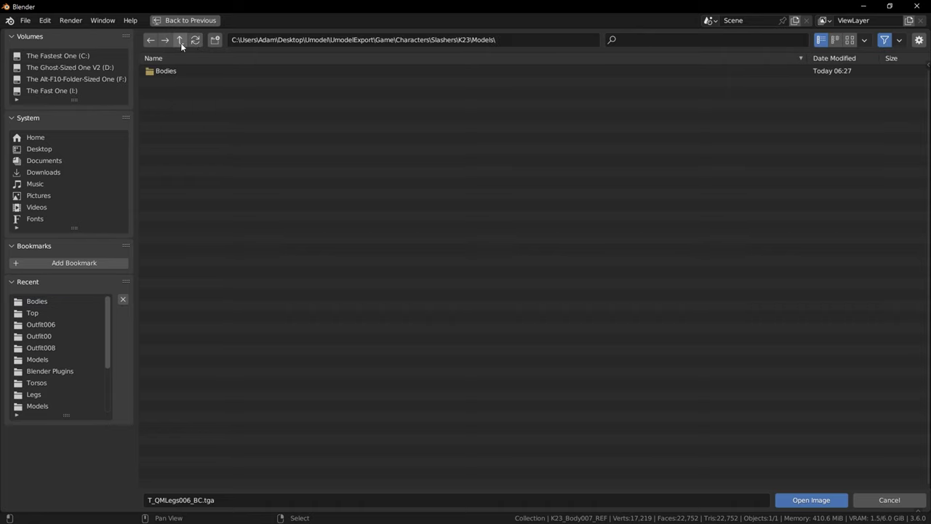
{"action": "left_click", "coordinate": [180, 40]}
{"action": "double_click", "coordinate": [178, 82]}
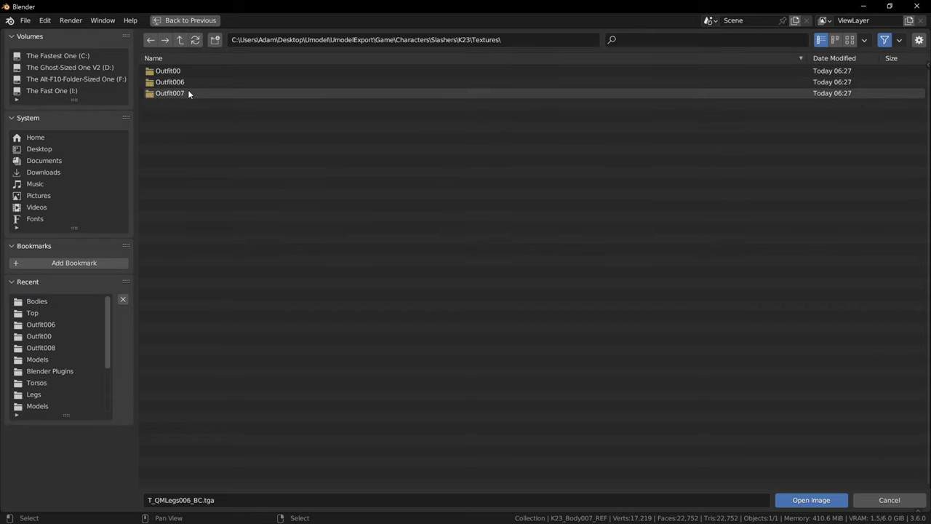
{"action": "double_click", "coordinate": [188, 92]}
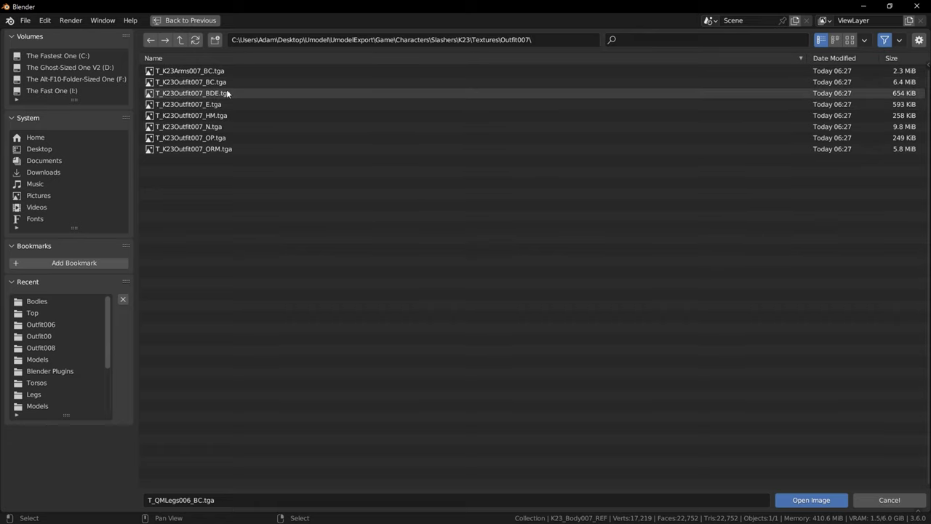
Review the Outfit007 texture files and inspect the texture parameters of the MI_K23Outfit_007 material in UE Viewer.
{"action": "left_click", "coordinate": [218, 84]}
{"action": "left_click", "coordinate": [210, 94]}
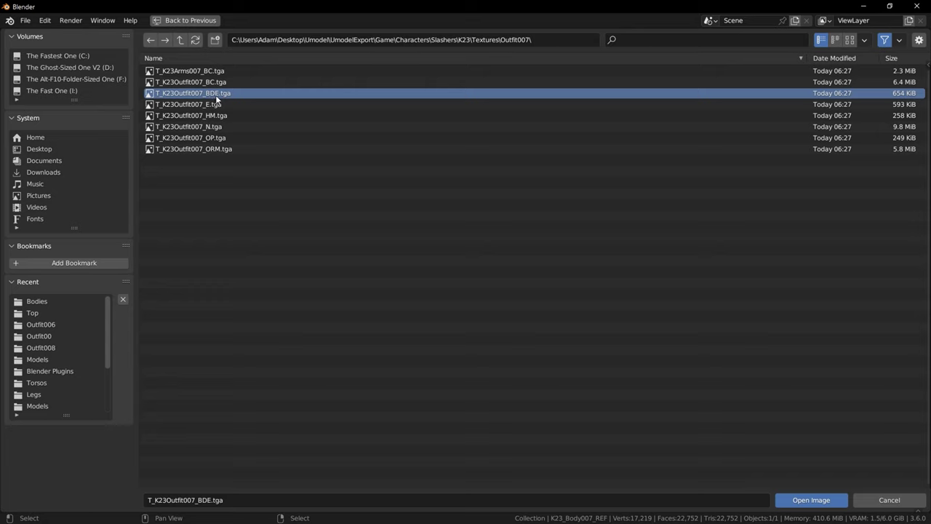
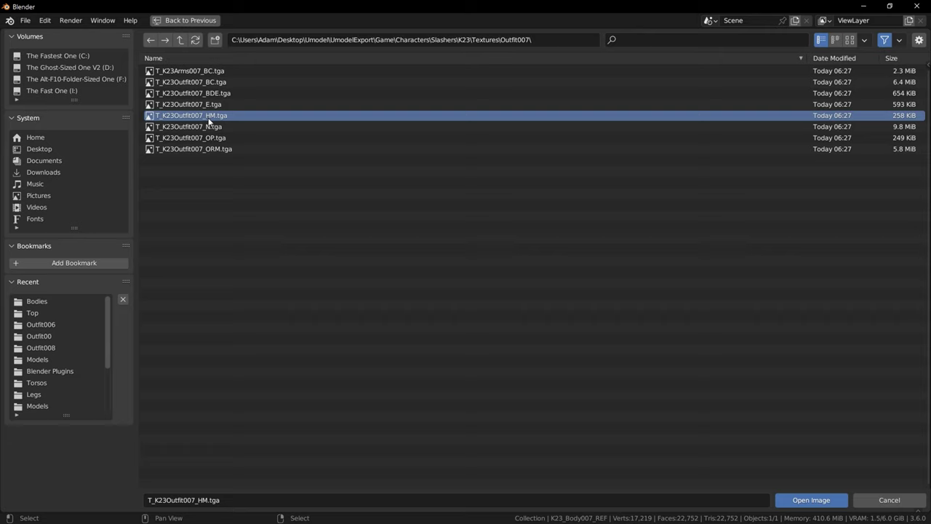
{"action": "left_click", "coordinate": [210, 128]}
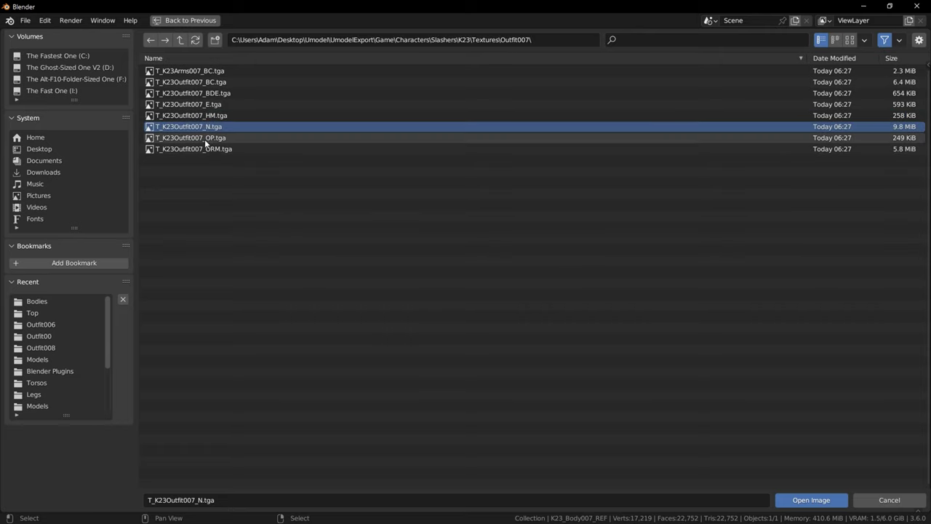
{"action": "left_click", "coordinate": [205, 137]}
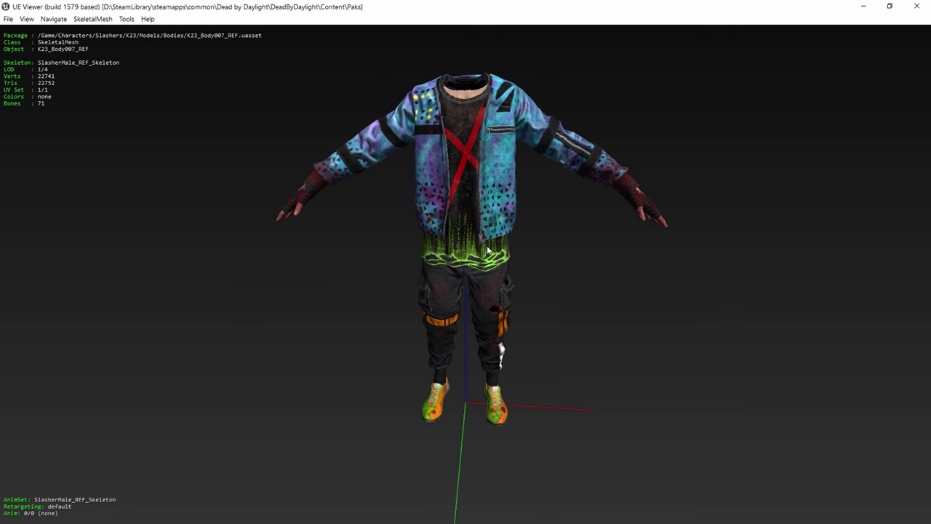
{"action": "key", "text": "m"}
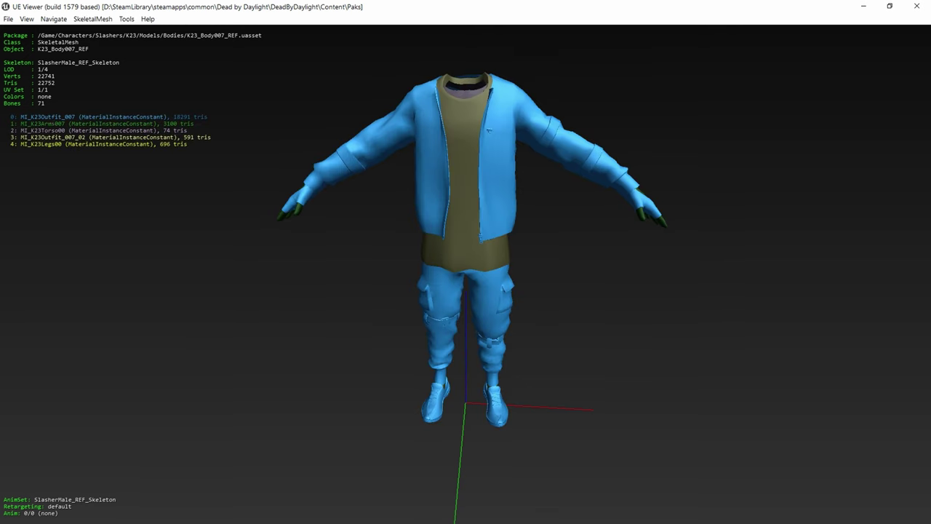
{"action": "left_click", "coordinate": [36, 118]}
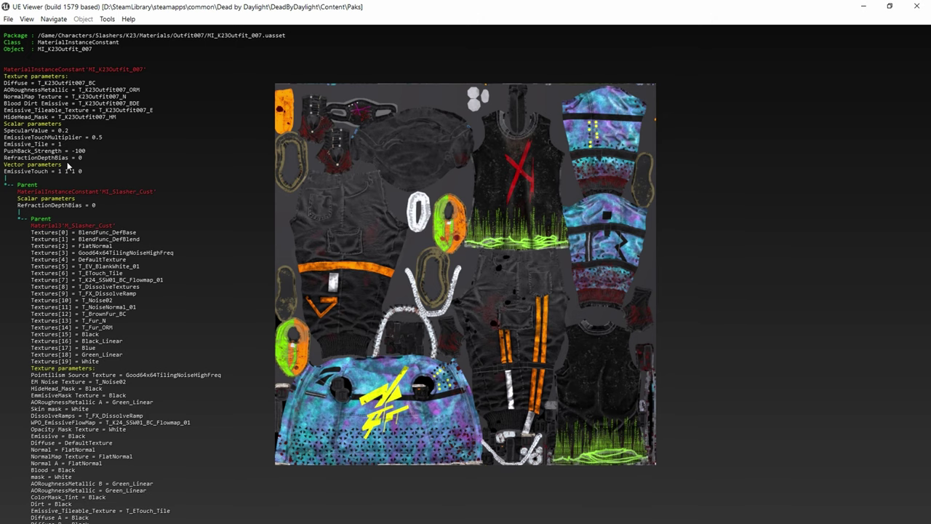
Switch back to Blender and load T_K23Outfit007_BC.tga into the base color texture node.
{"action": "key", "text": "alt+Tab"}
{"action": "left_click", "coordinate": [193, 149]}
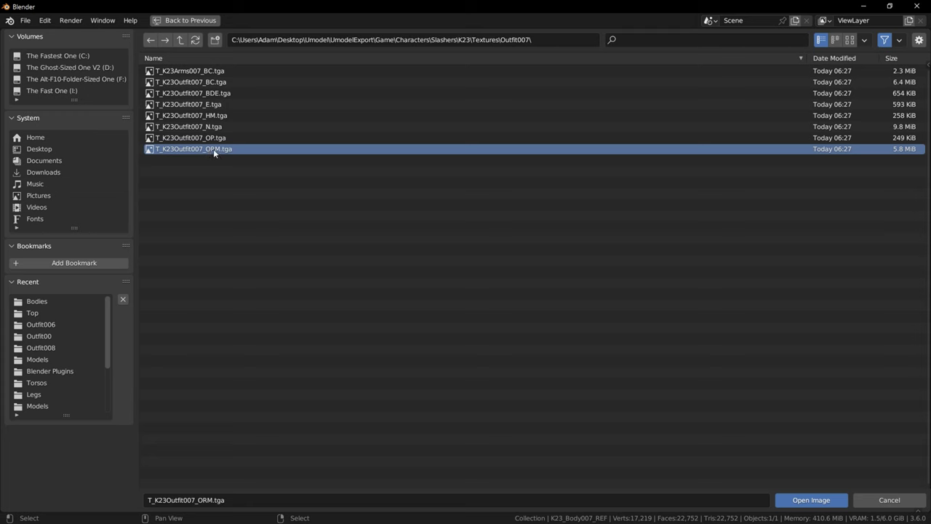
{"action": "double_click", "coordinate": [235, 82]}
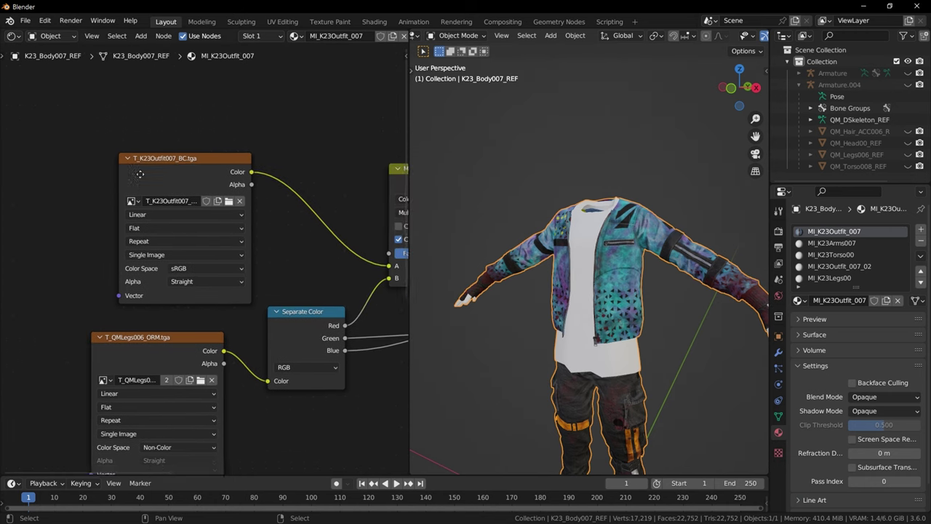
Load T_K23Outfit007_ORM.tga from Outfit007 into the ORM texture node and set its color space to Non-Color.
{"action": "middle_click_drag", "start_coordinate": [203, 254], "coordinate": [192, 182]}
{"action": "scroll", "coordinate": [198, 194], "scroll_direction": "up", "scroll_amount": 2}
{"action": "left_click", "coordinate": [208, 211]}
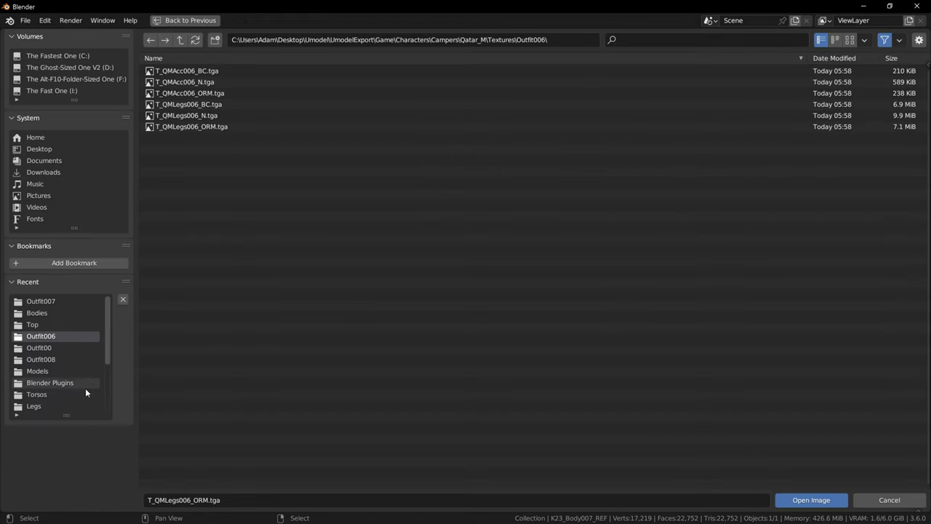
{"action": "left_click", "coordinate": [53, 302]}
{"action": "double_click", "coordinate": [217, 149]}
{"action": "left_click", "coordinate": [165, 286]}
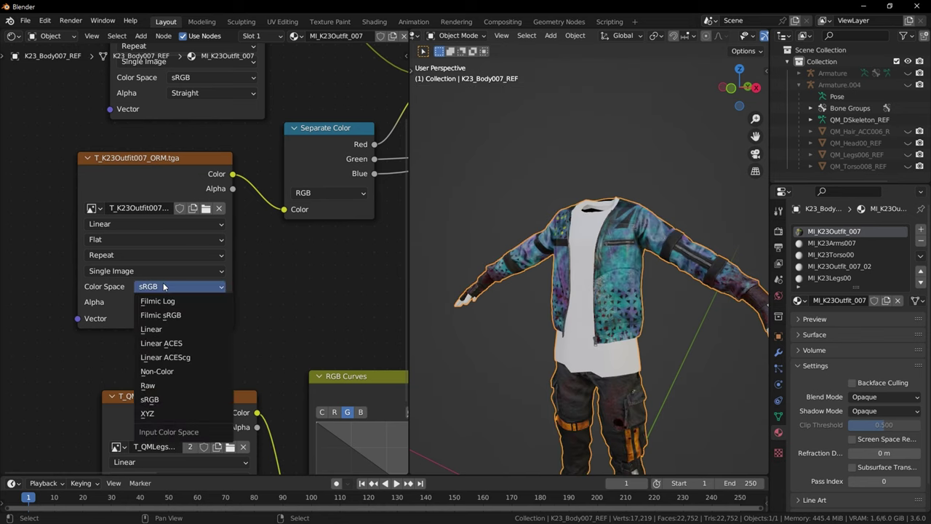
{"action": "left_click", "coordinate": [166, 372]}
Load T_K23Outfit007_N.tga from Outfit007 into the normal texture node and set its color space to Non-Color.
{"action": "scroll", "coordinate": [197, 342], "scroll_direction": "down", "scroll_amount": 5, "text": "shift"}
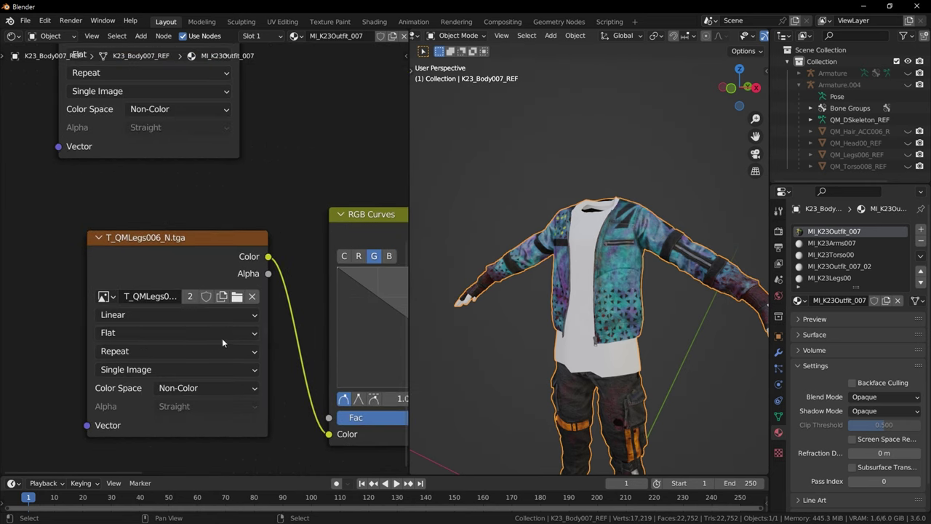
{"action": "left_click", "coordinate": [239, 298]}
{"action": "left_click", "coordinate": [40, 301]}
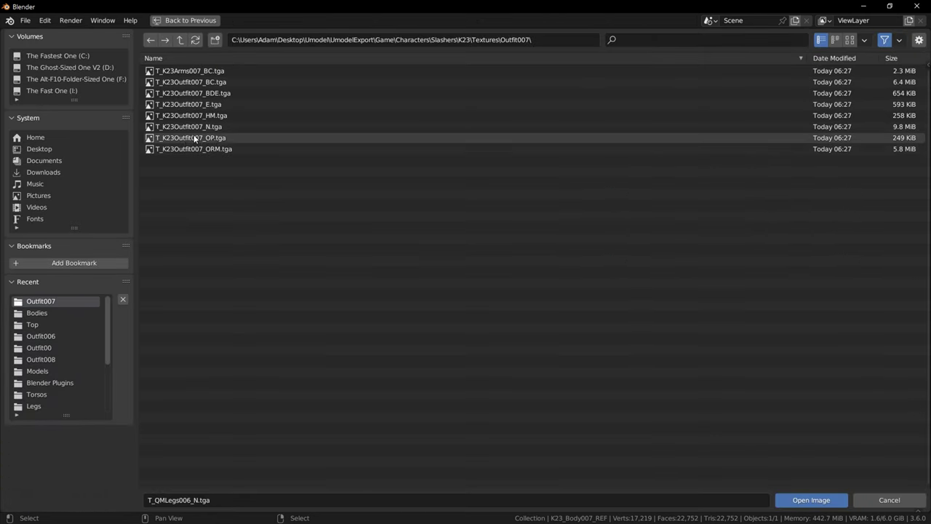
{"action": "double_click", "coordinate": [186, 127]}
{"action": "left_click", "coordinate": [195, 395]}
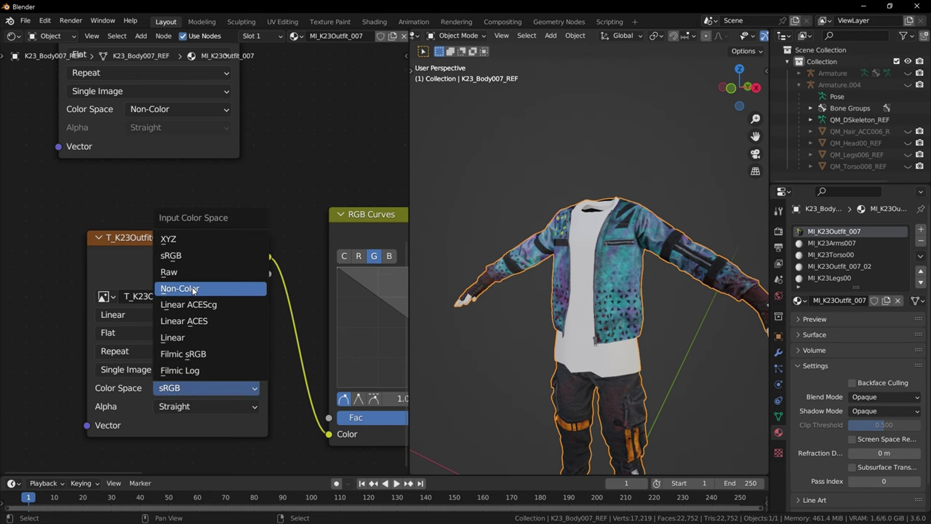
{"action": "left_click", "coordinate": [255, 289]}
Collapse the normal texture, RGB Curves and Normal Map nodes and move them well below the other nodes.
{"action": "scroll", "coordinate": [224, 238], "scroll_direction": "down", "scroll_amount": 5}
{"action": "middle_click_drag", "start_coordinate": [274, 179], "coordinate": [246, 206]}
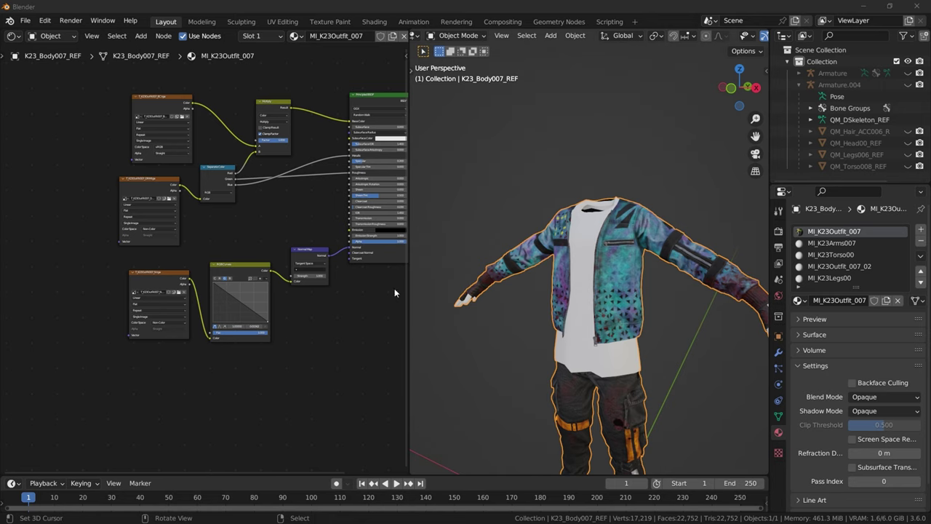
{"action": "middle_click_drag", "start_coordinate": [313, 243], "coordinate": [301, 241]}
{"action": "left_click_drag", "start_coordinate": [309, 225], "coordinate": [178, 356]}
{"action": "key", "text": "h"}
{"action": "scroll", "coordinate": [237, 254], "scroll_direction": "up", "scroll_amount": 1}
{"action": "key", "text": "g"}
{"action": "left_click", "coordinate": [232, 398]}
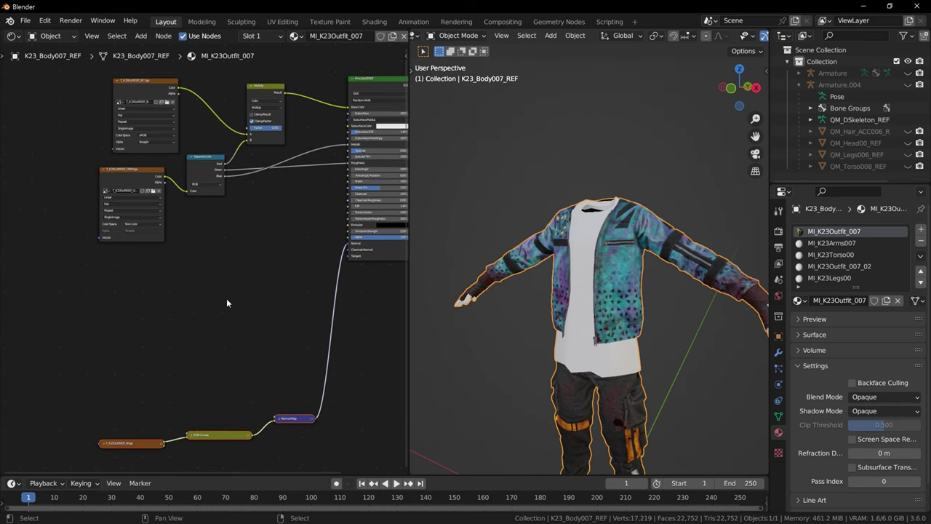
{"action": "left_click", "coordinate": [230, 296]}
Add a Vector Math node beside the Principled BSDF's emission input and set its operation to Multiply.
{"action": "scroll", "coordinate": [250, 277], "scroll_direction": "up", "scroll_amount": 3}
{"action": "scroll", "coordinate": [233, 229], "scroll_direction": "down", "scroll_amount": 2}
{"action": "middle_click_drag", "start_coordinate": [249, 236], "coordinate": [221, 245]}
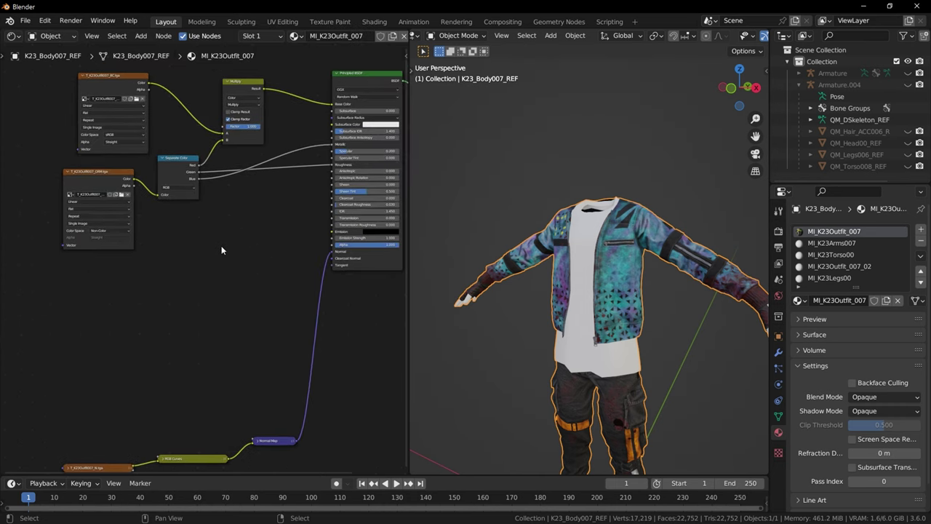
{"action": "key", "text": "F3"}
{"action": "type", "text": "math"}
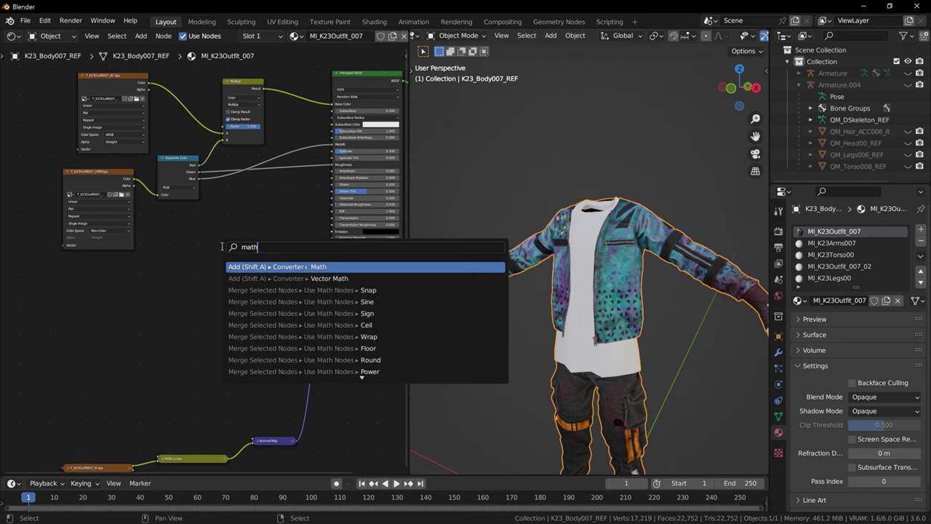
{"action": "key", "text": "Down"}
{"action": "key", "text": "Return"}
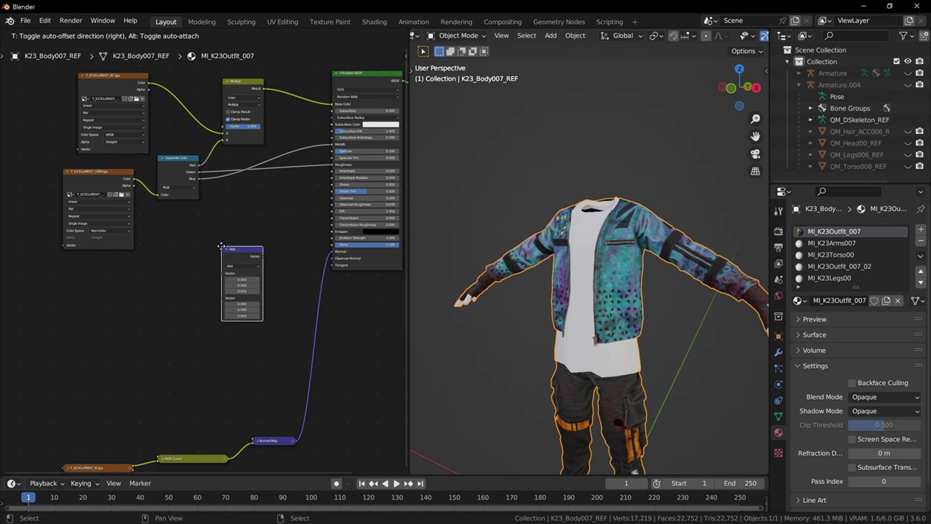
{"action": "left_click", "coordinate": [280, 239]}
{"action": "scroll", "coordinate": [280, 239], "scroll_direction": "up", "scroll_amount": 3}
{"action": "left_click", "coordinate": [249, 225]}
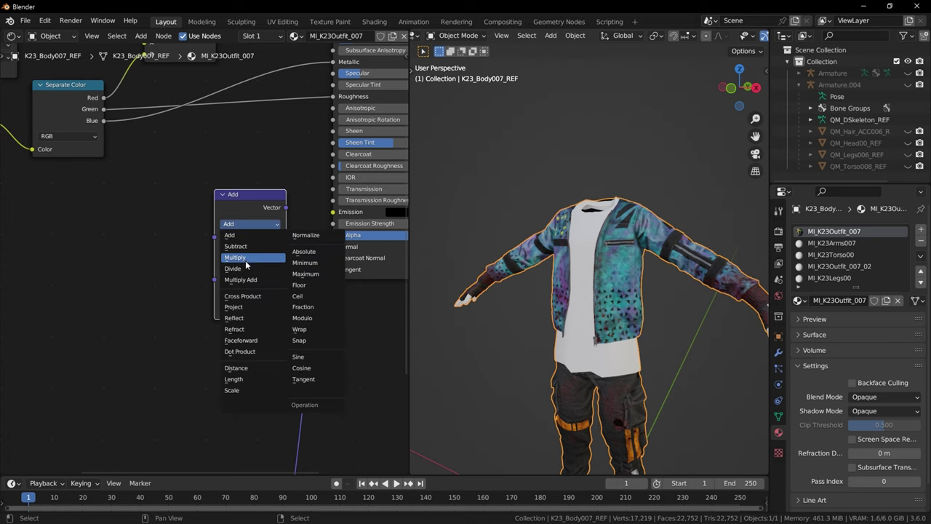
{"action": "left_click", "coordinate": [247, 257]}
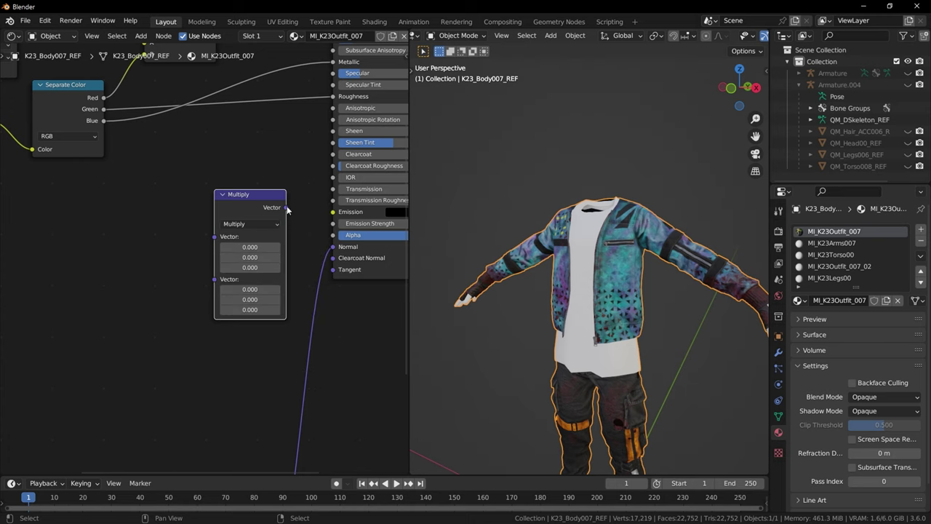
Connect the vector Multiply output to the Principled BSDF's Emission input and set Emission Strength to 5.
{"action": "left_click_drag", "start_coordinate": [286, 208], "coordinate": [334, 215]}
{"action": "middle_click_drag", "start_coordinate": [347, 218], "coordinate": [320, 218]}
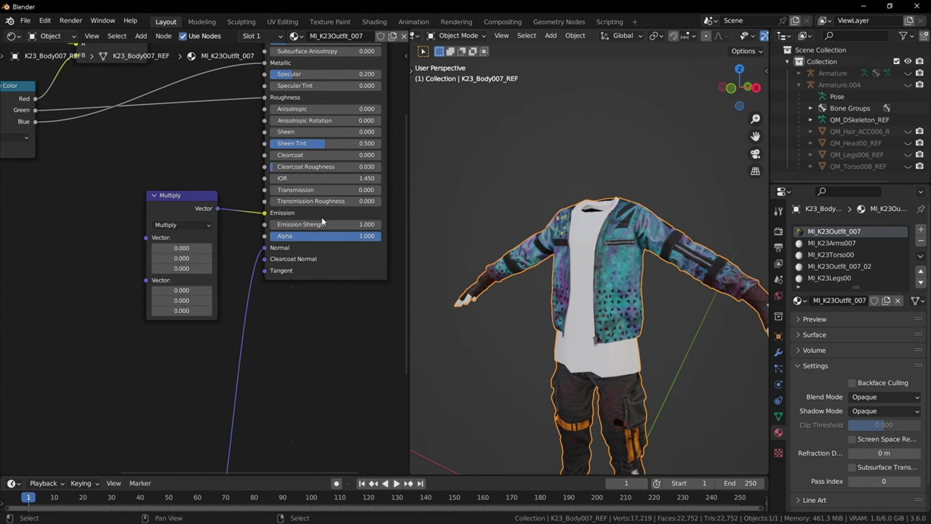
{"action": "left_click", "coordinate": [323, 224]}
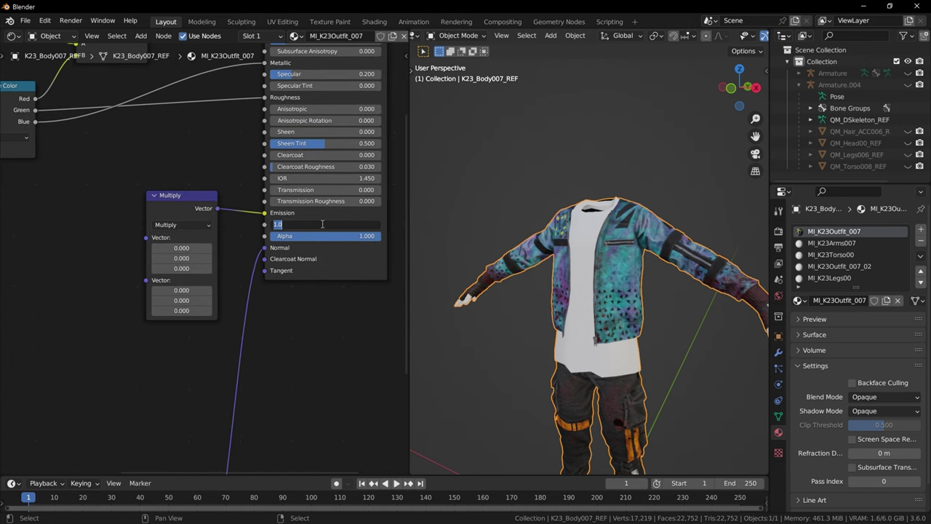
{"action": "type", "text": "5"}
{"action": "key", "text": "Return"}
{"action": "scroll", "coordinate": [202, 216], "scroll_direction": "up", "scroll_amount": 2, "text": "ctrl"}
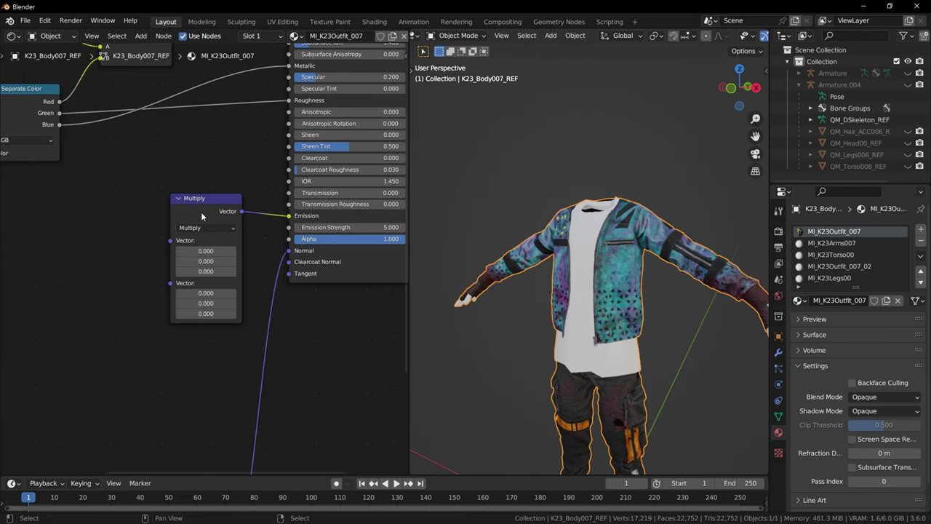
Set all three components of the vector Multiply node's second vector to 0.5.
{"action": "left_click", "coordinate": [202, 216]}
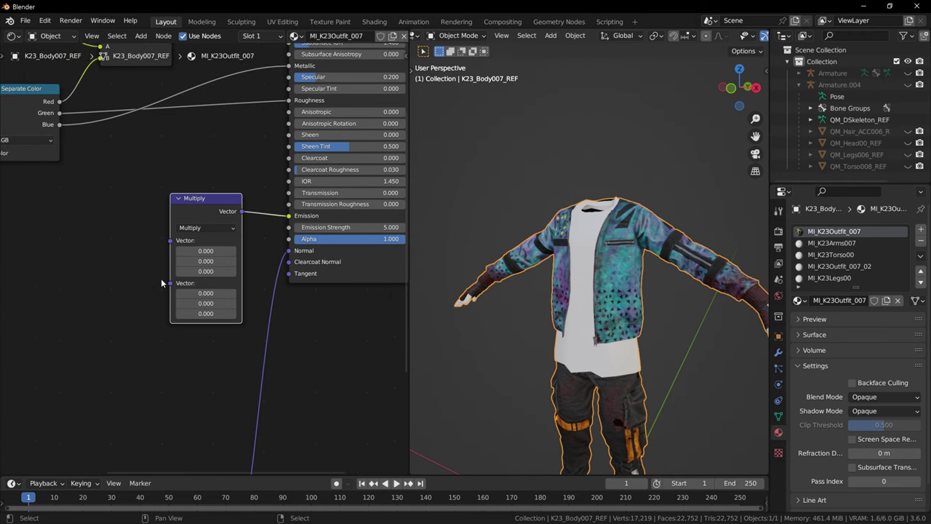
{"action": "middle_click_drag", "start_coordinate": [161, 278], "coordinate": [210, 243]}
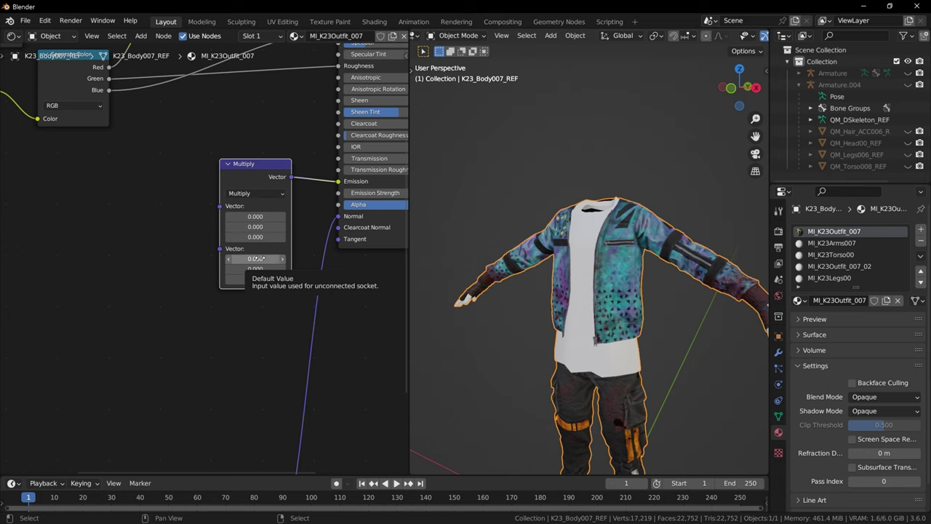
{"action": "left_click", "coordinate": [259, 258]}
{"action": "type", "text": "0.5"}
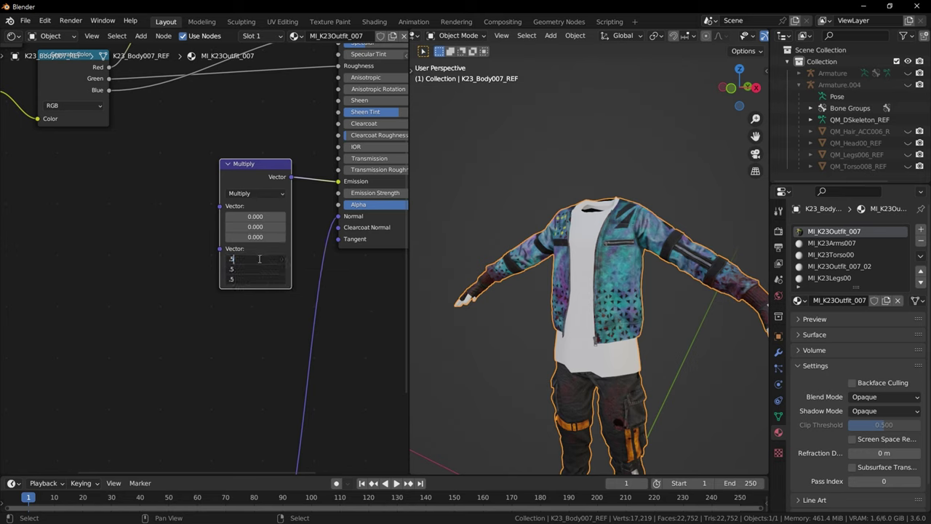
{"action": "key", "text": "Return"}
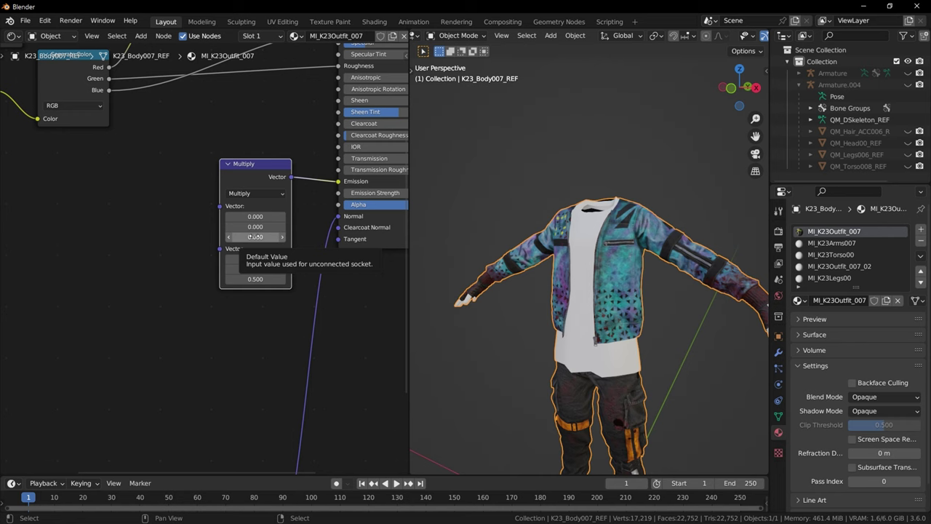
{"action": "middle_click_drag", "start_coordinate": [392, 194], "coordinate": [354, 208]}
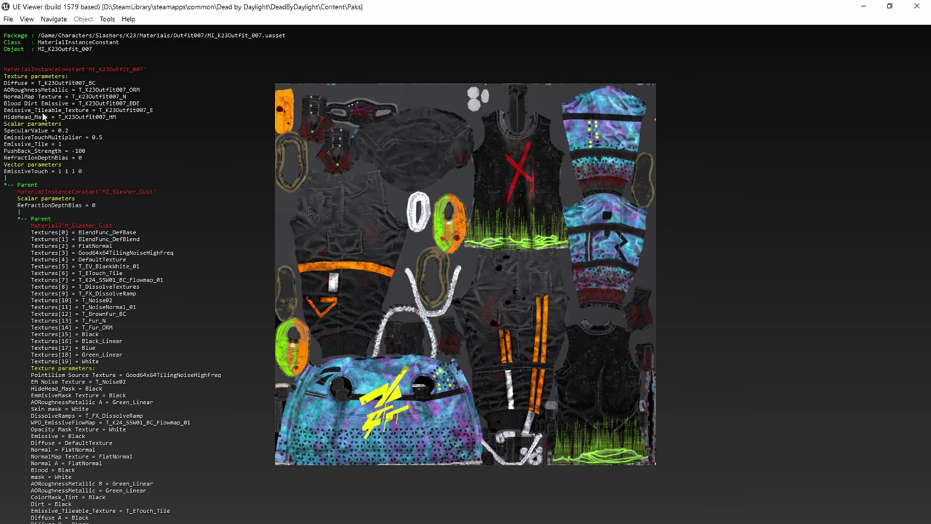
Switch to Blender and add a Mix Color node to the left of the vector Multiply node.
{"action": "key", "text": "alt+Tab"}
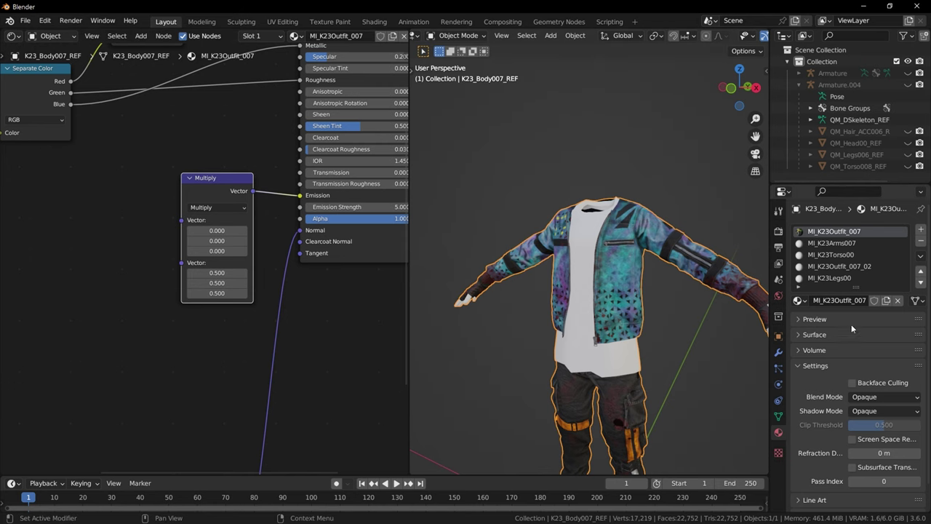
{"action": "middle_click_drag", "start_coordinate": [243, 258], "coordinate": [342, 259]}
{"action": "key", "text": "F3"}
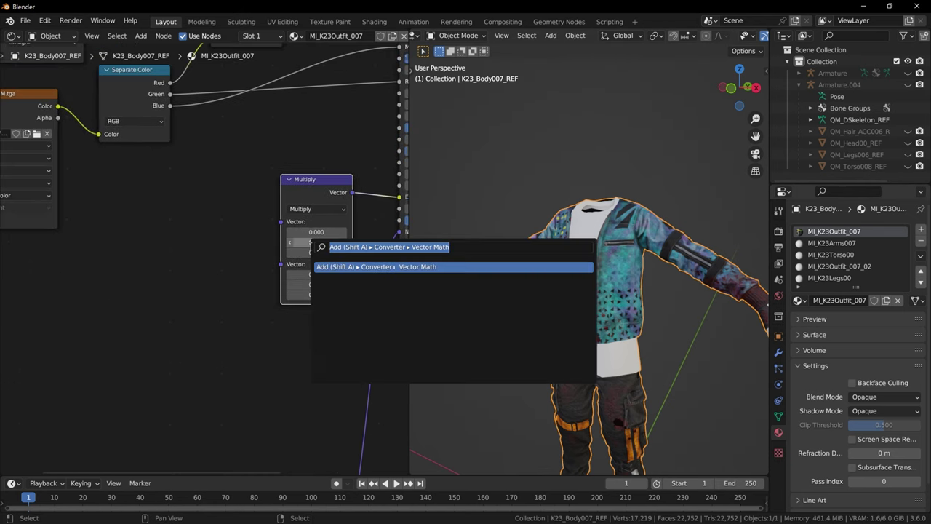
{"action": "type", "text": "mix color"}
{"action": "key", "text": "Down"}
{"action": "key", "text": "Return"}
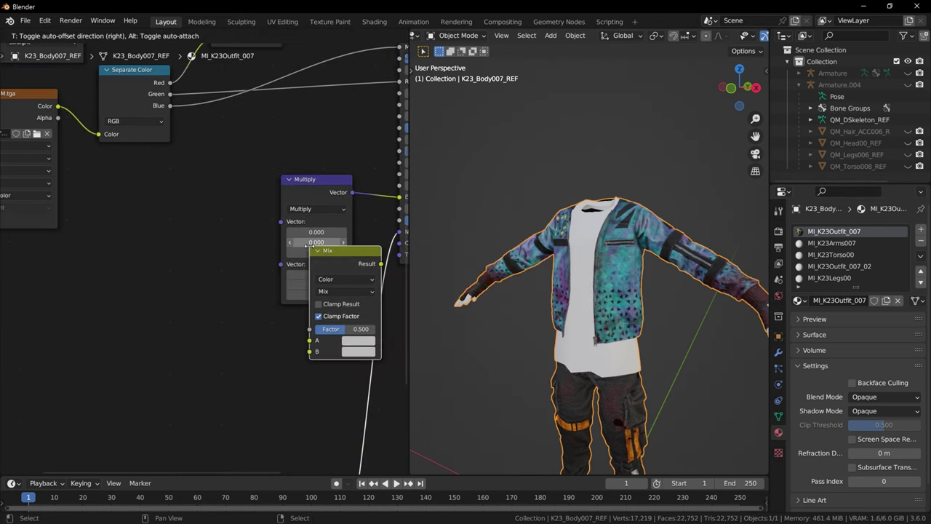
{"action": "left_click", "coordinate": [140, 186]}
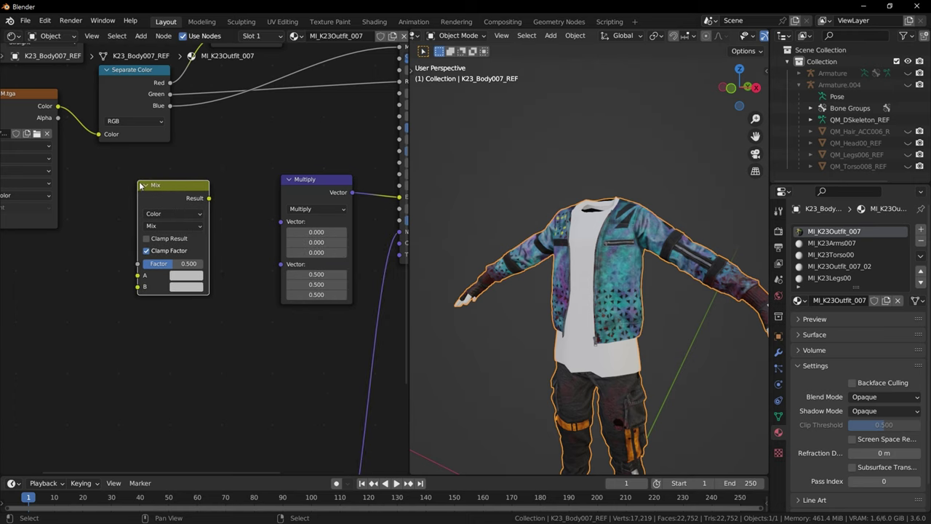
Set the Mix node's blending mode to Multiply and its factor to 1.
{"action": "left_click", "coordinate": [171, 227]}
{"action": "left_click", "coordinate": [173, 259]}
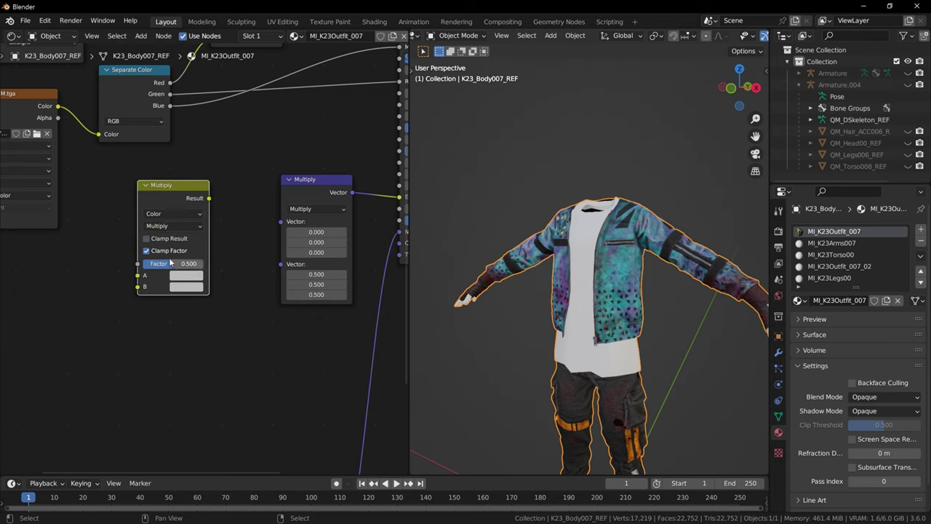
{"action": "left_click", "coordinate": [172, 263]}
{"action": "type", "text": "1"}
{"action": "key", "text": "Return"}
Connect the color Multiply node's Result to the vector Multiply's first Vector input and move the color node closer to it.
{"action": "left_click_drag", "start_coordinate": [209, 198], "coordinate": [281, 222]}
{"action": "middle_click_drag", "start_coordinate": [270, 245], "coordinate": [277, 246]}
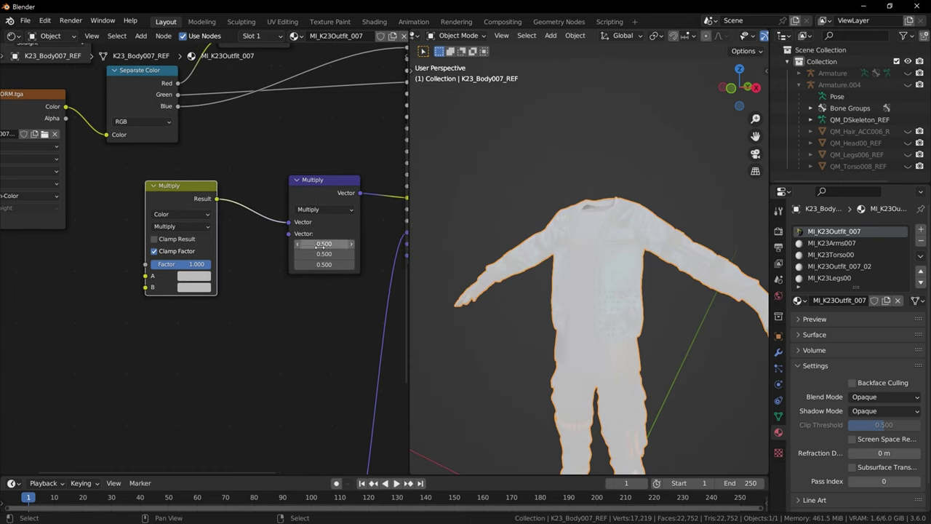
{"action": "left_click_drag", "start_coordinate": [179, 191], "coordinate": [220, 197]}
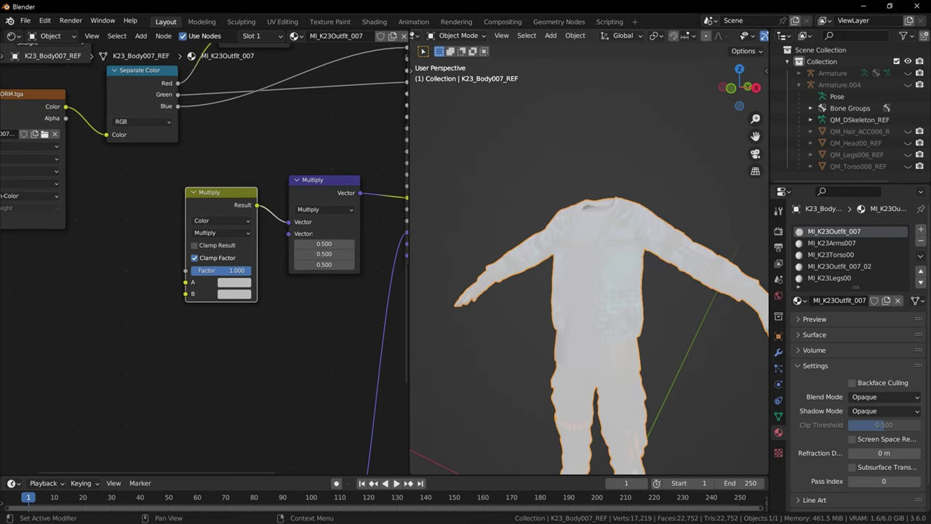
Bring T_K23Outfit007_BDE.tga from the Outfit007 texture folder into the shader graph and place it below the ORM texture node.
{"action": "key", "text": "alt+Tab"}
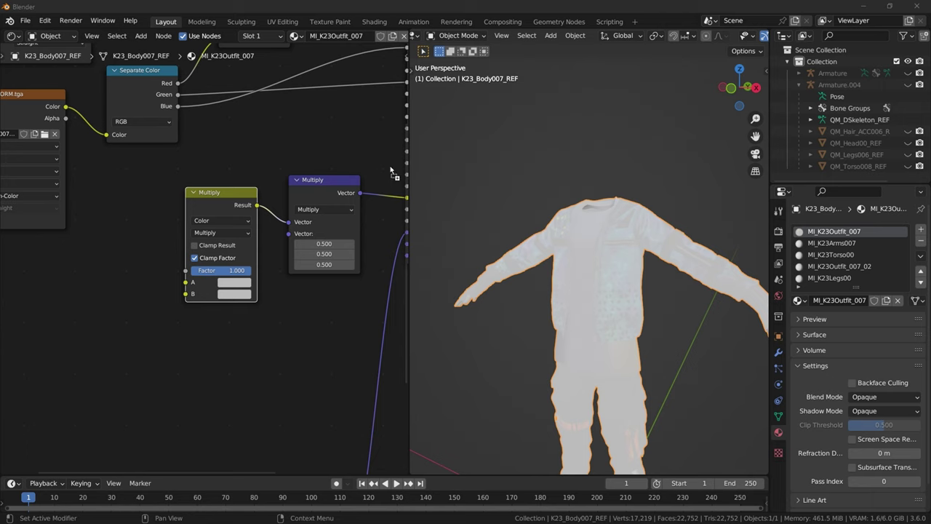
{"action": "left_click_drag", "start_coordinate": [392, 171], "coordinate": [2, 302]}
{"action": "middle_click_drag", "start_coordinate": [90, 275], "coordinate": [206, 246]}
{"action": "key", "text": "g"}
{"action": "left_click_drag", "start_coordinate": [91, 220], "coordinate": [90, 214]}
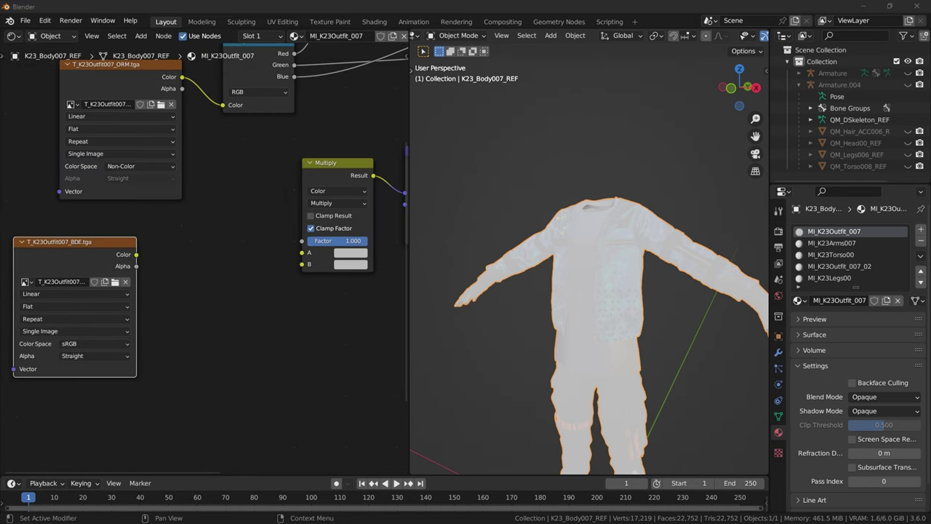
Add a Separate Color node after the BDE texture's Color output and connect its Blue output to the color Multiply's A input.
{"action": "middle_click_drag", "start_coordinate": [115, 239], "coordinate": [206, 248]}
{"action": "left_click_drag", "start_coordinate": [198, 253], "coordinate": [170, 249]}
{"action": "type", "text": "sep"}
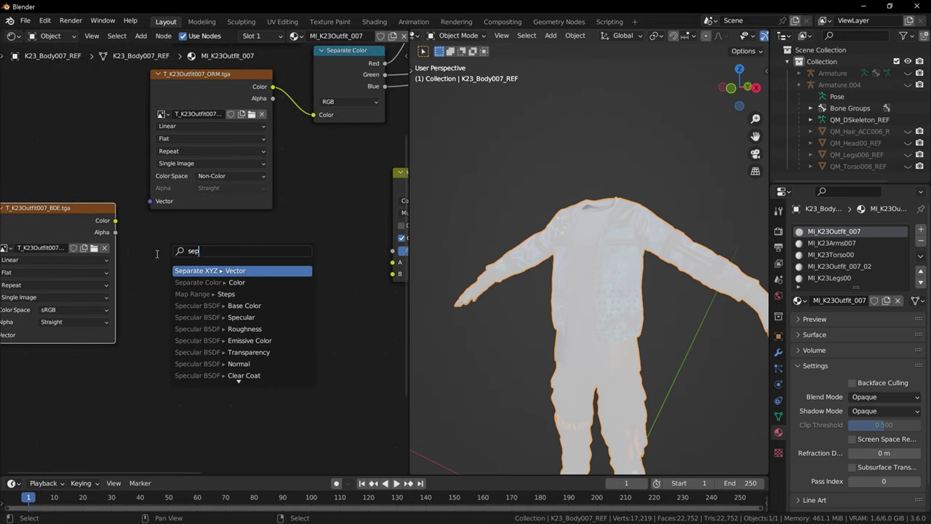
{"action": "key", "text": "Return"}
{"action": "left_click", "coordinate": [159, 243]}
{"action": "middle_click_drag", "start_coordinate": [158, 243], "coordinate": [70, 247]}
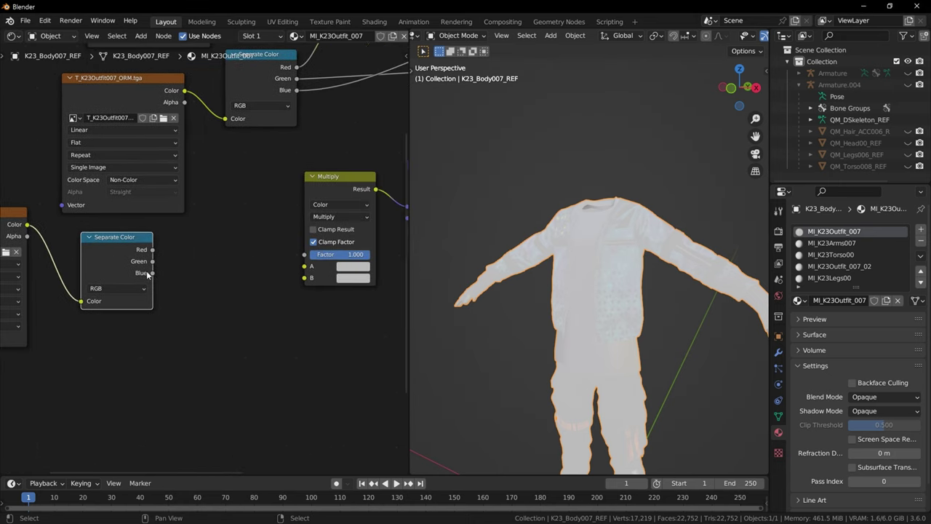
{"action": "left_click_drag", "start_coordinate": [153, 273], "coordinate": [305, 266]}
{"action": "middle_click_drag", "start_coordinate": [304, 259], "coordinate": [295, 257]}
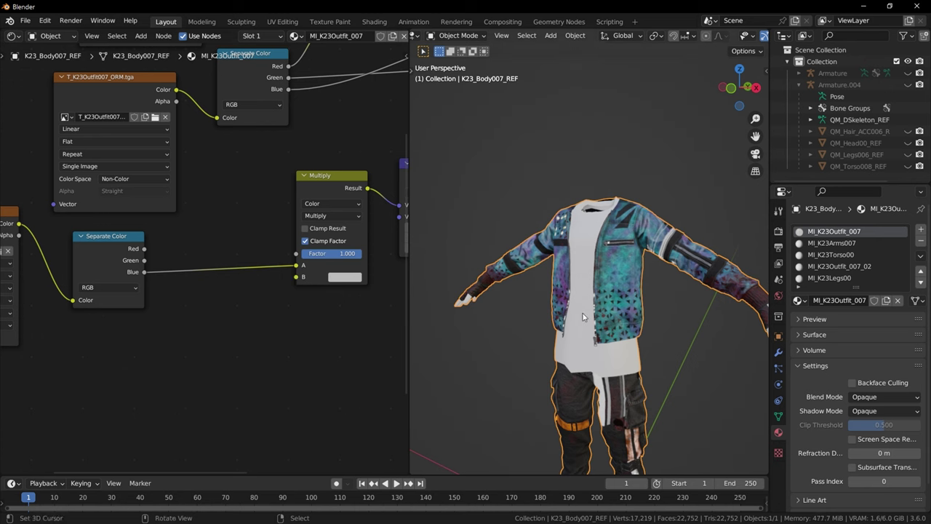
Set the color Multiply node's B color to red and check the emissive areas on the trousers.
{"action": "middle_click_drag", "start_coordinate": [584, 317], "coordinate": [574, 299]}
{"action": "mouse_move", "coordinate": [344, 256]}
{"action": "left_mouse_down"}
{"action": "mouse_move", "coordinate": [334, 255]}
{"action": "mouse_move", "coordinate": [363, 254]}
{"action": "left_mouse_up"}
{"action": "scroll", "coordinate": [636, 329], "scroll_direction": "up", "scroll_amount": 5}
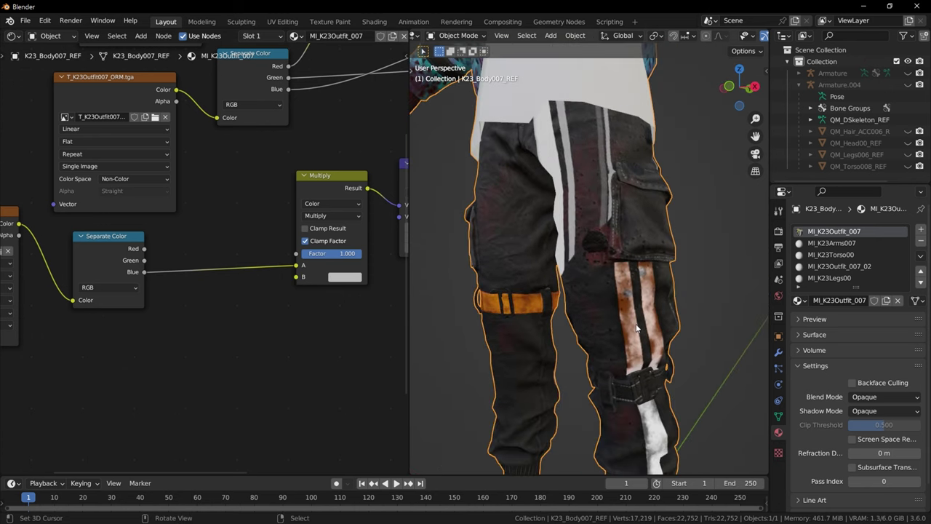
{"action": "middle_click_drag", "start_coordinate": [636, 328], "coordinate": [610, 331]}
{"action": "middle_click_drag", "start_coordinate": [640, 431], "coordinate": [646, 354], "text": "shift"}
{"action": "left_click", "coordinate": [351, 277]}
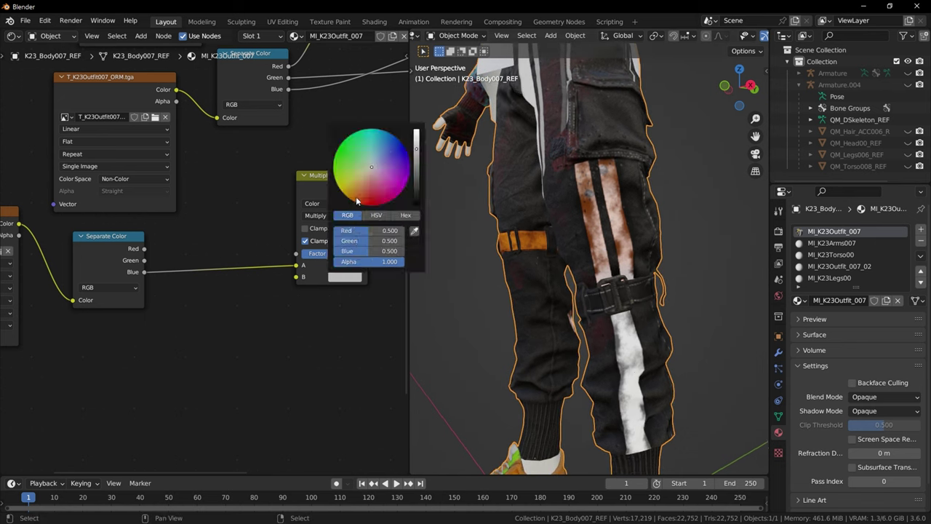
{"action": "left_click_drag", "start_coordinate": [358, 199], "coordinate": [372, 205]}
{"action": "scroll", "coordinate": [544, 177], "scroll_direction": "down", "scroll_amount": 3}
{"action": "middle_click_drag", "start_coordinate": [544, 177], "coordinate": [577, 257]}
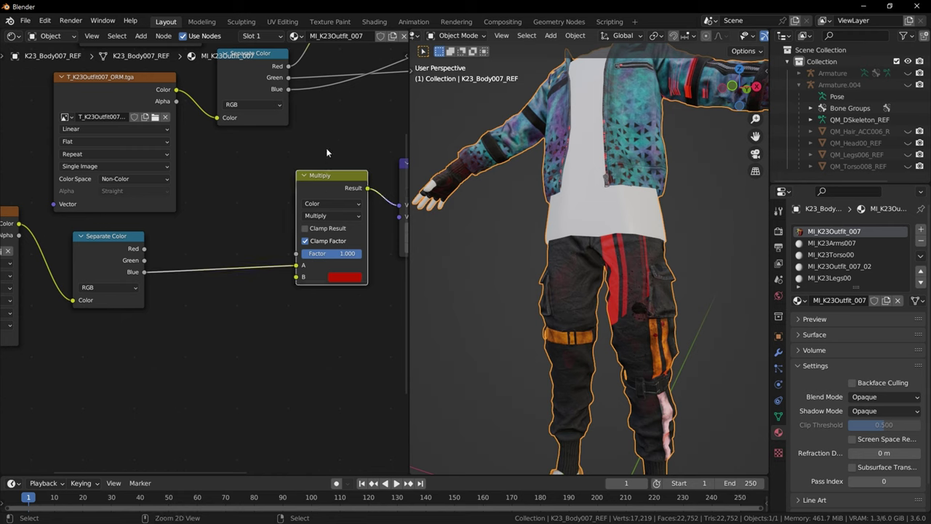
Duplicate the color Multiply node, set the copy's blending mode to Overlay and connect its Result to the original's B input.
{"action": "key", "text": "shift+d"}
{"action": "left_click", "coordinate": [232, 369]}
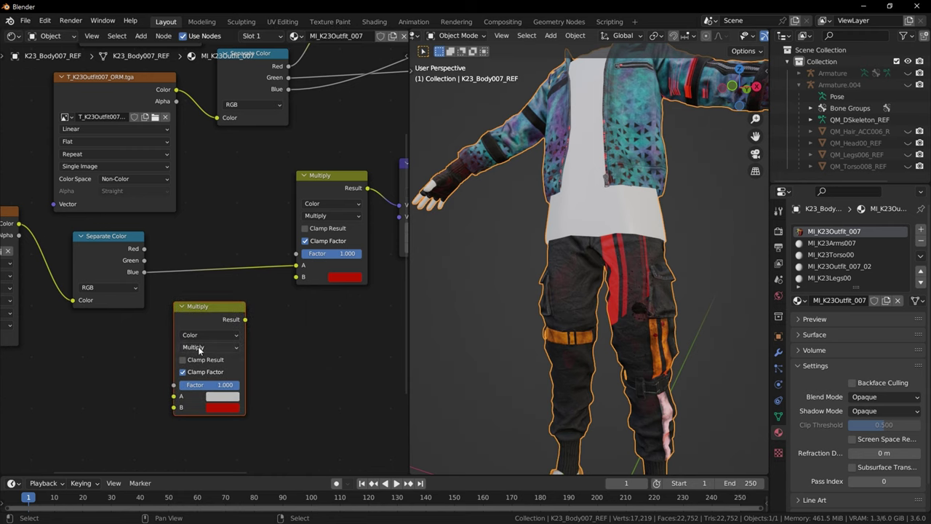
{"action": "left_click", "coordinate": [209, 347]}
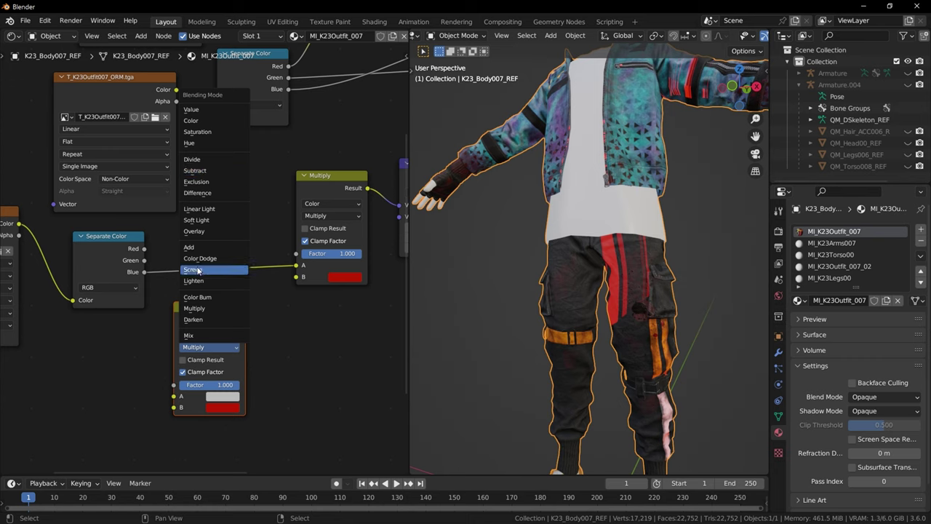
{"action": "left_click", "coordinate": [199, 232]}
{"action": "left_click_drag", "start_coordinate": [246, 321], "coordinate": [297, 278]}
{"action": "middle_click_drag", "start_coordinate": [291, 312], "coordinate": [339, 277]}
{"action": "scroll", "coordinate": [338, 278], "scroll_direction": "down", "scroll_amount": 1}
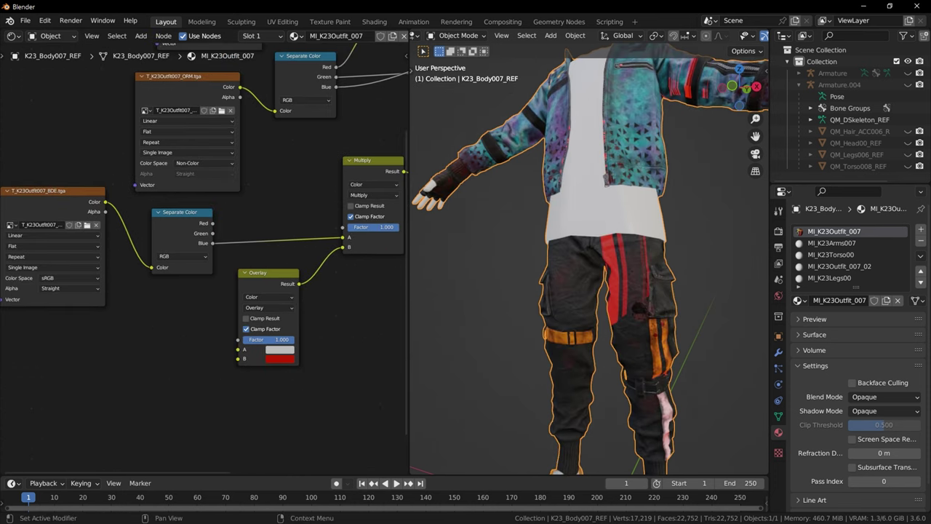
Bring T_ETouch_Tile.tga from the exported Characters > Campers > Textures folder into the shader graph below the Separate Color node.
{"action": "left_click_drag", "start_coordinate": [930, 102], "coordinate": [408, 60]}
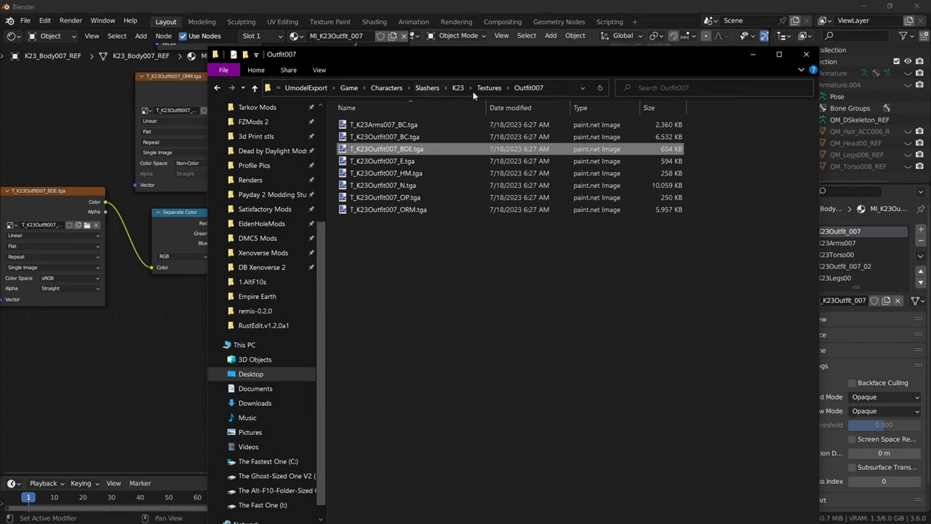
{"action": "left_click", "coordinate": [384, 88]}
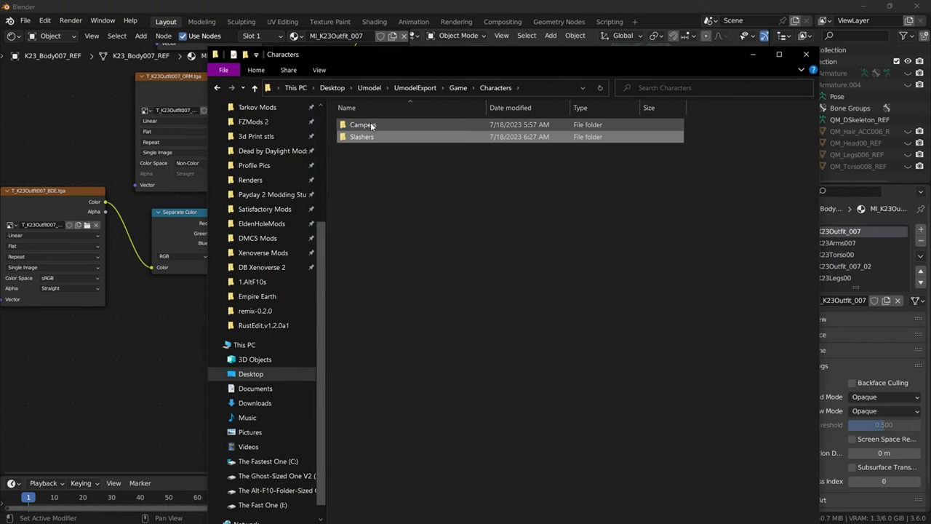
{"action": "double_click", "coordinate": [367, 125]}
{"action": "double_click", "coordinate": [364, 162]}
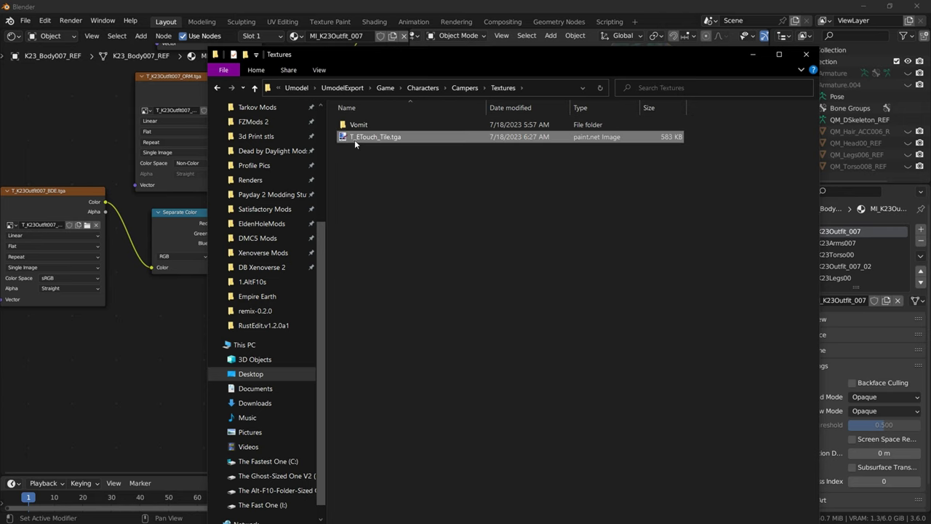
{"action": "left_click_drag", "start_coordinate": [377, 141], "coordinate": [161, 348]}
{"action": "left_click", "coordinate": [753, 54]}
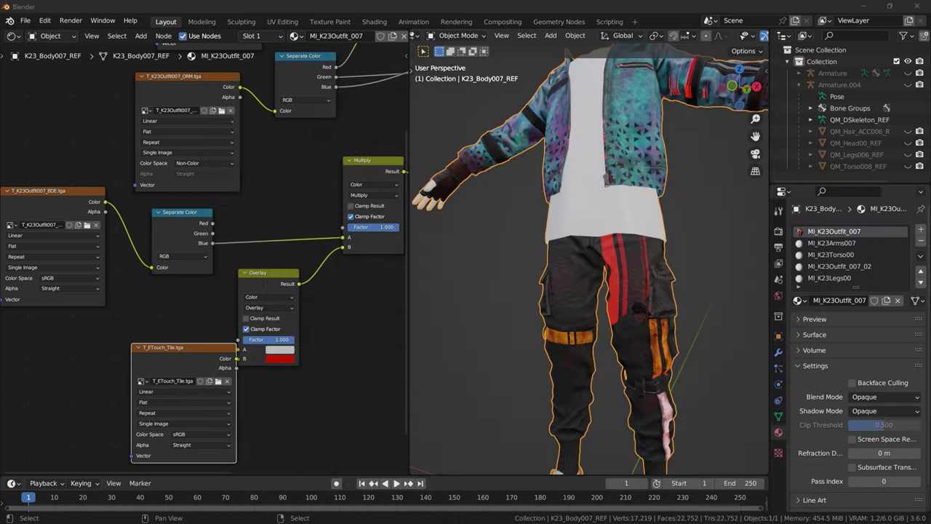
Move the T_ETouch_Tile texture node clear of the Overlay node and connect its Color output to the Overlay's B input.
{"action": "middle_click_drag", "start_coordinate": [264, 336], "coordinate": [333, 308]}
{"action": "key", "text": "g"}
{"action": "left_click", "coordinate": [270, 288]}
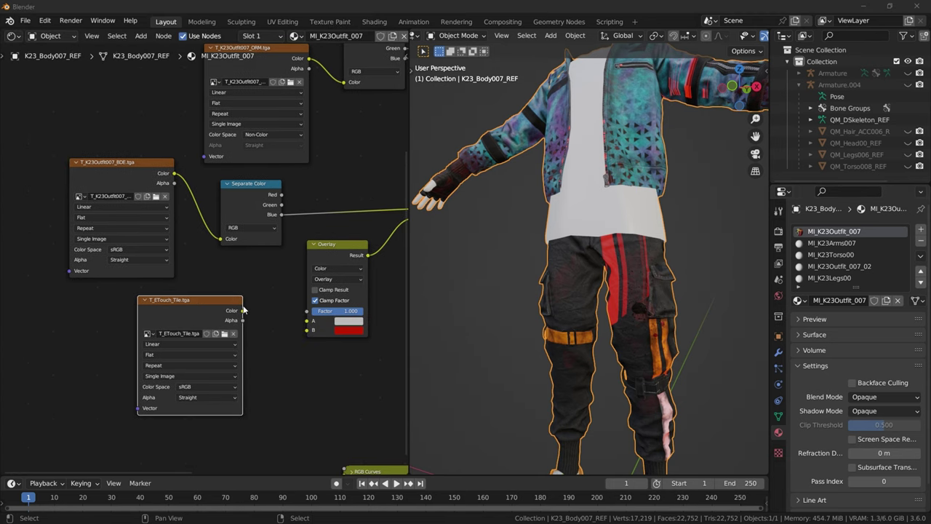
{"action": "left_click_drag", "start_coordinate": [242, 310], "coordinate": [312, 331]}
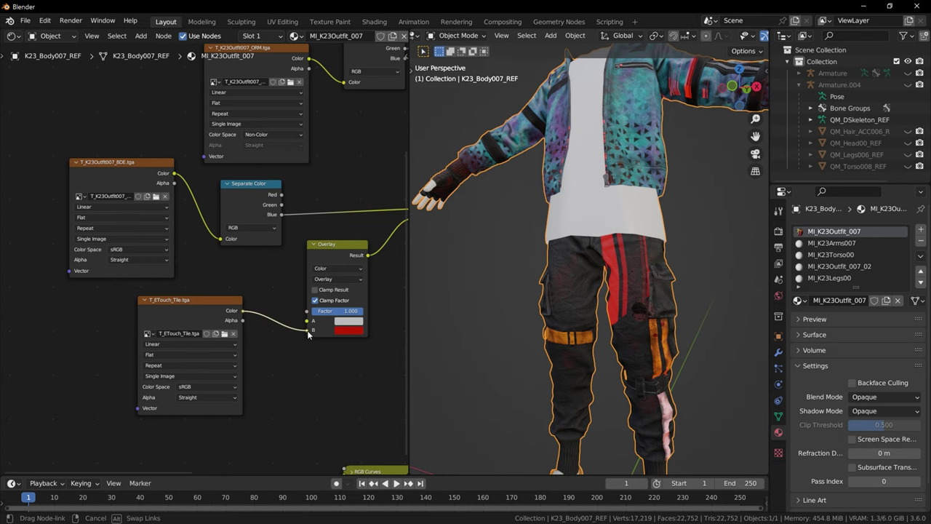
{"action": "middle_click_drag", "start_coordinate": [256, 343], "coordinate": [330, 328]}
{"action": "left_click", "coordinate": [273, 291]}
{"action": "key", "text": "ctrl+shift+t"}
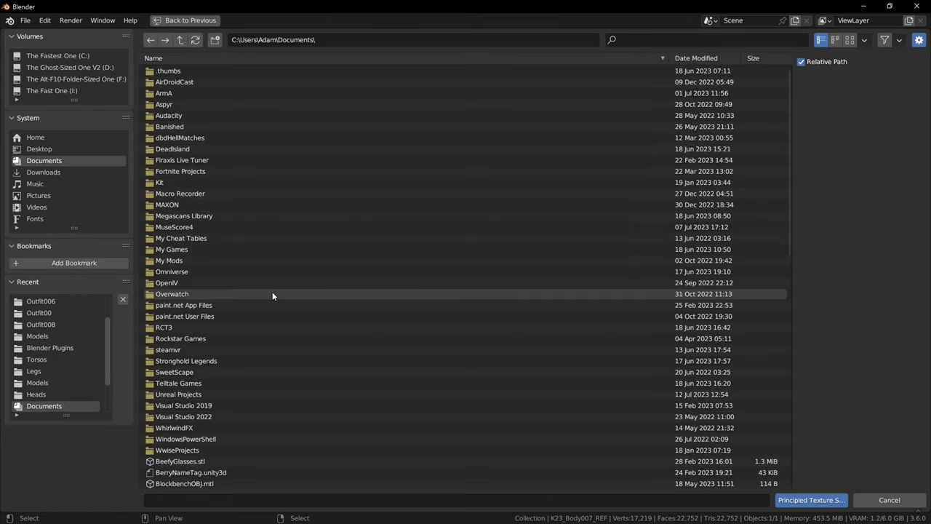
{"action": "key", "text": "Escape"}
Add a Mapping node before the T_ETouch_Tile texture and connect its Vector output to the texture's Vector input.
{"action": "middle_click_drag", "start_coordinate": [255, 304], "coordinate": [302, 276]}
{"action": "scroll", "coordinate": [250, 278], "scroll_direction": "up", "scroll_amount": 1}
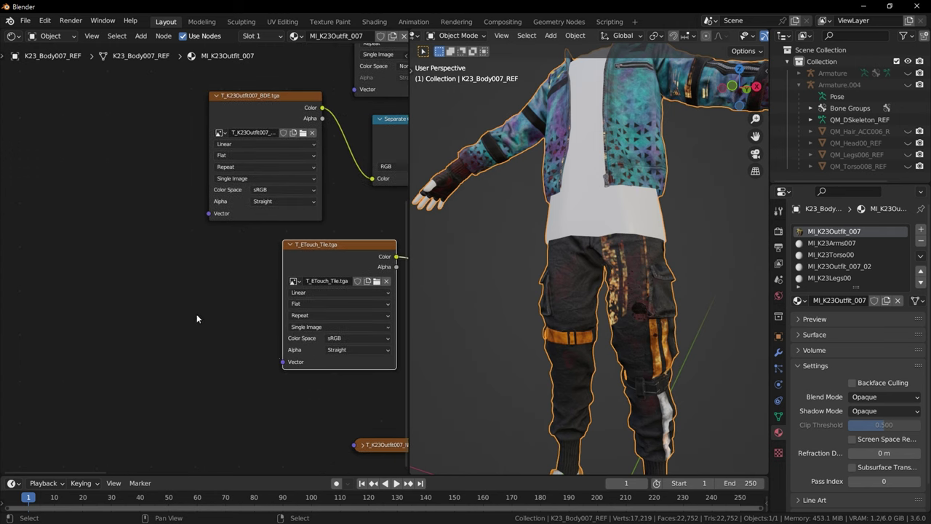
{"action": "key", "text": "shift+a"}
{"action": "type", "text": "mapping"}
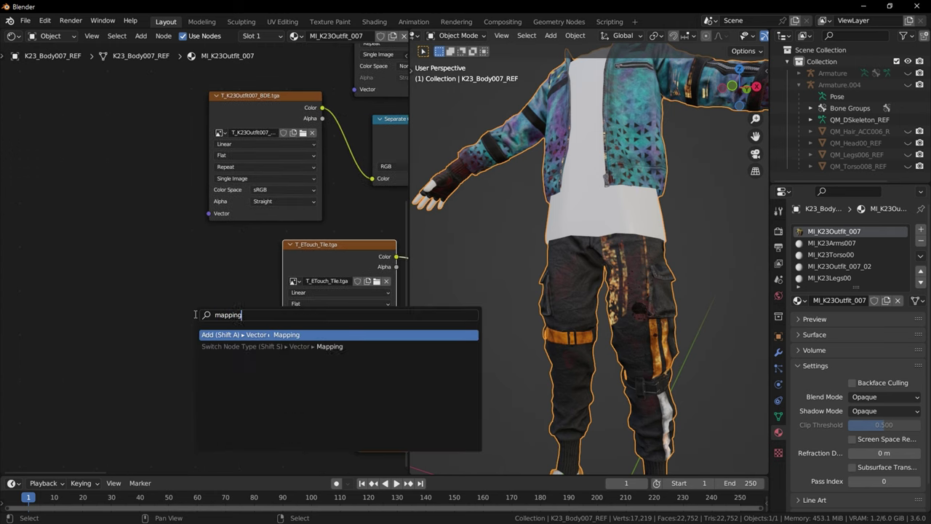
{"action": "key", "text": "Return"}
{"action": "left_click", "coordinate": [169, 234]}
{"action": "left_click_drag", "start_coordinate": [234, 250], "coordinate": [283, 362]}
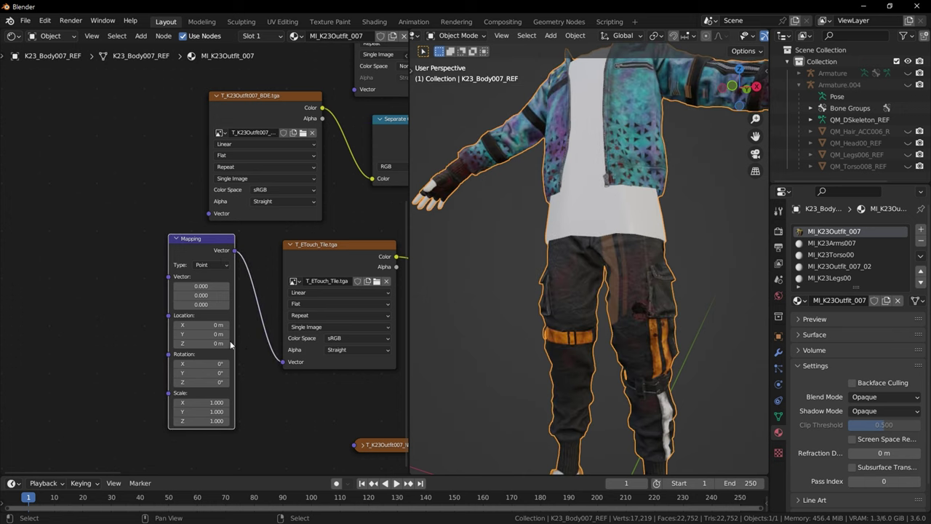
Add a Texture Coordinate node and connect its UV output to the Mapping node's Vector input.
{"action": "key", "text": "F3"}
{"action": "type", "text": "texture co"}
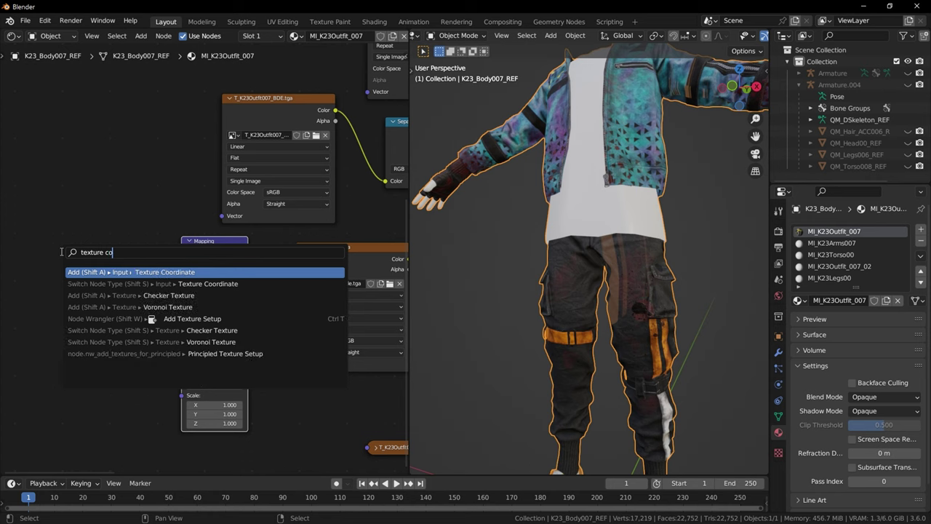
{"action": "key", "text": "Return"}
{"action": "left_click", "coordinate": [61, 252]}
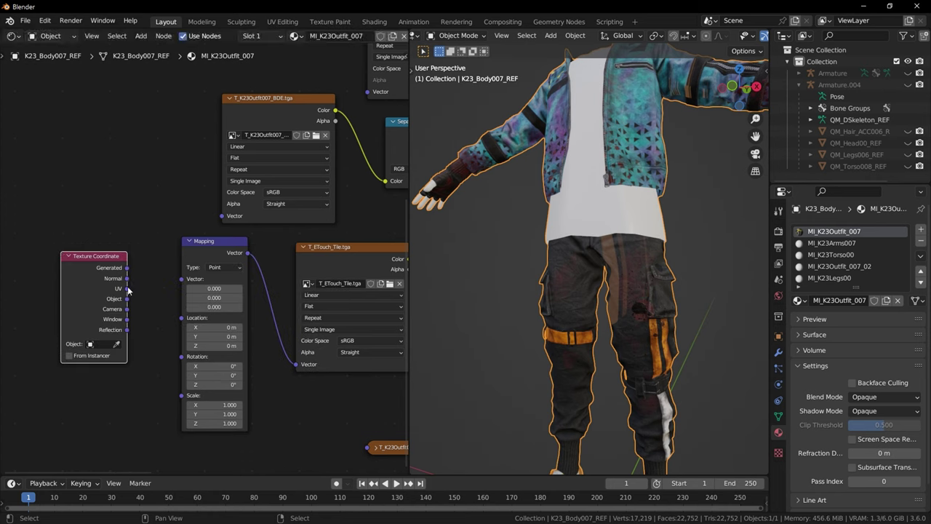
{"action": "left_click_drag", "start_coordinate": [128, 289], "coordinate": [182, 286]}
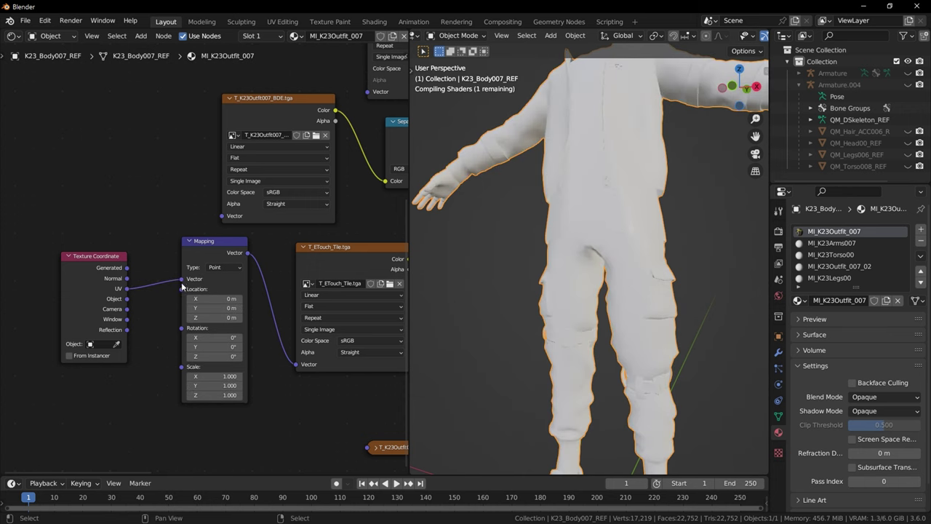
Set the Mapping node's X and Y scale to 3 and check the emissive pattern's tiling on the trousers.
{"action": "middle_click_drag", "start_coordinate": [149, 340], "coordinate": [128, 310]}
{"action": "scroll", "coordinate": [127, 331], "scroll_direction": "up", "scroll_amount": 2}
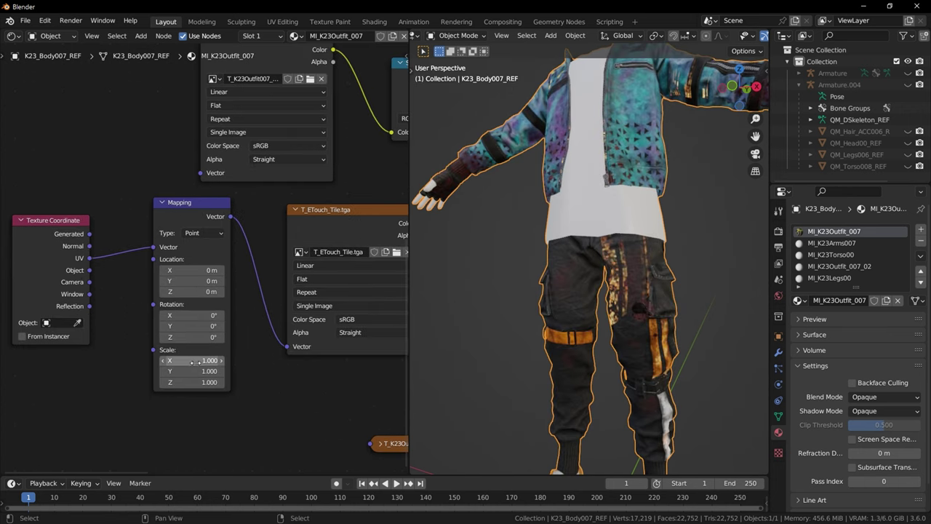
{"action": "left_click_drag", "start_coordinate": [193, 362], "coordinate": [193, 371]}
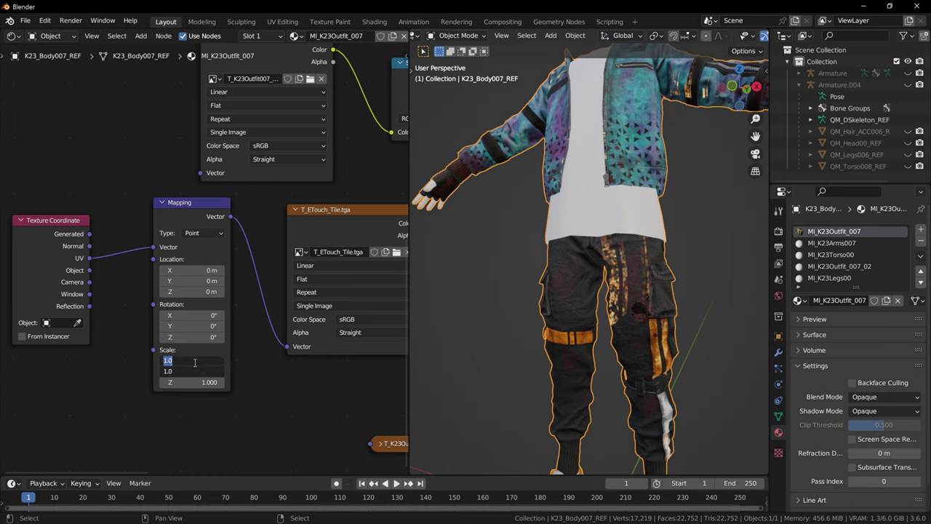
{"action": "type", "text": "3"}
{"action": "key", "text": "Return"}
{"action": "middle_click_drag", "start_coordinate": [613, 334], "coordinate": [636, 339]}
{"action": "scroll", "coordinate": [645, 301], "scroll_direction": "up", "scroll_amount": 3}
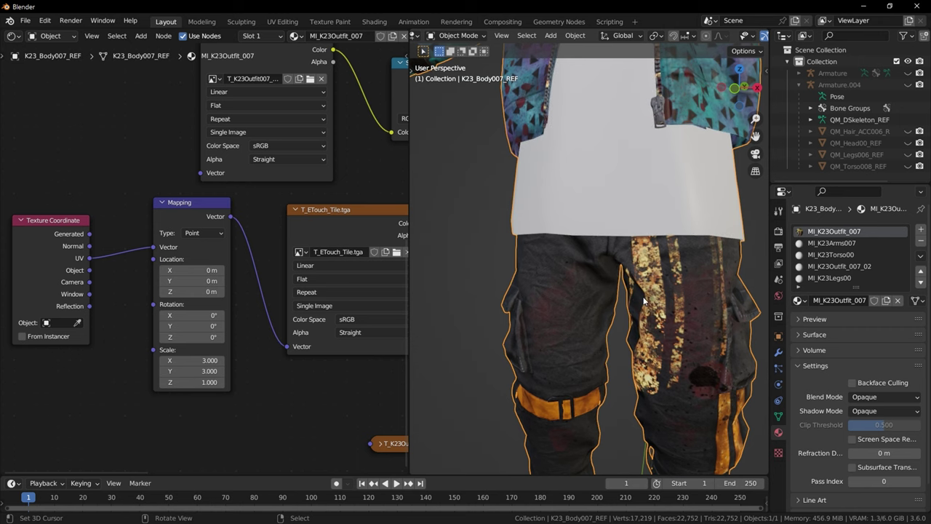
{"action": "scroll", "coordinate": [645, 300], "scroll_direction": "down", "scroll_amount": 3}
{"action": "mouse_move", "coordinate": [660, 296]}
{"action": "middle_mouse_down"}
{"action": "mouse_move", "coordinate": [563, 301]}
{"action": "mouse_move", "coordinate": [666, 299]}
{"action": "middle_mouse_up"}
{"action": "scroll", "coordinate": [569, 308], "scroll_direction": "up", "scroll_amount": 6}
{"action": "middle_click_drag", "start_coordinate": [569, 308], "coordinate": [592, 290], "text": "shift"}
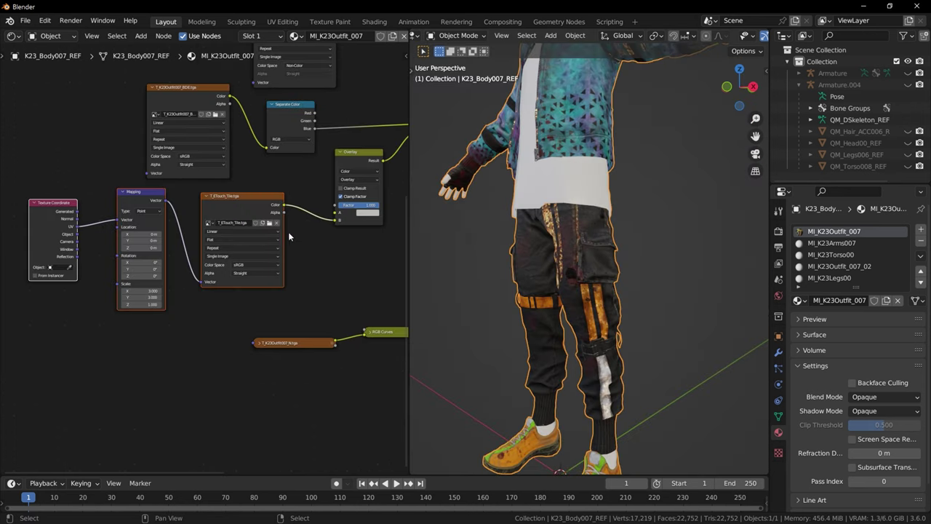
Reconnect the T_ETouch_Tile texture's Color output to the Overlay node's A input instead of B.
{"action": "middle_click_drag", "start_coordinate": [339, 258], "coordinate": [291, 258]}
{"action": "left_click_drag", "start_coordinate": [276, 241], "coordinate": [281, 229]}
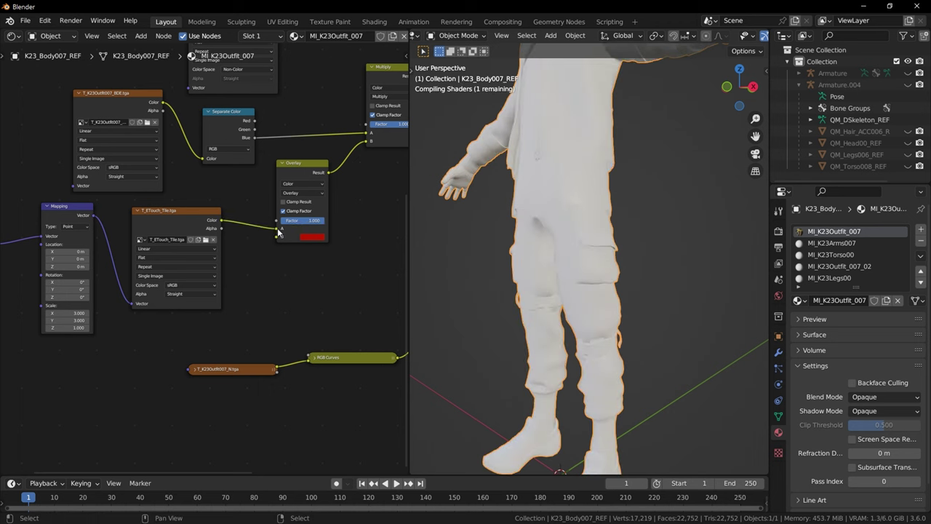
{"action": "scroll", "coordinate": [255, 322], "scroll_direction": "down", "scroll_amount": 1}
Move the T_K23Outfit007_N texture and RGB Curves nodes lower to free space beneath the T_ETouch_Tile node.
{"action": "left_click_drag", "start_coordinate": [255, 318], "coordinate": [344, 356]}
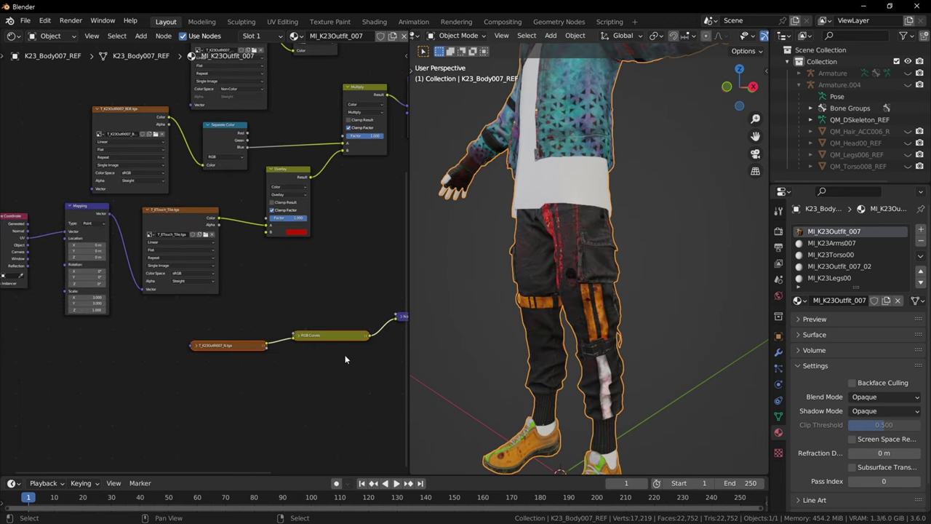
{"action": "key", "text": "g"}
{"action": "left_click", "coordinate": [316, 330]}
{"action": "left_click", "coordinate": [339, 318]}
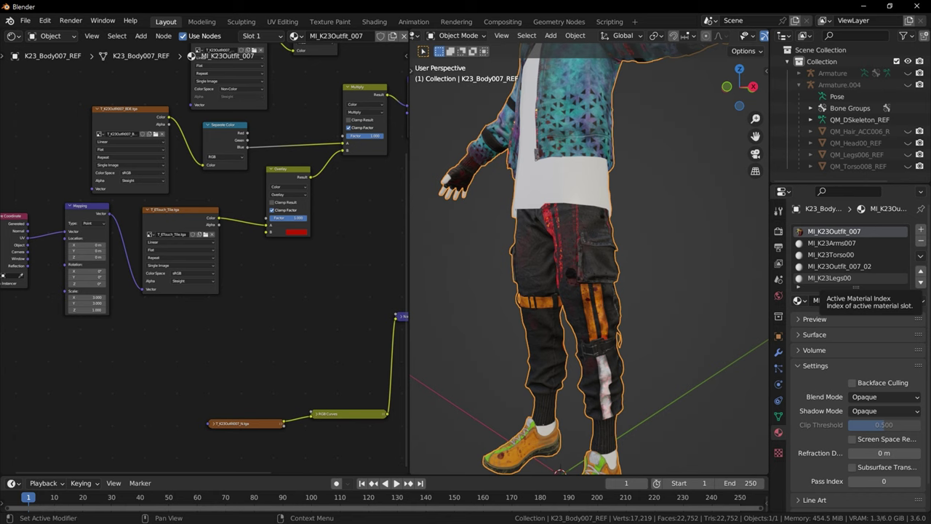
Switch to UE Viewer and examine the T_K23Outfit007_E texture listed as MI_K23Outfit_007's Emissive_Tileable_Texture.
{"action": "key", "text": "alt+Tab"}
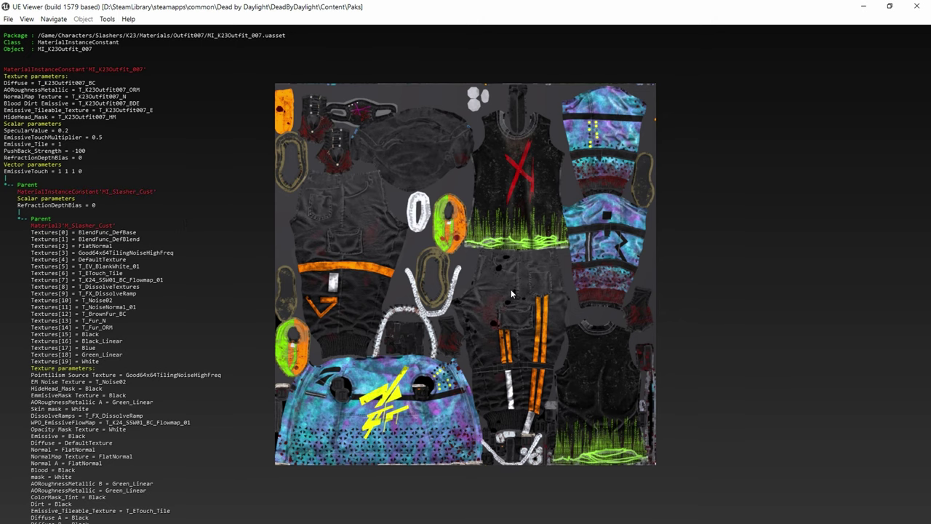
{"action": "left_click", "coordinate": [110, 110]}
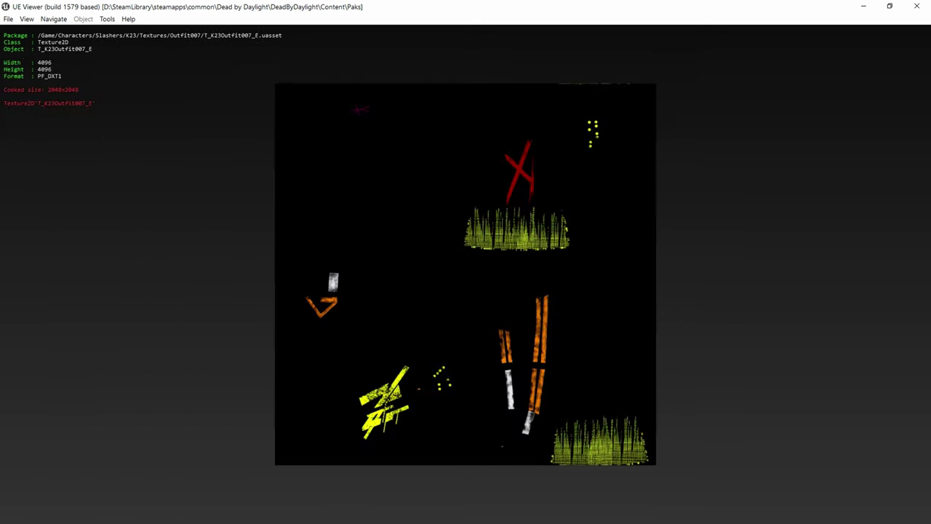
{"action": "key", "text": "Page_Up"}
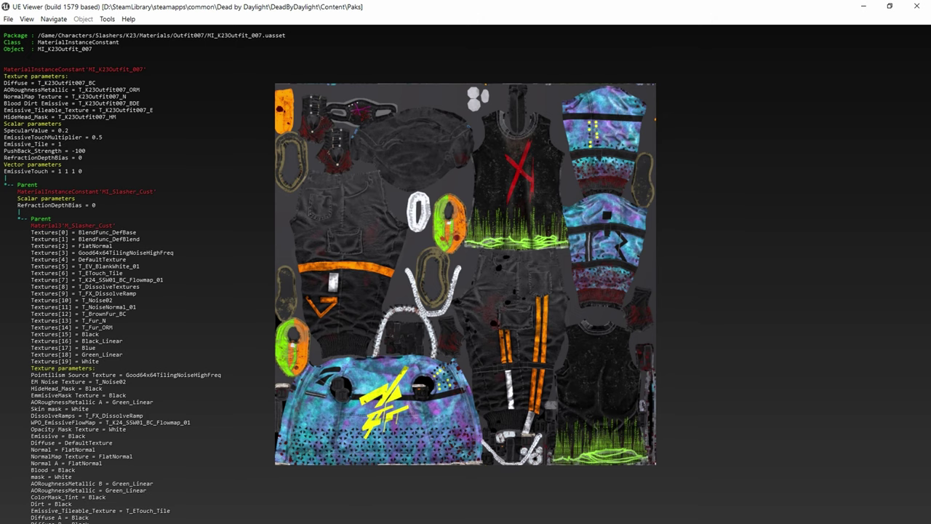
Back in Blender, add the T_K23Outfit007_E texture, connect its Color to the Overlay's B input, and check the emission on the trousers.
{"action": "key", "text": "alt+Tab"}
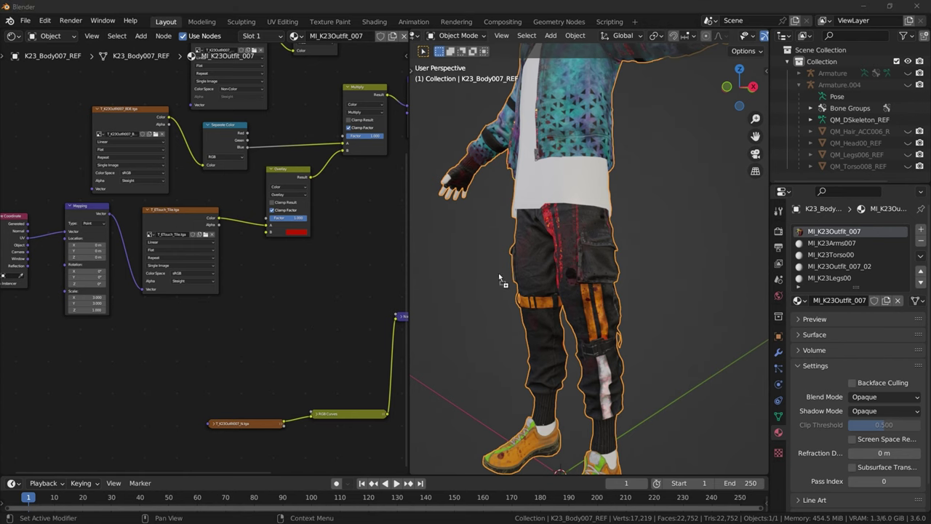
{"action": "left_click_drag", "start_coordinate": [500, 278], "coordinate": [280, 227]}
{"action": "scroll", "coordinate": [207, 349], "scroll_direction": "up", "scroll_amount": 2}
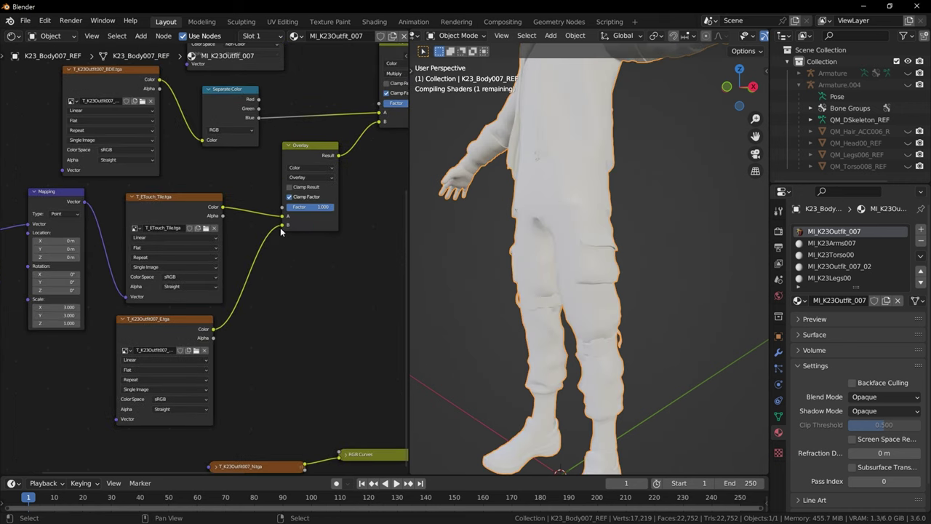
{"action": "scroll", "coordinate": [536, 326], "scroll_direction": "up", "scroll_amount": 5}
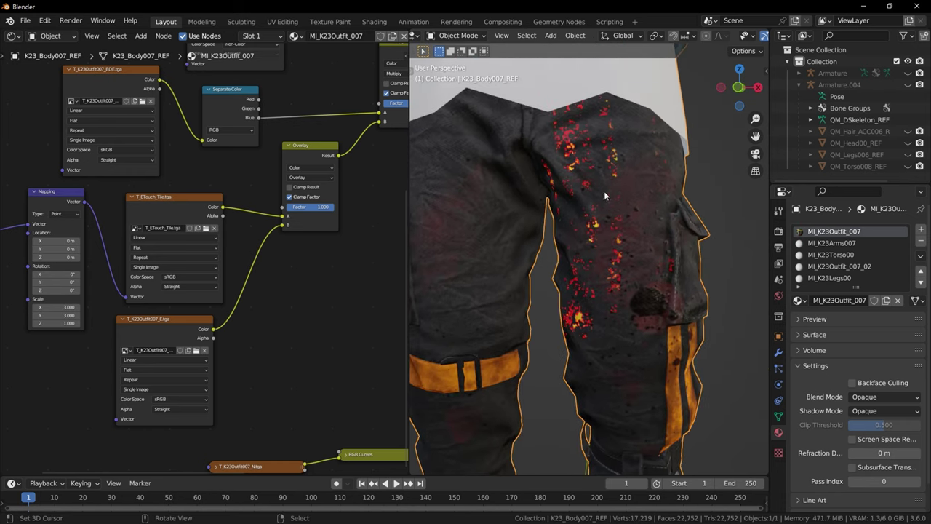
{"action": "middle_click_drag", "start_coordinate": [627, 219], "coordinate": [594, 232]}
{"action": "scroll", "coordinate": [594, 236], "scroll_direction": "down", "scroll_amount": 3}
{"action": "middle_click_drag", "start_coordinate": [592, 270], "coordinate": [563, 278]}
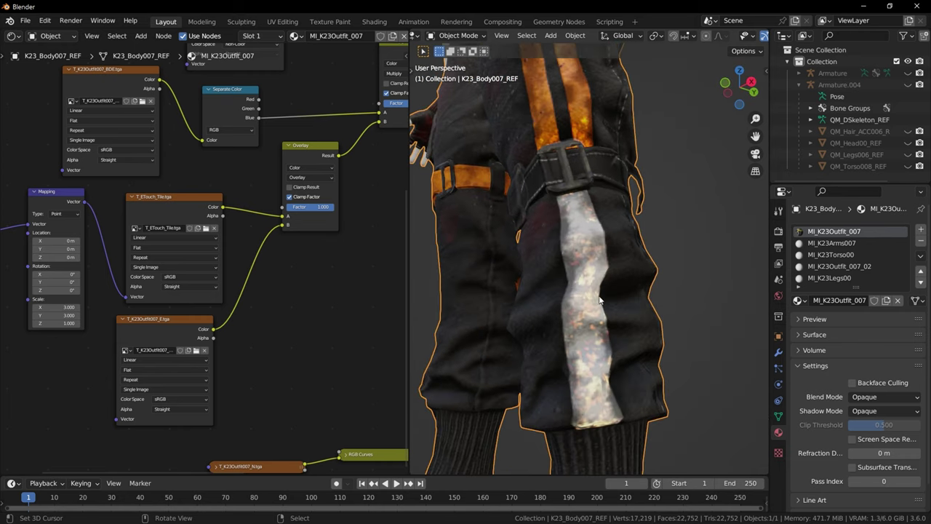
Delete the Texture Coordinate, Mapping, T_ETouch_Tile and Overlay nodes from the emission branch.
{"action": "scroll", "coordinate": [251, 218], "scroll_direction": "down", "scroll_amount": 3}
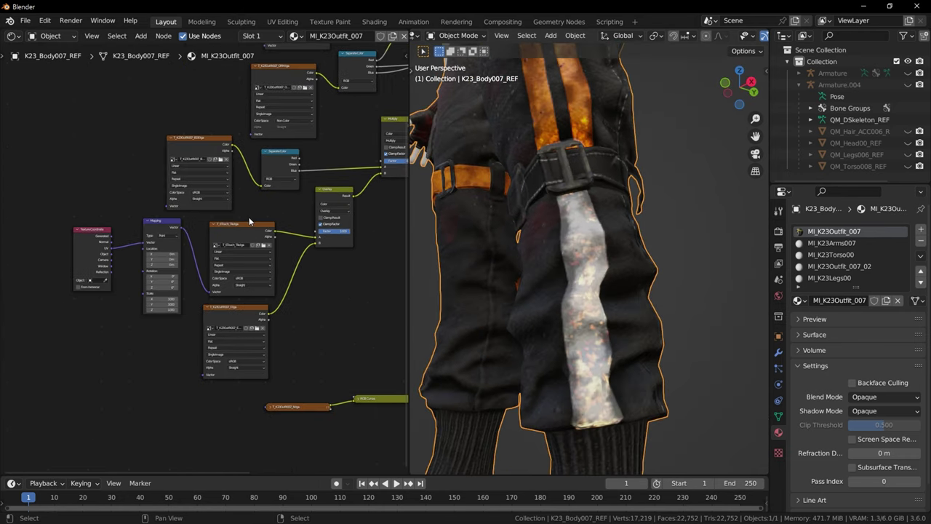
{"action": "middle_click_drag", "start_coordinate": [249, 219], "coordinate": [218, 229]}
{"action": "left_click_drag", "start_coordinate": [341, 249], "coordinate": [1, 261]}
{"action": "scroll", "coordinate": [218, 270], "scroll_direction": "up", "scroll_amount": 2}
{"action": "scroll", "coordinate": [205, 263], "scroll_direction": "up", "scroll_amount": 5}
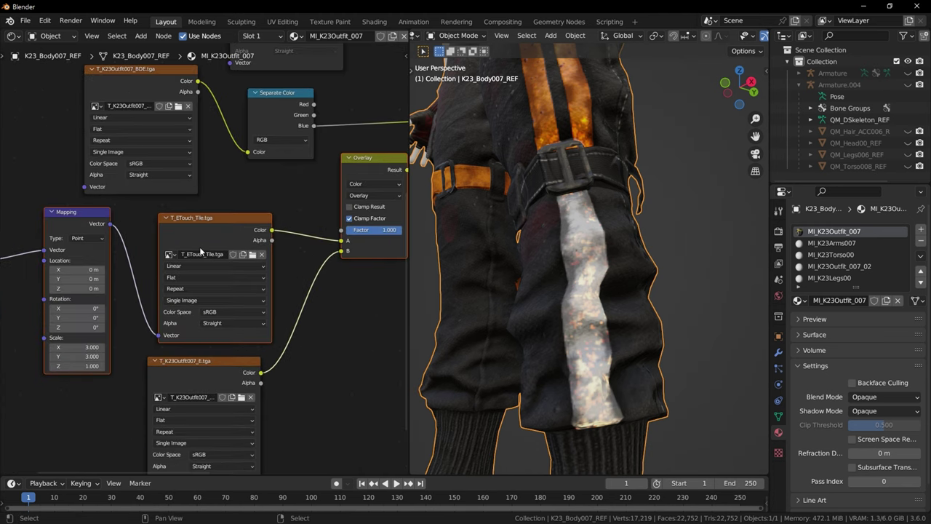
{"action": "key", "text": "x"}
Move the T_K23Outfit007_E node beneath Separate Color and connect its Color output to the color Multiply node's B input.
{"action": "left_click", "coordinate": [243, 363]}
{"action": "middle_click_drag", "start_coordinate": [278, 292], "coordinate": [181, 348]}
{"action": "key", "text": "g"}
{"action": "left_click_drag", "start_coordinate": [249, 250], "coordinate": [280, 189]}
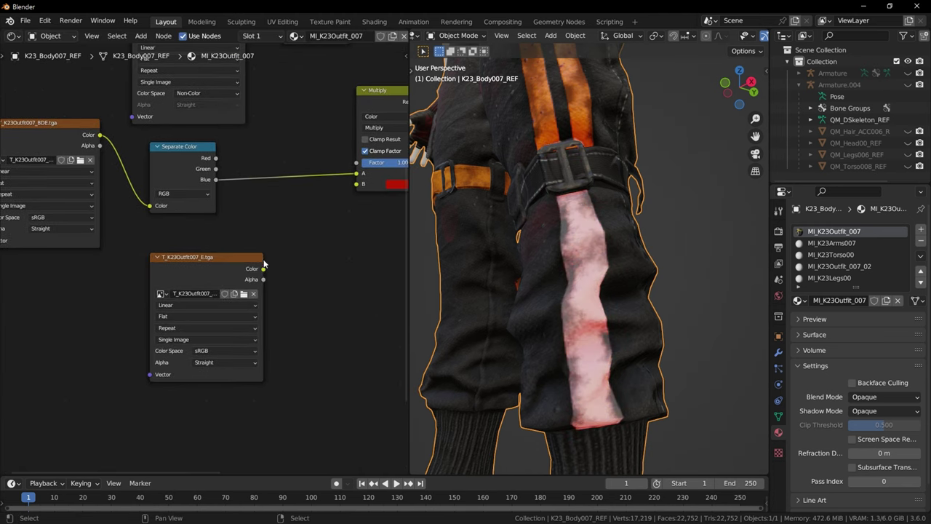
{"action": "left_click_drag", "start_coordinate": [262, 269], "coordinate": [356, 184]}
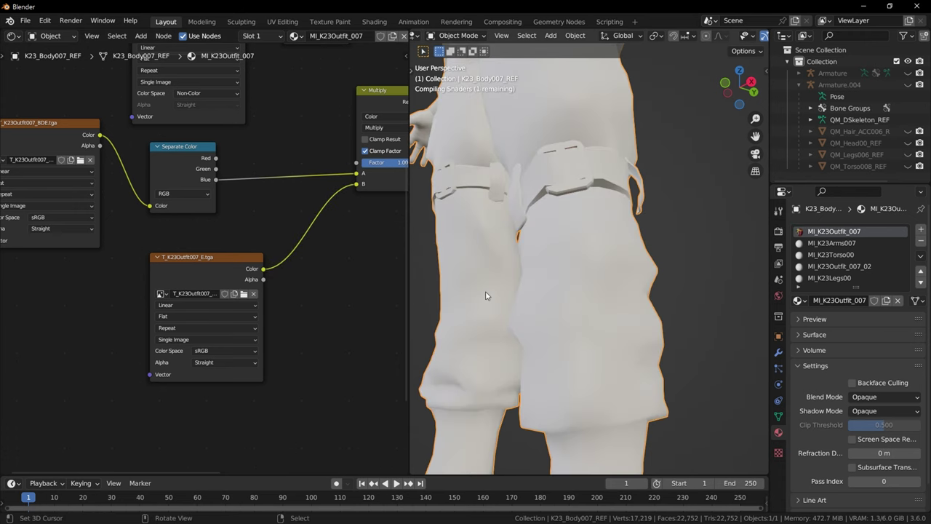
{"action": "scroll", "coordinate": [503, 298], "scroll_direction": "down", "scroll_amount": 2}
{"action": "middle_click_drag", "start_coordinate": [492, 274], "coordinate": [464, 309]}
{"action": "scroll", "coordinate": [504, 299], "scroll_direction": "down", "scroll_amount": 2}
{"action": "scroll", "coordinate": [463, 311], "scroll_direction": "down", "scroll_amount": 1}
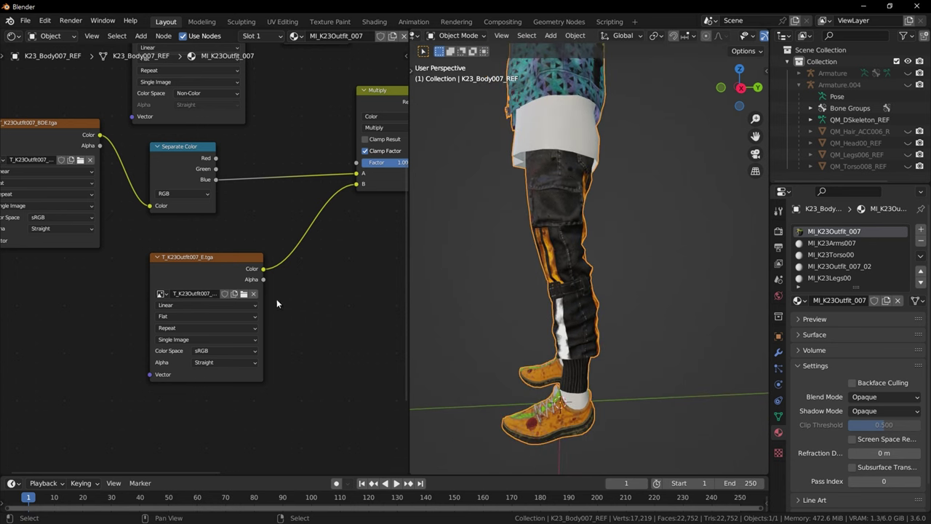
Try a higher Emission Strength on the Principled BSDF and check the glow on the trousers.
{"action": "middle_click_drag", "start_coordinate": [254, 225], "coordinate": [160, 265]}
{"action": "scroll", "coordinate": [160, 269], "scroll_direction": "down", "scroll_amount": 5}
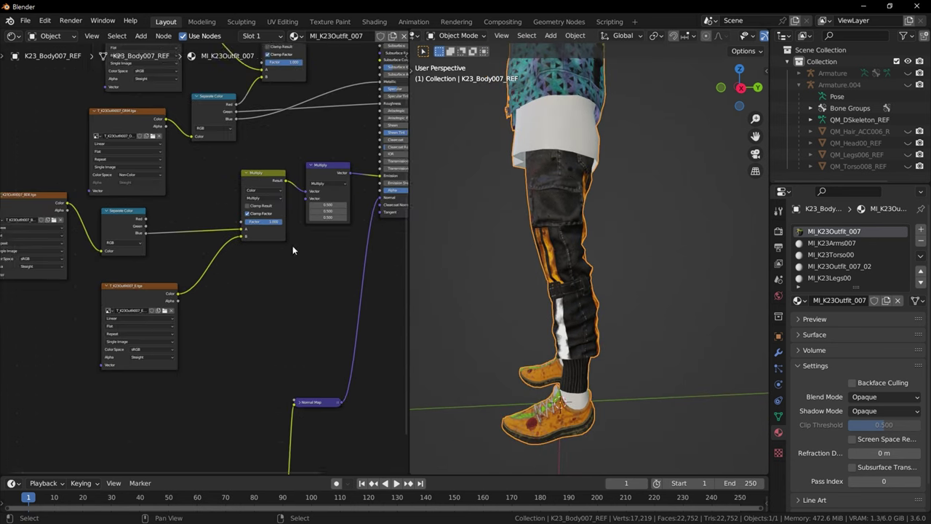
{"action": "middle_click_drag", "start_coordinate": [293, 245], "coordinate": [152, 241]}
{"action": "left_click_drag", "start_coordinate": [278, 178], "coordinate": [288, 179]}
{"action": "double_click", "coordinate": [275, 179]}
{"action": "type", "text": "22.4"}
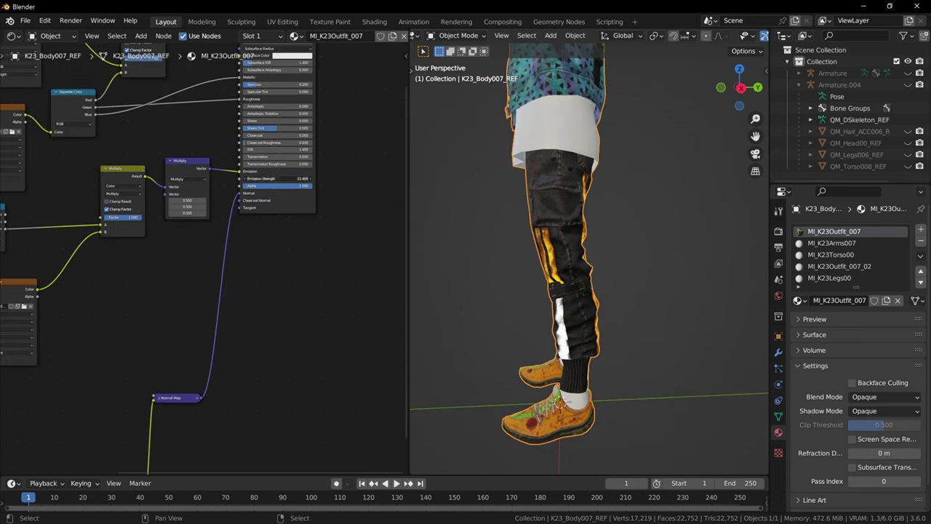
{"action": "key", "text": "Return"}
{"action": "middle_click_drag", "start_coordinate": [569, 246], "coordinate": [624, 264]}
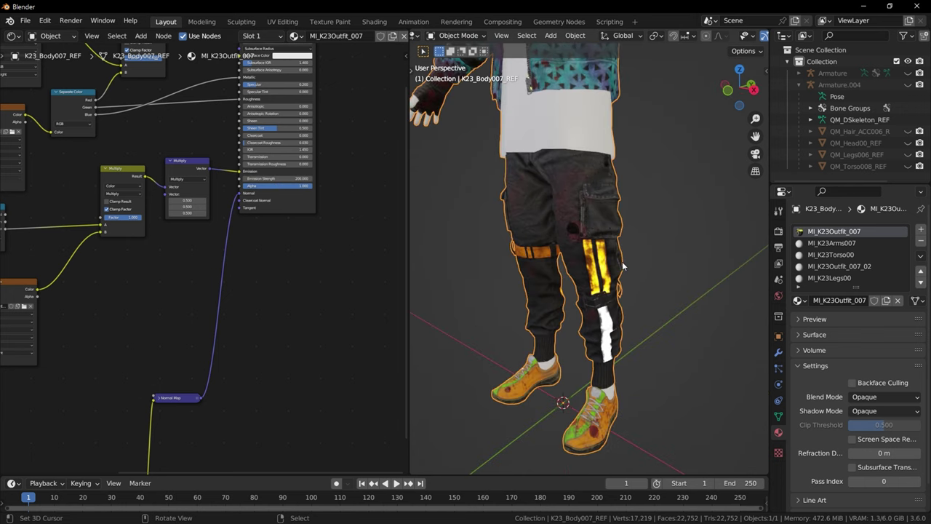
Undo the Emission Strength changes while keeping the T_K23Outfit007_E texture connected to the Multiply node's B input.
{"action": "key", "text": "ctrl+z"}
{"action": "key", "text": "ctrl+z"}
{"action": "key", "text": "ctrl+z"}
{"action": "middle_click_drag", "start_coordinate": [284, 247], "coordinate": [441, 227]}
{"action": "scroll", "coordinate": [167, 272], "scroll_direction": "up", "scroll_amount": 3}
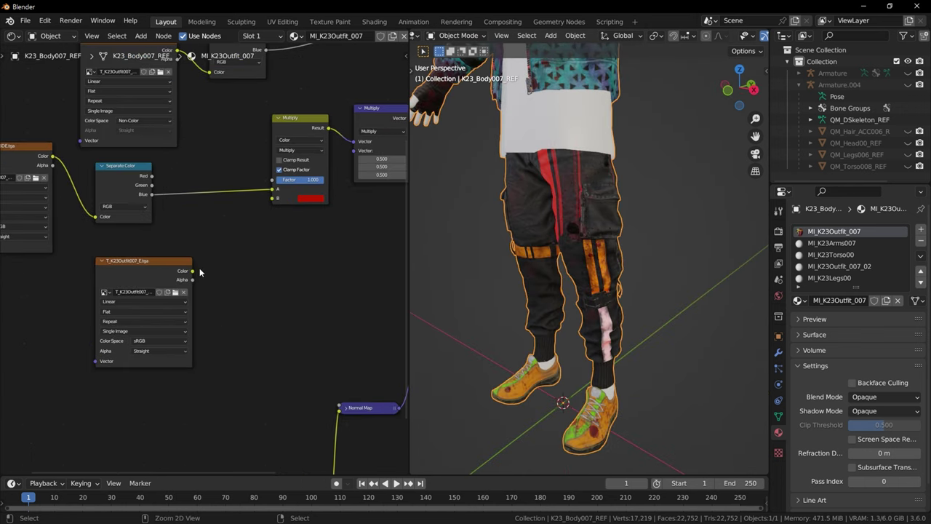
{"action": "key", "text": "ctrl+shift+z"}
{"action": "scroll", "coordinate": [200, 272], "scroll_direction": "up", "scroll_amount": 1}
{"action": "scroll", "coordinate": [200, 272], "scroll_direction": "up", "scroll_amount": 1}
{"action": "middle_click_drag", "start_coordinate": [485, 303], "coordinate": [542, 301]}
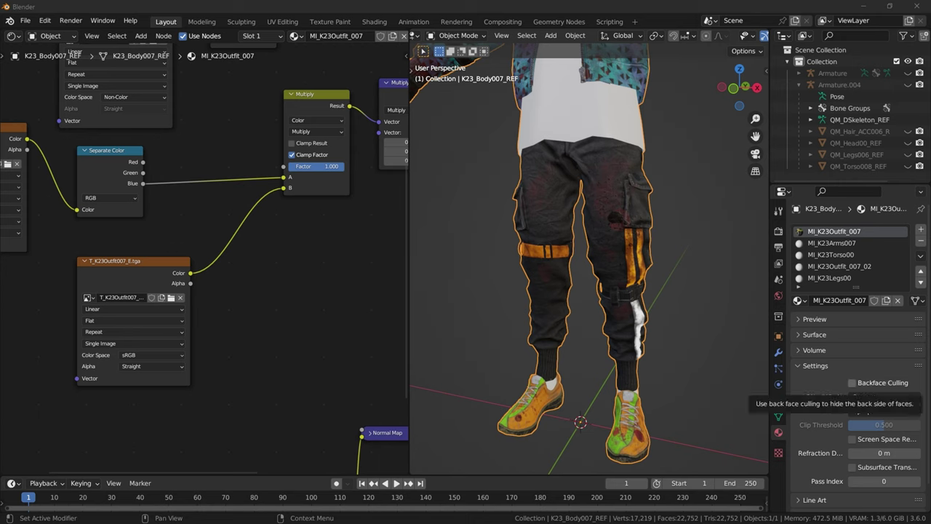
Add the T_K23Outfit007_OP texture, connect its Color output to the Principled BSDF's Alpha, and set its Color Space to Non-Color.
{"action": "left_click_drag", "start_coordinate": [188, 232], "coordinate": [309, 248]}
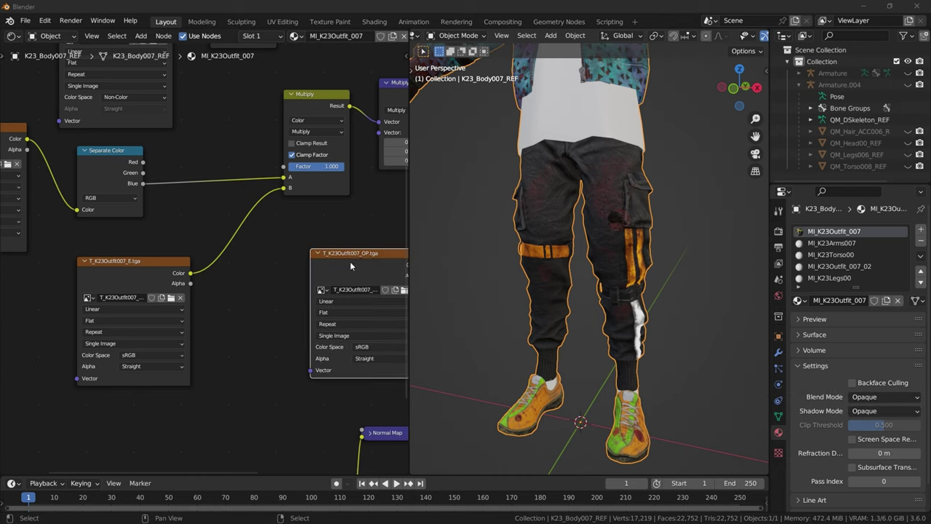
{"action": "middle_click_drag", "start_coordinate": [350, 261], "coordinate": [155, 251]}
{"action": "left_click_drag", "start_coordinate": [228, 256], "coordinate": [294, 111]}
{"action": "left_click", "coordinate": [186, 337]}
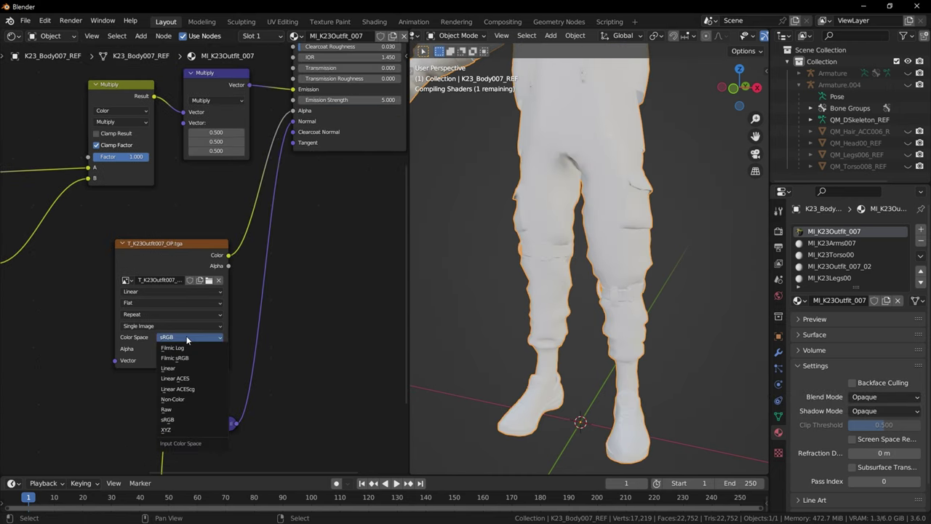
{"action": "left_click", "coordinate": [217, 398]}
Set the material's Blend Mode and Shadow Mode to Alpha Hashed and check the transparency on the body.
{"action": "middle_click_drag", "start_coordinate": [564, 245], "coordinate": [579, 330], "text": "shift"}
{"action": "scroll", "coordinate": [579, 329], "scroll_direction": "down", "scroll_amount": 4}
{"action": "middle_click_drag", "start_coordinate": [588, 226], "coordinate": [550, 249]}
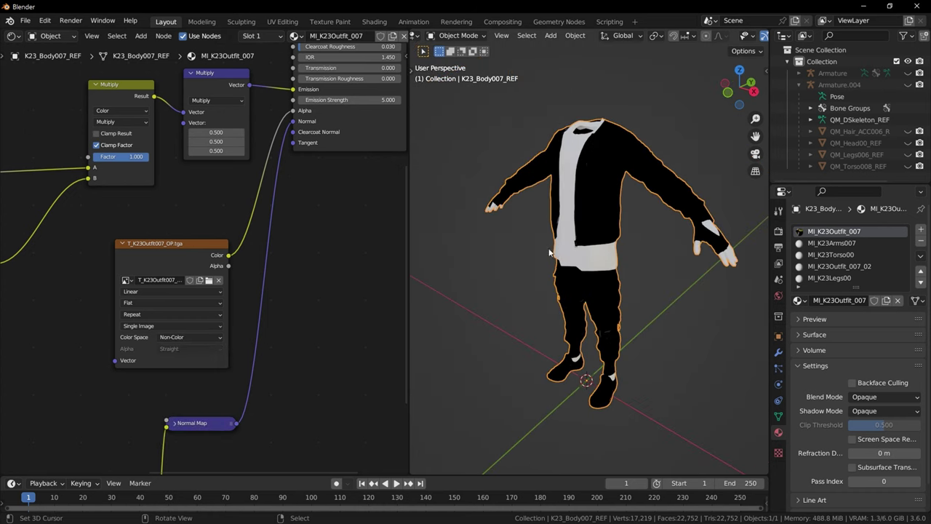
{"action": "left_click", "coordinate": [873, 401]}
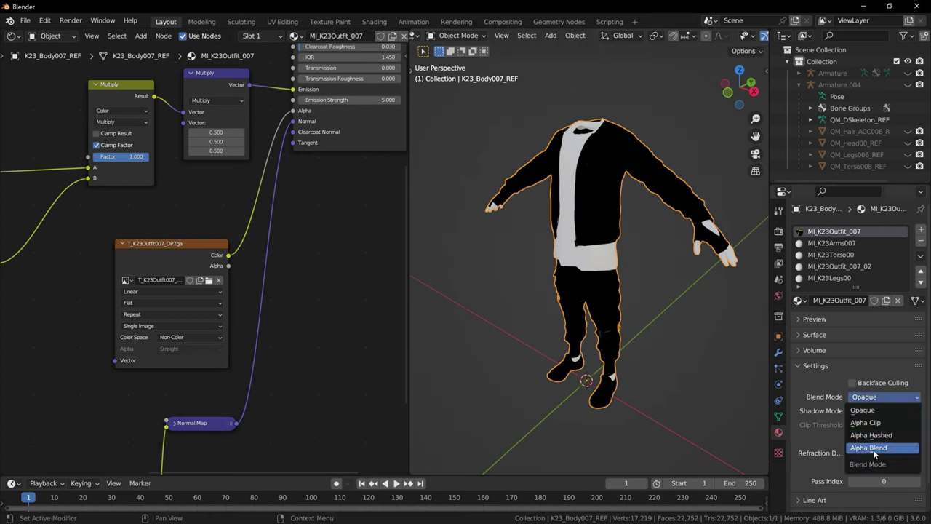
{"action": "left_click", "coordinate": [869, 435]}
{"action": "left_click", "coordinate": [874, 412]}
{"action": "left_click", "coordinate": [870, 462]}
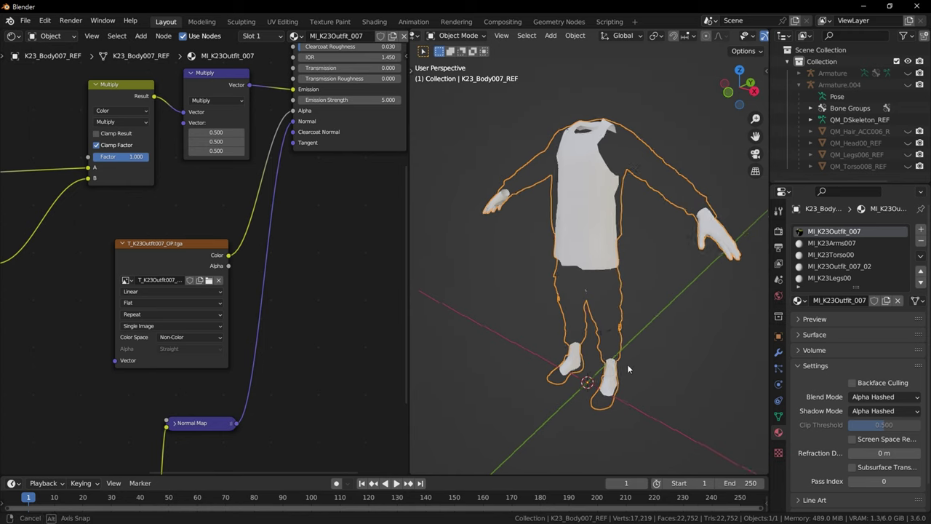
{"action": "left_click", "coordinate": [627, 364]}
{"action": "scroll", "coordinate": [560, 317], "scroll_direction": "up", "scroll_amount": 4}
{"action": "middle_click_drag", "start_coordinate": [517, 302], "coordinate": [476, 296]}
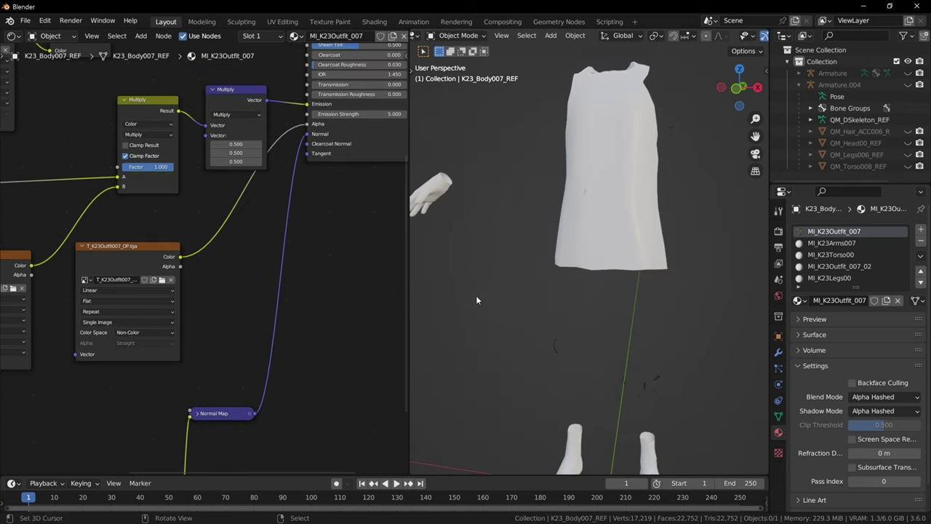
{"action": "left_click", "coordinate": [153, 280]}
{"action": "scroll", "coordinate": [175, 264], "scroll_direction": "up", "scroll_amount": 1}
{"action": "key", "text": "F3"}
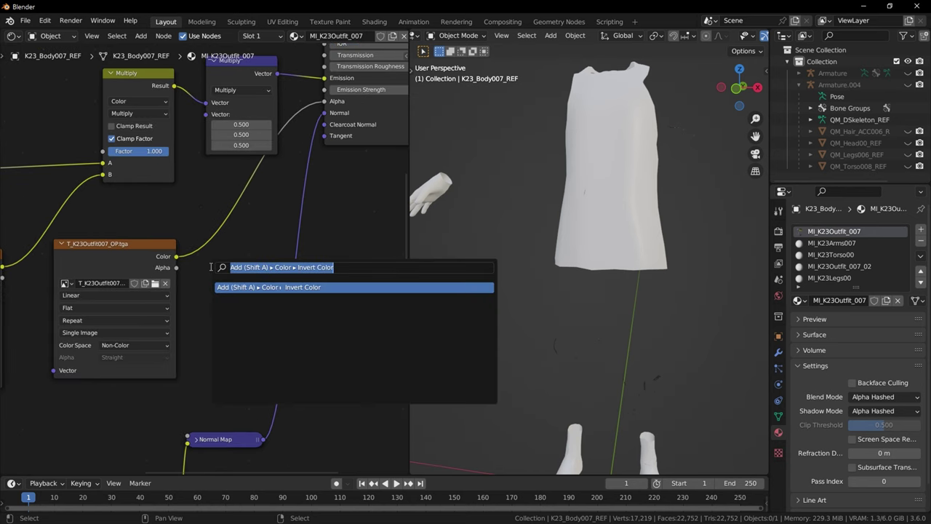
{"action": "key", "text": "Escape"}
Examine from several angles which parts of the body mesh the T_K23Outfit007_OP alpha hides.
{"action": "scroll", "coordinate": [200, 258], "scroll_direction": "down", "scroll_amount": 2}
{"action": "scroll", "coordinate": [533, 210], "scroll_direction": "down", "scroll_amount": 3}
{"action": "middle_click_drag", "start_coordinate": [533, 210], "coordinate": [496, 240]}
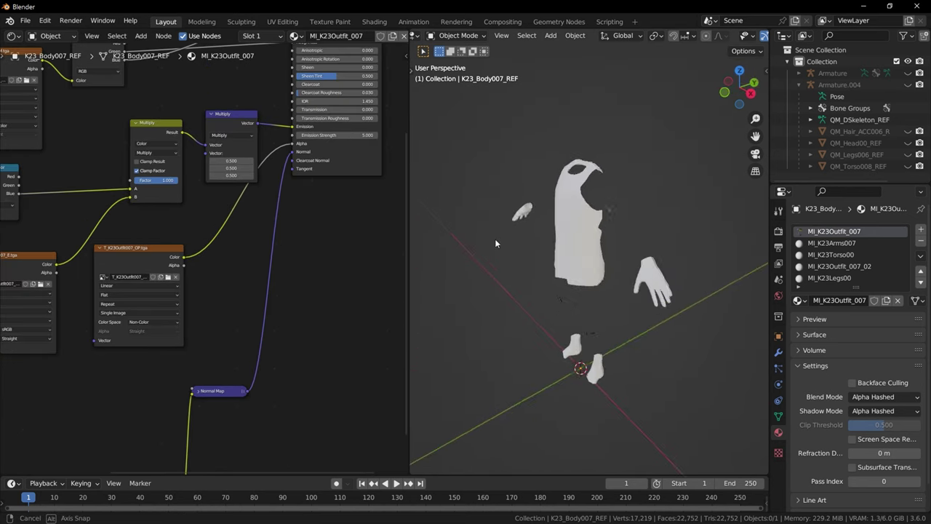
{"action": "scroll", "coordinate": [643, 198], "scroll_direction": "up", "scroll_amount": 3}
{"action": "scroll", "coordinate": [640, 198], "scroll_direction": "down", "scroll_amount": 3}
{"action": "middle_click_drag", "start_coordinate": [619, 206], "coordinate": [525, 271]}
{"action": "scroll", "coordinate": [608, 265], "scroll_direction": "up", "scroll_amount": 3}
{"action": "scroll", "coordinate": [603, 263], "scroll_direction": "up", "scroll_amount": 6}
{"action": "scroll", "coordinate": [587, 254], "scroll_direction": "down", "scroll_amount": 5}
{"action": "middle_click_drag", "start_coordinate": [525, 271], "coordinate": [645, 274], "text": "shift"}
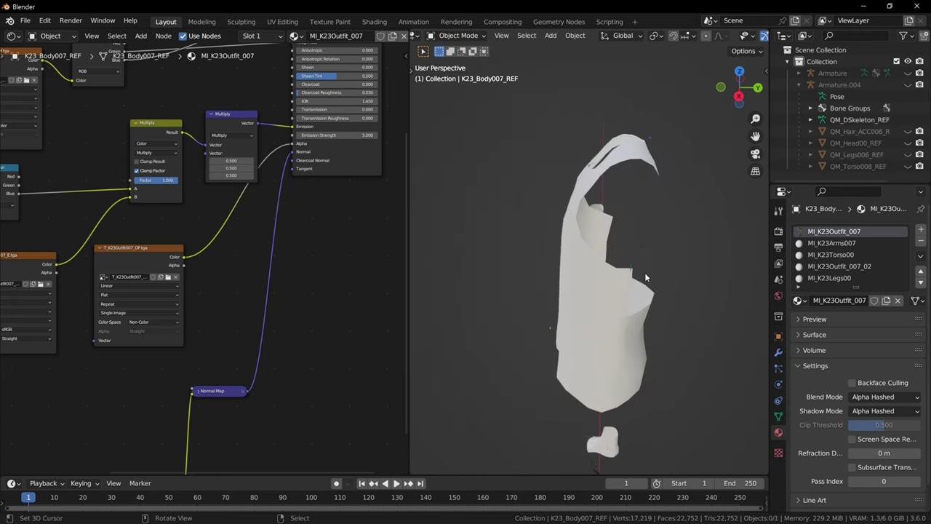
{"action": "scroll", "coordinate": [619, 272], "scroll_direction": "up", "scroll_amount": 5}
{"action": "scroll", "coordinate": [204, 233], "scroll_direction": "up", "scroll_amount": 1}
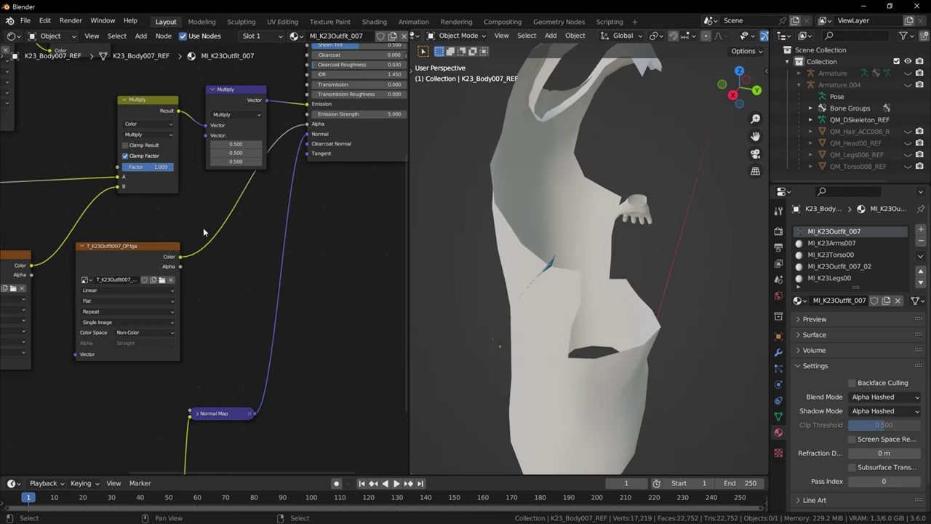
Insert an Invert Color node between the T_K23Outfit007_OP texture's Color output and the Principled BSDF's Alpha input.
{"action": "key", "text": "F3"}
{"action": "key", "text": "Return"}
{"action": "left_click", "coordinate": [205, 220]}
Examine the outfit from the front and at an angle, and review the complete material node layout.
{"action": "middle_click_drag", "start_coordinate": [500, 302], "coordinate": [592, 297]}
{"action": "scroll", "coordinate": [592, 297], "scroll_direction": "down", "scroll_amount": 5}
{"action": "key", "text": "KP_1"}
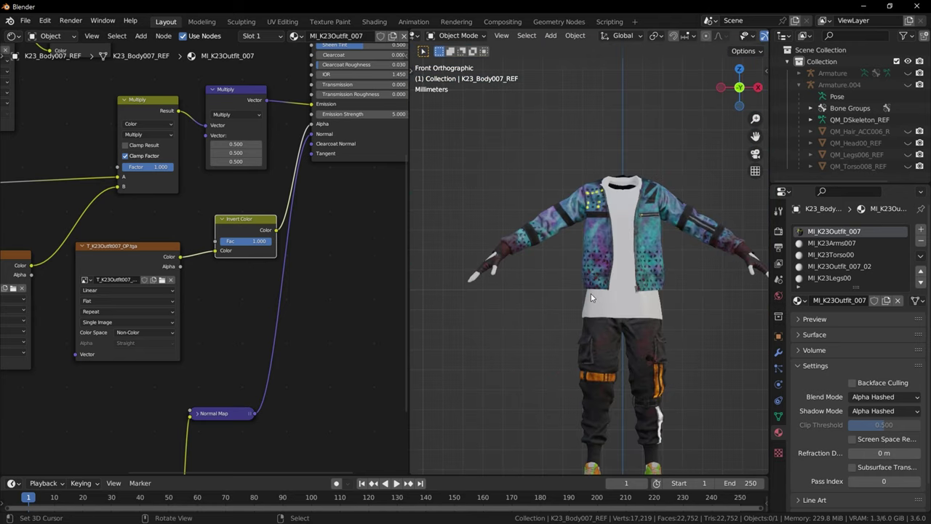
{"action": "scroll", "coordinate": [591, 297], "scroll_direction": "up", "scroll_amount": 3}
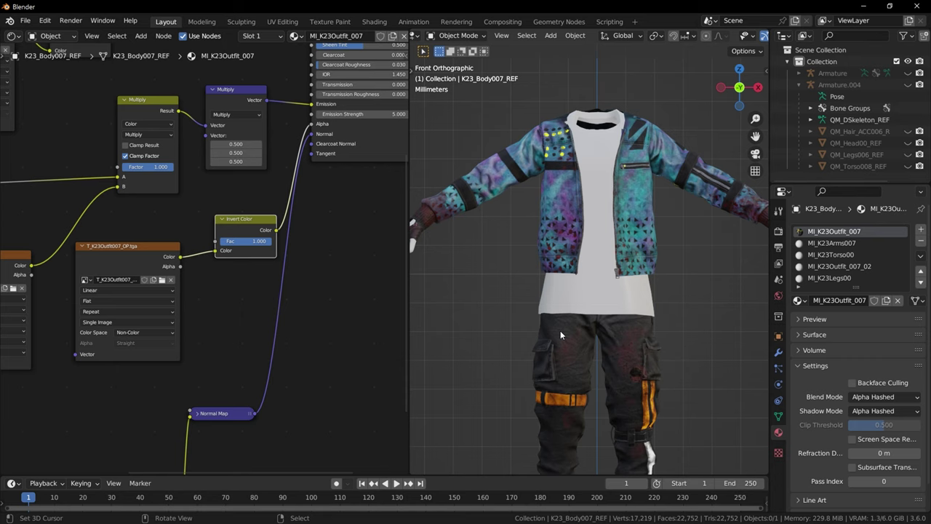
{"action": "scroll", "coordinate": [604, 232], "scroll_direction": "down", "scroll_amount": 3}
{"action": "middle_click_drag", "start_coordinate": [604, 232], "coordinate": [548, 267]}
{"action": "scroll", "coordinate": [200, 202], "scroll_direction": "down", "scroll_amount": 5}
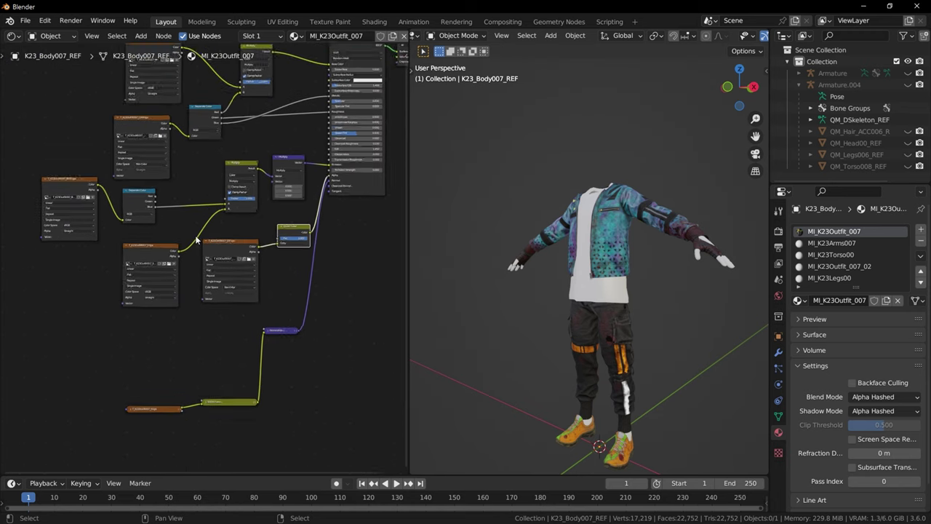
{"action": "scroll", "coordinate": [195, 240], "scroll_direction": "up", "scroll_amount": 2}
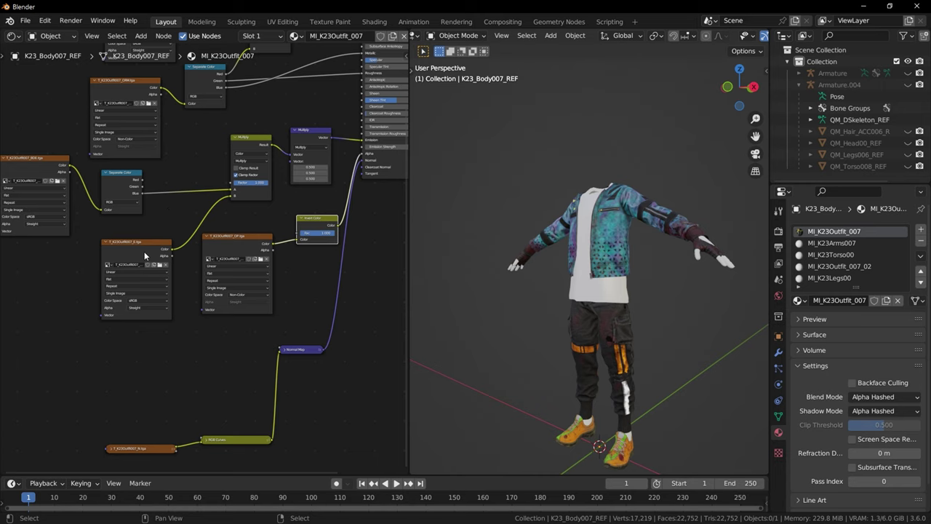
{"action": "scroll", "coordinate": [144, 257], "scroll_direction": "down", "scroll_amount": 3}
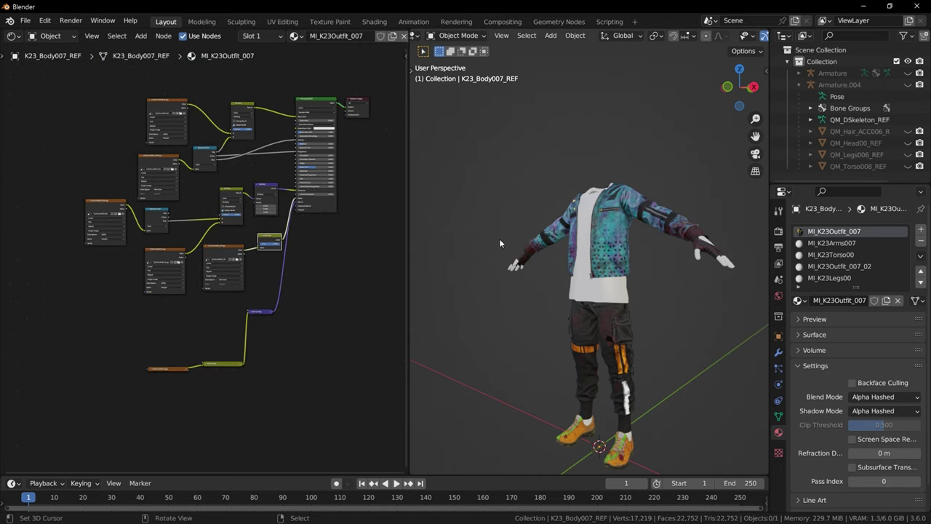
Unhide all hidden armatures and meshes in the scene and clear the selection.
{"action": "key", "text": "a"}
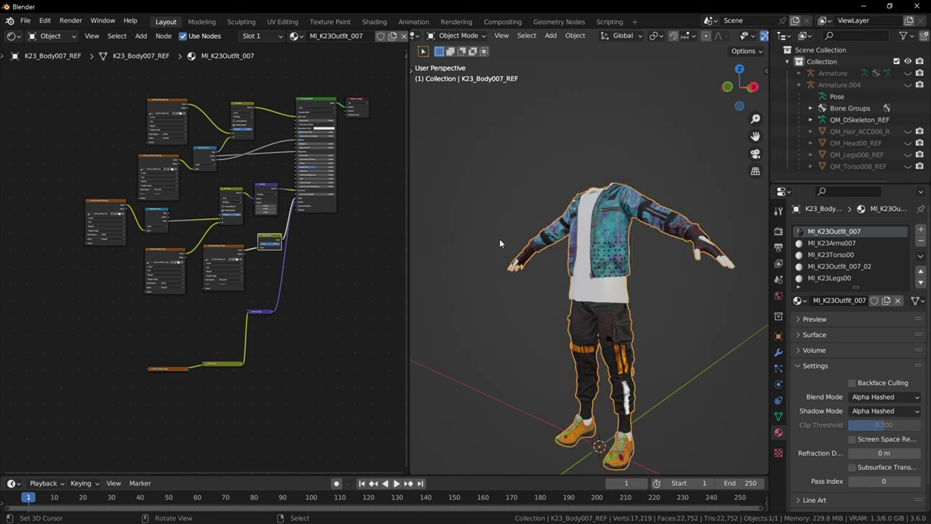
{"action": "key", "text": "alt"}
{"action": "key", "text": "alt+h"}
{"action": "key", "text": "alt+a"}
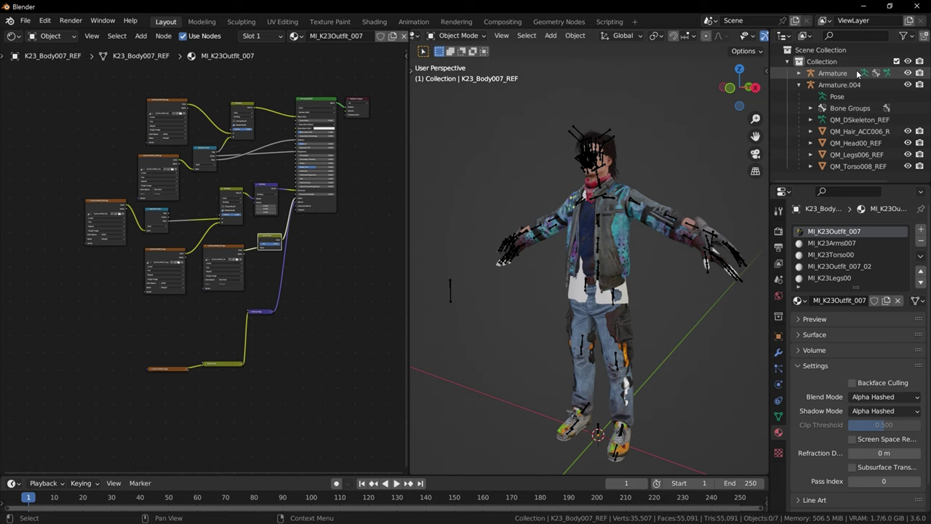
Delete the K23 Armature together with its K23_Body007_REF mesh.
{"action": "left_click", "coordinate": [800, 73]}
{"action": "left_click", "coordinate": [838, 119]}
{"action": "left_click", "coordinate": [836, 74], "text": "shift"}
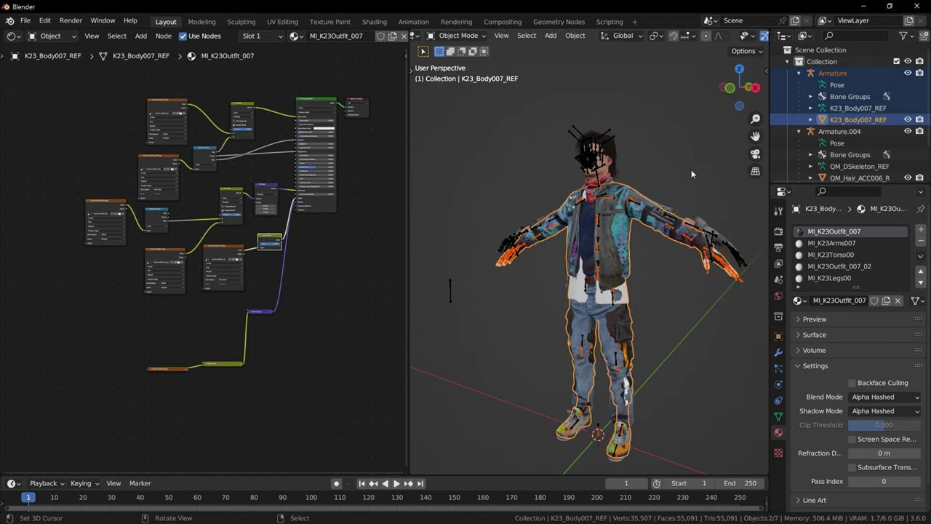
{"action": "key", "text": "Delete"}
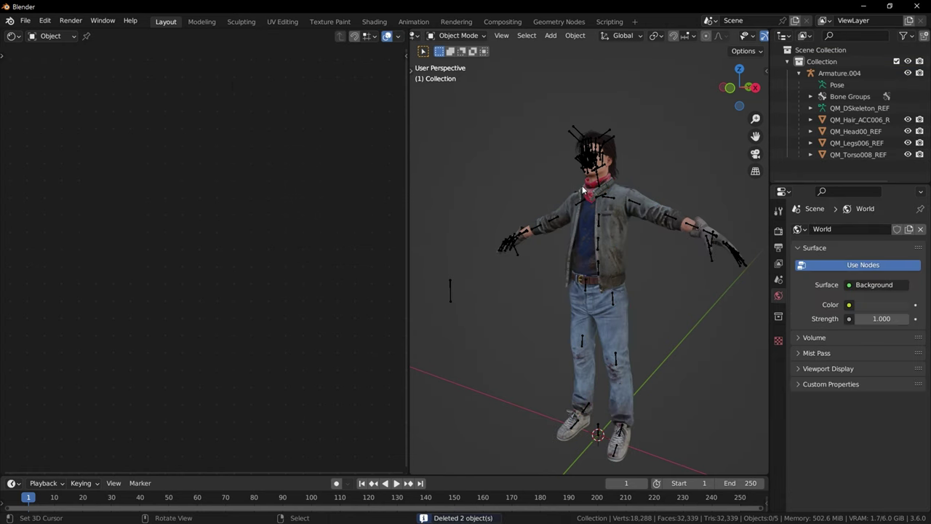
View the remaining character's head from the front and hide Armature.004.
{"action": "key", "text": "KP_1"}
{"action": "middle_click_drag", "start_coordinate": [593, 178], "coordinate": [587, 271], "text": "shift"}
{"action": "scroll", "coordinate": [591, 270], "scroll_direction": "up", "scroll_amount": 3}
{"action": "right_click", "coordinate": [591, 270]}
{"action": "scroll", "coordinate": [592, 270], "scroll_direction": "up", "scroll_amount": 2}
{"action": "key", "text": "h"}
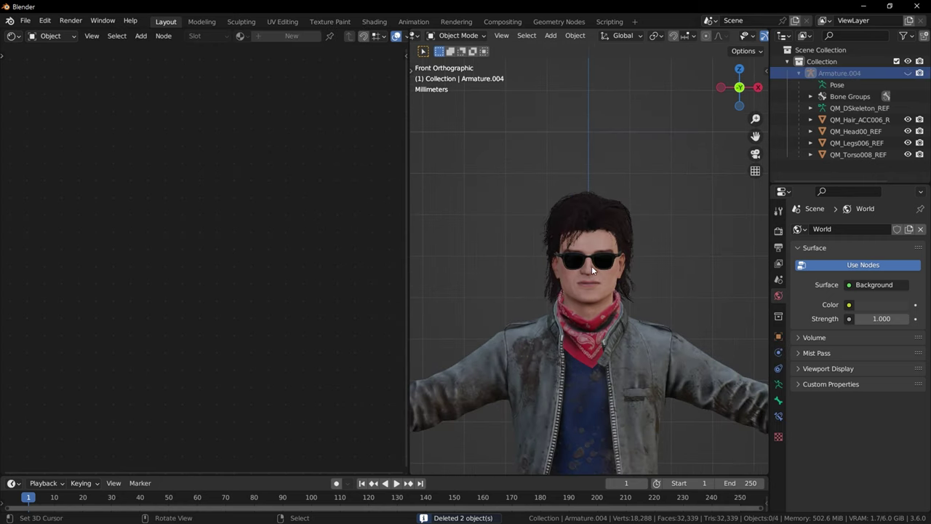
{"action": "key", "text": "alt+Tab"}
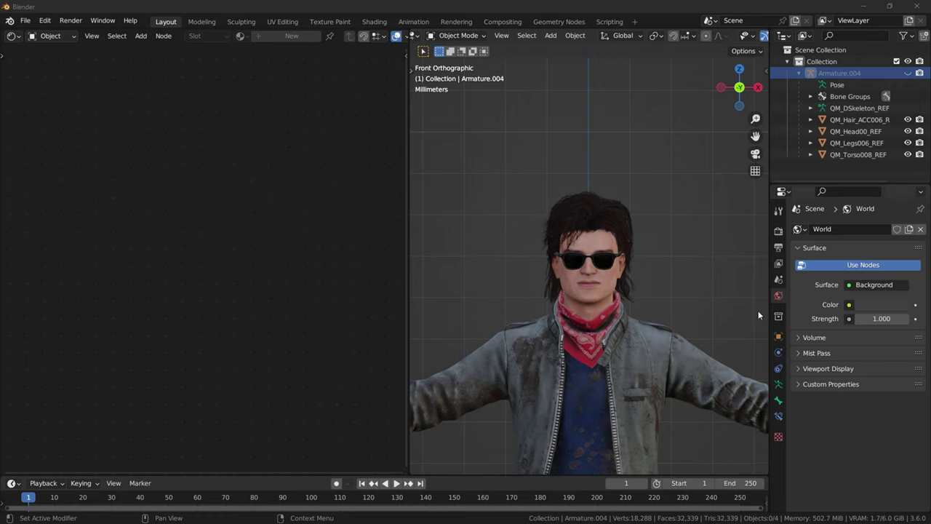
Select Armature.004 with all its meshes and start an FBX export into the Desktop's FBX Export folder.
{"action": "scroll", "coordinate": [657, 238], "scroll_direction": "down", "scroll_amount": 3}
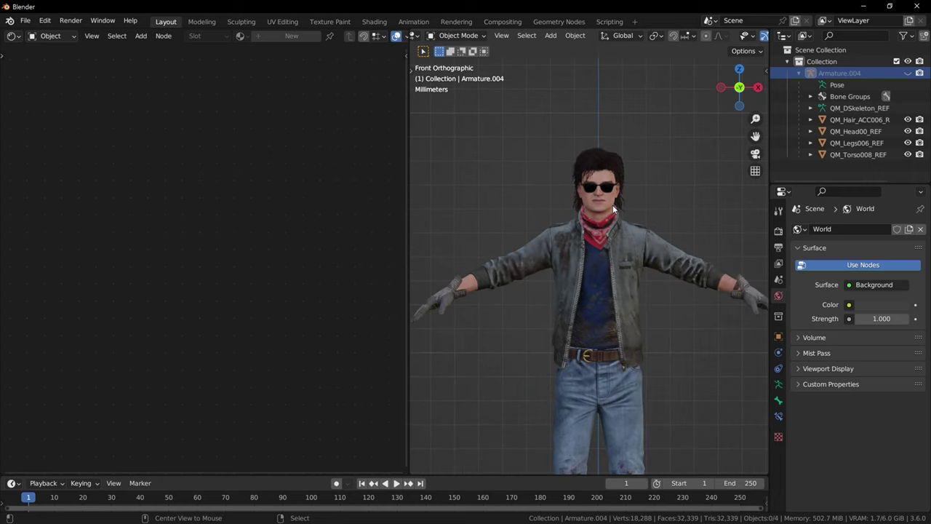
{"action": "key", "text": "a"}
{"action": "left_click", "coordinate": [25, 20]}
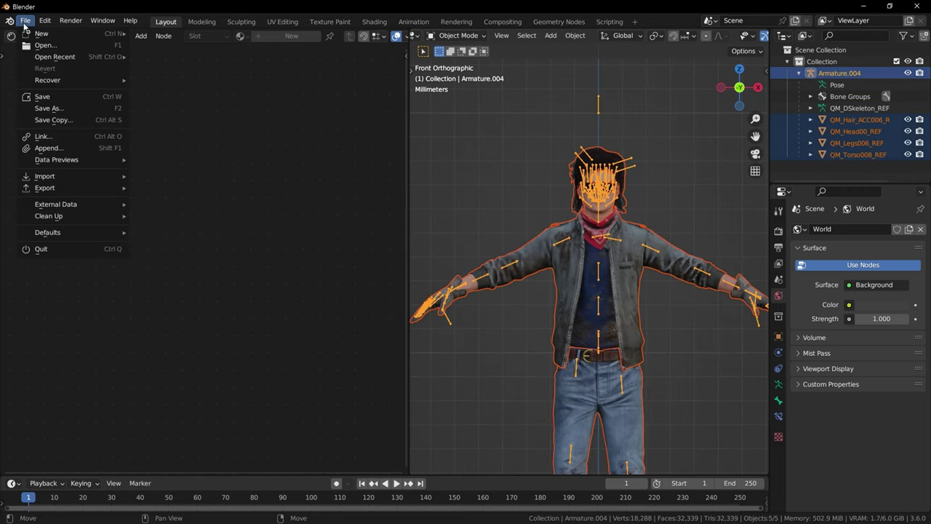
{"action": "mouse_move", "coordinate": [52, 190]}
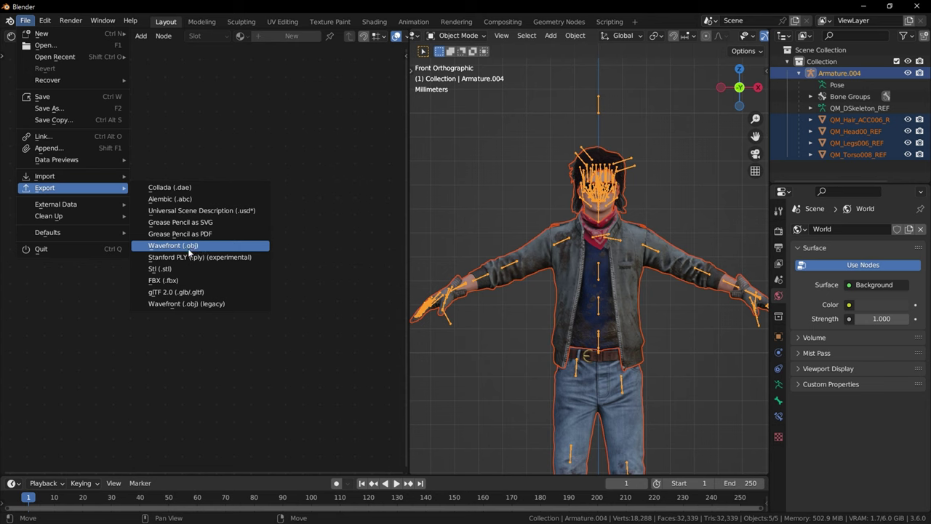
{"action": "left_click", "coordinate": [162, 284]}
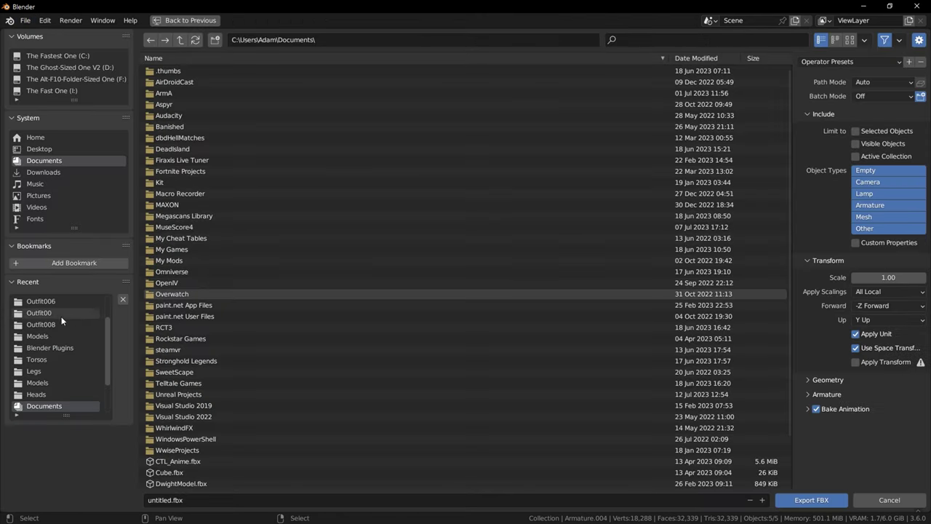
{"action": "left_click", "coordinate": [39, 150]}
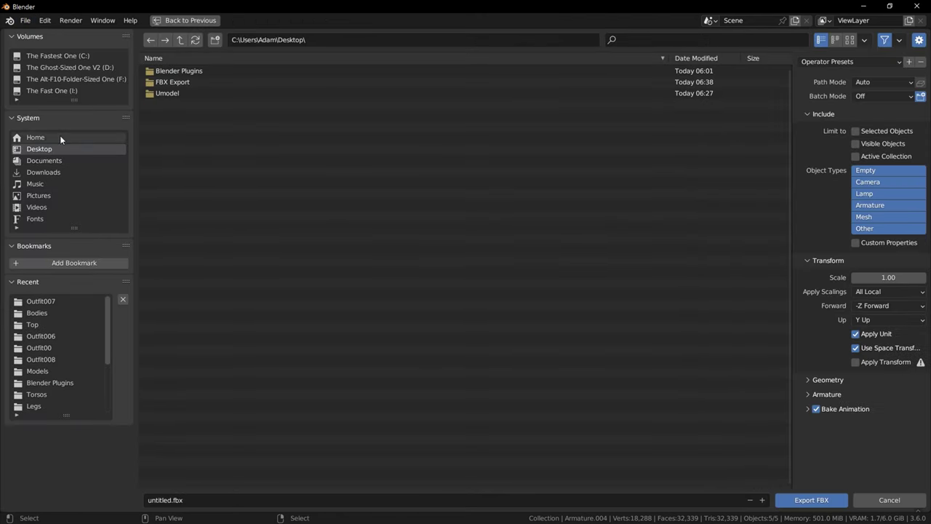
{"action": "left_click", "coordinate": [174, 83]}
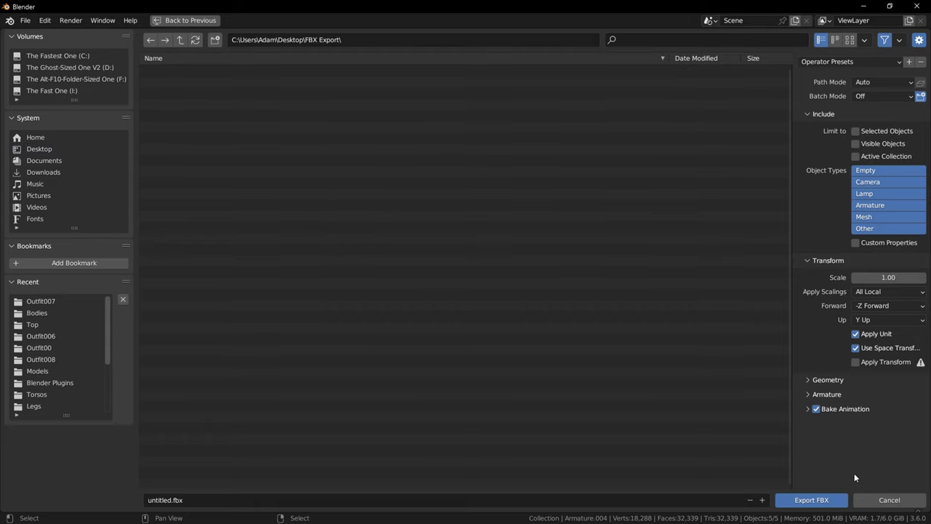
Disable Add Leaf Bones and Bake Animation, and limit the FBX export to Selected Objects.
{"action": "left_click", "coordinate": [827, 393]}
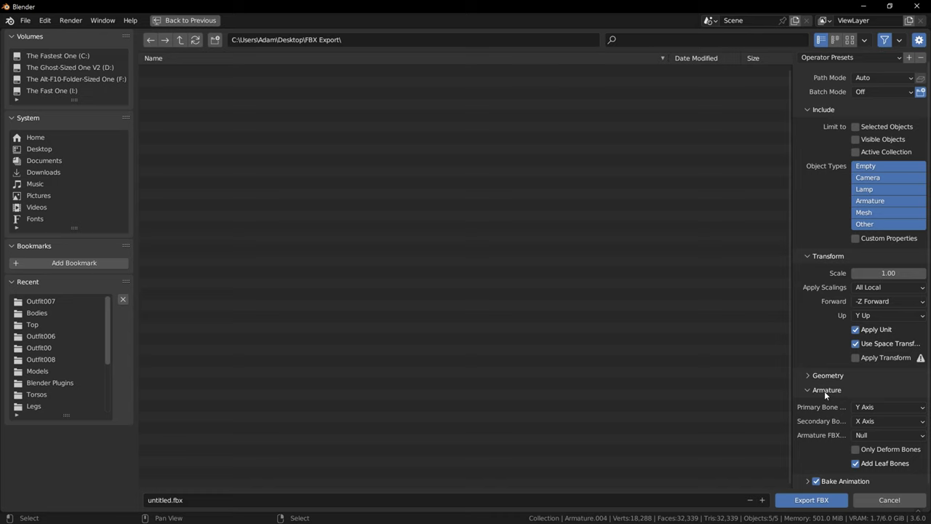
{"action": "left_click", "coordinate": [856, 463]}
{"action": "scroll", "coordinate": [828, 363], "scroll_direction": "up", "scroll_amount": 1}
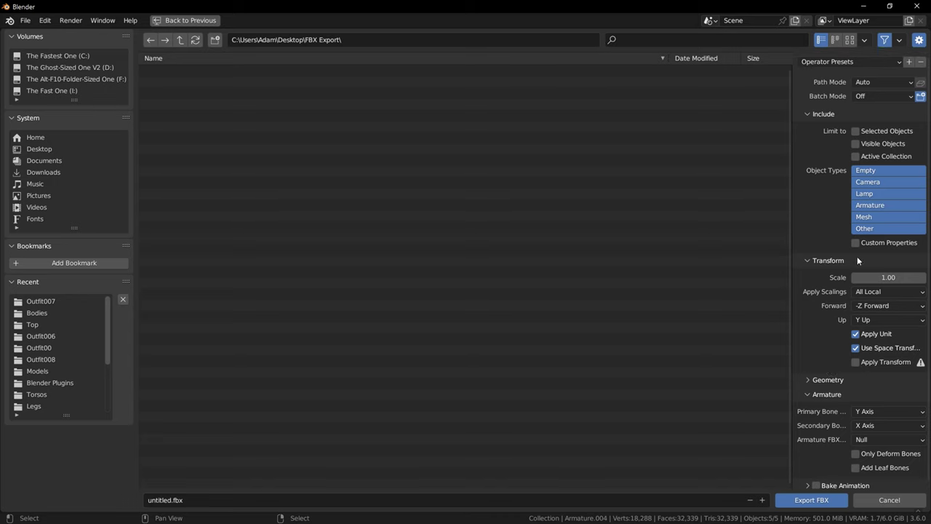
{"action": "left_click", "coordinate": [833, 382]}
{"action": "scroll", "coordinate": [832, 381], "scroll_direction": "down", "scroll_amount": 2}
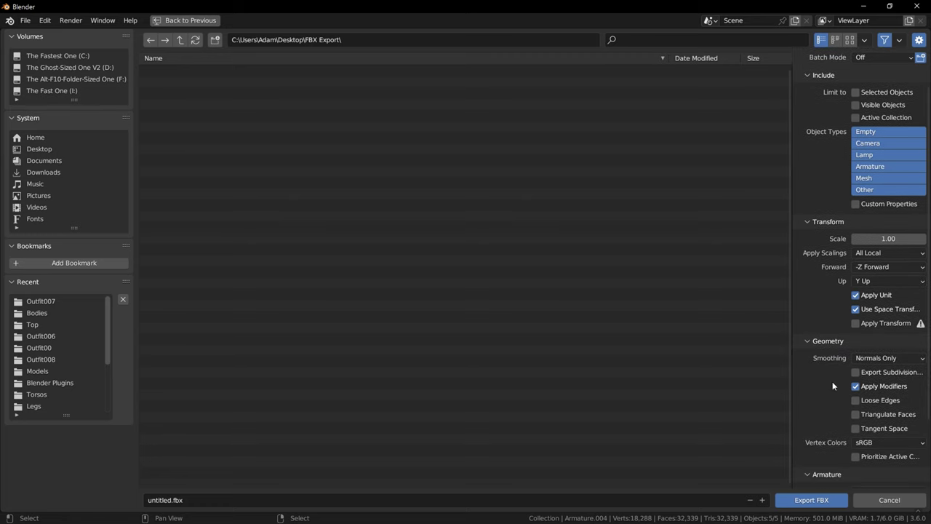
{"action": "scroll", "coordinate": [830, 371], "scroll_direction": "up", "scroll_amount": 2}
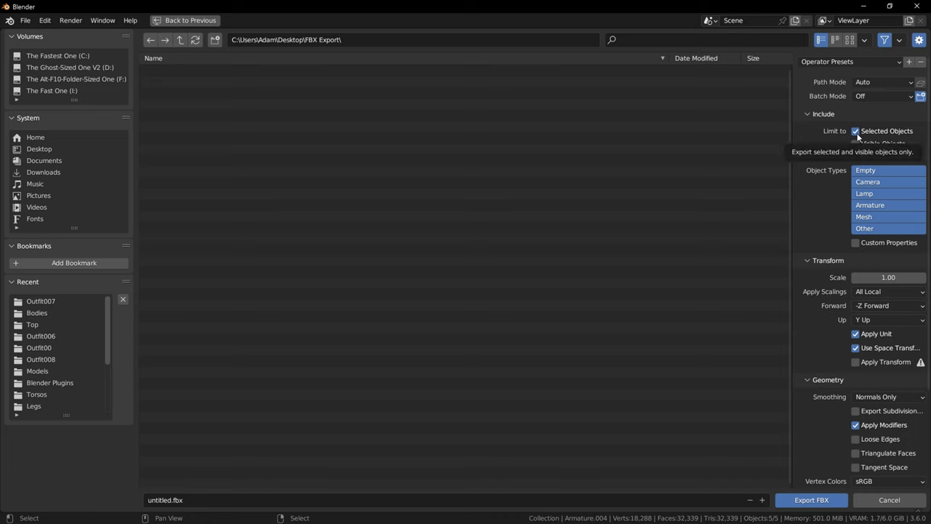
Name the file Steve and export the FBX.
{"action": "left_click", "coordinate": [202, 499]}
{"action": "type", "text": "Steve"}
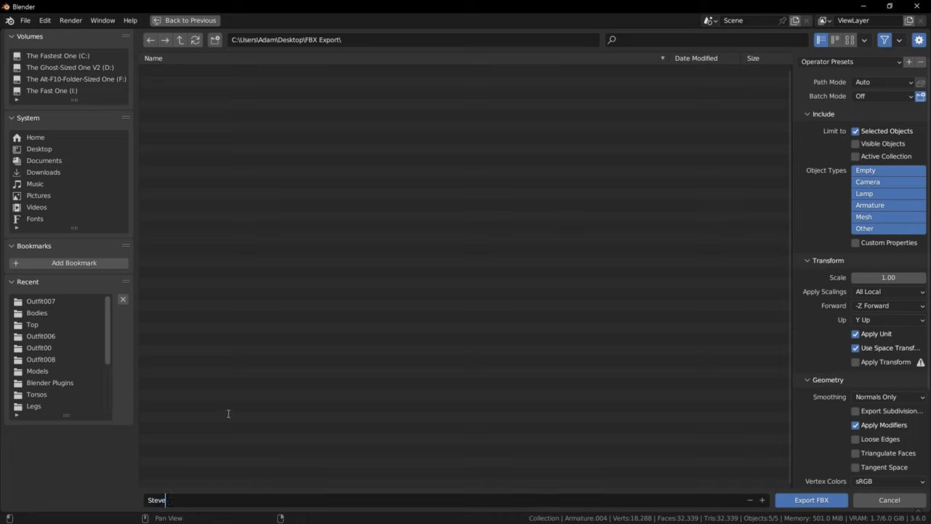
{"action": "key", "text": "Return"}
{"action": "left_click", "coordinate": [796, 501]}
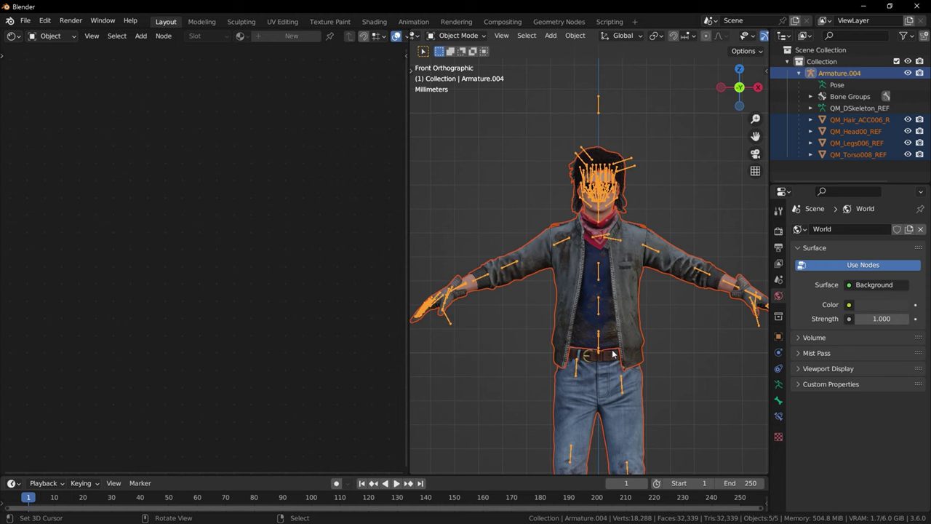
Minimize Blender, launch the Epic Games Launcher from the desktop and open its Unreal Engine library.
{"action": "left_click", "coordinate": [857, 6]}
{"action": "left_click", "coordinate": [863, 6]}
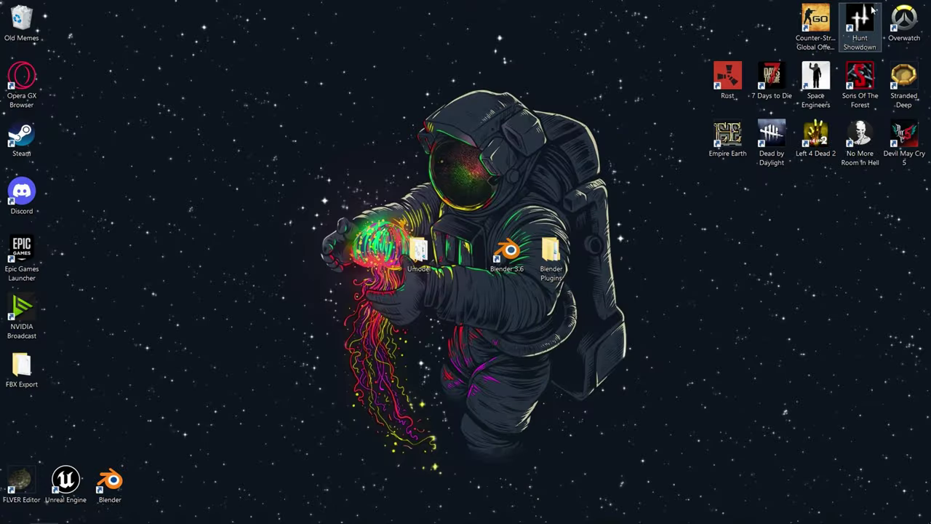
{"action": "double_click", "coordinate": [13, 251]}
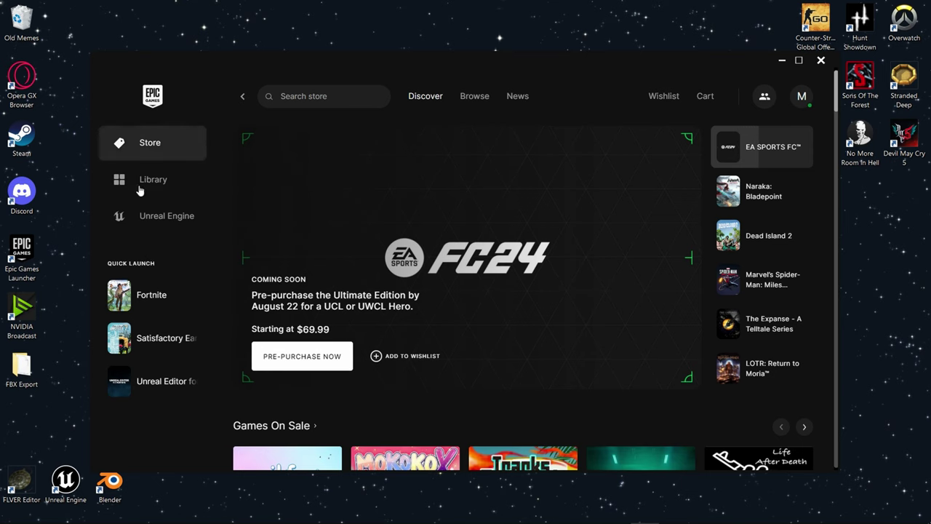
{"action": "left_click", "coordinate": [140, 191]}
{"action": "left_click", "coordinate": [146, 218]}
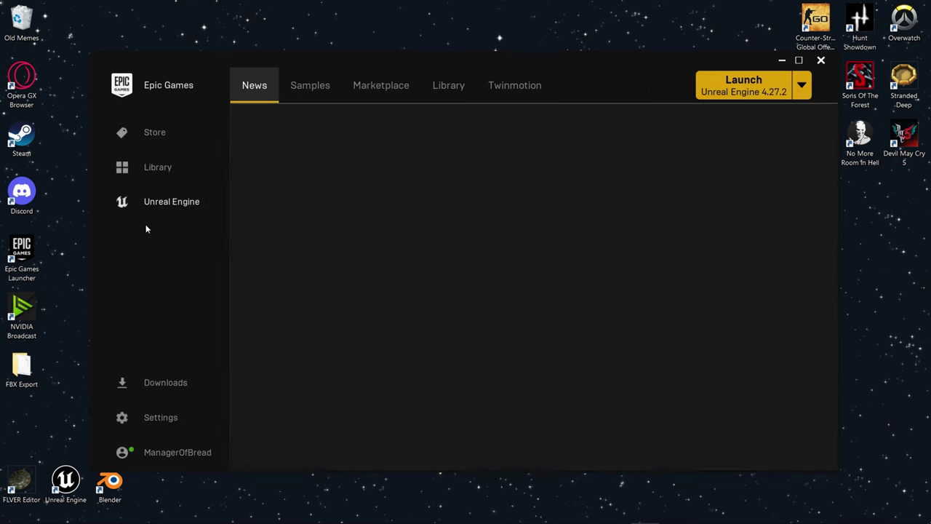
{"action": "left_click", "coordinate": [433, 86]}
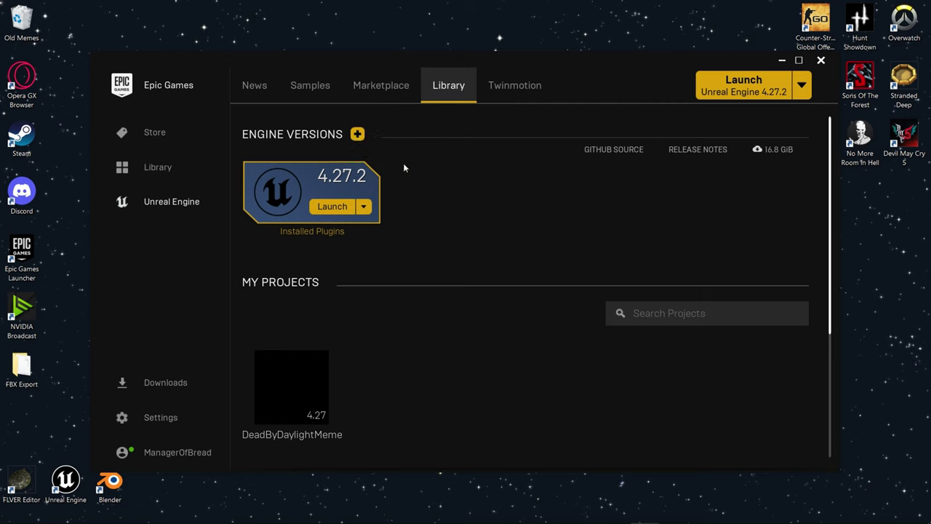
Add an engine version slot, browse its available versions, and remove the slot.
{"action": "left_click", "coordinate": [356, 135]}
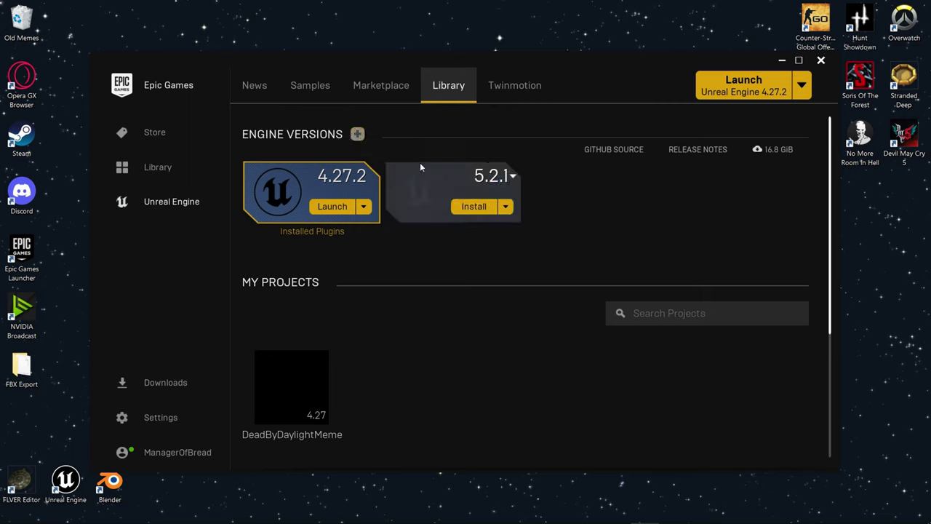
{"action": "left_click", "coordinate": [508, 182]}
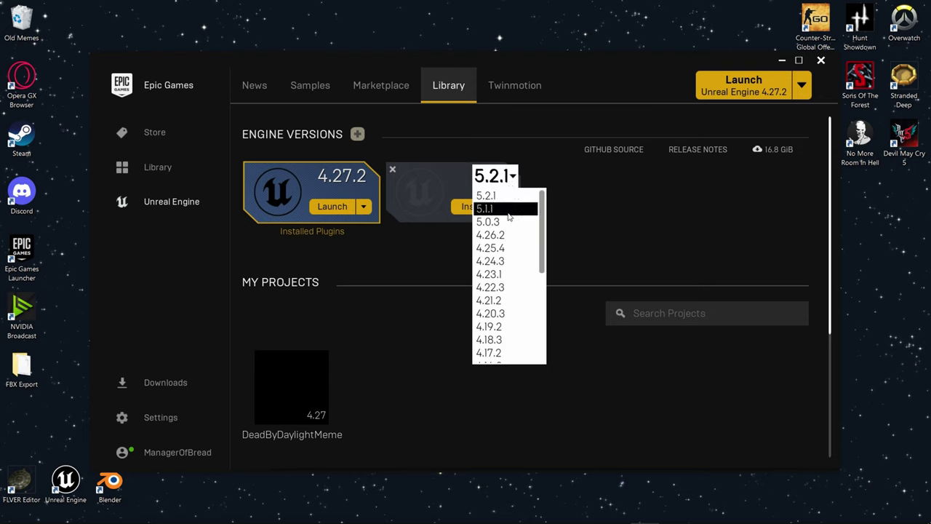
{"action": "left_click", "coordinate": [499, 211]}
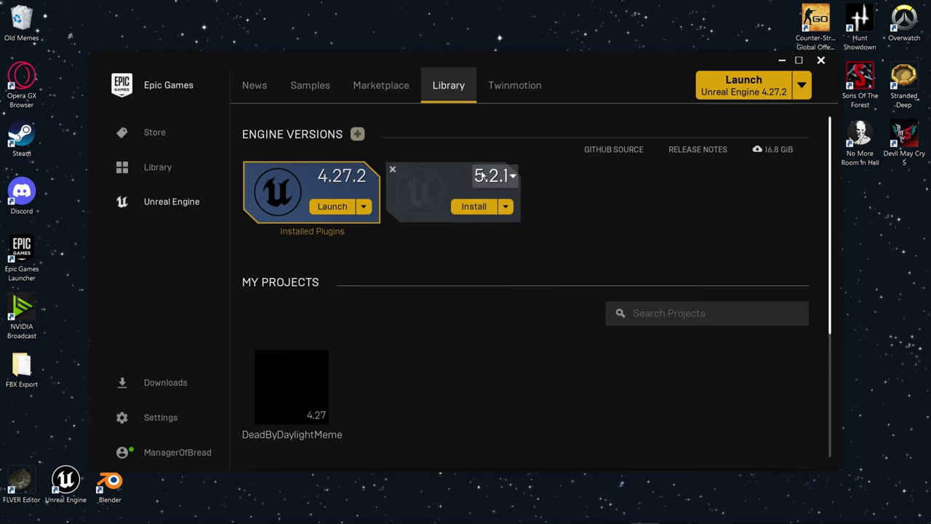
{"action": "left_click", "coordinate": [393, 168]}
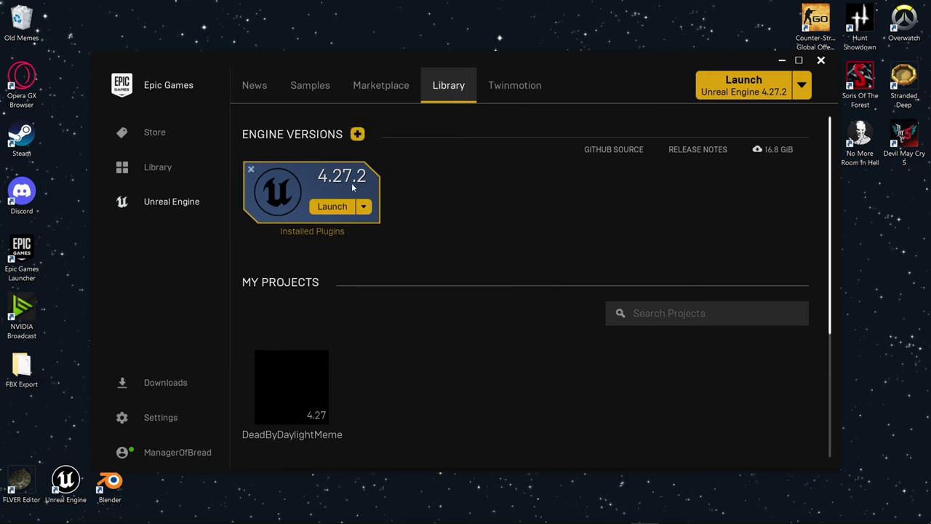
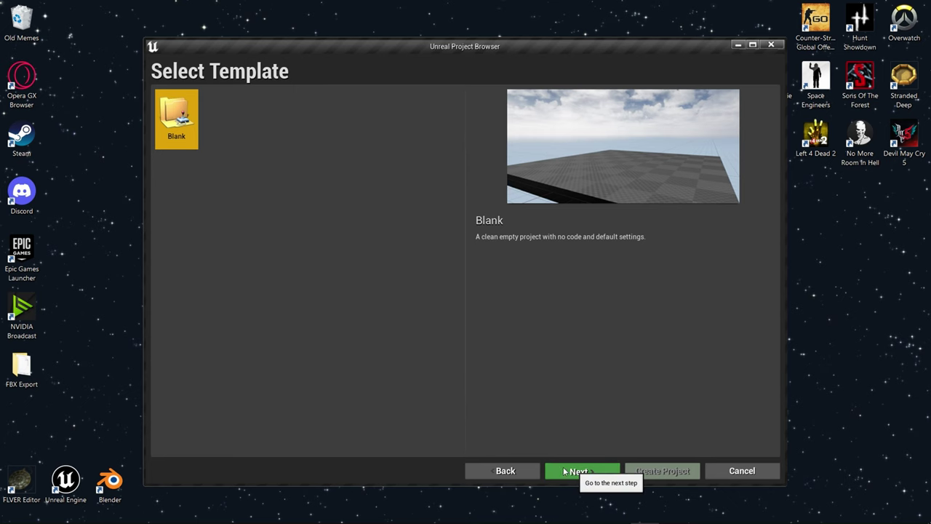
Accept the Blank template and keep No Starter Content and Raytracing Disabled in the project settings.
{"action": "left_click", "coordinate": [566, 469]}
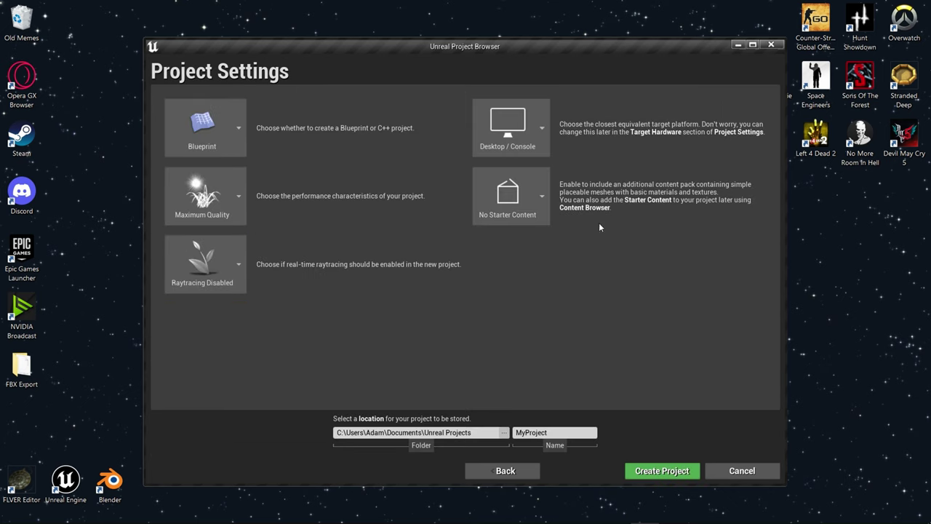
{"action": "left_click", "coordinate": [535, 207]}
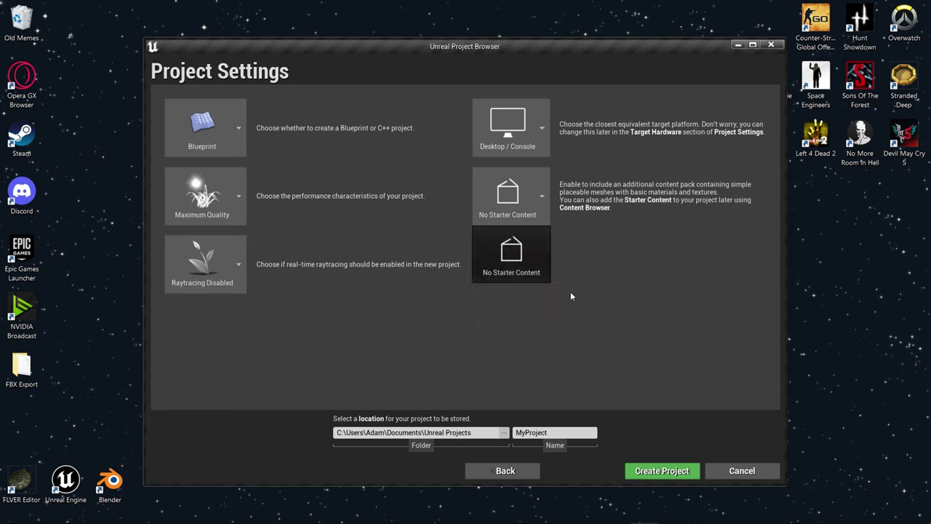
{"action": "left_click", "coordinate": [524, 281]}
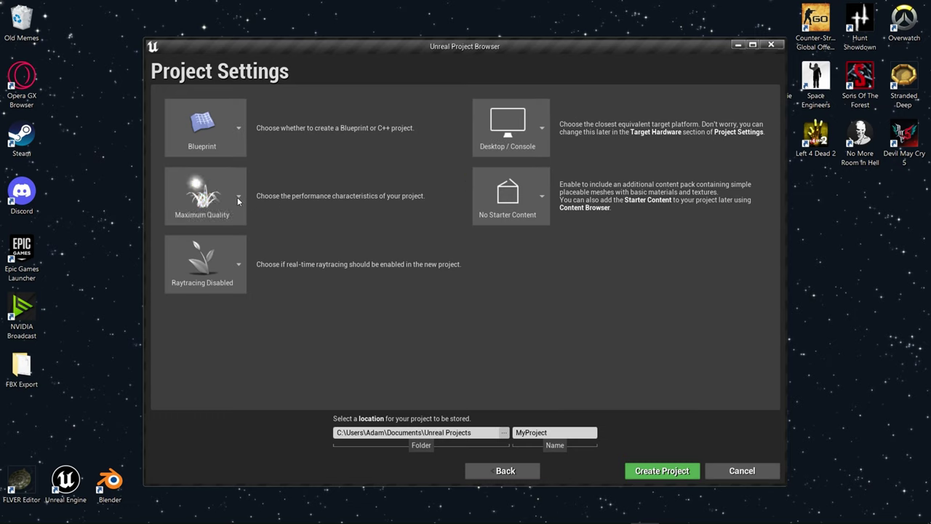
{"action": "left_click", "coordinate": [205, 292]}
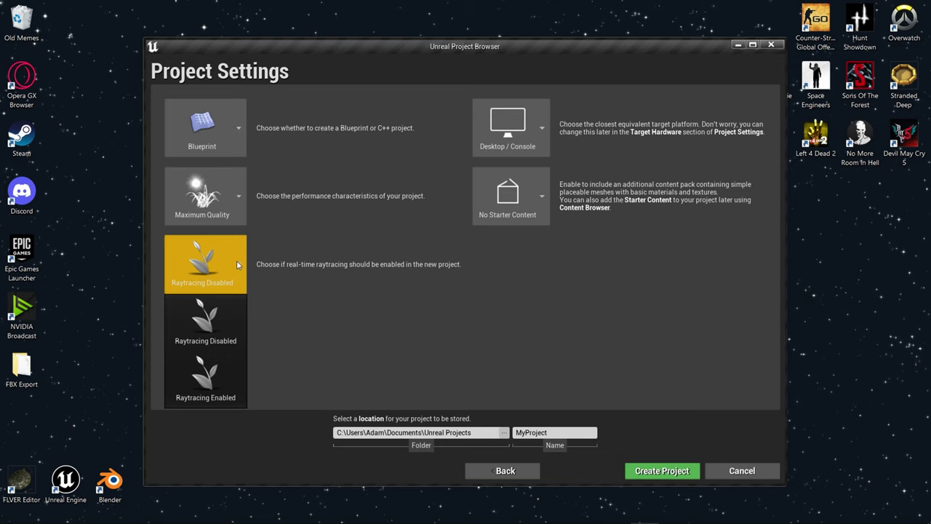
{"action": "left_click", "coordinate": [237, 265]}
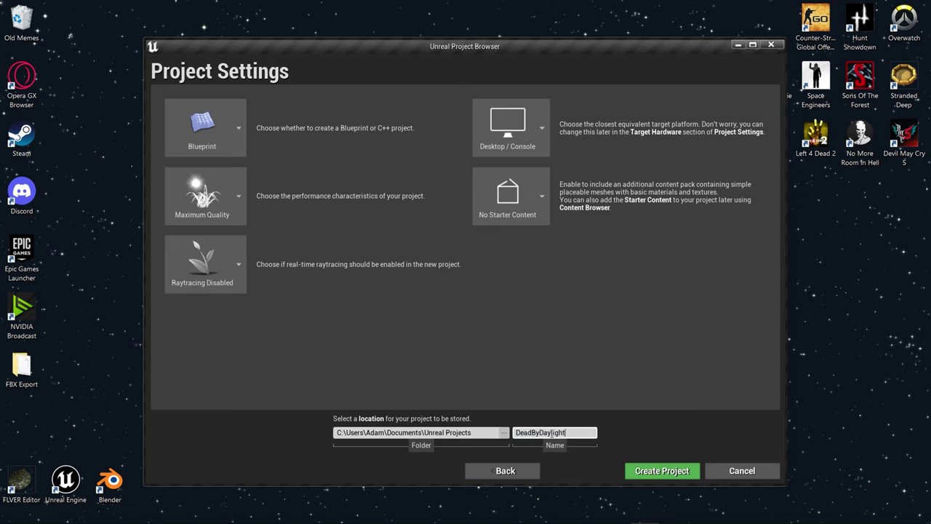
Name the project DeadByDaylightGuide and create it in the Unreal Projects folder.
{"action": "type", "text": "GUide"}
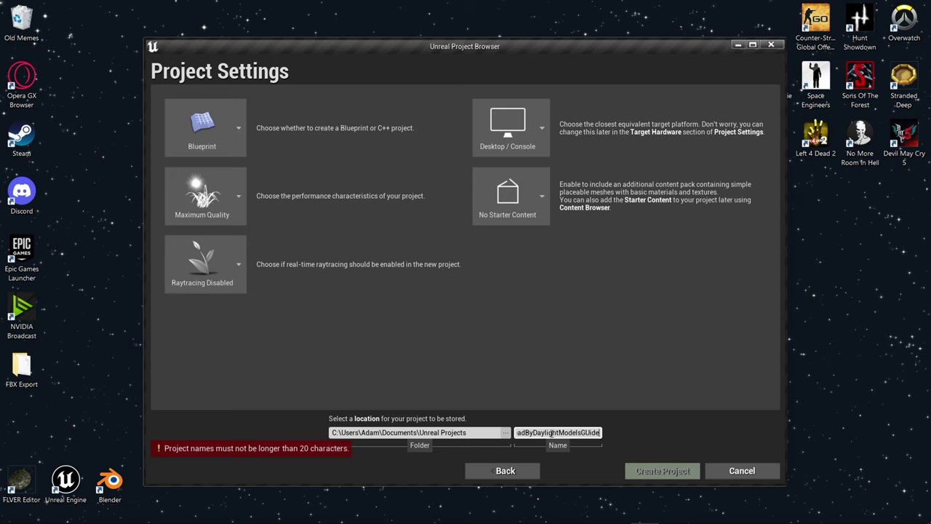
{"action": "key", "text": "BackSpace"}
{"action": "key", "text": "BackSpace"}
{"action": "key", "text": "BackSpace"}
{"action": "key", "text": "BackSpace"}
{"action": "key", "text": "BackSpace"}
{"action": "key", "text": "BackSpace"}
{"action": "key", "text": "BackSpace"}
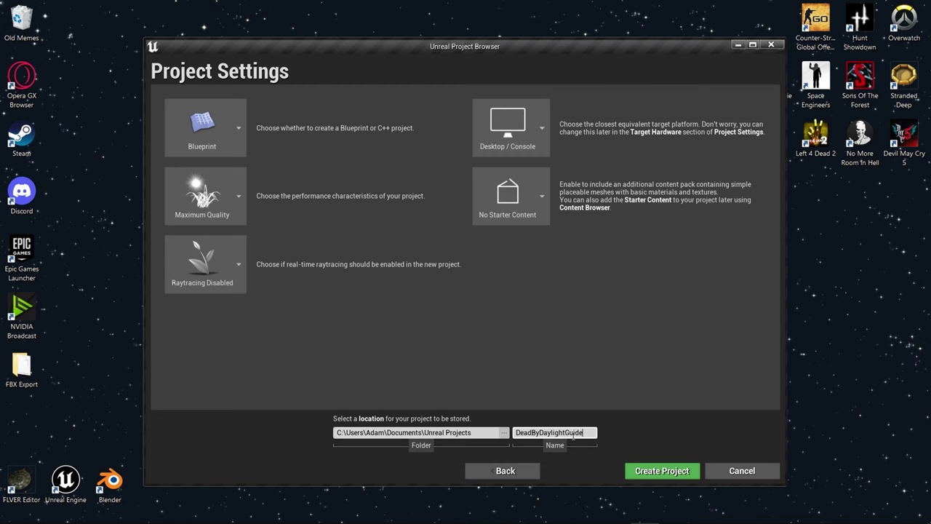
{"action": "left_click", "coordinate": [634, 468]}
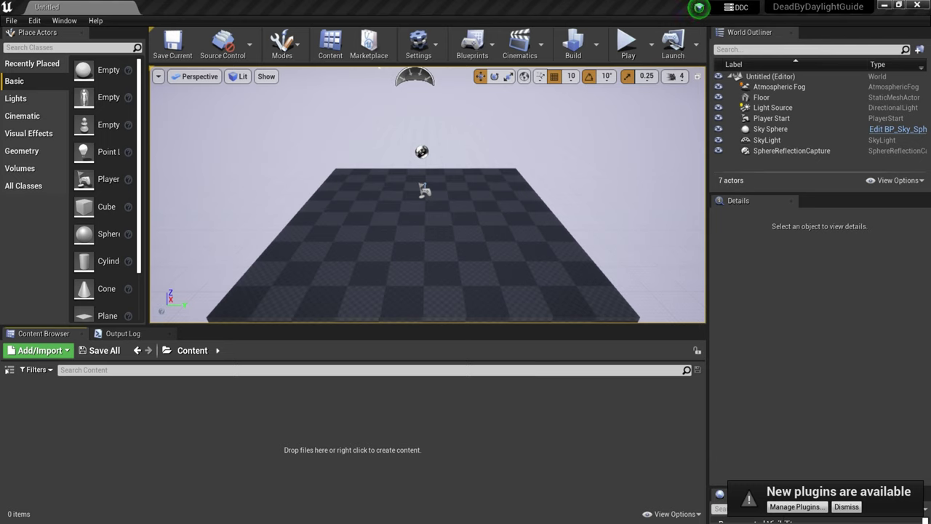
Bring the Steve FBX into the Content folder and set its Normal Import Method to Import Normals and Tangents.
{"action": "left_click_drag", "start_coordinate": [285, 423], "coordinate": [283, 419]}
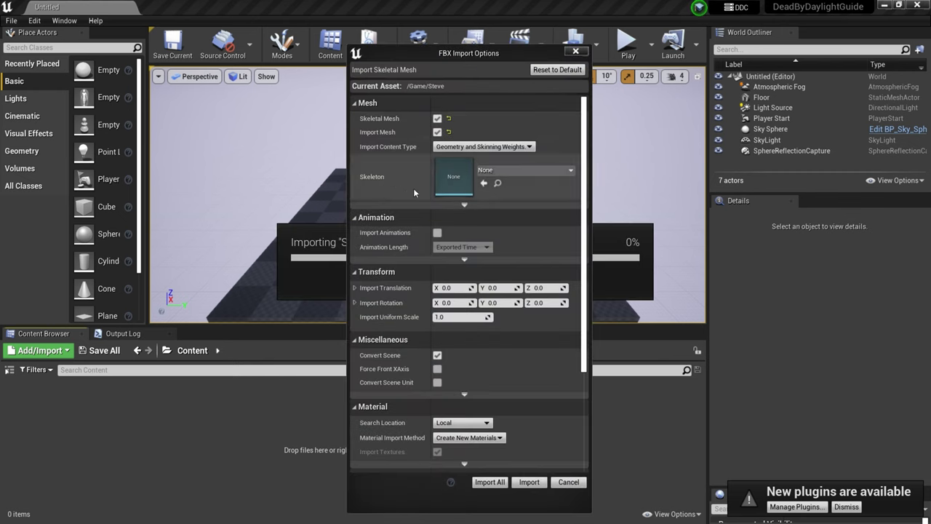
{"action": "left_click", "coordinate": [466, 205]}
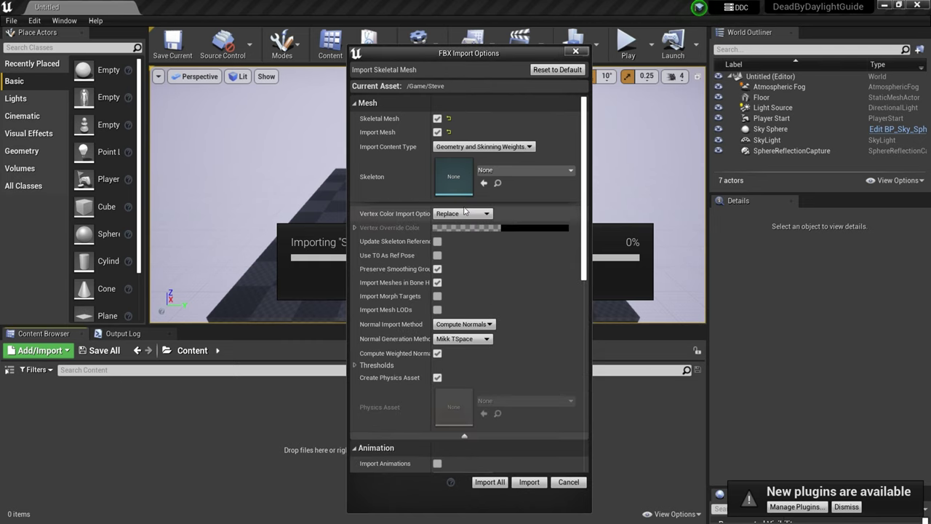
{"action": "left_click", "coordinate": [458, 325]}
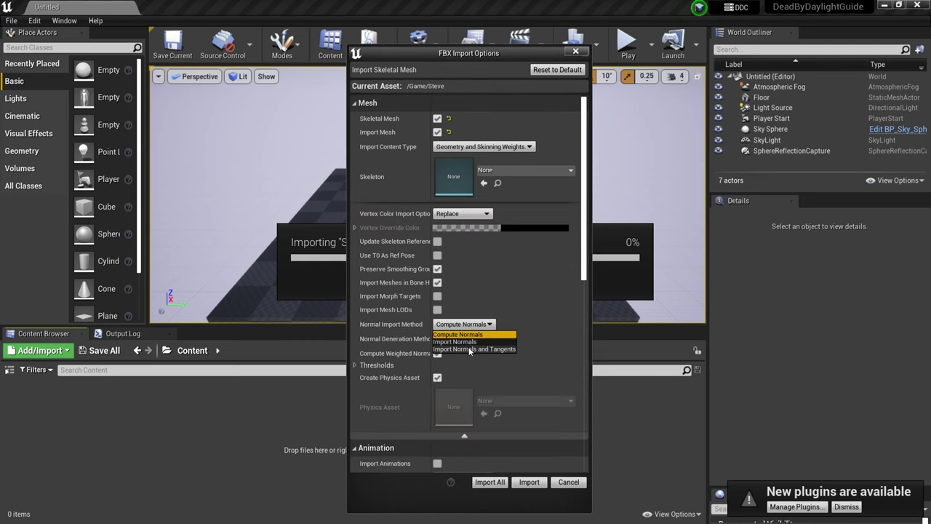
{"action": "left_click", "coordinate": [458, 349]}
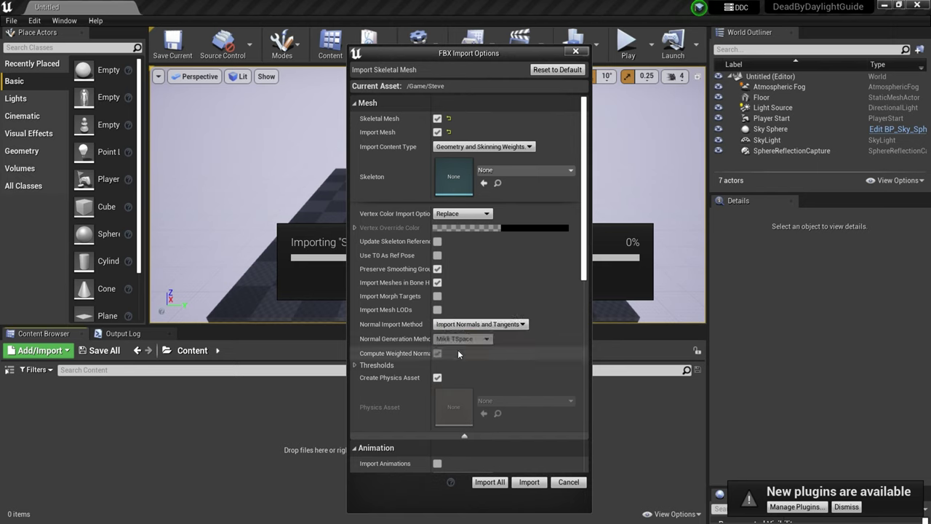
Set the material Search Location to All Assets and the Material Import Method to Do Not Create Material.
{"action": "scroll", "coordinate": [440, 378], "scroll_direction": "down", "scroll_amount": 1}
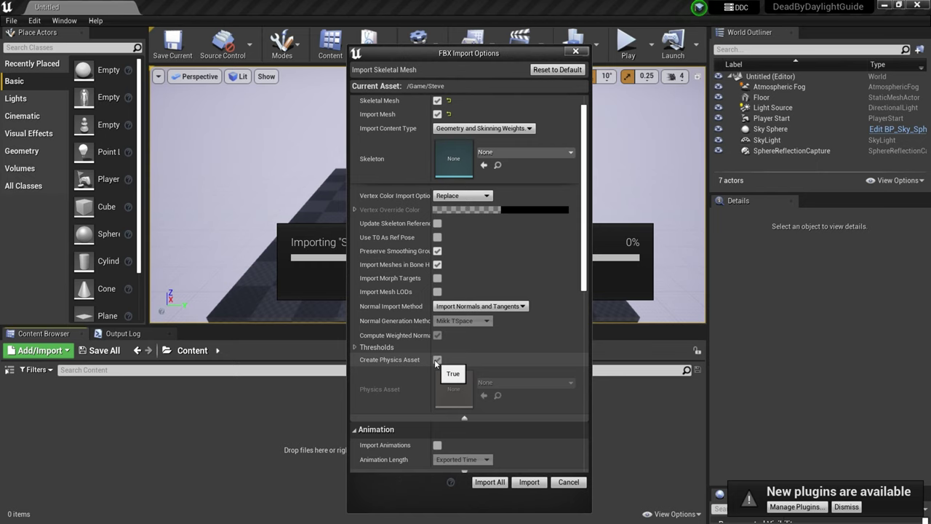
{"action": "scroll", "coordinate": [437, 363], "scroll_direction": "down", "scroll_amount": 5}
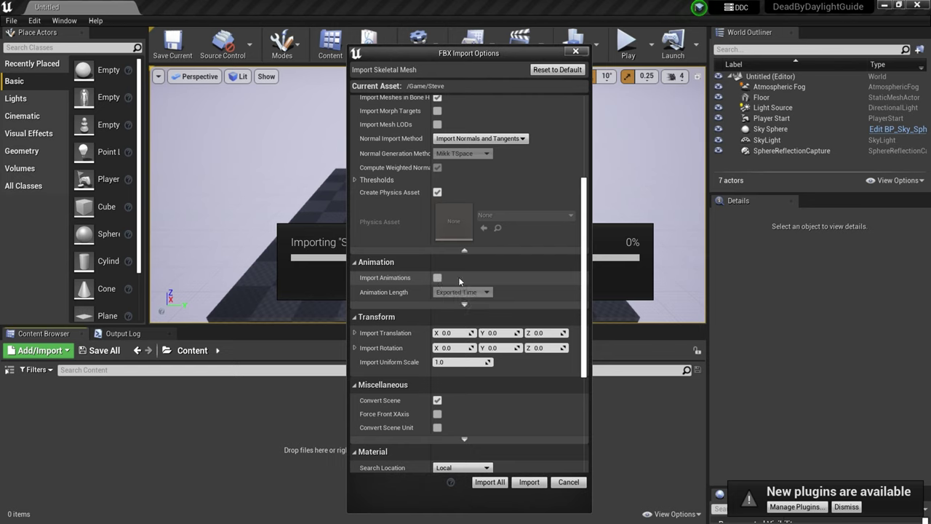
{"action": "scroll", "coordinate": [384, 285], "scroll_direction": "down", "scroll_amount": 5}
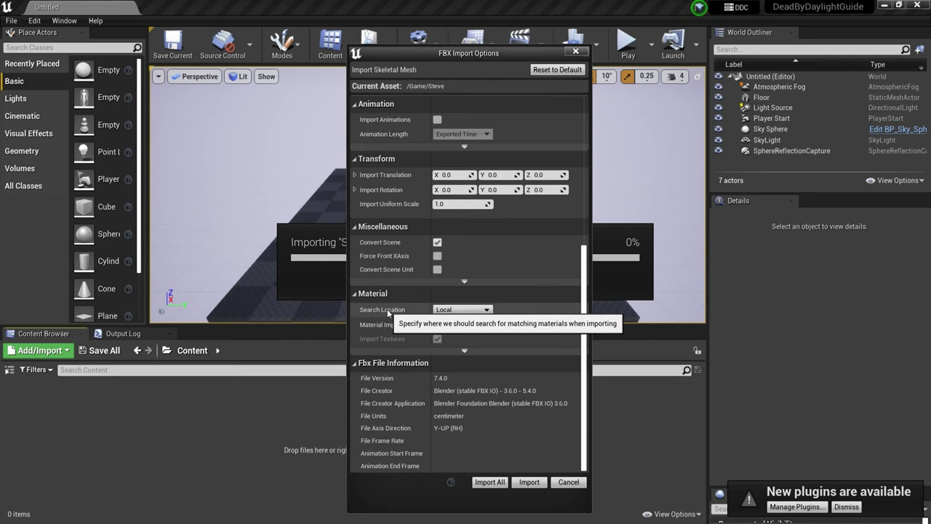
{"action": "left_click", "coordinate": [450, 311]}
{"action": "left_click", "coordinate": [449, 342]}
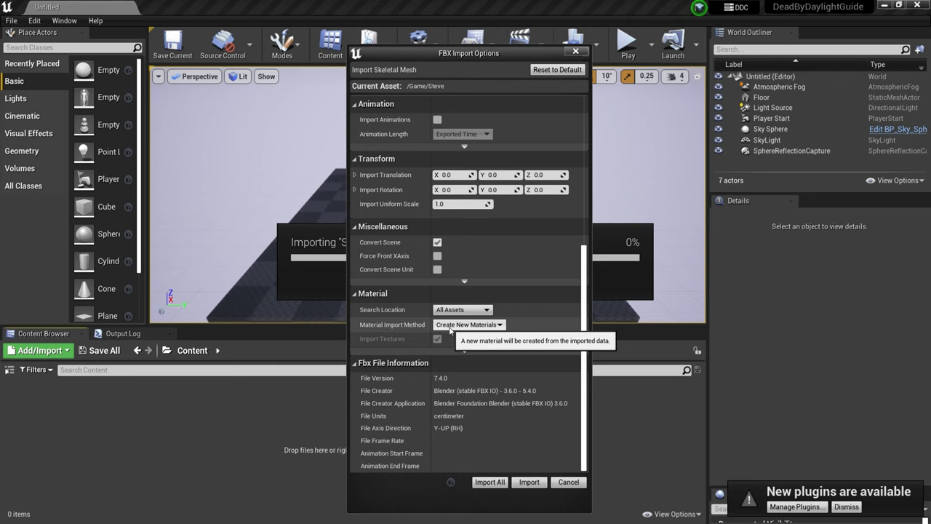
{"action": "left_click", "coordinate": [450, 327]}
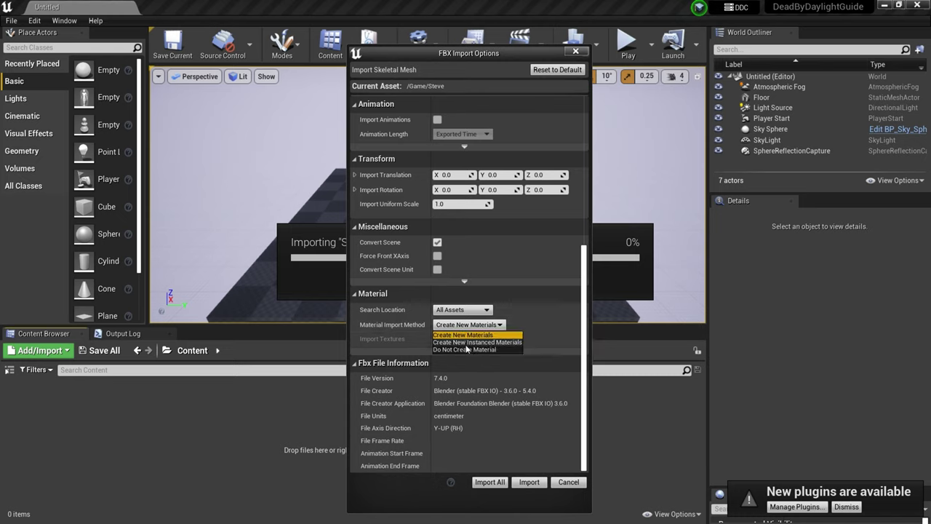
{"action": "left_click", "coordinate": [456, 350]}
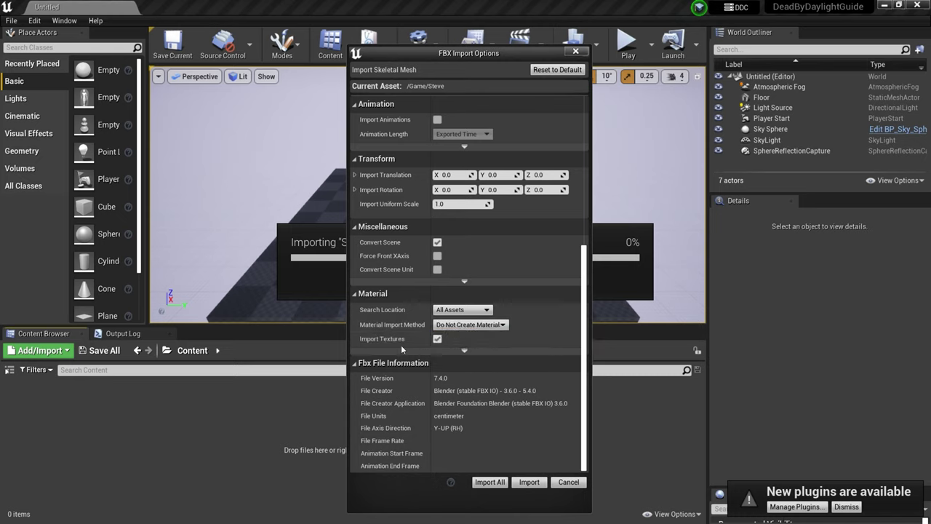
Turn off Import Textures and import all of the FBX content.
{"action": "left_click", "coordinate": [437, 339]}
{"action": "left_click", "coordinate": [465, 350]}
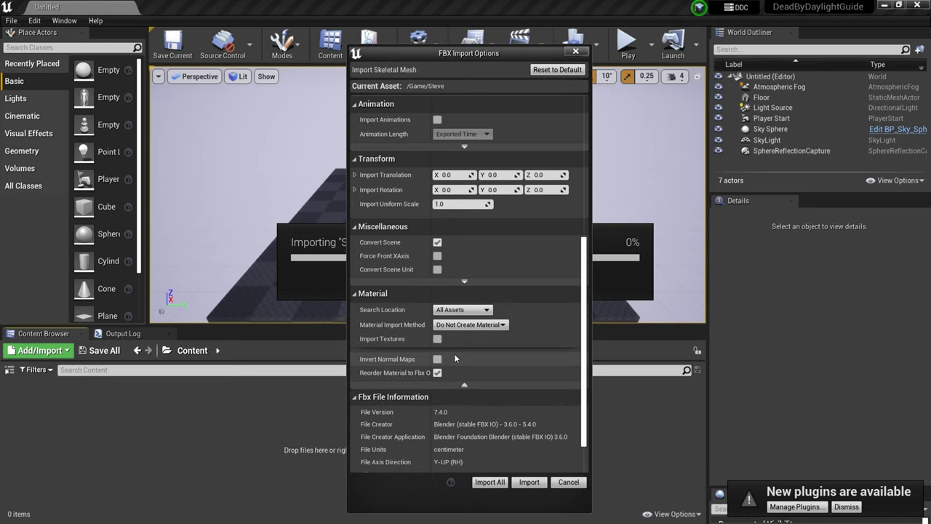
{"action": "left_click", "coordinate": [464, 384]}
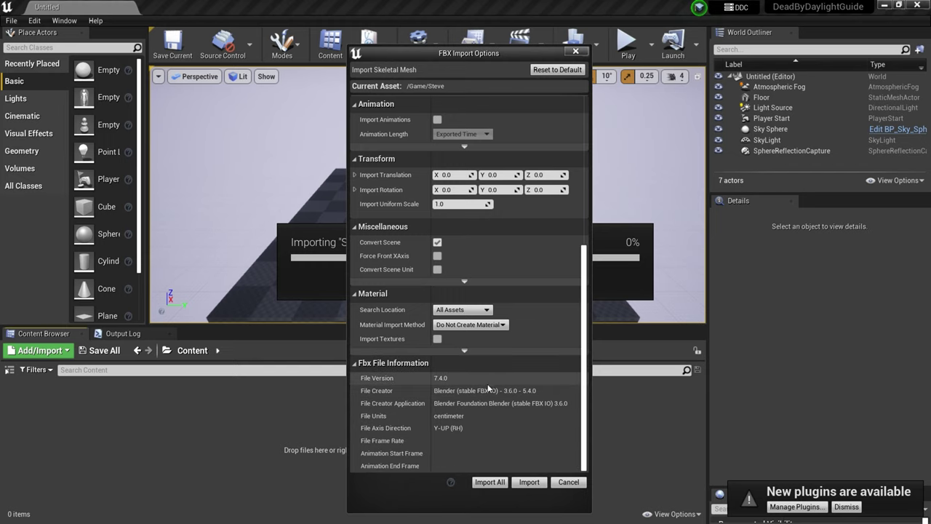
{"action": "left_click", "coordinate": [489, 481]}
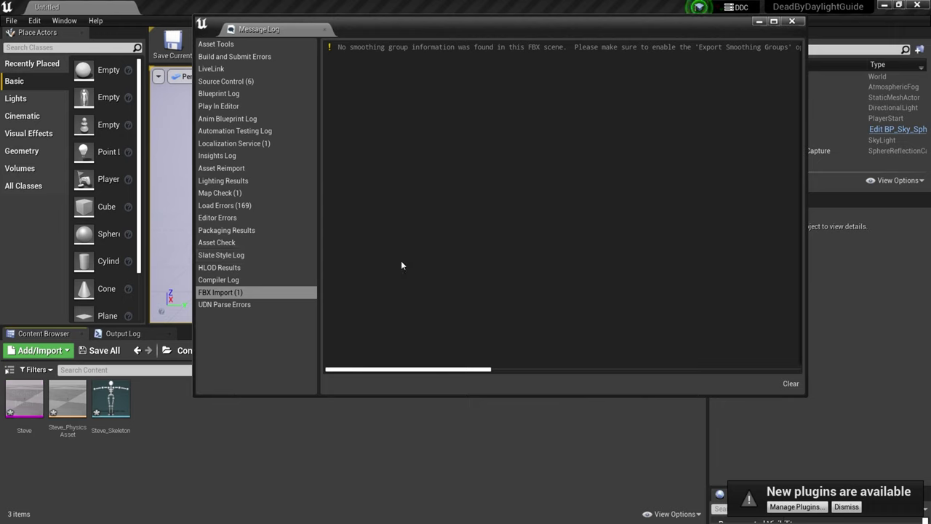
Review the FBX Import entry in the Message Log and close the log.
{"action": "left_click", "coordinate": [504, 50]}
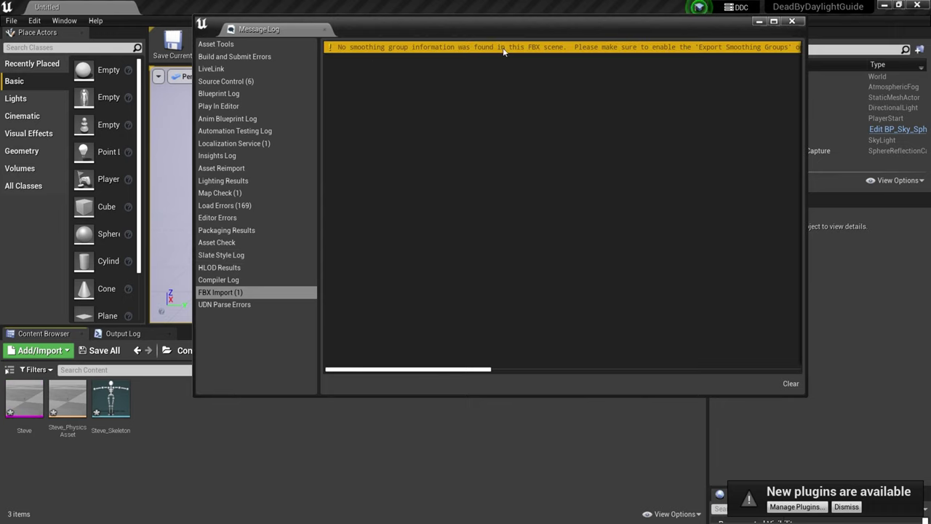
{"action": "left_click_drag", "start_coordinate": [441, 369], "coordinate": [314, 339]}
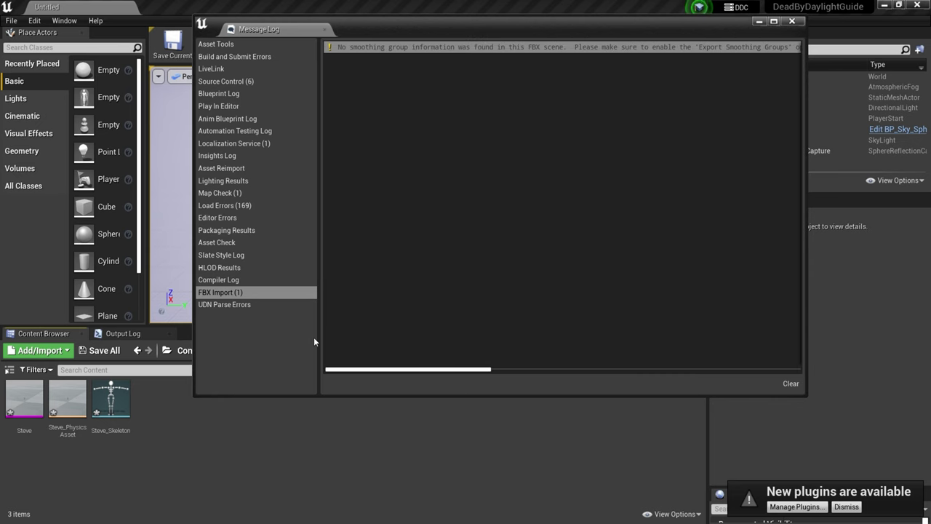
{"action": "left_click", "coordinate": [791, 21]}
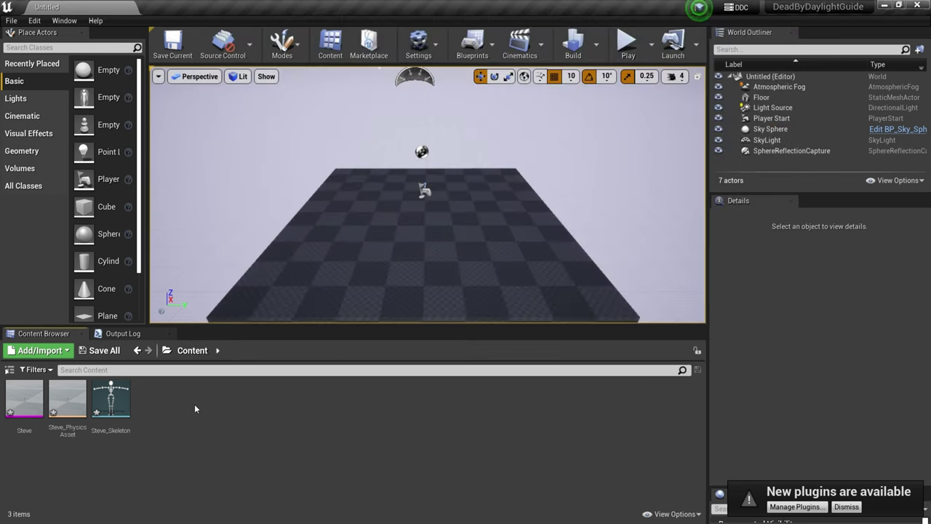
Open the Steve mesh for a check, switch to Blender and export the character as FBX again with the scale set to 10.
{"action": "double_click", "coordinate": [9, 405]}
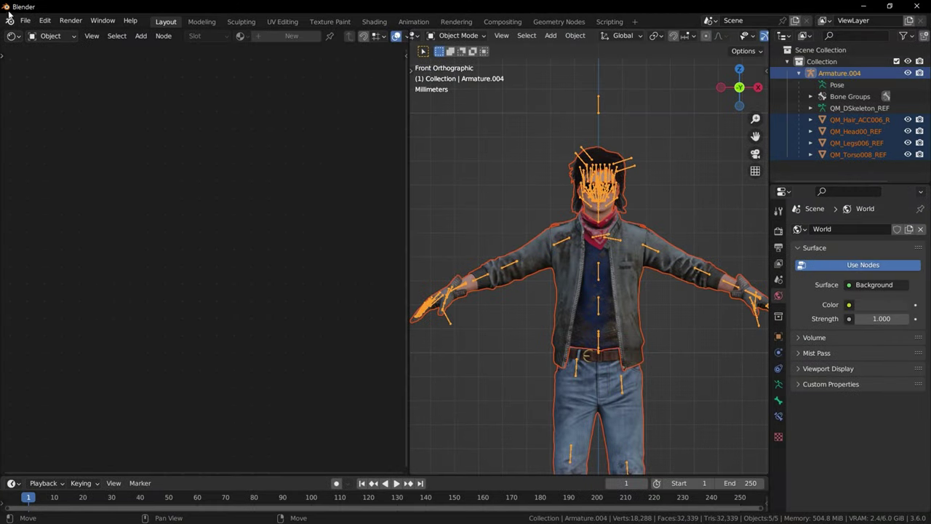
{"action": "left_click", "coordinate": [24, 21]}
{"action": "mouse_move", "coordinate": [82, 187]}
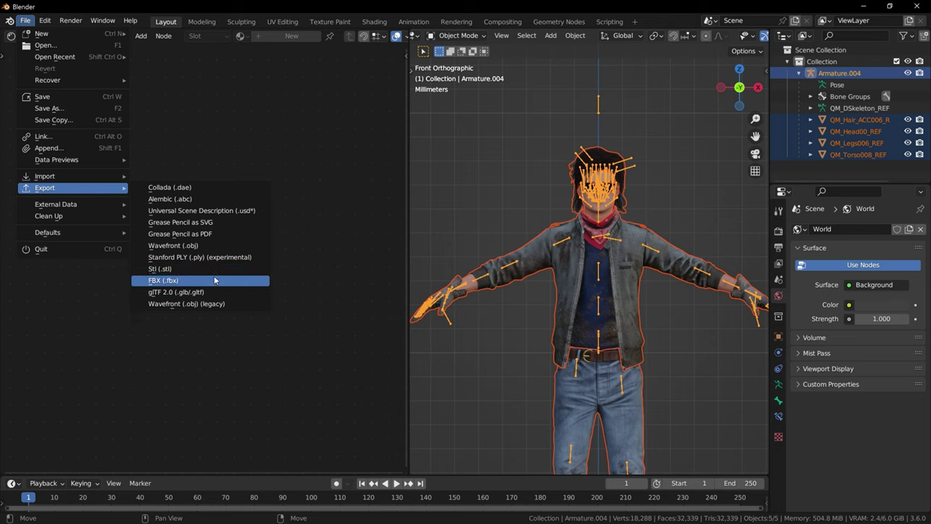
{"action": "left_click", "coordinate": [166, 281]}
{"action": "left_click", "coordinate": [884, 278]}
{"action": "type", "text": "10"}
{"action": "key", "text": "Return"}
{"action": "left_click", "coordinate": [812, 500]}
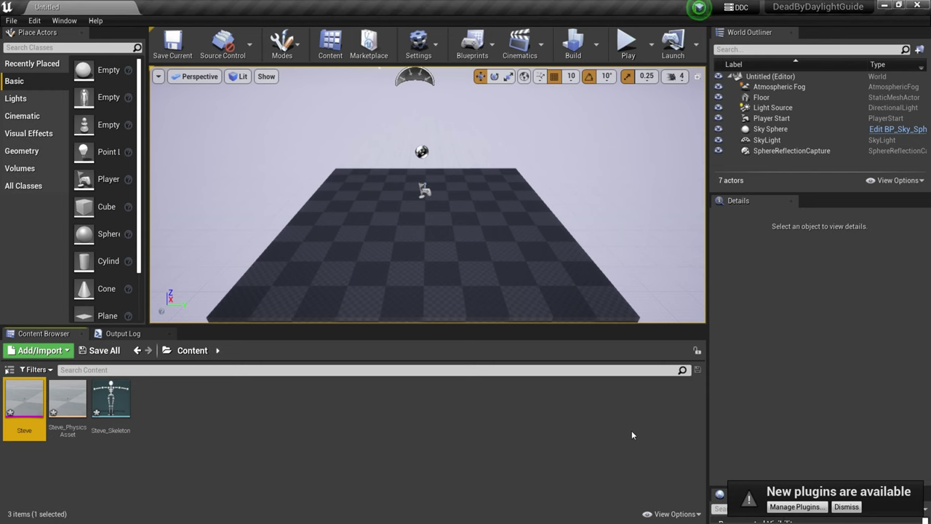
Reimport the Steve skeletal mesh in Unreal Engine and open it in the mesh editor to view the whole body.
{"action": "right_click", "coordinate": [20, 400]}
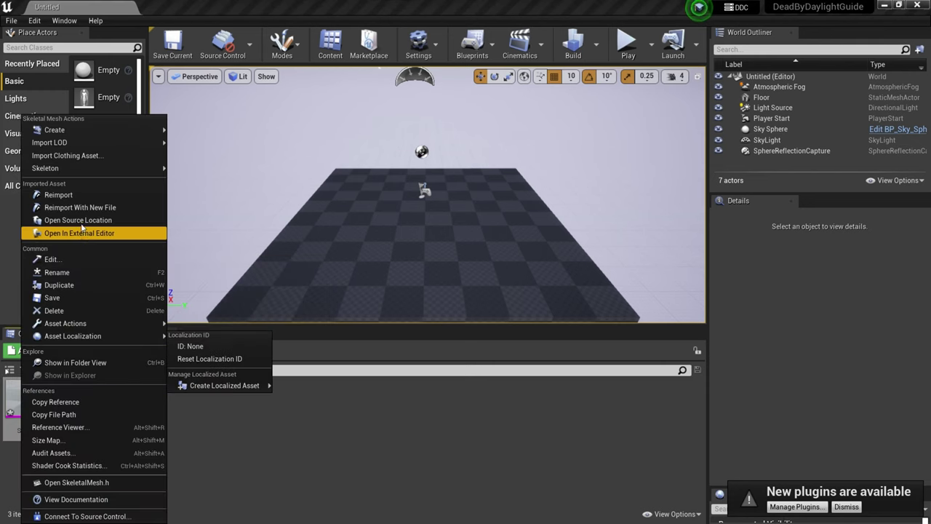
{"action": "left_click", "coordinate": [44, 196]}
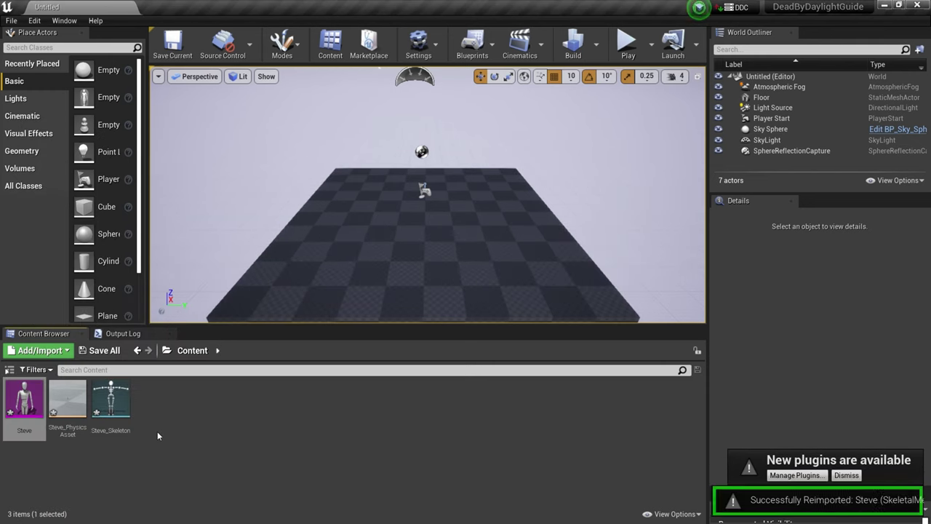
{"action": "double_click", "coordinate": [42, 400]}
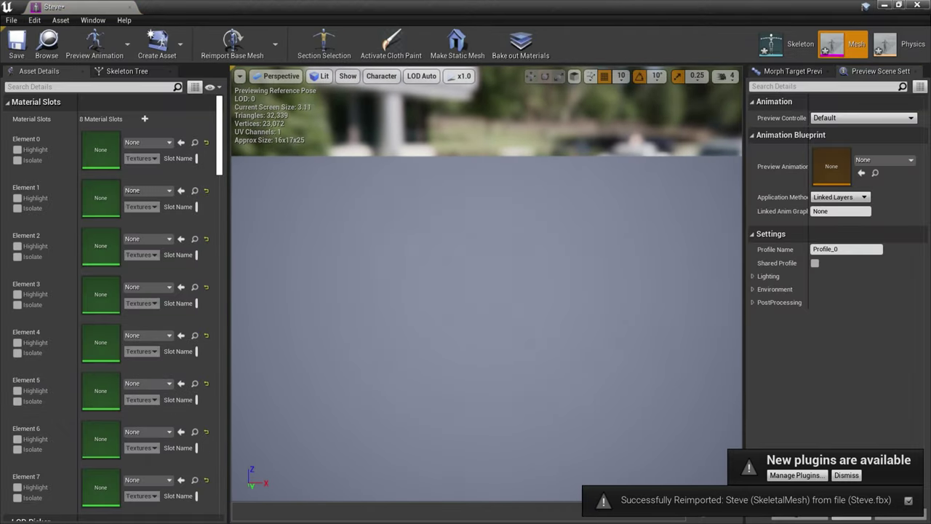
{"action": "right_click_drag", "start_coordinate": [486, 313], "coordinate": [486, 291]}
{"action": "middle_click_drag", "start_coordinate": [487, 291], "coordinate": [444, 328]}
Inspect Steve's skeleton hierarchy and view the physics asset's collision bodies from several angles.
{"action": "left_click", "coordinate": [779, 47]}
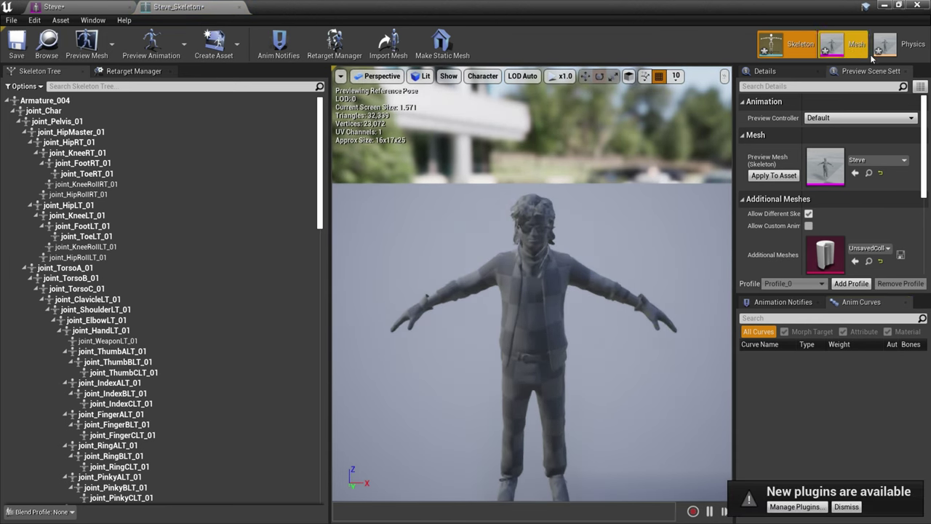
{"action": "left_click", "coordinate": [905, 45]}
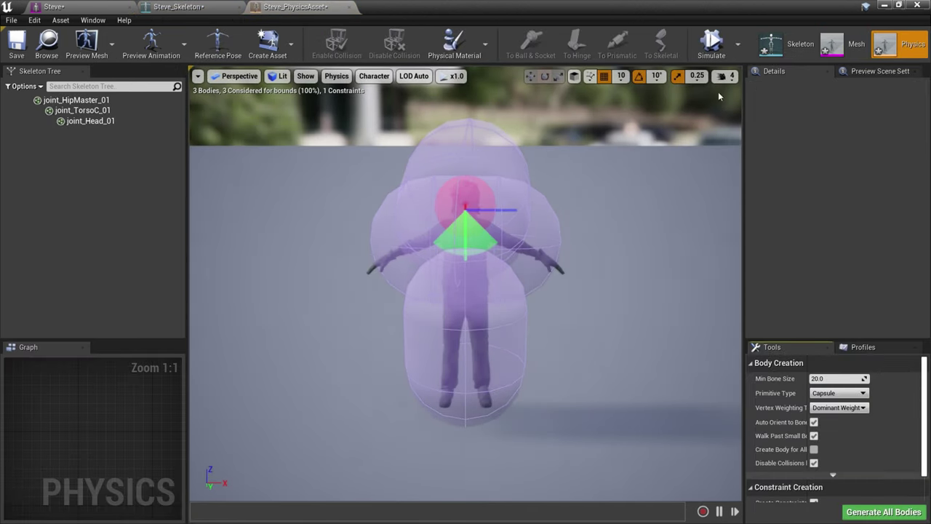
{"action": "left_click_drag", "start_coordinate": [536, 230], "coordinate": [448, 241]}
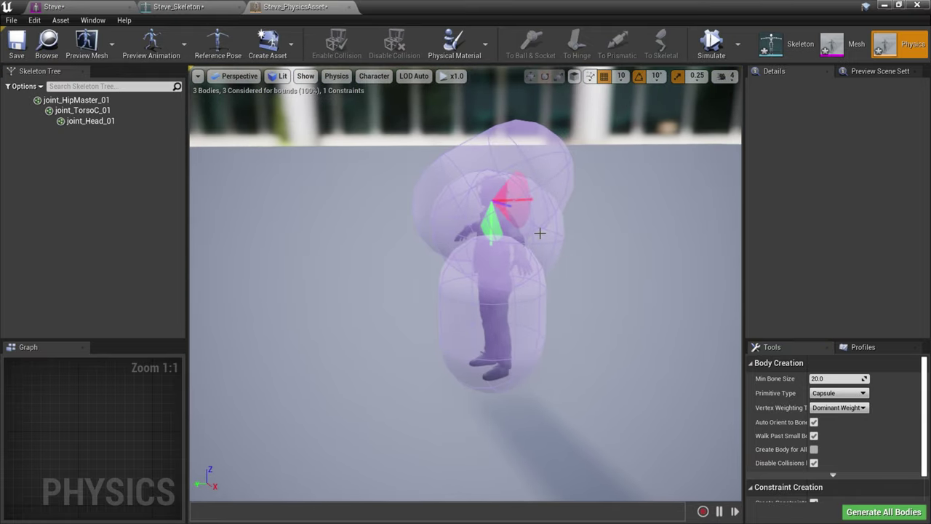
{"action": "left_click_drag", "start_coordinate": [540, 233], "coordinate": [567, 233]}
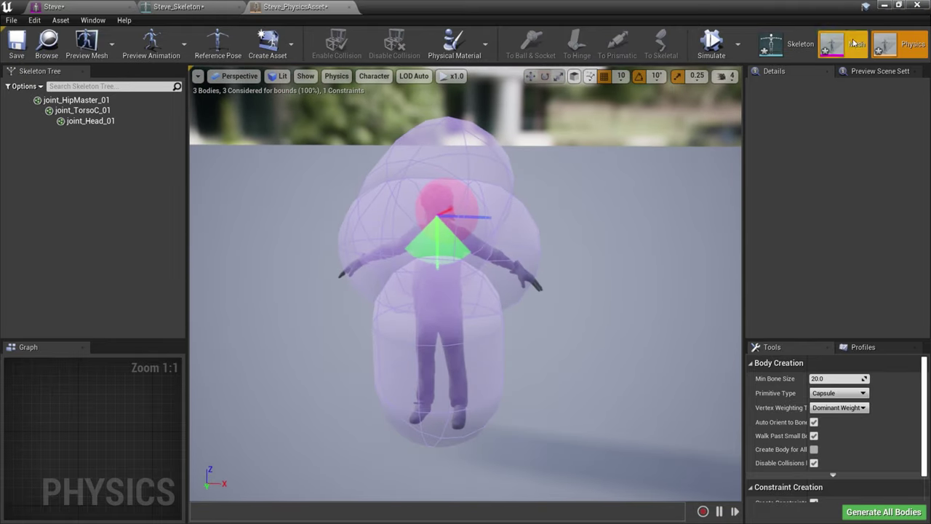
Isolate the mesh's material slots Element 0 through Element 3 one at a time to identify their body parts, and close the editor.
{"action": "left_click", "coordinate": [831, 43]}
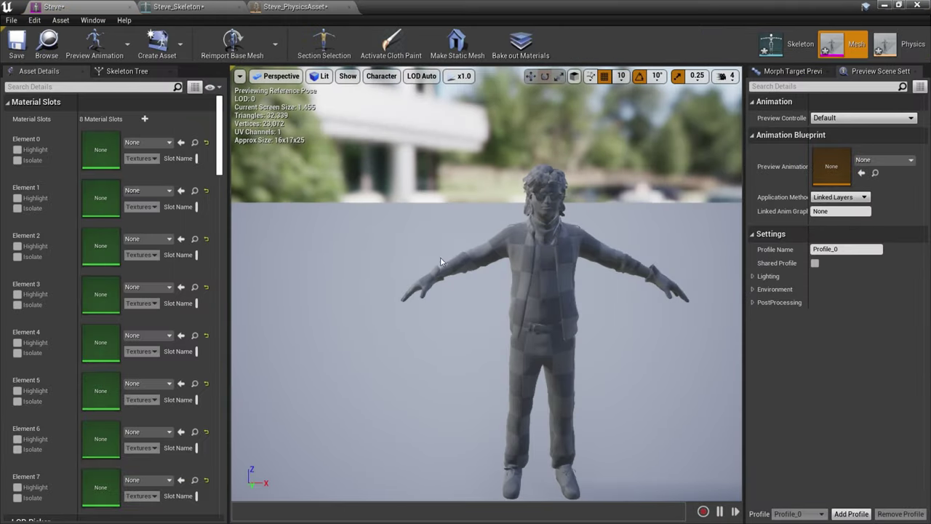
{"action": "scroll", "coordinate": [50, 295], "scroll_direction": "down", "scroll_amount": 3}
{"action": "scroll", "coordinate": [51, 297], "scroll_direction": "up", "scroll_amount": 3}
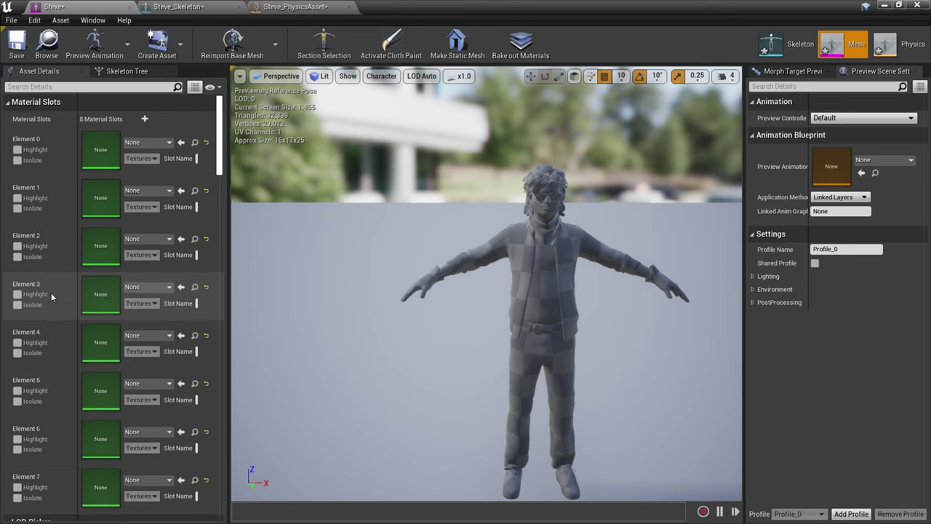
{"action": "left_click", "coordinate": [16, 160]}
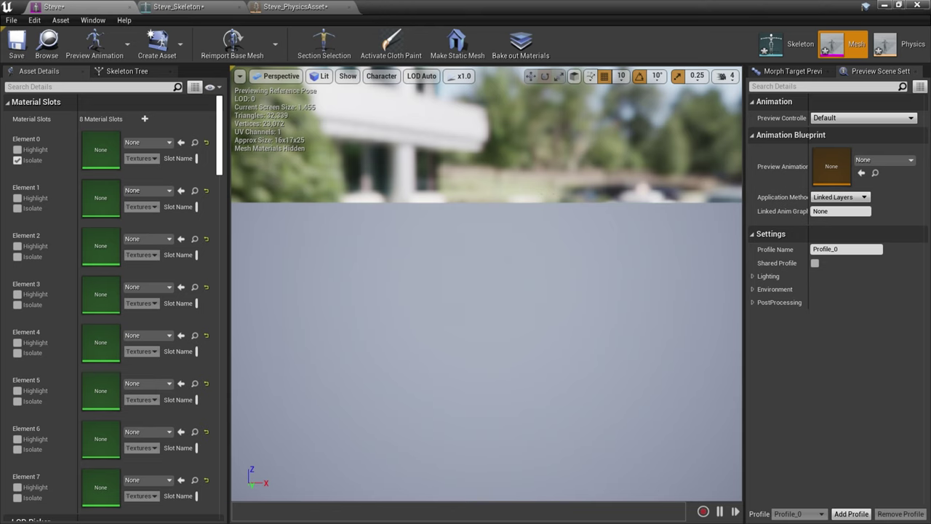
{"action": "left_click", "coordinate": [437, 210]}
{"action": "left_click", "coordinate": [17, 208]}
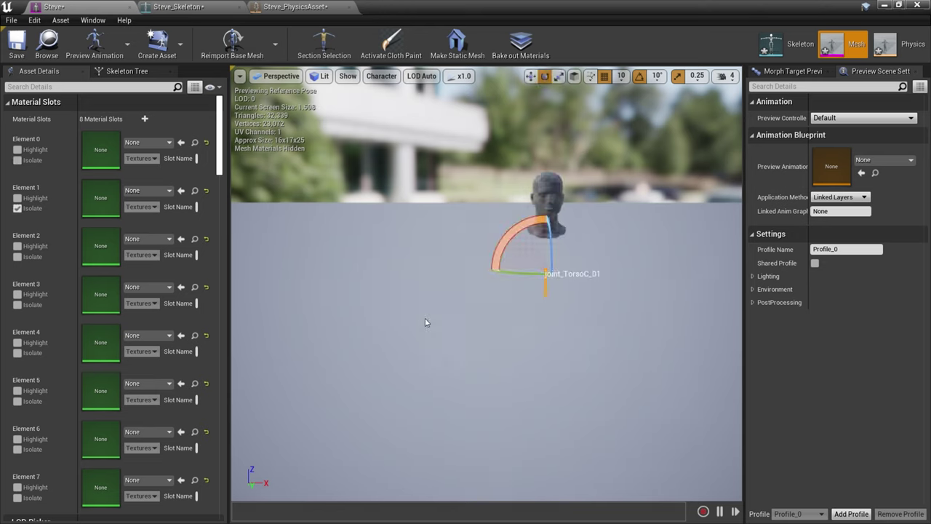
{"action": "left_click", "coordinate": [16, 256]}
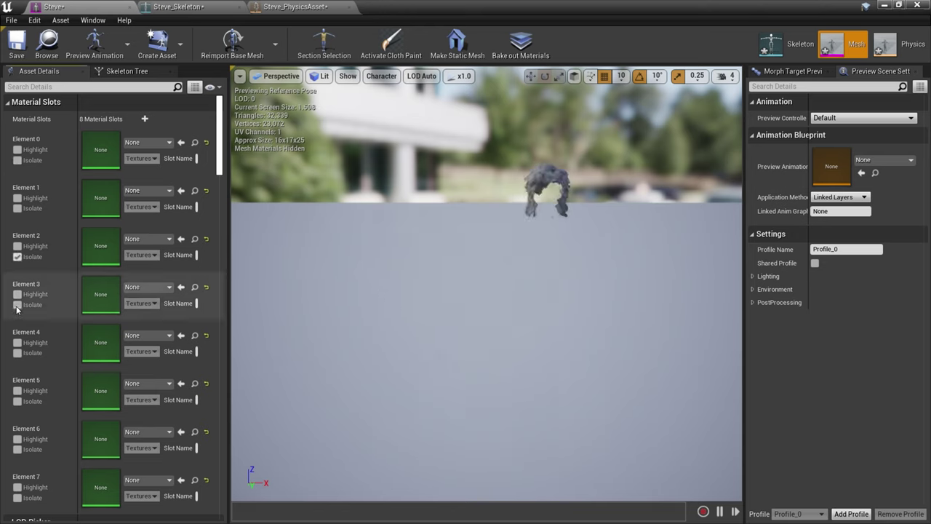
{"action": "left_click", "coordinate": [17, 304]}
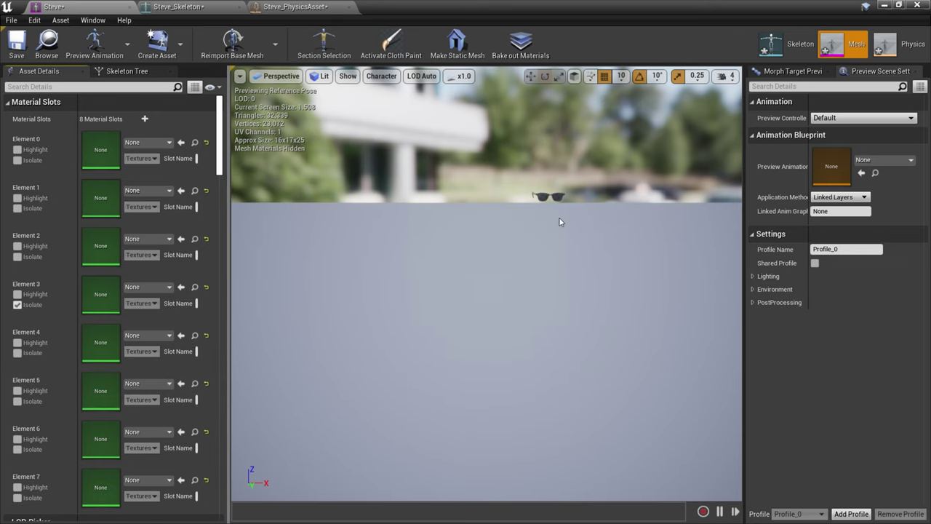
{"action": "left_click", "coordinate": [917, 5]}
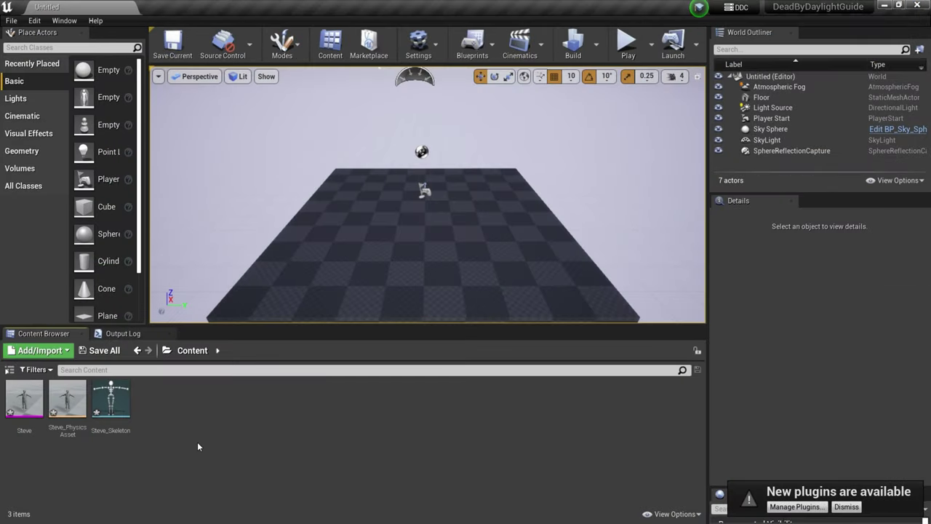
Create a new folder named material in the Content folder.
{"action": "right_click", "coordinate": [197, 442]}
{"action": "left_click", "coordinate": [226, 93]}
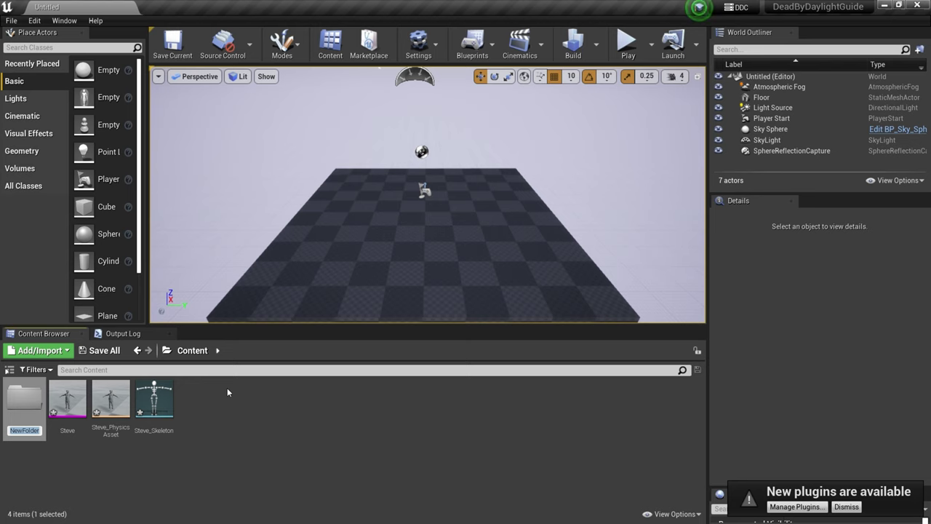
{"action": "type", "text": "material"}
{"action": "key", "text": "Return"}
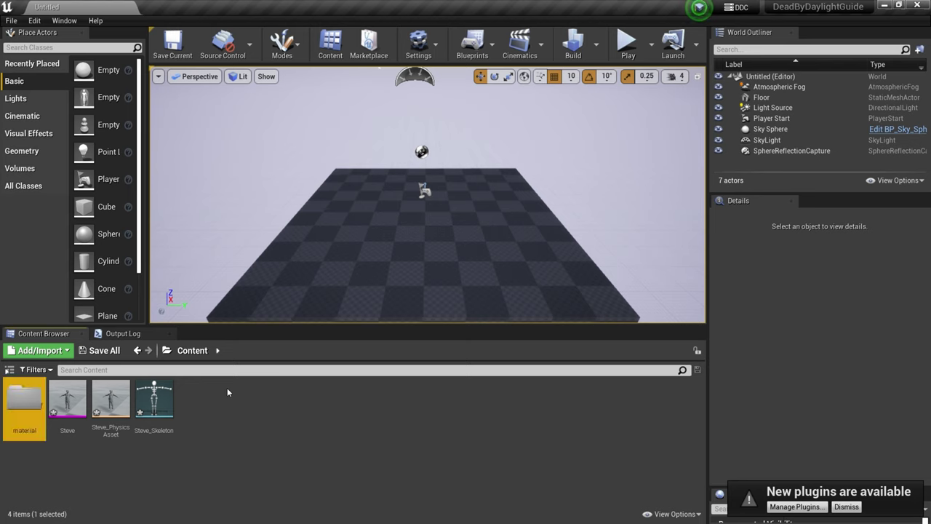
Open the material folder and create a new material named DBD_Base in it.
{"action": "key", "text": "Return"}
{"action": "right_click", "coordinate": [240, 393]}
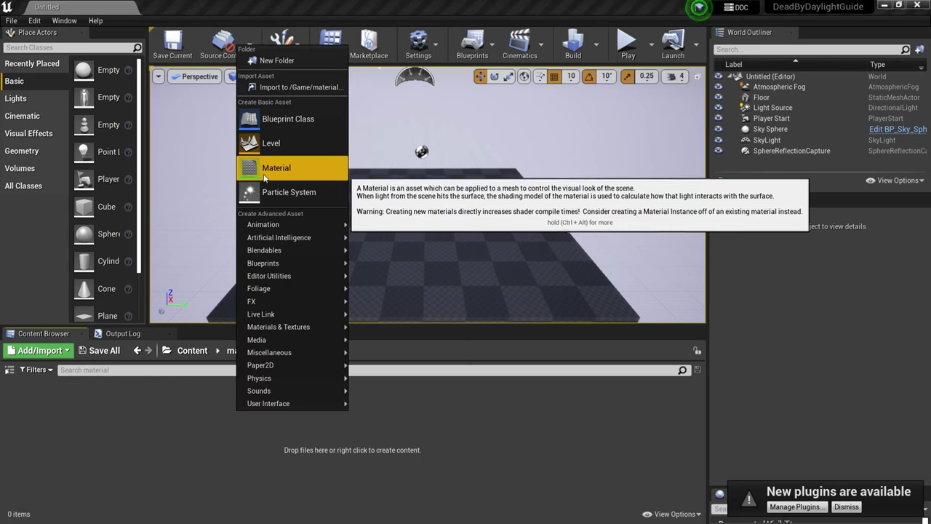
{"action": "left_click", "coordinate": [122, 456]}
{"action": "right_click", "coordinate": [160, 429]}
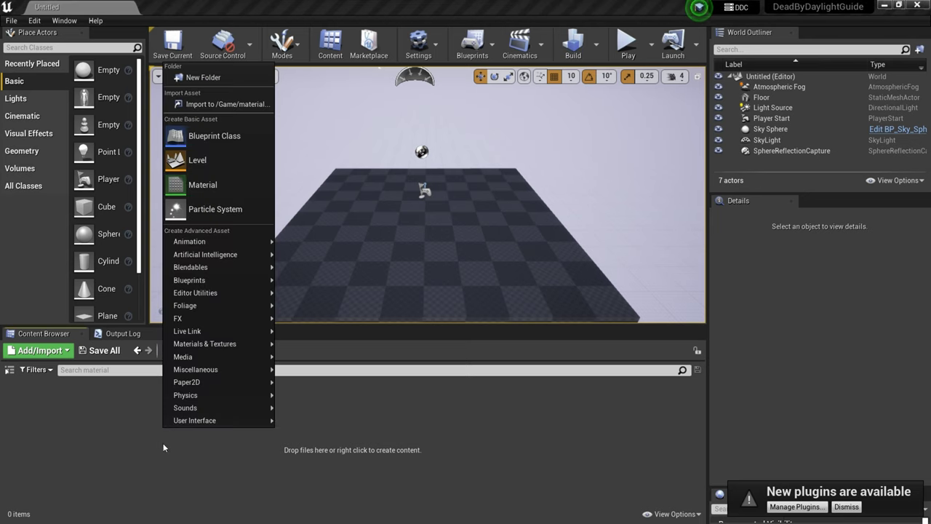
{"action": "left_click", "coordinate": [61, 430]}
{"action": "right_click", "coordinate": [134, 416]}
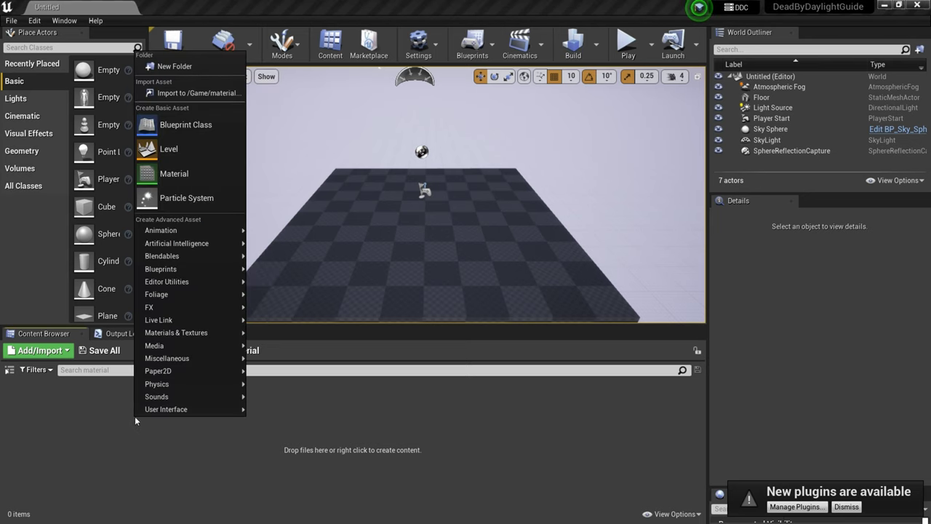
{"action": "left_click", "coordinate": [174, 175]}
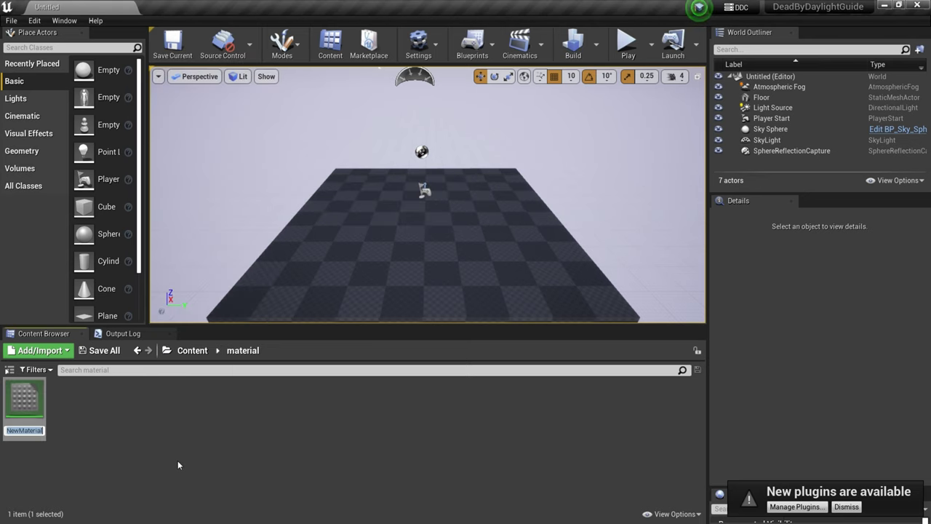
{"action": "type", "text": "DBD_Base"}
{"action": "key", "text": "Return"}
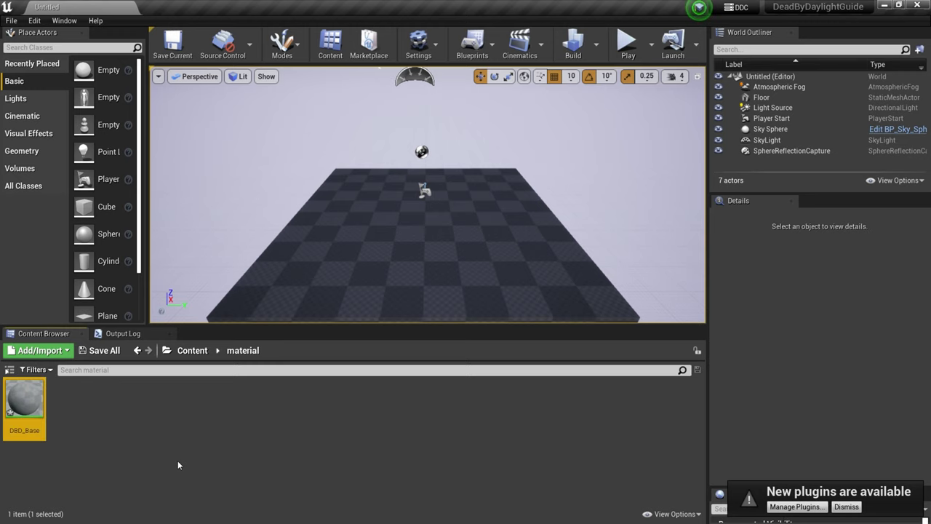
Open the DBD_Base material for editing and add a TextureSampleParameter2D node named _BC to its graph.
{"action": "double_click", "coordinate": [25, 400]}
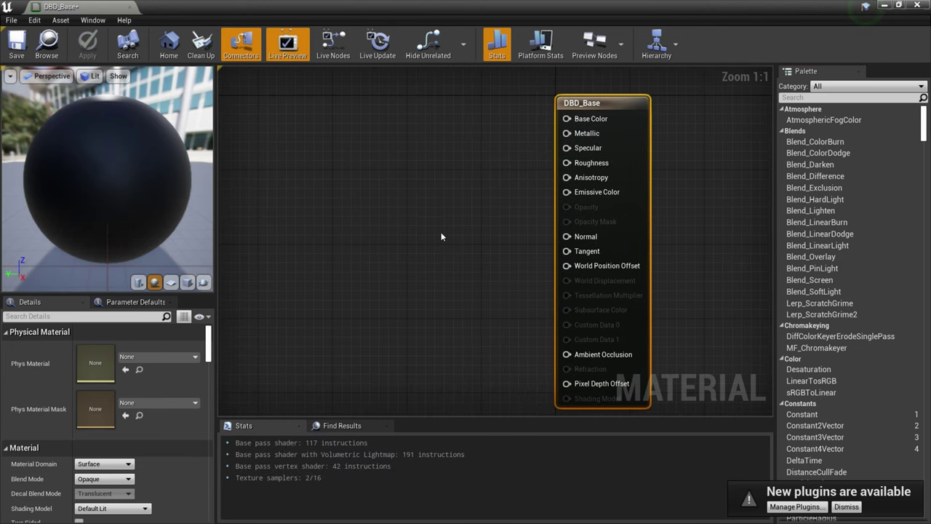
{"action": "right_click_drag", "start_coordinate": [417, 278], "coordinate": [487, 235]}
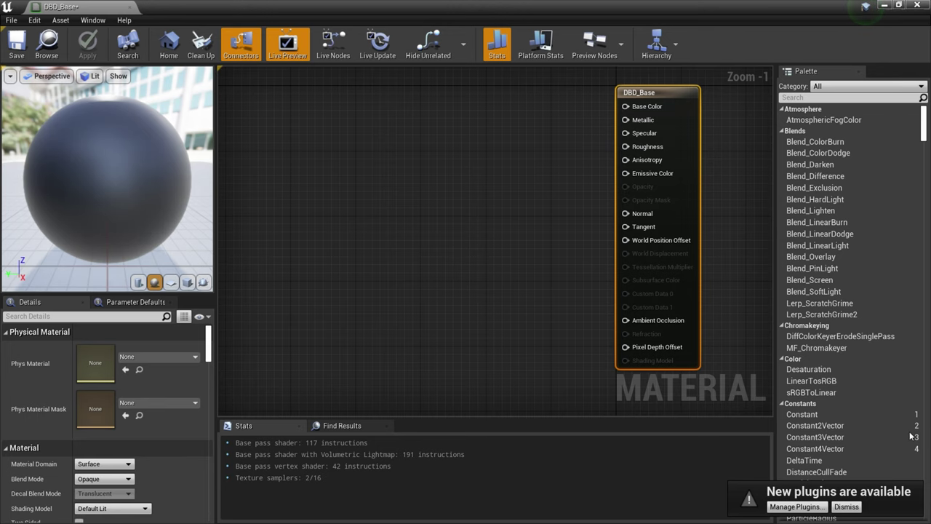
{"action": "right_click_drag", "start_coordinate": [399, 285], "coordinate": [420, 273]}
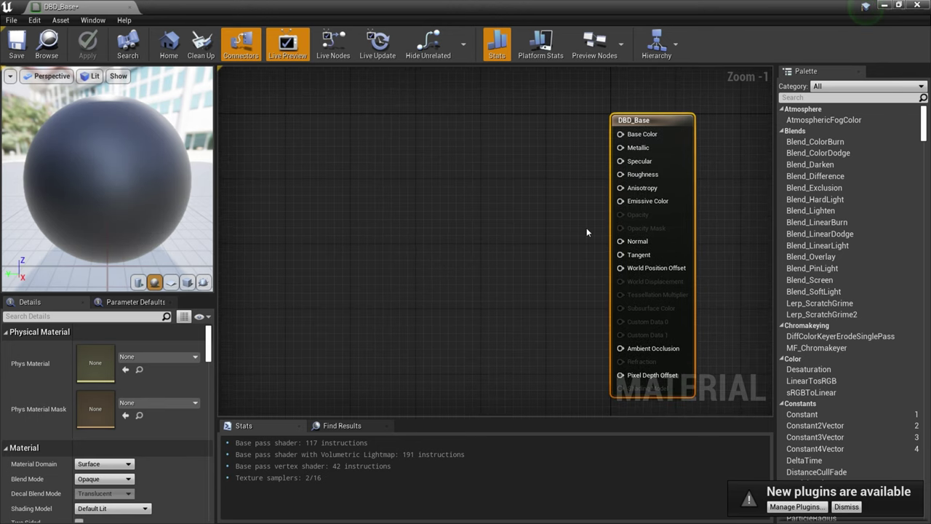
{"action": "right_click", "coordinate": [401, 138]}
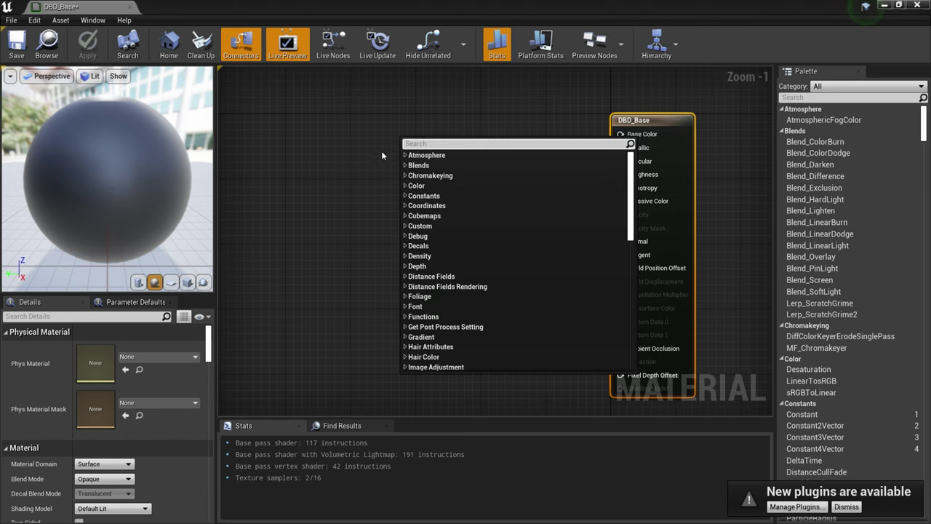
{"action": "left_click", "coordinate": [433, 127]}
{"action": "right_click", "coordinate": [413, 147]}
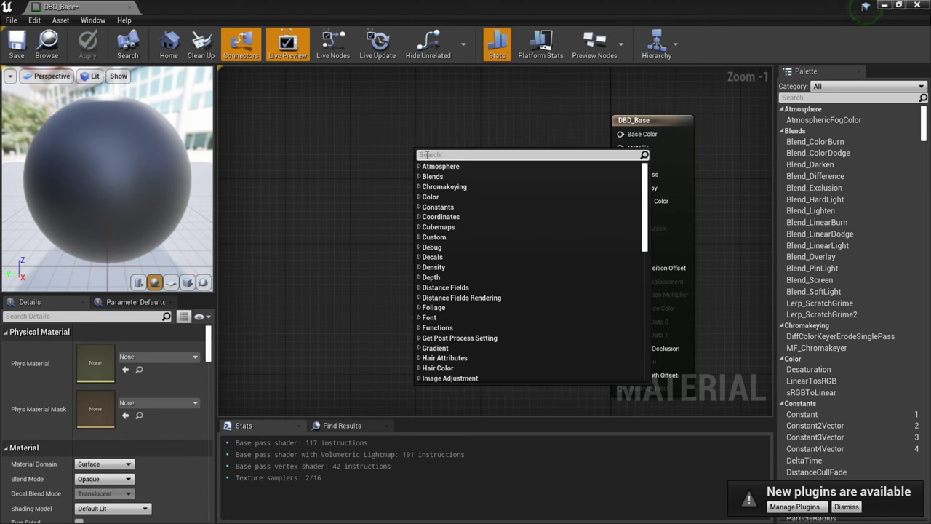
{"action": "type", "text": "TextureSample"}
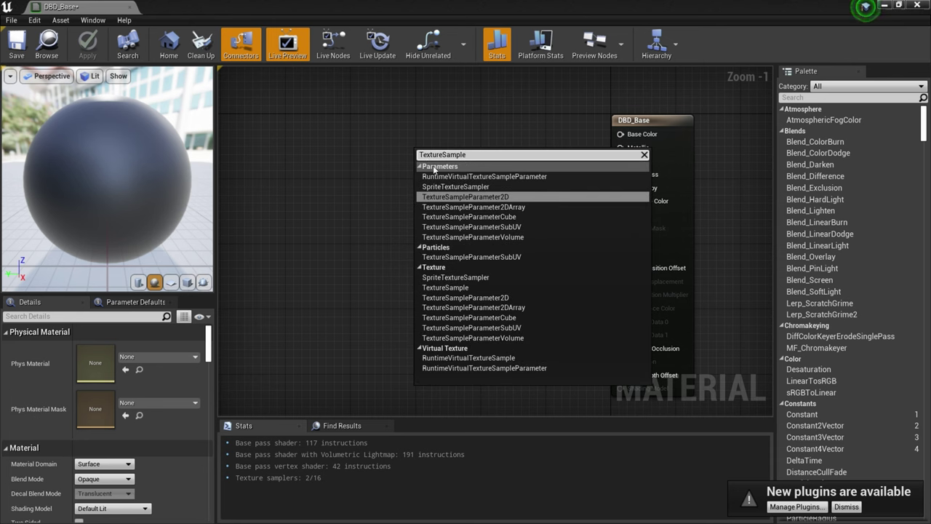
{"action": "left_click", "coordinate": [466, 197]}
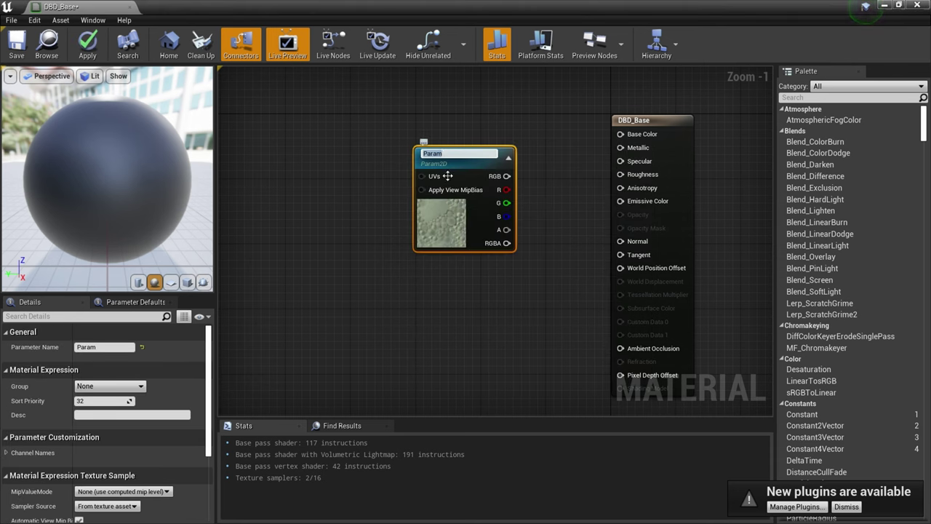
{"action": "type", "text": "_B"}
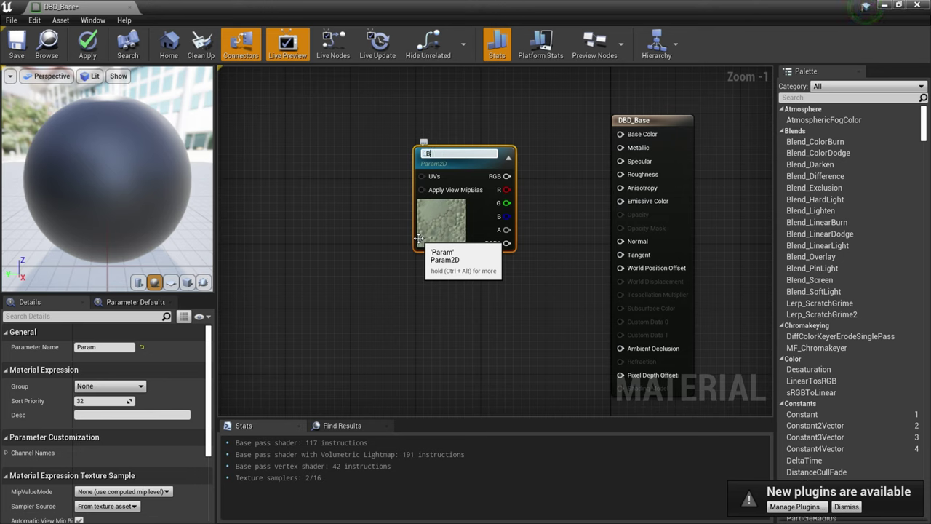
{"action": "type", "text": "C"}
{"action": "key", "text": "Return"}
Connect the _BC texture parameter's RGB output to Base Color and switch the material preview to a cube.
{"action": "left_click_drag", "start_coordinate": [420, 238], "coordinate": [357, 206]}
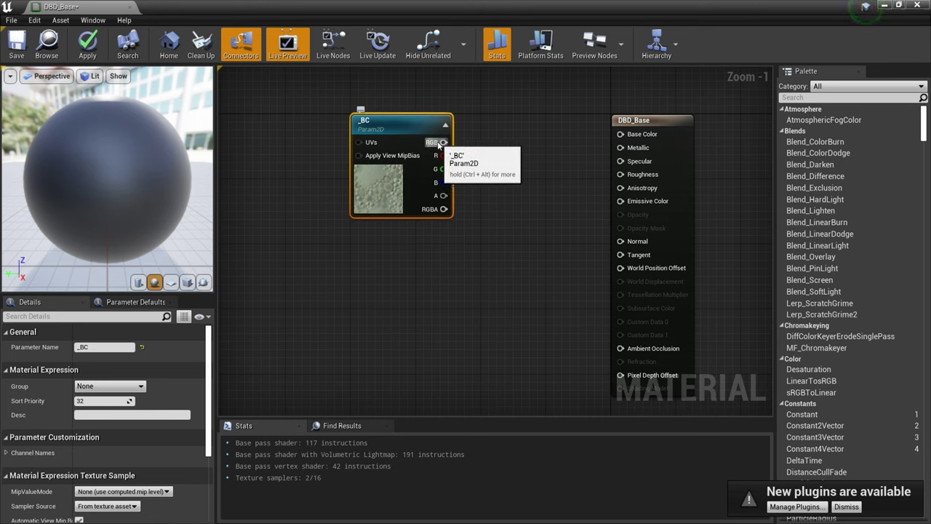
{"action": "left_click_drag", "start_coordinate": [443, 142], "coordinate": [621, 134]}
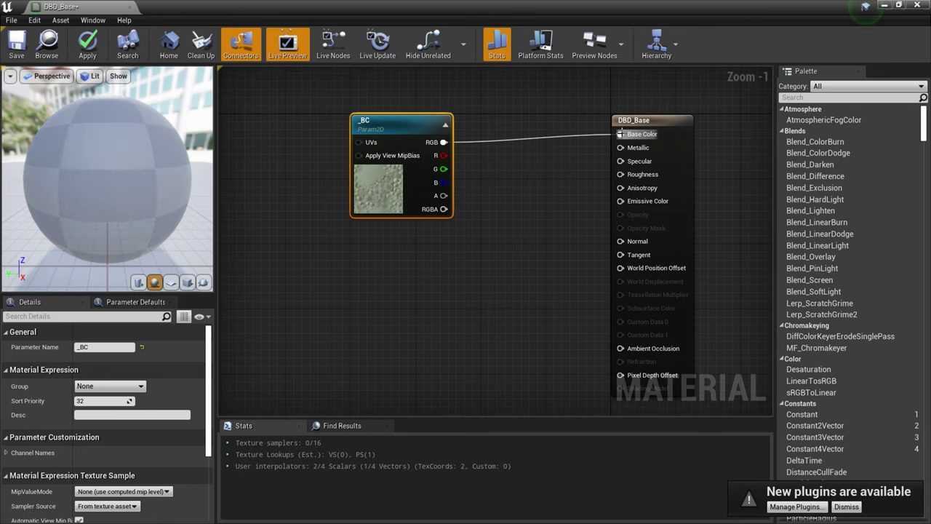
{"action": "left_click", "coordinate": [187, 283]}
{"action": "left_click_drag", "start_coordinate": [169, 255], "coordinate": [137, 222]}
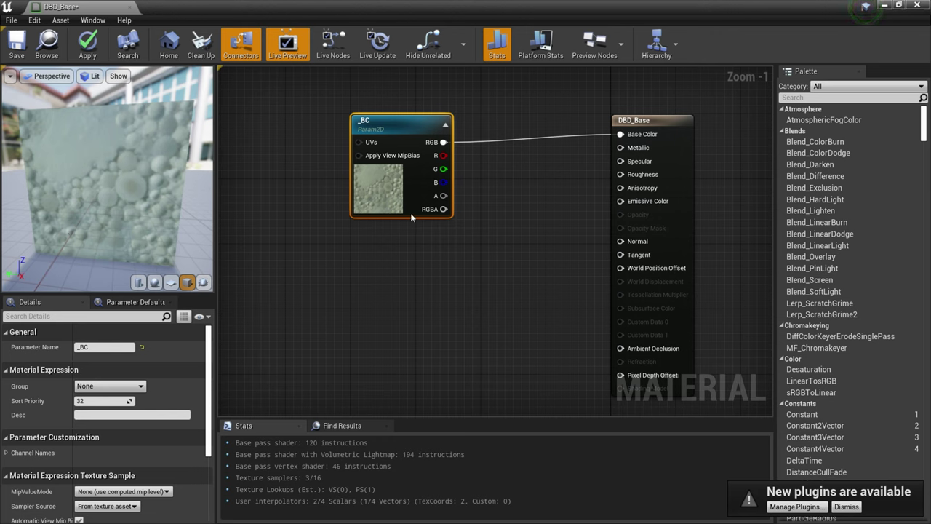
{"action": "left_click_drag", "start_coordinate": [384, 203], "coordinate": [393, 188]}
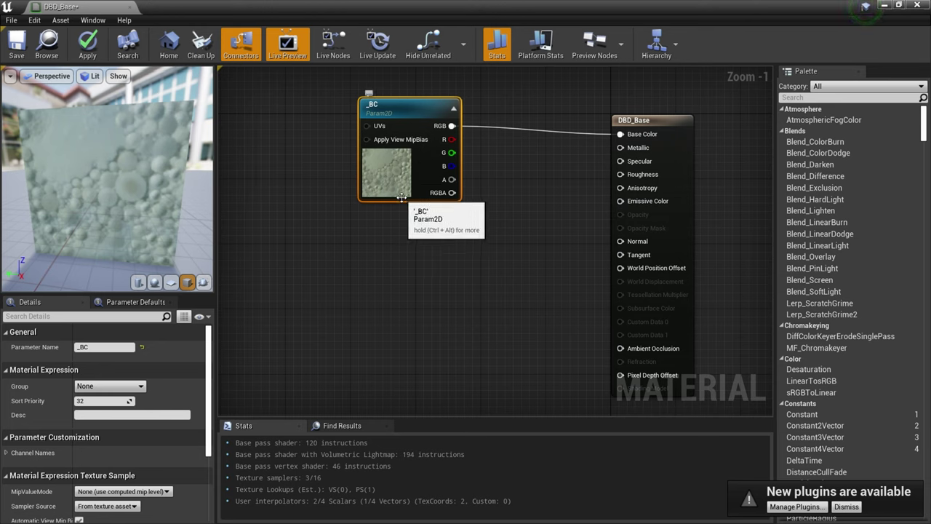
Duplicate the _BC texture parameter, place the copy directly below the original and rename it _ORM.
{"action": "right_click_drag", "start_coordinate": [389, 203], "coordinate": [380, 219]}
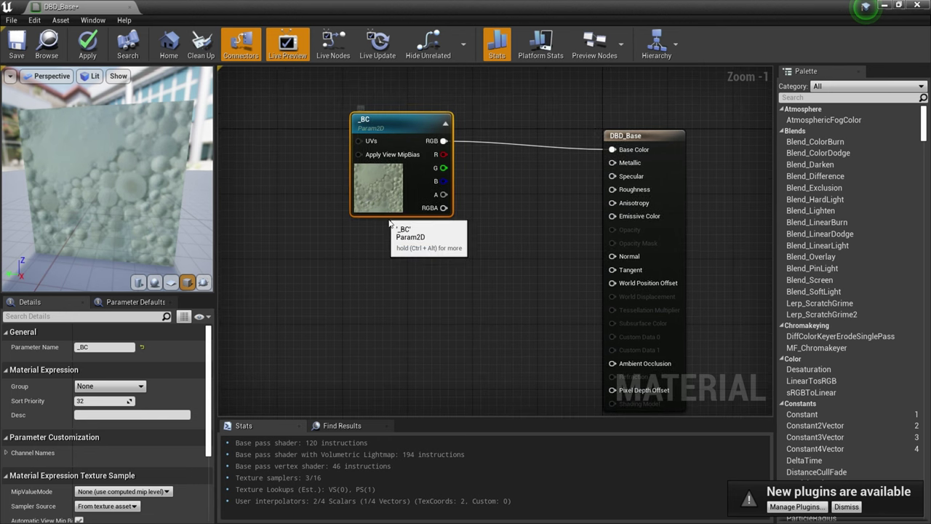
{"action": "right_click_drag", "start_coordinate": [443, 228], "coordinate": [430, 248]}
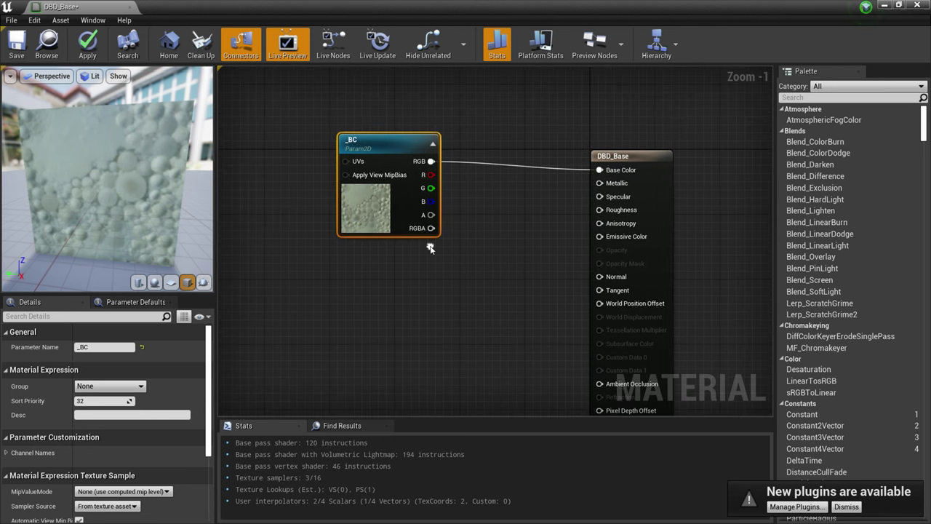
{"action": "right_click", "coordinate": [321, 282]}
{"action": "left_click", "coordinate": [300, 258]}
{"action": "left_click", "coordinate": [345, 208]}
{"action": "key", "text": "ctrl+w"}
{"action": "left_click_drag", "start_coordinate": [356, 292], "coordinate": [389, 245]}
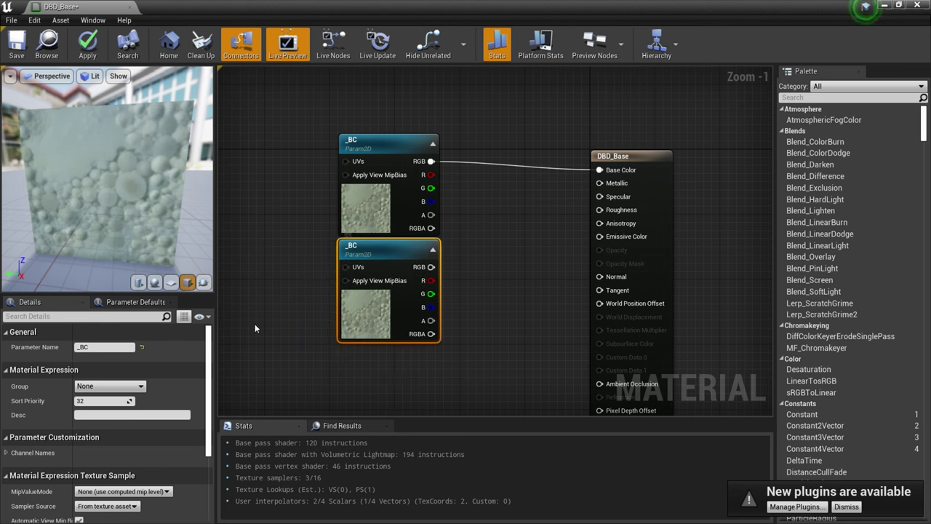
{"action": "left_click", "coordinate": [93, 346]}
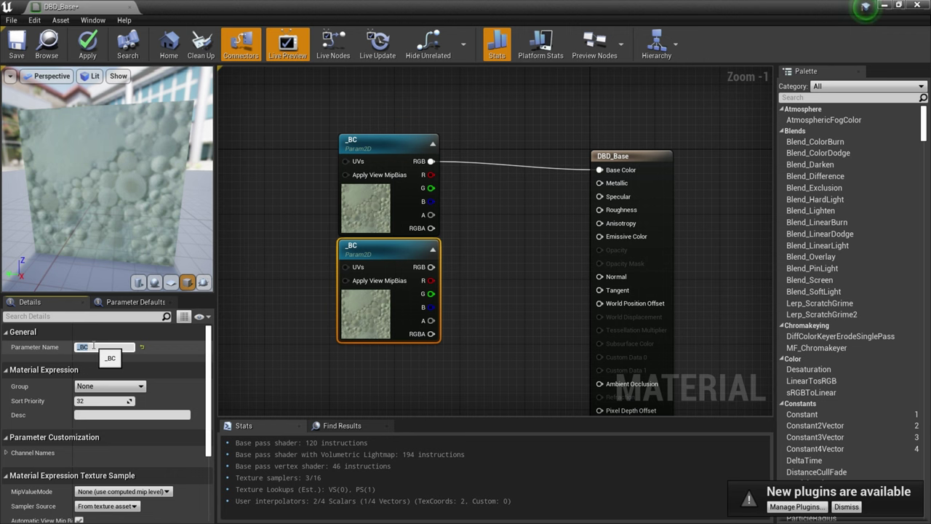
{"action": "type", "text": "_ORM"}
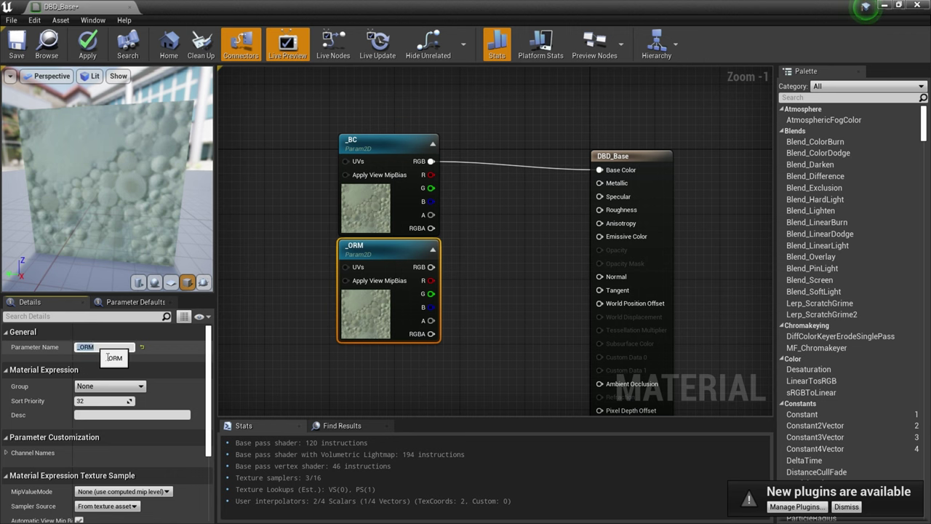
{"action": "key", "text": "Return"}
Connect the _ORM channels to the material: R to Ambient Occlusion, G to Roughness and B to Metallic.
{"action": "right_click_drag", "start_coordinate": [453, 293], "coordinate": [394, 201]}
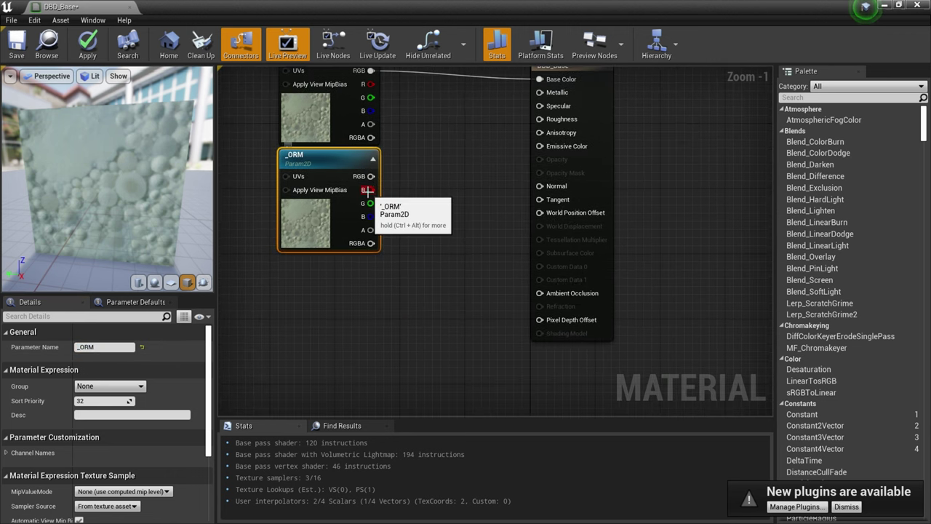
{"action": "left_click_drag", "start_coordinate": [371, 190], "coordinate": [539, 293]}
{"action": "right_click_drag", "start_coordinate": [502, 246], "coordinate": [475, 338]}
{"action": "left_click_drag", "start_coordinate": [344, 295], "coordinate": [524, 216]}
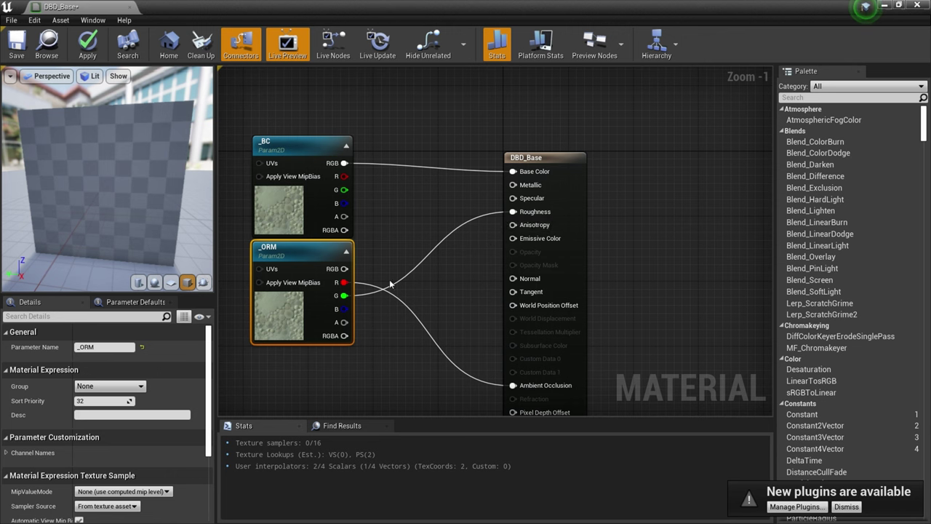
{"action": "left_click_drag", "start_coordinate": [344, 308], "coordinate": [521, 186]}
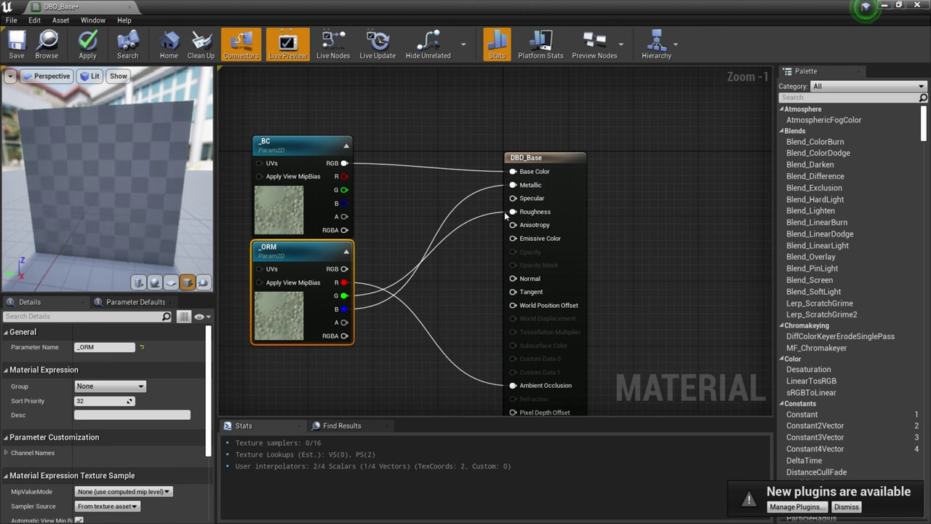
{"action": "right_click_drag", "start_coordinate": [482, 267], "coordinate": [548, 291]}
{"action": "left_click", "coordinate": [552, 297]}
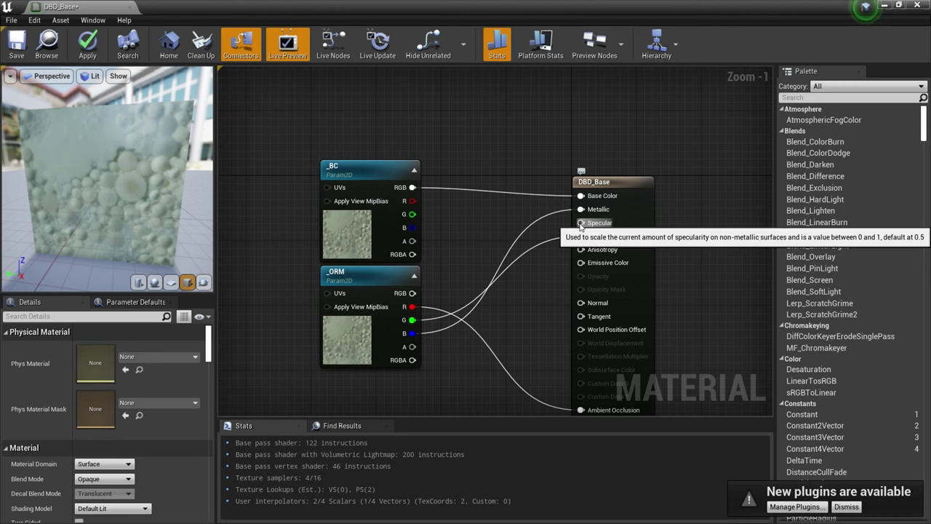
Add a Constant node feeding Specular, convert it to a parameter named Spec and place it above the _BC node.
{"action": "left_click_drag", "start_coordinate": [581, 224], "coordinate": [398, 103]}
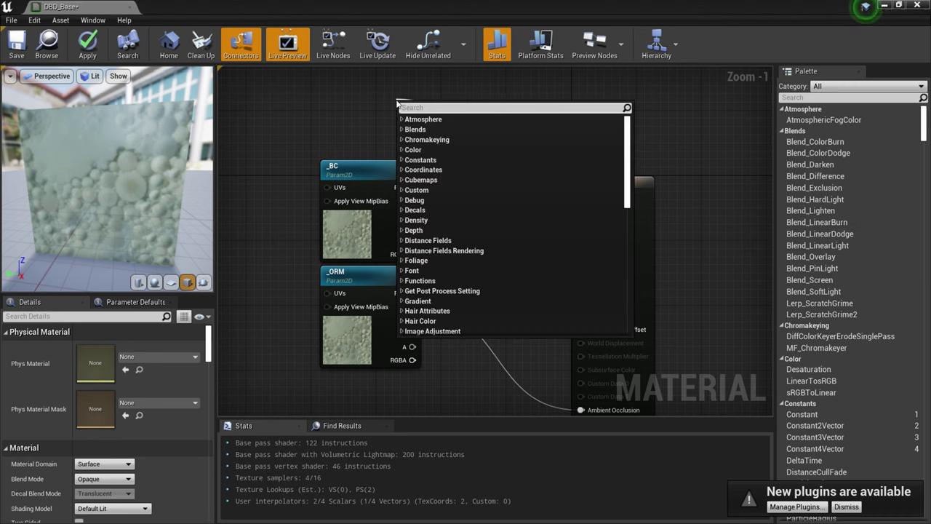
{"action": "type", "text": "cons"}
{"action": "key", "text": "Return"}
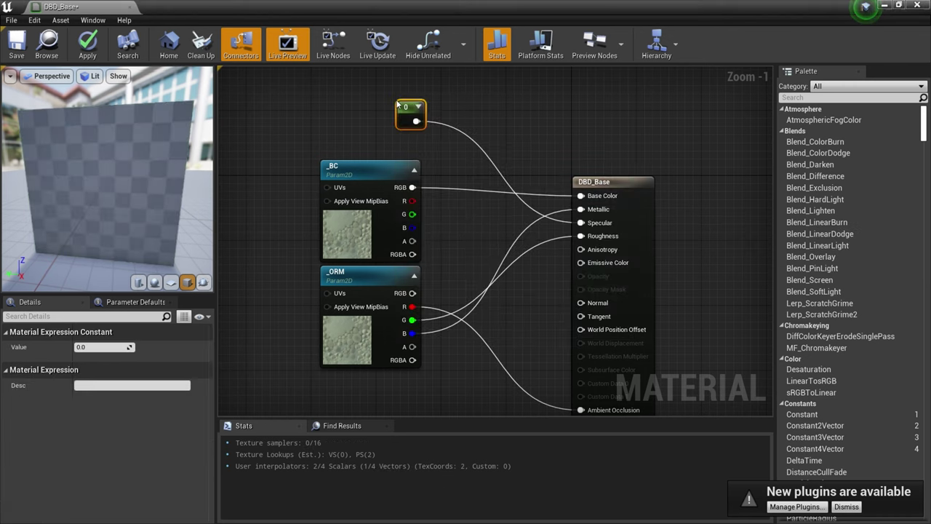
{"action": "right_click", "coordinate": [408, 120]}
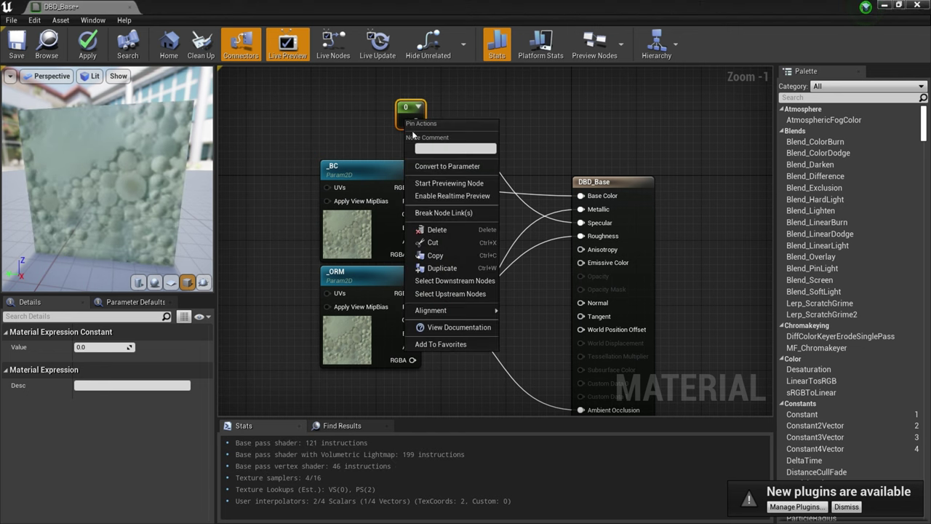
{"action": "left_click", "coordinate": [446, 166]}
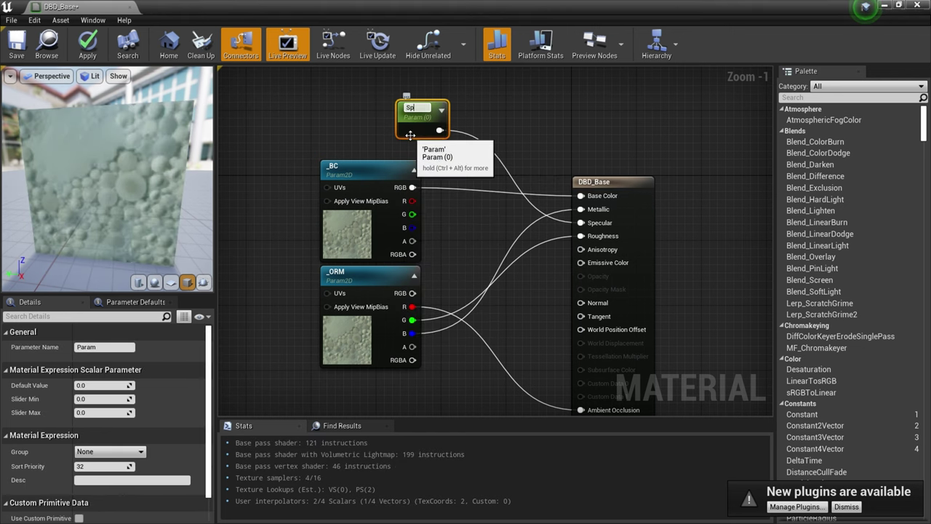
{"action": "type", "text": "Spec"}
{"action": "key", "text": "Return"}
{"action": "left_click_drag", "start_coordinate": [410, 135], "coordinate": [373, 143]}
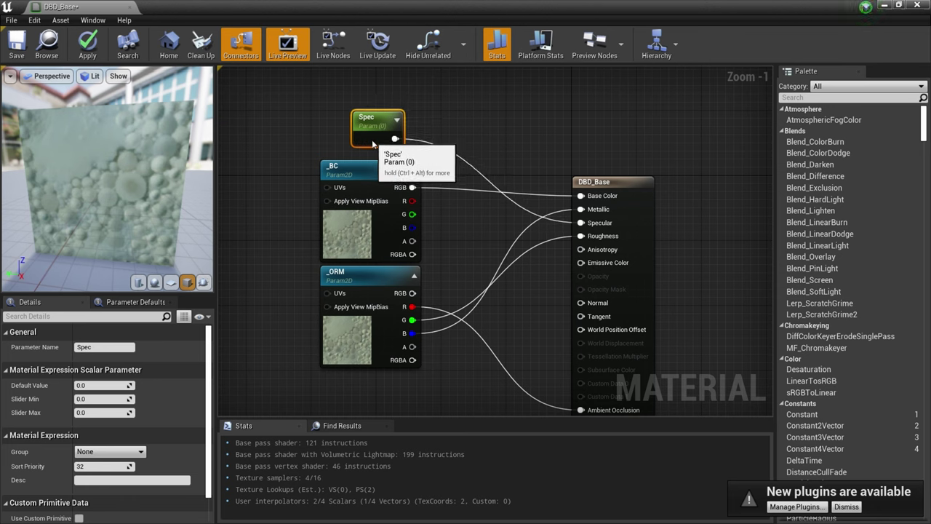
Set the Spec parameter's default value to 0.5 and its slider maximum to 1.0.
{"action": "left_click", "coordinate": [101, 385]}
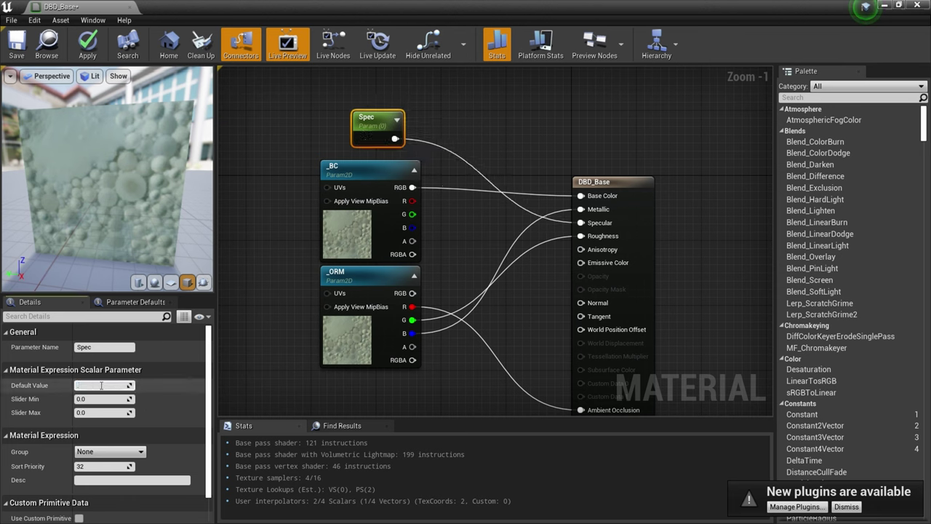
{"action": "key", "text": "Return"}
{"action": "left_click", "coordinate": [100, 413]}
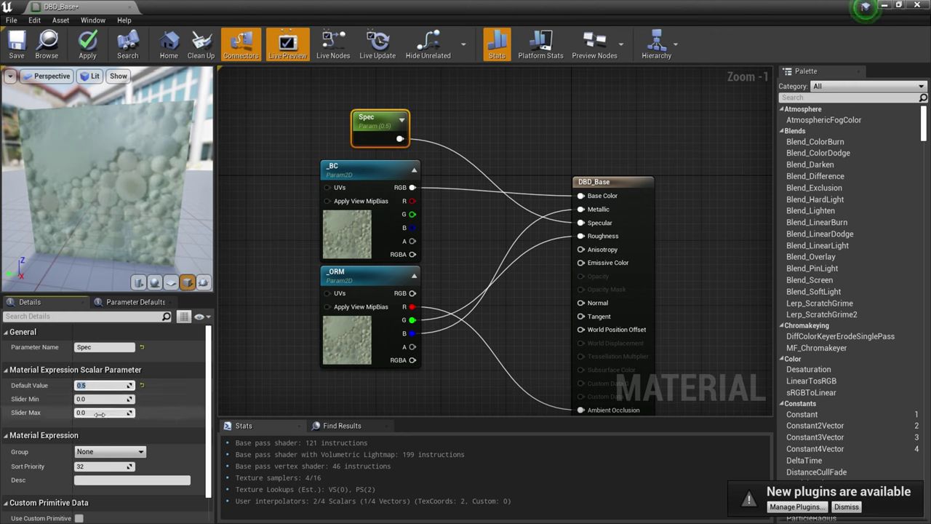
{"action": "type", "text": "1"}
{"action": "key", "text": "Return"}
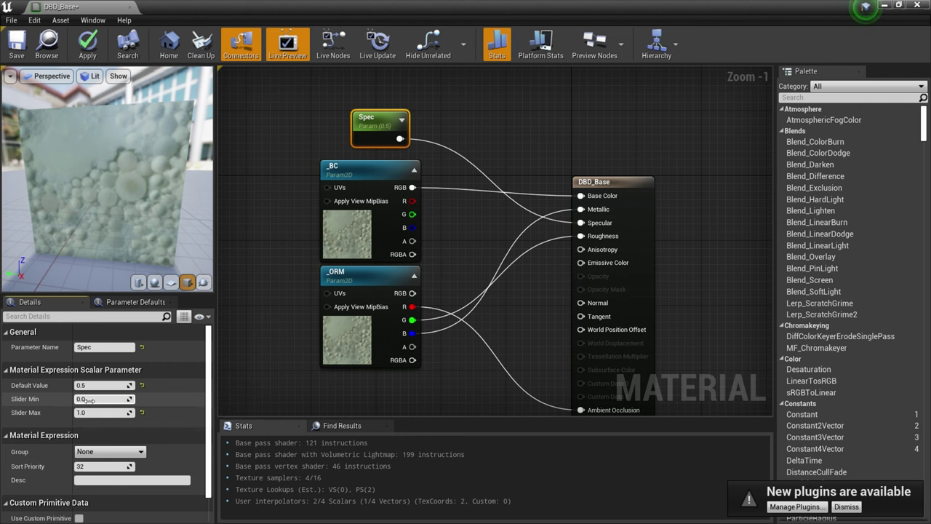
{"action": "left_click_drag", "start_coordinate": [166, 233], "coordinate": [80, 230]}
{"action": "right_click_drag", "start_coordinate": [491, 410], "coordinate": [470, 297]}
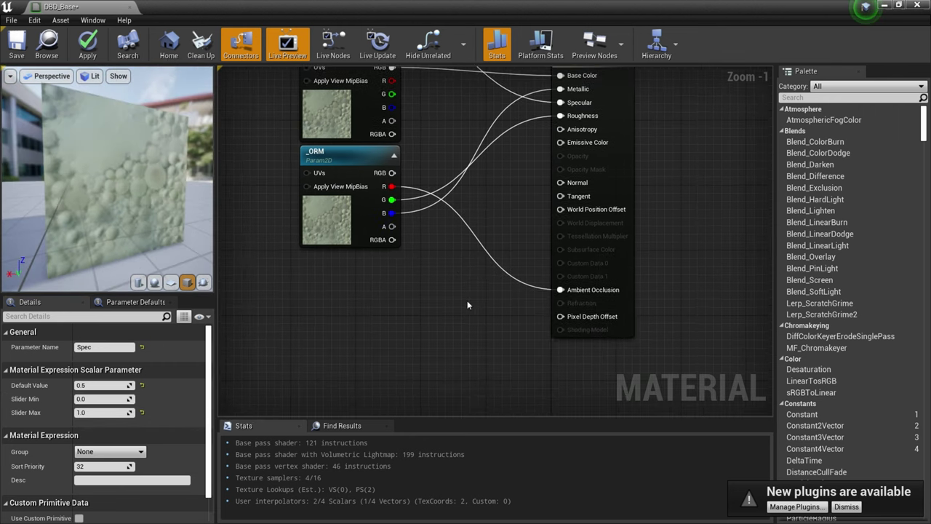
Duplicate the _ORM texture parameter directly below the original, rename the copy _N and connect its RGB output to Normal.
{"action": "left_click", "coordinate": [335, 231]}
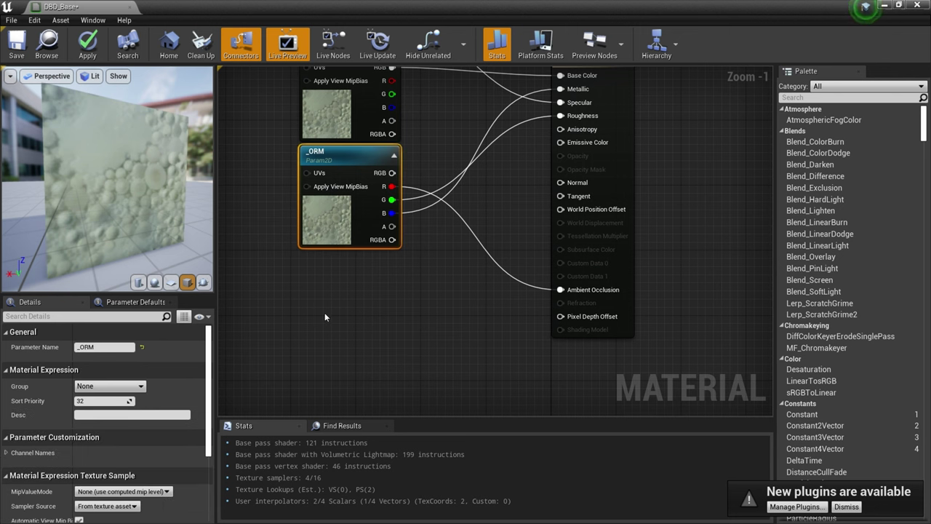
{"action": "key", "text": "ctrl+w"}
{"action": "left_click_drag", "start_coordinate": [357, 323], "coordinate": [356, 262]}
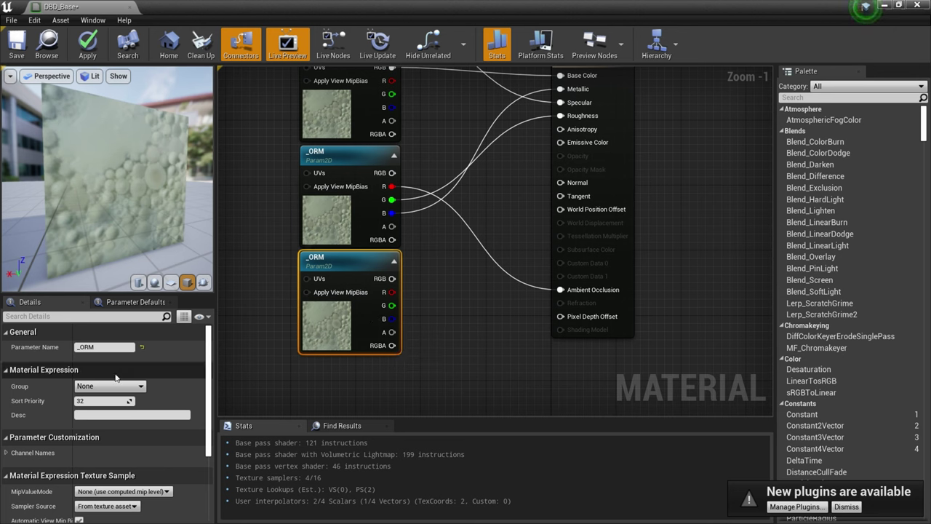
{"action": "left_click", "coordinate": [108, 348]}
{"action": "type", "text": "_N"}
{"action": "key", "text": "Return"}
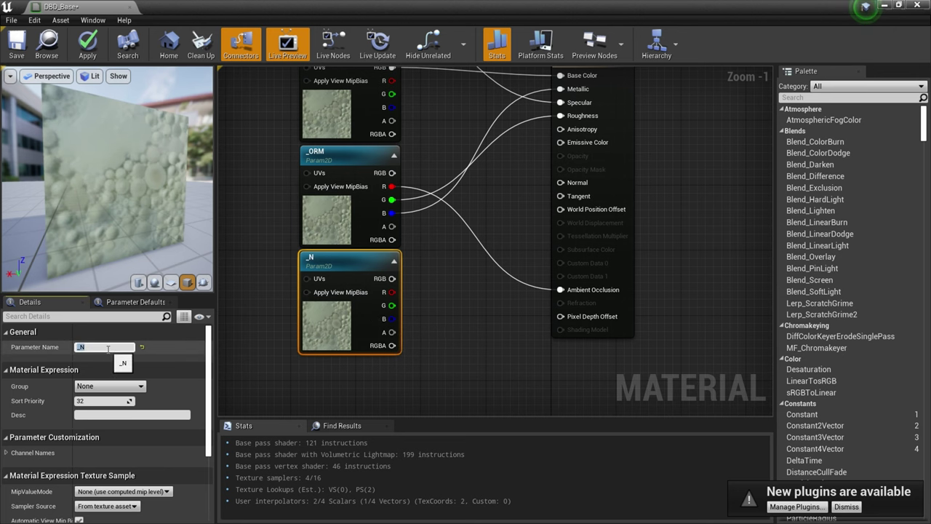
{"action": "left_click_drag", "start_coordinate": [392, 278], "coordinate": [567, 185]}
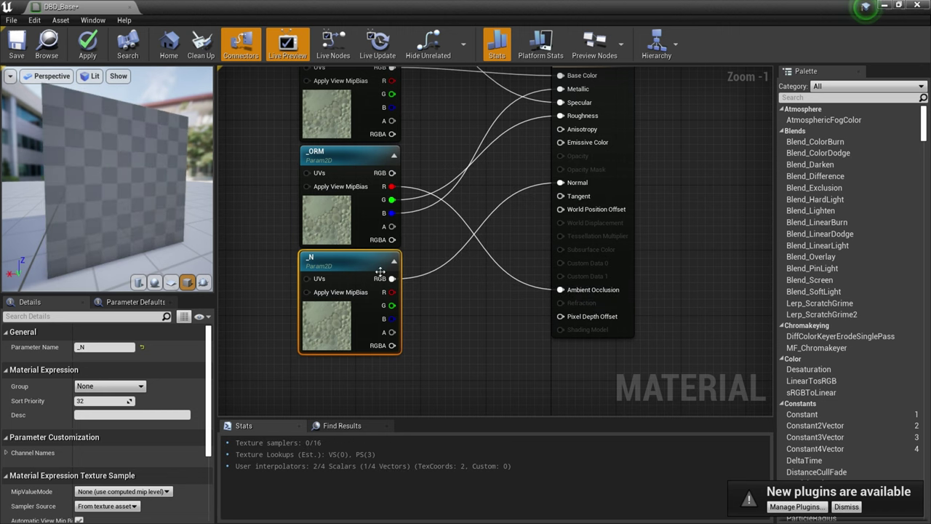
Apply the changes to the DBD_Base material and close its editor.
{"action": "scroll", "coordinate": [438, 300], "scroll_direction": "down", "scroll_amount": 1}
{"action": "scroll", "coordinate": [439, 338], "scroll_direction": "down", "scroll_amount": 1}
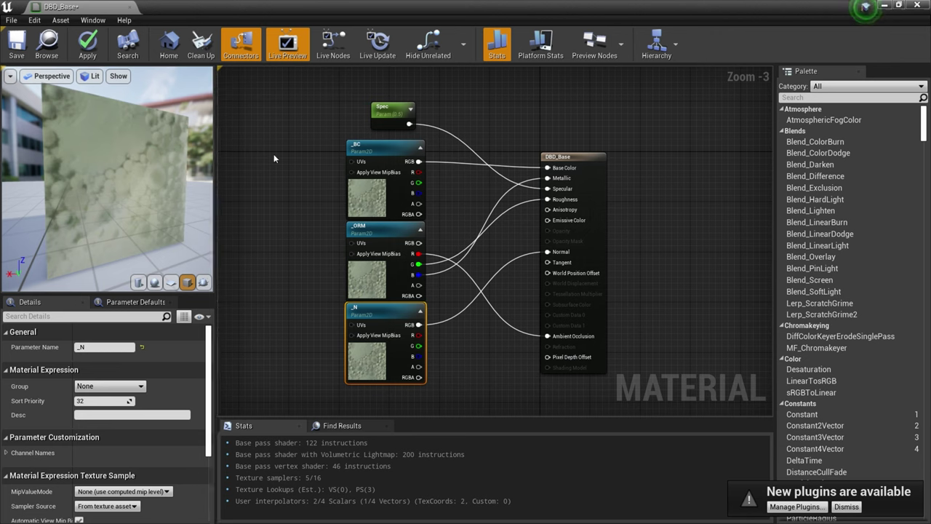
{"action": "left_click", "coordinate": [87, 56]}
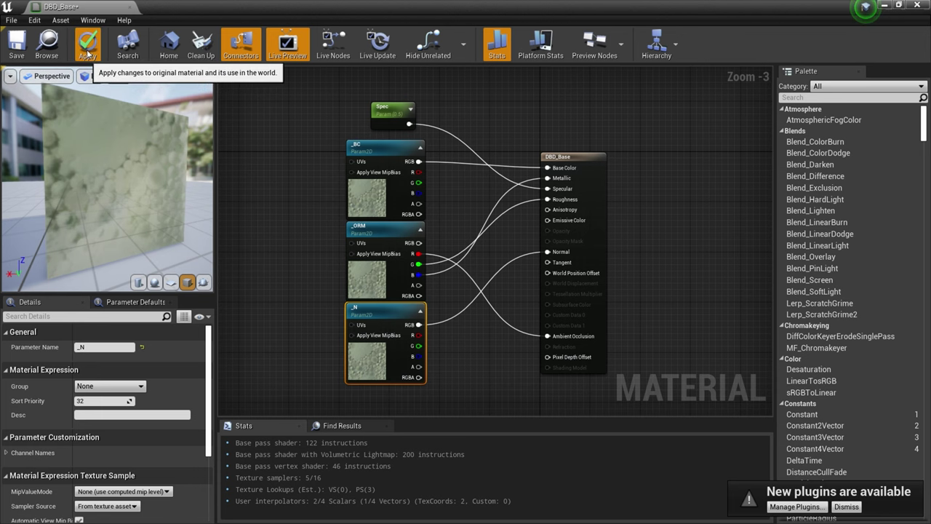
{"action": "left_click", "coordinate": [918, 6]}
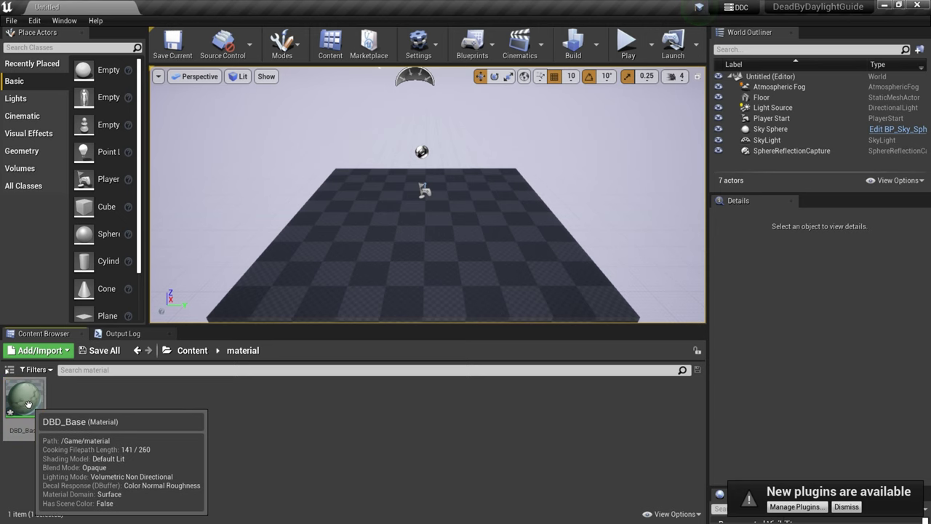
Create a material instance of DBD_Base in the material folder and name it MI_QMTorso008.
{"action": "right_click", "coordinate": [28, 404]}
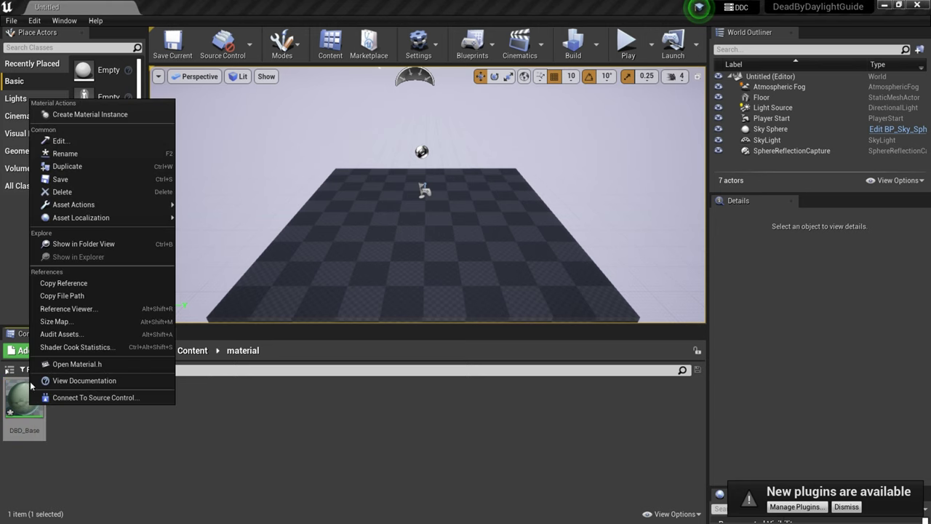
{"action": "left_click", "coordinate": [79, 114]}
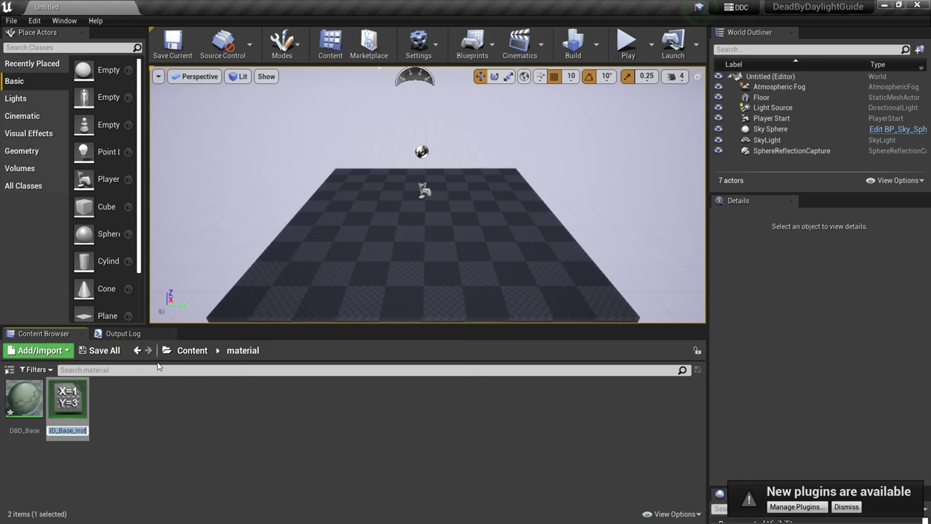
{"action": "type", "text": "MI_QMTorso008"}
{"action": "key", "text": "Return"}
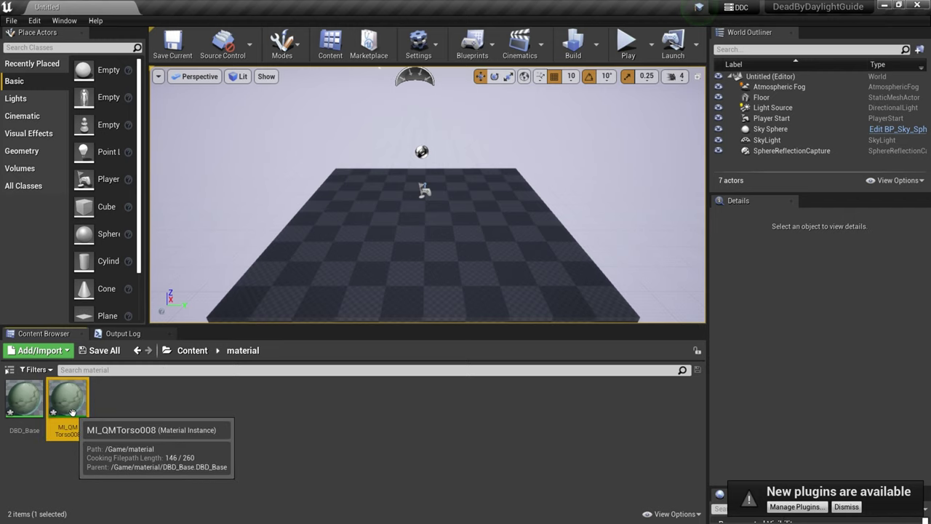
Open MI_QMTorso008 with a cube as preview shape and enable its Spec parameter override.
{"action": "double_click", "coordinate": [69, 415]}
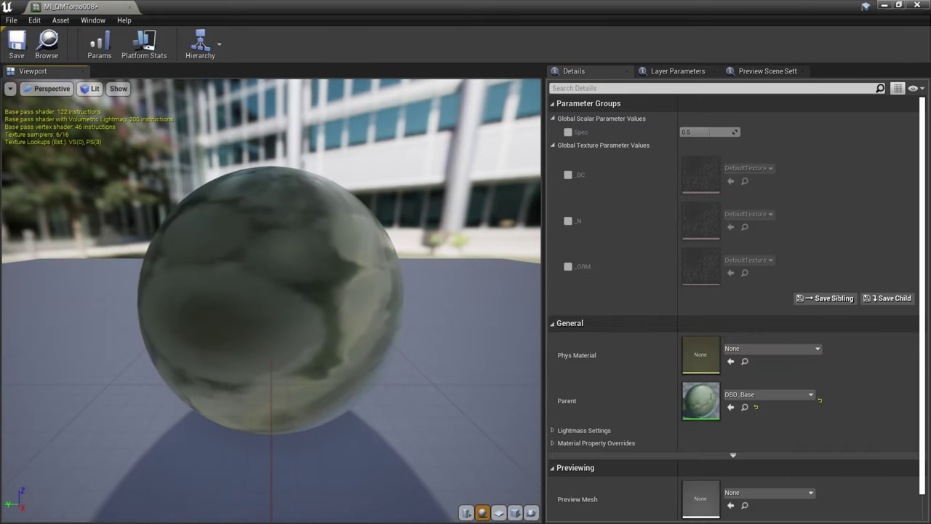
{"action": "left_click", "coordinate": [515, 513]}
{"action": "left_click_drag", "start_coordinate": [404, 405], "coordinate": [447, 386]}
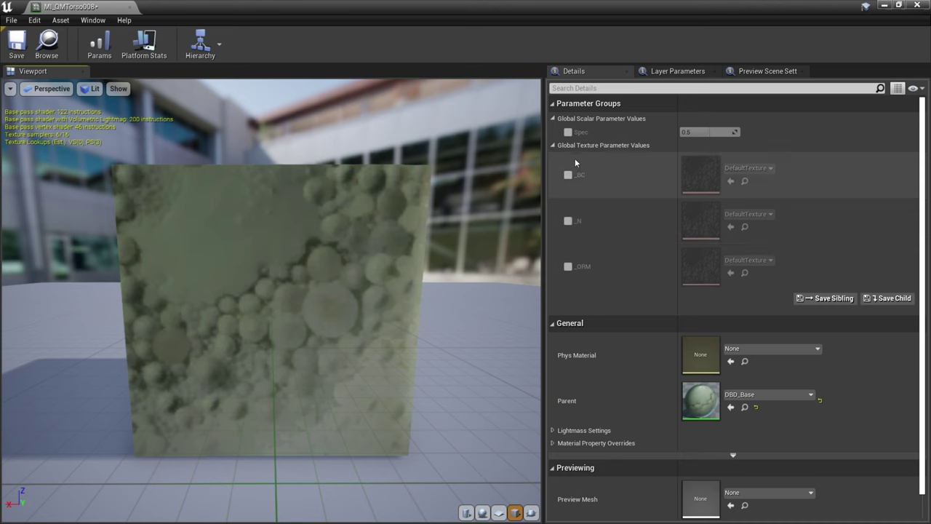
{"action": "left_click", "coordinate": [568, 133]}
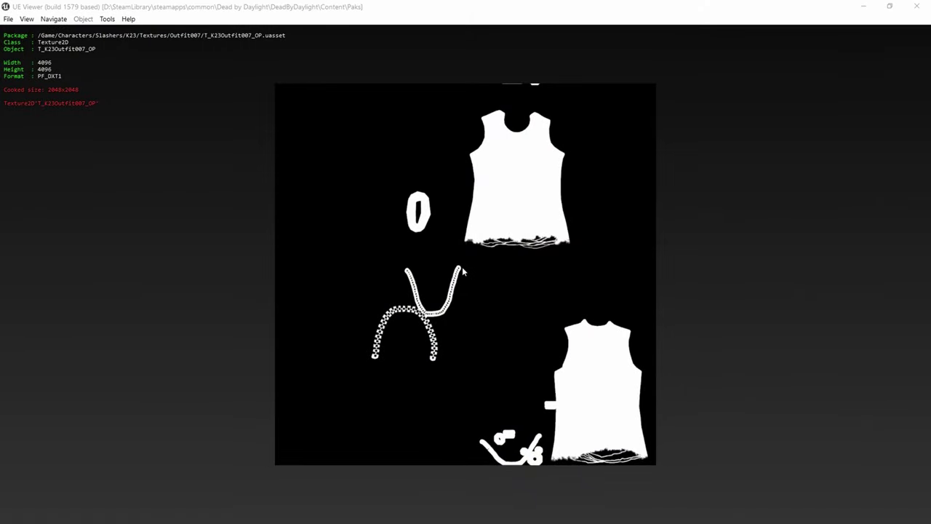
Switch to UE Viewer and open the QM_Torso008_REF package from Campers/Qatar_M/Models/Torsos.
{"action": "key", "text": "o"}
{"action": "double_click", "coordinate": [218, 275]}
{"action": "scroll", "coordinate": [226, 240], "scroll_direction": "up", "scroll_amount": 3}
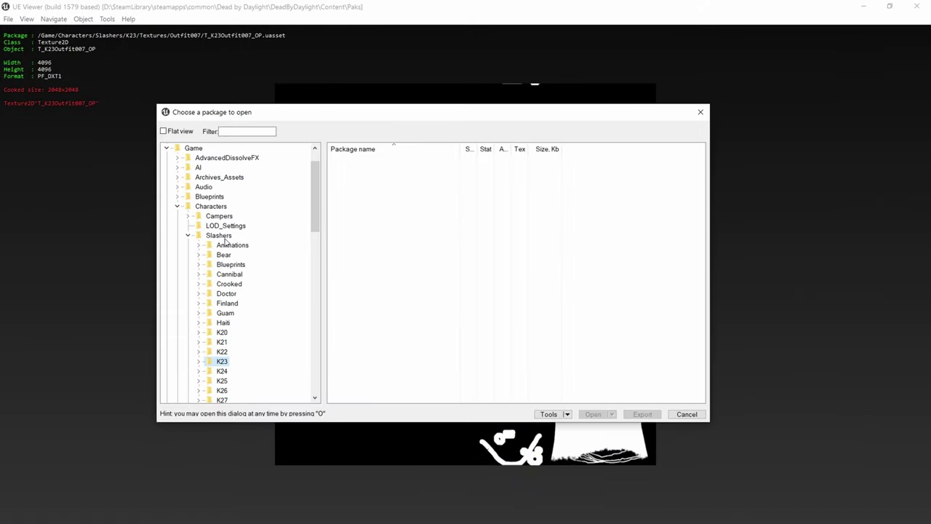
{"action": "double_click", "coordinate": [222, 217]}
{"action": "left_click", "coordinate": [228, 361]}
{"action": "scroll", "coordinate": [233, 349], "scroll_direction": "down", "scroll_amount": 2}
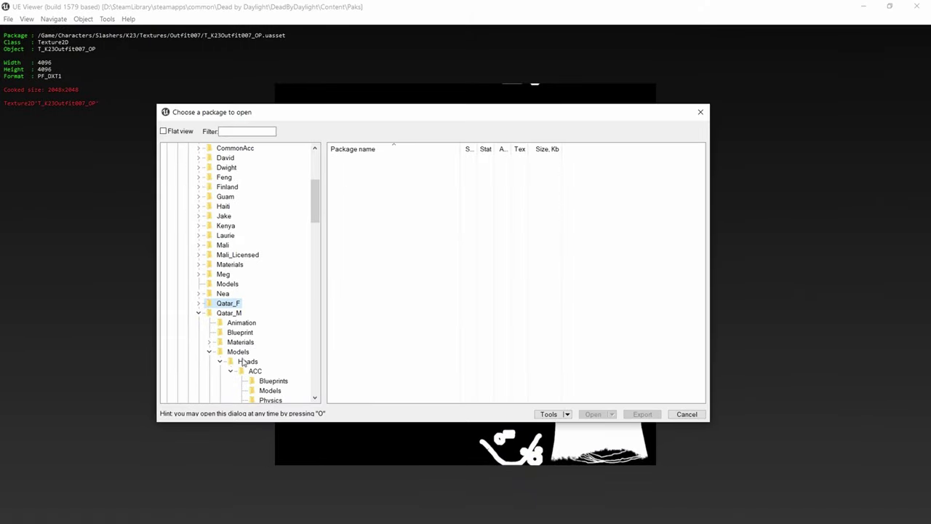
{"action": "scroll", "coordinate": [251, 363], "scroll_direction": "down", "scroll_amount": 1}
{"action": "double_click", "coordinate": [248, 333]}
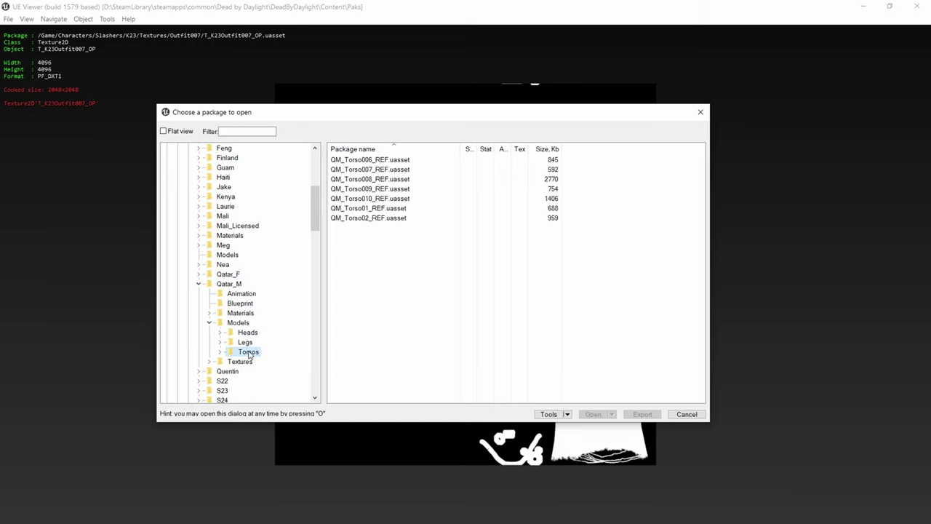
{"action": "double_click", "coordinate": [248, 353]}
{"action": "left_click", "coordinate": [270, 361]}
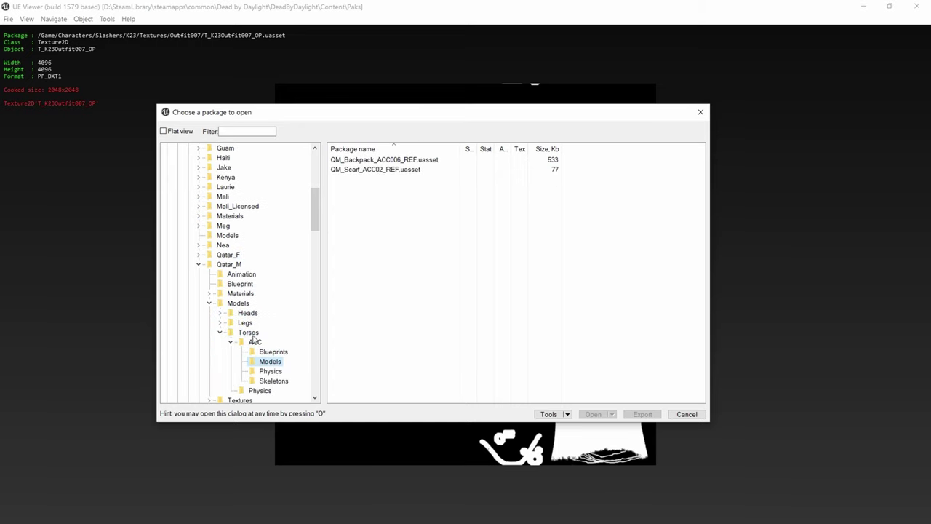
{"action": "left_click", "coordinate": [248, 332]}
{"action": "double_click", "coordinate": [377, 187]}
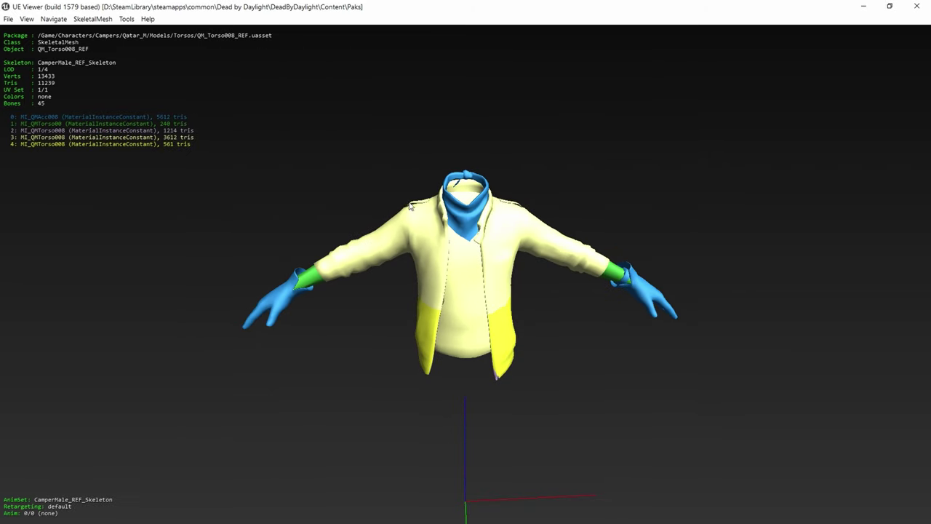
Examine the texture and specular parameters of the torso's MI_QMTorso008 material and switch back to Unreal Editor.
{"action": "left_click", "coordinate": [37, 146]}
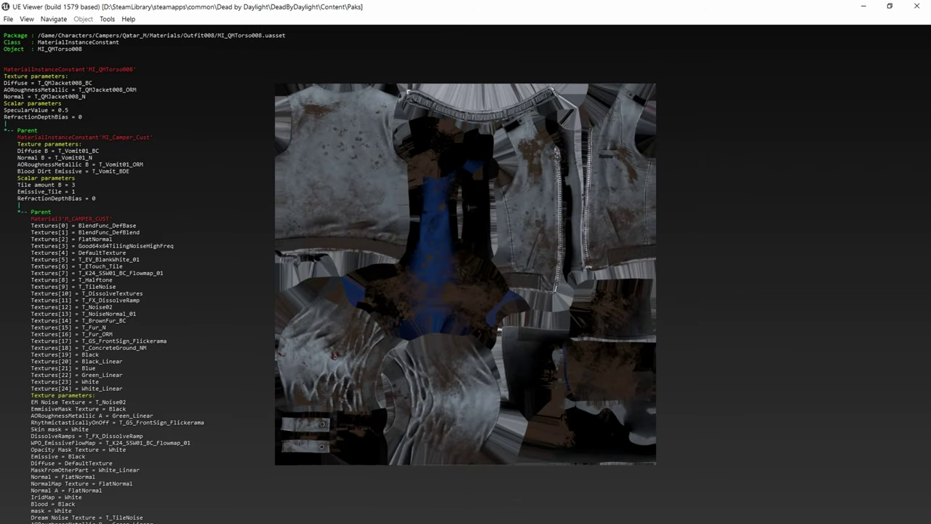
{"action": "key", "text": "o"}
{"action": "key", "text": "alt+Tab"}
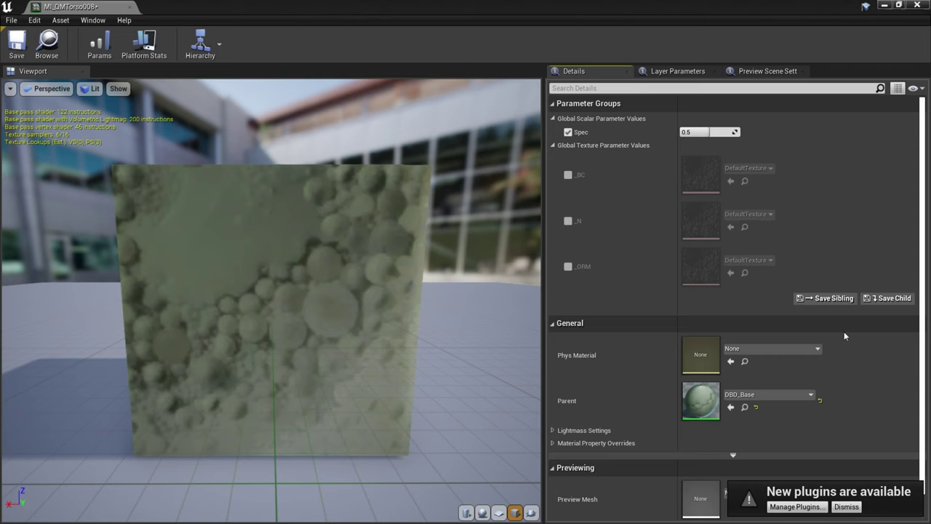
Turn off the Spec override, enable the _BC, _N and _ORM texture overrides and close the instance editor.
{"action": "left_click", "coordinate": [568, 132]}
{"action": "left_click", "coordinate": [569, 132]}
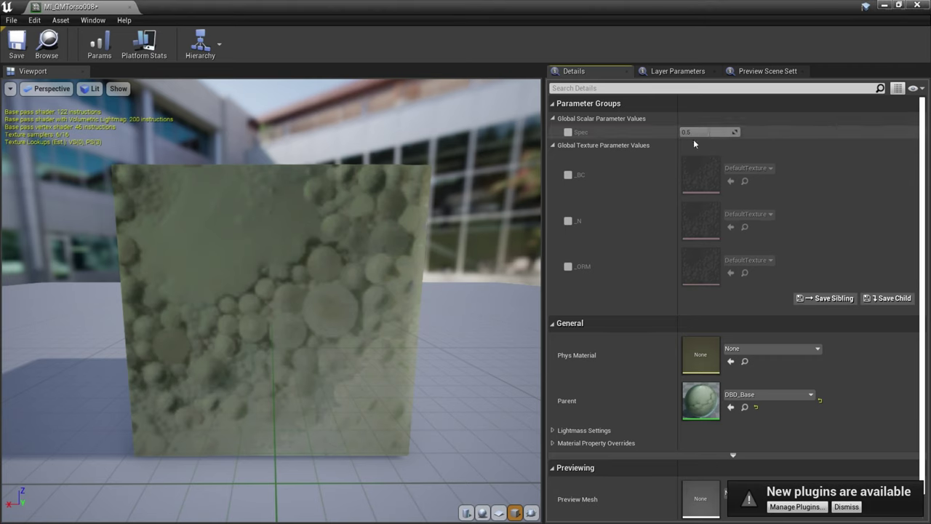
{"action": "left_click", "coordinate": [568, 175]}
{"action": "left_click", "coordinate": [569, 221]}
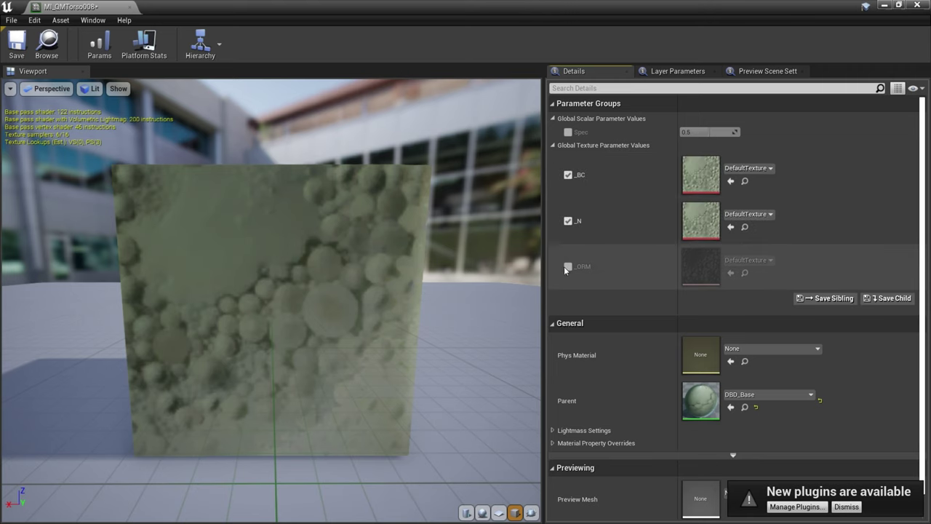
{"action": "left_click", "coordinate": [568, 267]}
{"action": "left_click", "coordinate": [916, 5]}
Create a new folder named SteveTexture inside the material folder.
{"action": "right_click", "coordinate": [188, 462]}
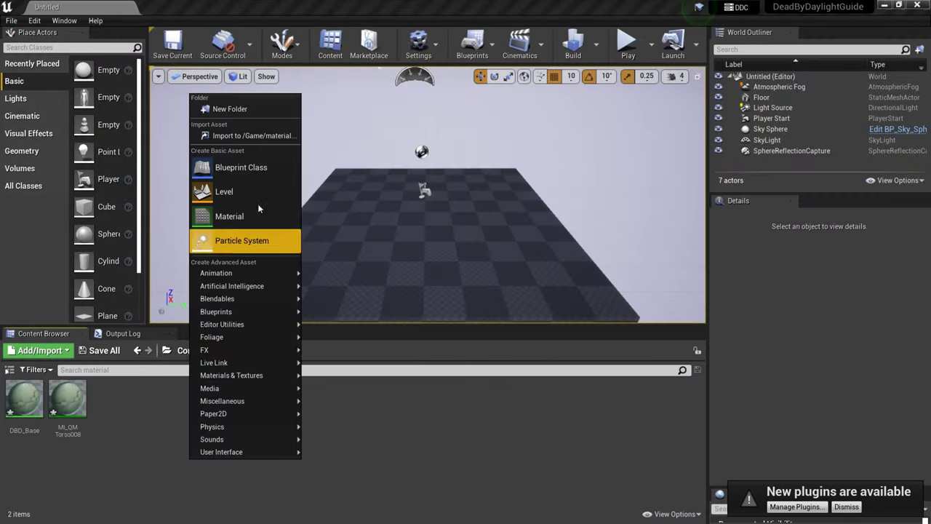
{"action": "left_click", "coordinate": [230, 109]}
{"action": "type", "text": "S"}
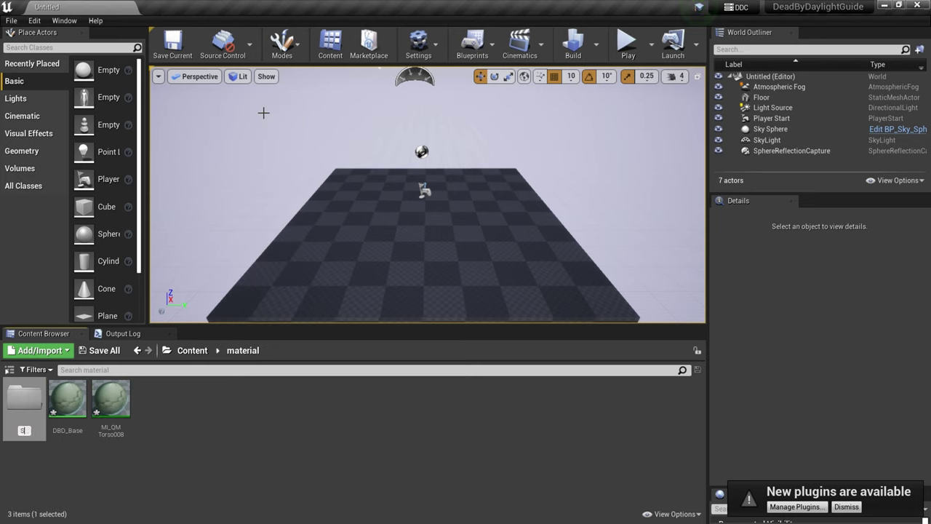
{"action": "type", "text": "teveTexture"}
{"action": "key", "text": "Return"}
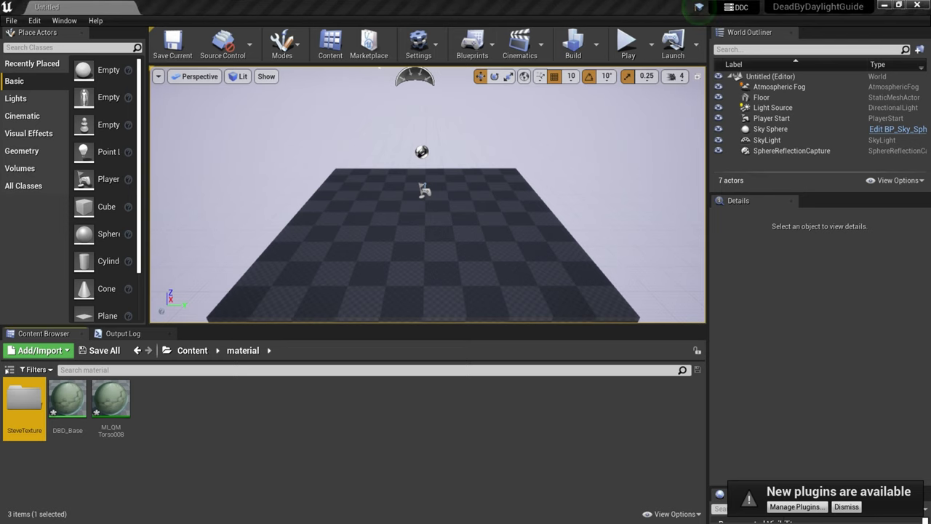
Import the T_QMJacket008 _BC, _N and _ORM textures from UmodelExport's Qatar_M/Textures/Outfit008 folder into SteveTexture, accepting the normal map import.
{"action": "left_click_drag", "start_coordinate": [930, 240], "coordinate": [451, 45]}
{"action": "double_click", "coordinate": [400, 136]}
{"action": "double_click", "coordinate": [418, 119]}
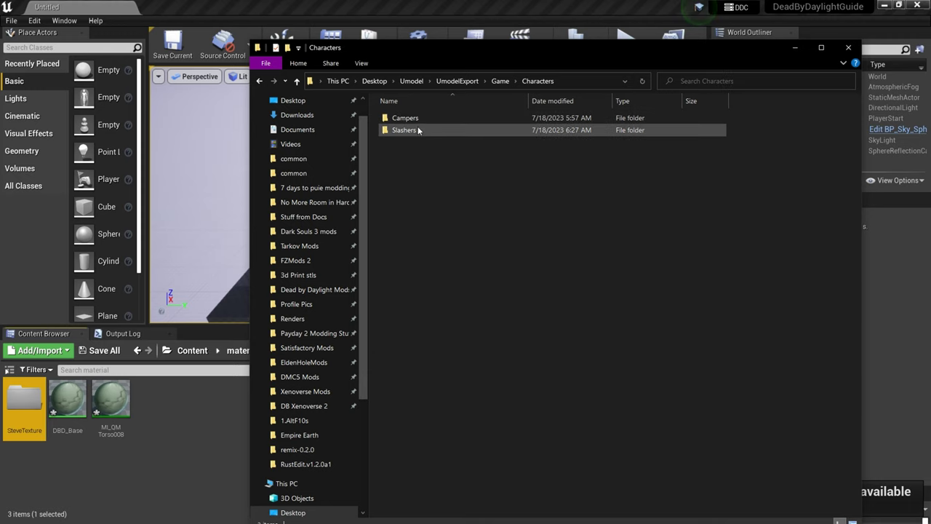
{"action": "double_click", "coordinate": [409, 118]}
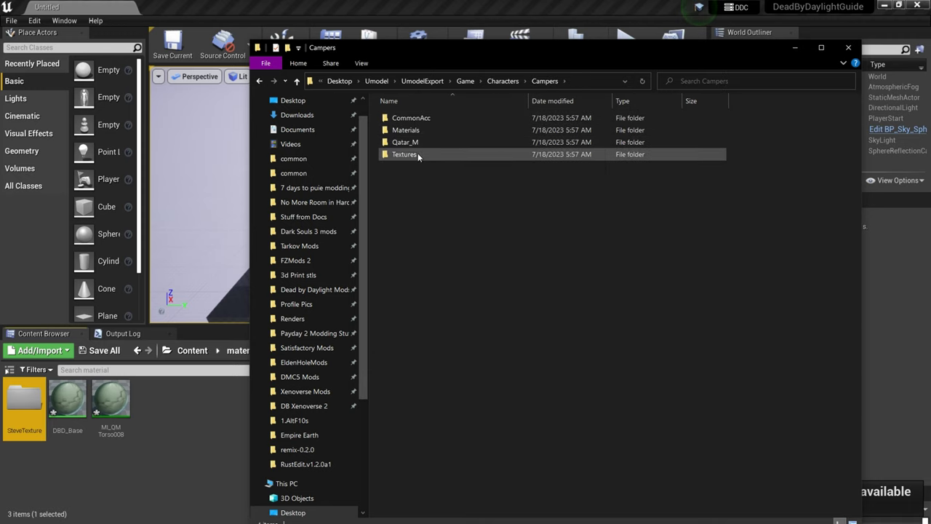
{"action": "double_click", "coordinate": [418, 154]}
{"action": "key", "text": "alt+Left"}
{"action": "double_click", "coordinate": [412, 142]}
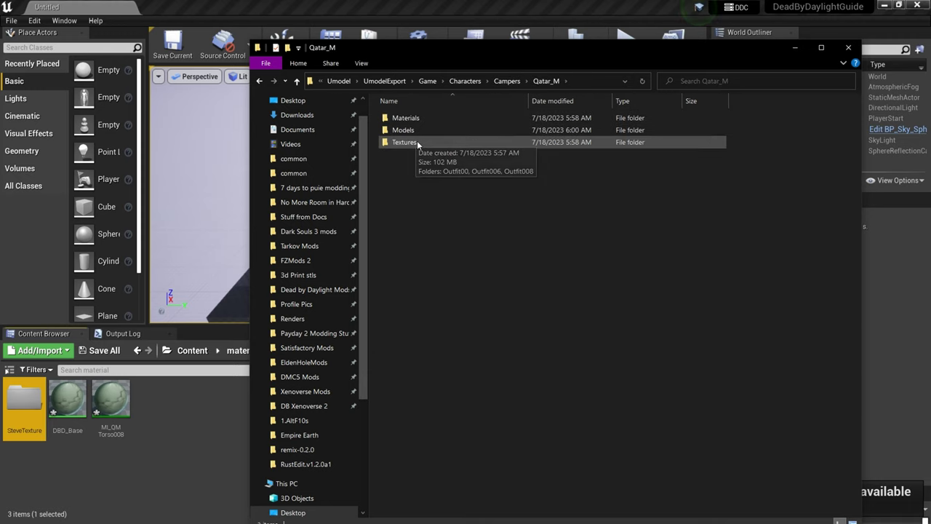
{"action": "double_click", "coordinate": [412, 143]}
{"action": "left_click", "coordinate": [422, 144]}
{"action": "double_click", "coordinate": [422, 143]}
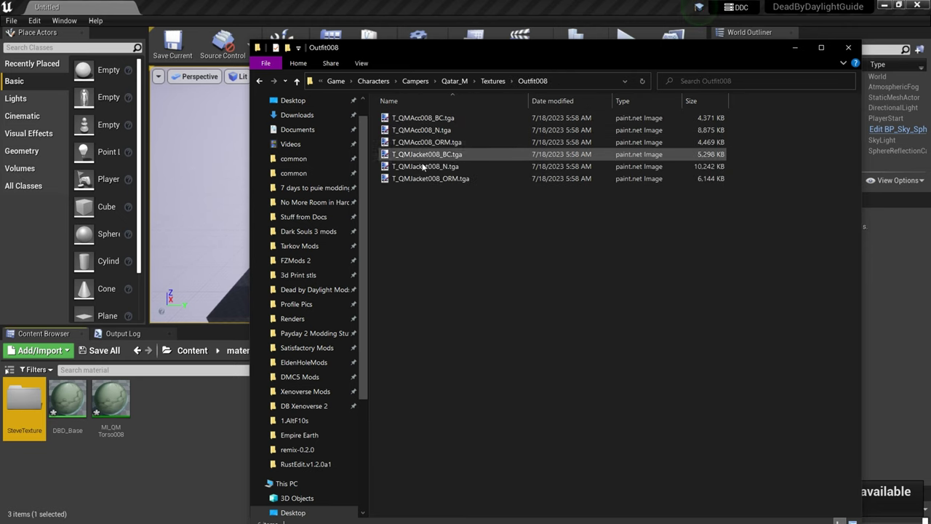
{"action": "left_click_drag", "start_coordinate": [426, 194], "coordinate": [24, 400]}
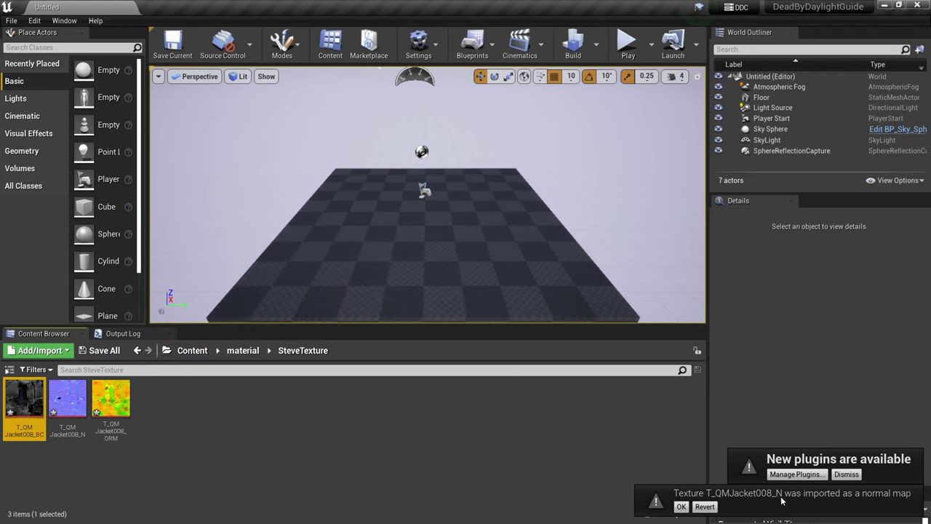
{"action": "left_click", "coordinate": [682, 507]}
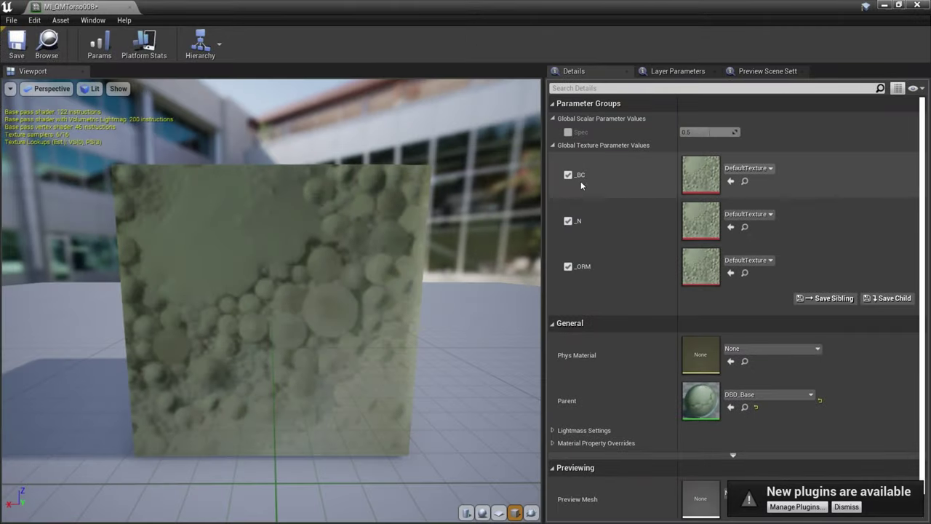
Hide engine content in the asset picker and assign T_QMJacket008_BC to the _BC texture parameter.
{"action": "left_click", "coordinate": [748, 168]}
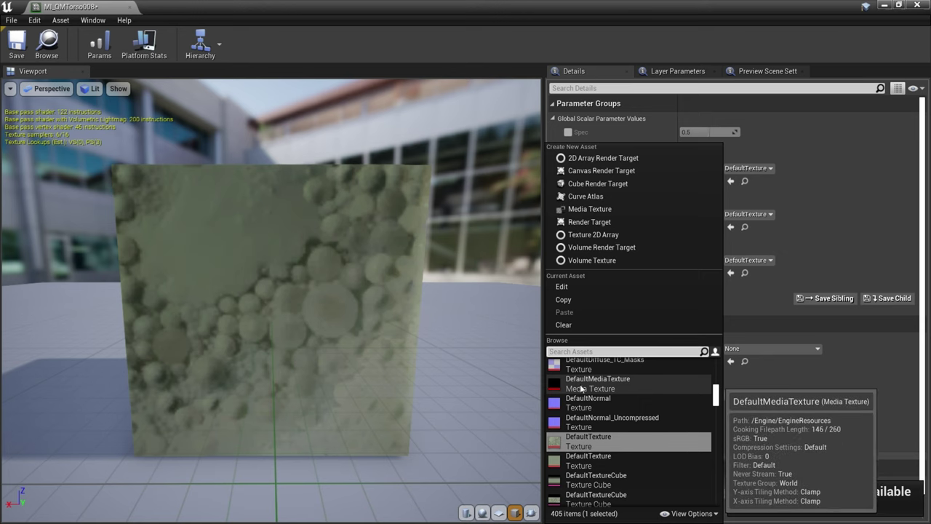
{"action": "scroll", "coordinate": [583, 393], "scroll_direction": "down", "scroll_amount": 3}
{"action": "scroll", "coordinate": [618, 418], "scroll_direction": "down", "scroll_amount": 2}
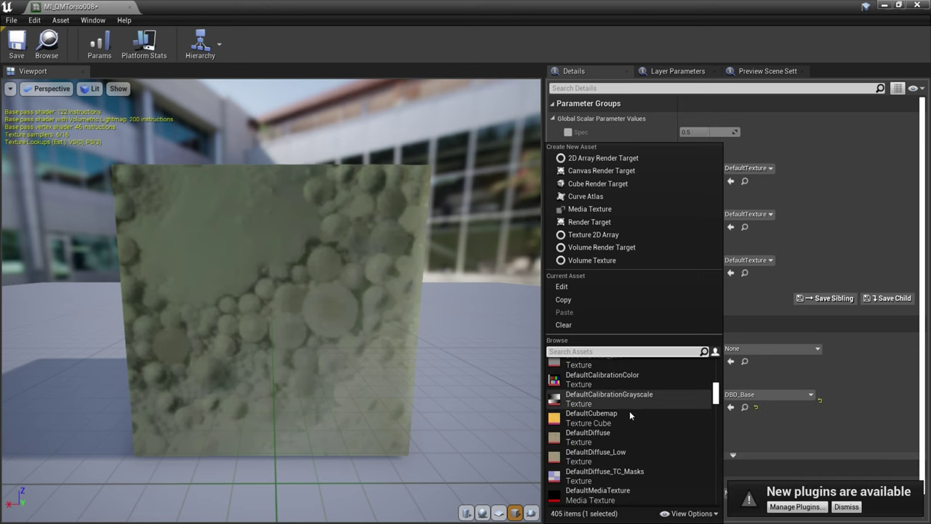
{"action": "scroll", "coordinate": [638, 406], "scroll_direction": "up", "scroll_amount": 6}
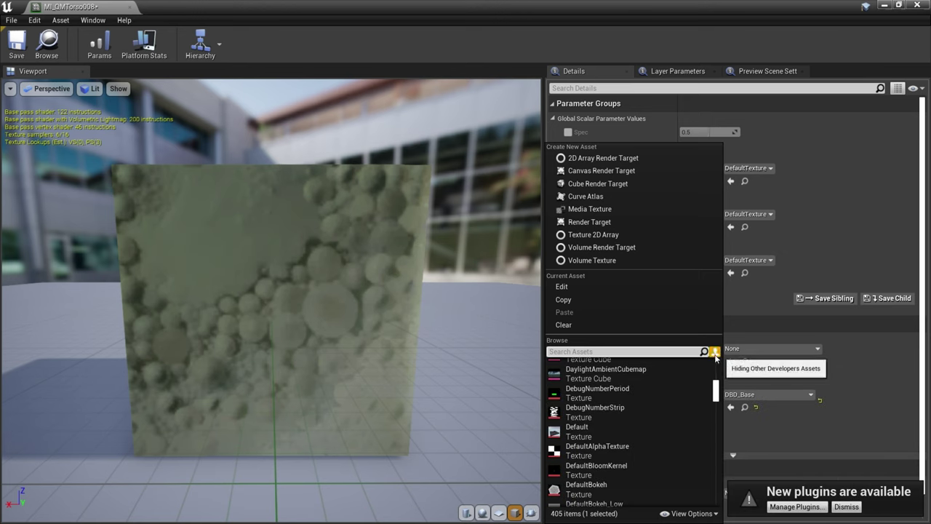
{"action": "left_click", "coordinate": [716, 354]}
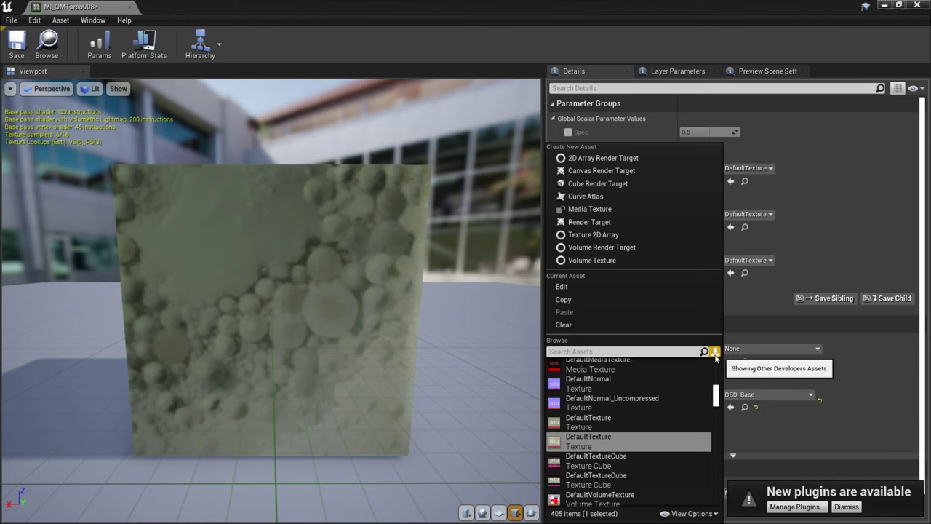
{"action": "left_click", "coordinate": [685, 513]}
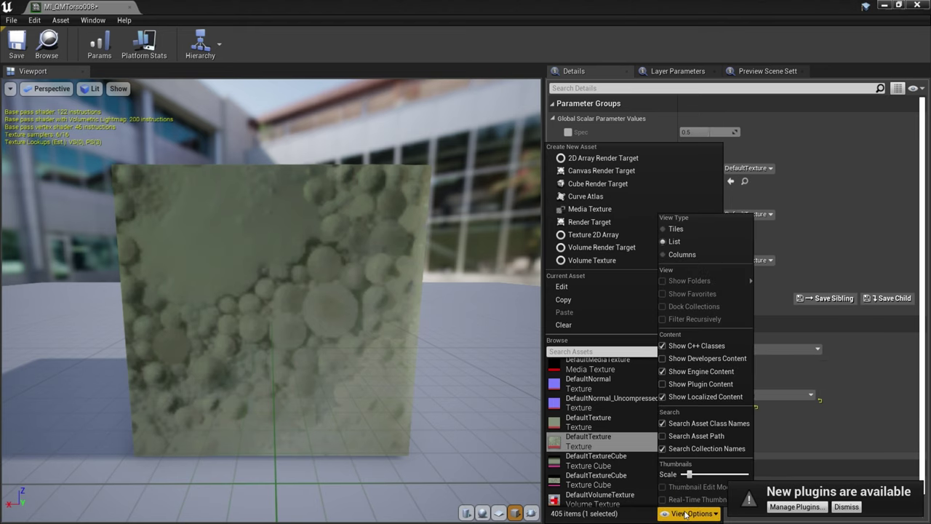
{"action": "left_click", "coordinate": [678, 372]}
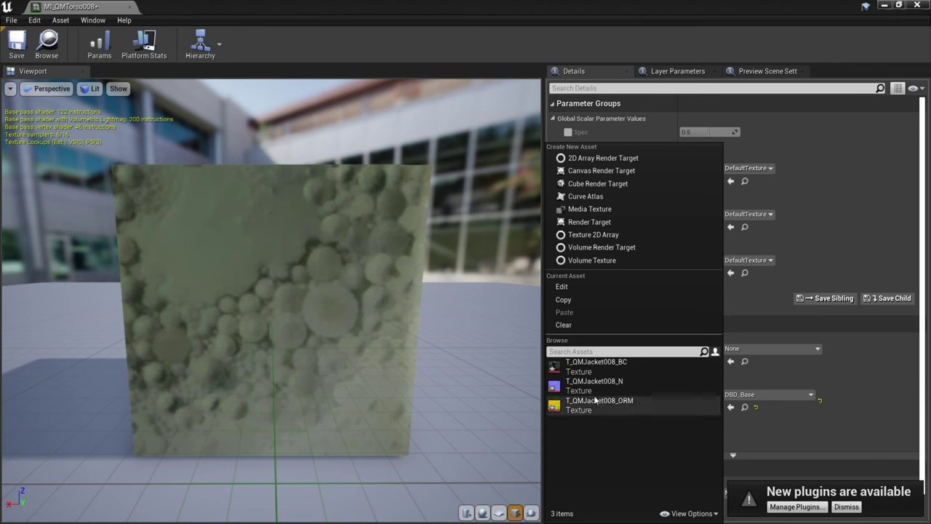
{"action": "left_click", "coordinate": [594, 366]}
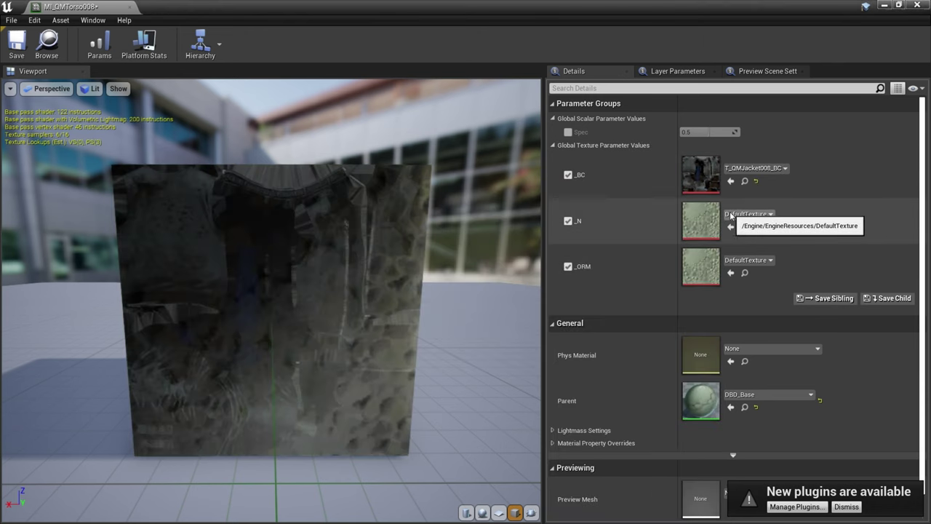
Assign T_QMJacket008_N to the _N parameter and T_QMJacket008_ORM to the _ORM parameter, and inspect the preview.
{"action": "left_click", "coordinate": [731, 215]}
{"action": "left_click", "coordinate": [604, 380]}
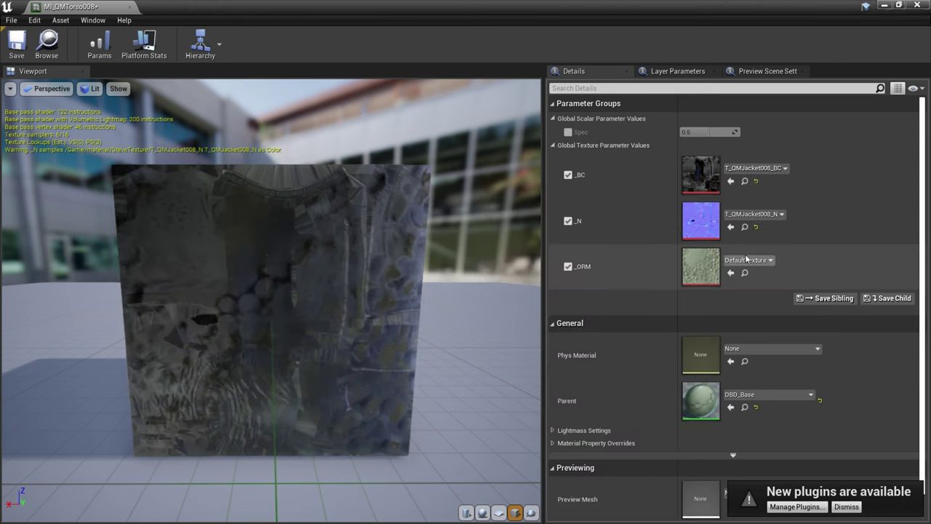
{"action": "left_click", "coordinate": [746, 258]}
{"action": "left_click", "coordinate": [618, 398]}
{"action": "left_click_drag", "start_coordinate": [460, 392], "coordinate": [520, 398]}
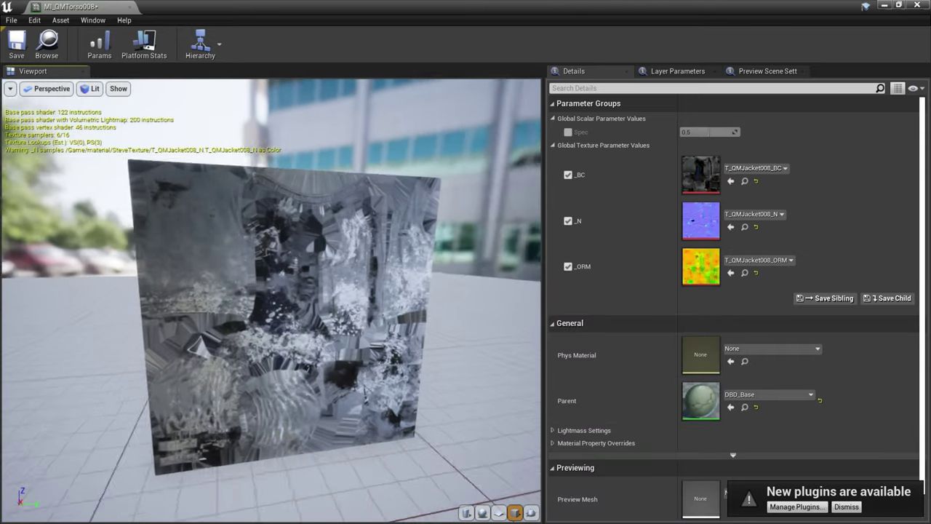
{"action": "left_click_drag", "start_coordinate": [408, 407], "coordinate": [436, 386]}
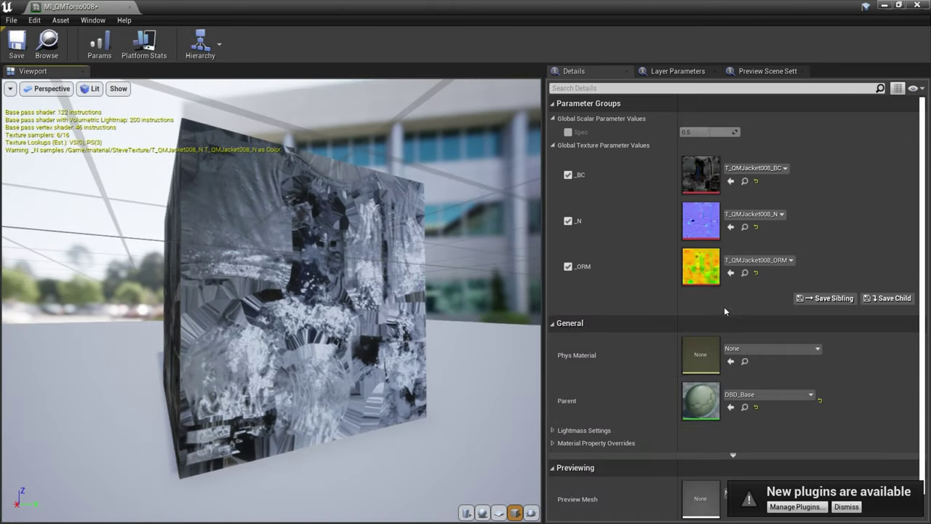
Open the parent material DBD_Base, preview it on a cube and set the _N texture node's sampler type to Normal.
{"action": "double_click", "coordinate": [698, 402]}
{"action": "right_click_drag", "start_coordinate": [422, 320], "coordinate": [677, 291]}
{"action": "scroll", "coordinate": [409, 272], "scroll_direction": "down", "scroll_amount": 1}
{"action": "left_click", "coordinate": [356, 318]}
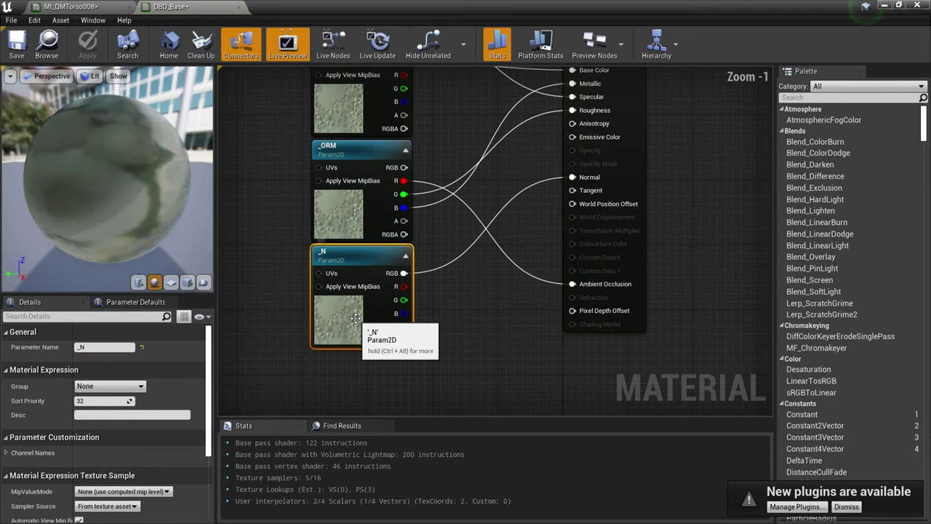
{"action": "left_click_drag", "start_coordinate": [166, 261], "coordinate": [173, 235]}
{"action": "left_click", "coordinate": [187, 282]}
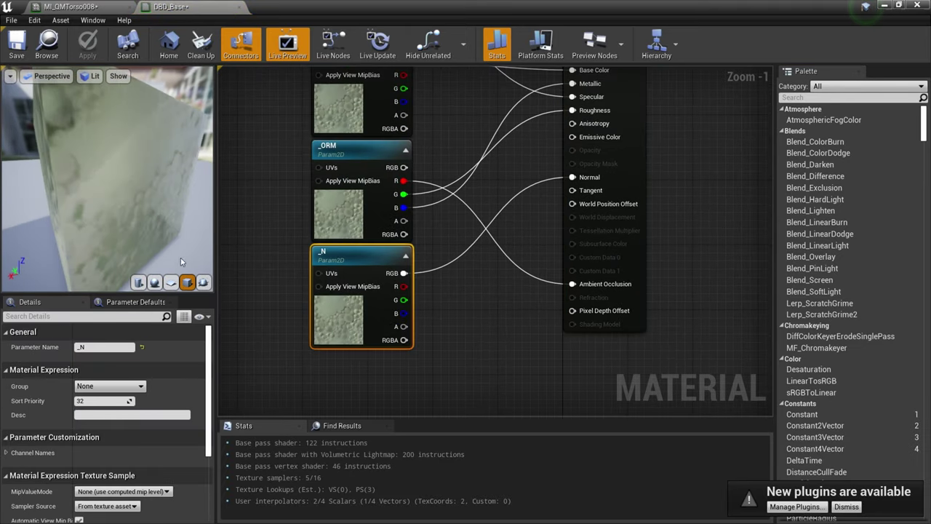
{"action": "scroll", "coordinate": [173, 430], "scroll_direction": "down", "scroll_amount": 4}
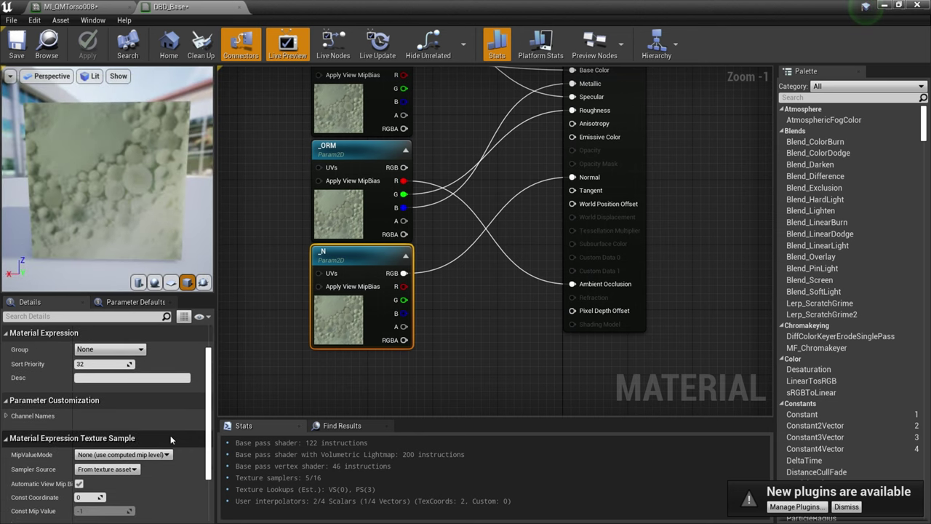
{"action": "scroll", "coordinate": [161, 426], "scroll_direction": "down", "scroll_amount": 1}
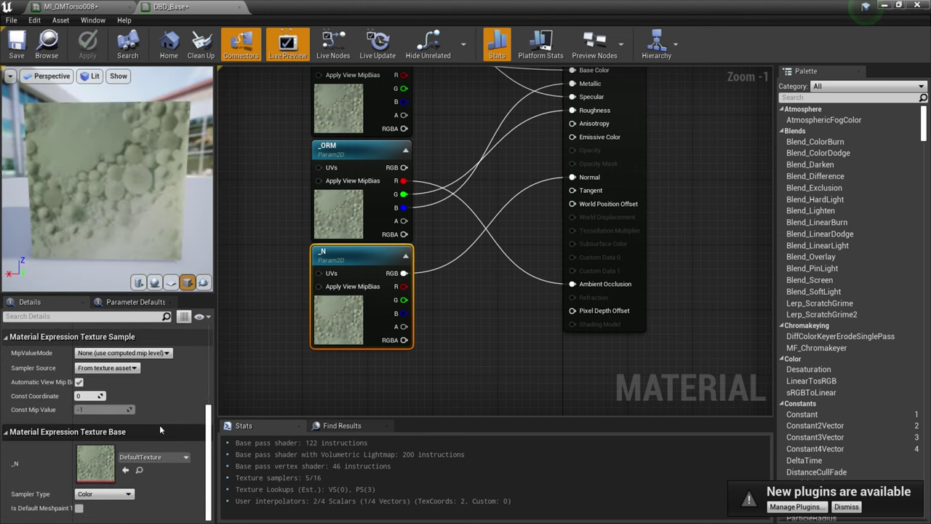
{"action": "left_click", "coordinate": [93, 494]}
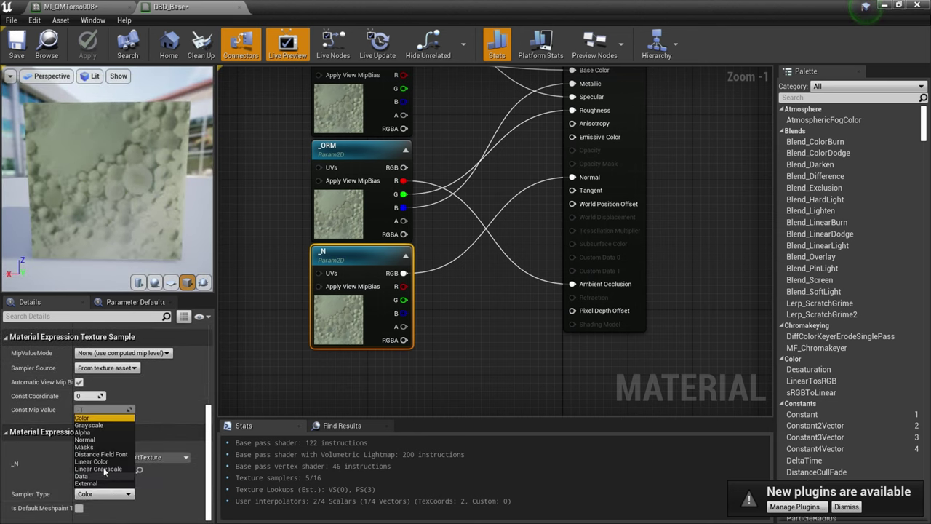
{"action": "left_click", "coordinate": [87, 440]}
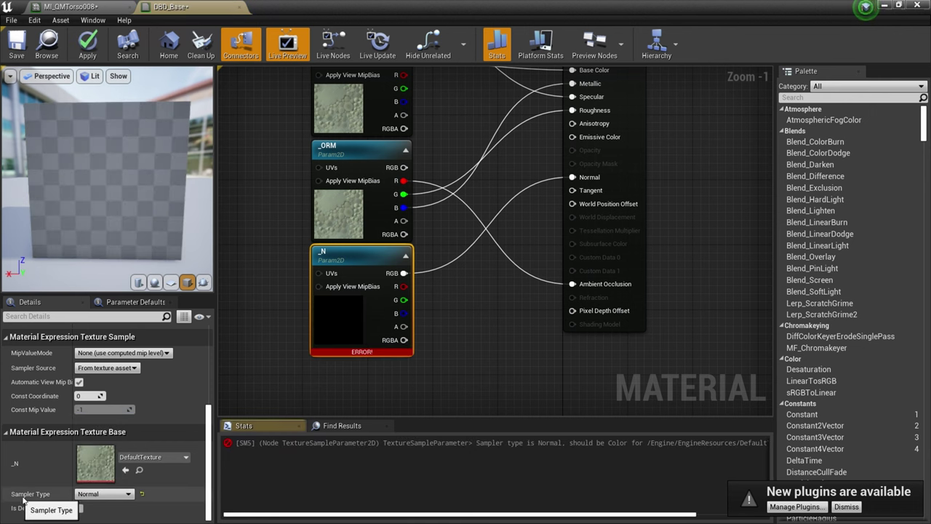
Show engine content in the asset picker, search for "Normal" and assign BaseFlattenNormalMap as the _N node's default texture.
{"action": "left_click", "coordinate": [152, 457]}
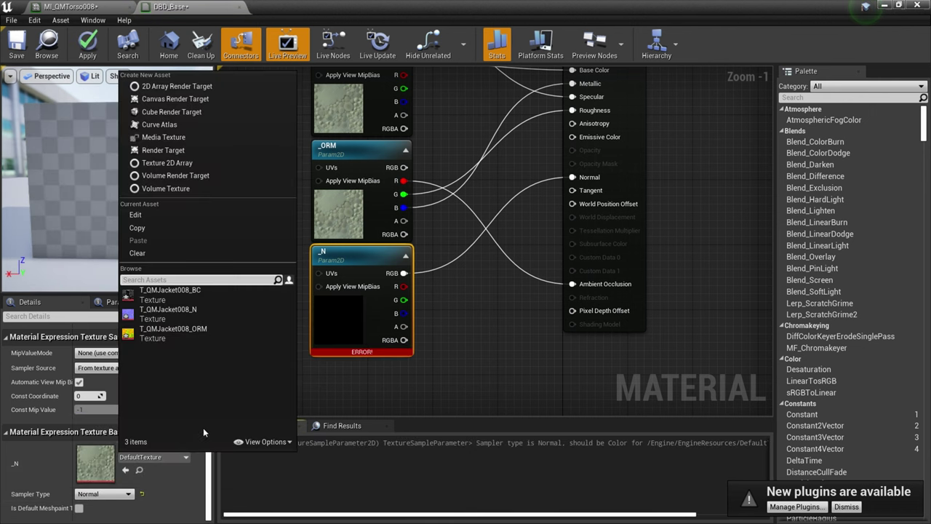
{"action": "left_click", "coordinate": [258, 442]}
{"action": "left_click", "coordinate": [267, 311]}
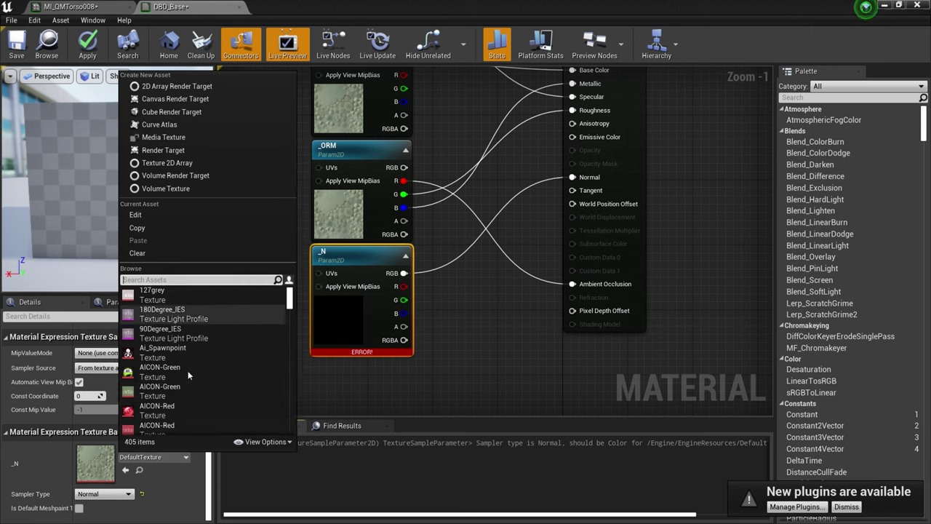
{"action": "left_click", "coordinate": [160, 279]}
{"action": "type", "text": "Norma"}
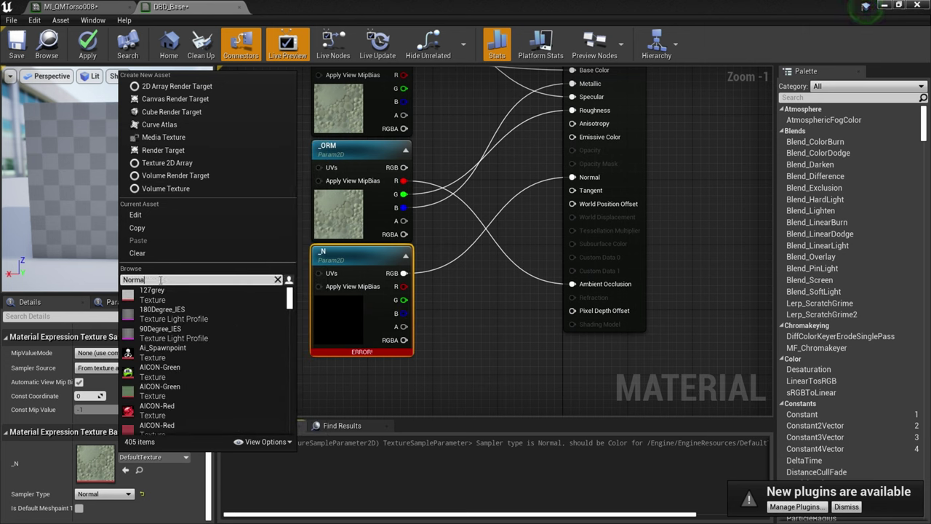
{"action": "type", "text": "l"}
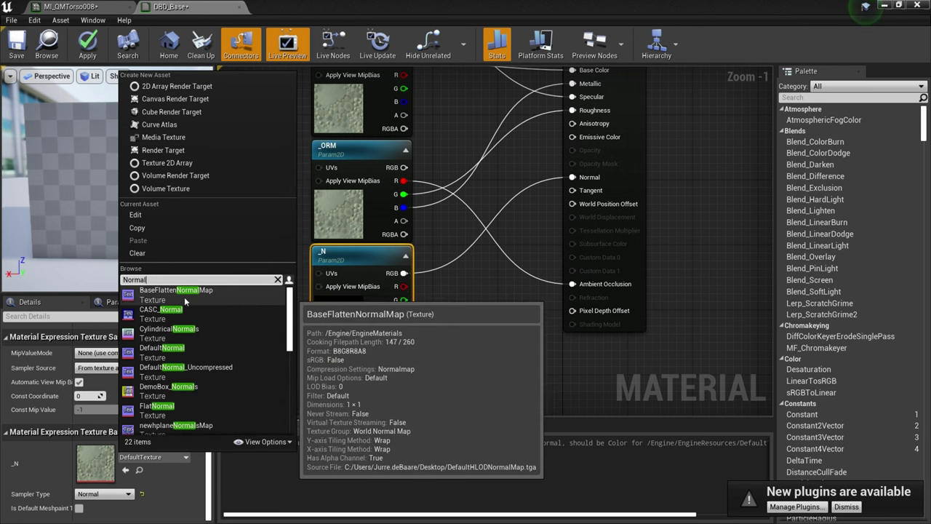
{"action": "left_click", "coordinate": [183, 297]}
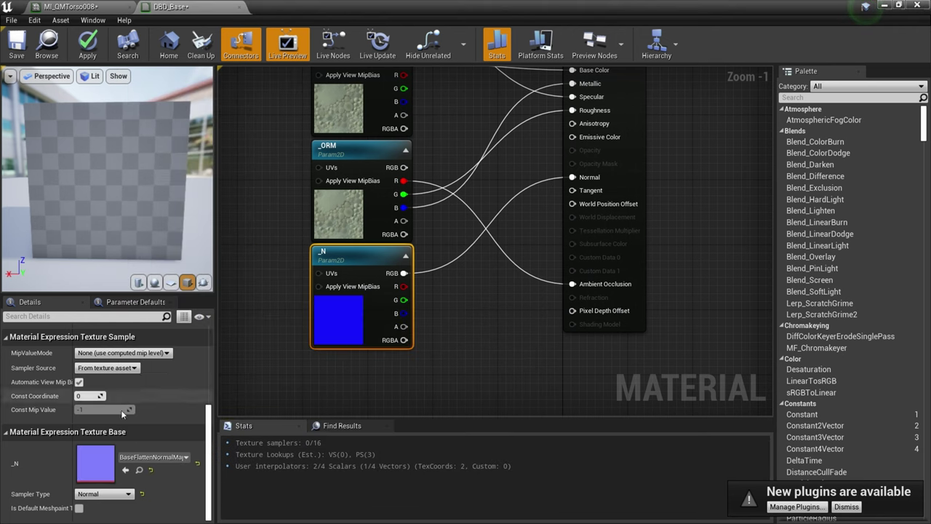
Apply the DBD_Base changes and check the jacket textures on the MI_QMTorso008 preview cube.
{"action": "left_click", "coordinate": [81, 61]}
{"action": "left_click", "coordinate": [82, 7]}
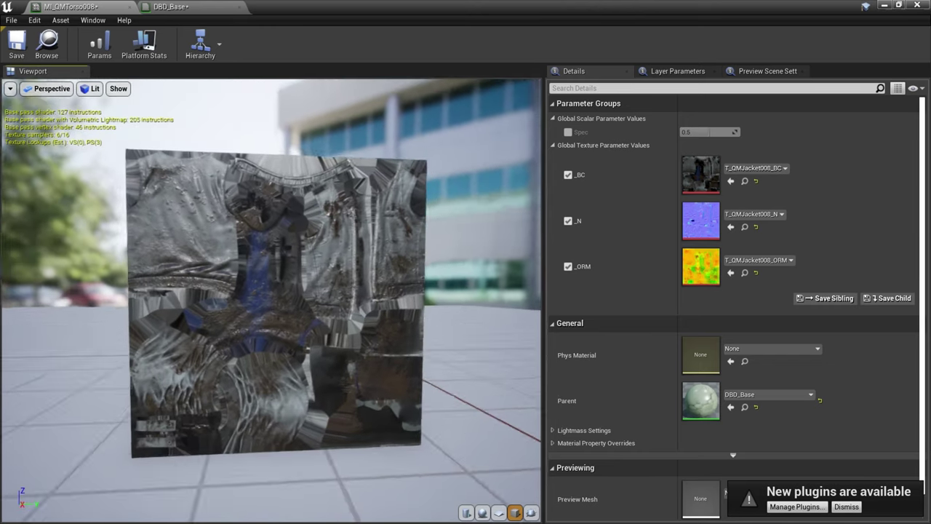
{"action": "mouse_move", "coordinate": [425, 254]}
{"action": "left_mouse_down"}
{"action": "mouse_move", "coordinate": [397, 240]}
{"action": "mouse_move", "coordinate": [425, 254]}
{"action": "left_mouse_up"}
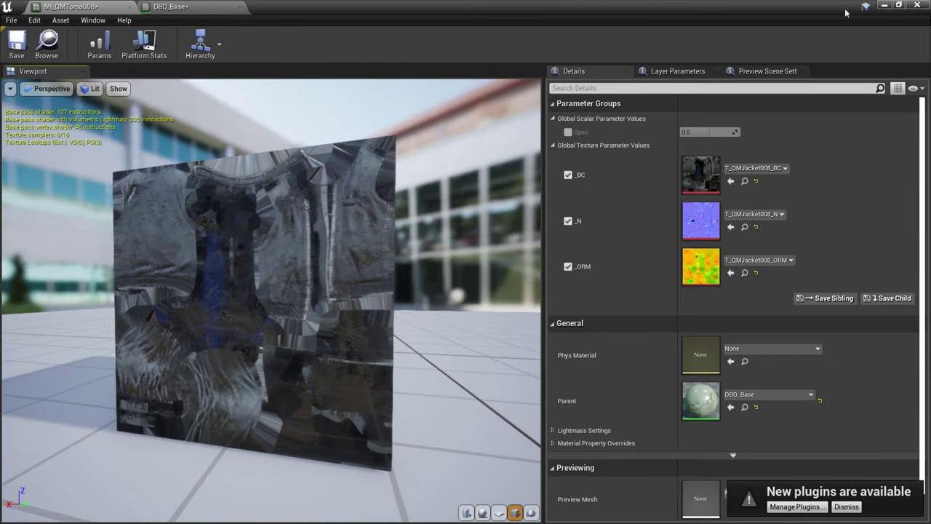
{"action": "left_click", "coordinate": [165, 11]}
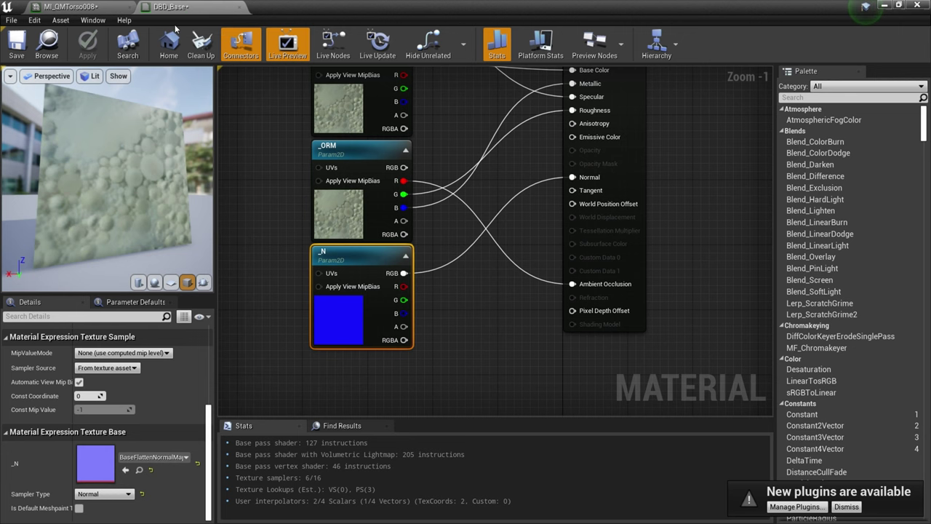
{"action": "scroll", "coordinate": [261, 200], "scroll_direction": "down", "scroll_amount": 2}
{"action": "left_click", "coordinate": [83, 6]}
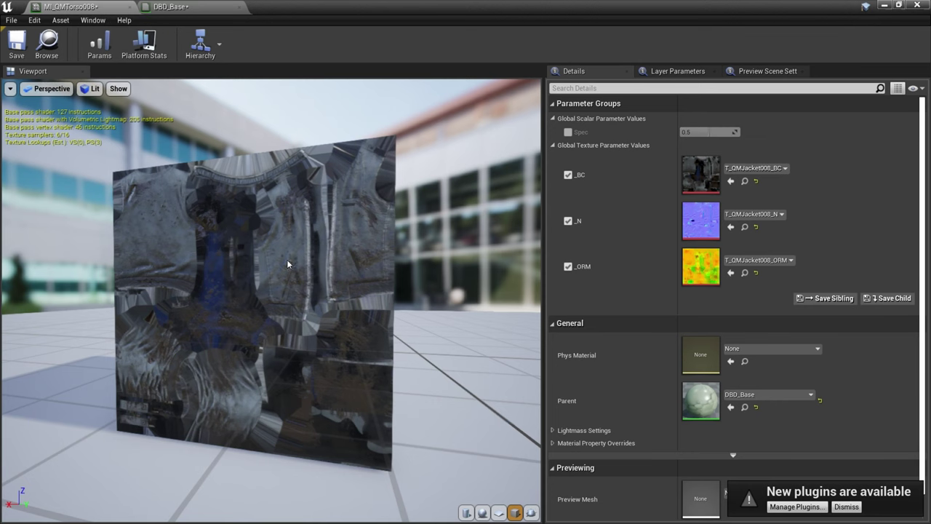
Return to the level editor and open the Steve skeletal mesh from the root Content folder.
{"action": "left_click", "coordinate": [889, 6]}
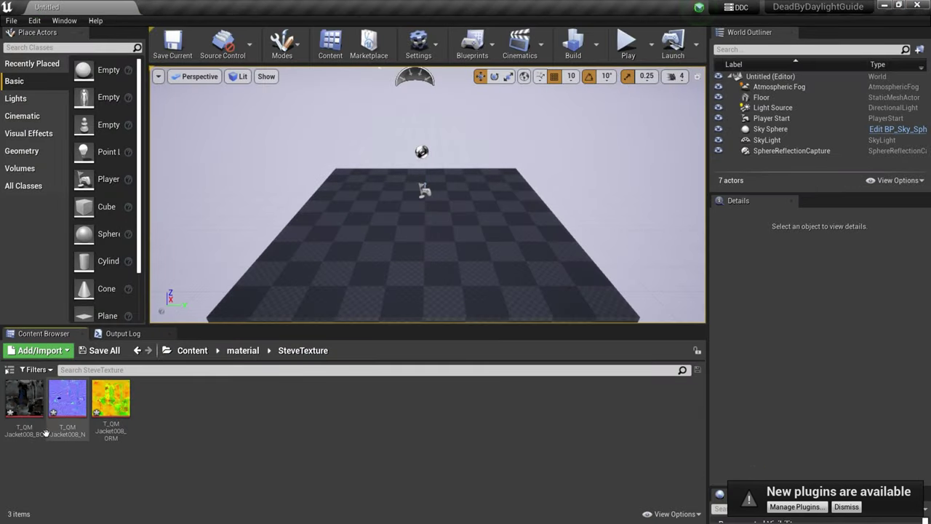
{"action": "left_click", "coordinate": [243, 351]}
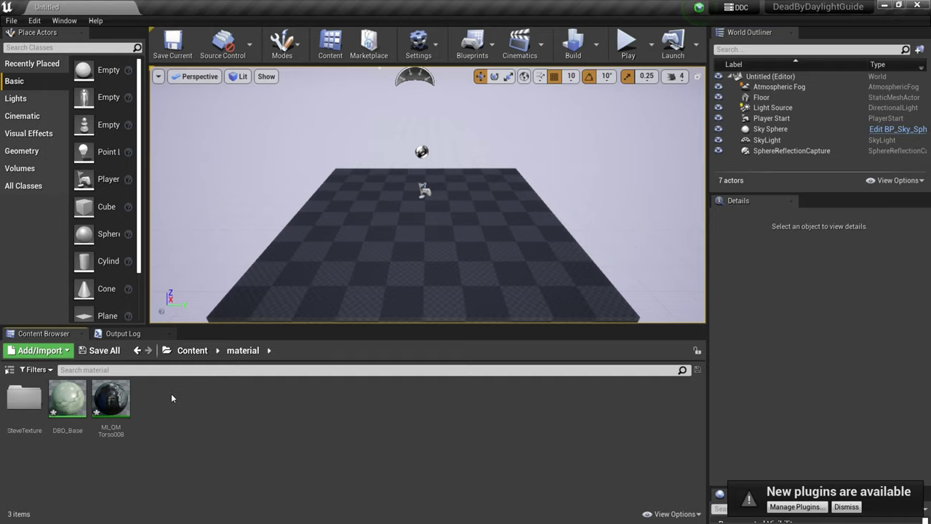
{"action": "left_click", "coordinate": [192, 350]}
{"action": "double_click", "coordinate": [67, 398]}
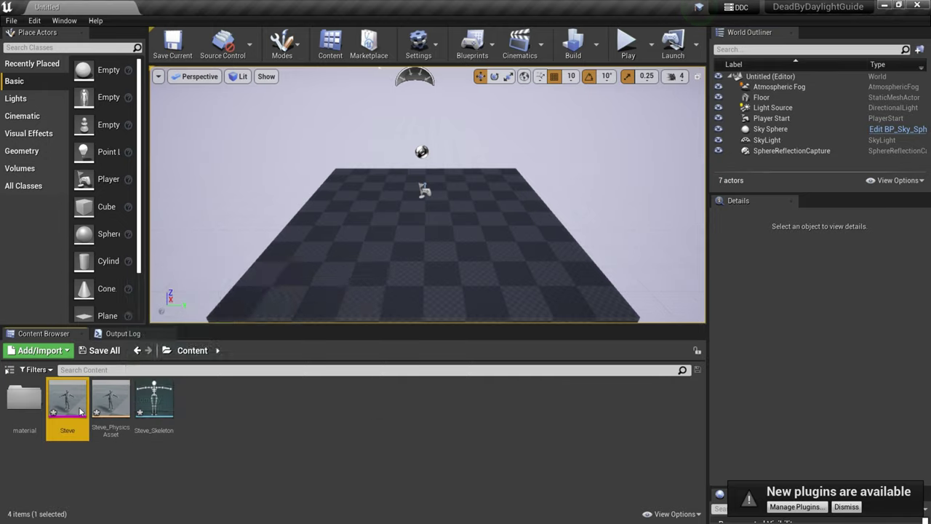
Isolate material elements 4, 3, 6 and 7 in turn to identify the jacket's slot, leaving Element 7 isolated.
{"action": "left_click", "coordinate": [18, 353]}
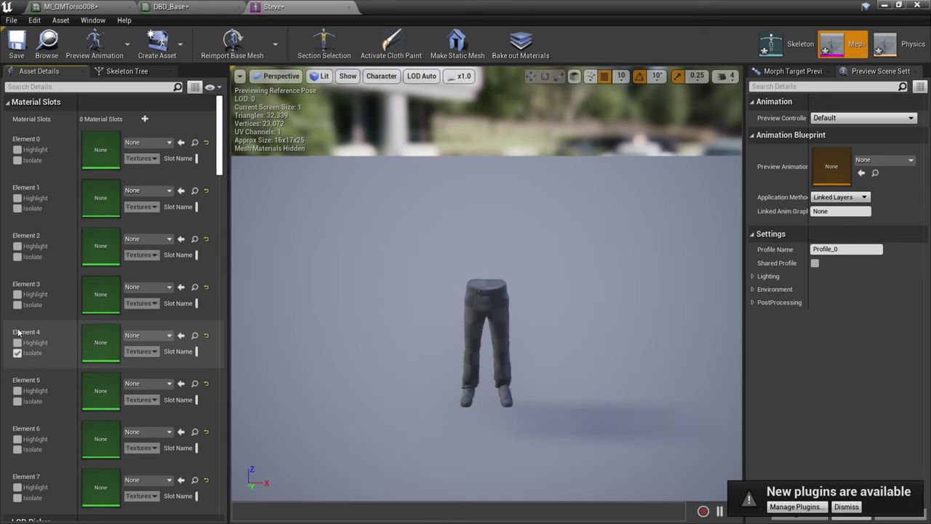
{"action": "left_click", "coordinate": [17, 305]}
{"action": "left_click", "coordinate": [17, 449]}
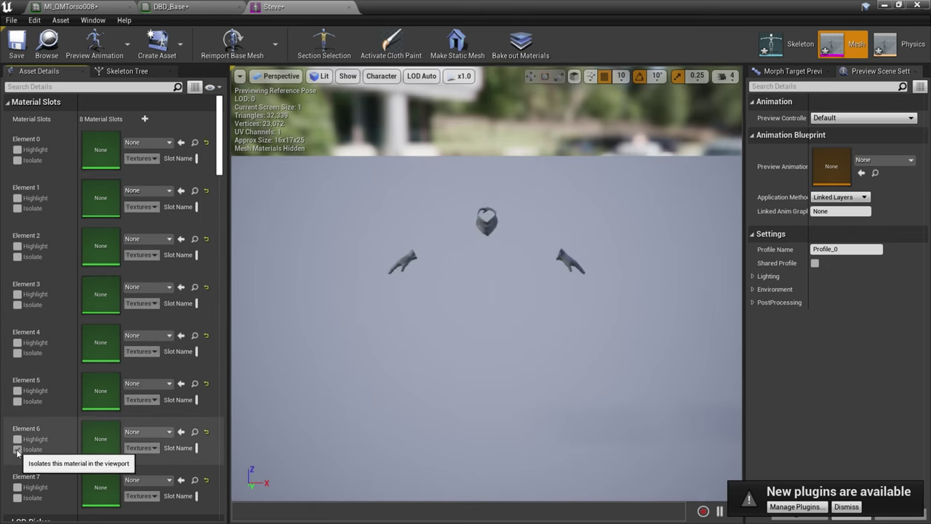
{"action": "left_click", "coordinate": [18, 498]}
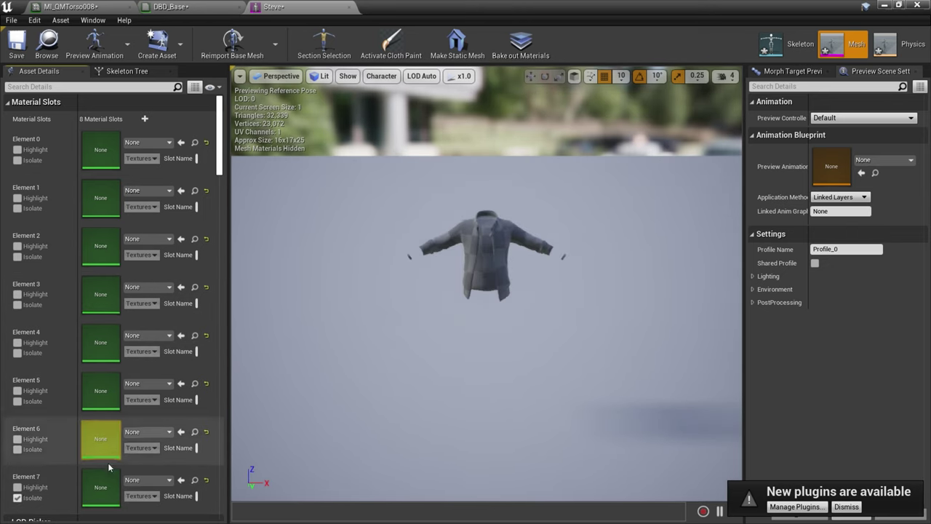
Hide engine content in the material picker and assign MI_QMTorso008 to Element 7 of the Steve mesh.
{"action": "scroll", "coordinate": [98, 436], "scroll_direction": "down", "scroll_amount": 3}
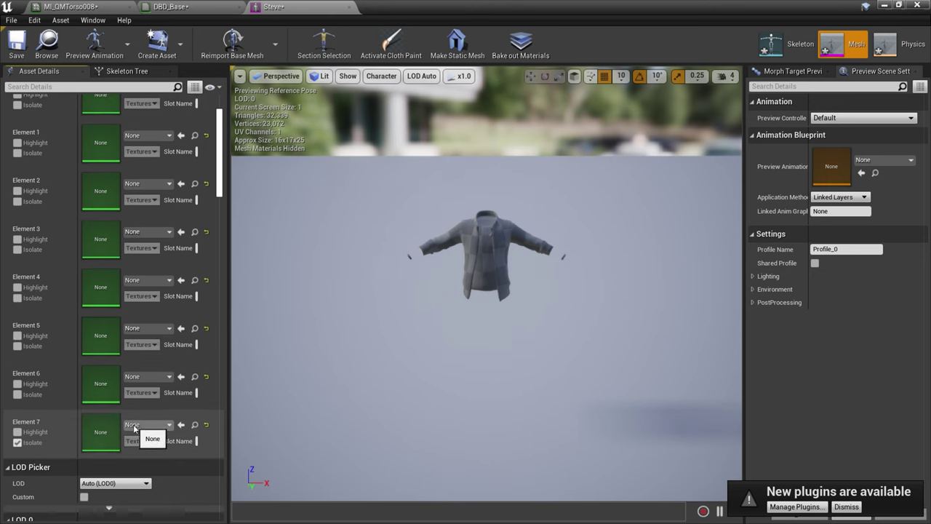
{"action": "left_click", "coordinate": [135, 427]}
{"action": "left_click", "coordinate": [268, 411]}
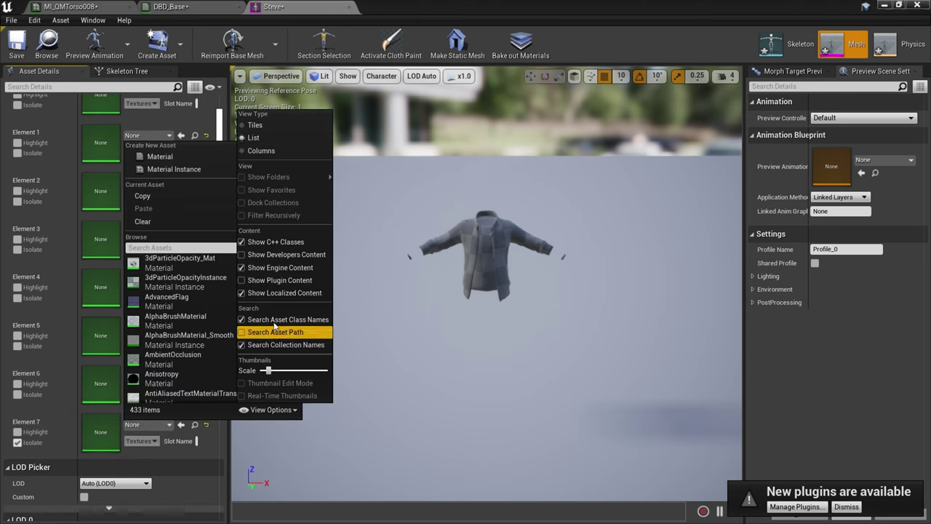
{"action": "left_click", "coordinate": [271, 268]}
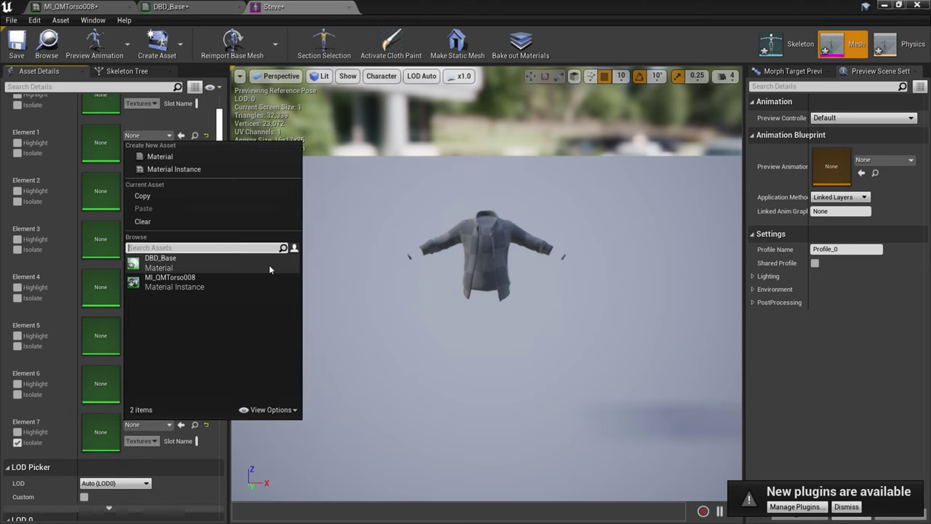
{"action": "left_click", "coordinate": [175, 284]}
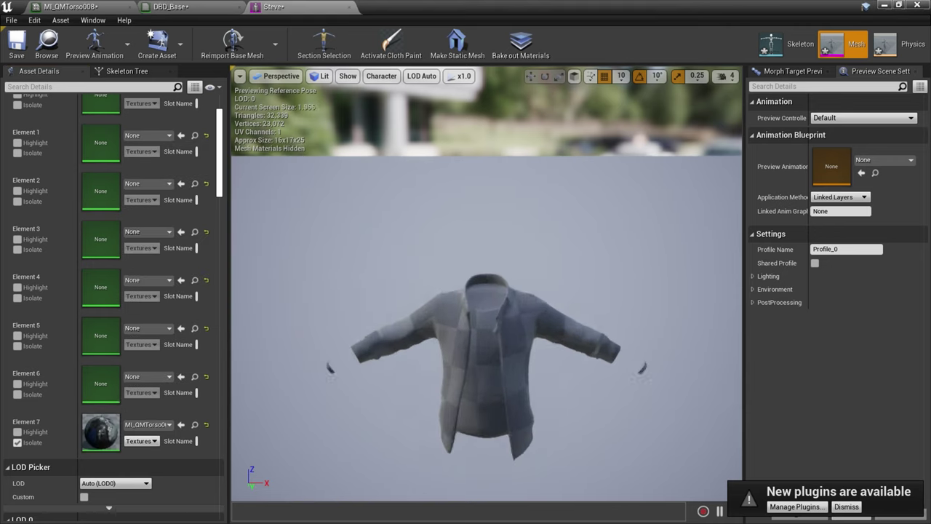
Inspect the textured jacket up close in the viewport and save the Steve mesh.
{"action": "right_click_drag", "start_coordinate": [379, 334], "coordinate": [381, 310]}
{"action": "middle_click_drag", "start_coordinate": [380, 332], "coordinate": [429, 401]}
{"action": "mouse_move", "coordinate": [379, 333]}
{"action": "left_mouse_down"}
{"action": "mouse_move", "coordinate": [380, 280]}
{"action": "mouse_move", "coordinate": [379, 317]}
{"action": "left_mouse_up"}
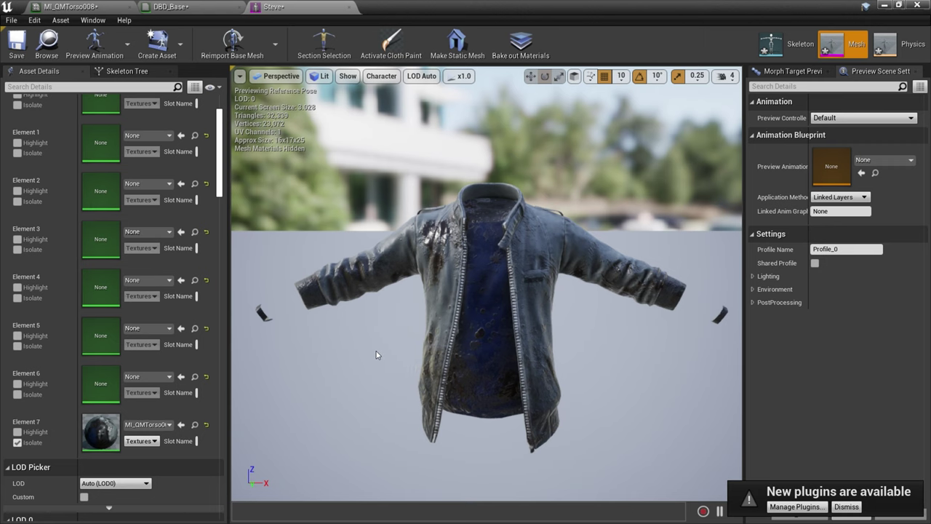
{"action": "scroll", "coordinate": [150, 329], "scroll_direction": "up", "scroll_amount": 3}
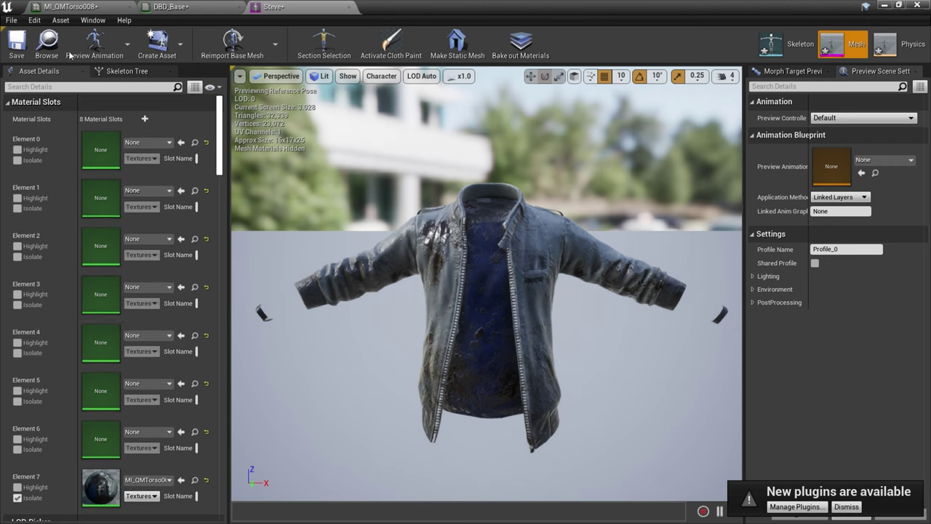
{"action": "left_click", "coordinate": [16, 45]}
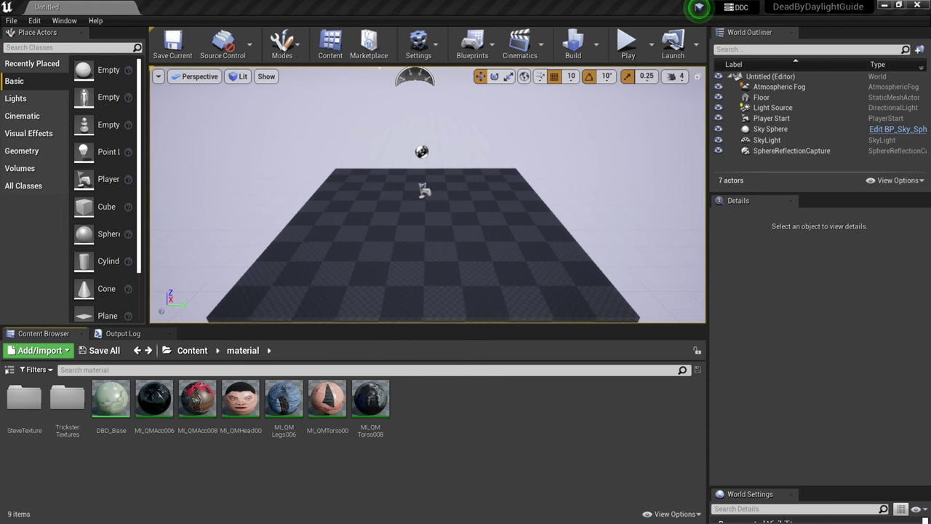
Review the existing torso, legs, head and accessory material instances in the material folder.
{"action": "left_click", "coordinate": [327, 399]}
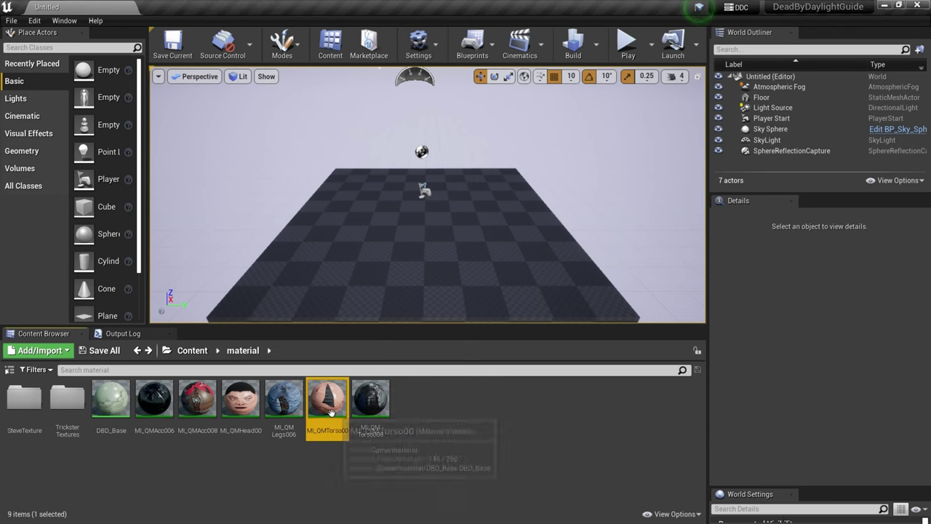
{"action": "left_click", "coordinate": [271, 404]}
{"action": "left_click", "coordinate": [240, 400]}
{"action": "left_click", "coordinate": [154, 402]}
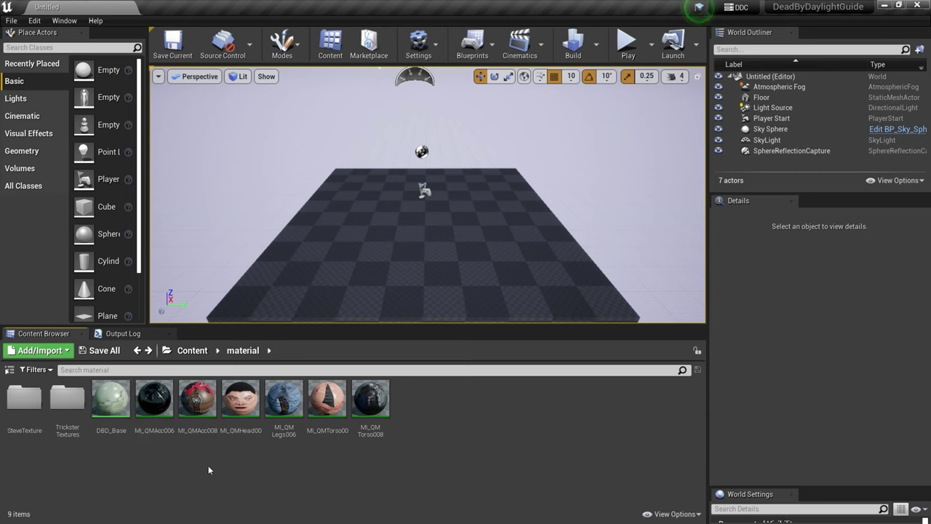
{"action": "left_click", "coordinate": [154, 408]}
{"action": "left_click", "coordinate": [197, 404]}
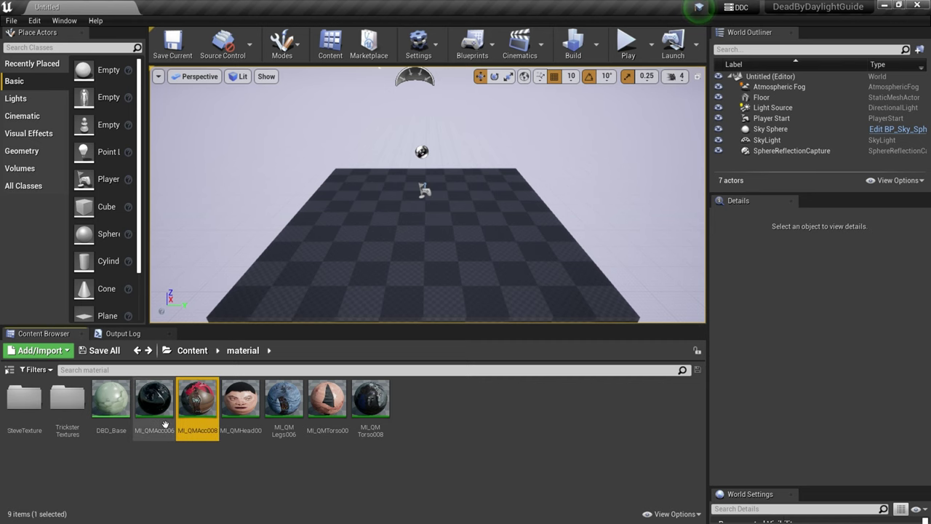
{"action": "left_click", "coordinate": [154, 411]}
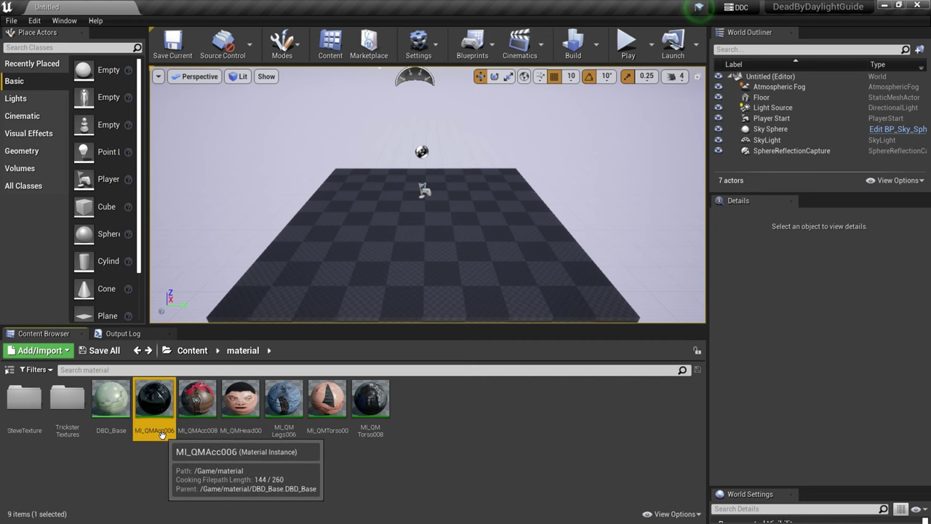
{"action": "left_click", "coordinate": [189, 427]}
{"action": "double_click", "coordinate": [189, 428]}
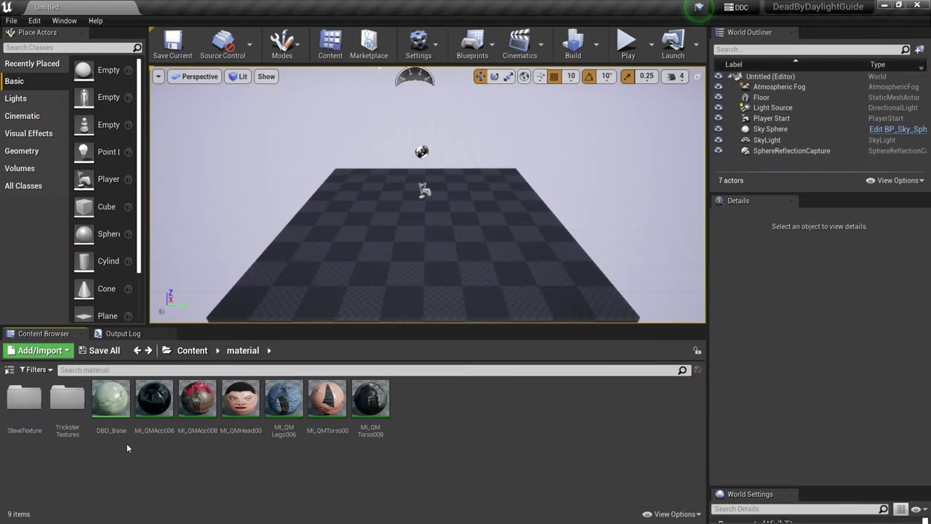
Create a new material named DBD_Hair_Base in the material folder and open it for editing.
{"action": "right_click", "coordinate": [127, 448]}
{"action": "left_click", "coordinate": [168, 216]}
{"action": "type", "text": "DBD_Hair_Base"}
{"action": "key", "text": "Return"}
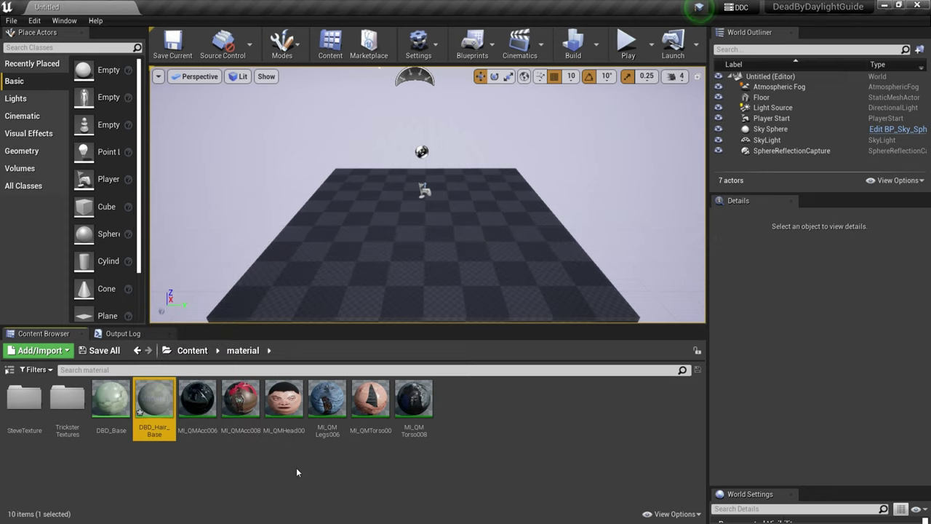
{"action": "double_click", "coordinate": [139, 386]}
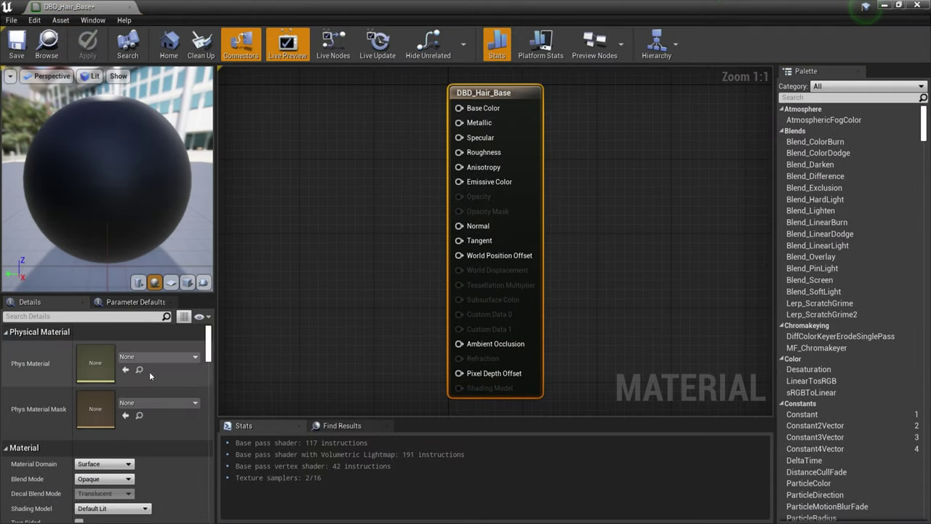
Set the DBD_Hair_Base blend mode to Masked and make the material two-sided.
{"action": "scroll", "coordinate": [25, 469], "scroll_direction": "down", "scroll_amount": 1}
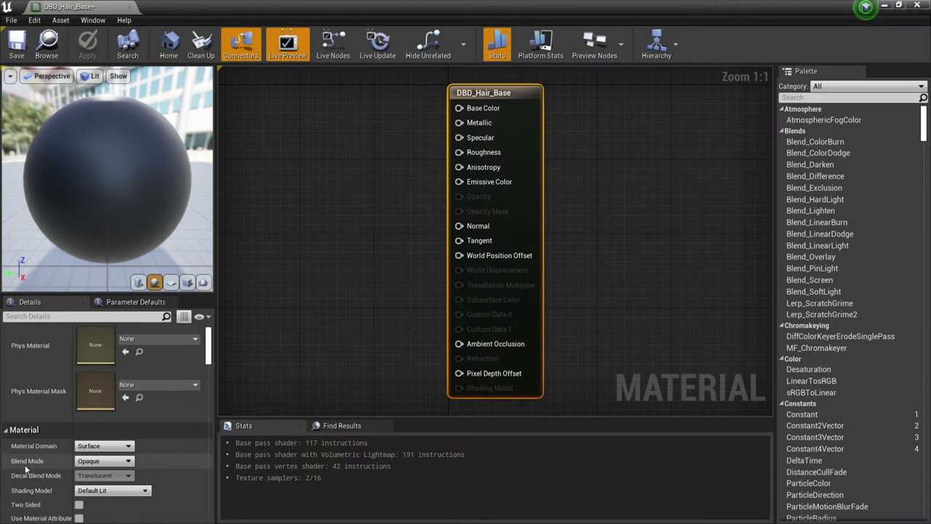
{"action": "left_click", "coordinate": [112, 461]}
{"action": "left_click", "coordinate": [98, 478]}
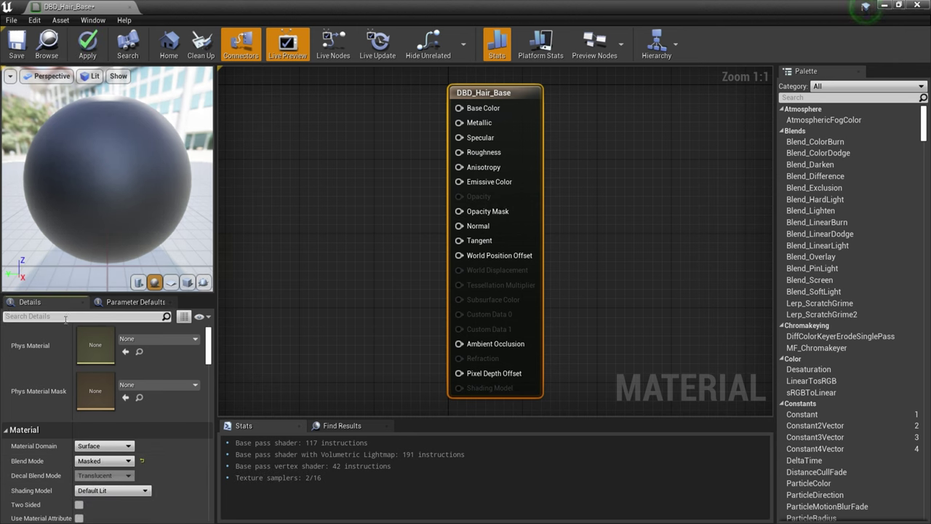
{"action": "scroll", "coordinate": [44, 433], "scroll_direction": "down", "scroll_amount": 1}
{"action": "left_click", "coordinate": [79, 486]}
Enable Dither Opacity Mask on DBD_Hair_Base, apply the material changes and clear the details filter.
{"action": "left_click", "coordinate": [61, 317]}
{"action": "type", "text": "Dither"}
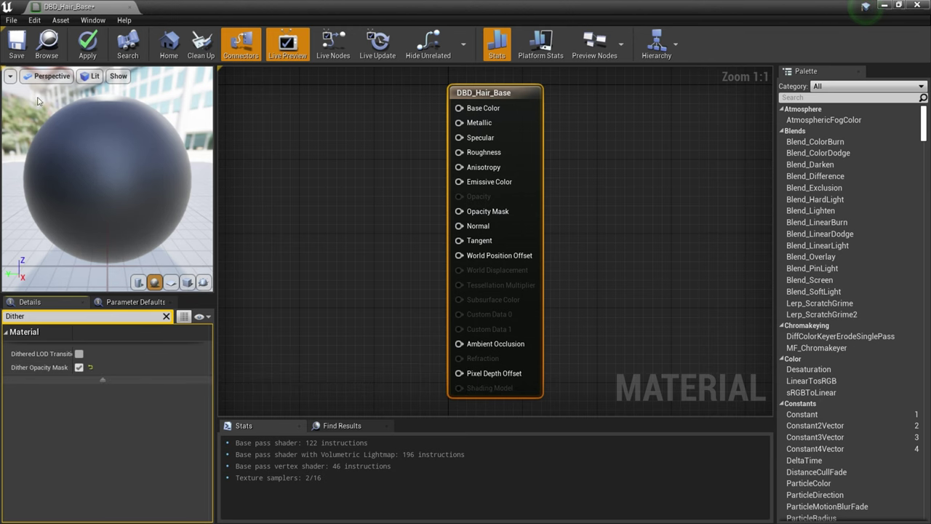
{"action": "left_click", "coordinate": [87, 46]}
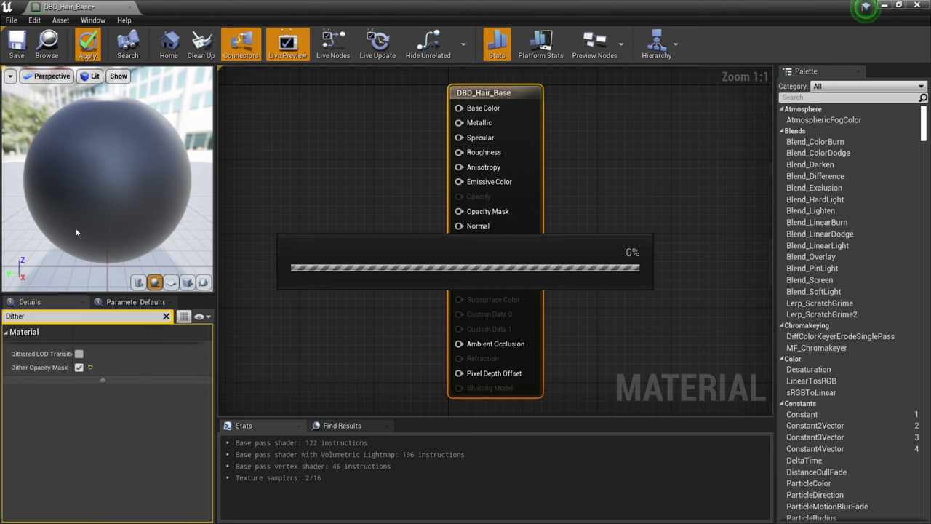
{"action": "left_click", "coordinate": [165, 317]}
Add a TextureSampleParameter2D node named _BC to the graph, well away from the material output node.
{"action": "scroll", "coordinate": [401, 255], "scroll_direction": "down", "scroll_amount": 2}
{"action": "left_click", "coordinate": [401, 254]}
{"action": "right_click_drag", "start_coordinate": [372, 266], "coordinate": [462, 265]}
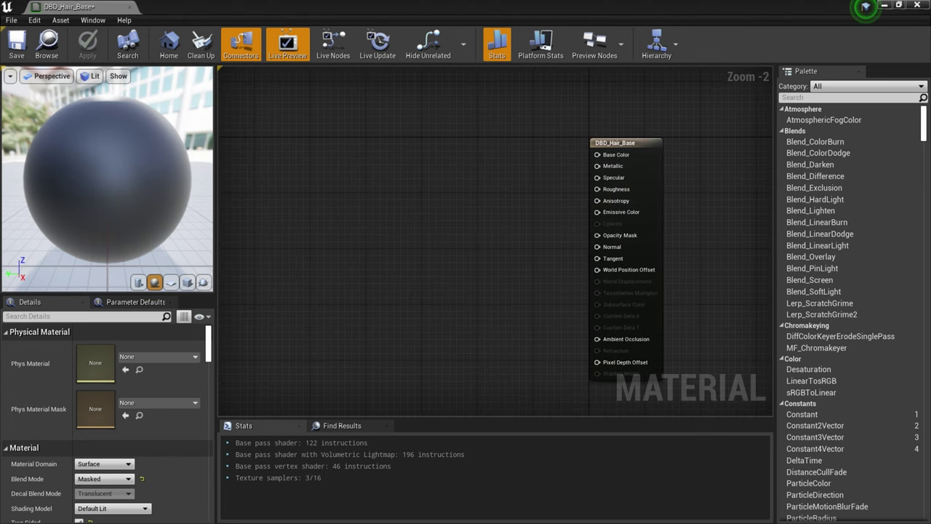
{"action": "right_click", "coordinate": [328, 152]}
{"action": "type", "text": "TextureSampl"}
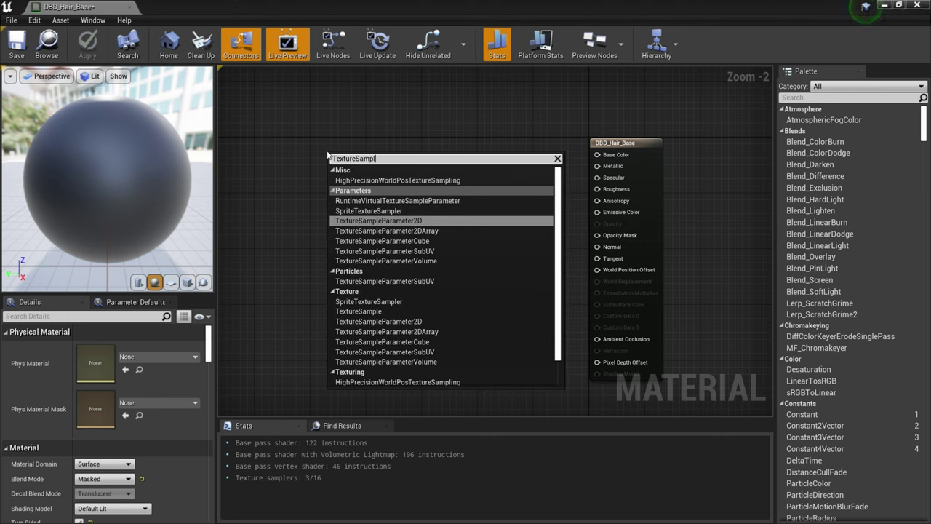
{"action": "key", "text": "Return"}
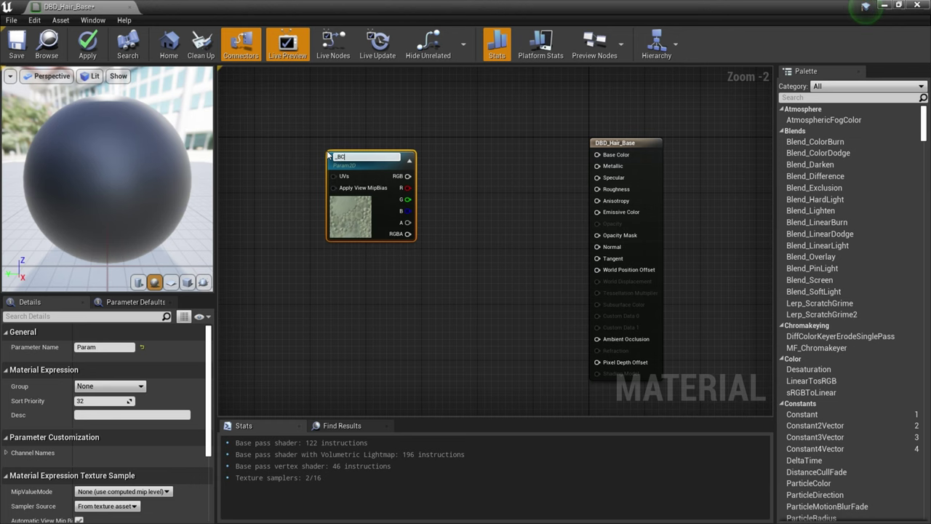
{"action": "left_click_drag", "start_coordinate": [371, 216], "coordinate": [320, 174]}
{"action": "right_click_drag", "start_coordinate": [331, 223], "coordinate": [378, 211]}
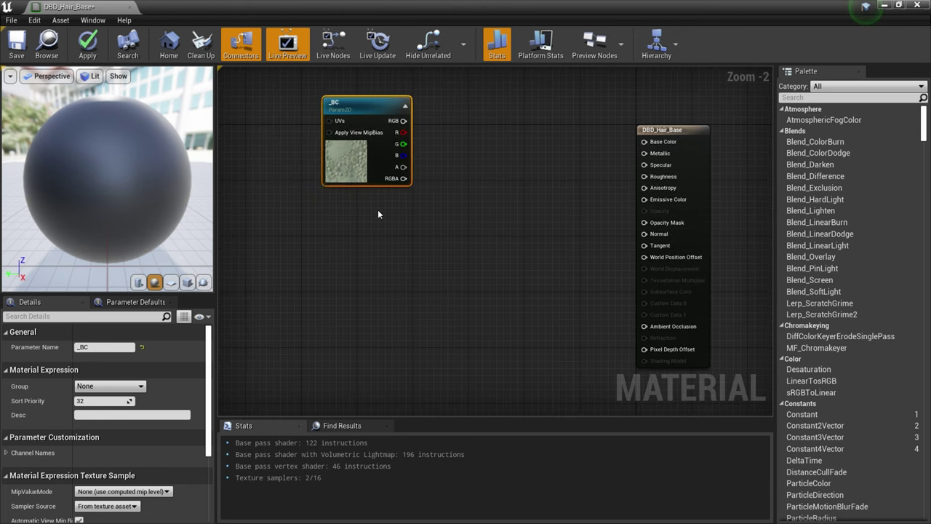
Duplicate the _BC texture parameter into two more nodes below it, named _M and _N.
{"action": "key", "text": "ctrl+v"}
{"action": "left_click_drag", "start_coordinate": [349, 317], "coordinate": [323, 296]}
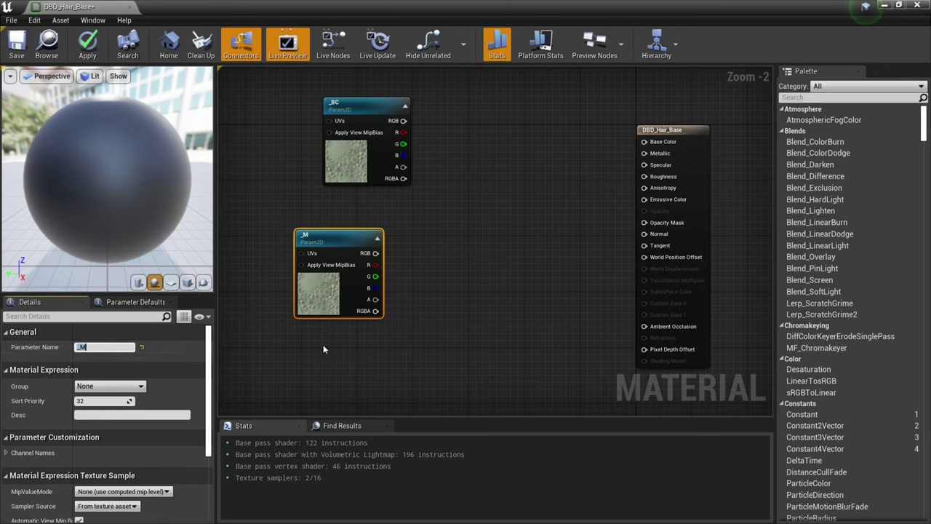
{"action": "key", "text": "Return"}
{"action": "key", "text": "ctrl+w"}
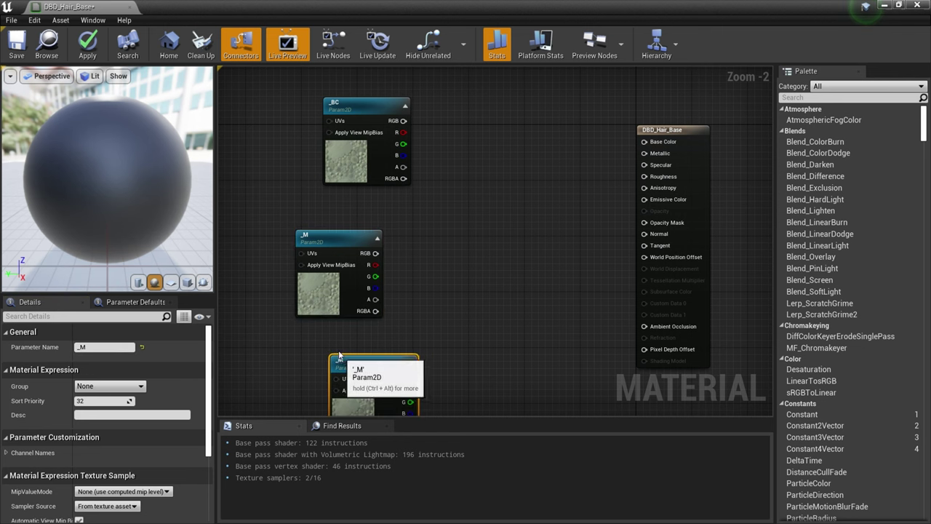
{"action": "left_click_drag", "start_coordinate": [340, 358], "coordinate": [313, 331]}
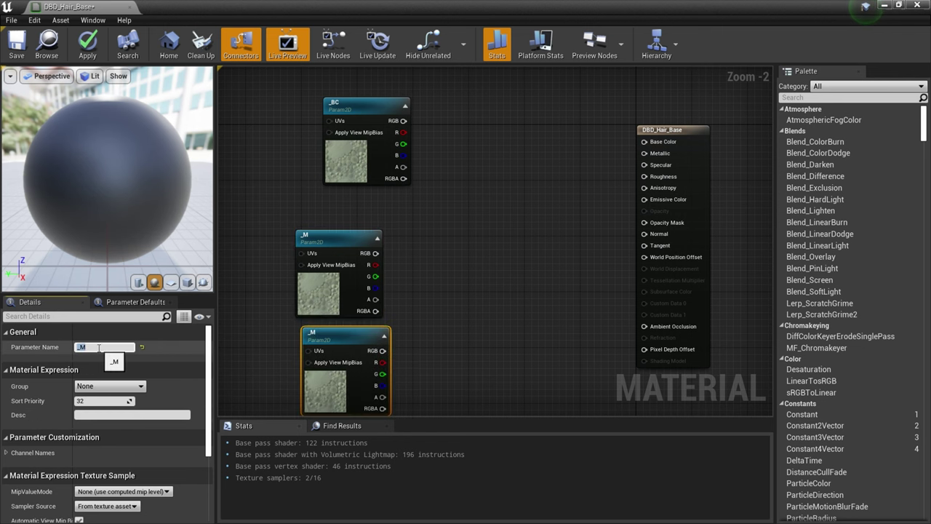
{"action": "right_click_drag", "start_coordinate": [452, 326], "coordinate": [413, 258]}
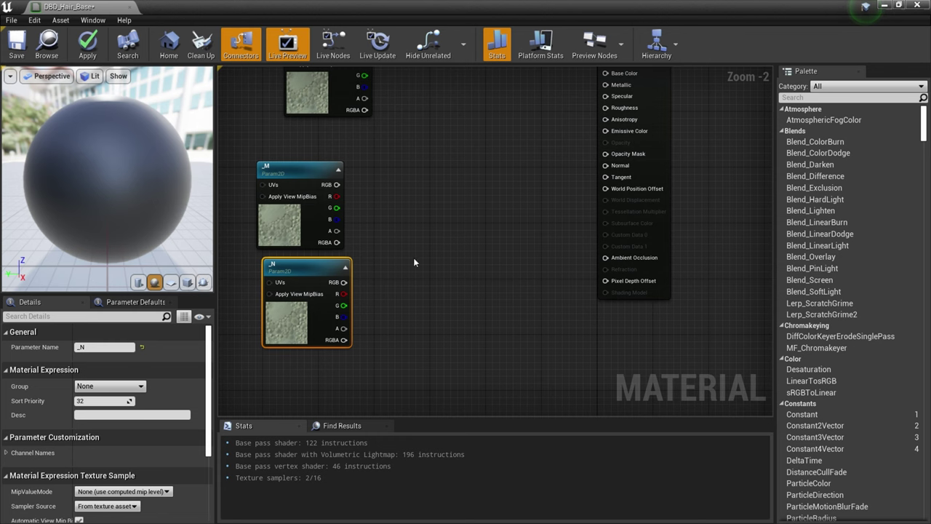
Connect the RGB output of _N to Normal and the RGB output of _M to Opacity Mask, stacking the two nodes.
{"action": "left_click_drag", "start_coordinate": [292, 319], "coordinate": [418, 343]}
{"action": "left_click_drag", "start_coordinate": [470, 310], "coordinate": [605, 231]}
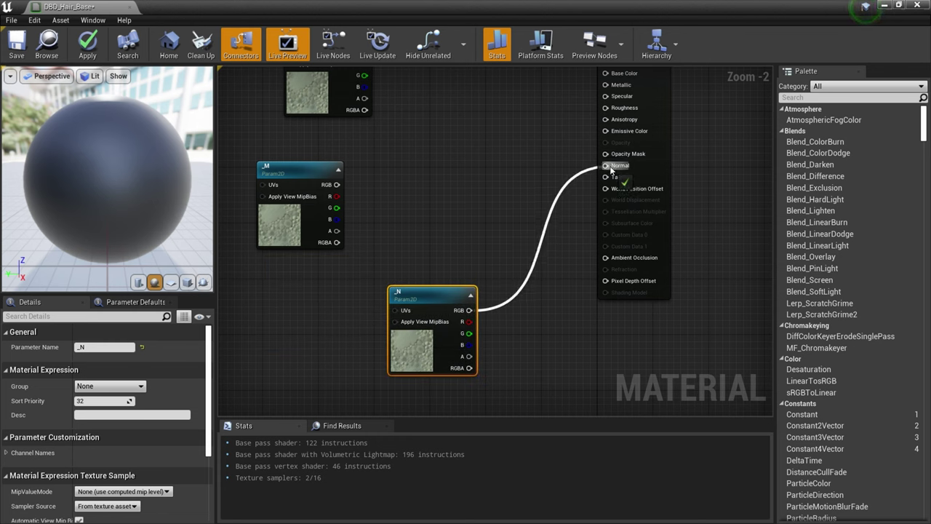
{"action": "left_click_drag", "start_coordinate": [610, 170], "coordinate": [608, 166]}
{"action": "left_click_drag", "start_coordinate": [298, 225], "coordinate": [429, 259]}
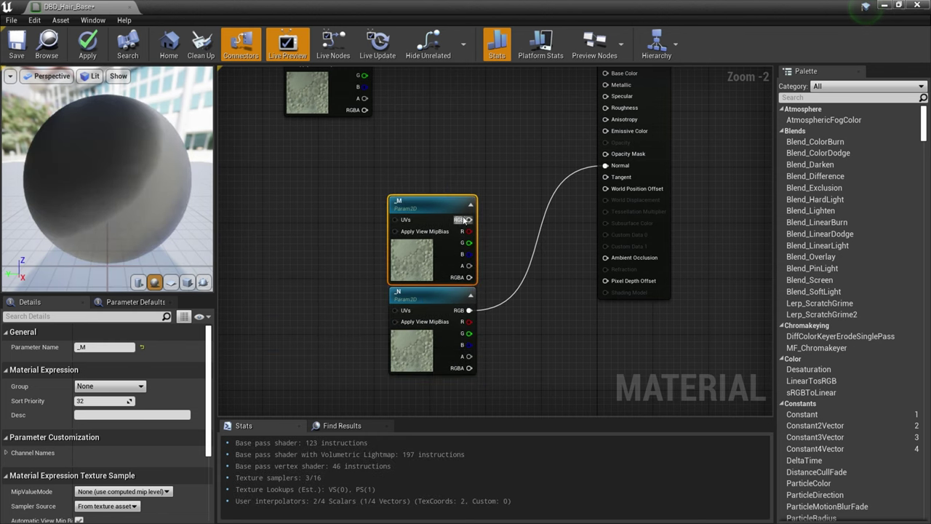
{"action": "left_click_drag", "start_coordinate": [468, 219], "coordinate": [616, 156]}
Show engine content in the texture picker and set the default texture of _N to FlatNormal.
{"action": "right_click_drag", "start_coordinate": [563, 256], "coordinate": [570, 233]}
{"action": "left_click", "coordinate": [403, 338]}
{"action": "scroll", "coordinate": [162, 473], "scroll_direction": "down", "scroll_amount": 3}
{"action": "scroll", "coordinate": [162, 472], "scroll_direction": "down", "scroll_amount": 2}
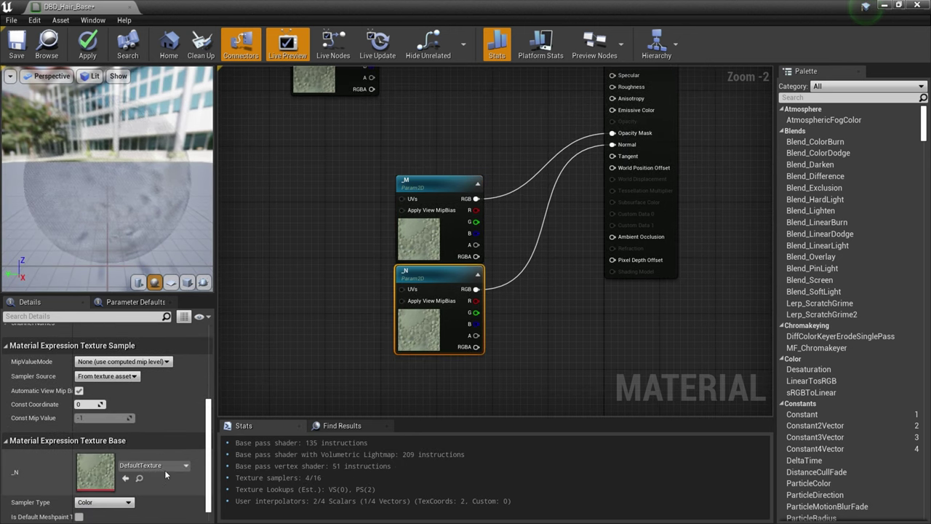
{"action": "left_click", "coordinate": [160, 465]}
{"action": "left_click", "coordinate": [259, 451]}
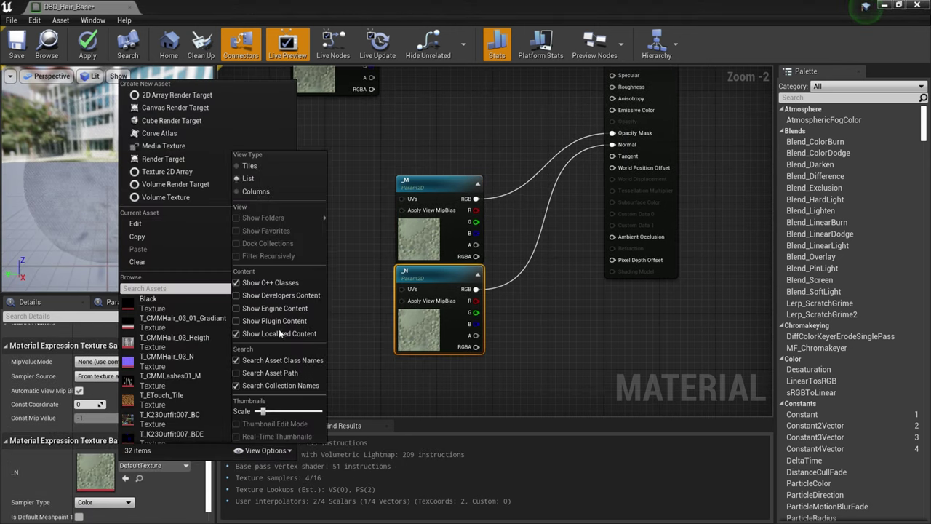
{"action": "left_click", "coordinate": [267, 305]}
{"action": "type", "text": "FlatNormal"}
{"action": "left_click", "coordinate": [156, 300]}
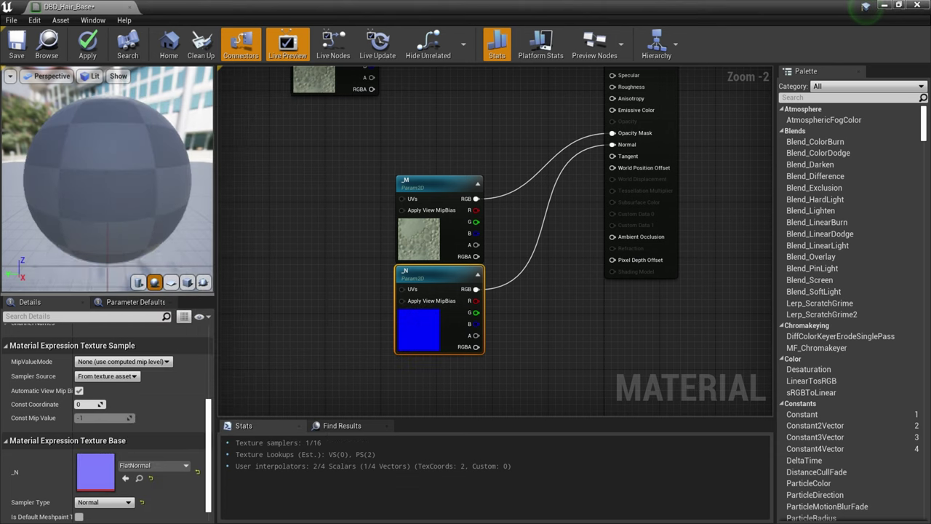
Switch the material preview to a cube and set the default texture of _M to WhiteSquareTexture.
{"action": "left_click", "coordinate": [187, 282]}
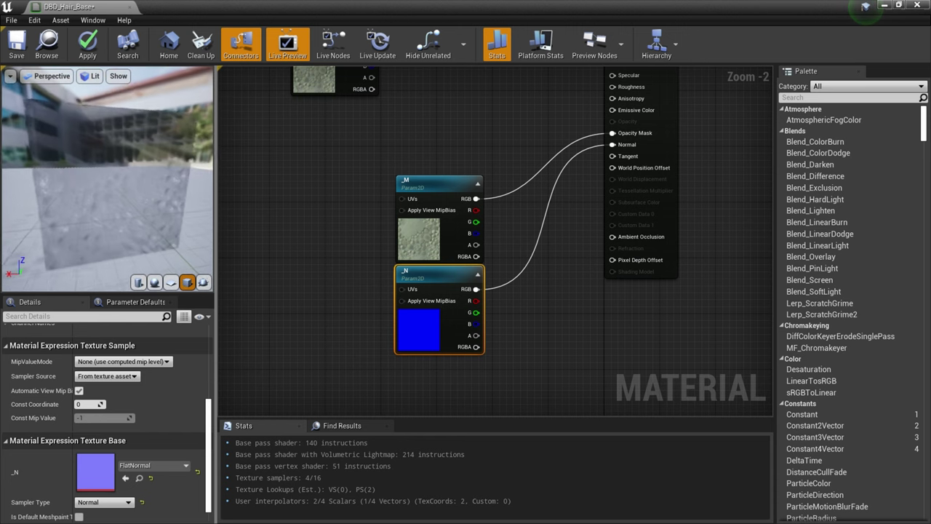
{"action": "left_click", "coordinate": [421, 232]}
{"action": "left_click", "coordinate": [163, 465]}
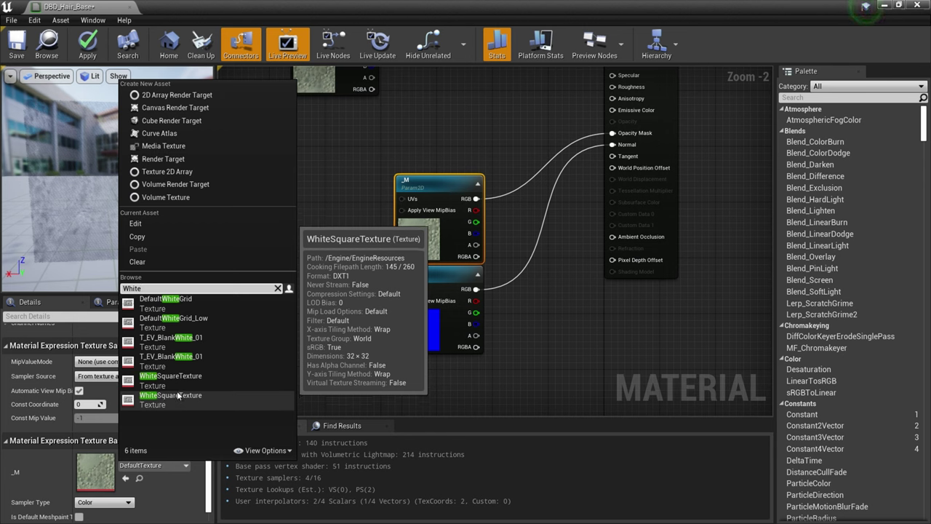
{"action": "left_click", "coordinate": [177, 395]}
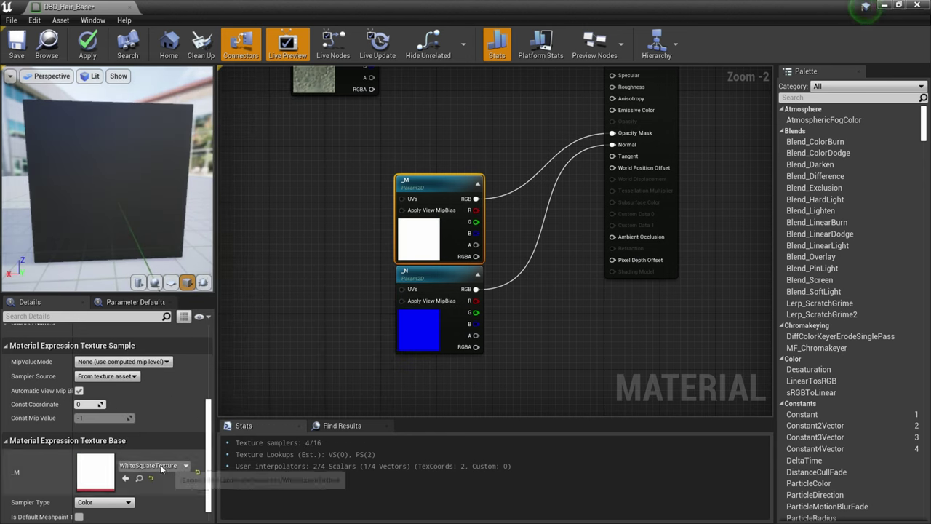
{"action": "left_click", "coordinate": [161, 466]}
{"action": "left_click", "coordinate": [212, 409]}
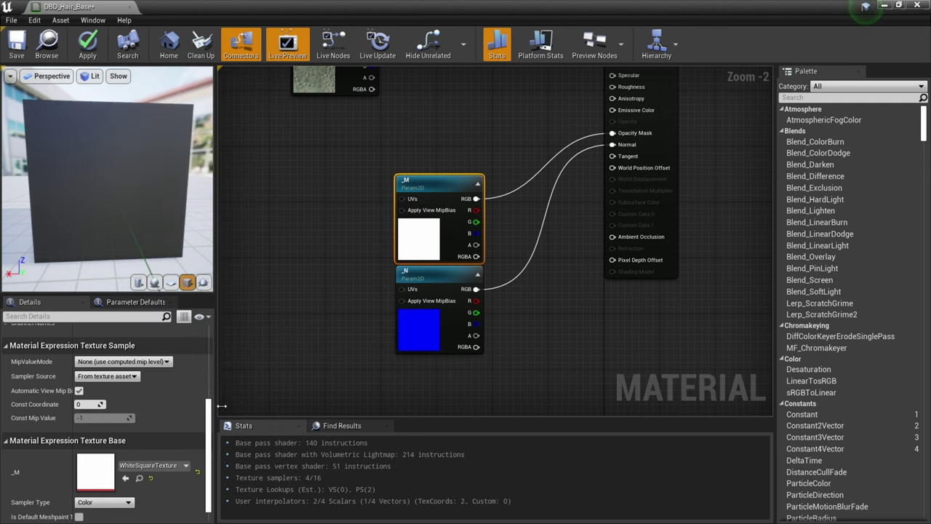
{"action": "left_click_drag", "start_coordinate": [107, 224], "coordinate": [210, 229]}
Add a LinearInterpolate node, connect its output to Base Color and feed the RGB output of _BC into its B input.
{"action": "right_click_drag", "start_coordinate": [233, 224], "coordinate": [242, 299]}
{"action": "left_click_drag", "start_coordinate": [379, 106], "coordinate": [478, 133]}
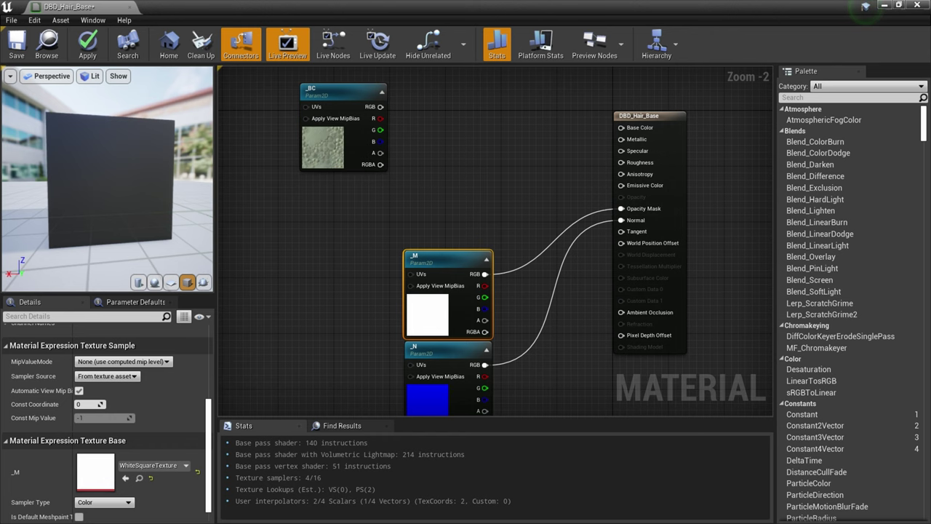
{"action": "type", "text": "Lerp"}
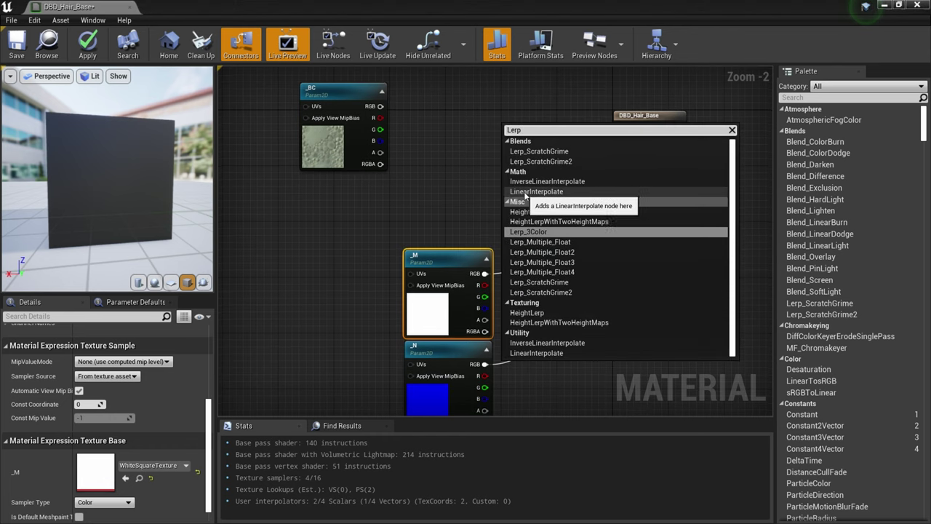
{"action": "left_click", "coordinate": [536, 192]}
{"action": "left_click_drag", "start_coordinate": [550, 140], "coordinate": [622, 131]}
{"action": "right_click_drag", "start_coordinate": [583, 192], "coordinate": [600, 212]}
{"action": "left_click_drag", "start_coordinate": [396, 126], "coordinate": [529, 169]}
Add a Constant node with a value of 0.5 near the Lerp node.
{"action": "right_click", "coordinate": [471, 199]}
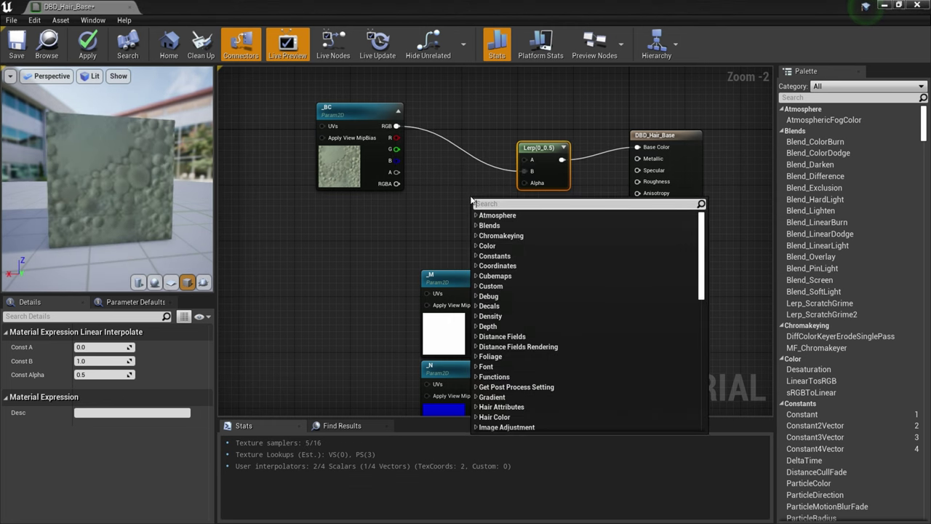
{"action": "type", "text": "const"}
{"action": "key", "text": "Return"}
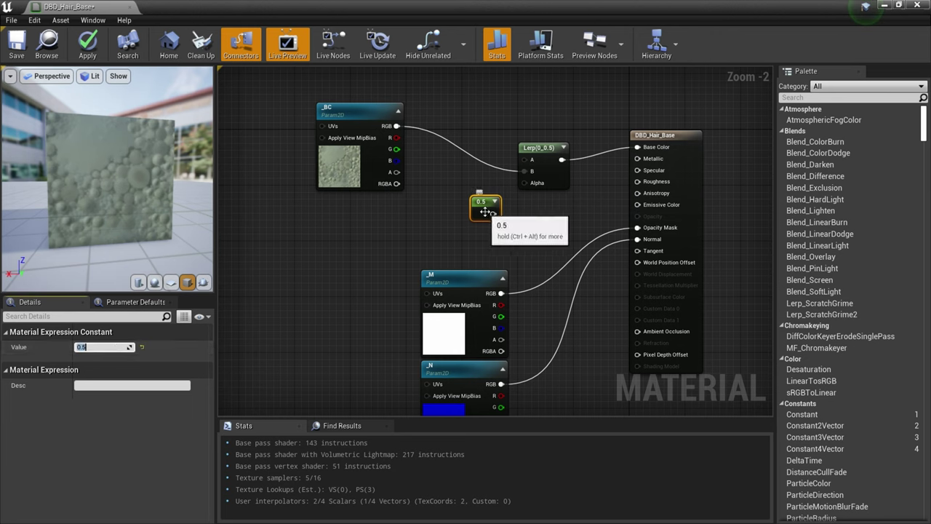
Convert the 0.5 constant to a parameter named DiffuseMix and connect it to the Lerp node's Alpha input.
{"action": "right_click", "coordinate": [485, 212]}
{"action": "left_click", "coordinate": [500, 264]}
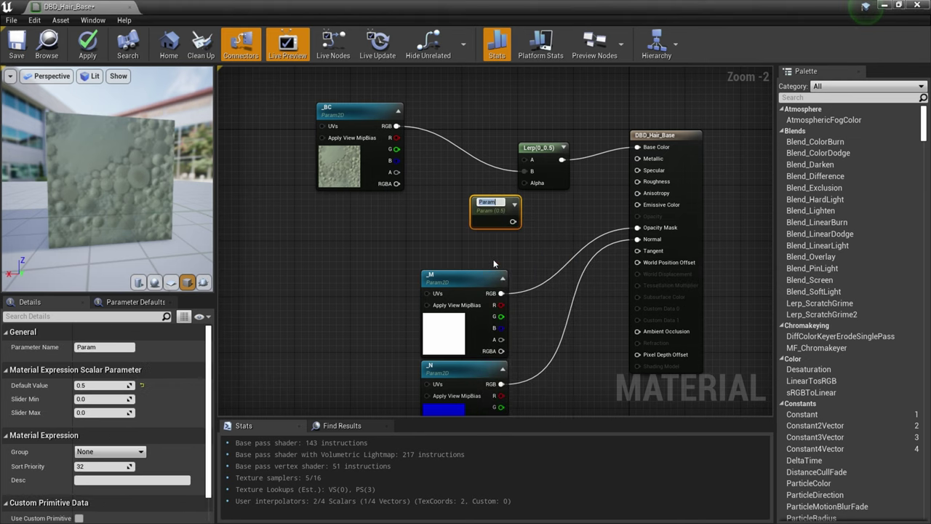
{"action": "type", "text": "DiffuseMix"}
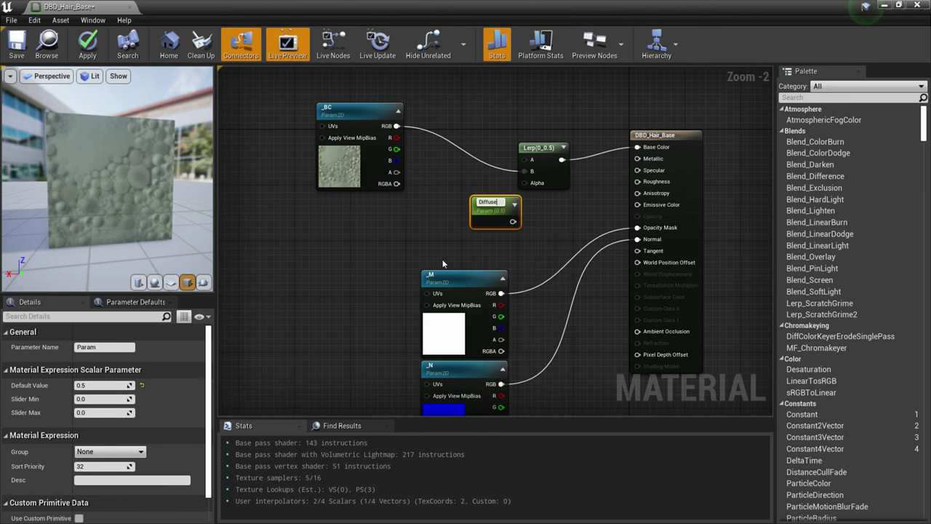
{"action": "key", "text": "Return"}
{"action": "left_click_drag", "start_coordinate": [490, 202], "coordinate": [528, 184]}
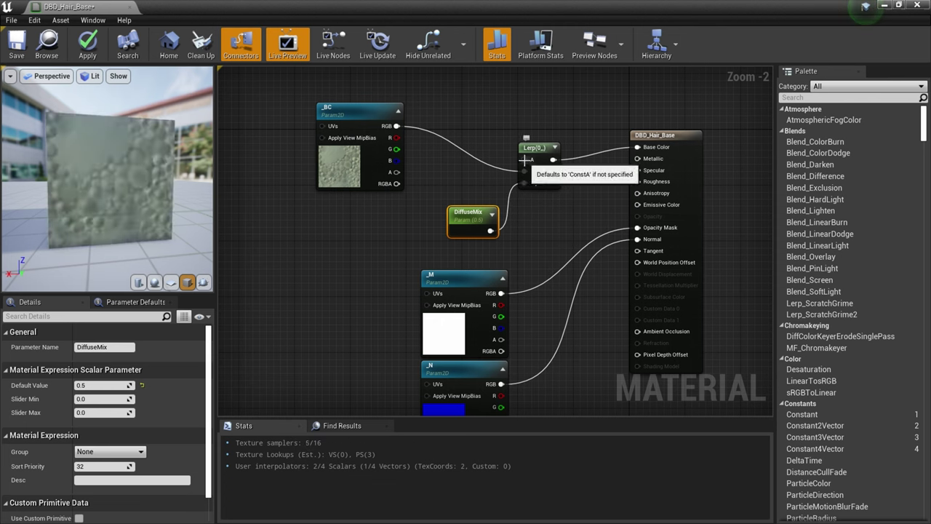
Create an Add node between _BC and the Lerp, feeding _BC's RGB into its A input and its output into the Lerp's A.
{"action": "right_click", "coordinate": [386, 231]}
{"action": "type", "text": "add"}
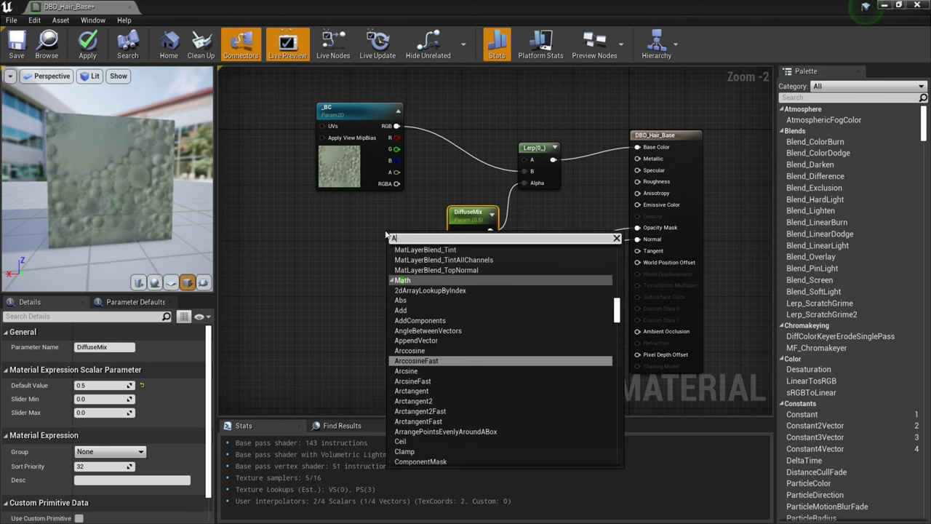
{"action": "key", "text": "Return"}
{"action": "left_click_drag", "start_coordinate": [404, 251], "coordinate": [439, 214]}
{"action": "left_click_drag", "start_coordinate": [530, 167], "coordinate": [531, 160]}
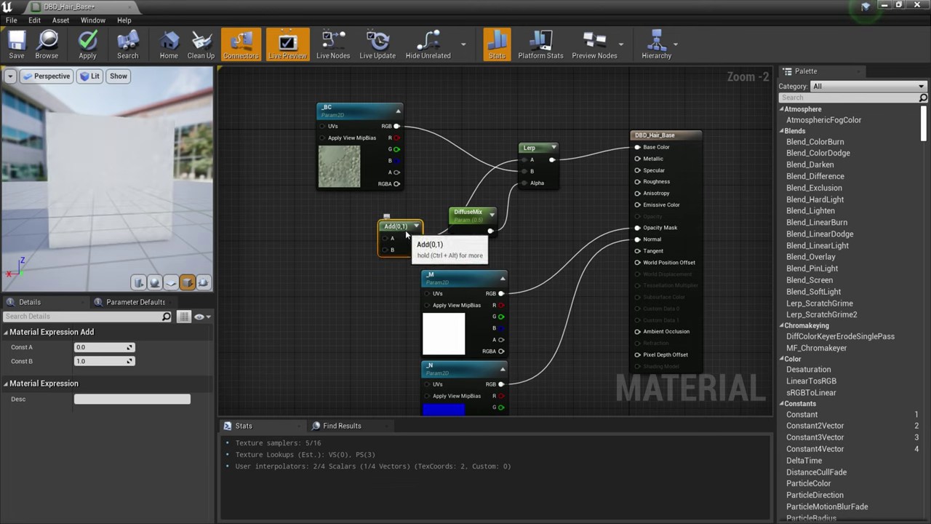
{"action": "left_click_drag", "start_coordinate": [405, 229], "coordinate": [454, 167]}
{"action": "left_click_drag", "start_coordinate": [396, 126], "coordinate": [473, 116]}
Add a VectorParameter node named Root Color in the empty graph area below _BC.
{"action": "right_click_drag", "start_coordinate": [246, 242], "coordinate": [321, 232]}
{"action": "type", "text": "Vector"}
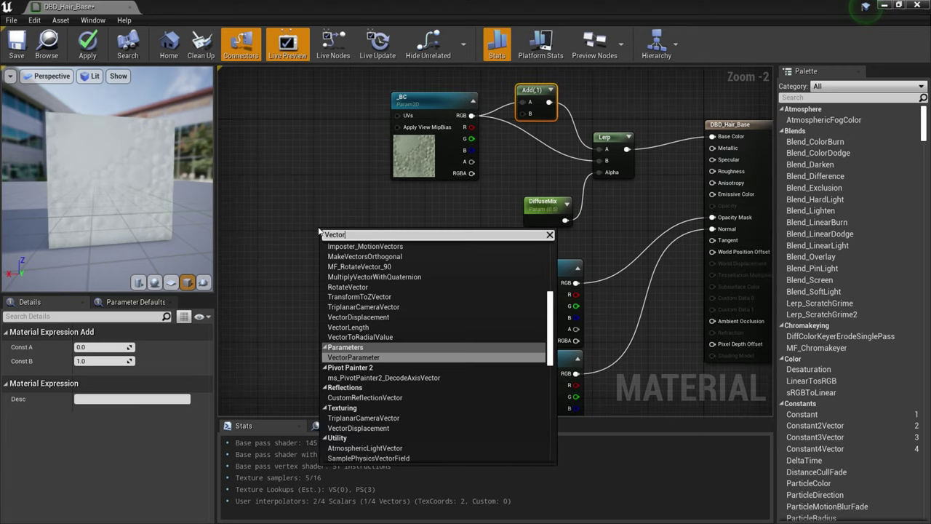
{"action": "key", "text": "Return"}
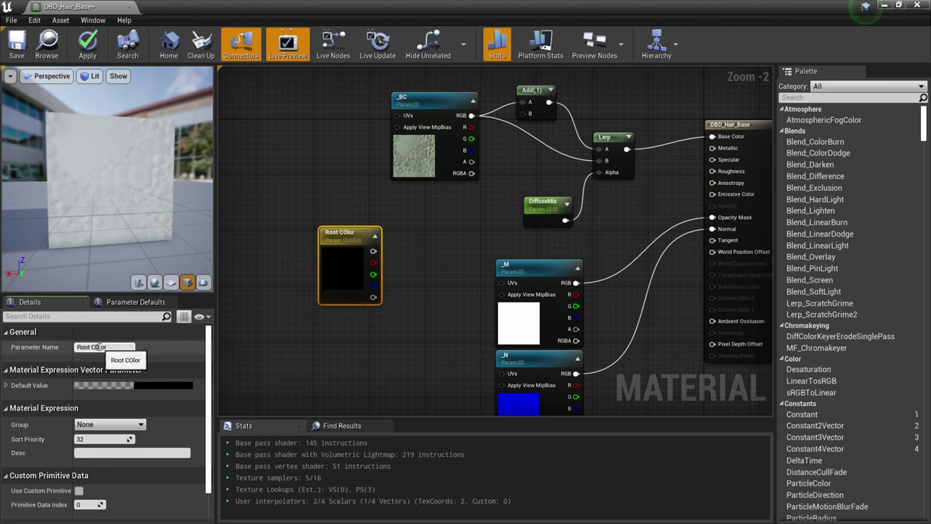
Duplicate the Root Color parameter, place the copy beneath it and rename the copy Tip Color.
{"action": "left_click_drag", "start_coordinate": [349, 291], "coordinate": [325, 249]}
{"action": "key", "text": "ctrl+d"}
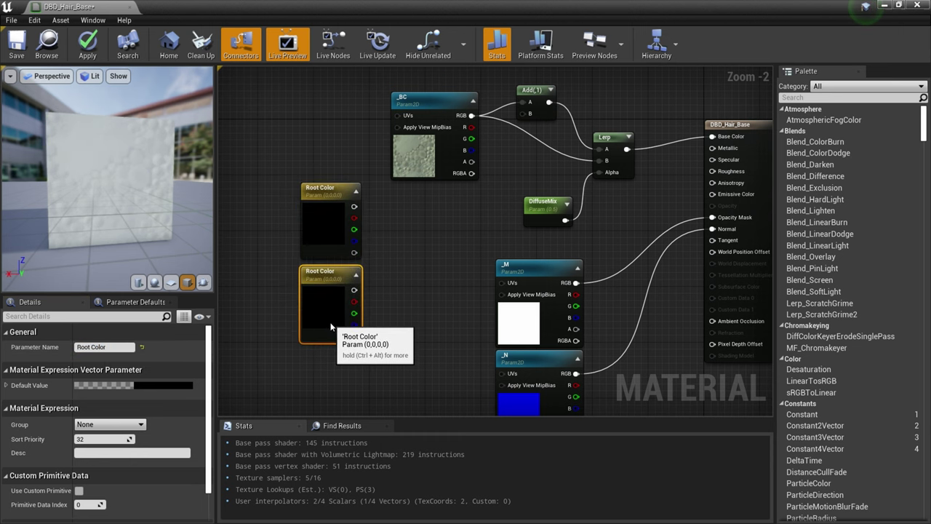
{"action": "left_click", "coordinate": [115, 347]}
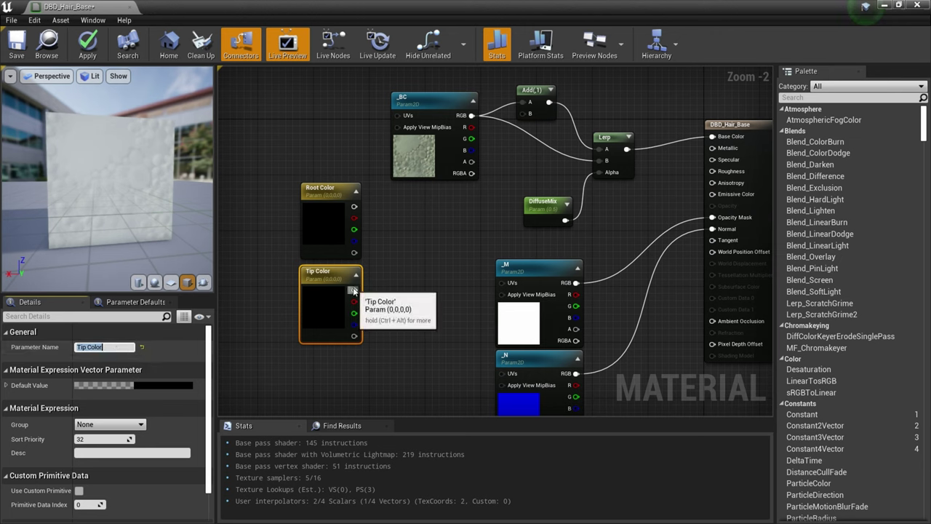
Add a LinearInterpolate node beside the color parameters, connecting Root Color to input A and Tip Color to input B.
{"action": "right_click", "coordinate": [374, 232]}
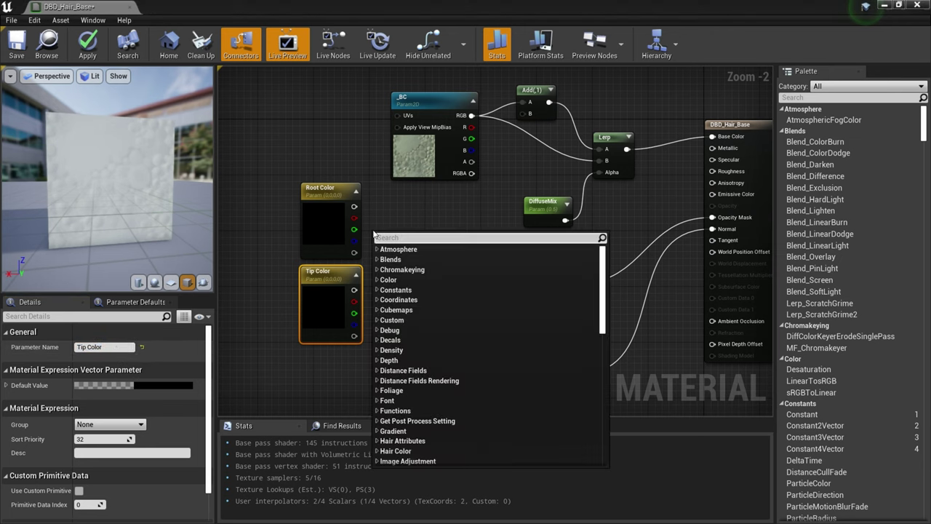
{"action": "type", "text": "Lerp"}
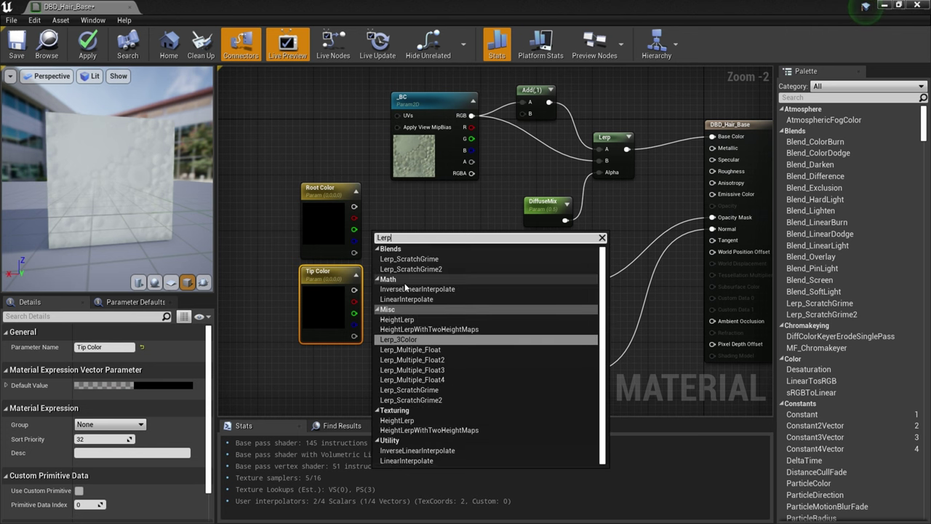
{"action": "left_click", "coordinate": [403, 300]}
{"action": "left_click_drag", "start_coordinate": [393, 237], "coordinate": [419, 209]}
{"action": "left_click_drag", "start_coordinate": [355, 207], "coordinate": [405, 221]}
{"action": "left_click_drag", "start_coordinate": [354, 290], "coordinate": [404, 244]}
{"action": "right_click_drag", "start_coordinate": [419, 321], "coordinate": [435, 318]}
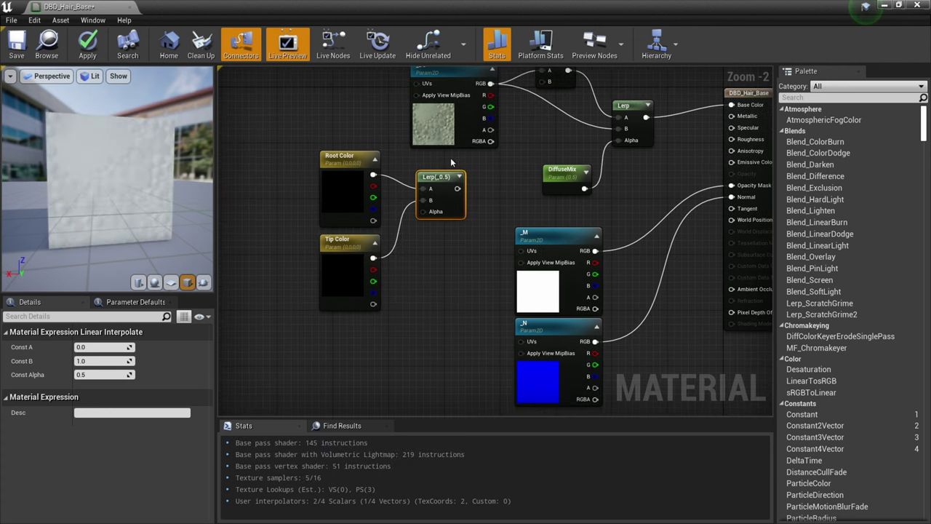
Duplicate the _BC texture parameter below Tip Color and rename the copy RootTip Mask.
{"action": "left_click", "coordinate": [455, 119]}
{"action": "key", "text": "ctrl+c"}
{"action": "key", "text": "ctrl+v"}
{"action": "left_click_drag", "start_coordinate": [333, 371], "coordinate": [313, 331]}
{"action": "left_click", "coordinate": [109, 347]}
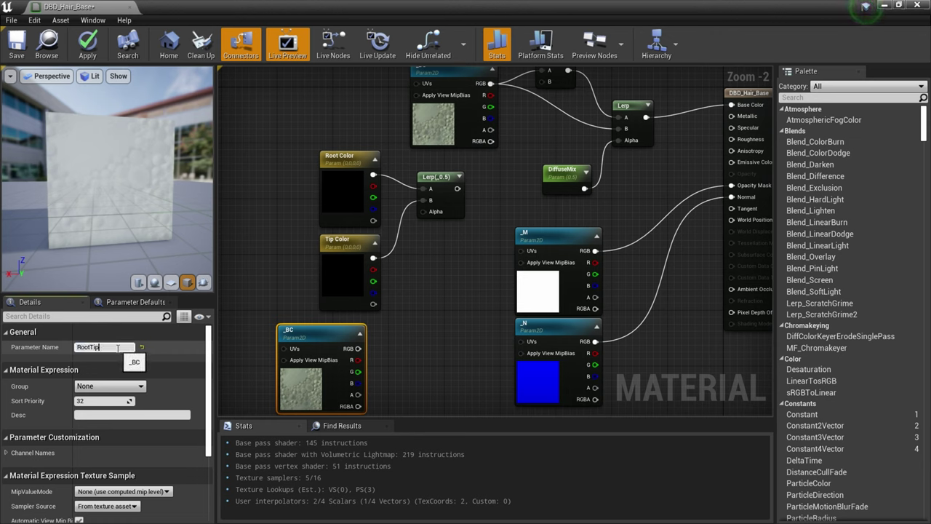
{"action": "type", "text": "RootTip Mask"}
{"action": "key", "text": "Return"}
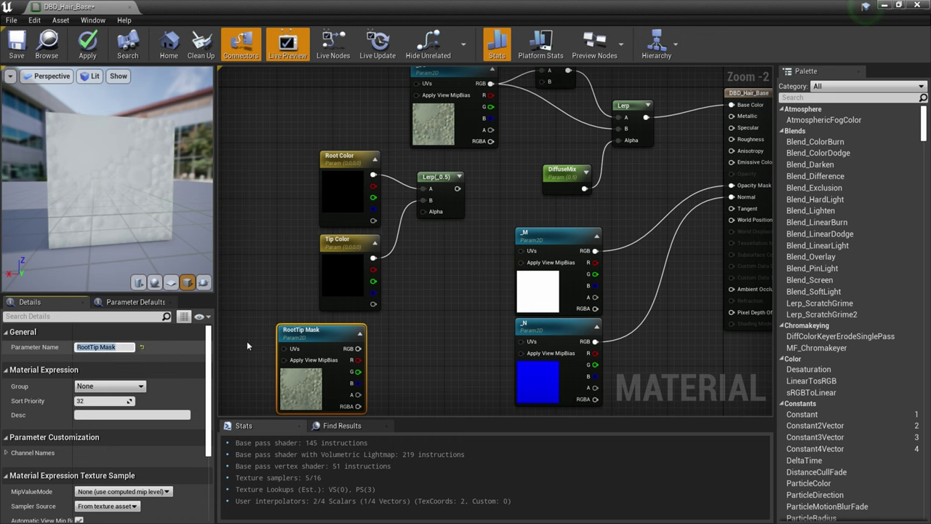
Connect the RootTip Mask RGB output to the color Lerp's Alpha and that Lerp's output to the Add node's B input.
{"action": "left_click_drag", "start_coordinate": [358, 348], "coordinate": [424, 212]}
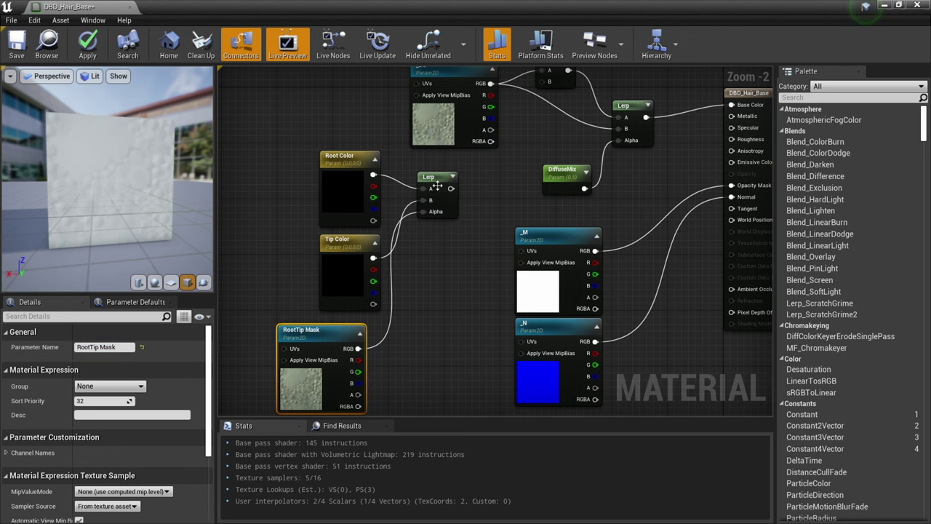
{"action": "right_click_drag", "start_coordinate": [466, 221], "coordinate": [417, 269]}
{"action": "left_click_drag", "start_coordinate": [402, 237], "coordinate": [497, 130]}
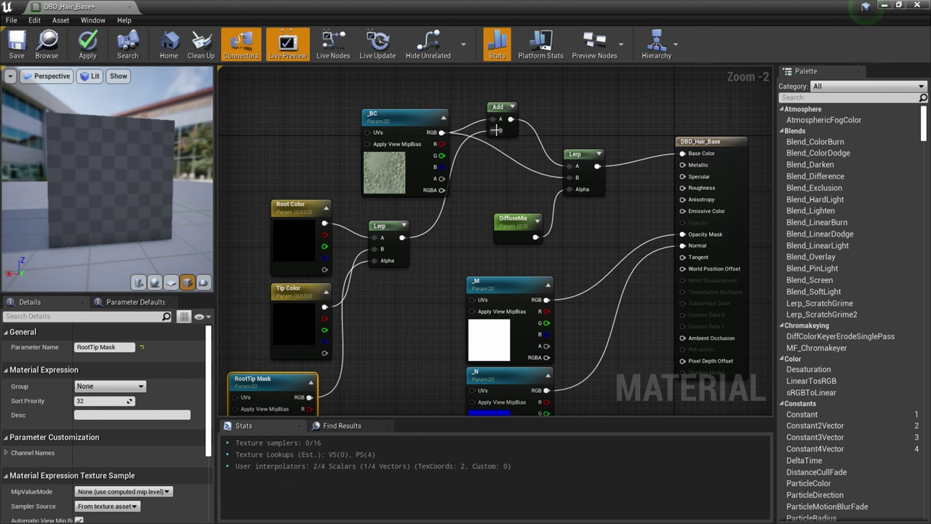
{"action": "right_click_drag", "start_coordinate": [449, 259], "coordinate": [453, 245]}
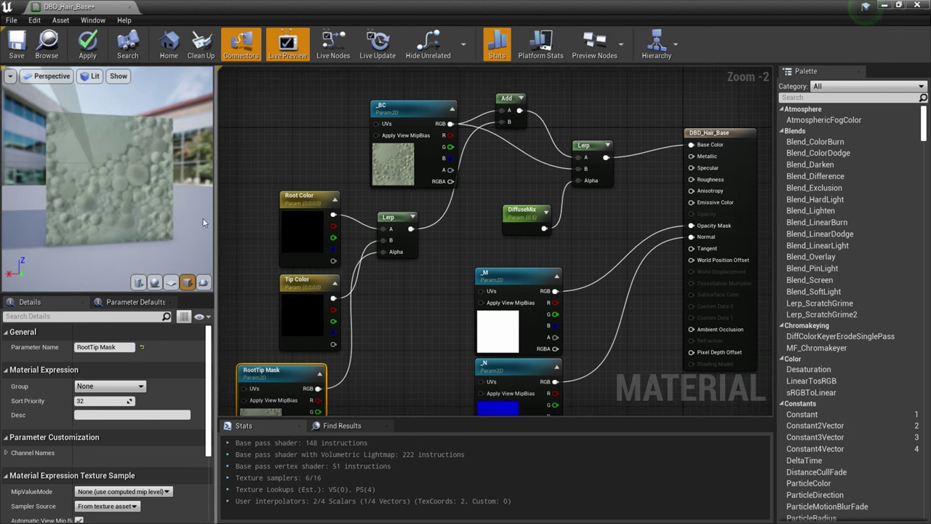
Move the _BC node clear of the others and assign it the T_QMHair00_BC texture, with engine content hidden from the asset list.
{"action": "left_click", "coordinate": [396, 166]}
{"action": "left_click_drag", "start_coordinate": [397, 166], "coordinate": [360, 131]}
{"action": "scroll", "coordinate": [160, 408], "scroll_direction": "down", "scroll_amount": 5}
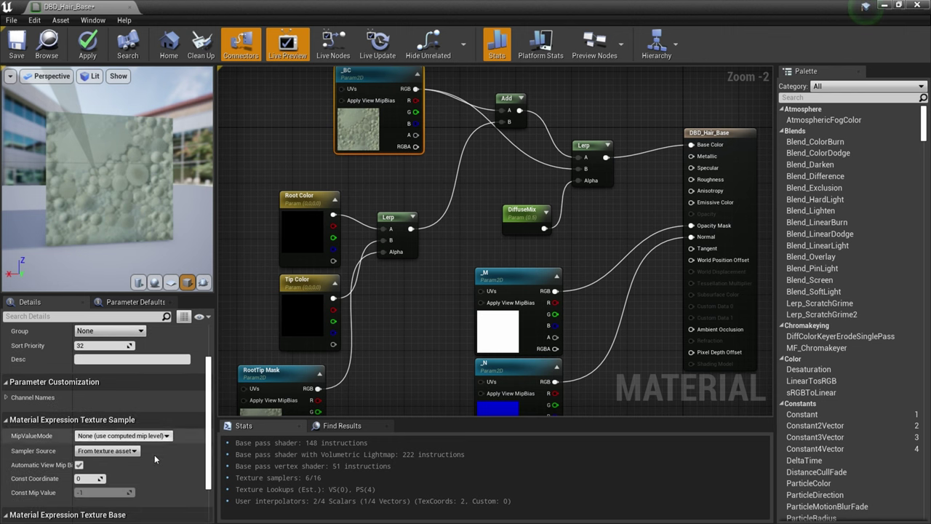
{"action": "left_click", "coordinate": [159, 457]}
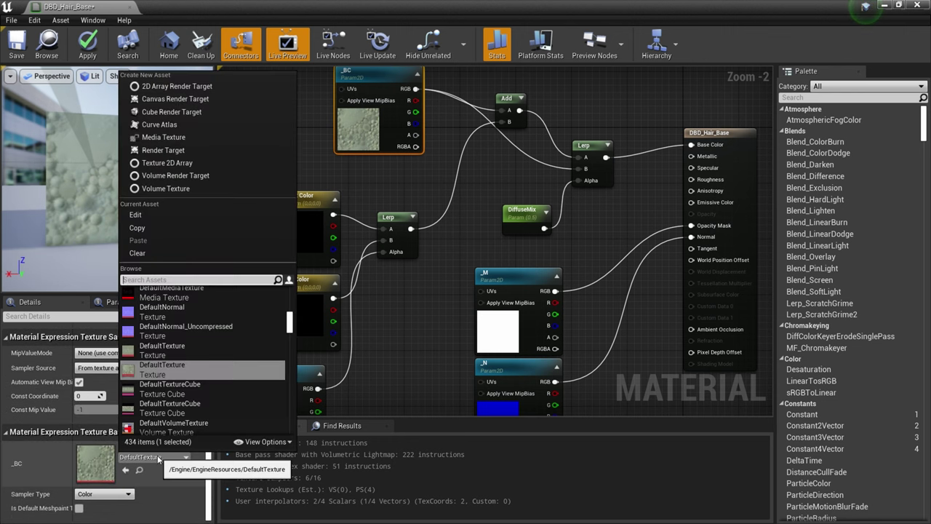
{"action": "left_click", "coordinate": [274, 443]}
{"action": "left_click", "coordinate": [255, 301]}
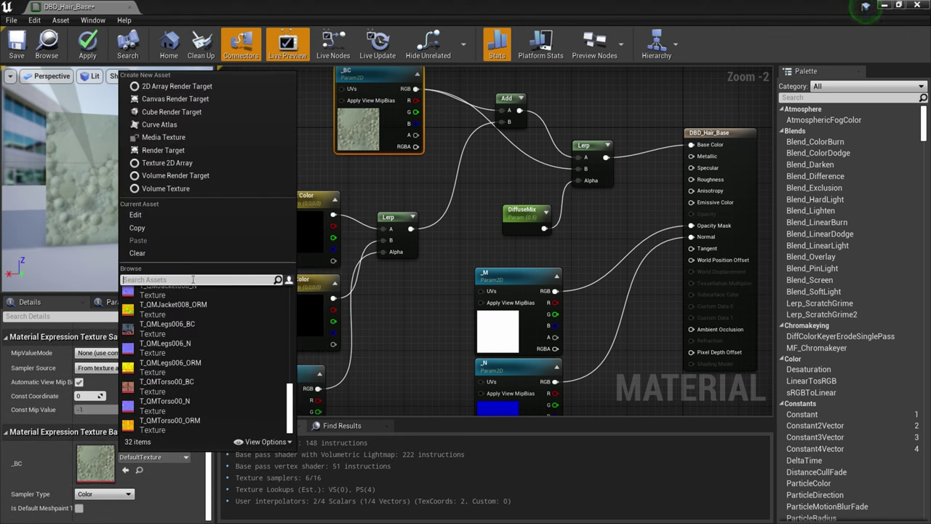
{"action": "type", "text": "Hair"}
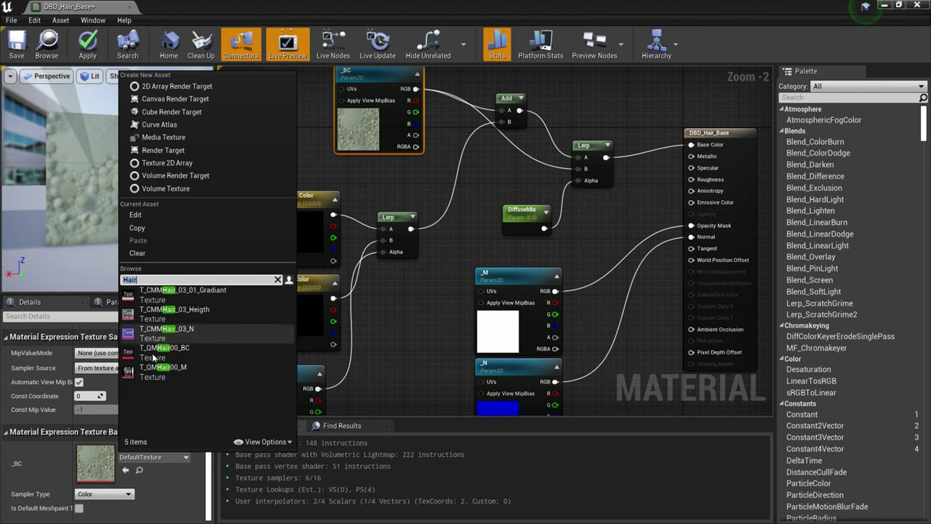
{"action": "left_click", "coordinate": [190, 329]}
{"action": "left_click_drag", "start_coordinate": [141, 217], "coordinate": [140, 241]}
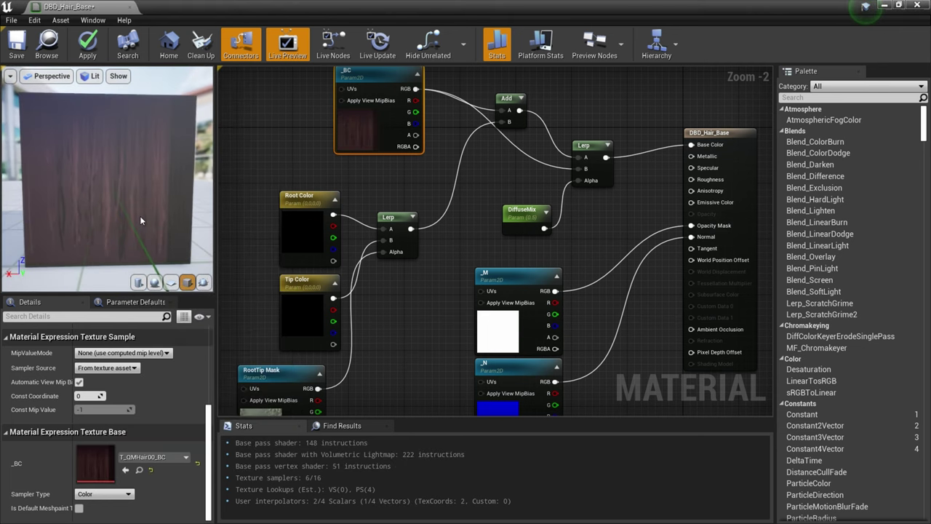
Reposition the DiffuseMix node slightly and restore its default value to 0.5.
{"action": "left_click", "coordinate": [545, 211]}
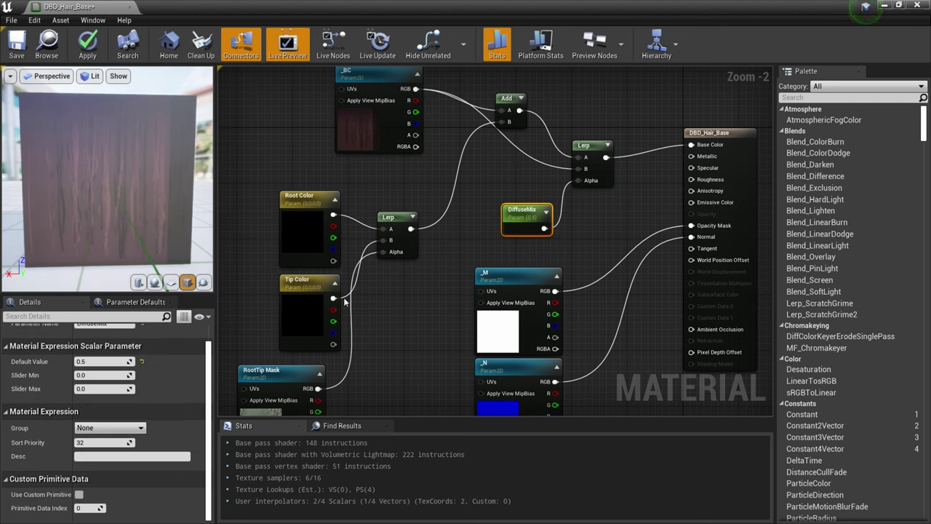
{"action": "left_click_drag", "start_coordinate": [518, 227], "coordinate": [503, 212]}
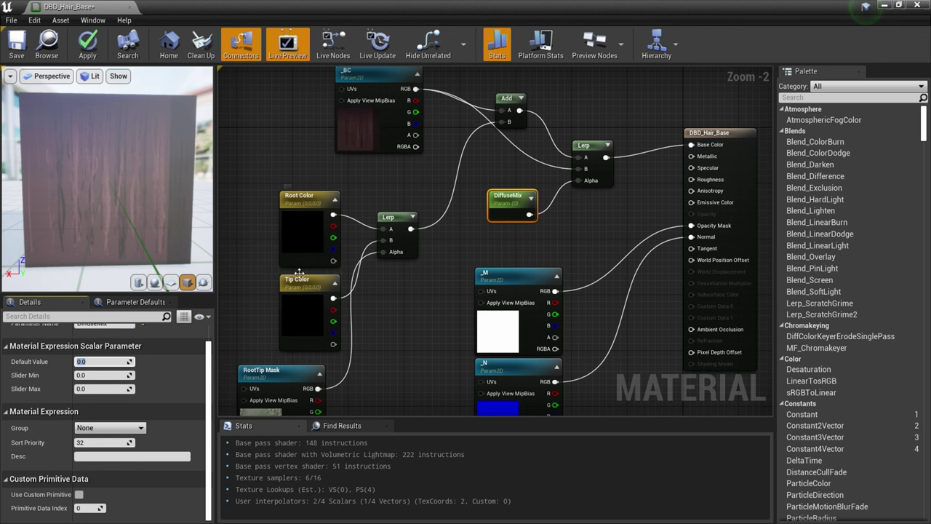
{"action": "type", "text": "0.5"}
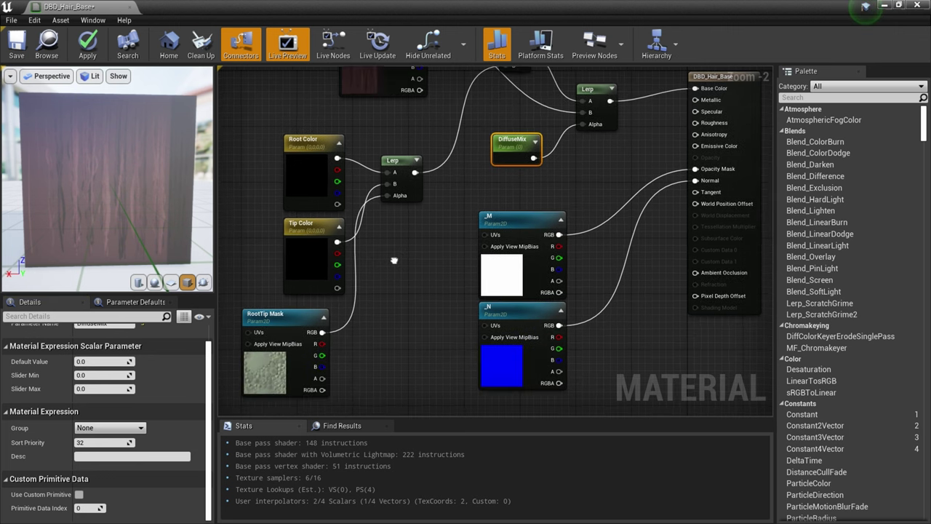
{"action": "left_click", "coordinate": [390, 318]}
{"action": "right_click_drag", "start_coordinate": [490, 247], "coordinate": [534, 179]}
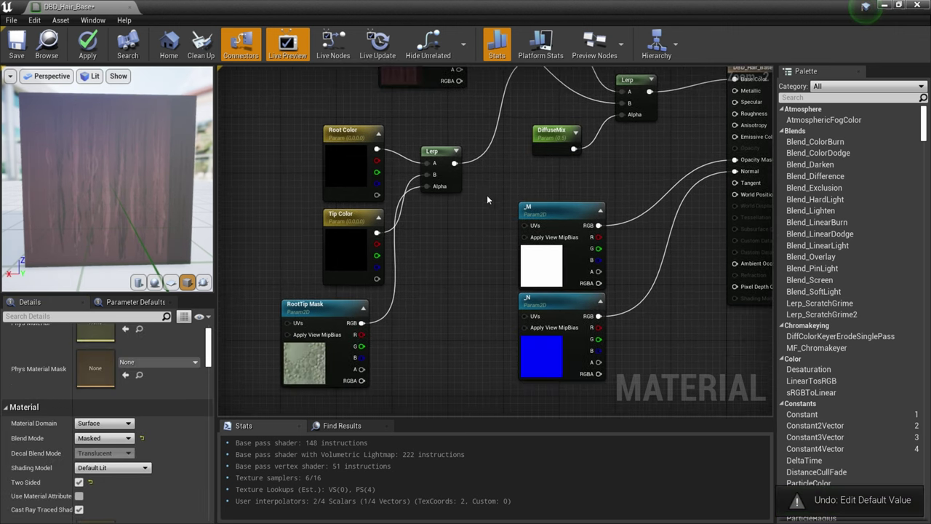
Assign the T_CMMHair_03_01_Gradiant texture to the RootTip Mask parameter and apply the material changes.
{"action": "left_click", "coordinate": [302, 357]}
{"action": "right_click_drag", "start_coordinate": [276, 387], "coordinate": [329, 345]}
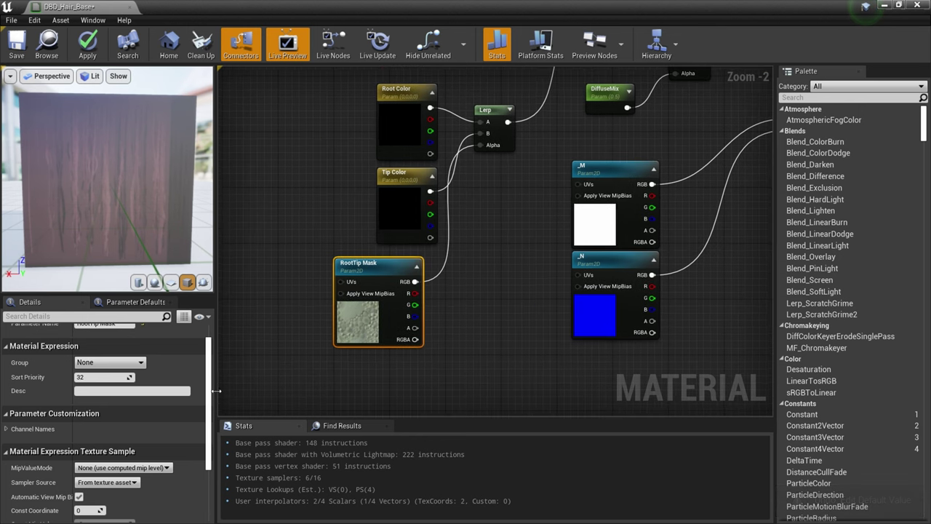
{"action": "scroll", "coordinate": [161, 470], "scroll_direction": "down", "scroll_amount": 4}
{"action": "left_click", "coordinate": [161, 457]}
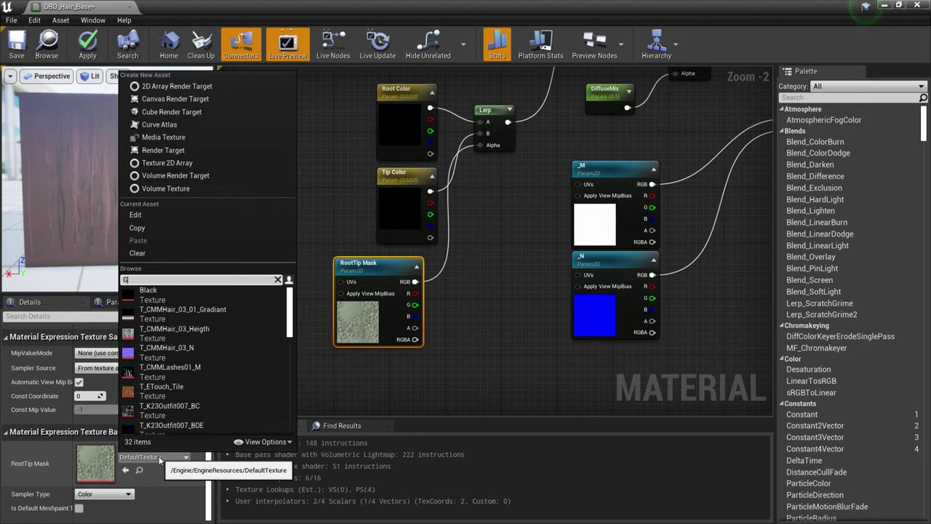
{"action": "type", "text": "Grad"}
{"action": "left_click", "coordinate": [191, 296]}
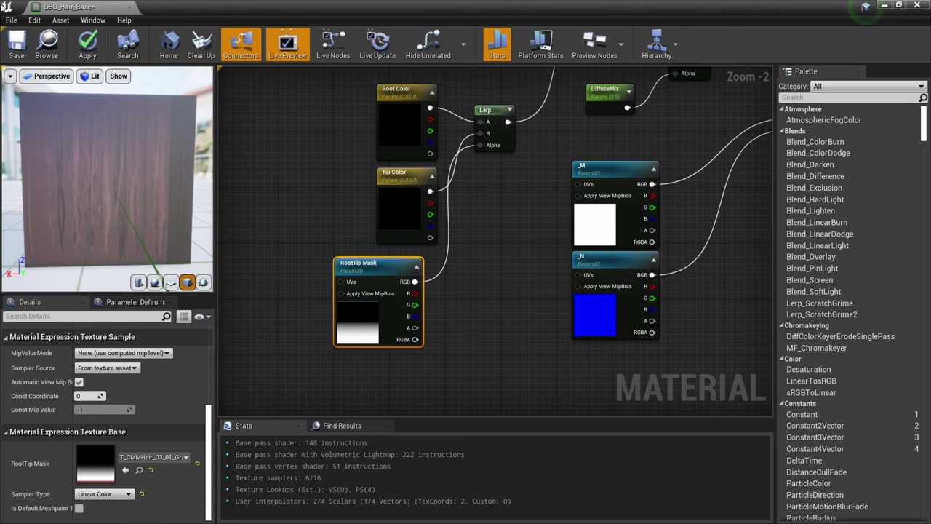
{"action": "left_click", "coordinate": [80, 47]}
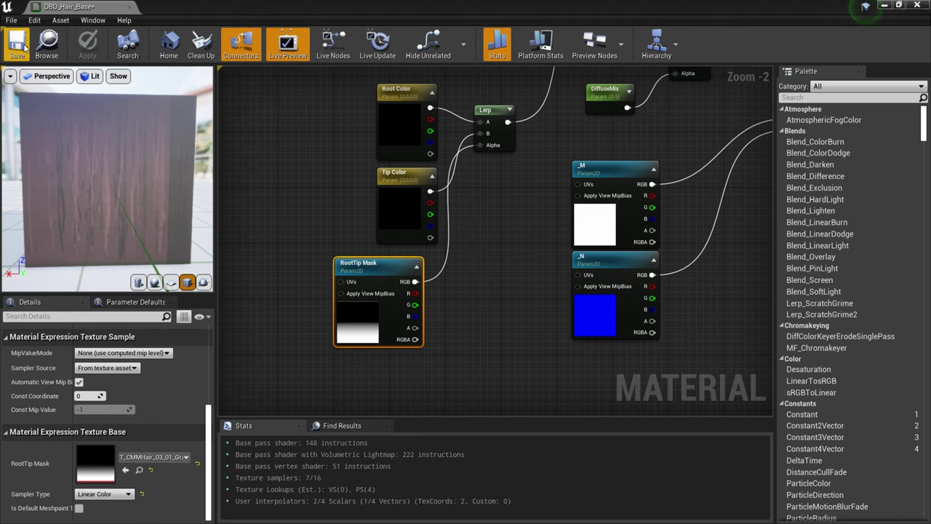
In the main editor's SteveTexture folder, select T_CMMHair_03_01_Gradiant, T_CMMHair_03_Heigth, T_CMMLashes01_M, T_QMHair00_M and all the ORM textures.
{"action": "left_click", "coordinate": [886, 5]}
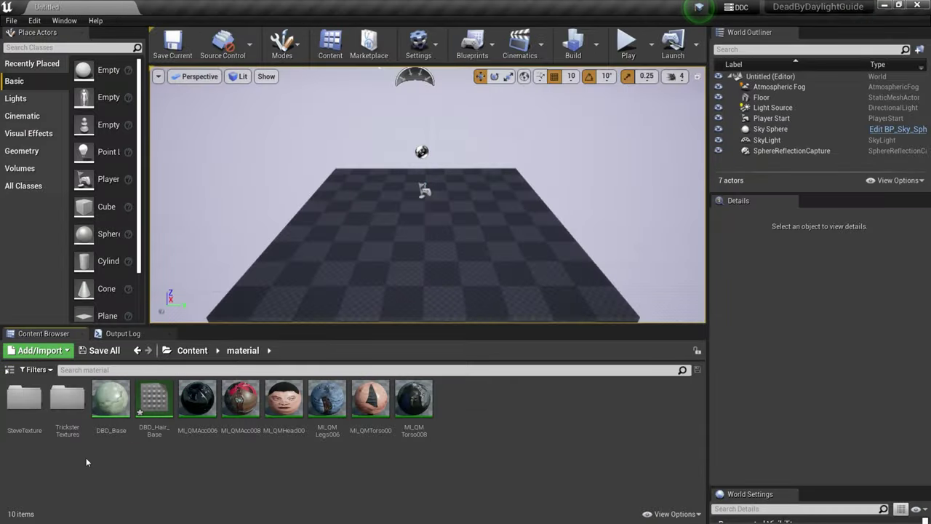
{"action": "double_click", "coordinate": [16, 411]}
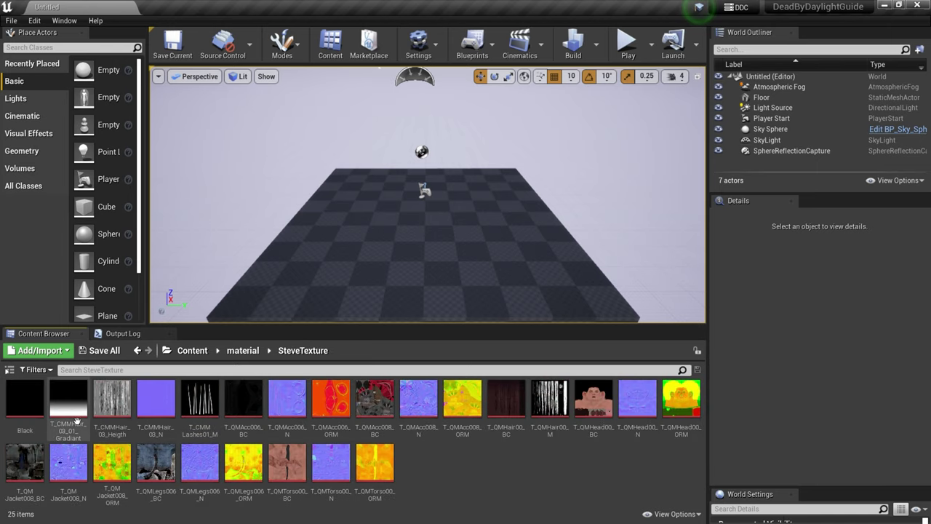
{"action": "left_click", "coordinate": [209, 436]}
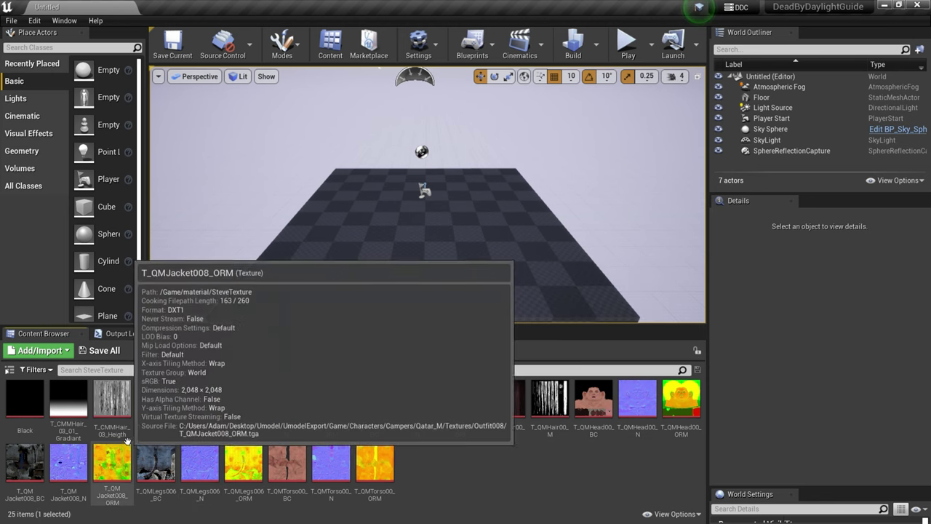
{"action": "left_click", "coordinate": [112, 404], "text": "ctrl"}
{"action": "left_click", "coordinate": [71, 416], "text": "ctrl"}
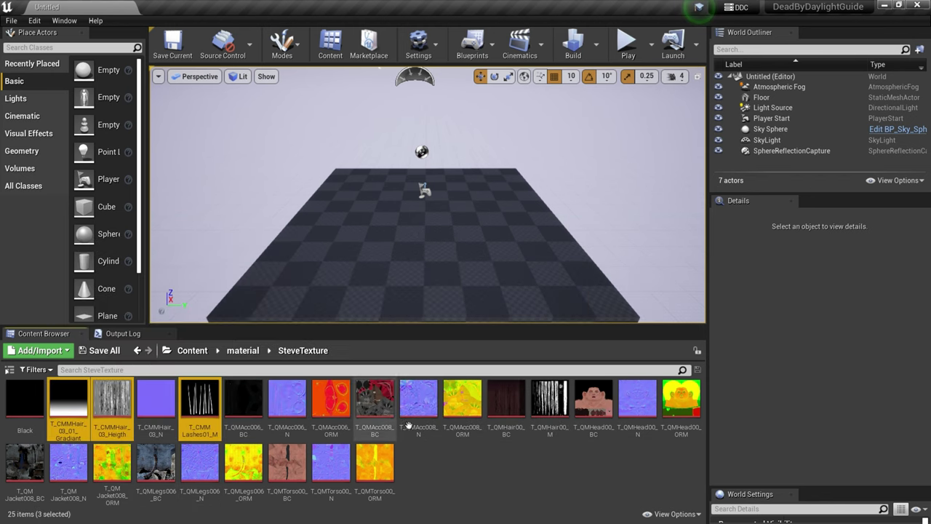
{"action": "left_click", "coordinate": [549, 404], "text": "ctrl"}
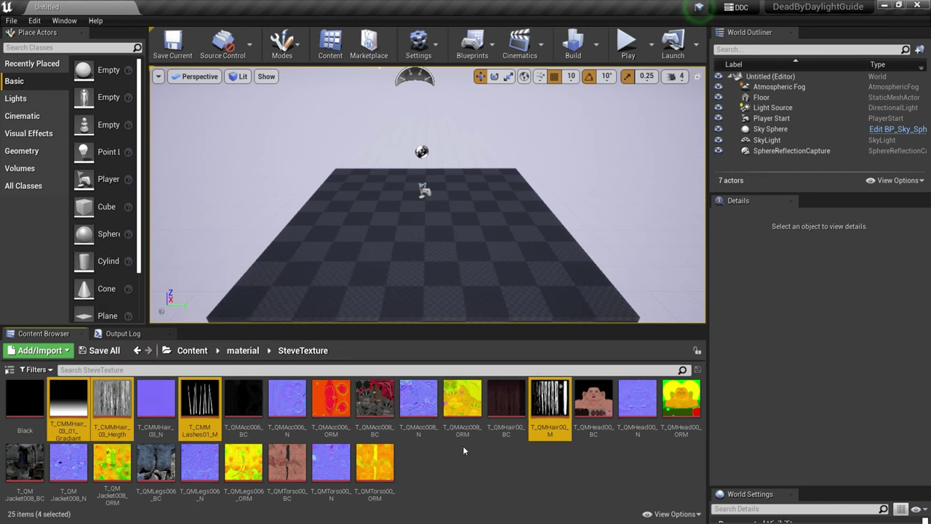
{"action": "left_click", "coordinate": [462, 407], "text": "ctrl"}
{"action": "left_click", "coordinate": [331, 407], "text": "ctrl"}
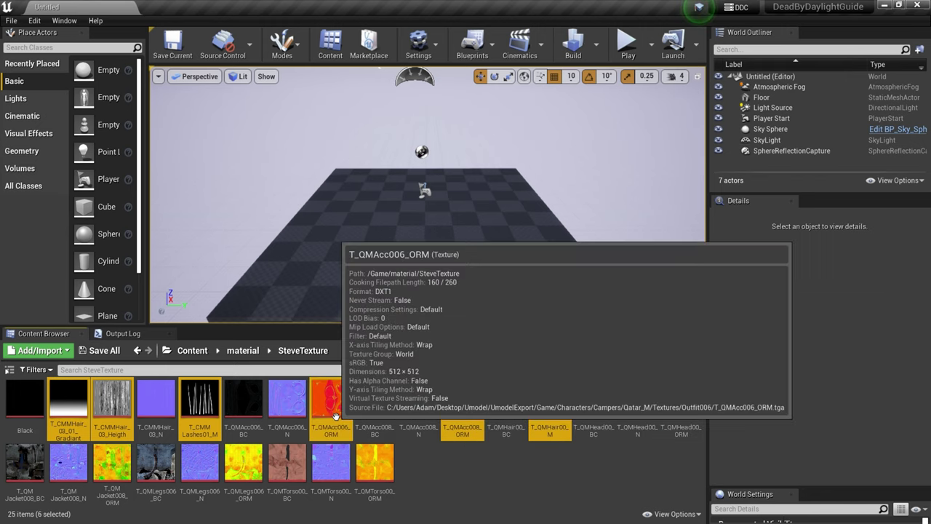
{"action": "left_click", "coordinate": [681, 404], "text": "ctrl"}
{"action": "left_click", "coordinate": [375, 466], "text": "ctrl"}
{"action": "left_click", "coordinate": [243, 466], "text": "ctrl"}
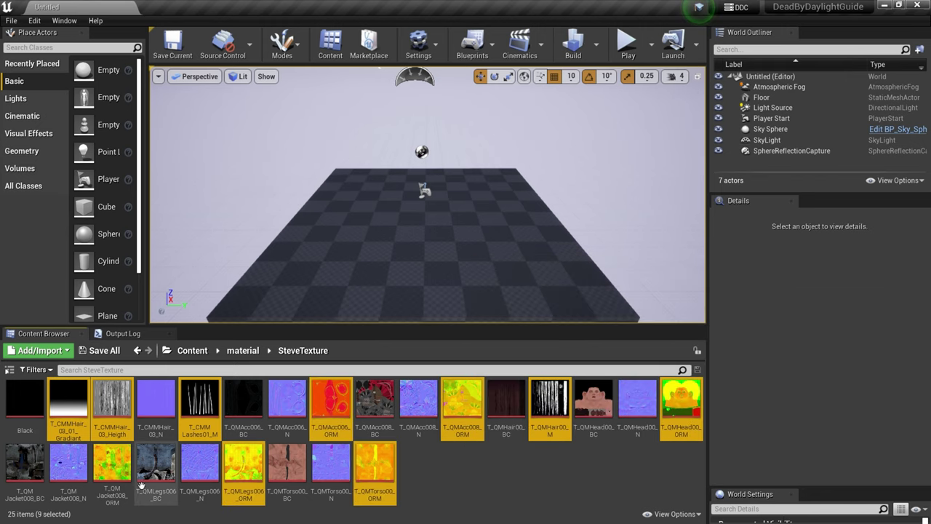
{"action": "left_click", "coordinate": [112, 465], "text": "ctrl"}
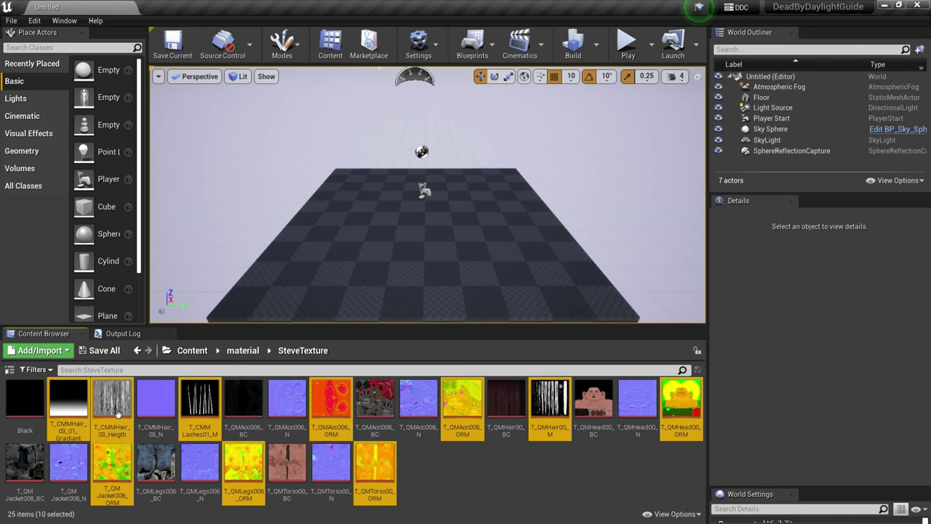
Bulk edit the selected textures in the Property Matrix to disable sRGB for all of them, and close the matrix.
{"action": "right_click", "coordinate": [463, 425]}
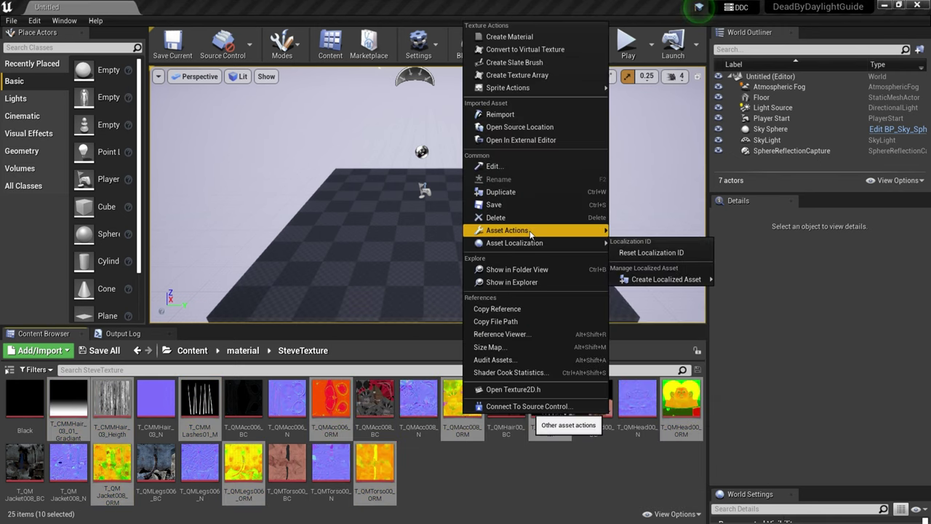
{"action": "mouse_move", "coordinate": [530, 233]}
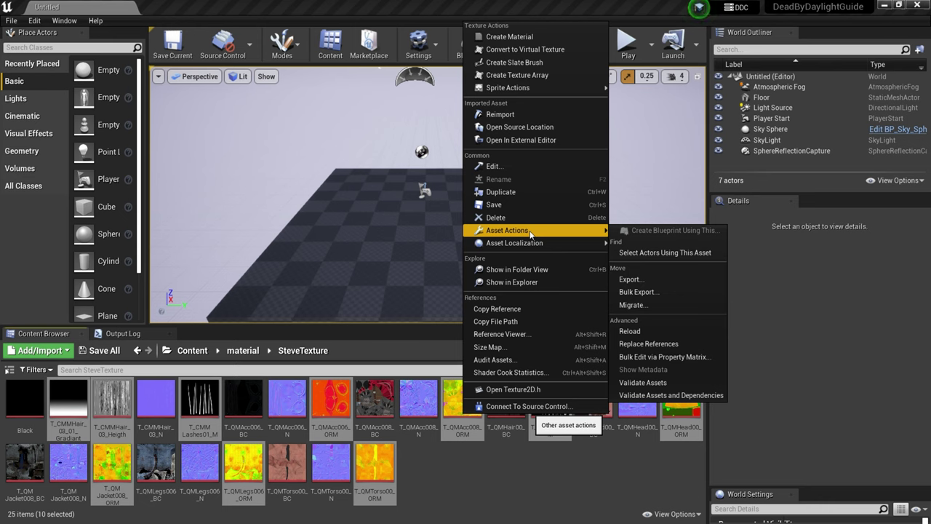
{"action": "left_click", "coordinate": [653, 358]}
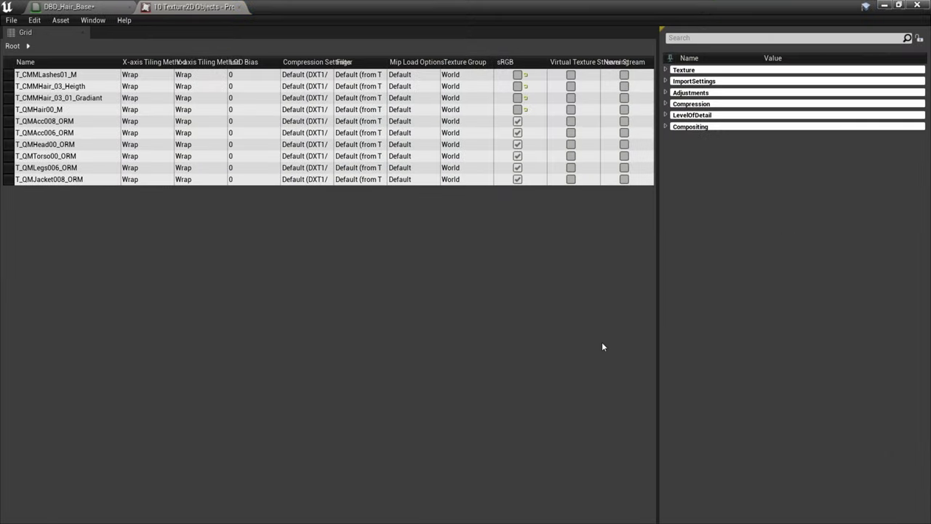
{"action": "left_click", "coordinate": [666, 70]}
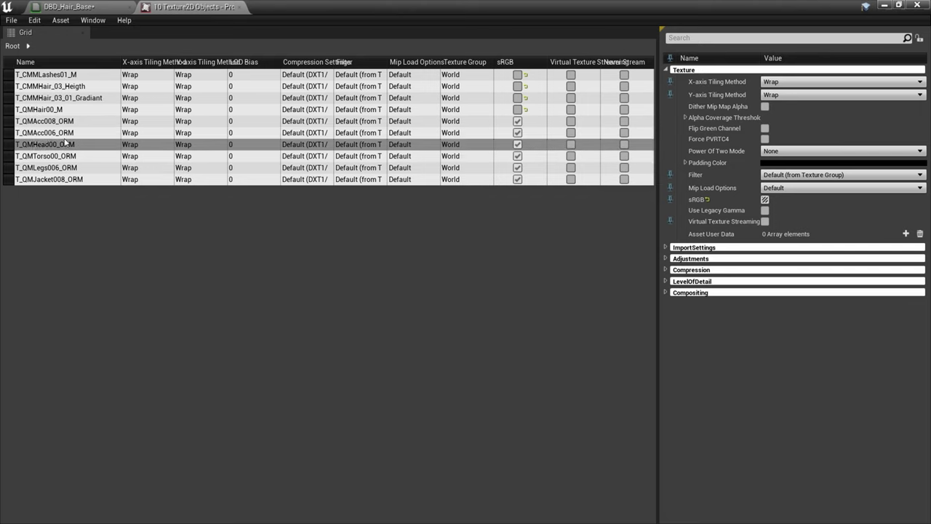
{"action": "left_click", "coordinate": [765, 199]}
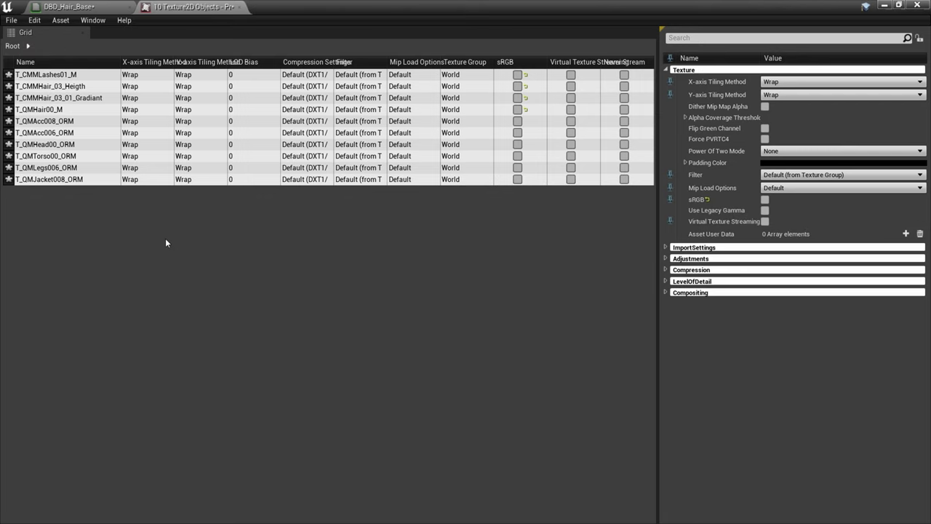
{"action": "left_click", "coordinate": [239, 6]}
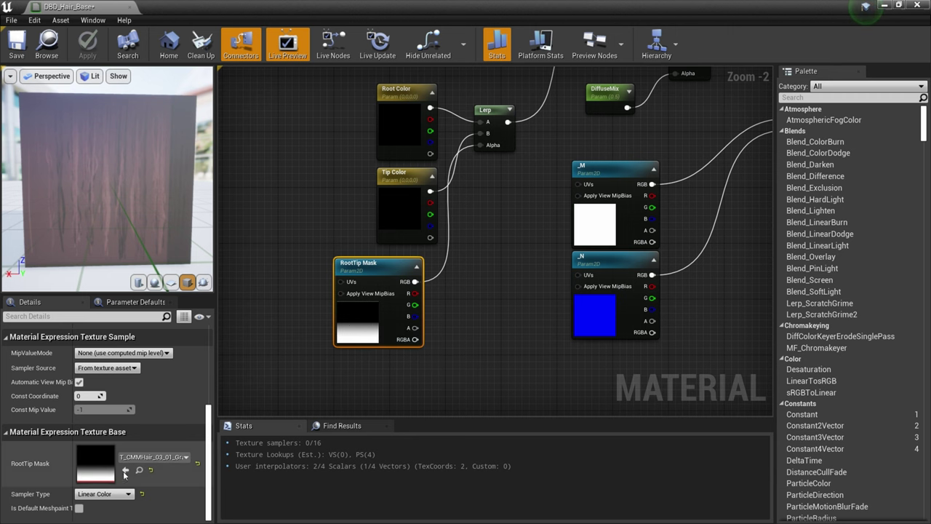
Add a Constant node connected to the Specular input of the DBD_Hair_Base material.
{"action": "right_click_drag", "start_coordinate": [462, 303], "coordinate": [429, 323]}
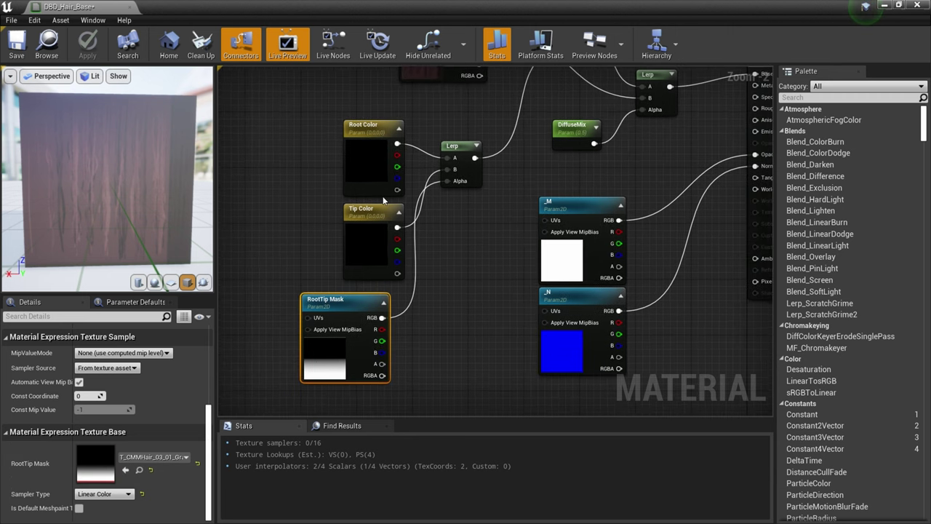
{"action": "right_click_drag", "start_coordinate": [497, 251], "coordinate": [438, 315]}
{"action": "scroll", "coordinate": [459, 276], "scroll_direction": "down", "scroll_amount": 1}
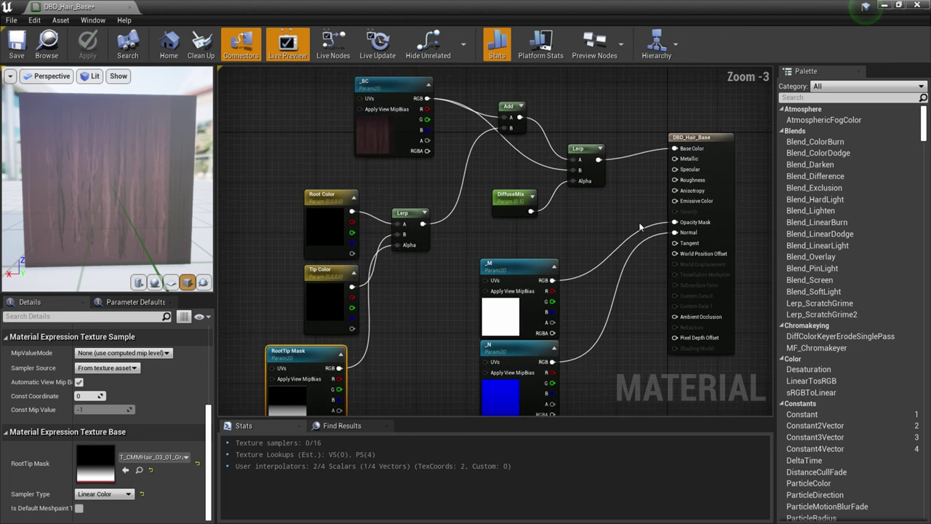
{"action": "right_click_drag", "start_coordinate": [665, 180], "coordinate": [620, 200]}
{"action": "left_click_drag", "start_coordinate": [633, 187], "coordinate": [583, 196]}
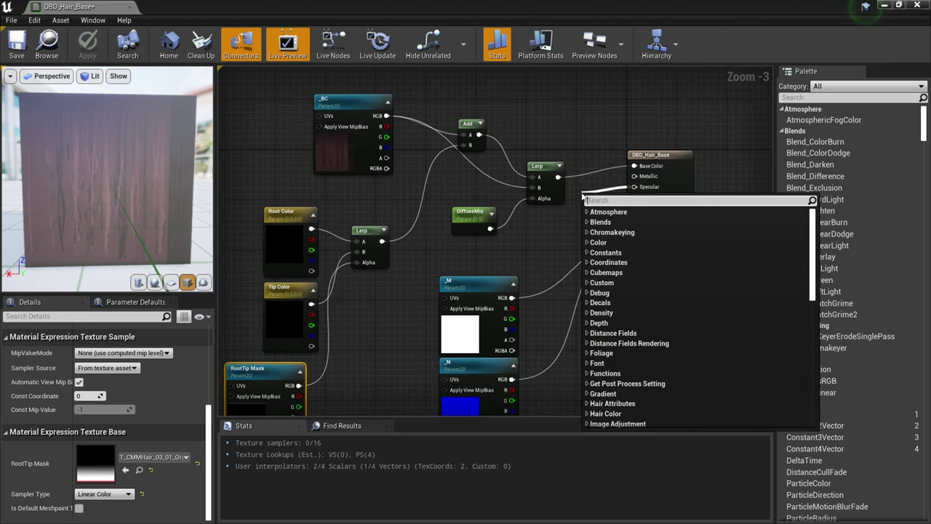
{"action": "type", "text": "const"}
{"action": "key", "text": "Return"}
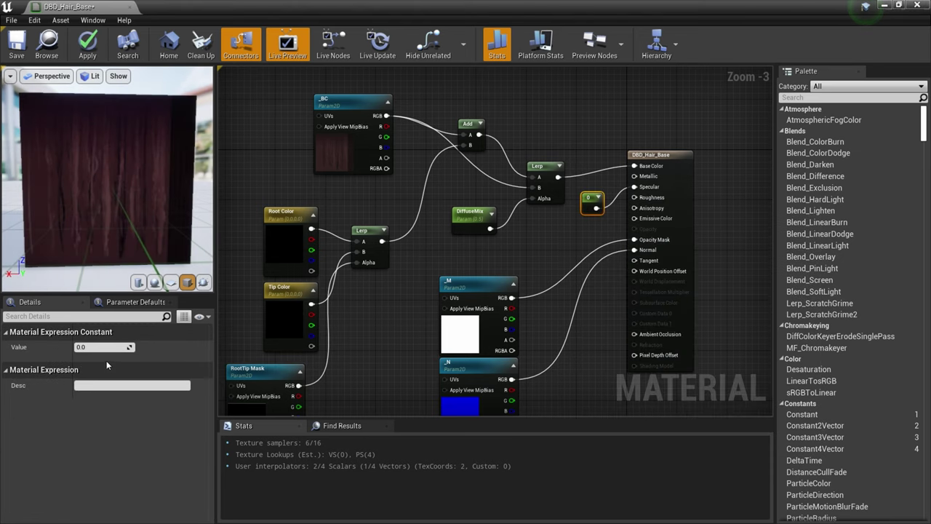
Convert the new constant into a parameter named Spec and place it beside the DiffuseMix node.
{"action": "right_click", "coordinate": [591, 203]}
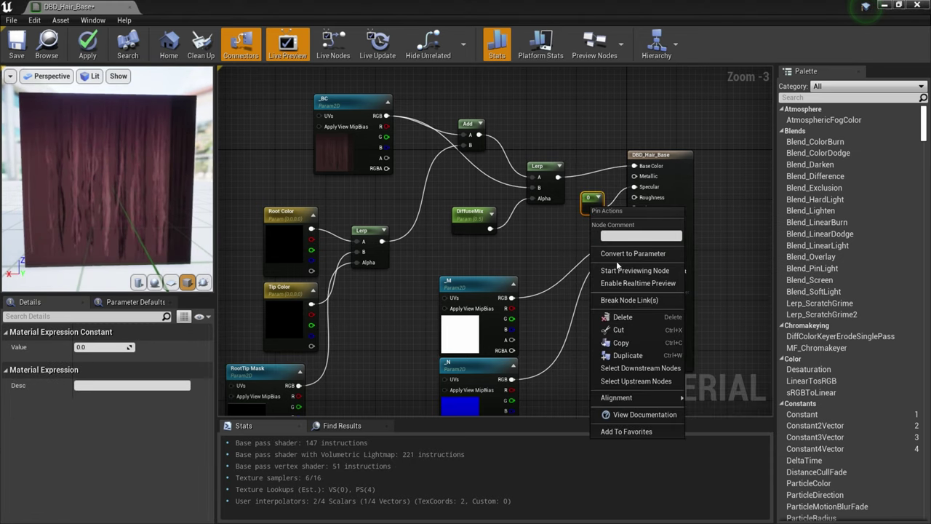
{"action": "left_click", "coordinate": [615, 254]}
{"action": "key", "text": "Return"}
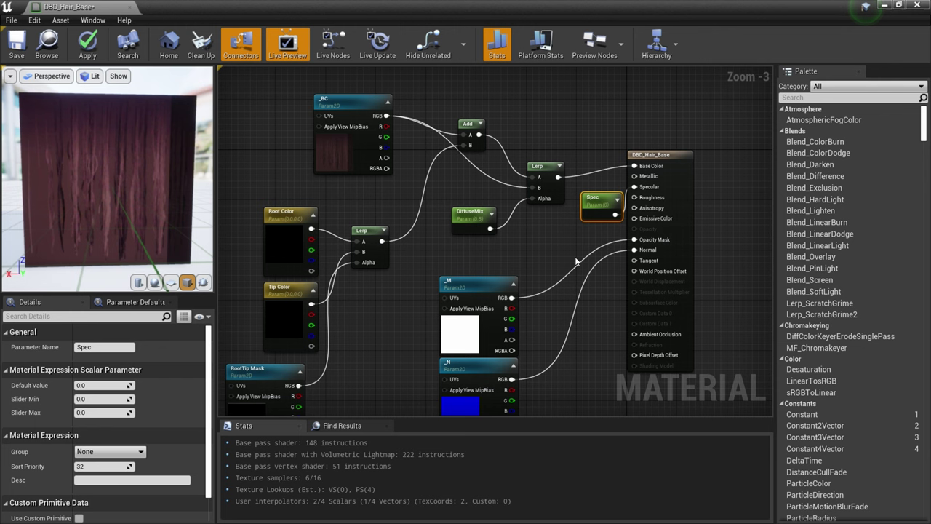
{"action": "left_click_drag", "start_coordinate": [602, 216], "coordinate": [530, 244]}
Duplicate the Spec parameter, rename the copy Rough, and connect it to the material's Roughness input.
{"action": "key", "text": "ctrl+w"}
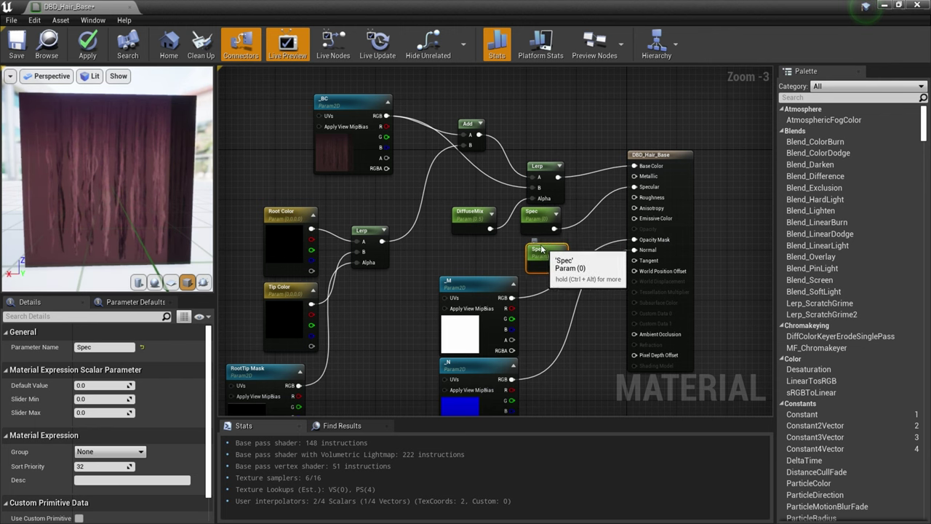
{"action": "left_click", "coordinate": [98, 348]}
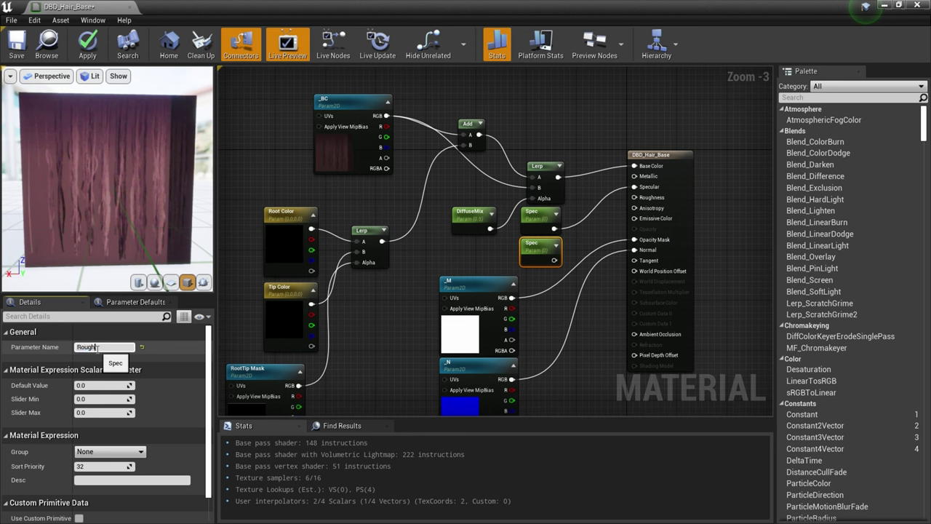
{"action": "type", "text": "Rough"}
{"action": "key", "text": "Return"}
{"action": "left_click_drag", "start_coordinate": [554, 260], "coordinate": [636, 198]}
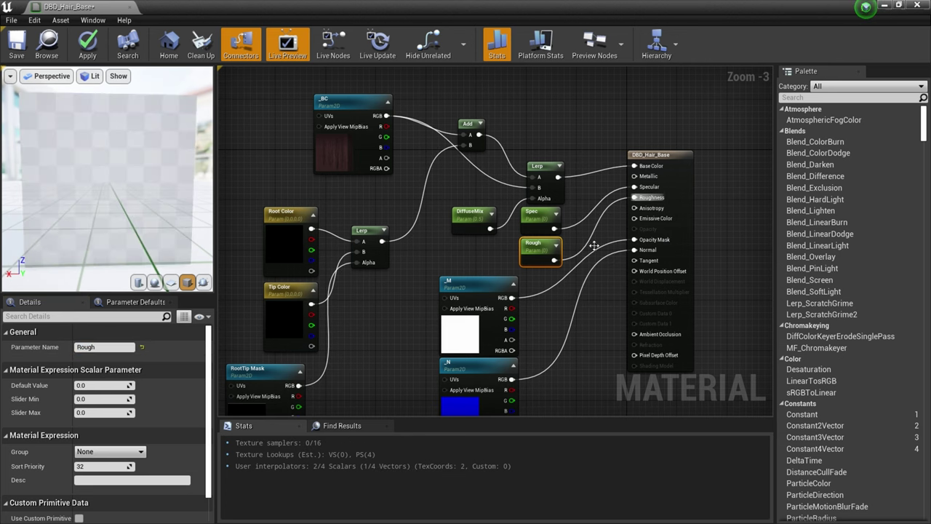
Set the default value of Rough to 0.75 and of Spec to 0.2.
{"action": "left_click", "coordinate": [95, 386]}
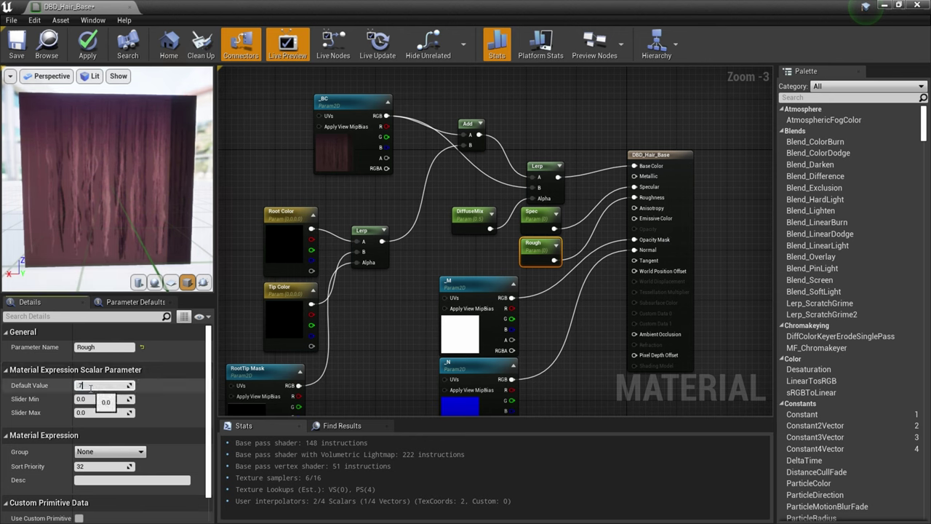
{"action": "left_click", "coordinate": [538, 211]}
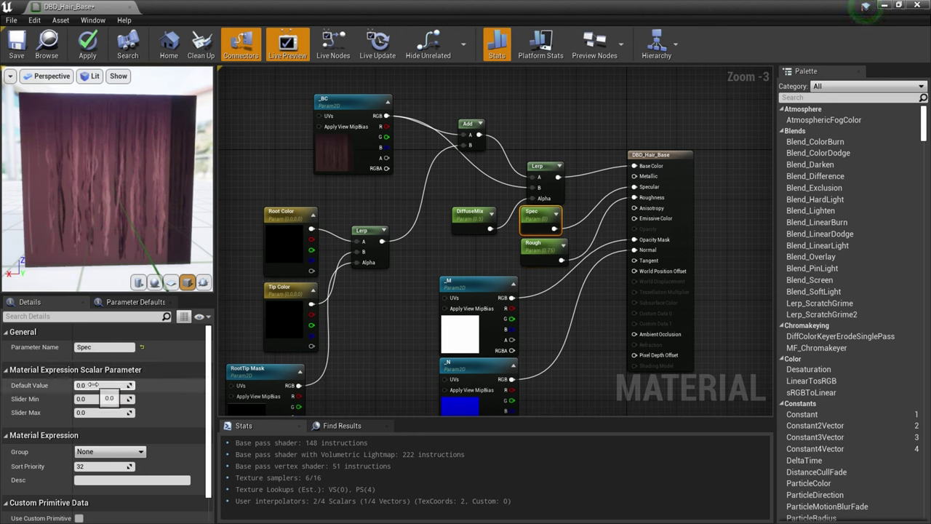
{"action": "type", "text": "0.2"}
{"action": "key", "text": "Return"}
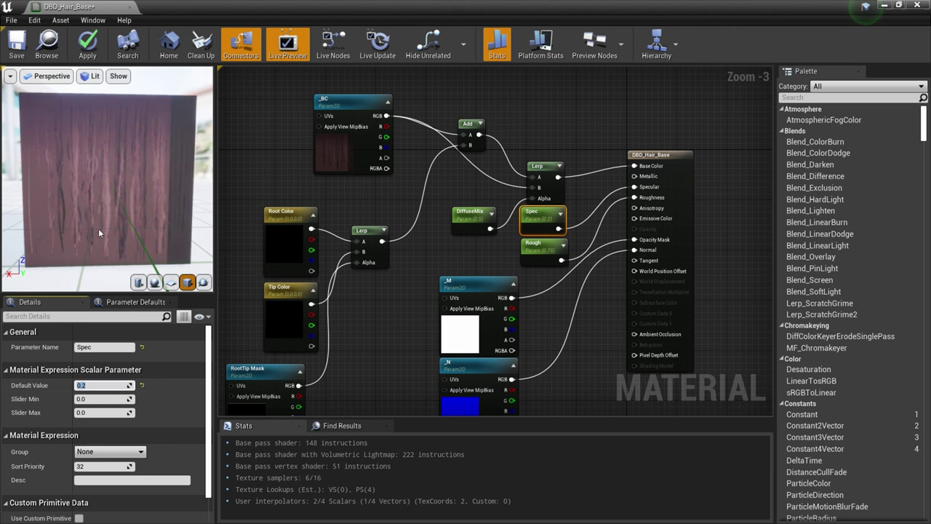
Save the DBD_Hair_Base material and close its editor.
{"action": "left_click", "coordinate": [16, 43]}
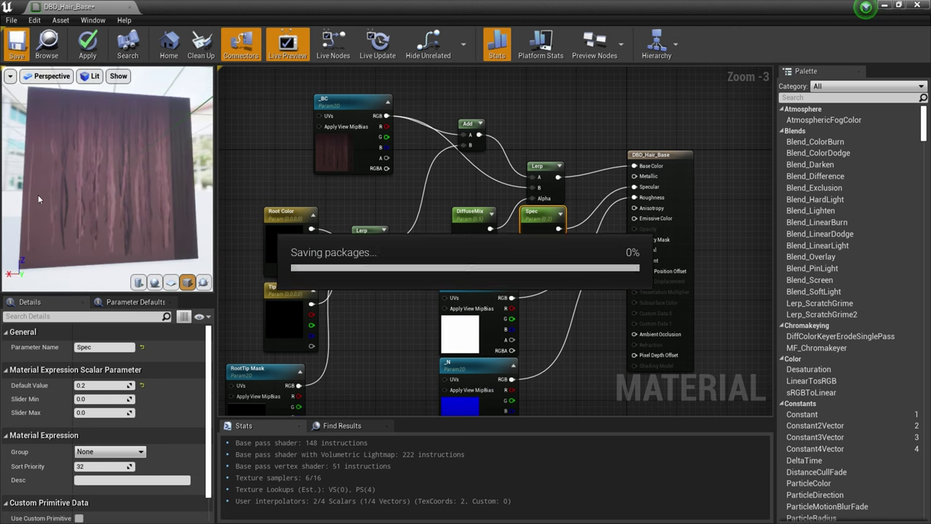
{"action": "right_click_drag", "start_coordinate": [355, 360], "coordinate": [366, 337]}
{"action": "scroll", "coordinate": [379, 316], "scroll_direction": "down", "scroll_amount": 1}
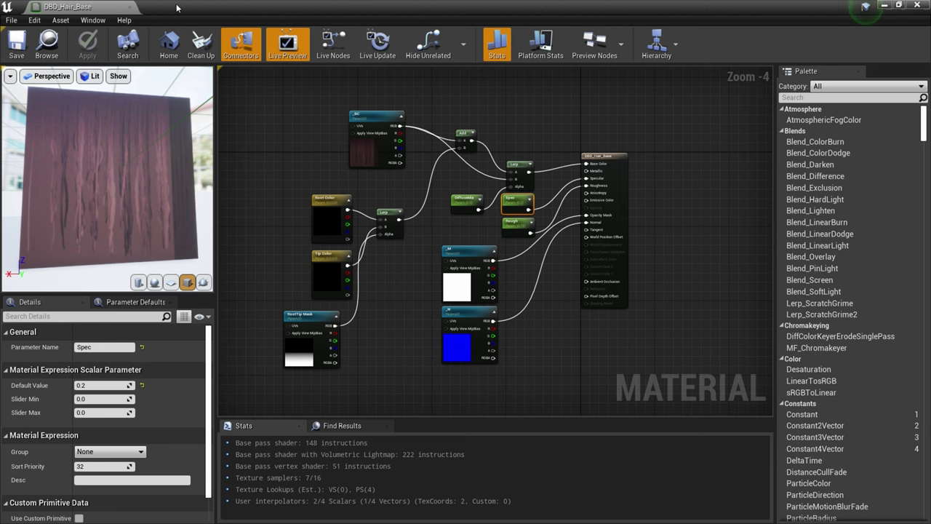
{"action": "left_click", "coordinate": [919, 5]}
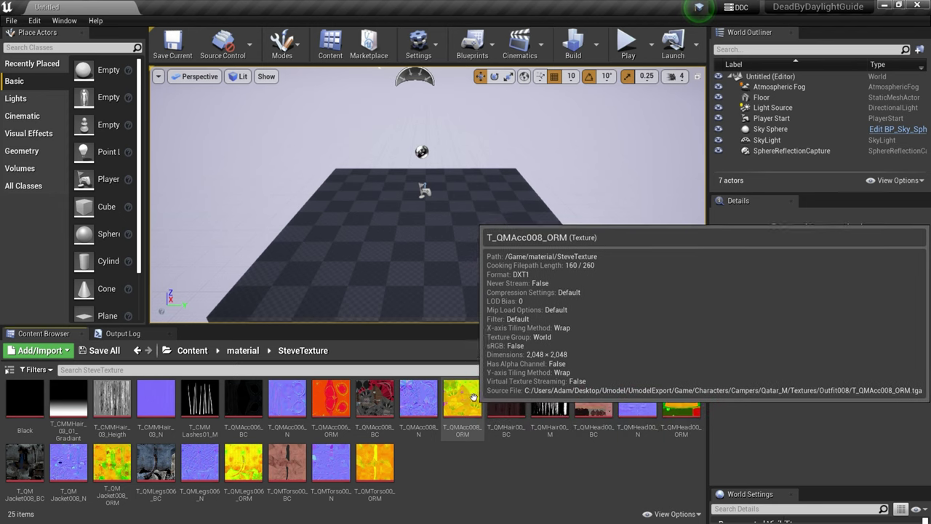
Open the DBD_Base material from the Content/material folder.
{"action": "left_click", "coordinate": [192, 350]}
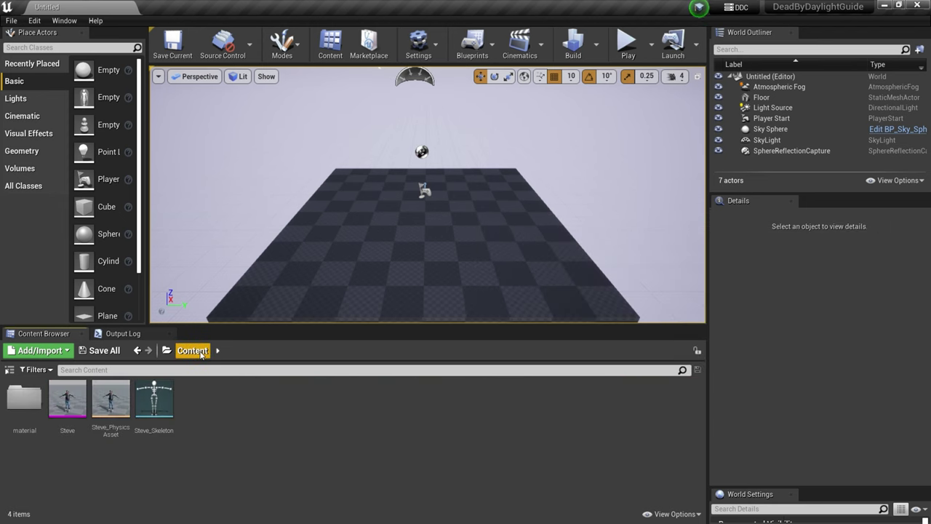
{"action": "double_click", "coordinate": [25, 399]}
{"action": "double_click", "coordinate": [113, 401]}
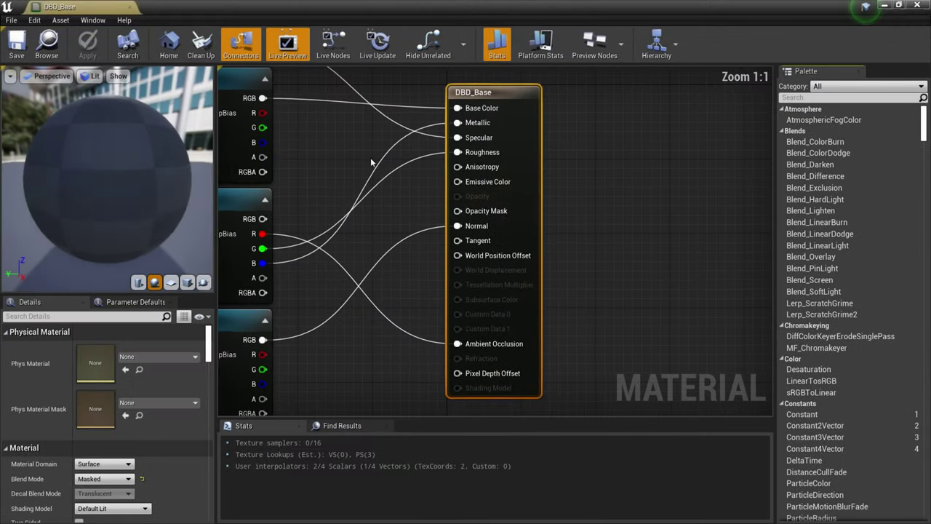
Assign the T_QMAcc006_ORM texture to the _ORM parameter, then save and close the DBD_Base material.
{"action": "left_click", "coordinate": [421, 280]}
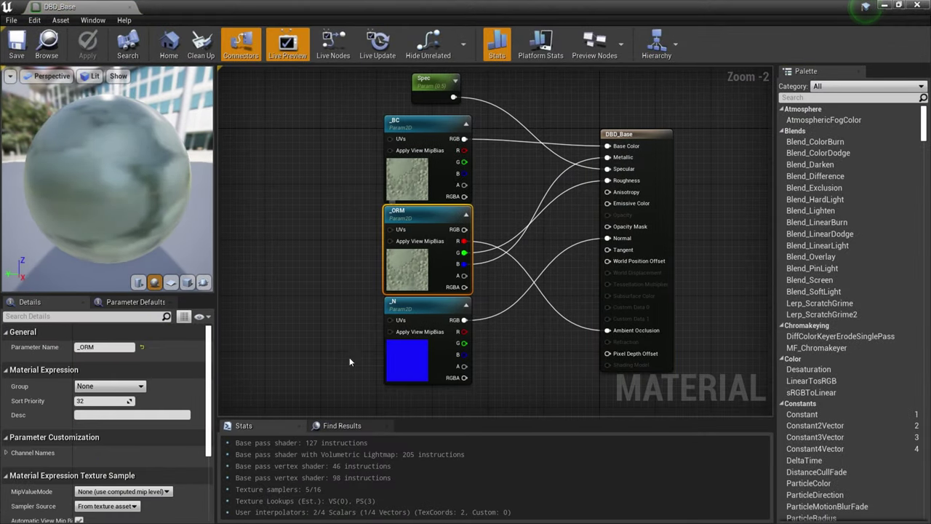
{"action": "scroll", "coordinate": [123, 494], "scroll_direction": "down", "scroll_amount": 5}
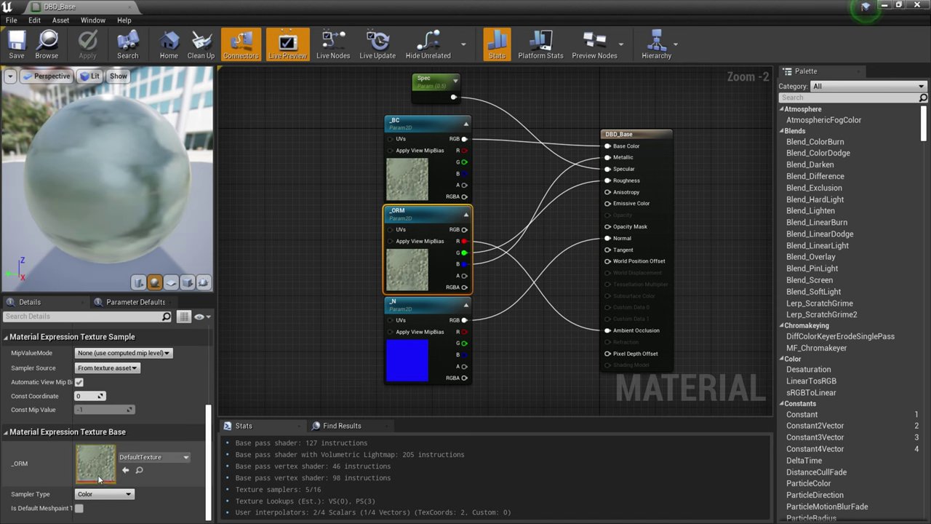
{"action": "left_click", "coordinate": [142, 456]}
{"action": "type", "text": "_ORM"}
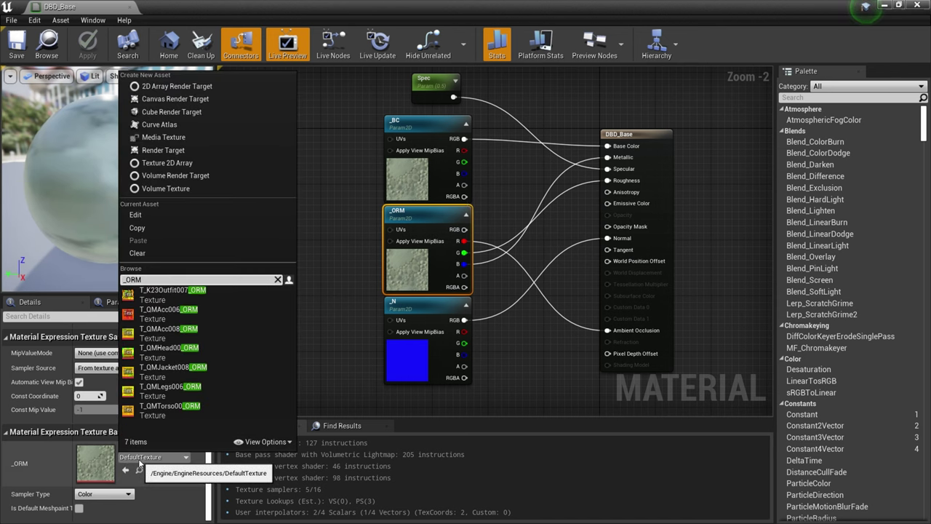
{"action": "left_click", "coordinate": [195, 316]}
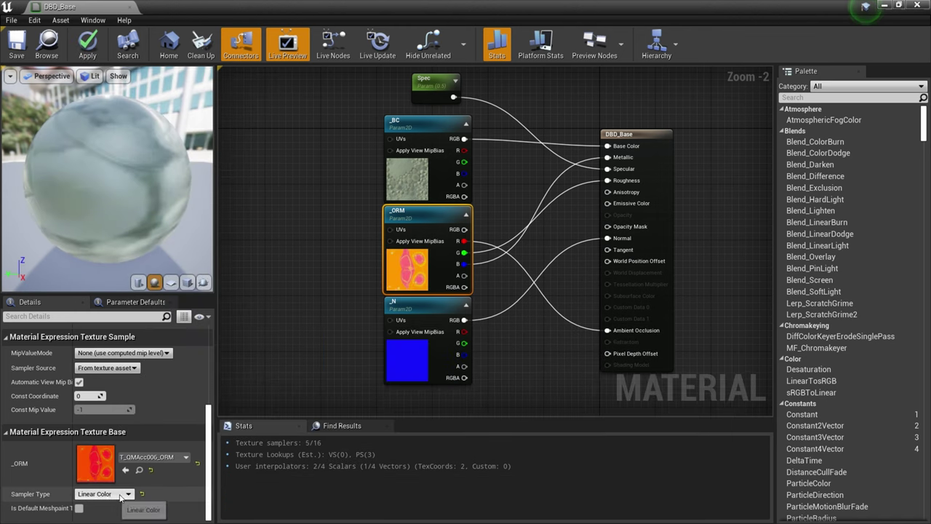
{"action": "left_click", "coordinate": [16, 45]}
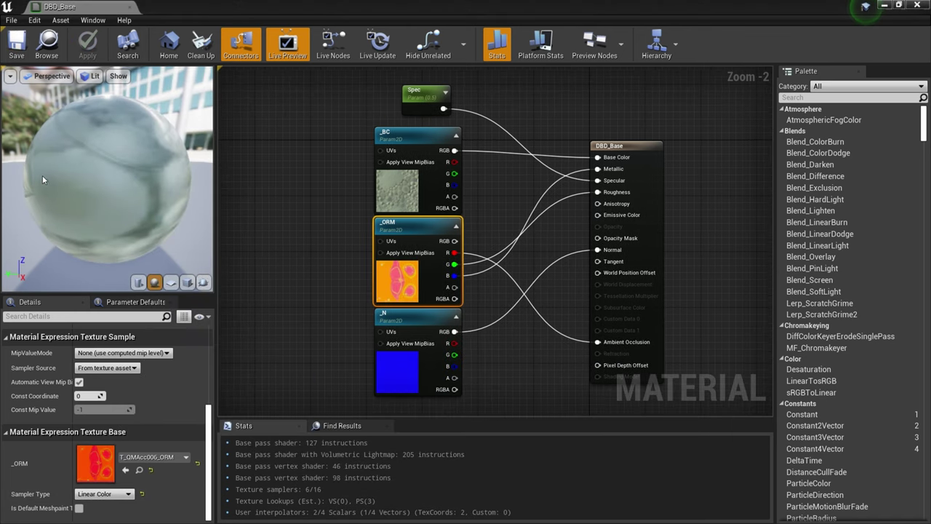
{"action": "left_click", "coordinate": [918, 6]}
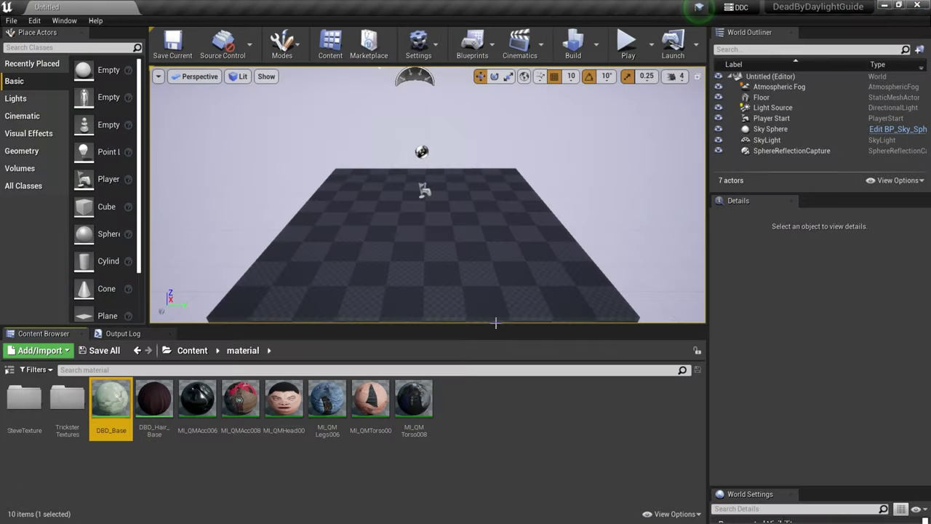
Open the Steve skeletal mesh from the Content folder and examine the materials on the head and jacket up close.
{"action": "left_click", "coordinate": [191, 350]}
{"action": "double_click", "coordinate": [68, 393]}
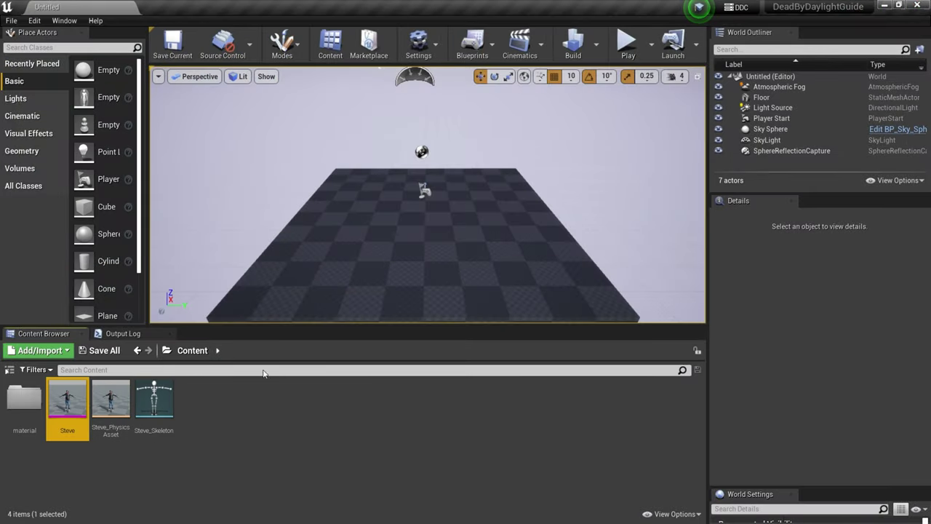
{"action": "right_click_drag", "start_coordinate": [497, 325], "coordinate": [497, 277]}
{"action": "scroll", "coordinate": [497, 325], "scroll_direction": "up", "scroll_amount": 4}
{"action": "middle_click_drag", "start_coordinate": [497, 325], "coordinate": [497, 379]}
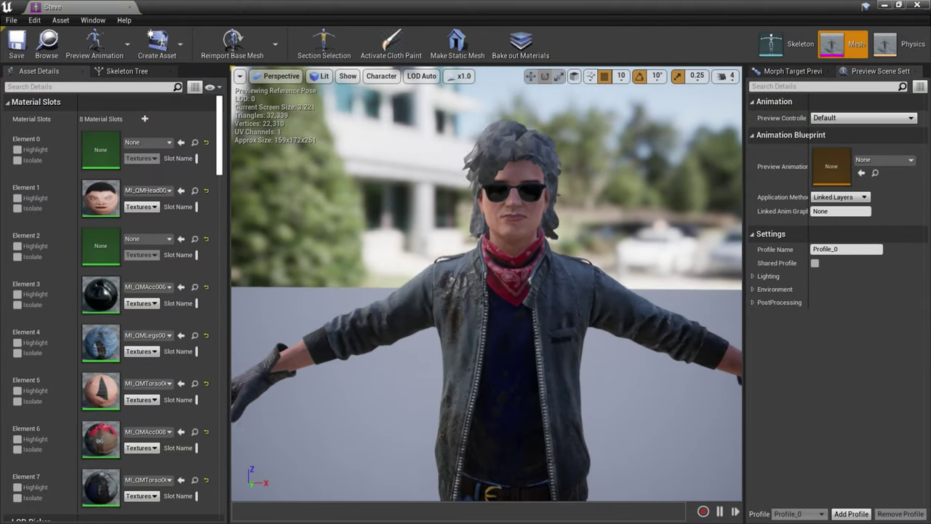
{"action": "scroll", "coordinate": [497, 325], "scroll_direction": "up", "scroll_amount": 6}
{"action": "scroll", "coordinate": [486, 284], "scroll_direction": "up", "scroll_amount": 3}
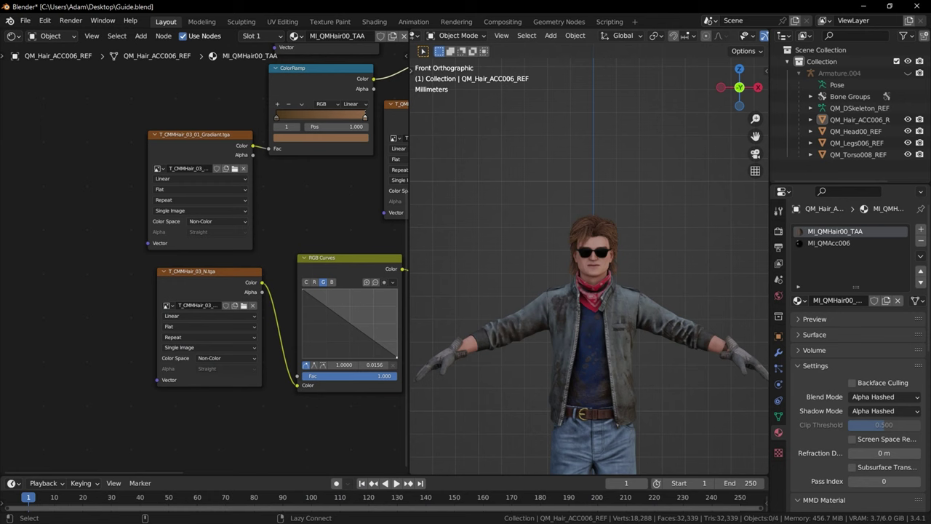
Switch to Blender, select the QM_Torso008_REF jacket mesh, and try the sRGB color space on the T_QMAcc008_ORM texture.
{"action": "scroll", "coordinate": [496, 332], "scroll_direction": "up", "scroll_amount": 6}
{"action": "middle_click_drag", "start_coordinate": [515, 377], "coordinate": [599, 287]}
{"action": "left_click", "coordinate": [600, 287]}
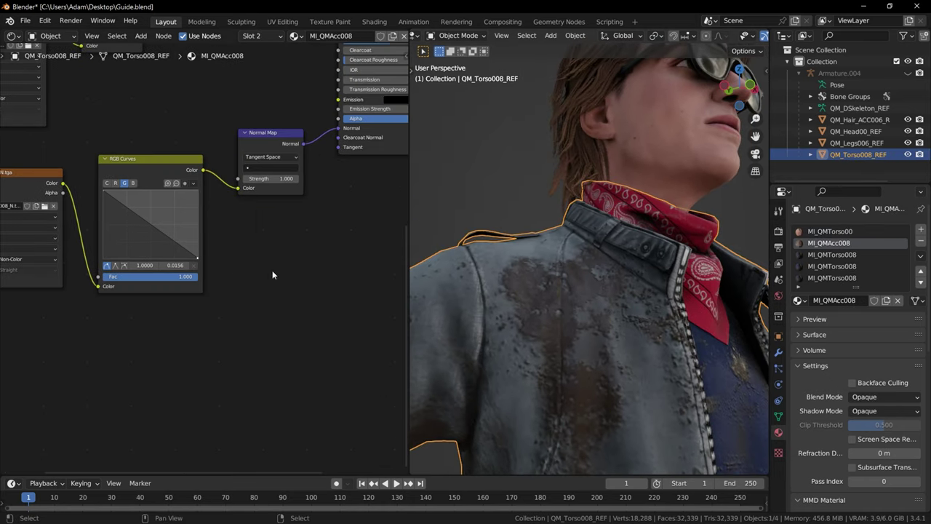
{"action": "scroll", "coordinate": [191, 168], "scroll_direction": "down", "scroll_amount": 2}
{"action": "scroll", "coordinate": [191, 168], "scroll_direction": "up", "scroll_amount": 2}
{"action": "left_click", "coordinate": [109, 167]}
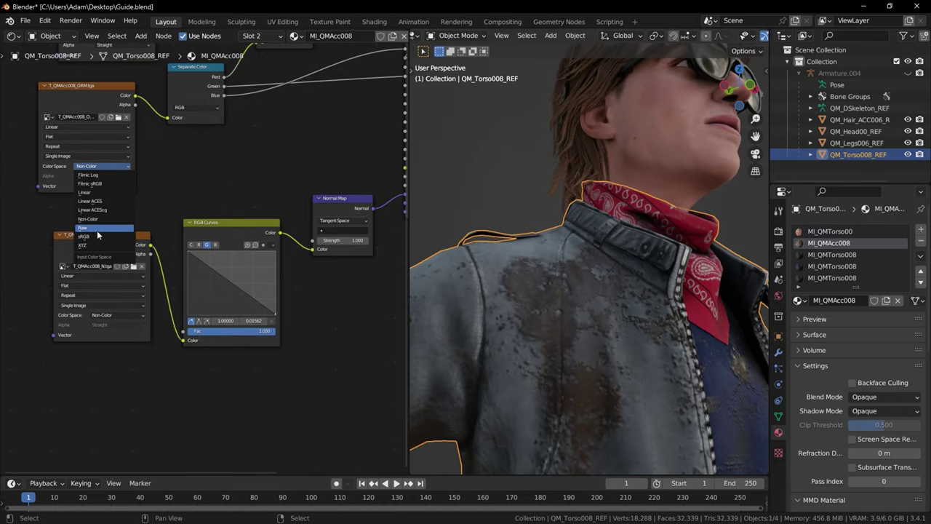
{"action": "left_click", "coordinate": [96, 237]}
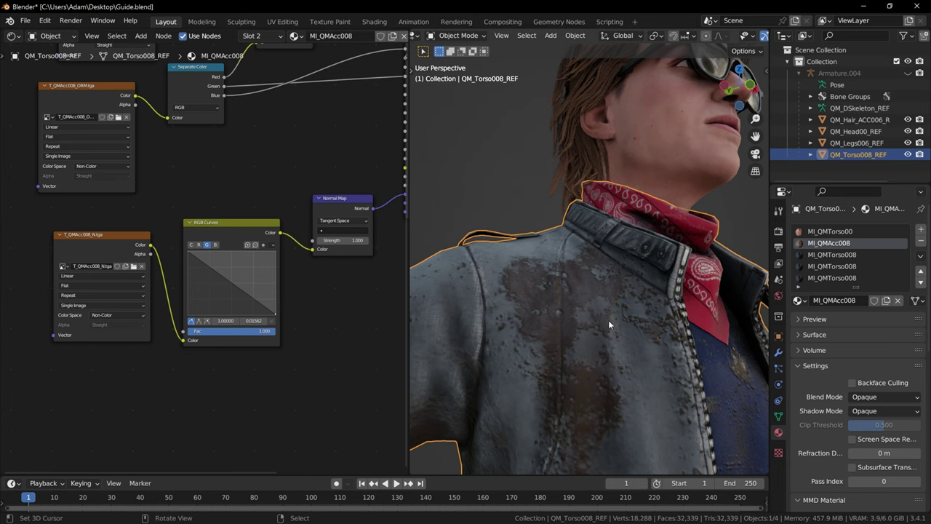
In the MI_QMTorso008 material, try the sRGB color space on the T_QMJacket008_ORM texture and restore it to Non-Color.
{"action": "left_click", "coordinate": [834, 268]}
{"action": "left_click", "coordinate": [288, 264]}
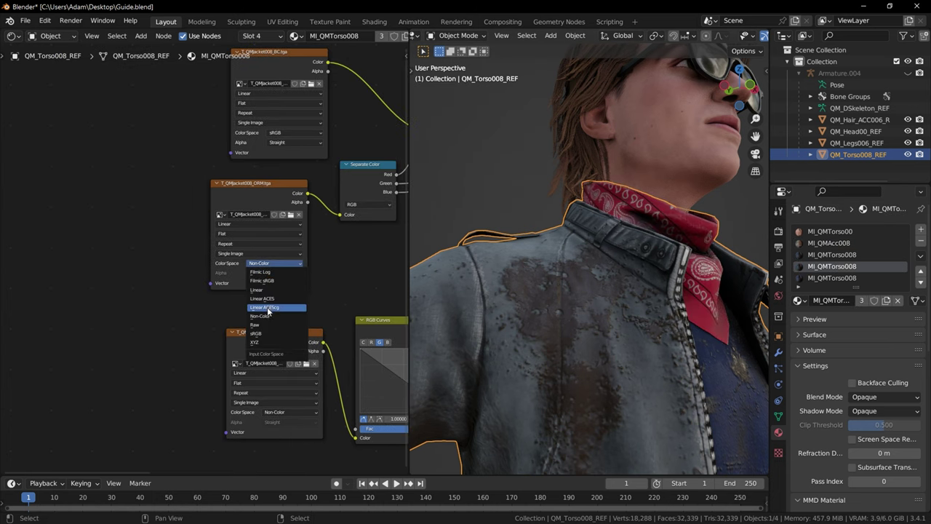
{"action": "left_click", "coordinate": [257, 335]}
{"action": "mouse_move", "coordinate": [606, 350]}
{"action": "middle_mouse_down"}
{"action": "mouse_move", "coordinate": [575, 334]}
{"action": "mouse_move", "coordinate": [620, 347]}
{"action": "mouse_move", "coordinate": [593, 348]}
{"action": "middle_mouse_up"}
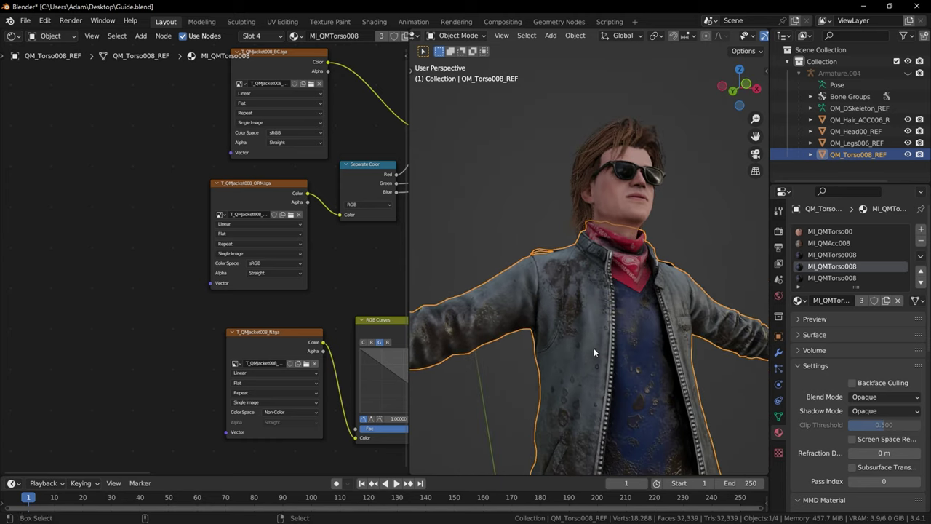
{"action": "left_click", "coordinate": [263, 271]}
{"action": "left_click", "coordinate": [272, 319]}
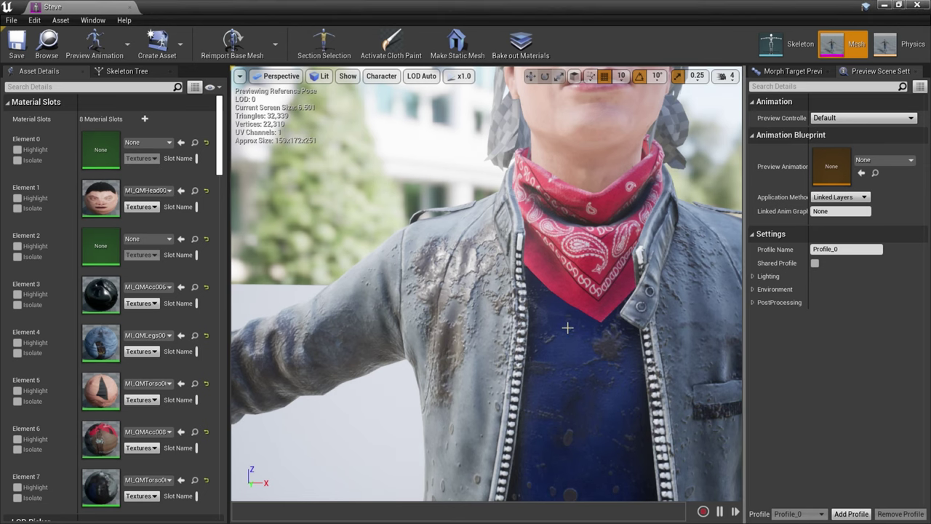
Create a material instance of DBD_Hair_Base in the material folder, keeping the default name.
{"action": "left_click_drag", "start_coordinate": [567, 327], "coordinate": [586, 305]}
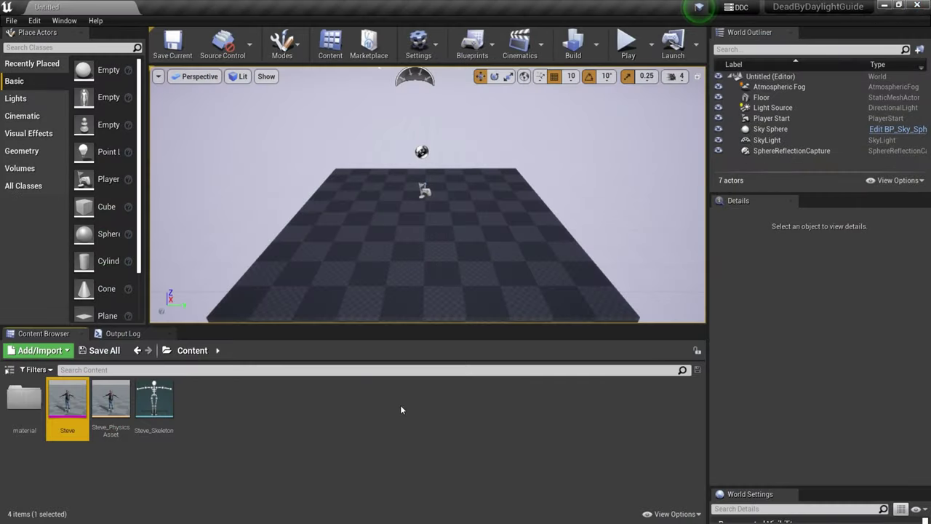
{"action": "double_click", "coordinate": [24, 402]}
{"action": "left_click", "coordinate": [156, 402]}
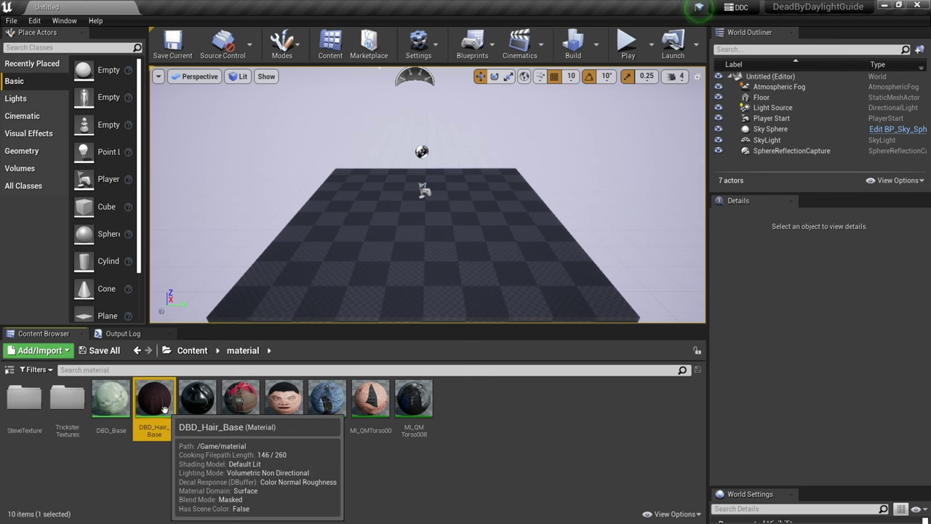
{"action": "right_click", "coordinate": [161, 411]}
{"action": "left_click", "coordinate": [227, 120]}
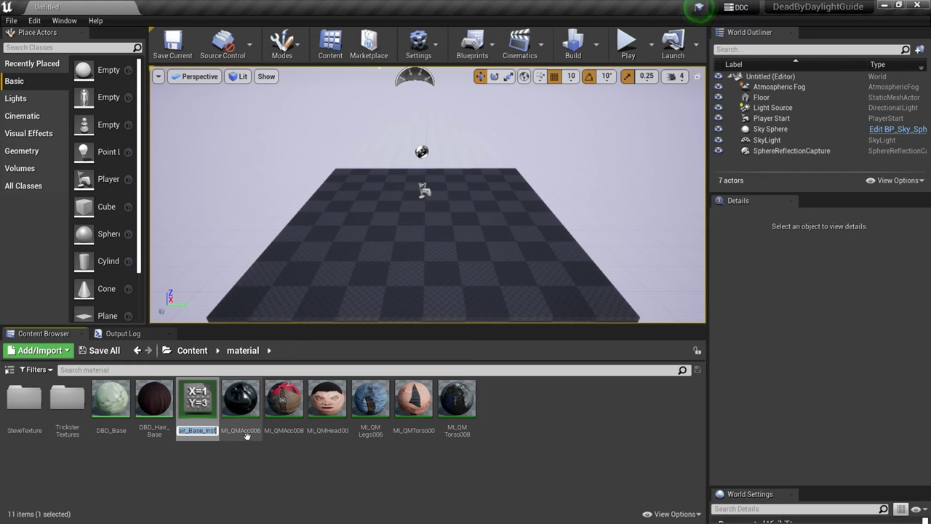
{"action": "key", "text": "Return"}
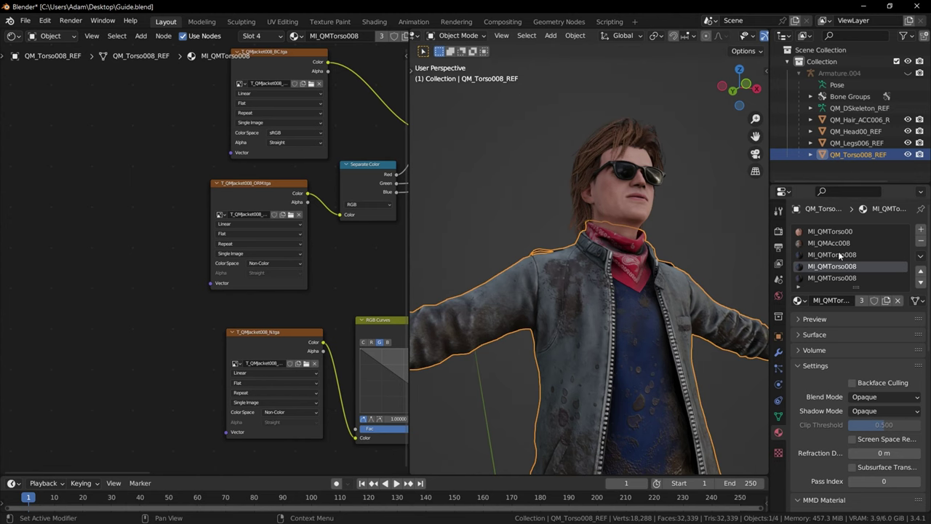
Select the hair mesh in Blender for its material name, then return to Unreal Editor and rename the new instance MI_QMHair00_TAA.
{"action": "left_click", "coordinate": [617, 147]}
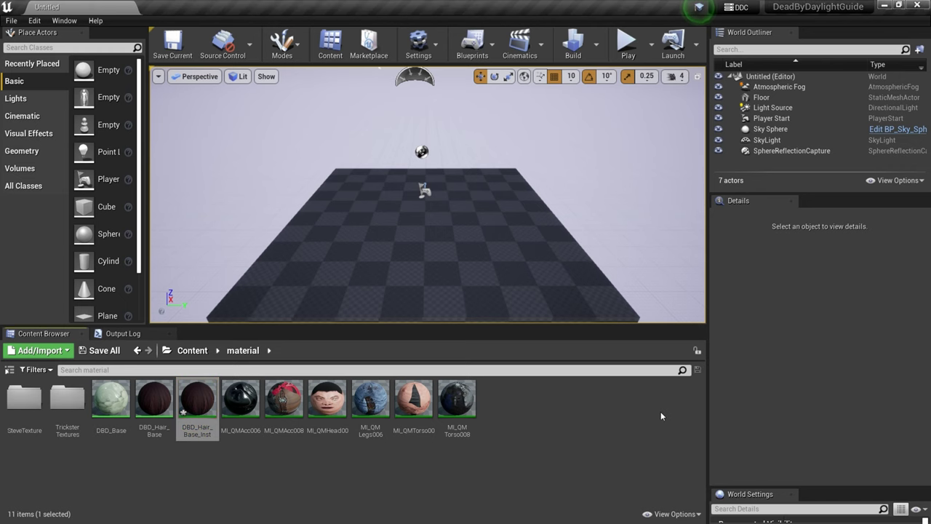
{"action": "left_click", "coordinate": [207, 435]}
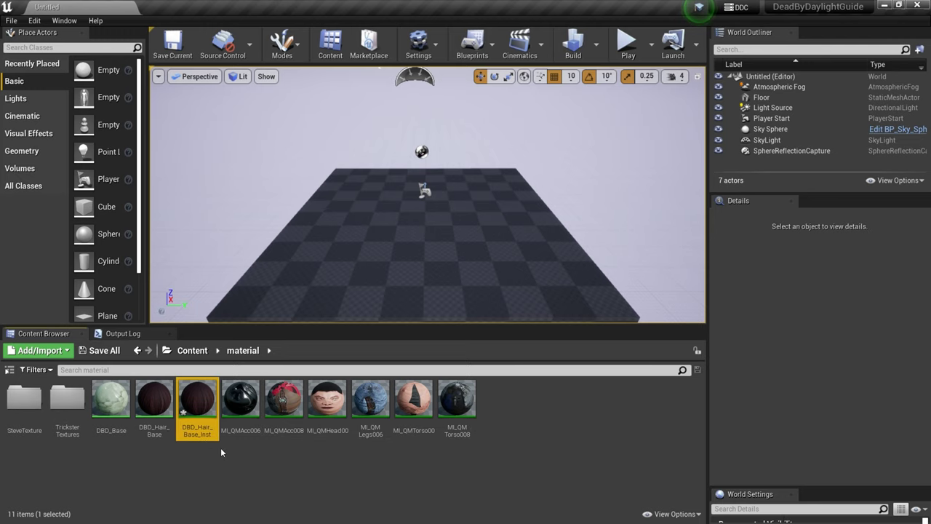
{"action": "key", "text": "F2"}
{"action": "type", "text": "MI_QMHair00_TAA"}
{"action": "key", "text": "Return"}
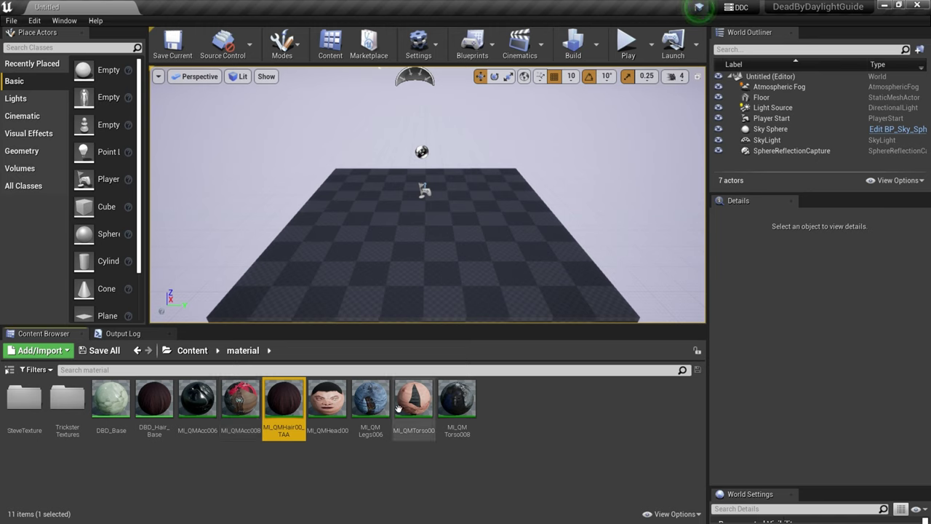
Open the Steve skeletal mesh, assign MI_QMHair00_TAA to the Element 2 material slot, and inspect the hair up close.
{"action": "left_click", "coordinate": [194, 354]}
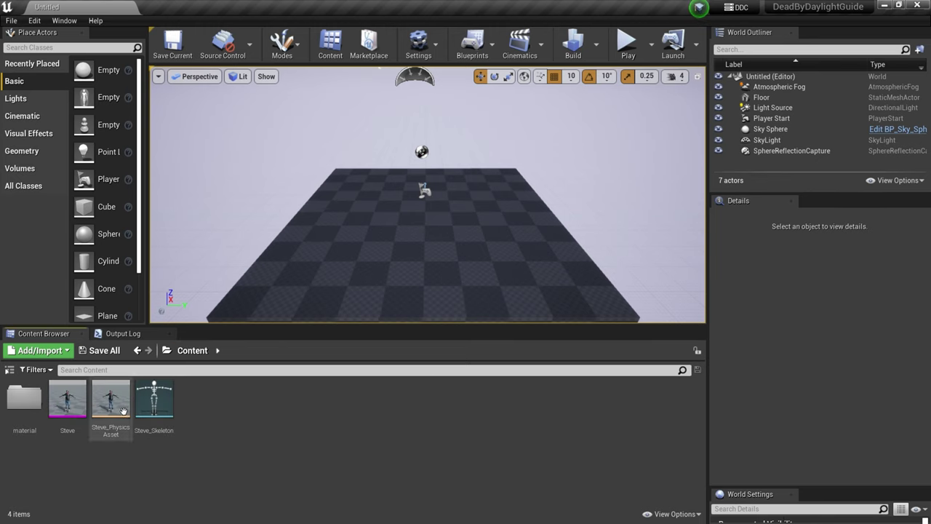
{"action": "double_click", "coordinate": [65, 403]}
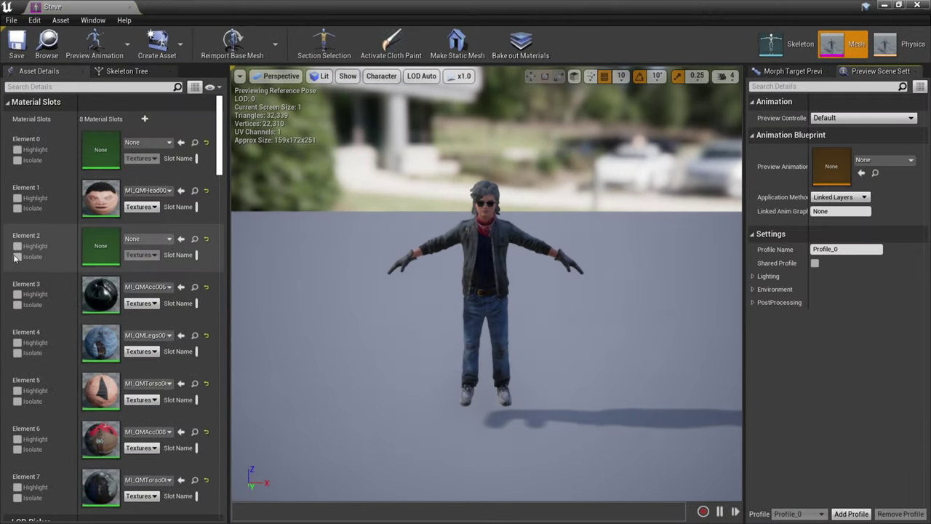
{"action": "left_click", "coordinate": [17, 256]}
{"action": "left_click", "coordinate": [16, 256]}
{"action": "left_click", "coordinate": [148, 239]}
{"action": "type", "text": "MI_QMHair00_TAA"}
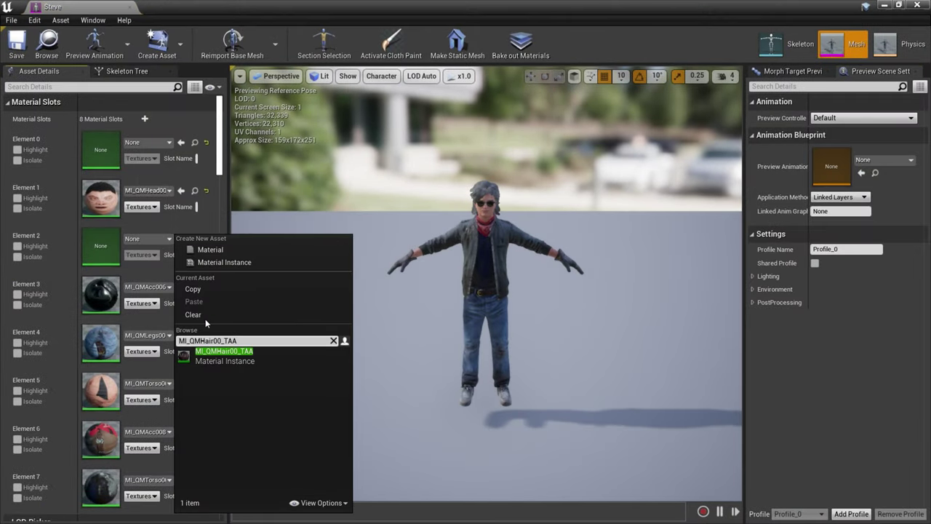
{"action": "left_click", "coordinate": [261, 359]}
{"action": "scroll", "coordinate": [260, 359], "scroll_direction": "up", "scroll_amount": 5}
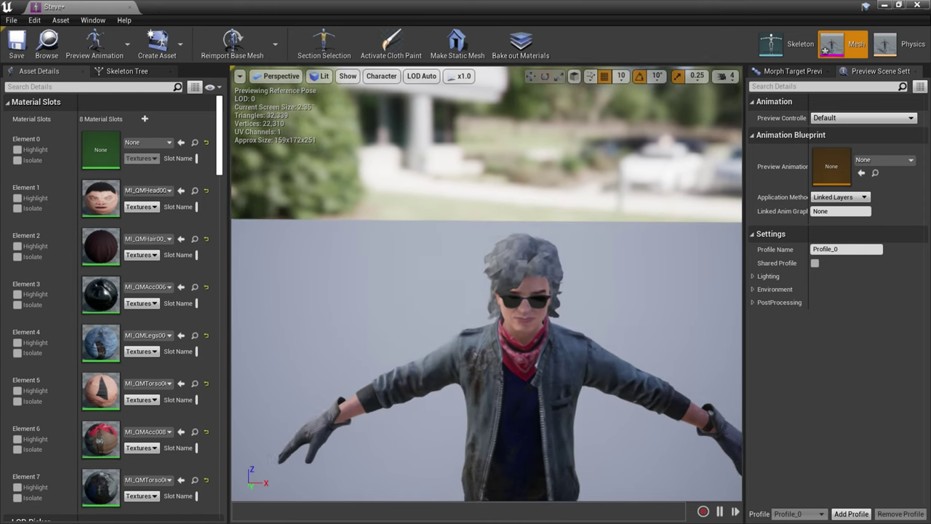
{"action": "right_click_drag", "start_coordinate": [354, 357], "coordinate": [356, 327]}
{"action": "mouse_move", "coordinate": [354, 357]}
{"action": "middle_mouse_down"}
{"action": "mouse_move", "coordinate": [354, 414]}
{"action": "mouse_move", "coordinate": [353, 357]}
{"action": "middle_mouse_up"}
{"action": "left_click_drag", "start_coordinate": [354, 357], "coordinate": [354, 313]}
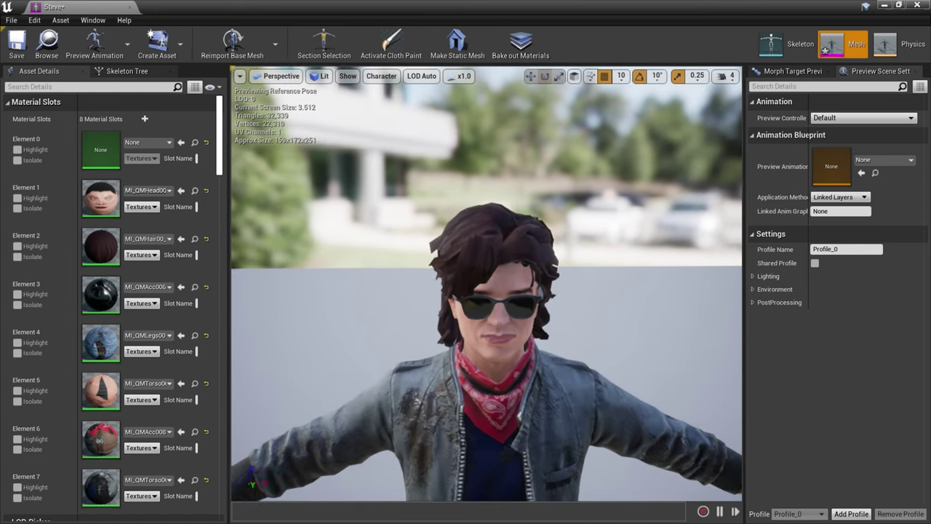
{"action": "scroll", "coordinate": [352, 357], "scroll_direction": "up", "scroll_amount": 3}
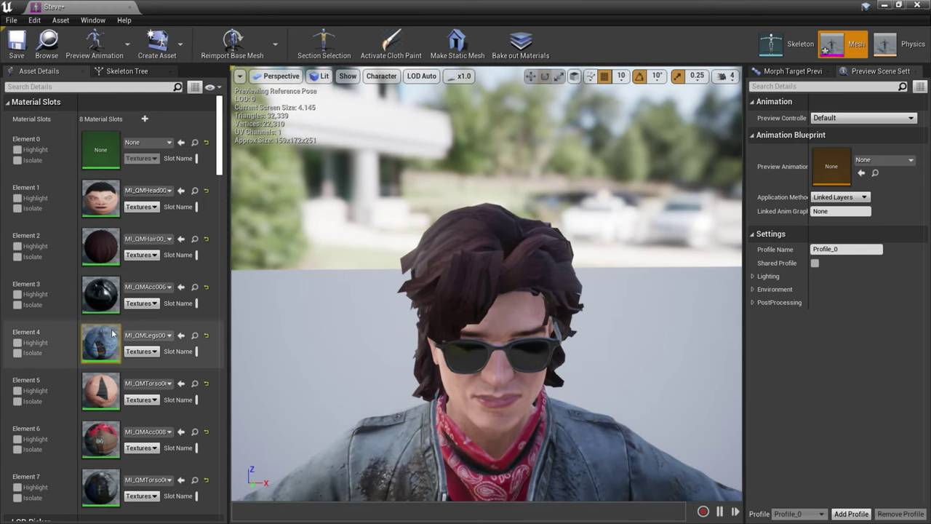
Open MI_QMHair00_TAA and enable overrides for DiffuseMix, Rough, Spec, _BC, _M, _N, Root Color and Tip Color, leaving RootTip Mask off.
{"action": "double_click", "coordinate": [113, 251]}
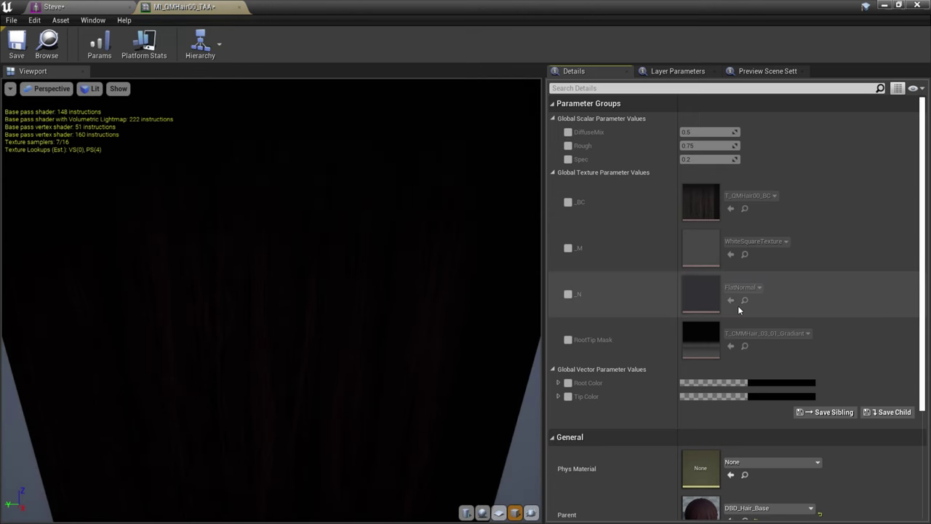
{"action": "left_click", "coordinate": [568, 249]}
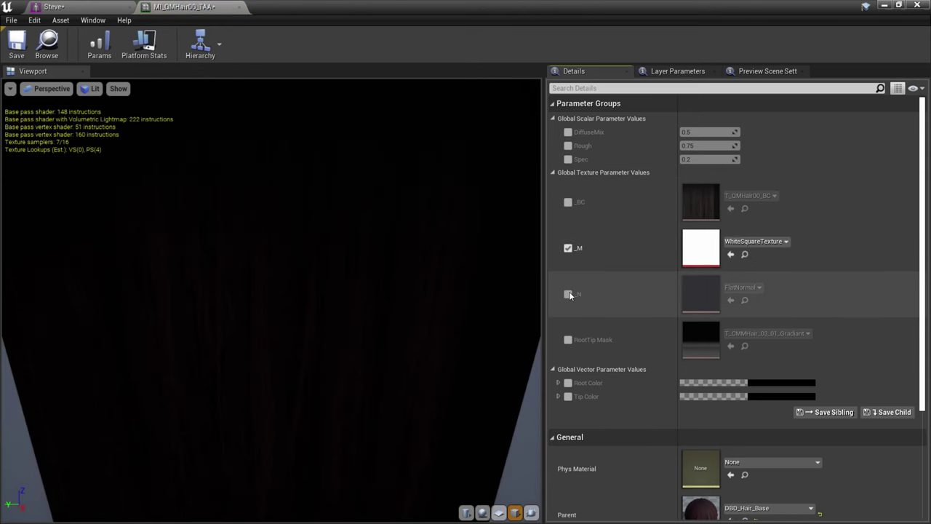
{"action": "left_click", "coordinate": [568, 294]}
{"action": "left_click", "coordinate": [568, 340]}
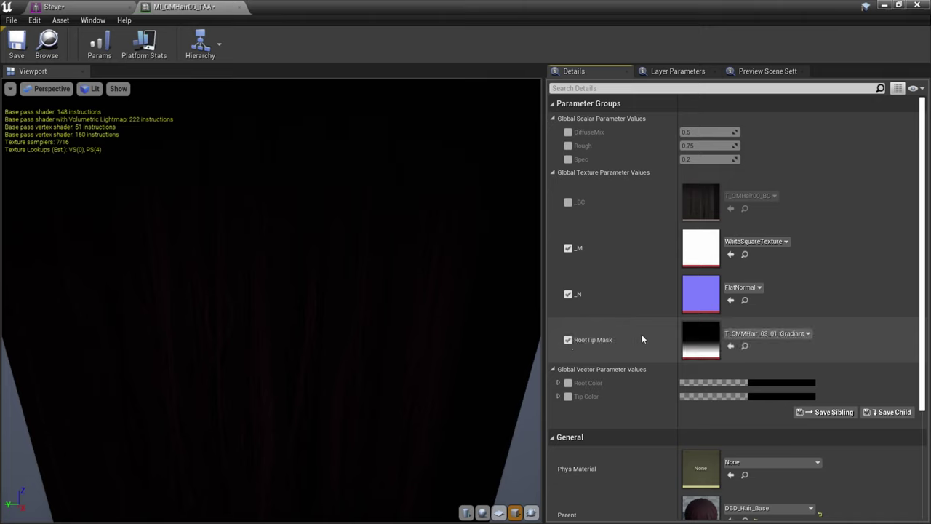
{"action": "left_click", "coordinate": [568, 339]}
{"action": "left_click", "coordinate": [568, 383]}
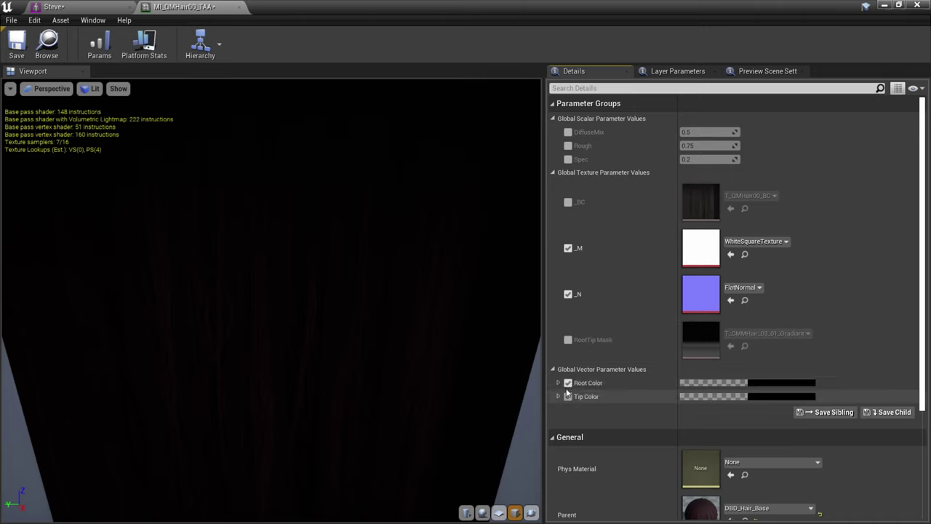
{"action": "left_click", "coordinate": [568, 396]}
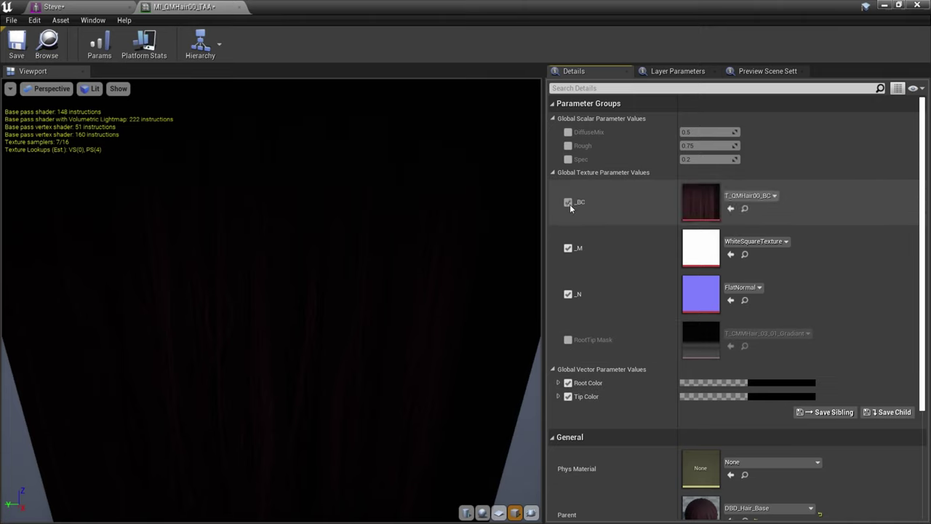
{"action": "left_click", "coordinate": [568, 159]}
{"action": "left_click", "coordinate": [568, 132]}
{"action": "left_click", "coordinate": [568, 145]}
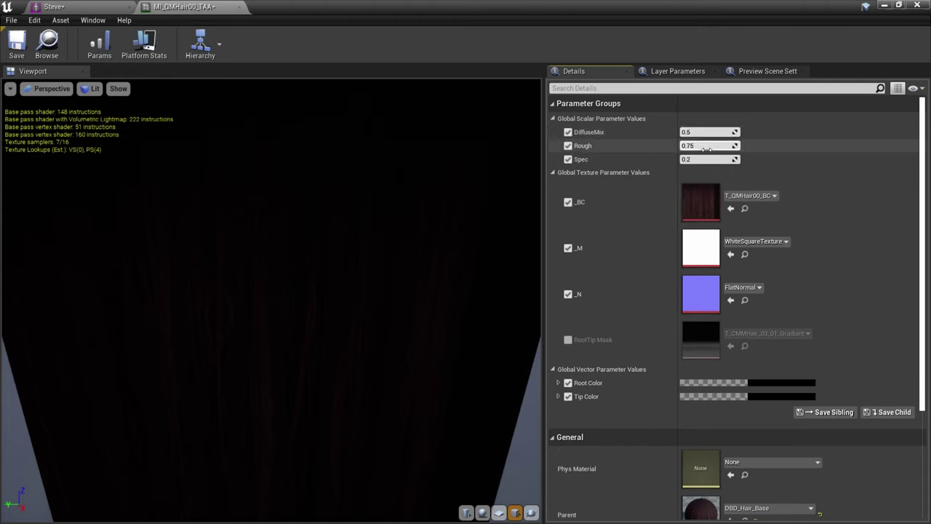
Set the hair instance's Rough parameter to 1 and its Spec parameter to 0.
{"action": "type", "text": "1"}
{"action": "key", "text": "Return"}
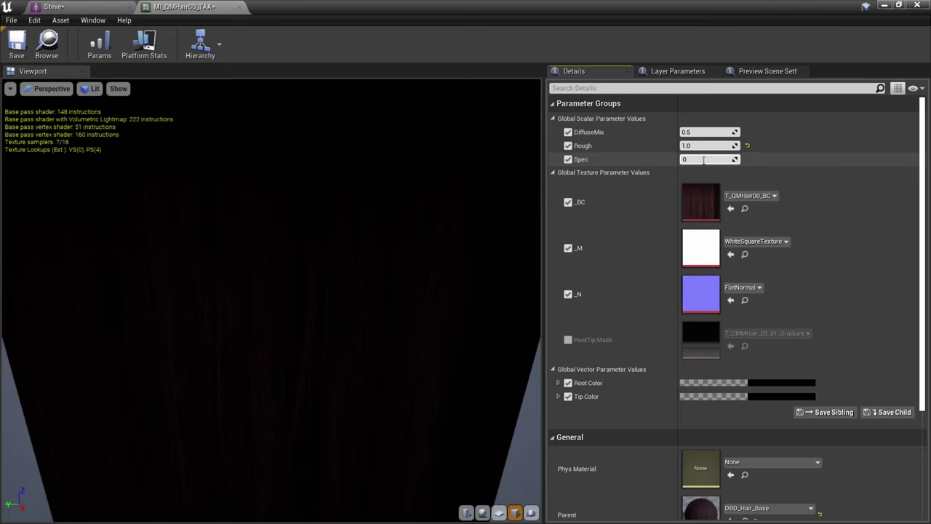
{"action": "scroll", "coordinate": [445, 276], "scroll_direction": "down", "scroll_amount": 3}
Assign the T_CMMHair_03_N texture to the _N parameter of the hair instance.
{"action": "left_click", "coordinate": [742, 288]}
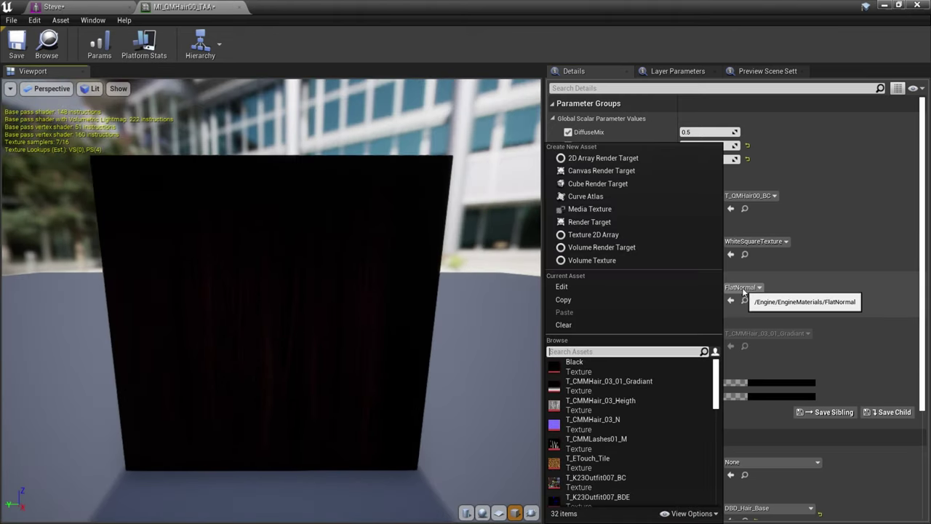
{"action": "type", "text": "Hair"}
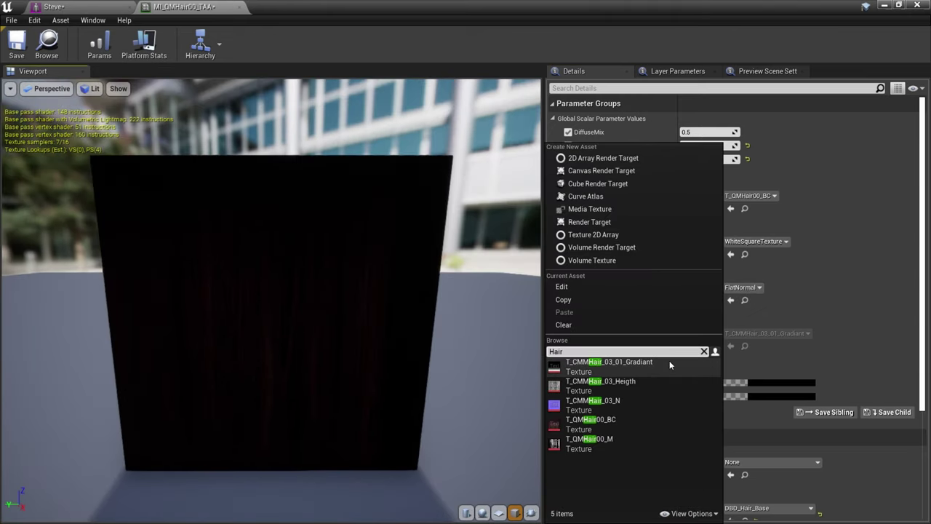
{"action": "left_click", "coordinate": [623, 408]}
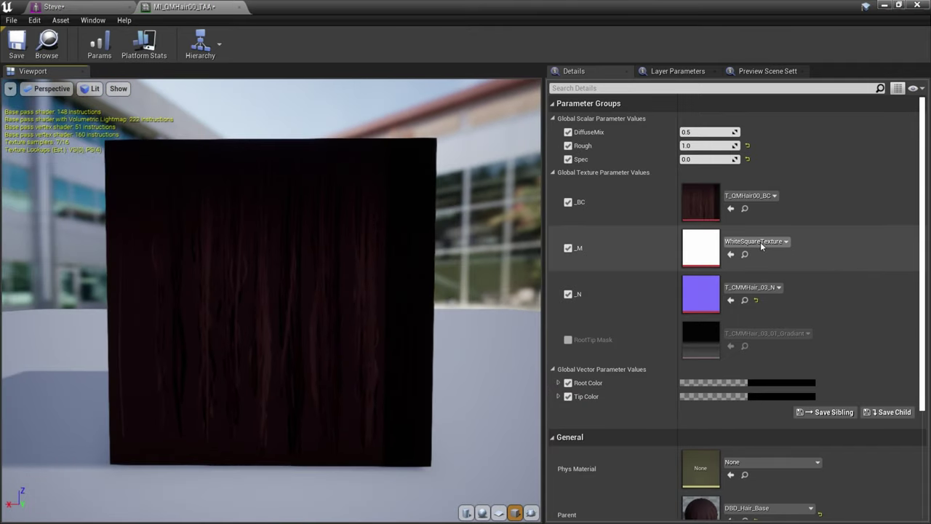
Assign the T_QMHair00_M texture to the _M parameter of the hair instance and check the masked strands on the preview cube.
{"action": "left_click", "coordinate": [761, 241]}
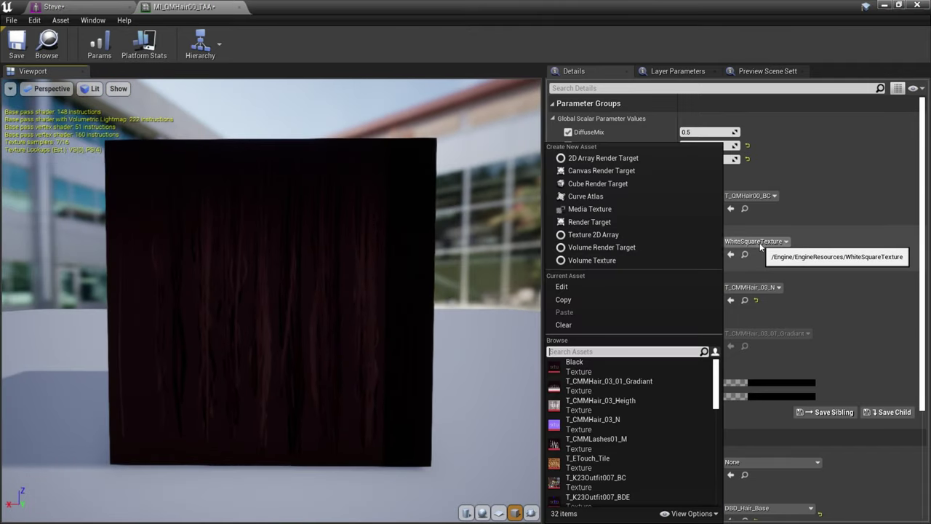
{"action": "type", "text": "Hair"}
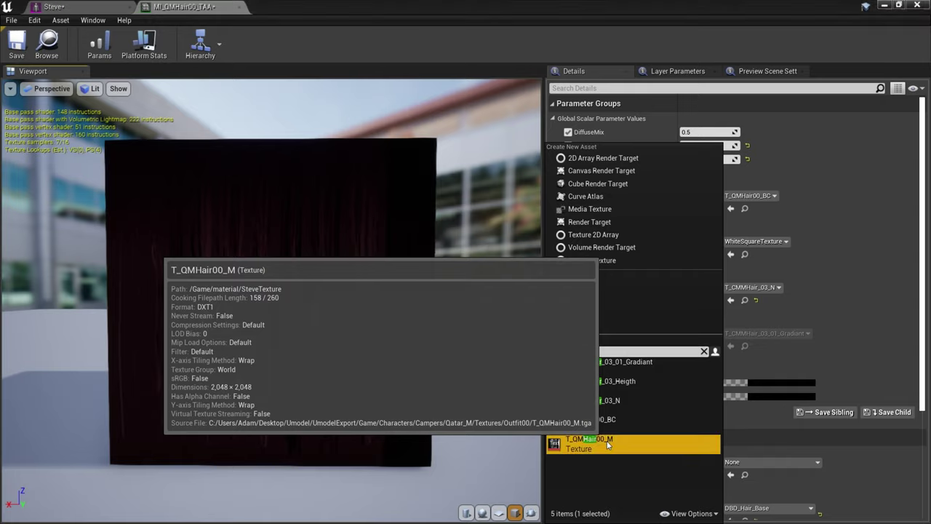
{"action": "left_click", "coordinate": [608, 445]}
{"action": "left_click_drag", "start_coordinate": [337, 394], "coordinate": [367, 397]}
{"action": "scroll", "coordinate": [337, 393], "scroll_direction": "up", "scroll_amount": 3}
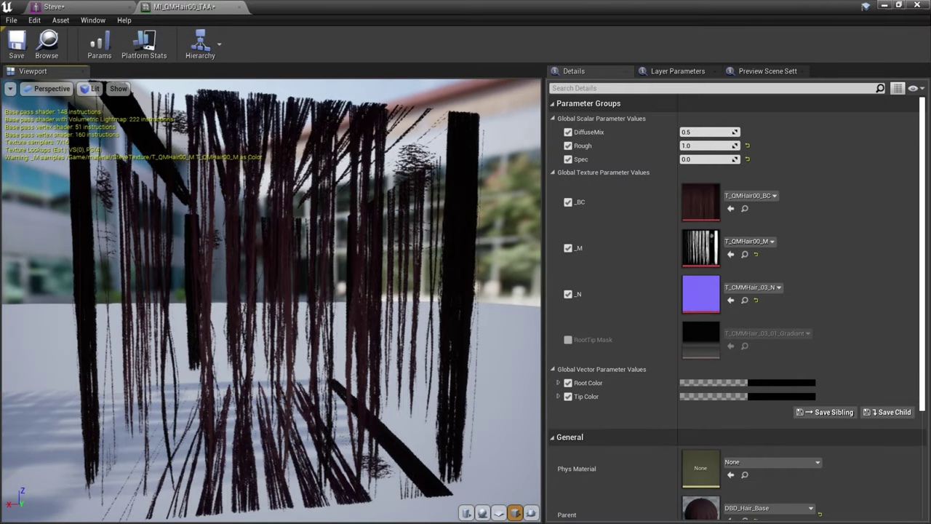
{"action": "left_click_drag", "start_coordinate": [364, 295], "coordinate": [329, 375]}
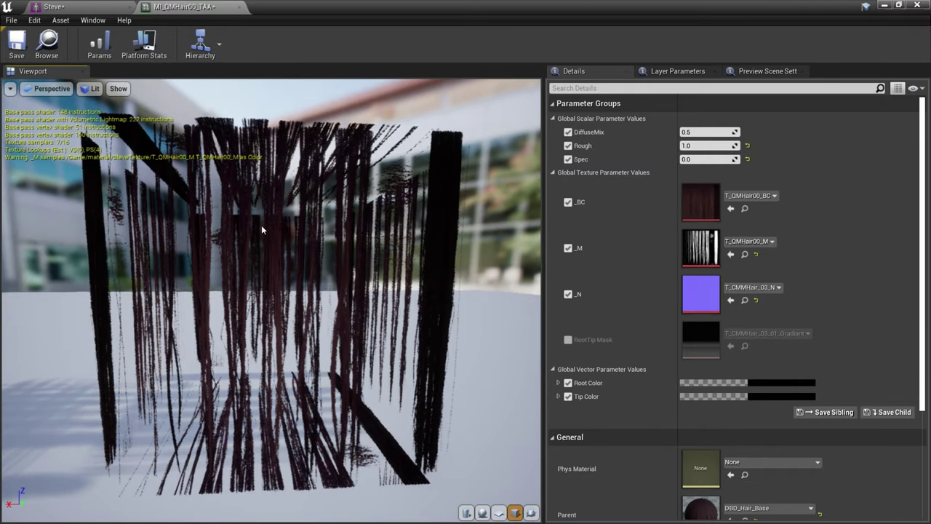
{"action": "left_click_drag", "start_coordinate": [54, 160], "coordinate": [121, 187]}
{"action": "left_click_drag", "start_coordinate": [205, 169], "coordinate": [244, 168]}
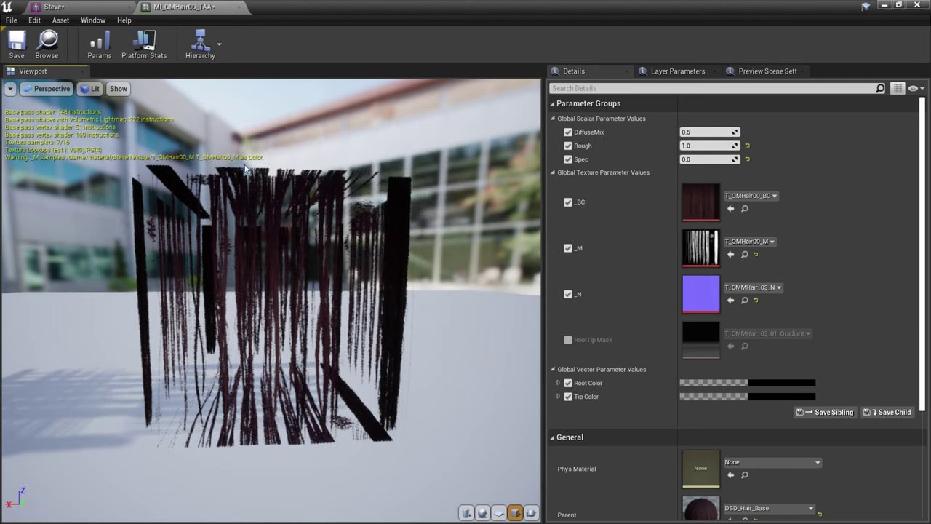
Open the parent material DBD_Hair_Base and set the _M texture node's sampler type to Linear Color.
{"action": "scroll", "coordinate": [706, 316], "scroll_direction": "down", "scroll_amount": 5}
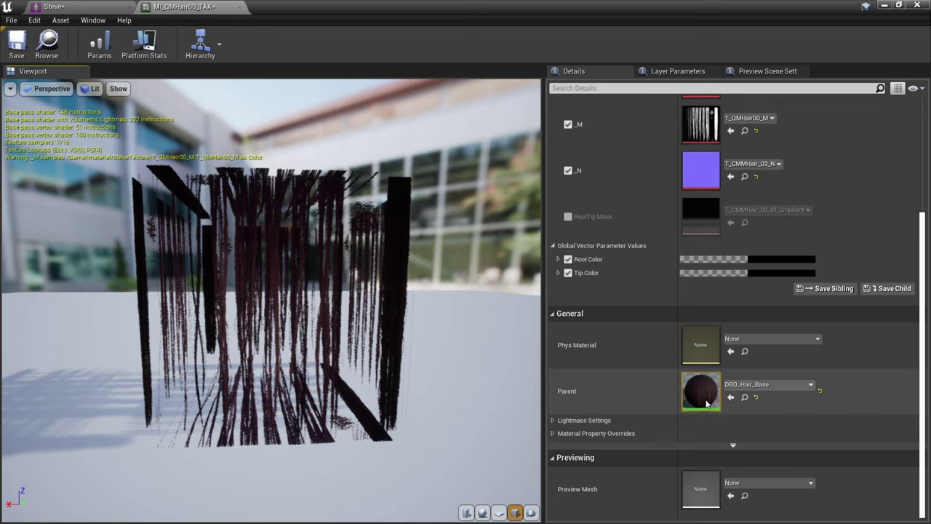
{"action": "double_click", "coordinate": [707, 400]}
{"action": "right_click_drag", "start_coordinate": [268, 344], "coordinate": [511, 276]}
{"action": "scroll", "coordinate": [510, 277], "scroll_direction": "down", "scroll_amount": 1}
{"action": "left_click", "coordinate": [434, 284]}
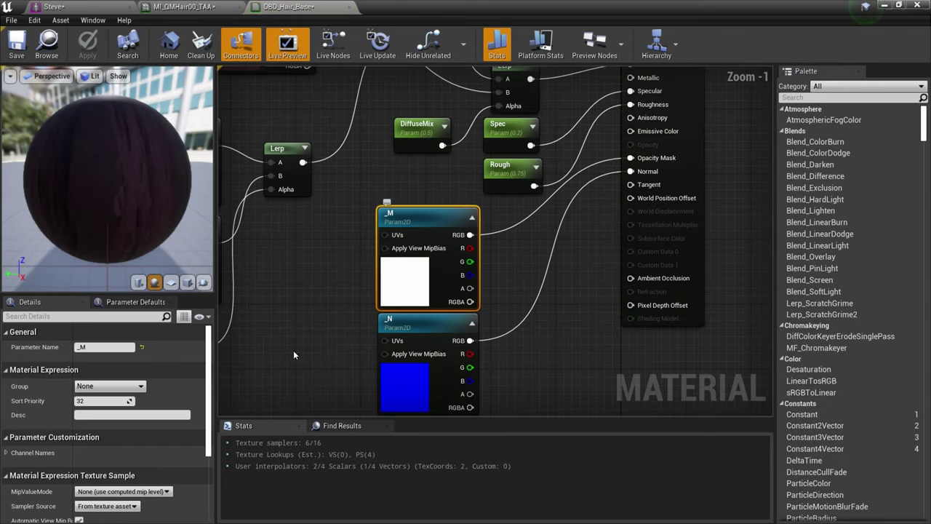
{"action": "scroll", "coordinate": [167, 454], "scroll_direction": "down", "scroll_amount": 2}
{"action": "scroll", "coordinate": [165, 450], "scroll_direction": "down", "scroll_amount": 2}
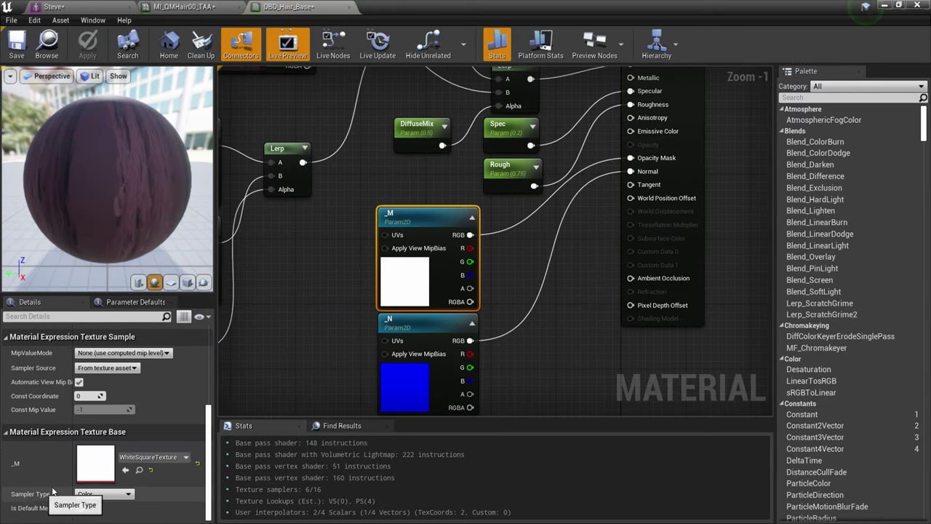
{"action": "left_click", "coordinate": [107, 497]}
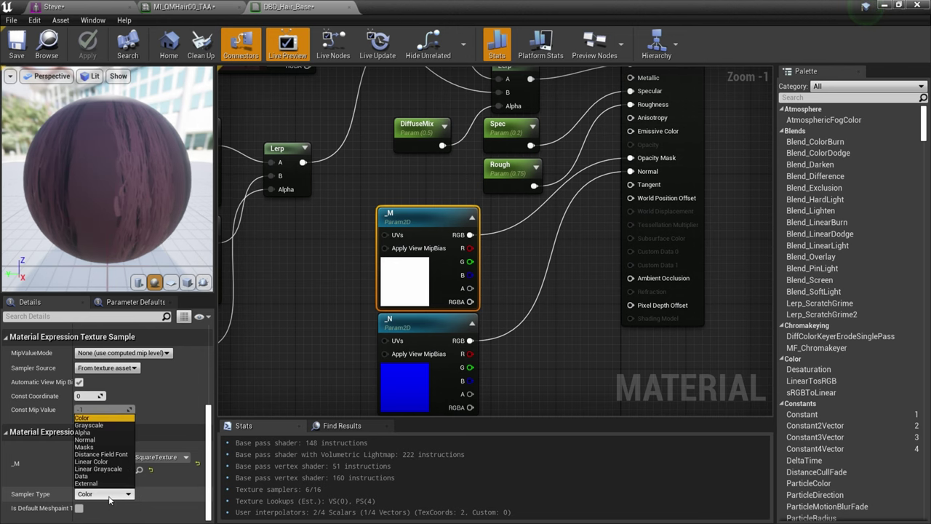
{"action": "left_click", "coordinate": [93, 462]}
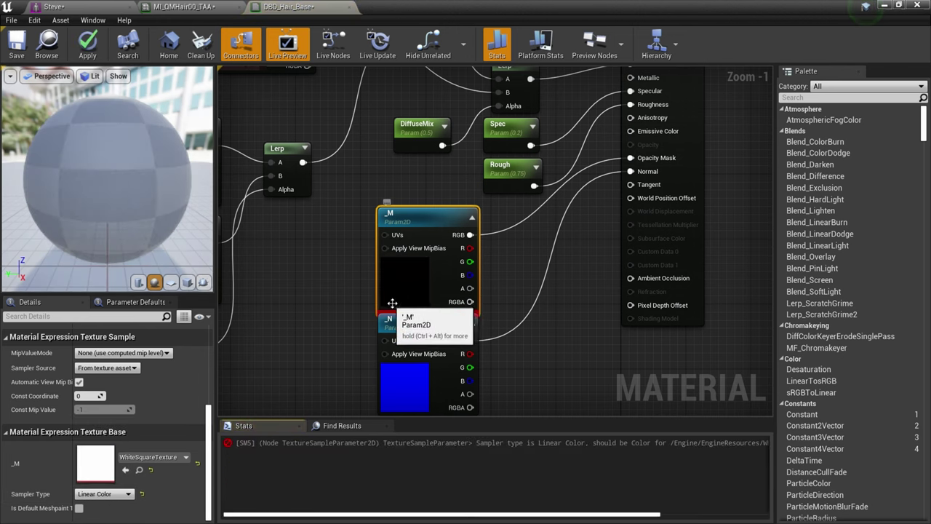
Replace the _M node's default texture in DBD_Hair_Base with T_QMHair00_M.
{"action": "left_click", "coordinate": [177, 457]}
{"action": "type", "text": "Hair"}
{"action": "left_click", "coordinate": [164, 371]}
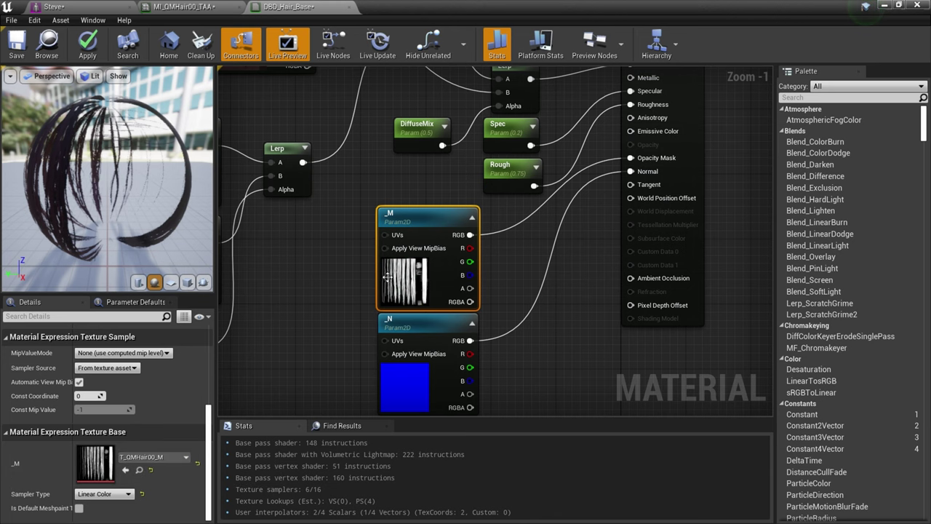
{"action": "scroll", "coordinate": [372, 329], "scroll_direction": "down", "scroll_amount": 2}
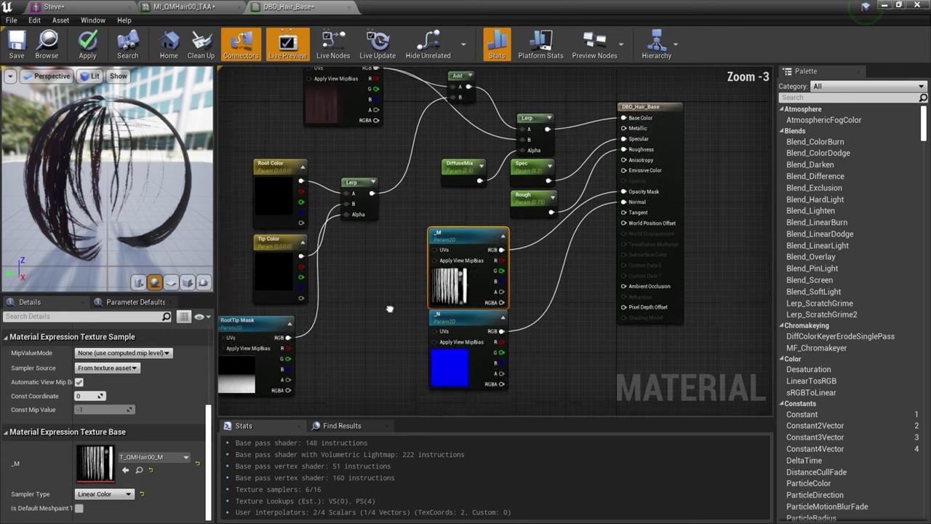
Apply the DBD_Hair_Base changes and return to the MI_QMHair00_TAA instance's root and tip colour parameters.
{"action": "right_click_drag", "start_coordinate": [379, 302], "coordinate": [391, 330]}
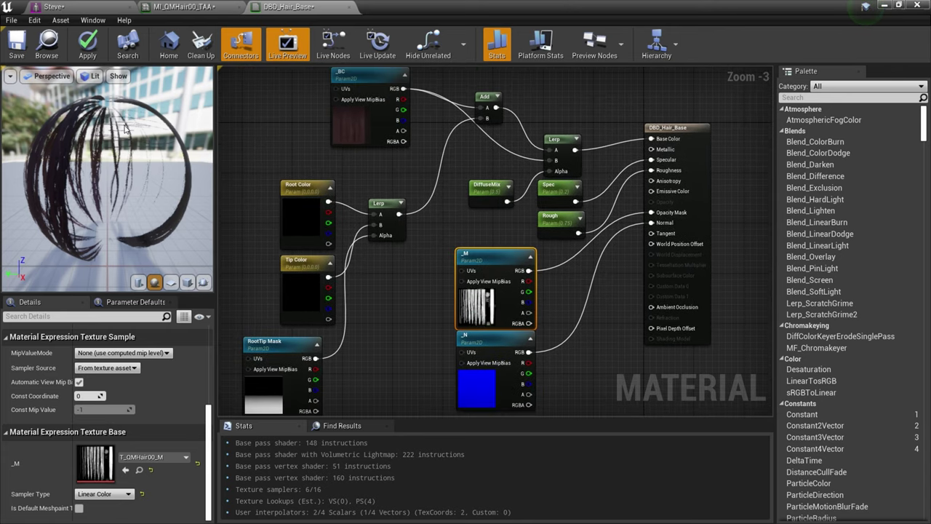
{"action": "left_click", "coordinate": [86, 48]}
{"action": "left_click", "coordinate": [182, 7]}
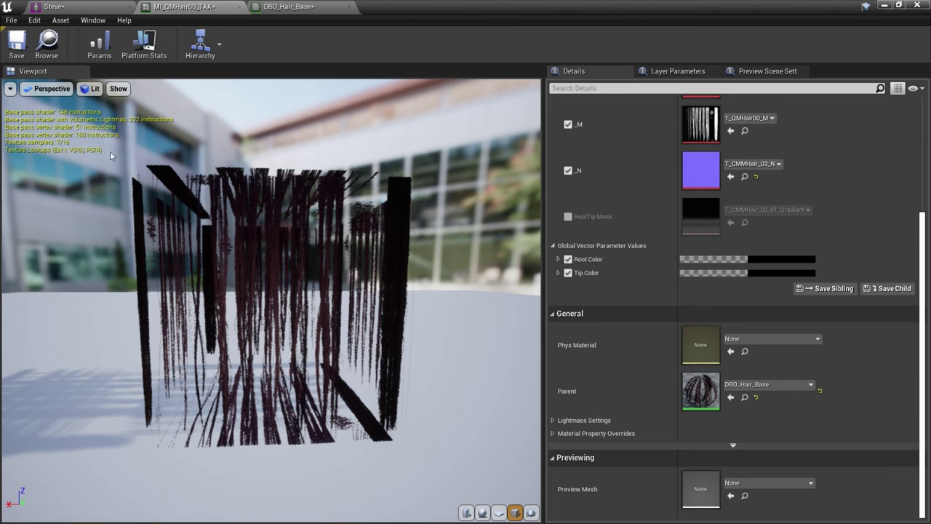
{"action": "scroll", "coordinate": [288, 287], "scroll_direction": "up", "scroll_amount": 2}
{"action": "scroll", "coordinate": [627, 372], "scroll_direction": "up", "scroll_amount": 3}
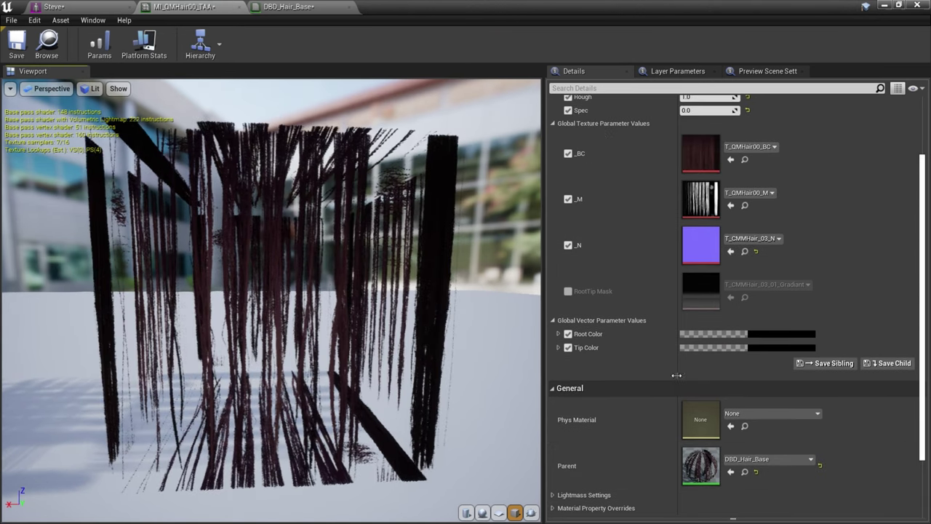
Switch to Blender and copy the hex colour 4A371D from the first stop of the hair material's ColorRamp.
{"action": "key", "text": "alt+Tab"}
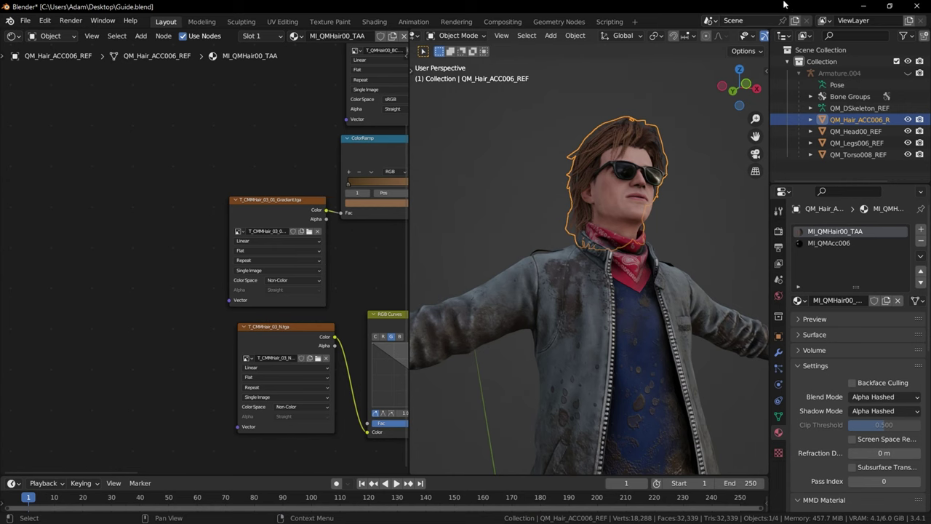
{"action": "left_click_drag", "start_coordinate": [784, 3], "coordinate": [930, 21]}
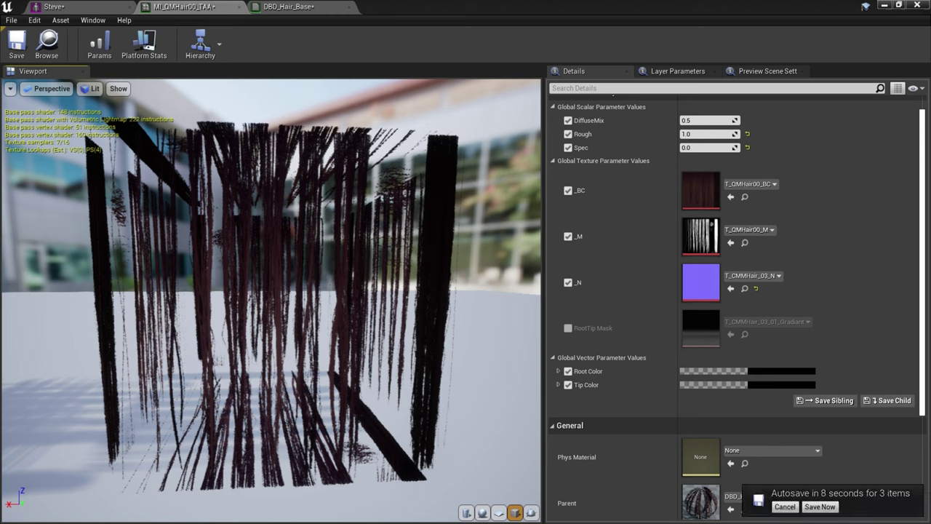
{"action": "key", "text": "alt+Tab"}
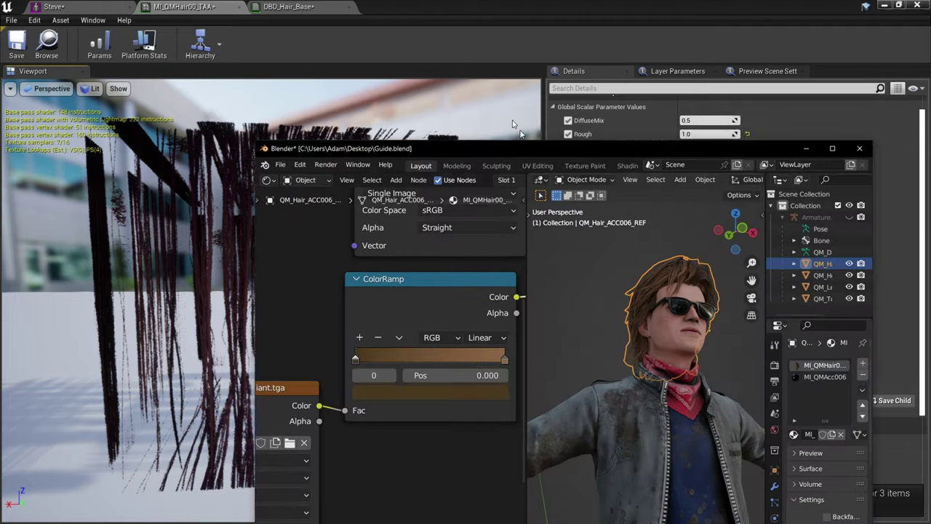
{"action": "left_click", "coordinate": [186, 265]}
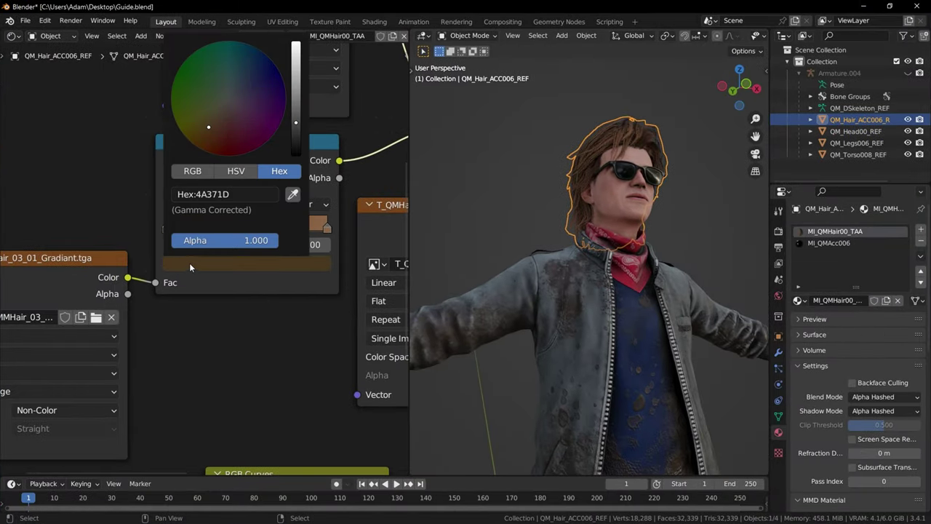
{"action": "left_click", "coordinate": [233, 194]}
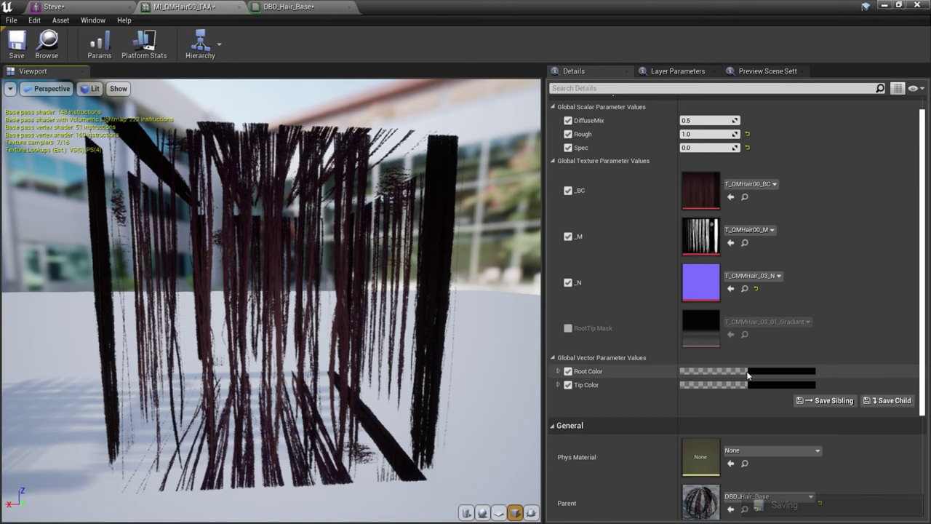
Back in Unreal, set the hair instance's Root Color to sRGB hex 4A371D.
{"action": "left_click", "coordinate": [728, 384]}
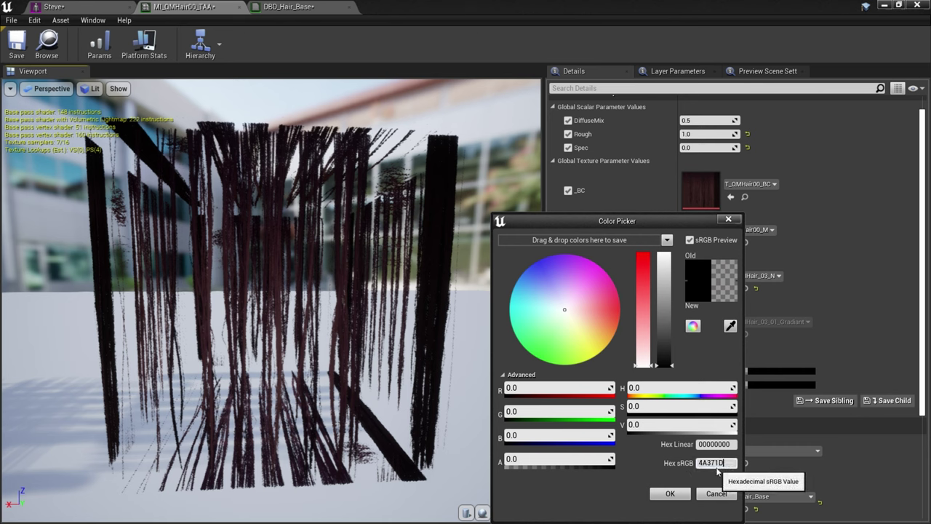
{"action": "key", "text": "Return"}
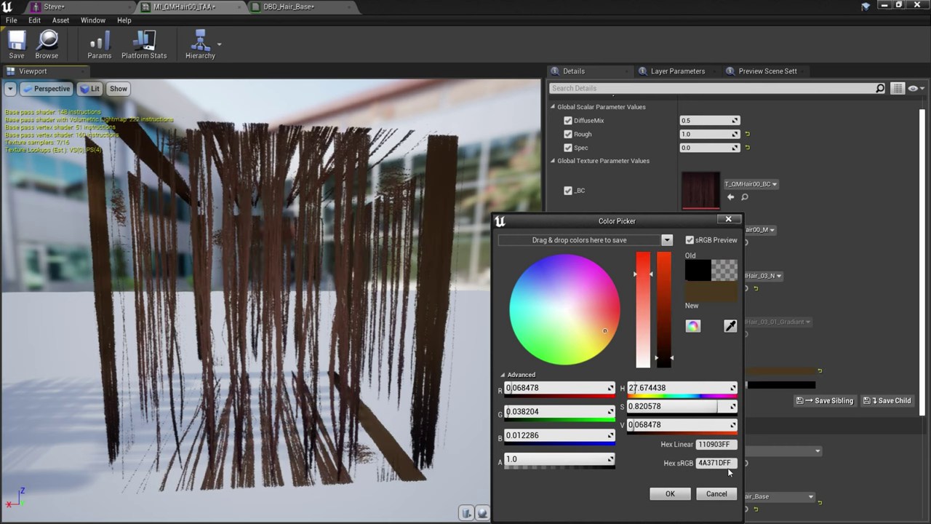
{"action": "left_click", "coordinate": [670, 494]}
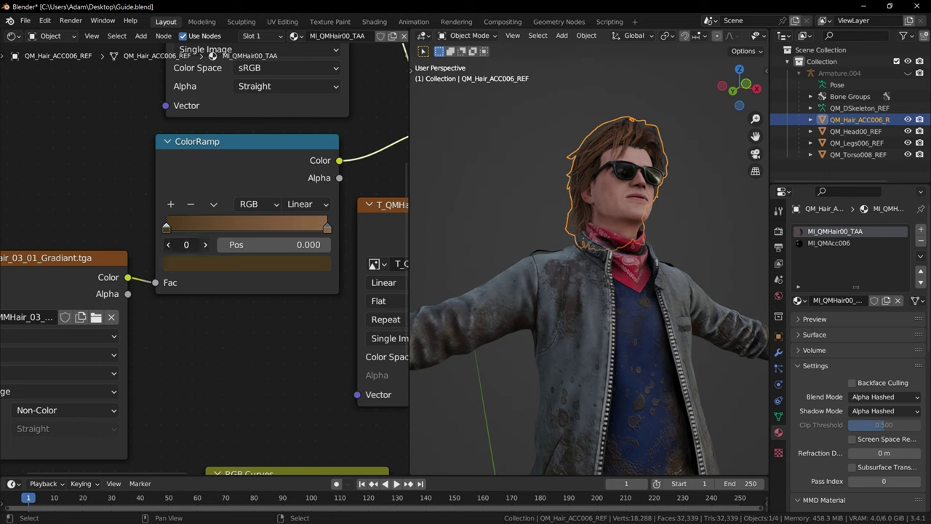
In Blender, copy the hex colour 8E6746 from the last stop of the hair material's ColorRamp.
{"action": "left_click", "coordinate": [209, 260]}
{"action": "left_click", "coordinate": [263, 193]}
{"action": "key", "text": "ctrl+c"}
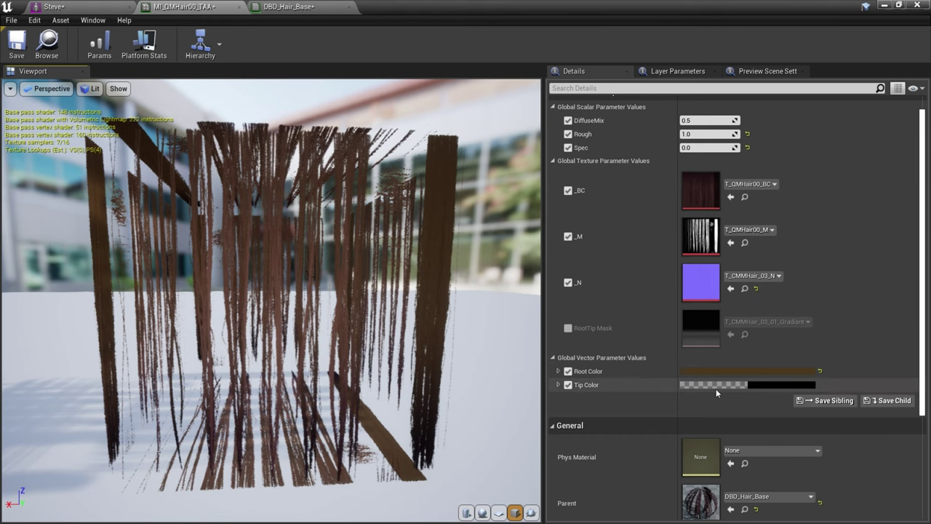
Set the hair instance's Tip Color in Unreal to sRGB hex 8E6746 and check the strands on the preview cube.
{"action": "left_click", "coordinate": [716, 387]}
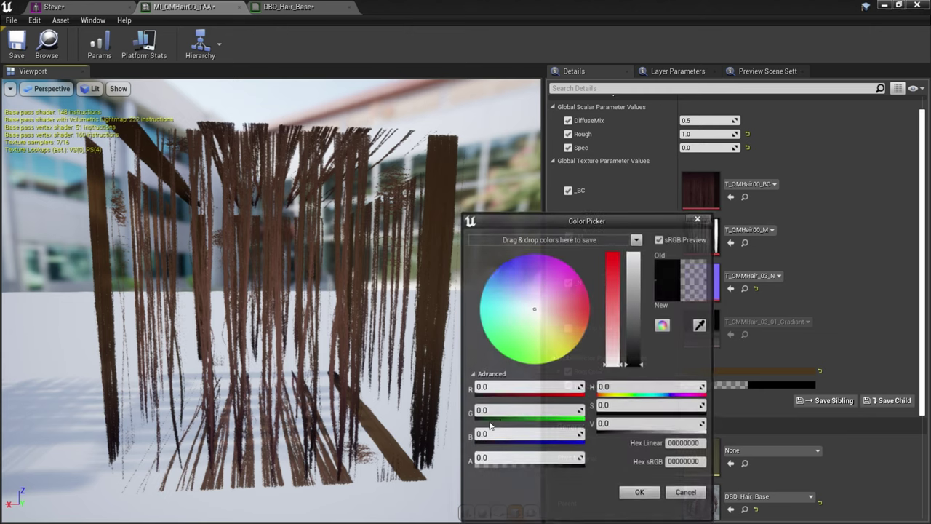
{"action": "key", "text": "ctrl+v"}
{"action": "key", "text": "Return"}
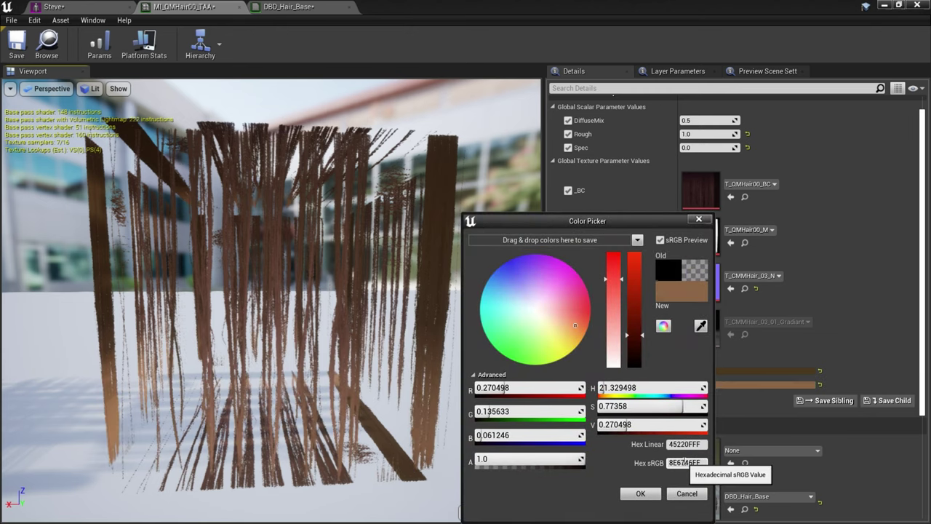
{"action": "left_click", "coordinate": [640, 494]}
{"action": "left_click_drag", "start_coordinate": [393, 416], "coordinate": [436, 416]}
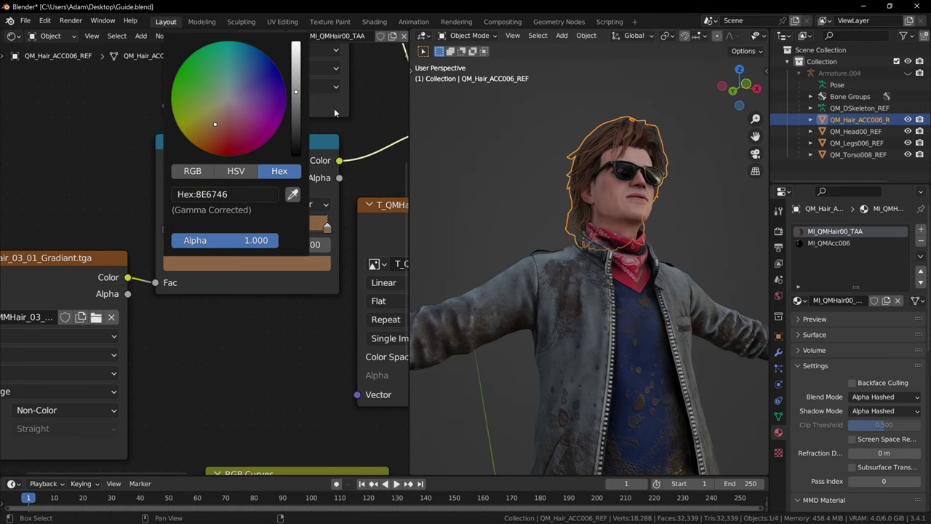
Check the hair material's nodes in Blender for reference and set DiffuseMix to 0.476191 in the Unreal hair instance.
{"action": "middle_click_drag", "start_coordinate": [374, 112], "coordinate": [312, 299]}
{"action": "middle_click_drag", "start_coordinate": [303, 218], "coordinate": [263, 386]}
{"action": "scroll", "coordinate": [241, 211], "scroll_direction": "down", "scroll_amount": 3}
{"action": "scroll", "coordinate": [238, 215], "scroll_direction": "up", "scroll_amount": 2}
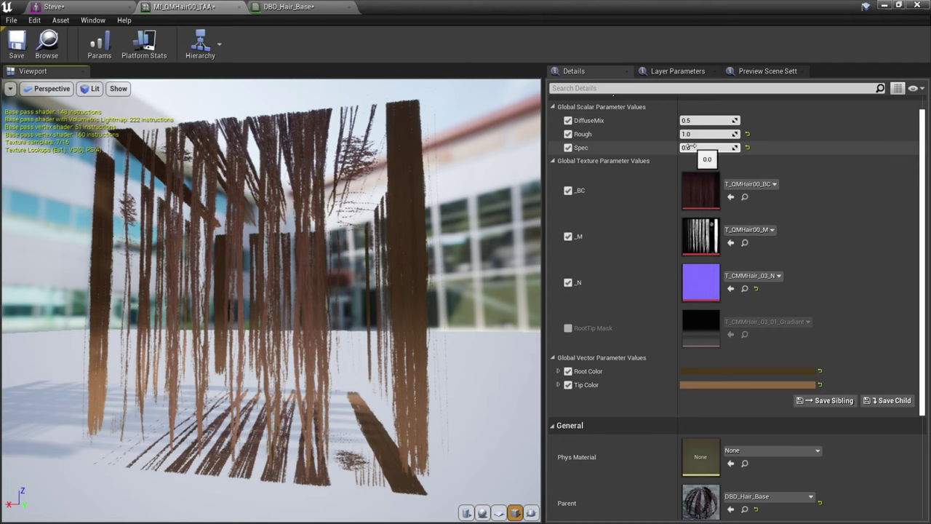
{"action": "left_click_drag", "start_coordinate": [368, 220], "coordinate": [305, 217]}
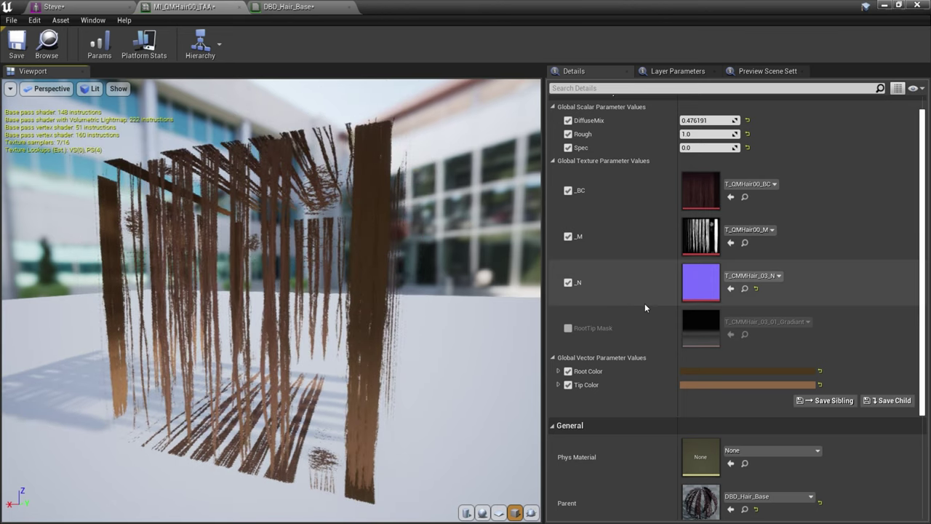
Enable the RootTip Mask parameter of MI_QMHair00_TAA and save the instance.
{"action": "left_click", "coordinate": [569, 328]}
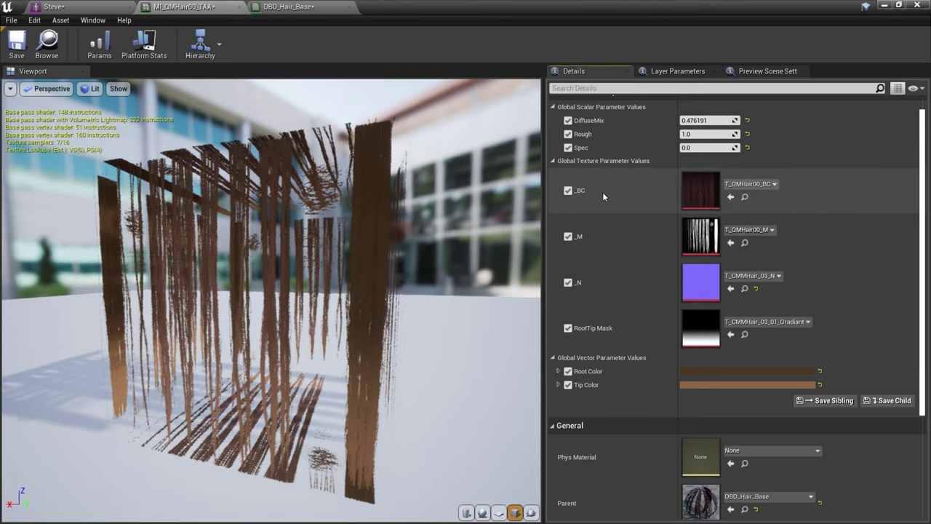
{"action": "left_click", "coordinate": [16, 45]}
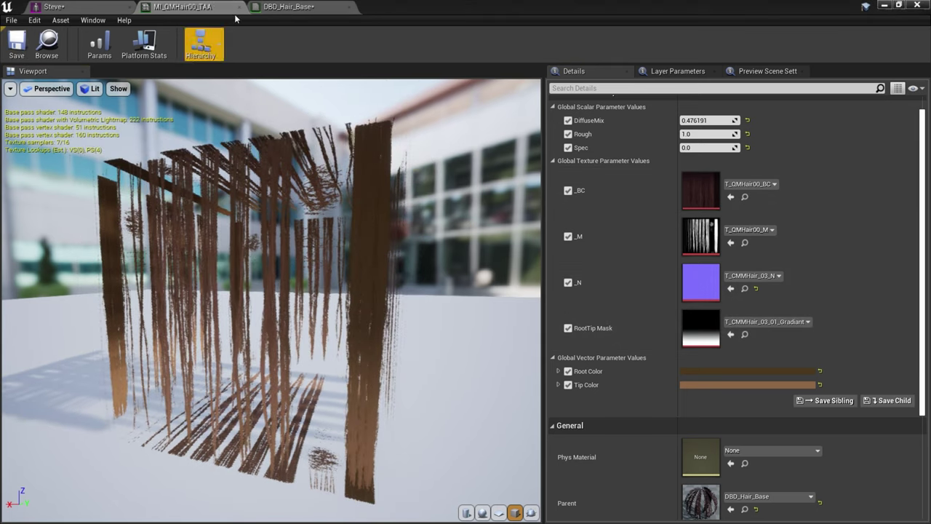
Inspect the hair close up on the Steve mesh and isolate material slot Element 0 to identify its geometry.
{"action": "left_click", "coordinate": [289, 7]}
{"action": "left_click", "coordinate": [54, 10]}
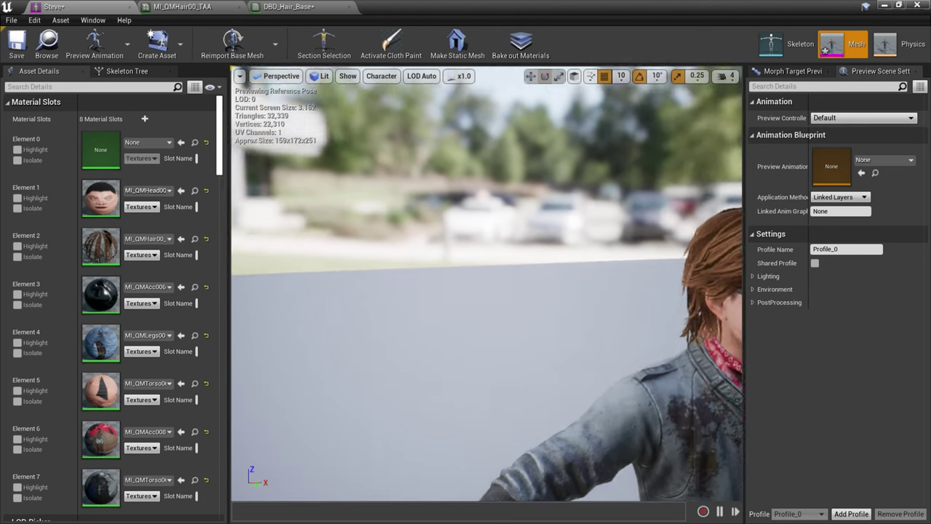
{"action": "mouse_move", "coordinate": [488, 284]}
{"action": "right_mouse_down"}
{"action": "mouse_move", "coordinate": [543, 280]}
{"action": "mouse_move", "coordinate": [480, 291]}
{"action": "mouse_move", "coordinate": [477, 277]}
{"action": "right_mouse_up"}
{"action": "key", "text": "s"}
{"action": "key", "text": "q"}
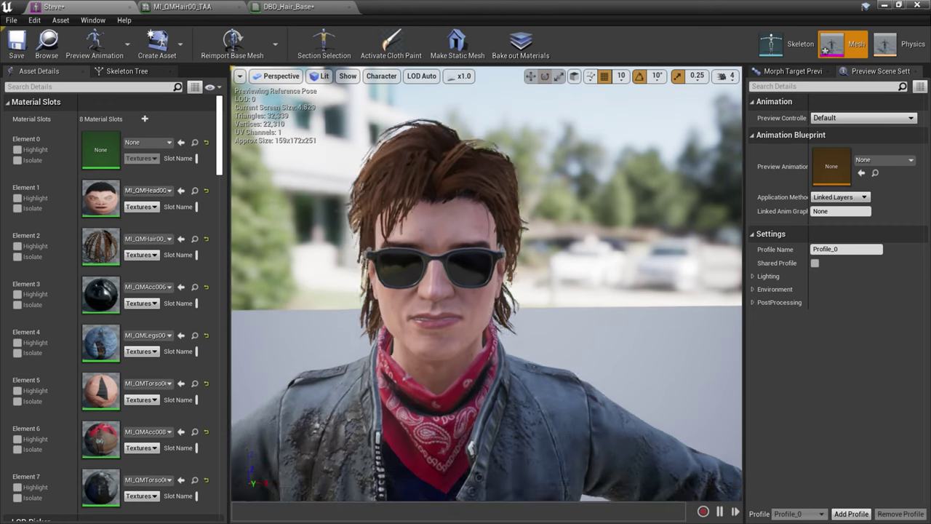
{"action": "key", "text": "w"}
{"action": "key", "text": "e"}
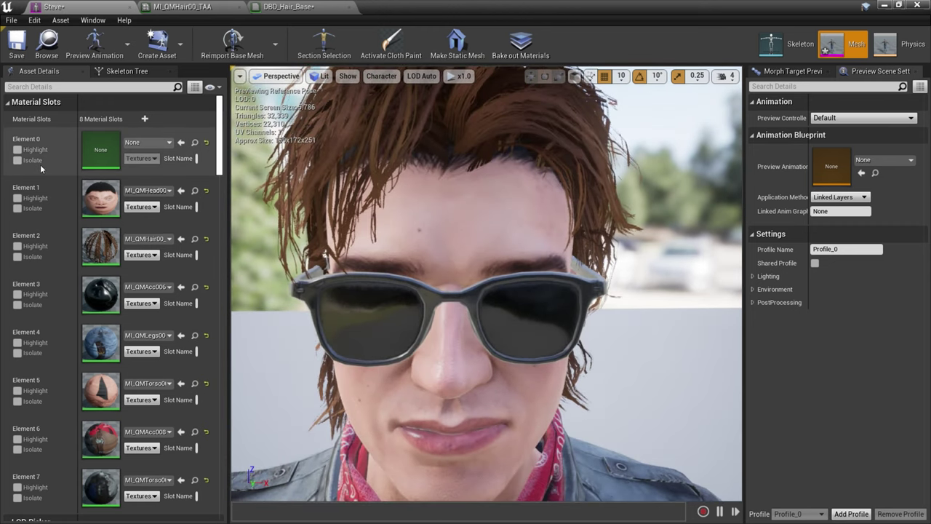
{"action": "left_click", "coordinate": [17, 160]}
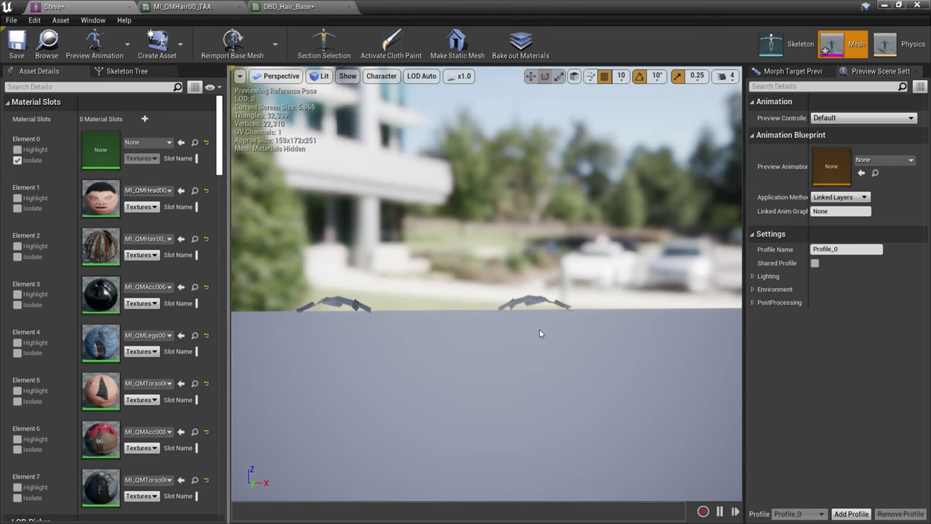
Save the DBD_Hair_Base material and close it together with the MI_QMHair00_TAA instance.
{"action": "left_click", "coordinate": [289, 6]}
{"action": "left_click", "coordinate": [16, 44]}
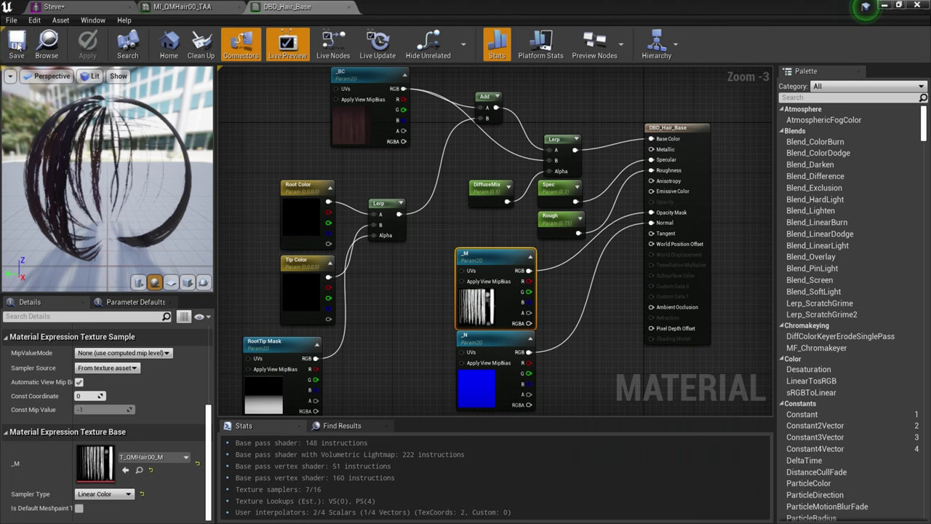
{"action": "left_click", "coordinate": [346, 6]}
{"action": "left_click", "coordinate": [242, 7]}
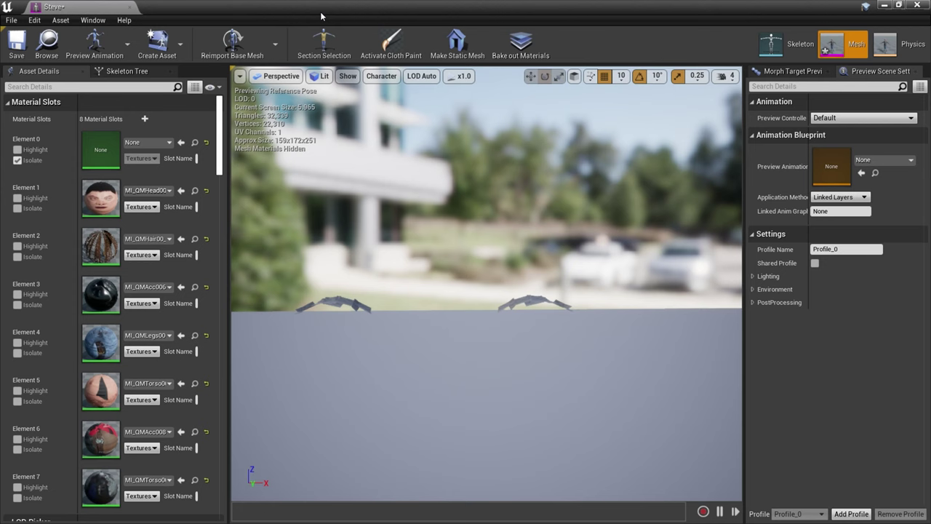
In the material folder, create a material instance of DBD_Hair_Base named MI_Lashes00.
{"action": "left_click", "coordinate": [883, 6]}
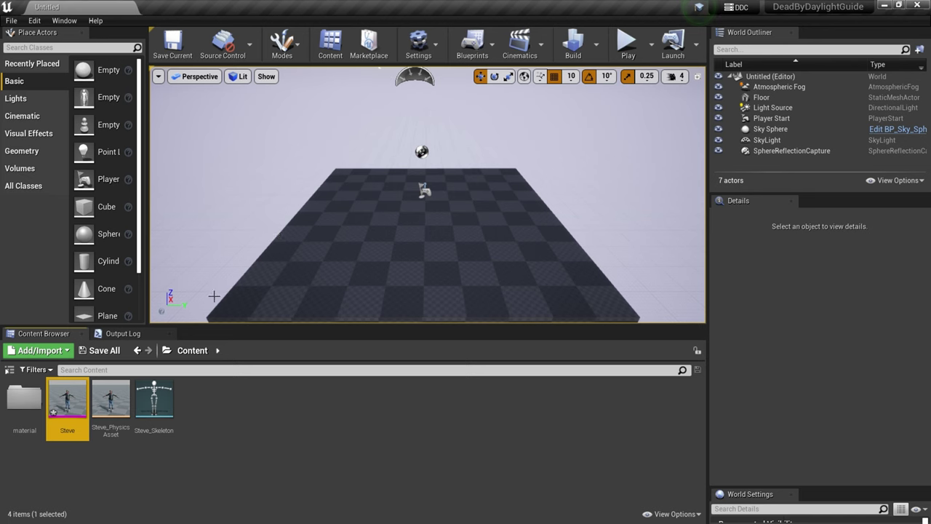
{"action": "double_click", "coordinate": [25, 398]}
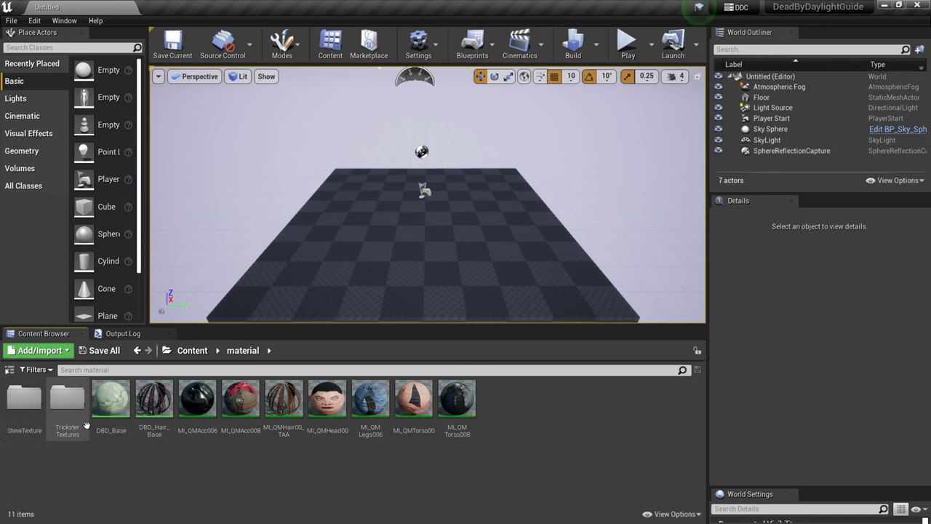
{"action": "right_click", "coordinate": [152, 412]}
{"action": "left_click", "coordinate": [230, 115]}
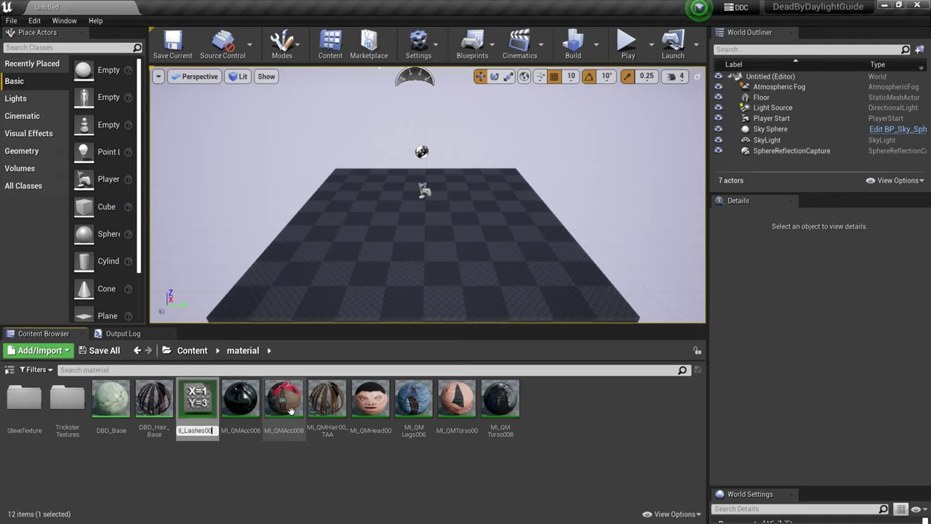
{"action": "type", "text": "MI_Lashes00"}
{"action": "key", "text": "Return"}
Open MI_Lashes00, enable its three scalar parameters, and set Spec to 0, Rough to 1 and DiffuseMix to 1.
{"action": "double_click", "coordinate": [205, 407]}
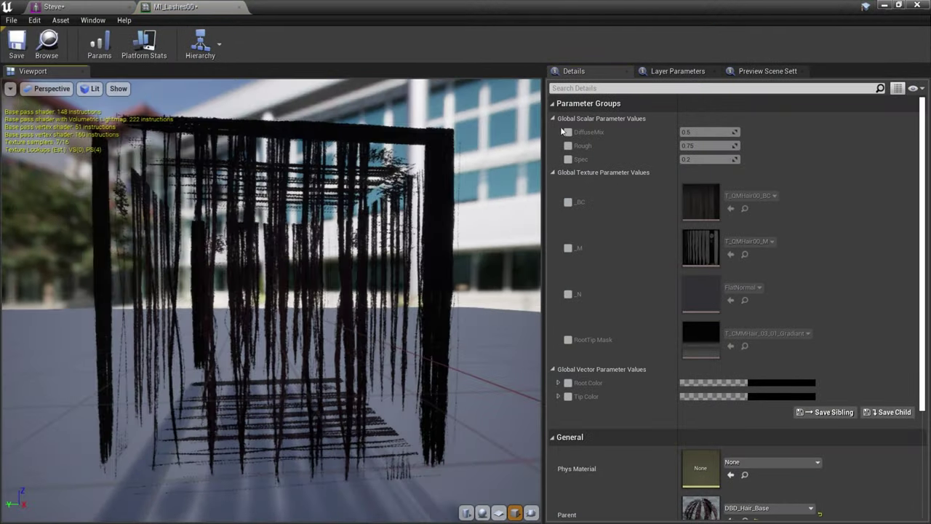
{"action": "left_click", "coordinate": [568, 133]}
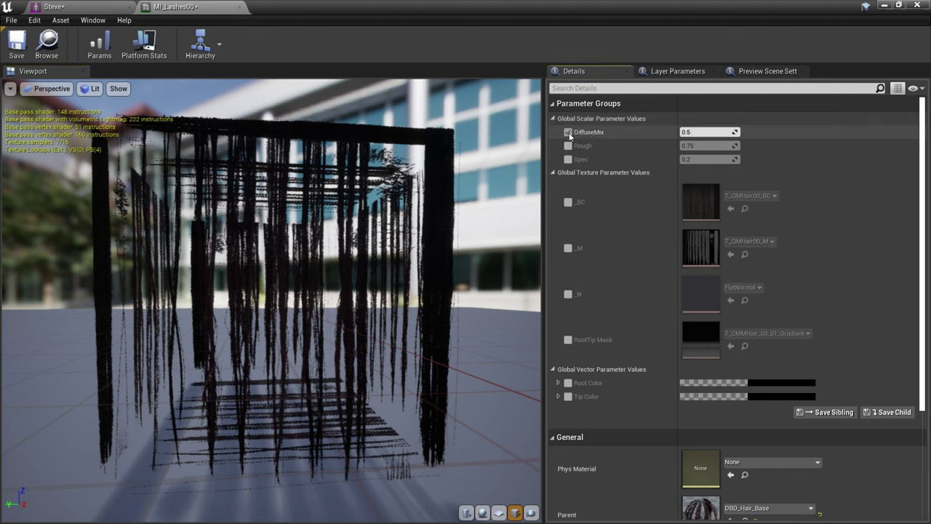
{"action": "left_click", "coordinate": [569, 148]}
{"action": "left_click", "coordinate": [569, 160]}
{"action": "left_click", "coordinate": [700, 160]}
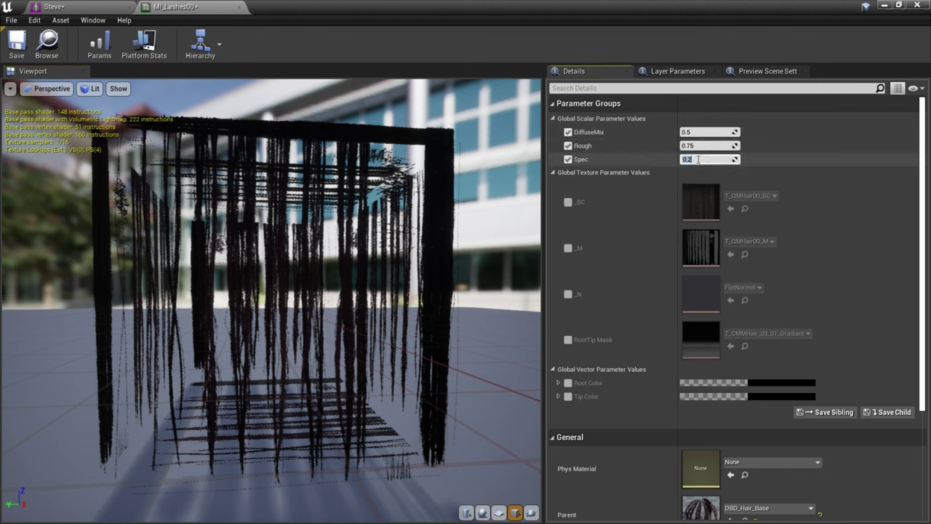
{"action": "type", "text": "0"}
{"action": "key", "text": "Return"}
{"action": "left_click", "coordinate": [709, 146]}
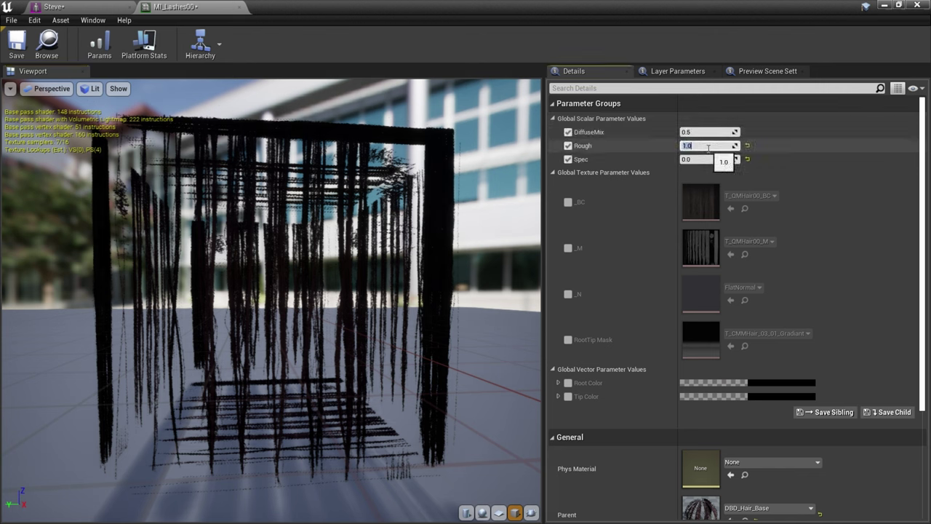
{"action": "left_click", "coordinate": [705, 132]}
{"action": "key", "text": "Return"}
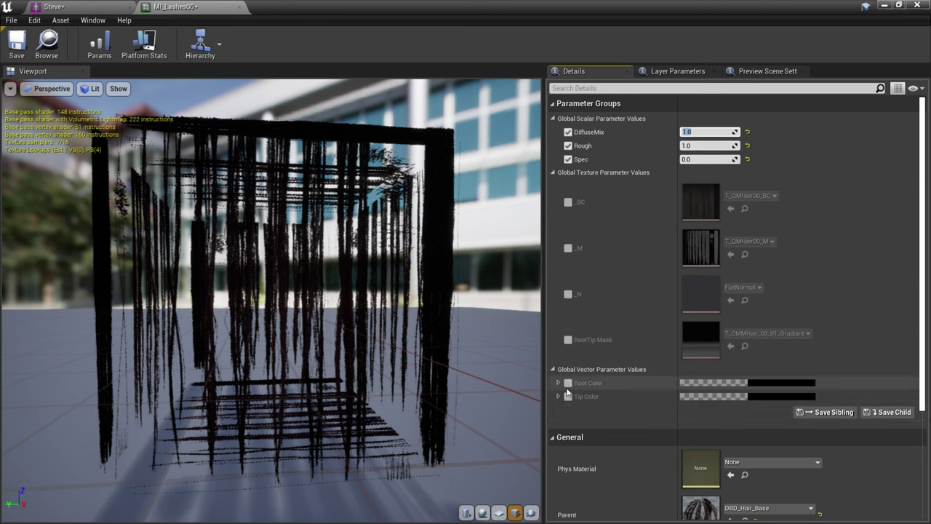
Enable the _N, _M and _BC texture parameters of MI_Lashes00.
{"action": "left_click", "coordinate": [569, 295]}
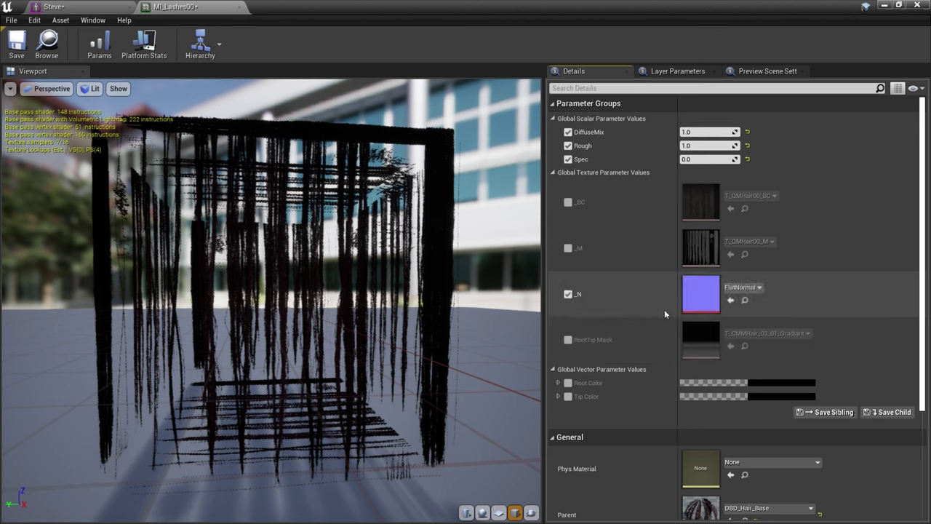
{"action": "left_click", "coordinate": [568, 249]}
{"action": "left_click", "coordinate": [568, 202]}
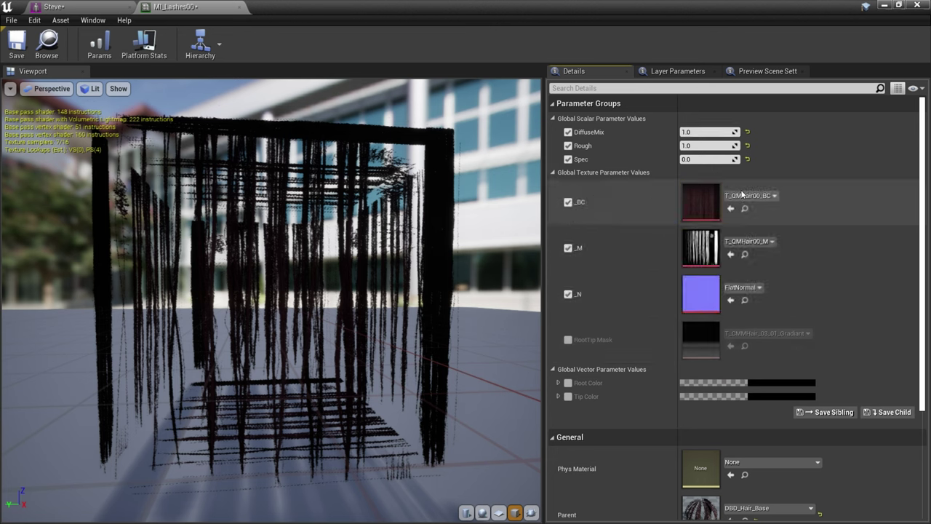
In MI_Lashes00, set the _BC texture to Black and the _M texture to T_CMMLashes01_M, and save the instance.
{"action": "left_click", "coordinate": [743, 196]}
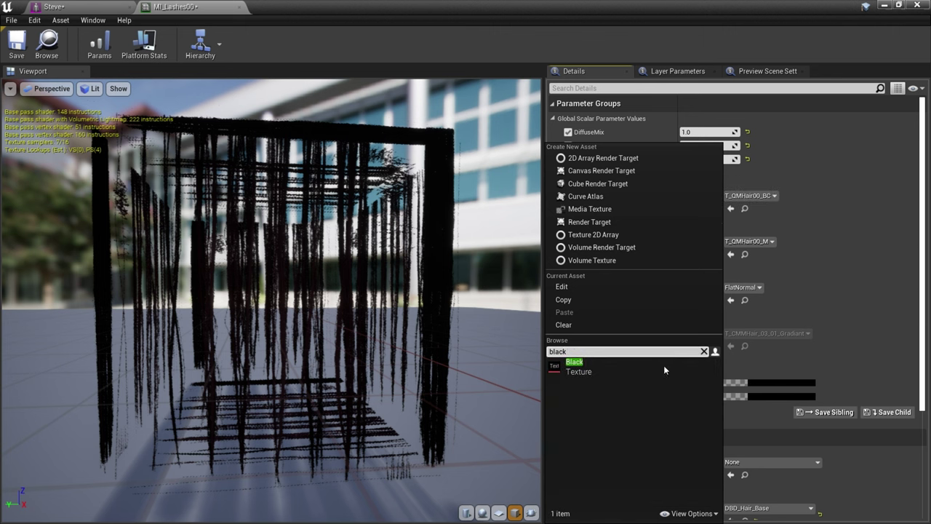
{"action": "left_click", "coordinate": [589, 364]}
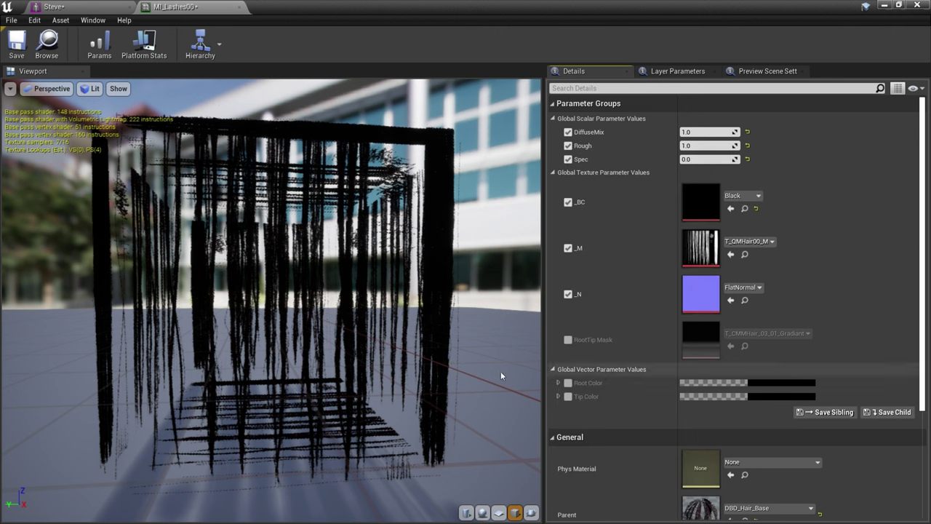
{"action": "left_click", "coordinate": [740, 244]}
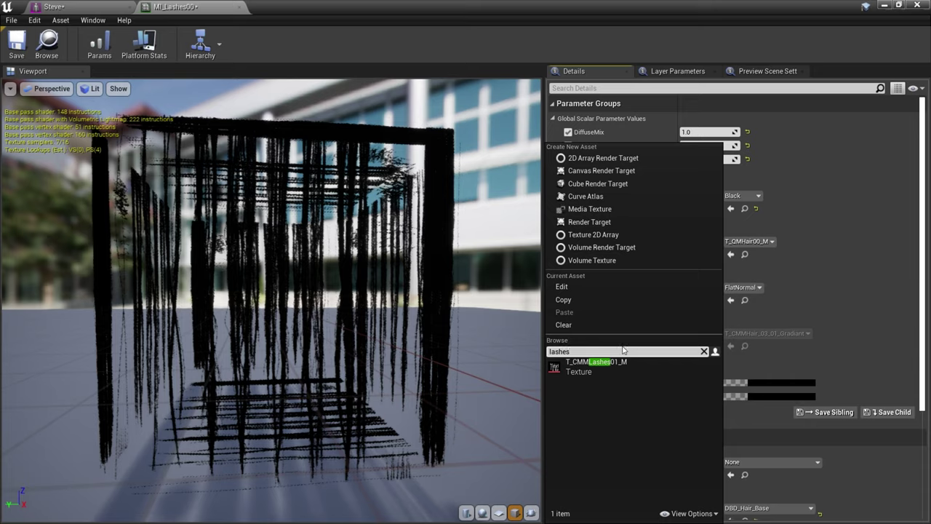
{"action": "left_click", "coordinate": [590, 364]}
{"action": "left_click_drag", "start_coordinate": [350, 335], "coordinate": [353, 335]}
{"action": "left_click", "coordinate": [16, 43]}
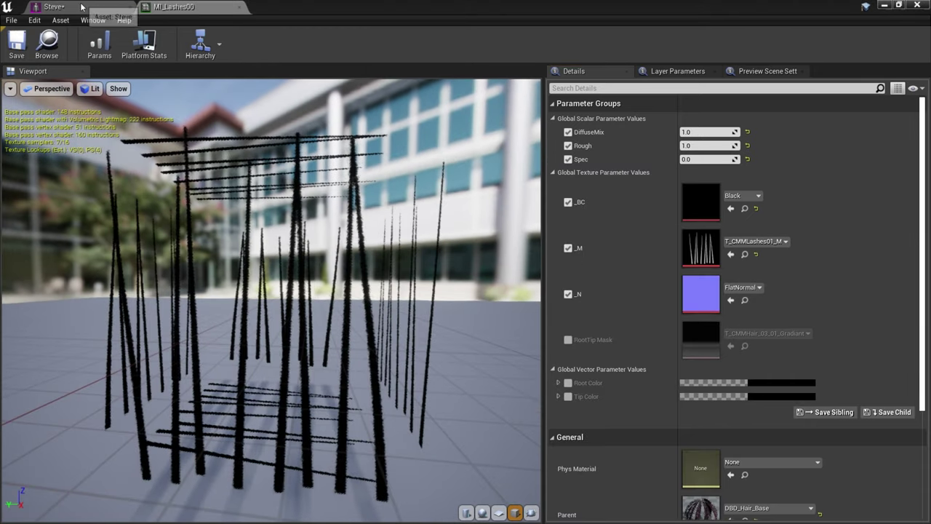
Assign MI_Lashes00 to the Element 0 material slot of the Steve mesh and turn off that slot's isolation.
{"action": "left_click", "coordinate": [52, 6]}
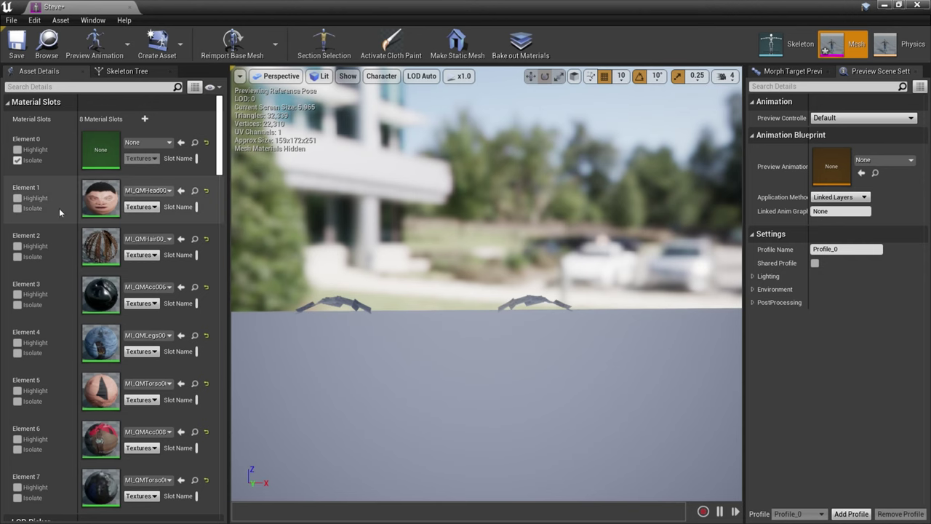
{"action": "left_click", "coordinate": [154, 142]}
{"action": "type", "text": "lashes"}
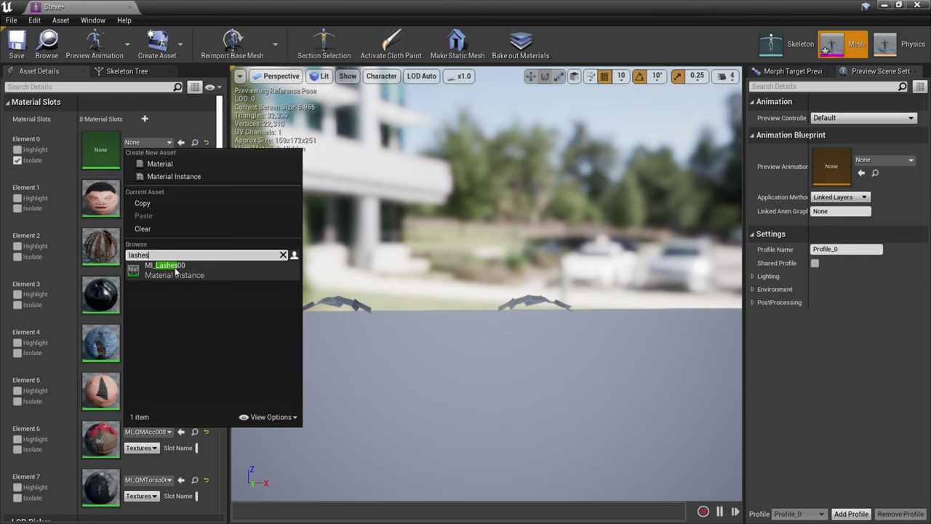
{"action": "left_click", "coordinate": [175, 271]}
{"action": "right_click_drag", "start_coordinate": [386, 358], "coordinate": [381, 357]}
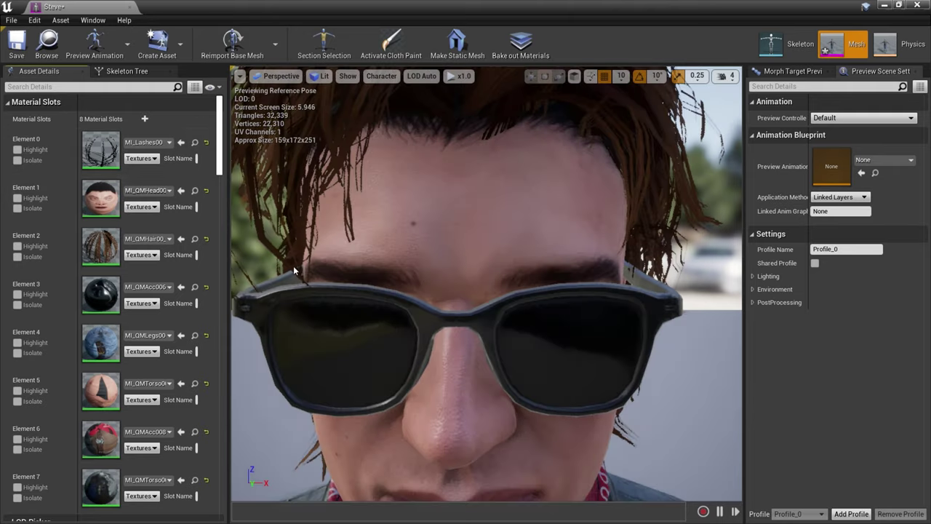
{"action": "right_click_drag", "start_coordinate": [294, 270], "coordinate": [342, 277]}
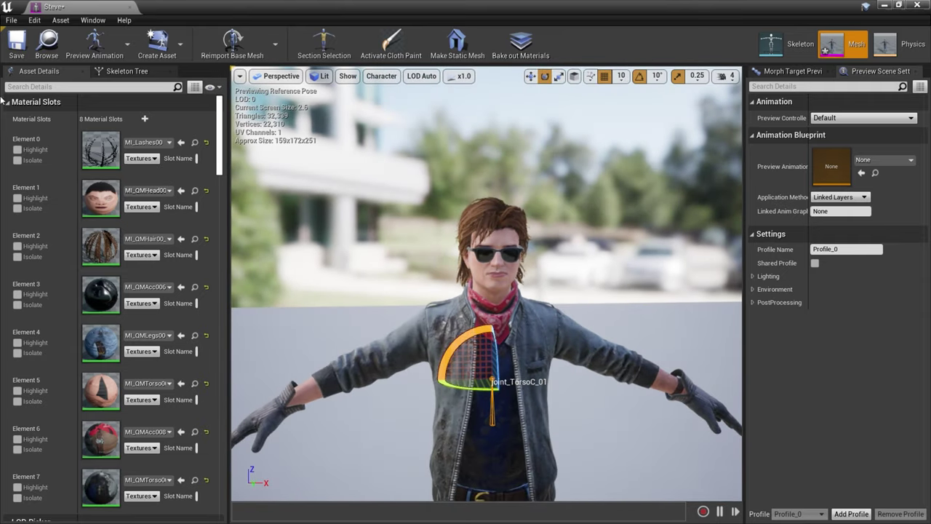
Save the Steve mesh and look over the full character.
{"action": "left_click", "coordinate": [16, 41]}
{"action": "scroll", "coordinate": [386, 267], "scroll_direction": "down", "scroll_amount": 4}
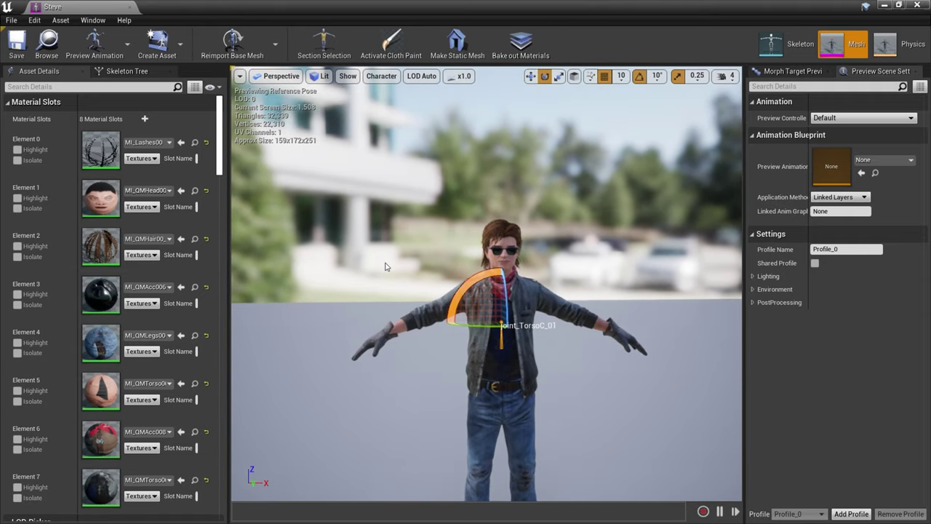
{"action": "mouse_move", "coordinate": [385, 266]}
{"action": "right_mouse_down"}
{"action": "mouse_move", "coordinate": [386, 285]}
{"action": "mouse_move", "coordinate": [386, 264]}
{"action": "right_mouse_up"}
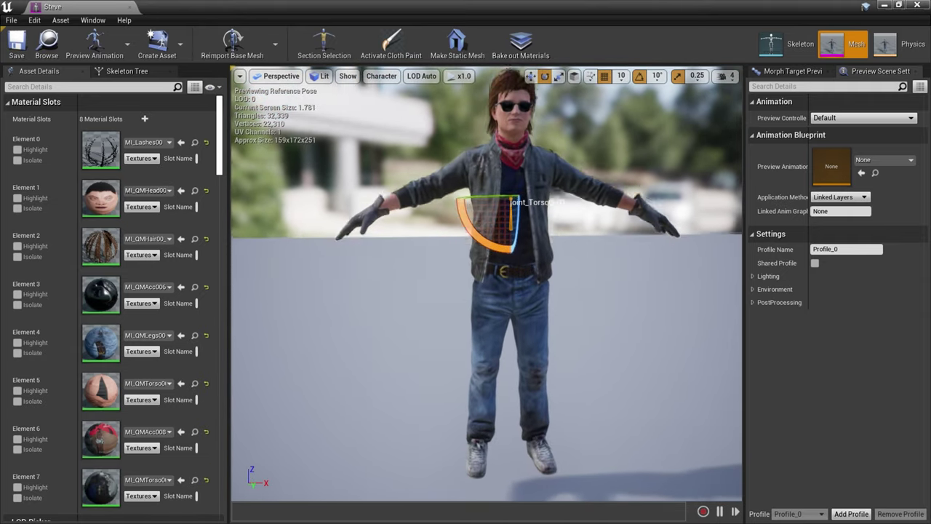
{"action": "scroll", "coordinate": [386, 266], "scroll_direction": "up", "scroll_amount": 3}
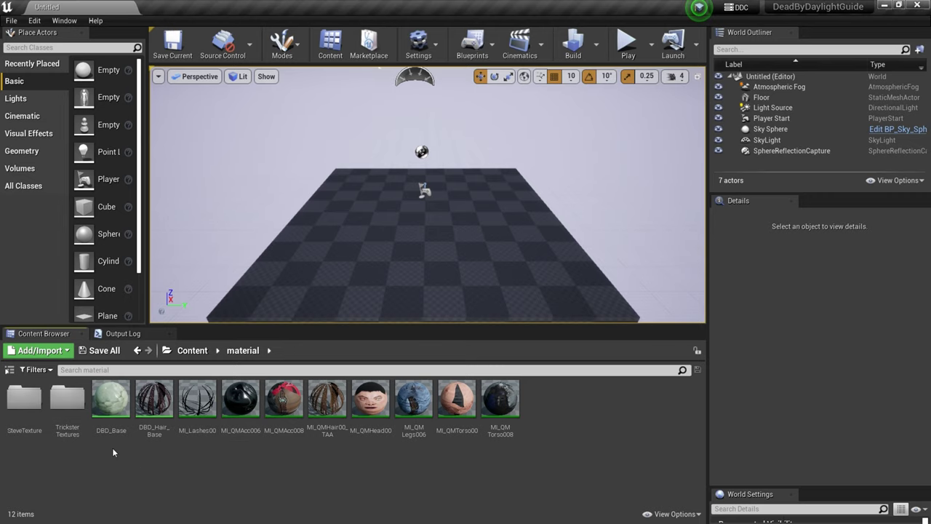
Open the DBD_Base material from the material folder and choose Masked as its blend mode.
{"action": "double_click", "coordinate": [118, 416]}
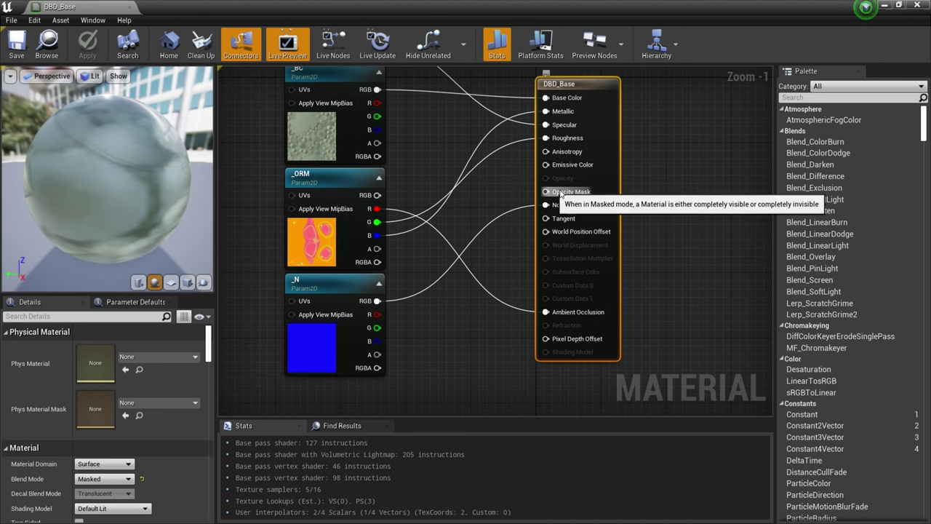
{"action": "right_click_drag", "start_coordinate": [634, 182], "coordinate": [658, 206]}
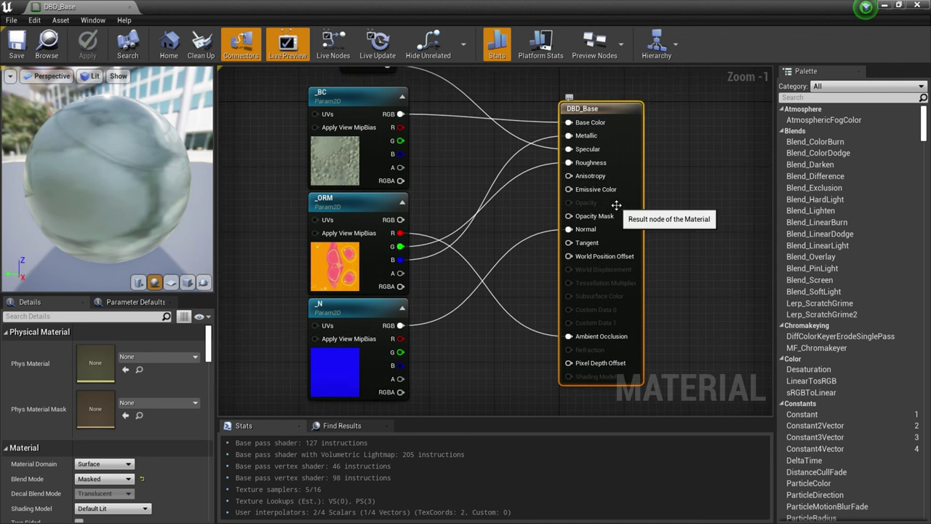
{"action": "scroll", "coordinate": [87, 435], "scroll_direction": "down", "scroll_amount": 2}
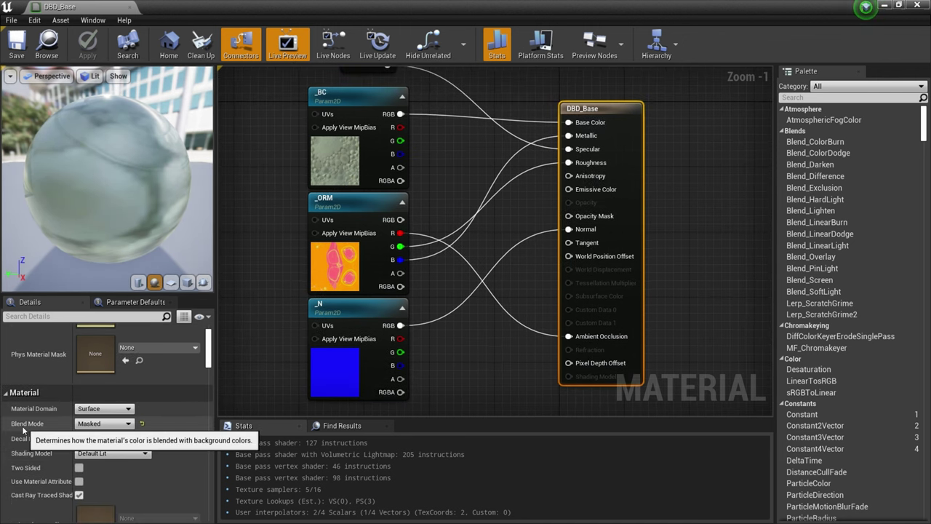
{"action": "left_click", "coordinate": [88, 425]}
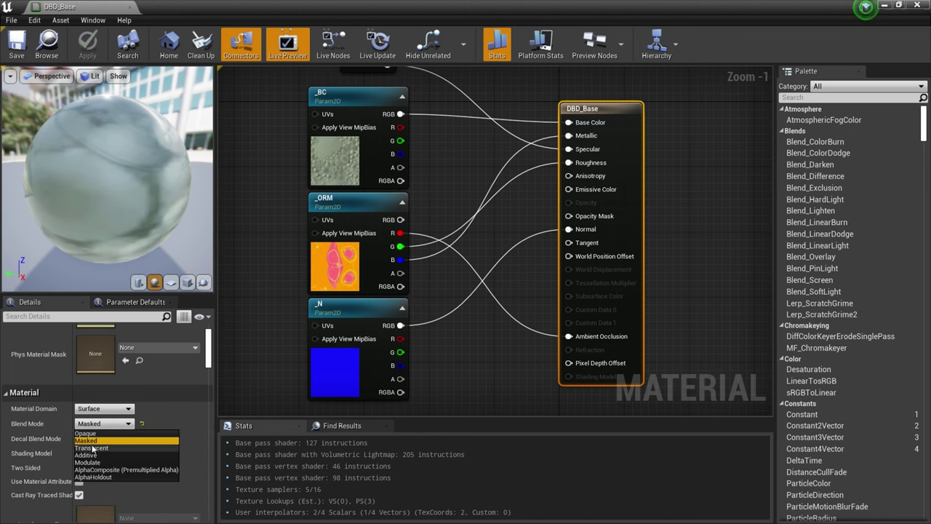
{"action": "left_click", "coordinate": [91, 441]}
{"action": "scroll", "coordinate": [435, 142], "scroll_direction": "down", "scroll_amount": 2}
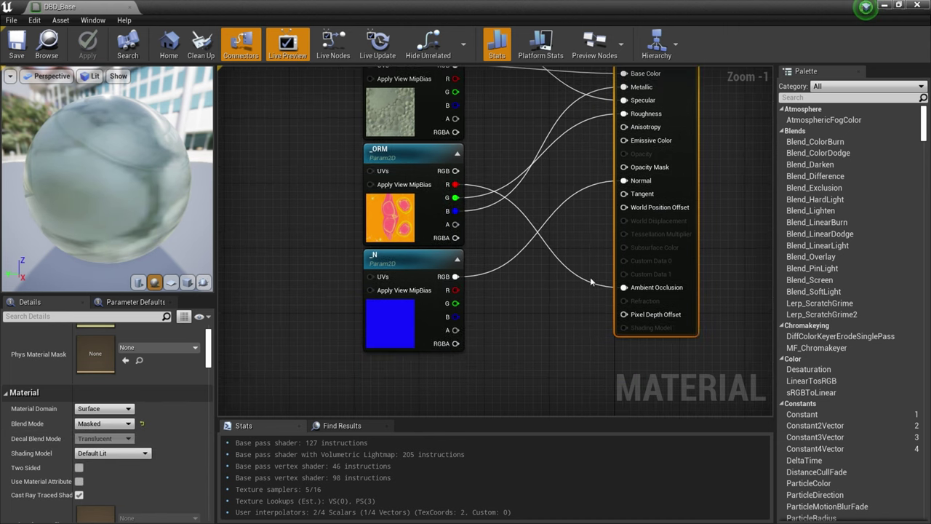
Duplicate the _BC texture parameter, rename the copy _M, and connect its RGB output to Opacity Mask.
{"action": "left_click", "coordinate": [434, 142]}
{"action": "key", "text": "ctrl+c"}
{"action": "key", "text": "ctrl+v"}
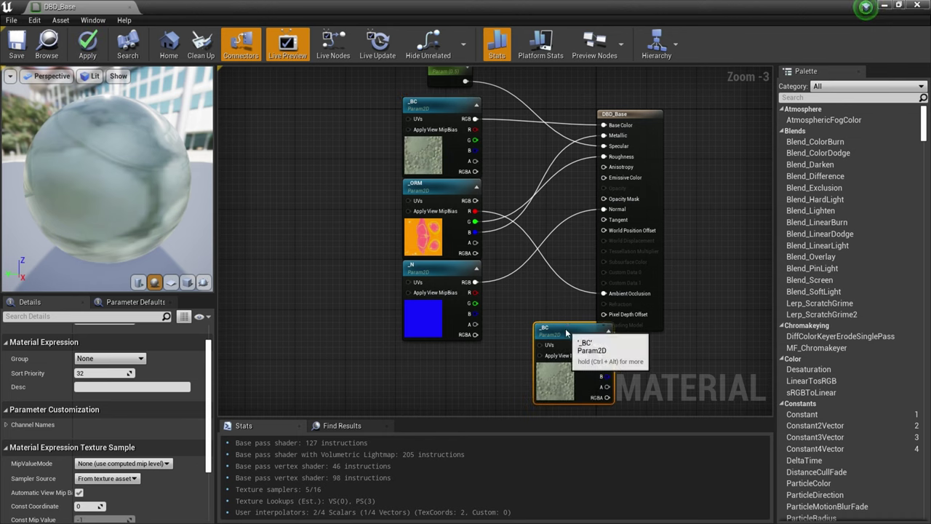
{"action": "left_click_drag", "start_coordinate": [551, 348], "coordinate": [510, 329]}
{"action": "scroll", "coordinate": [135, 407], "scroll_direction": "up", "scroll_amount": 1}
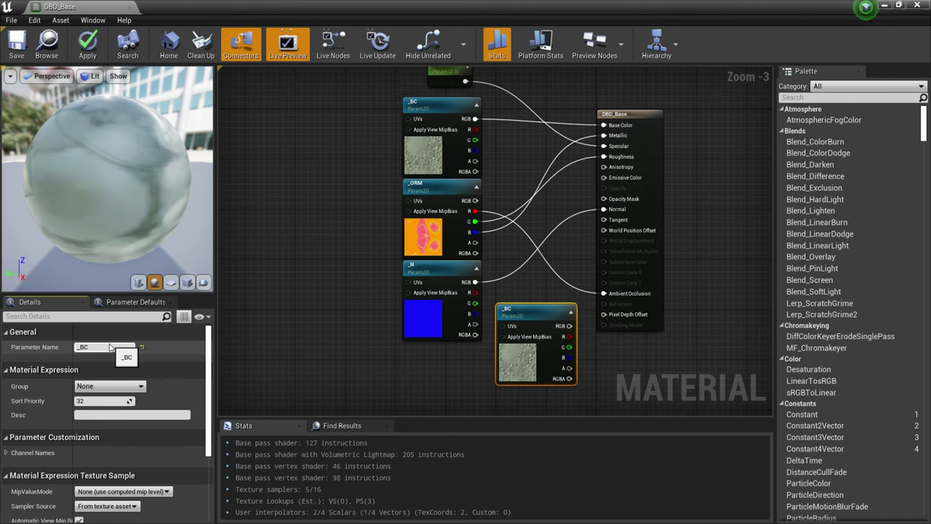
{"action": "left_click_drag", "start_coordinate": [570, 325], "coordinate": [604, 199]}
Show engine content while choosing WhiteSquareTexture as the _M parameter's default texture, and preview the material on a cube.
{"action": "right_click_drag", "start_coordinate": [520, 317], "coordinate": [521, 266]}
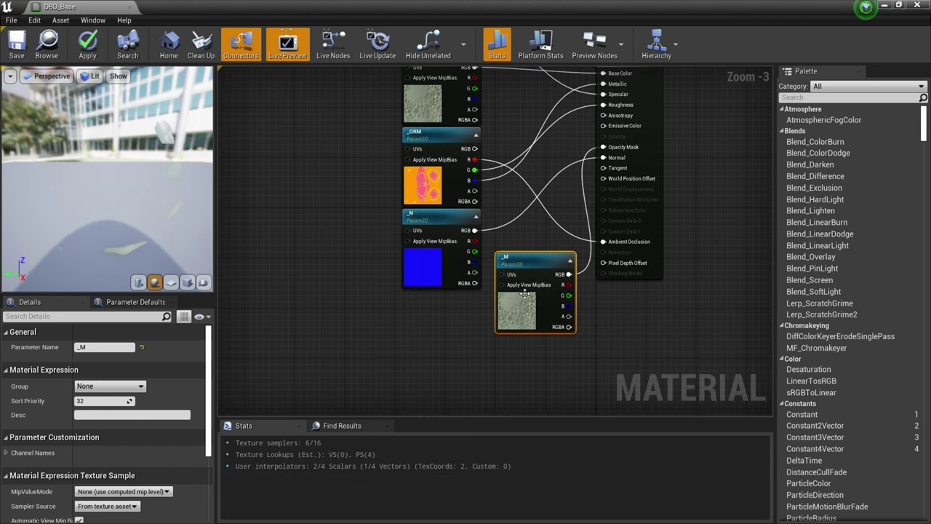
{"action": "scroll", "coordinate": [526, 317], "scroll_direction": "up", "scroll_amount": 1}
{"action": "scroll", "coordinate": [154, 429], "scroll_direction": "down", "scroll_amount": 4}
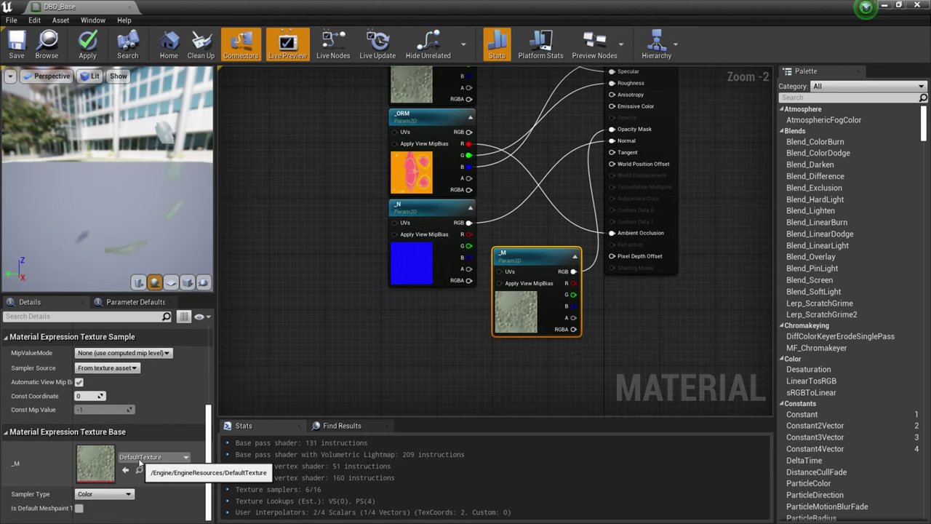
{"action": "left_click", "coordinate": [142, 460]}
{"action": "left_click", "coordinate": [253, 442]}
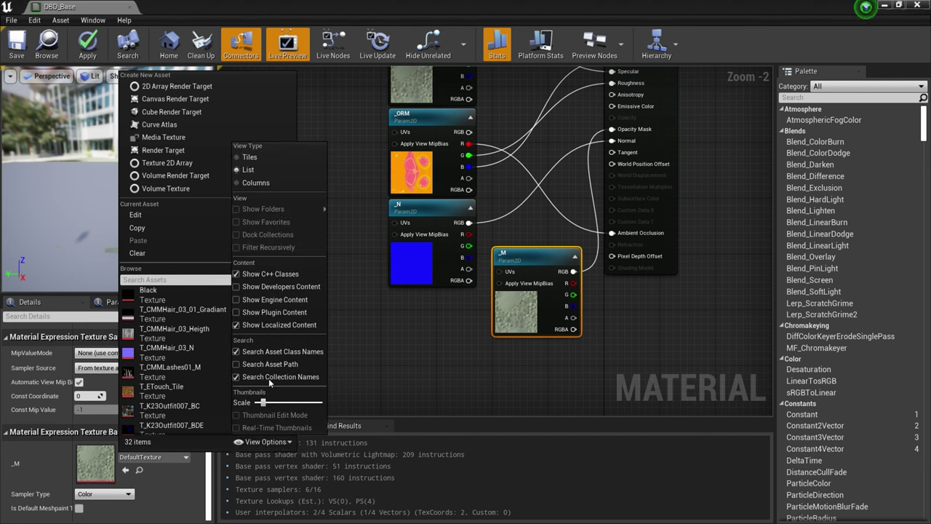
{"action": "left_click", "coordinate": [271, 295]}
{"action": "type", "text": "white"}
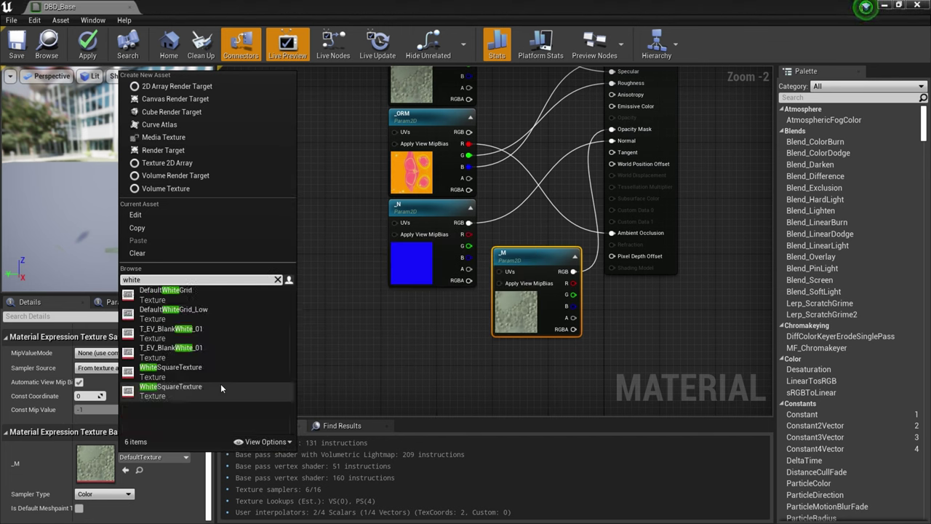
{"action": "left_click", "coordinate": [197, 314]}
{"action": "left_click", "coordinate": [170, 458]}
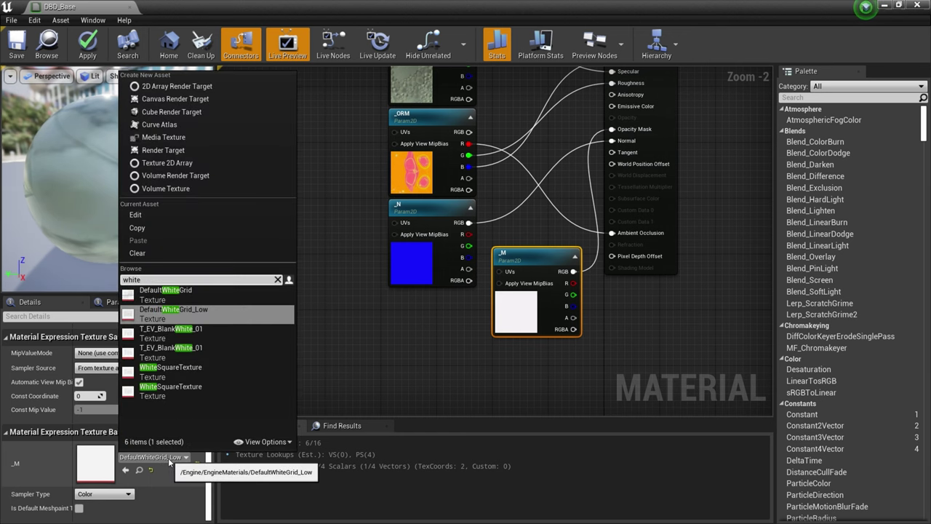
{"action": "left_click", "coordinate": [185, 400]}
{"action": "right_click_drag", "start_coordinate": [321, 383], "coordinate": [330, 372]}
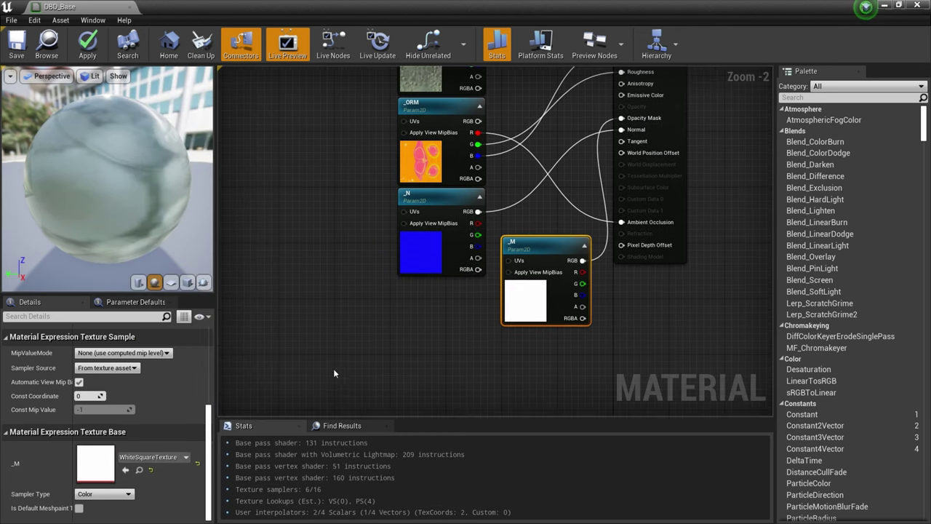
{"action": "right_click_drag", "start_coordinate": [513, 341], "coordinate": [515, 327]}
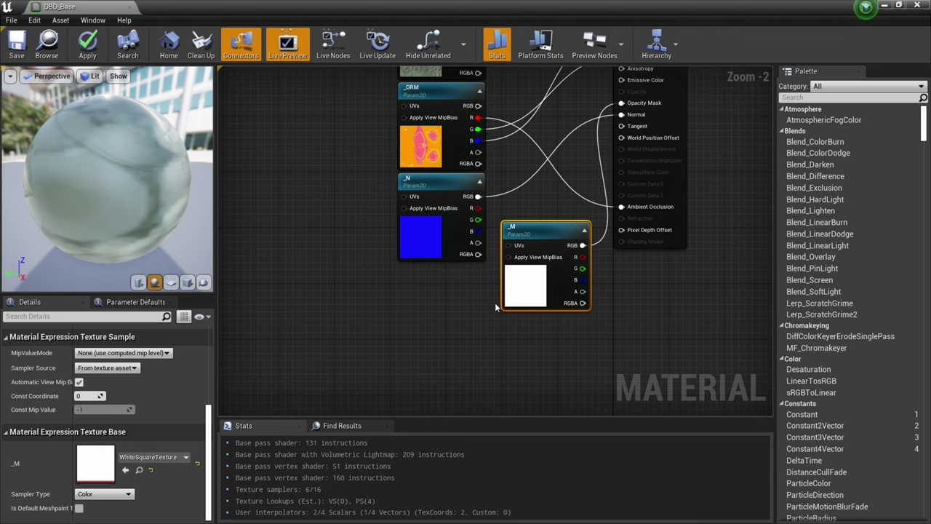
{"action": "left_click", "coordinate": [187, 283]}
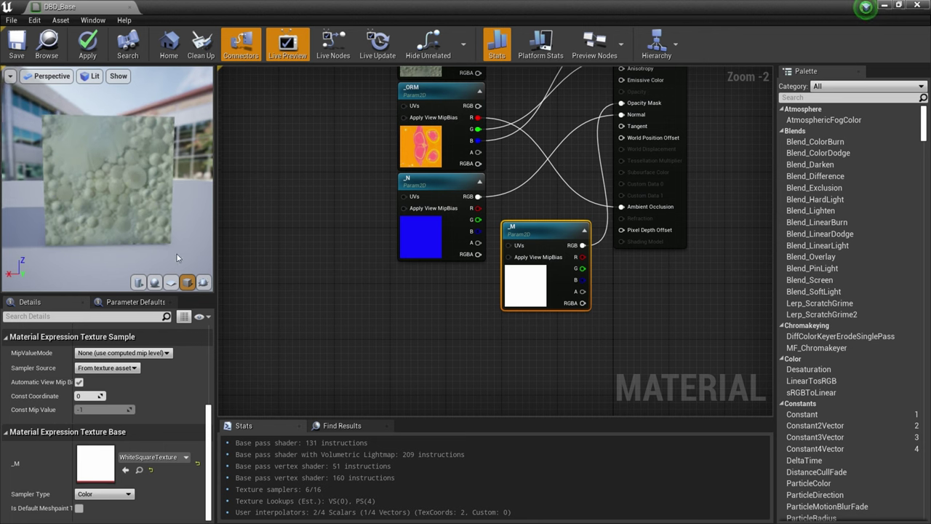
Duplicate the _M texture parameter, rename the copy _BDE, and place it in the empty graph area left of the other nodes.
{"action": "right_click_drag", "start_coordinate": [435, 148], "coordinate": [484, 183]}
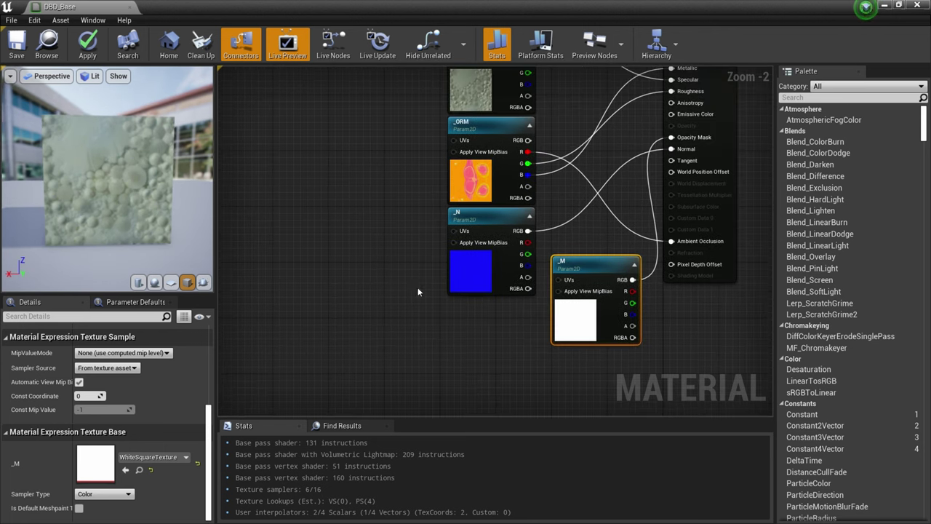
{"action": "scroll", "coordinate": [403, 295], "scroll_direction": "down", "scroll_amount": 1}
{"action": "right_click_drag", "start_coordinate": [430, 334], "coordinate": [492, 321]}
{"action": "left_click", "coordinate": [462, 313]}
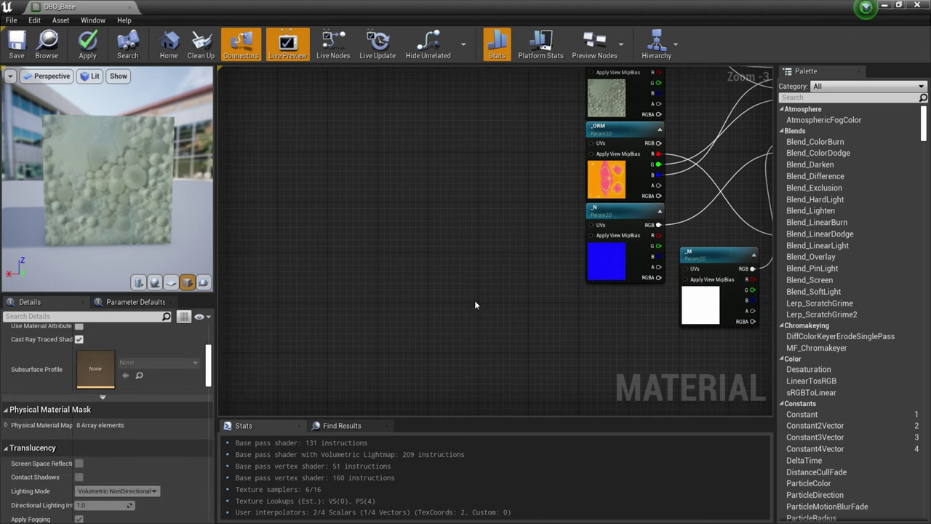
{"action": "right_click", "coordinate": [306, 165]}
{"action": "left_click", "coordinate": [331, 119]}
{"action": "left_click", "coordinate": [703, 312]}
{"action": "key", "text": "ctrl+c"}
{"action": "key", "text": "ctrl+v"}
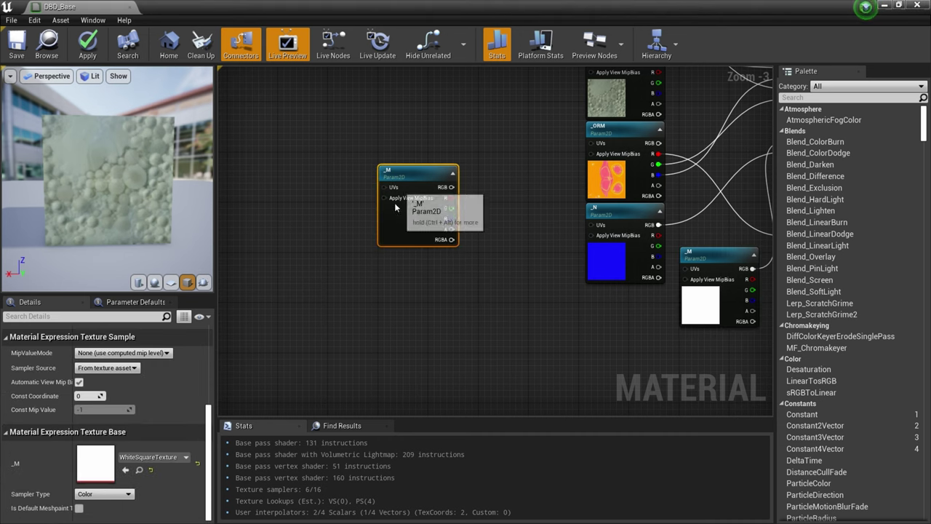
{"action": "scroll", "coordinate": [121, 347], "scroll_direction": "up", "scroll_amount": 4}
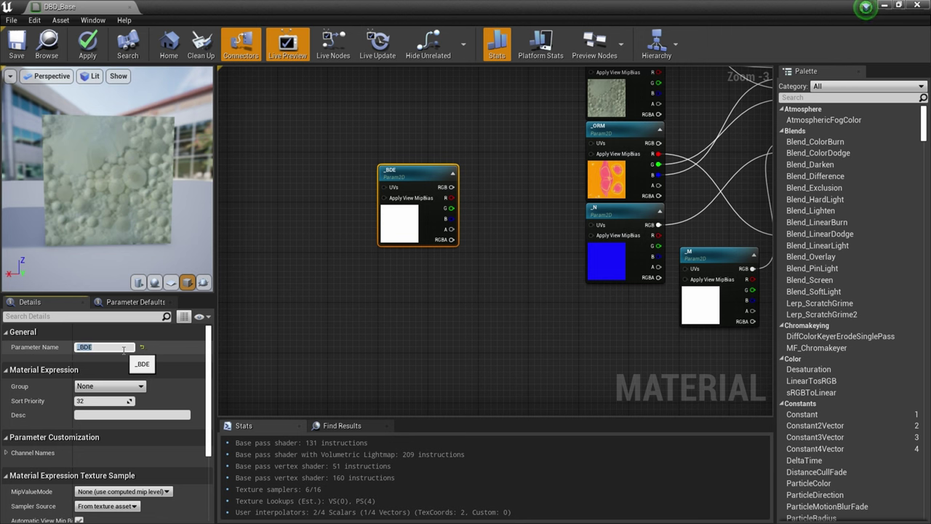
{"action": "key", "text": "Return"}
{"action": "left_click_drag", "start_coordinate": [413, 217], "coordinate": [356, 217]}
{"action": "right_click_drag", "start_coordinate": [483, 265], "coordinate": [542, 265]}
{"action": "left_click_drag", "start_coordinate": [410, 229], "coordinate": [341, 237]}
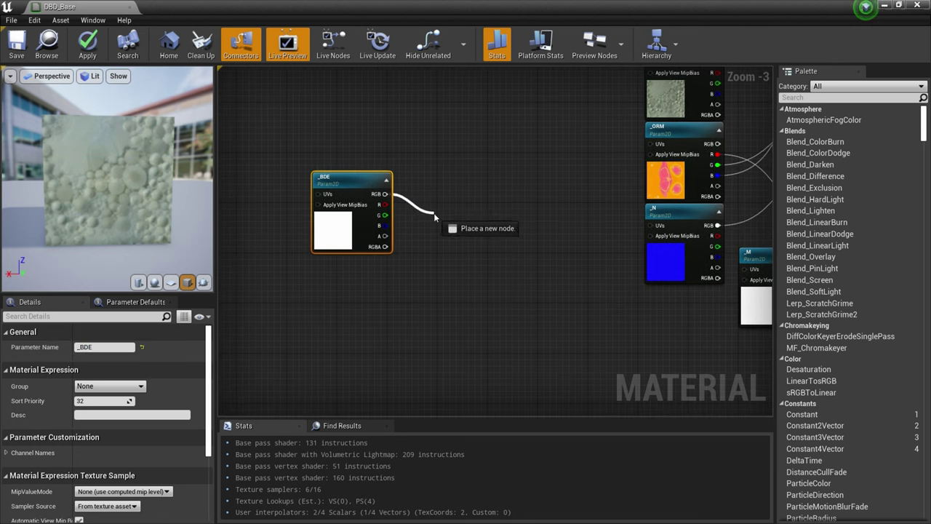
Add a Desaturation node fed by the RGB output of _BDE and place it beside that parameter.
{"action": "left_click_drag", "start_coordinate": [435, 216], "coordinate": [436, 218]}
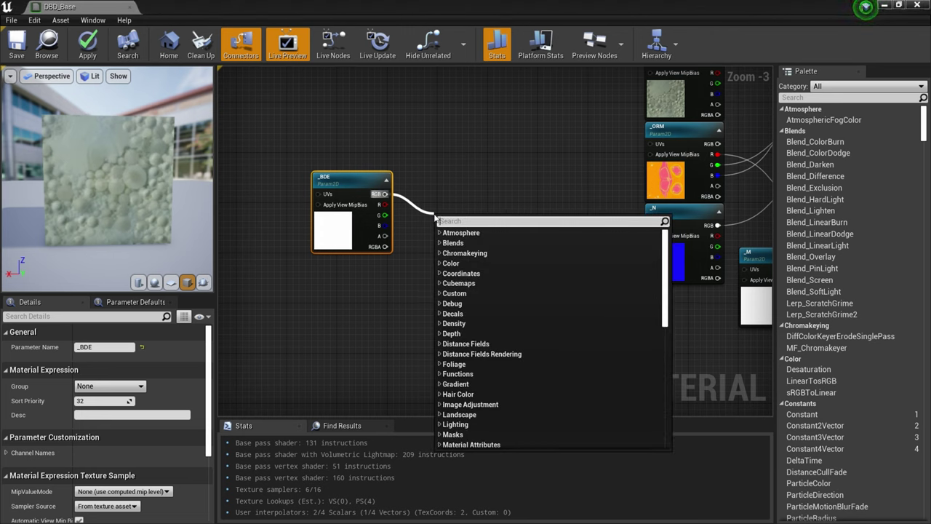
{"action": "type", "text": "Desaa"}
{"action": "key", "text": "BackSpace"}
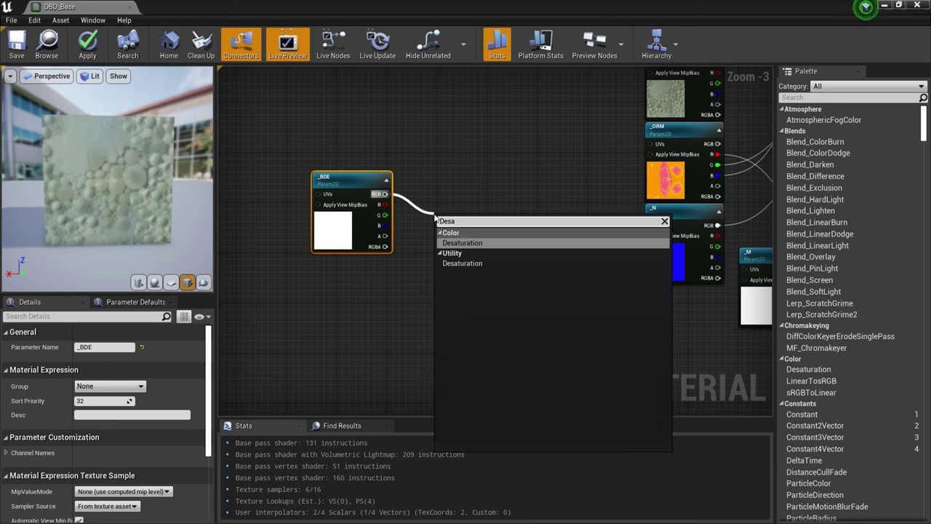
{"action": "key", "text": "Return"}
{"action": "left_click_drag", "start_coordinate": [468, 236], "coordinate": [446, 227]}
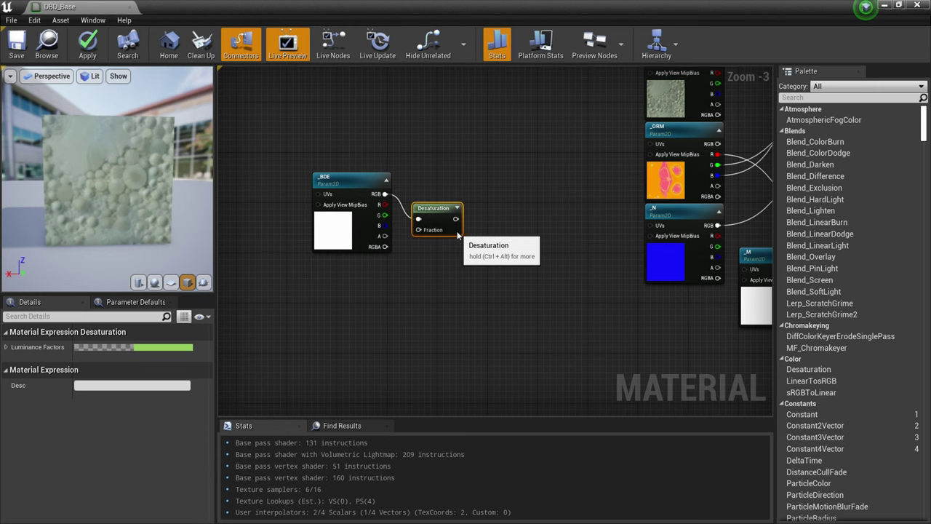
{"action": "right_click_drag", "start_coordinate": [497, 281], "coordinate": [503, 258]}
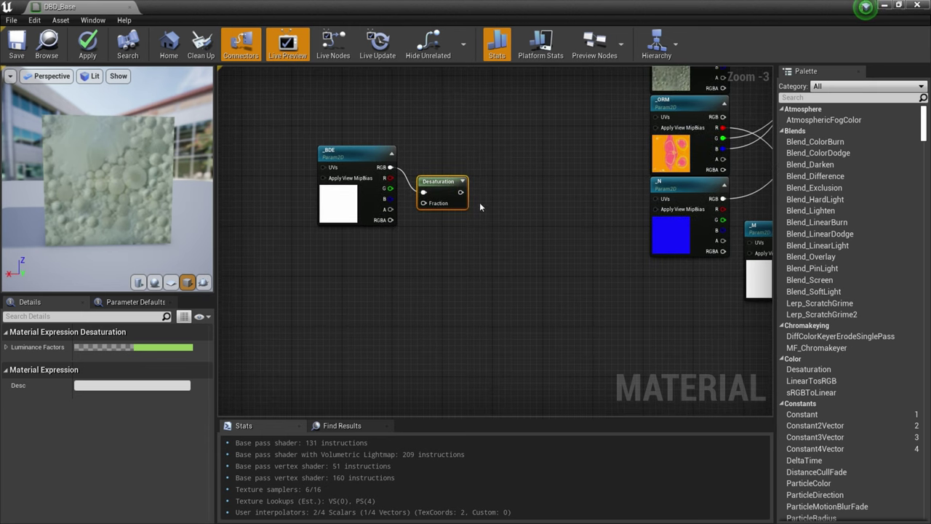
Add a Blend_Overlay node with its Base input fed by the Desaturation output, placed just beyond that node.
{"action": "left_click_drag", "start_coordinate": [461, 192], "coordinate": [499, 215]}
{"action": "type", "text": "Overlay"}
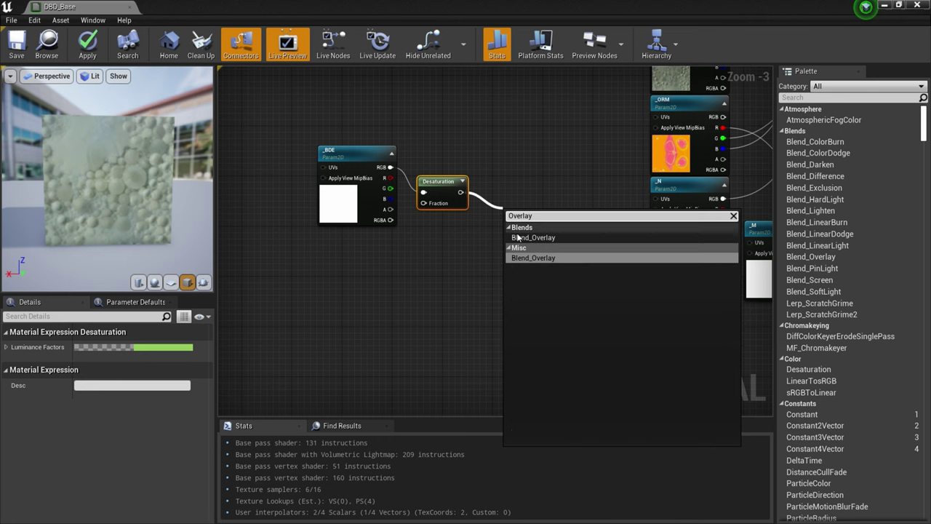
{"action": "key", "text": "Return"}
{"action": "left_click_drag", "start_coordinate": [527, 213], "coordinate": [514, 206]}
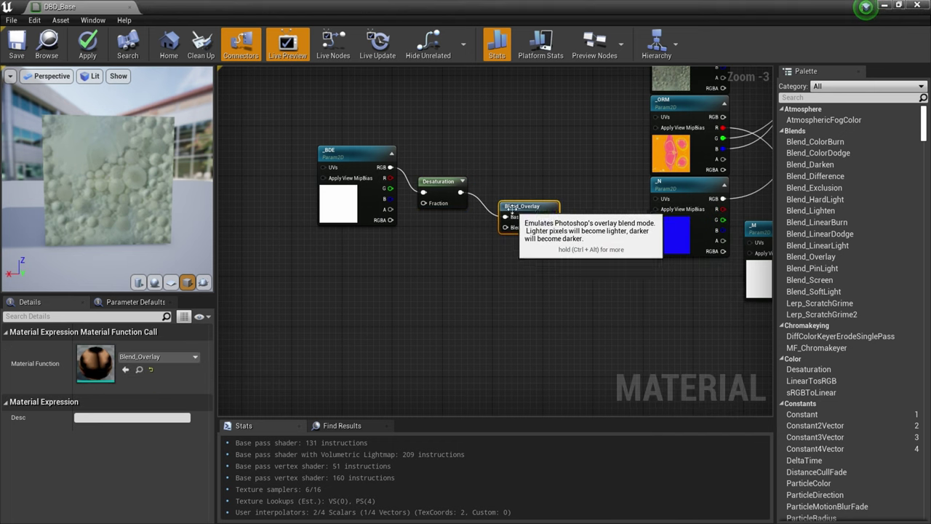
Add a vector parameter named Emissive Color and place it beneath the _BDE texture parameter.
{"action": "right_click_drag", "start_coordinate": [448, 286], "coordinate": [493, 249]}
{"action": "right_click", "coordinate": [376, 245]}
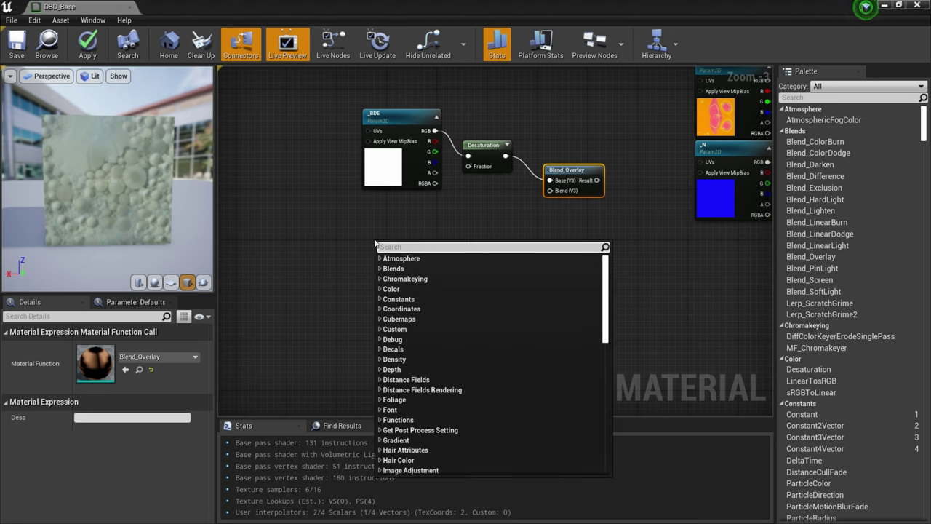
{"action": "type", "text": "Vector"}
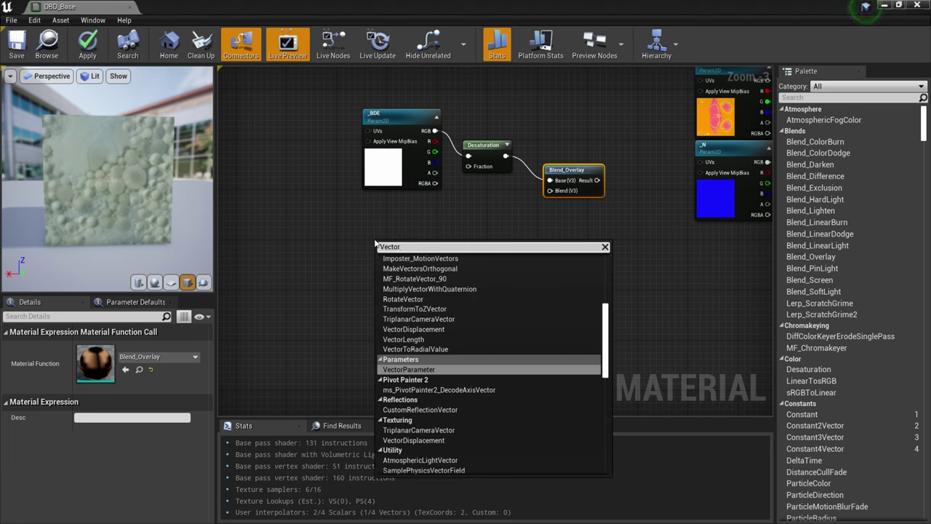
{"action": "key", "text": "Return"}
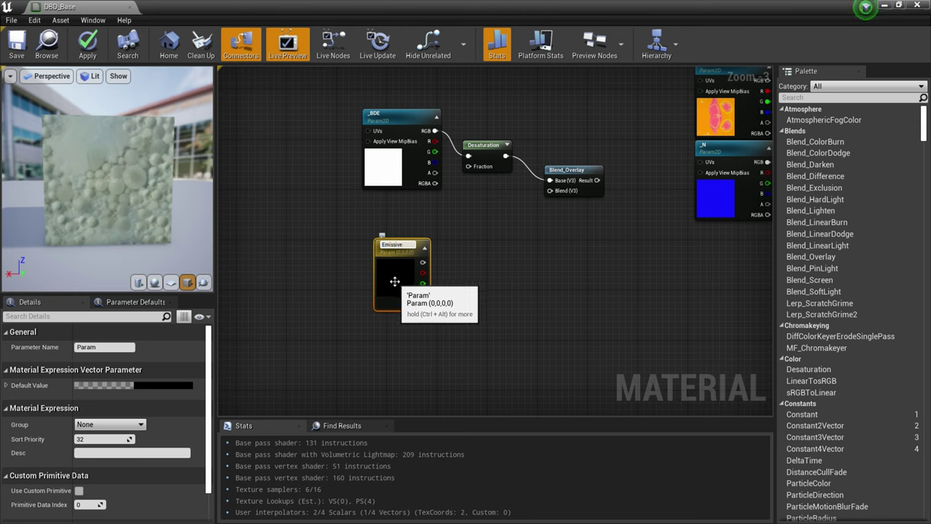
{"action": "left_click_drag", "start_coordinate": [395, 282], "coordinate": [383, 252]}
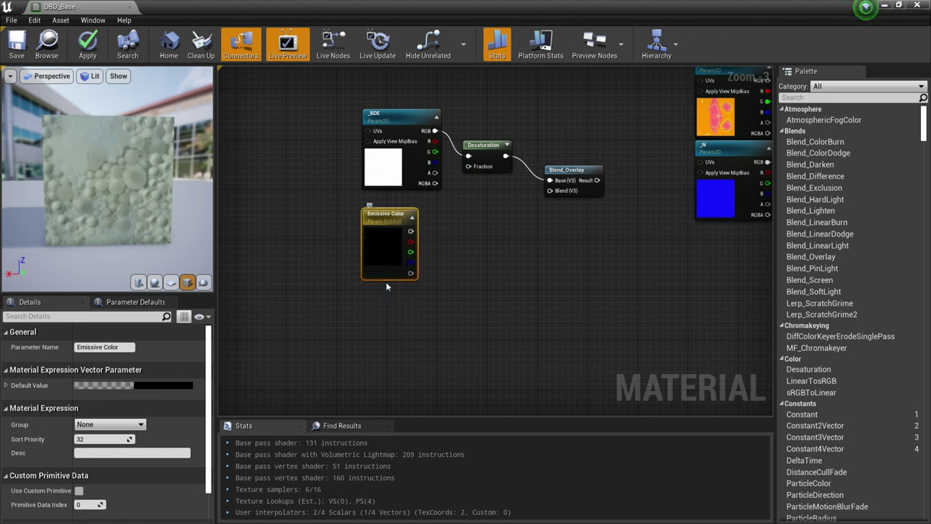
Duplicate the Emissive Color parameter, place the copy below it, and rename it Emissive Touch.
{"action": "key", "text": "ctrl+w"}
{"action": "left_click_drag", "start_coordinate": [392, 316], "coordinate": [381, 288]}
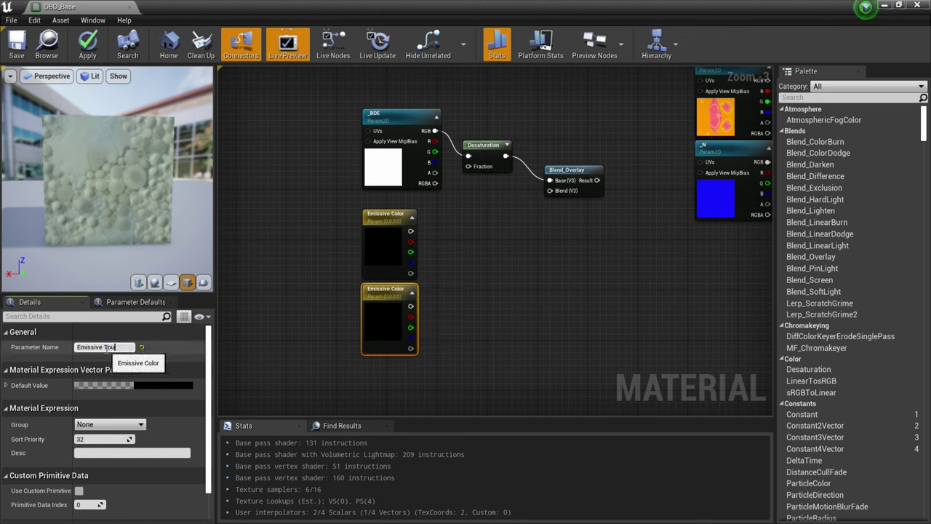
{"action": "key", "text": "Return"}
{"action": "left_click", "coordinate": [470, 291]}
Add a Multiply node combining Emissive Color as A and Emissive Touch as B, and place it beside them.
{"action": "right_click_drag", "start_coordinate": [470, 292], "coordinate": [425, 310]}
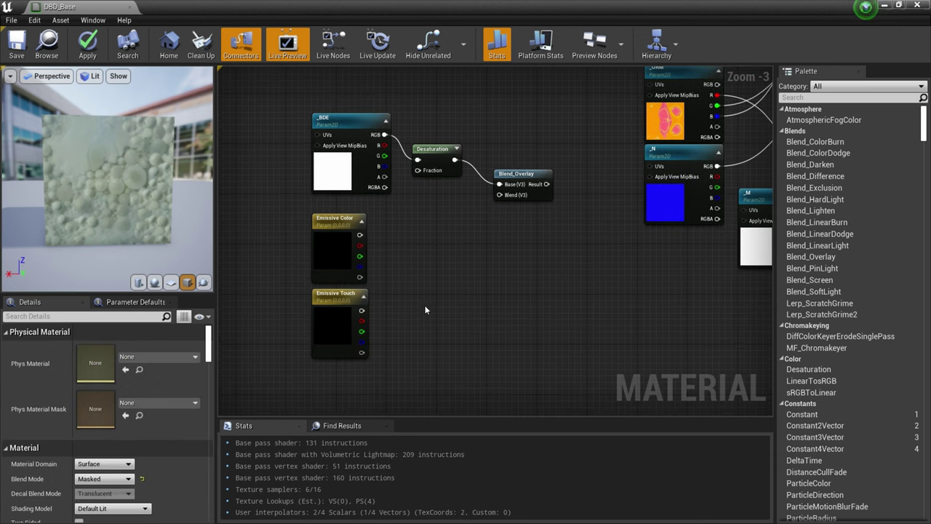
{"action": "left_click_drag", "start_coordinate": [361, 235], "coordinate": [435, 272]}
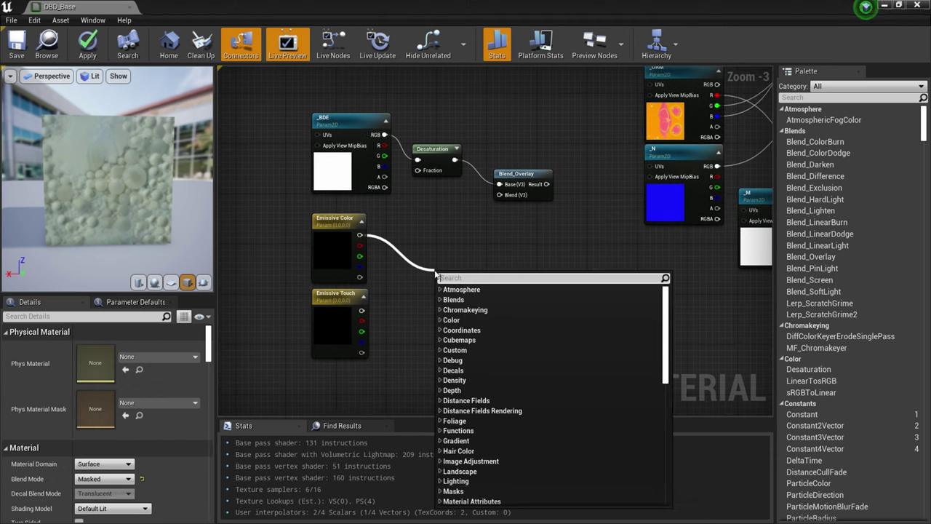
{"action": "type", "text": "mul"}
{"action": "key", "text": "Return"}
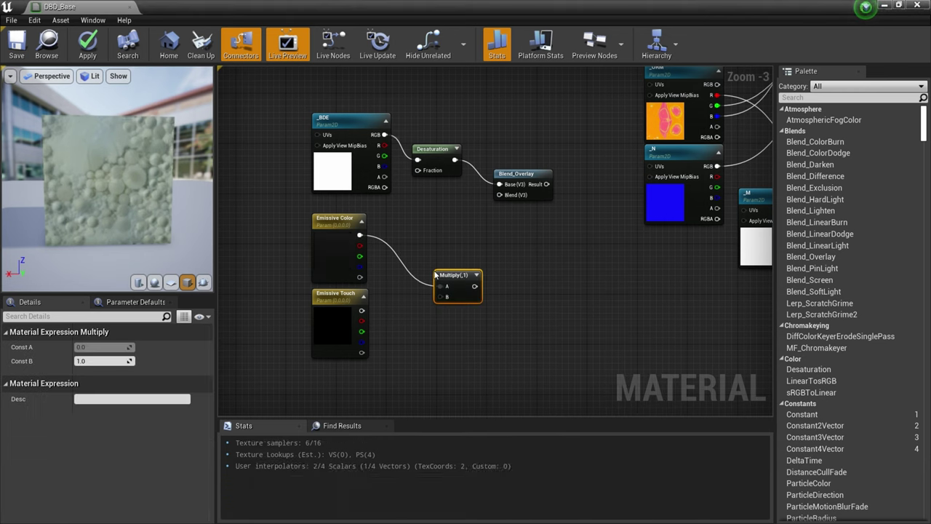
{"action": "left_click_drag", "start_coordinate": [449, 279], "coordinate": [421, 254]}
{"action": "left_click_drag", "start_coordinate": [369, 311], "coordinate": [412, 272]}
{"action": "left_click_drag", "start_coordinate": [339, 334], "coordinate": [339, 341]}
{"action": "left_click", "coordinate": [443, 326]}
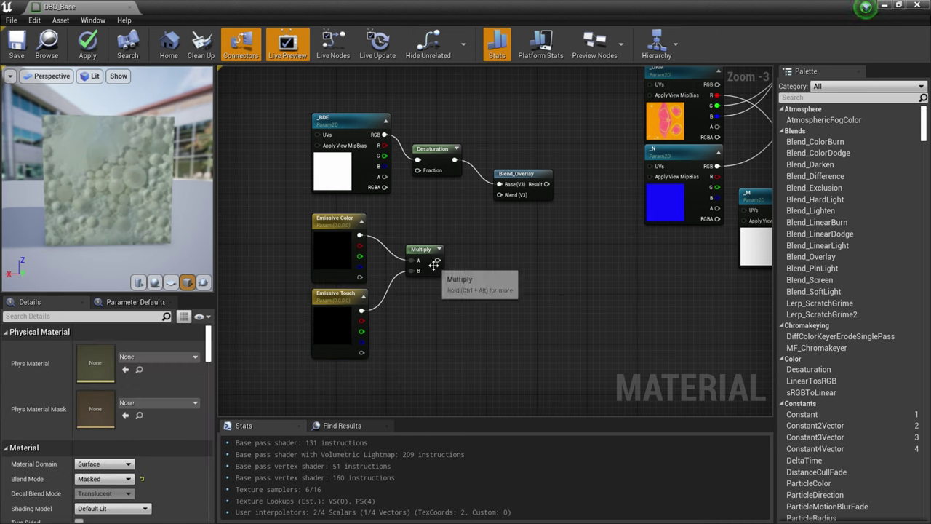
Connect the Multiply output to the Blend input of Blend_Overlay and move the emissive node group lower in the graph.
{"action": "left_click_drag", "start_coordinate": [437, 260], "coordinate": [508, 197]}
{"action": "left_click_drag", "start_coordinate": [551, 114], "coordinate": [312, 328]}
{"action": "left_click_drag", "start_coordinate": [522, 178], "coordinate": [501, 265]}
{"action": "left_click", "coordinate": [625, 283]}
{"action": "right_click_drag", "start_coordinate": [626, 284], "coordinate": [457, 272]}
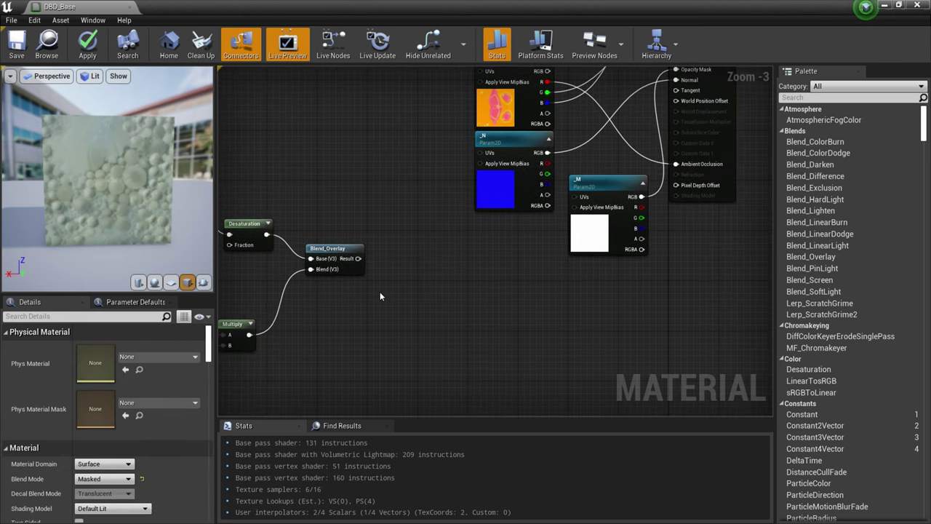
Break the link between _BDE and Desaturation and move _BDE above the Blend_Overlay node.
{"action": "right_click_drag", "start_coordinate": [380, 291], "coordinate": [521, 307]}
{"action": "left_click_drag", "start_coordinate": [337, 225], "coordinate": [370, 250]}
{"action": "right_click", "coordinate": [370, 251]}
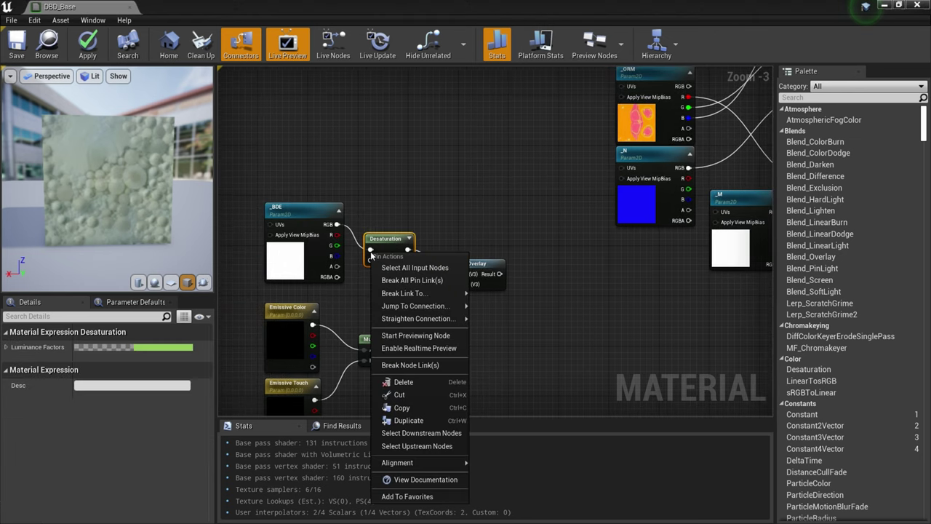
{"action": "left_click", "coordinate": [411, 280]}
{"action": "left_click_drag", "start_coordinate": [316, 208], "coordinate": [497, 130]}
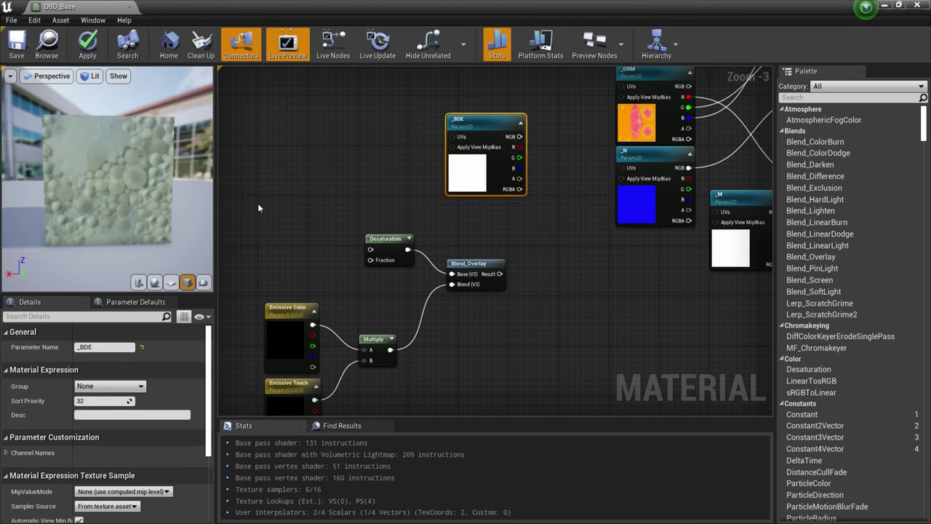
Duplicate _BDE, rename the copy Emissive Tile Texture, and connect its RGB output to the Desaturation node.
{"action": "right_click_drag", "start_coordinate": [259, 203], "coordinate": [335, 192]}
{"action": "key", "text": "ctrl+w"}
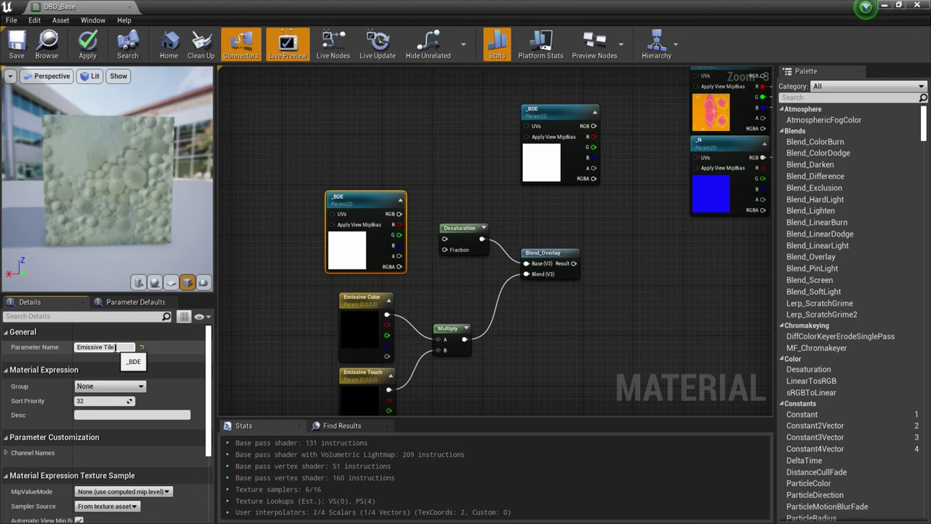
{"action": "key", "text": "Return"}
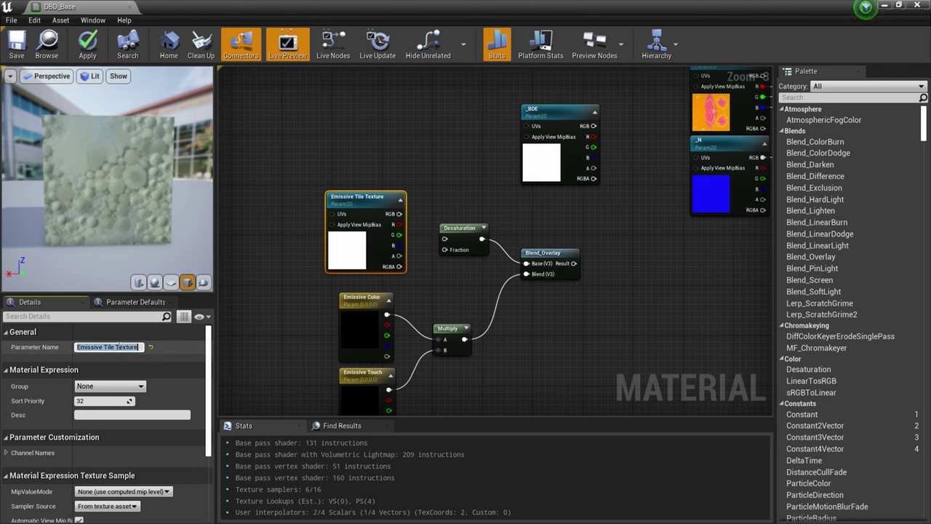
{"action": "left_click_drag", "start_coordinate": [364, 256], "coordinate": [358, 256]}
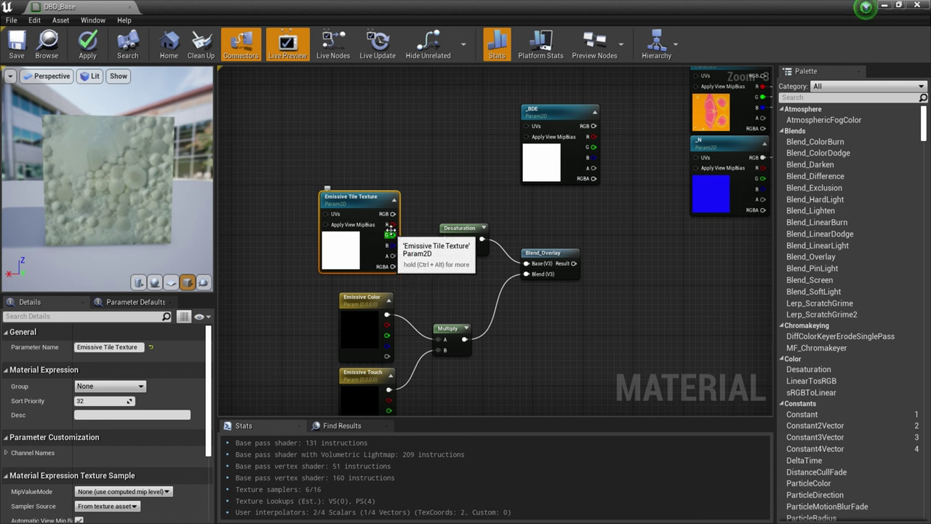
{"action": "left_click_drag", "start_coordinate": [393, 214], "coordinate": [446, 242]}
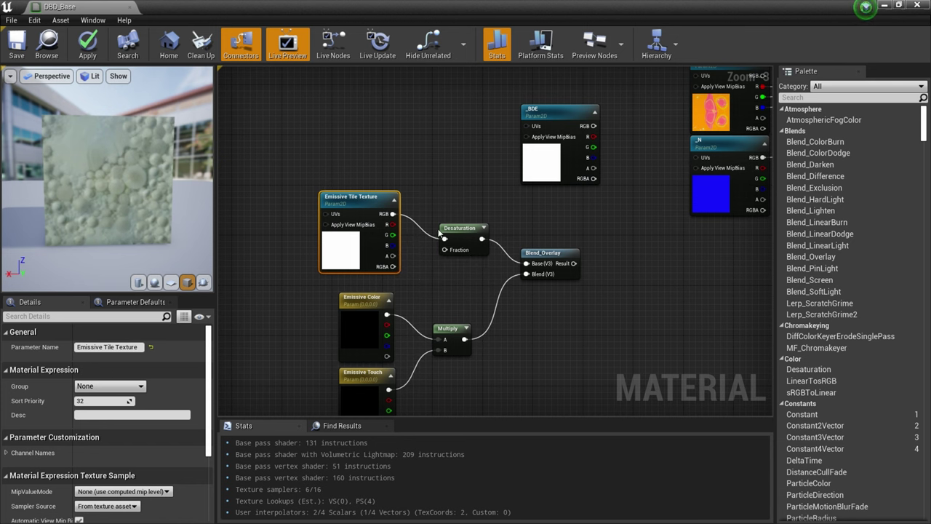
Choose T_ETouch_Tile as the default texture of the Emissive Tile Texture parameter.
{"action": "scroll", "coordinate": [174, 379], "scroll_direction": "down", "scroll_amount": 3}
{"action": "left_click", "coordinate": [153, 484]}
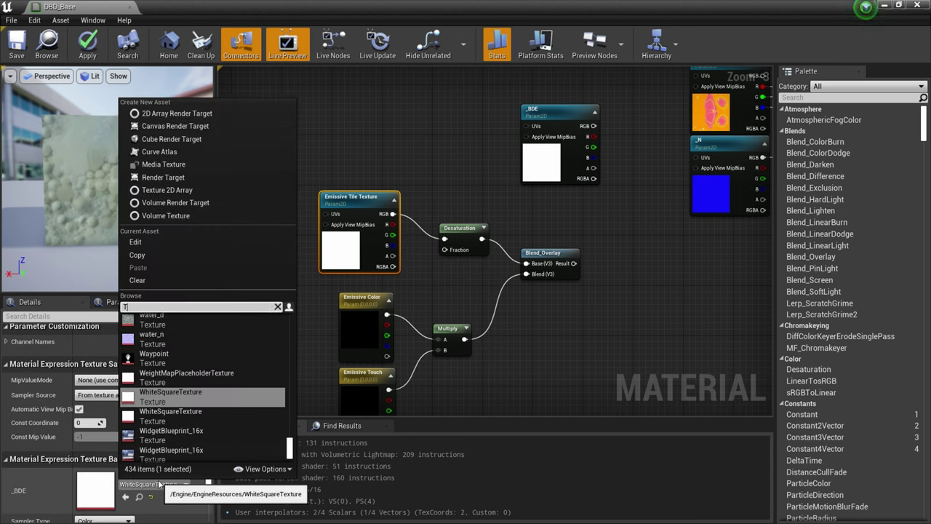
{"action": "type", "text": "Ttouch"}
{"action": "key", "text": "ctrl+a"}
{"action": "type", "text": "E"}
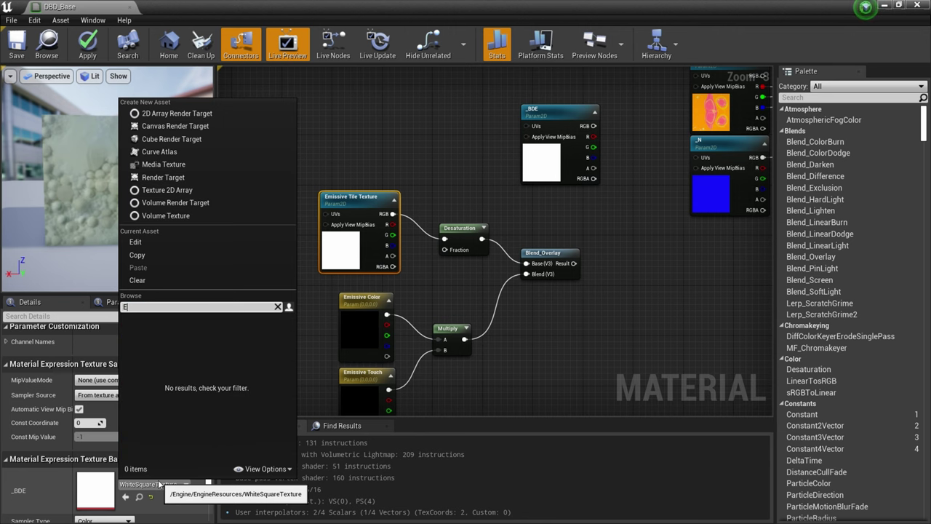
{"action": "type", "text": "touch"}
{"action": "left_click", "coordinate": [164, 323]}
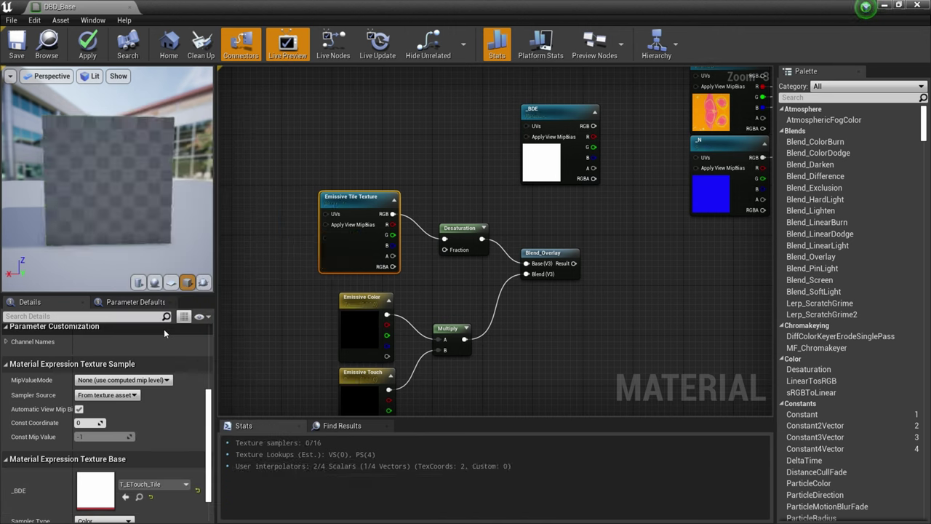
Move _BDE above Emissive Tile Texture and add a Multiply node combining its B channel with the Blend_Overlay result.
{"action": "right_click_drag", "start_coordinate": [458, 285], "coordinate": [418, 289]}
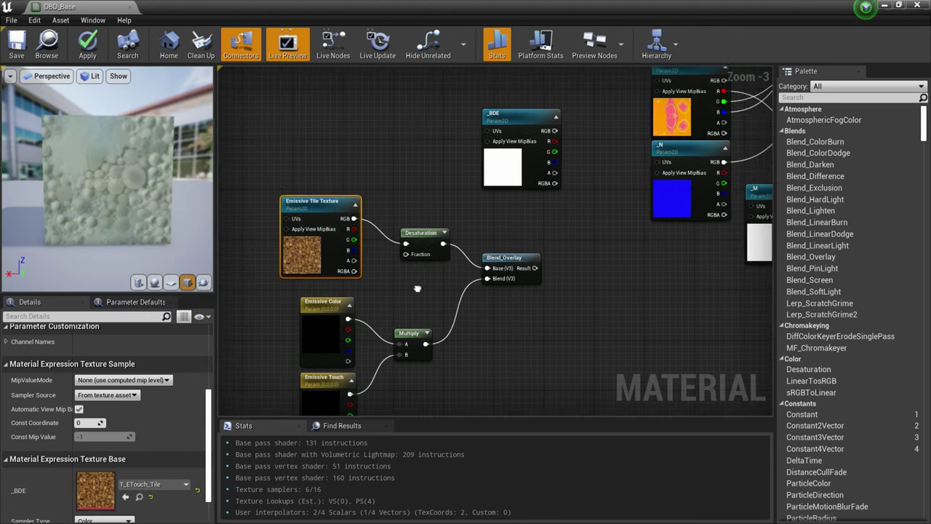
{"action": "right_click_drag", "start_coordinate": [572, 200], "coordinate": [522, 207]}
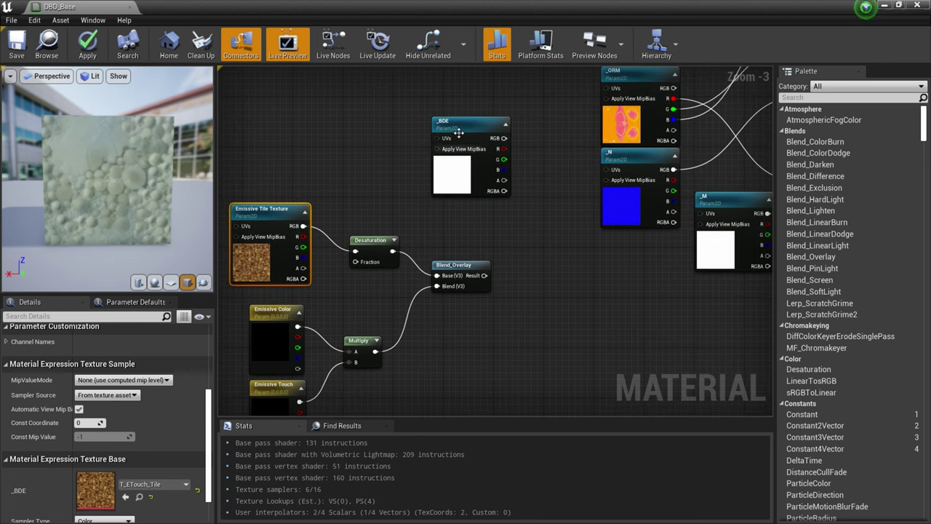
{"action": "left_click_drag", "start_coordinate": [474, 124], "coordinate": [353, 118]}
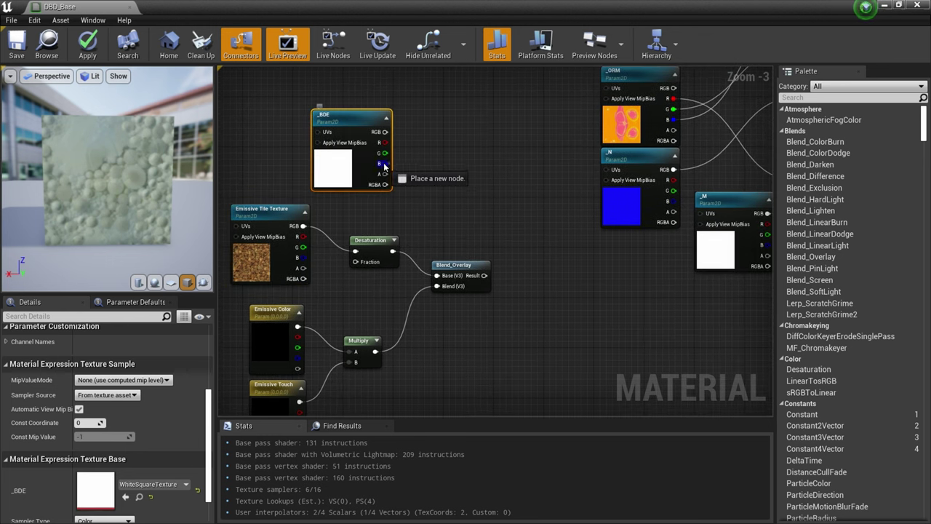
{"action": "left_click_drag", "start_coordinate": [455, 185], "coordinate": [455, 186]}
{"action": "type", "text": "Multipl"}
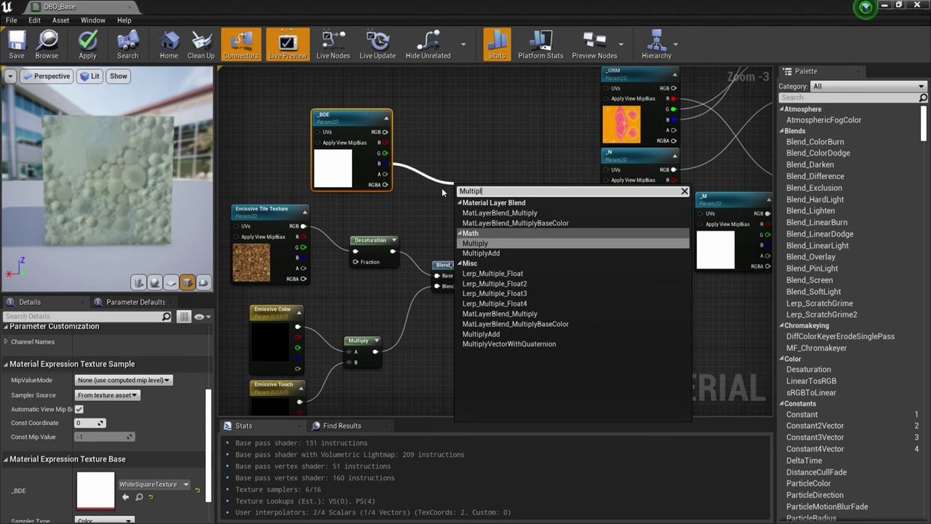
{"action": "key", "text": "Return"}
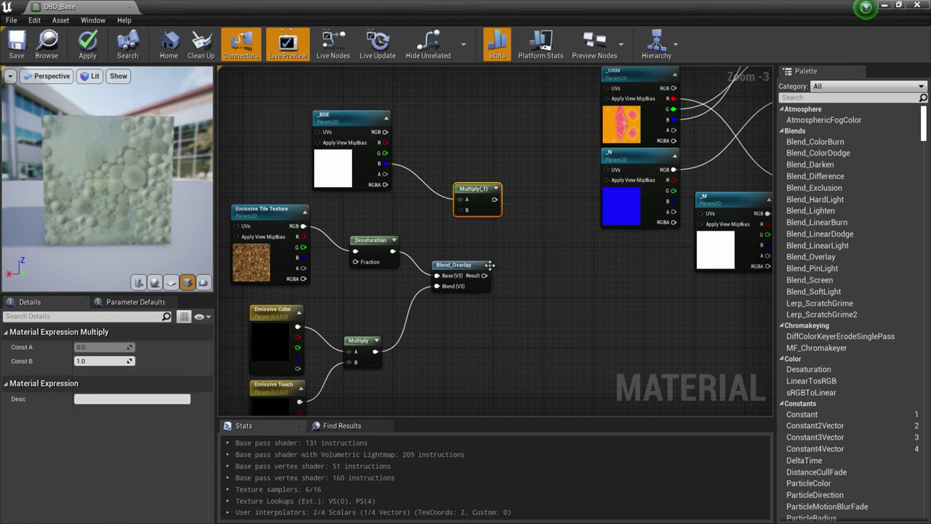
{"action": "left_click_drag", "start_coordinate": [485, 277], "coordinate": [540, 218]}
Add another Multiply node with input A fed by the _BDE Multiply output, and place it beside that node.
{"action": "right_click_drag", "start_coordinate": [573, 254], "coordinate": [514, 222]}
{"action": "left_click_drag", "start_coordinate": [492, 193], "coordinate": [545, 230]}
{"action": "type", "text": "Multply"}
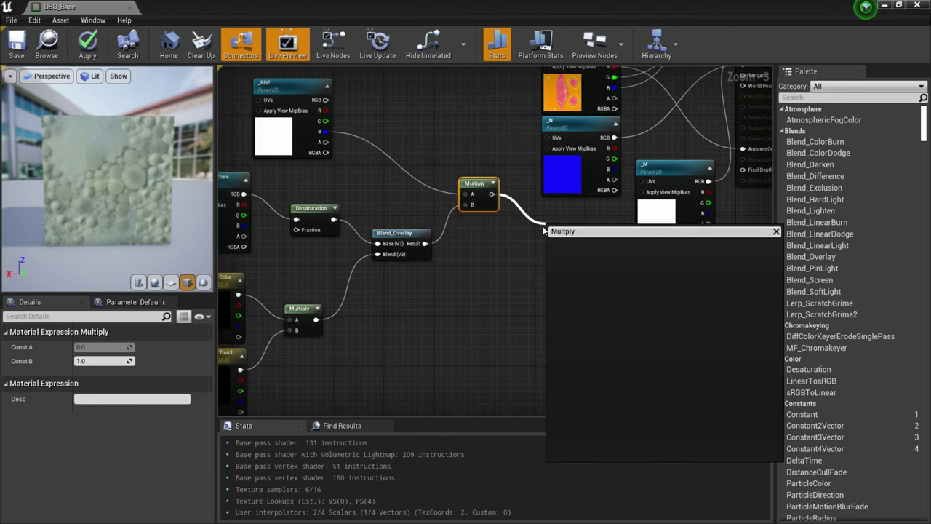
{"action": "type", "text": "Mutl"}
{"action": "key", "text": "BackSpace"}
{"action": "key", "text": "BackSpace"}
{"action": "type", "text": "l"}
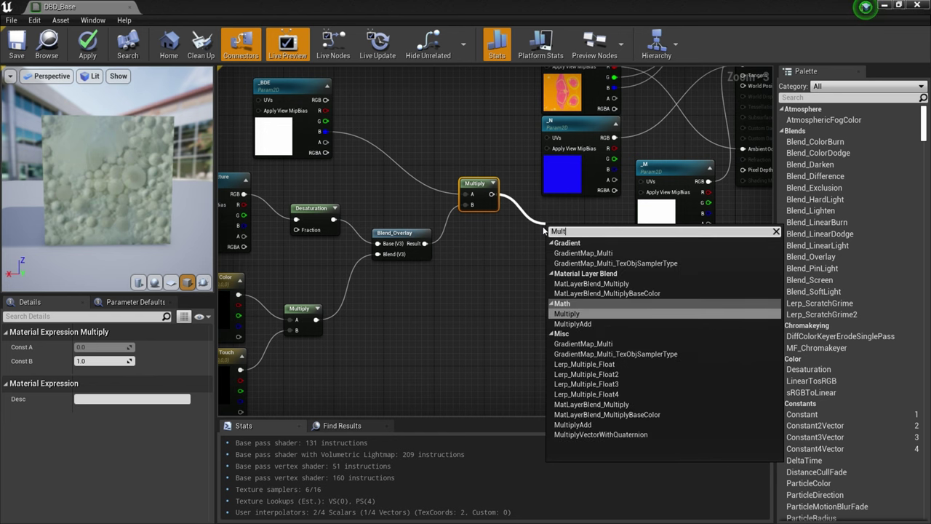
{"action": "key", "text": "Return"}
{"action": "left_click_drag", "start_coordinate": [572, 232], "coordinate": [549, 225]}
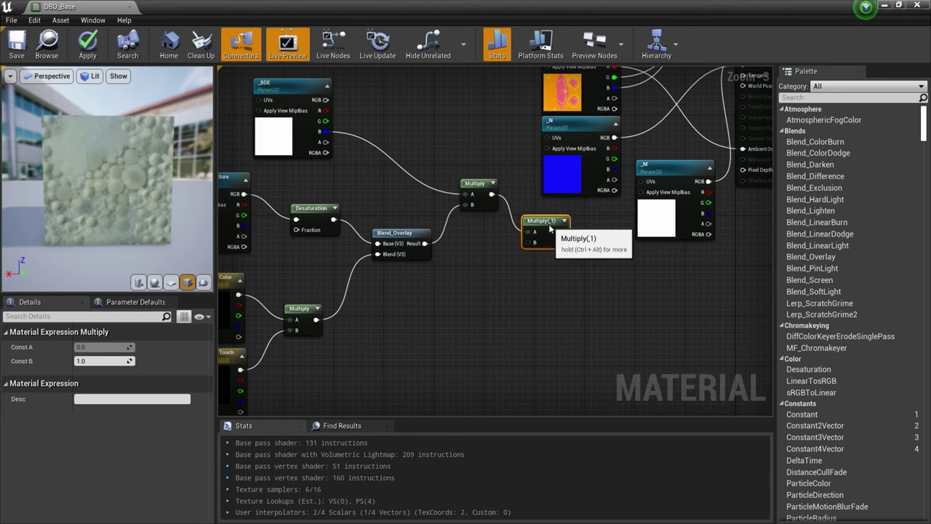
Add a Constant node below the Multiply nodes and convert it to a parameter named Emissive Power.
{"action": "right_click", "coordinate": [461, 278]}
{"action": "type", "text": "con"}
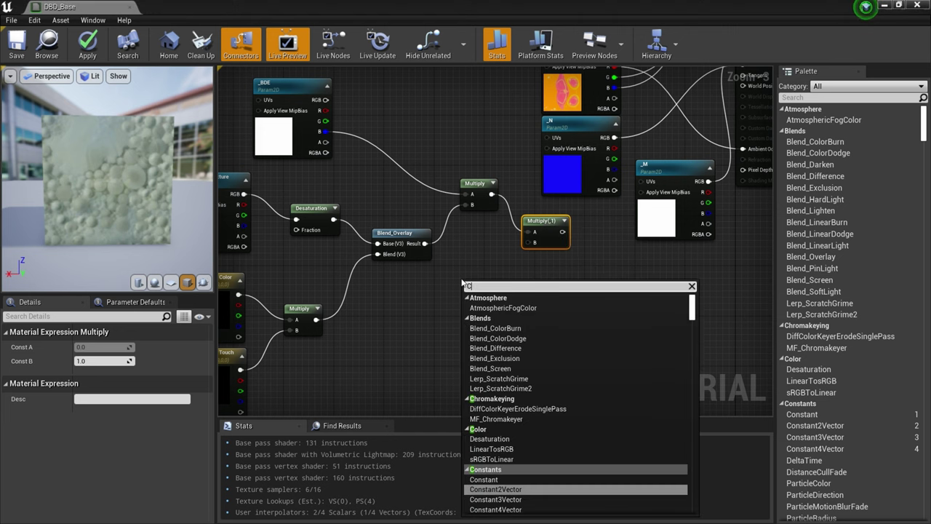
{"action": "key", "text": "Return"}
{"action": "right_click", "coordinate": [466, 284]}
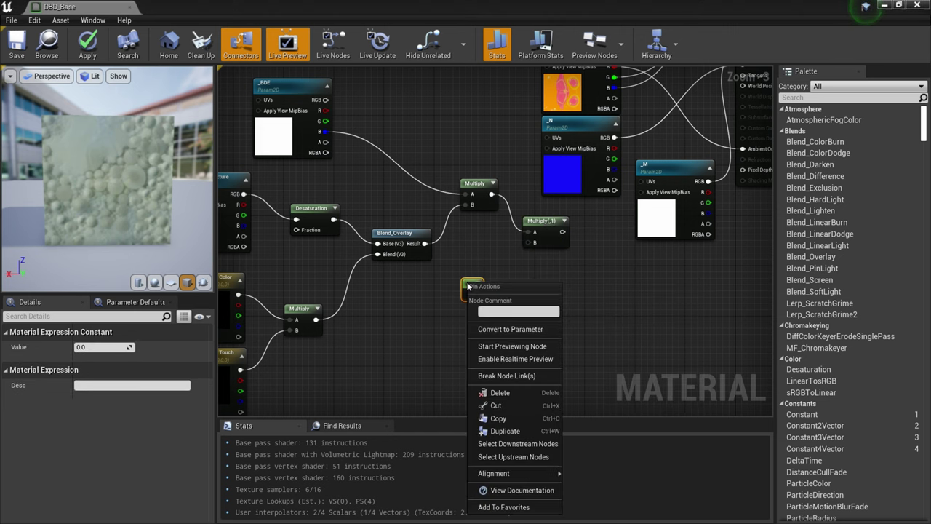
{"action": "left_click", "coordinate": [502, 329]}
{"action": "type", "text": "Emi"}
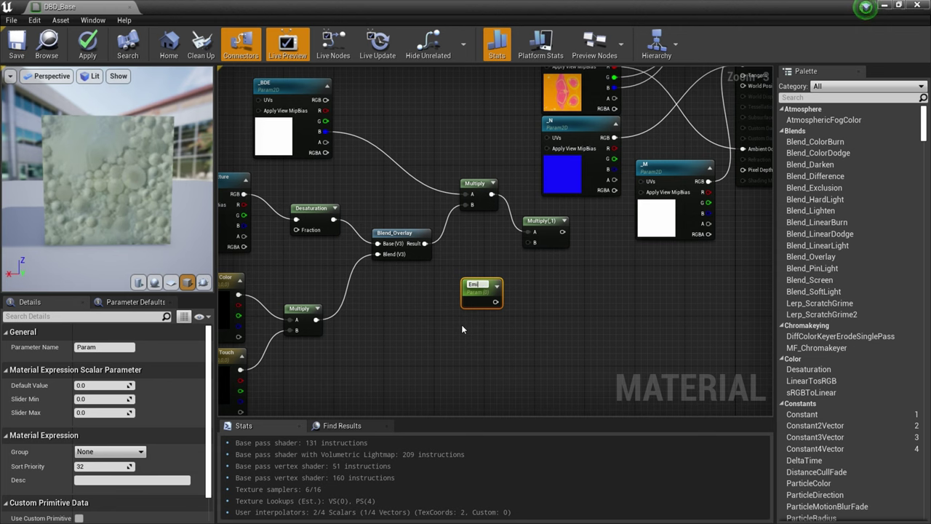
{"action": "type", "text": "ssive Power"}
{"action": "key", "text": "Return"}
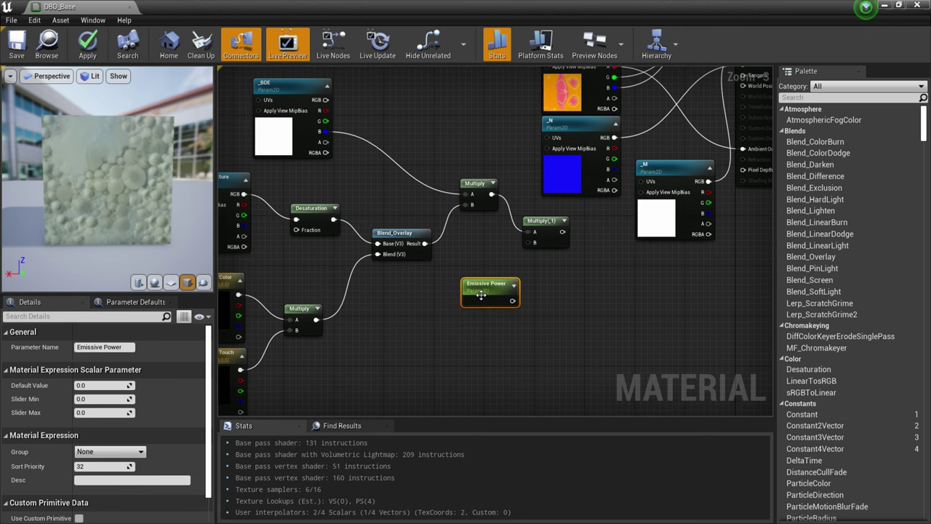
Connect Emissive Power to input B of the final Multiply and that node's output to the material's Emissive Color input.
{"action": "left_click_drag", "start_coordinate": [480, 292], "coordinate": [529, 243]}
{"action": "right_click_drag", "start_coordinate": [549, 264], "coordinate": [446, 320]}
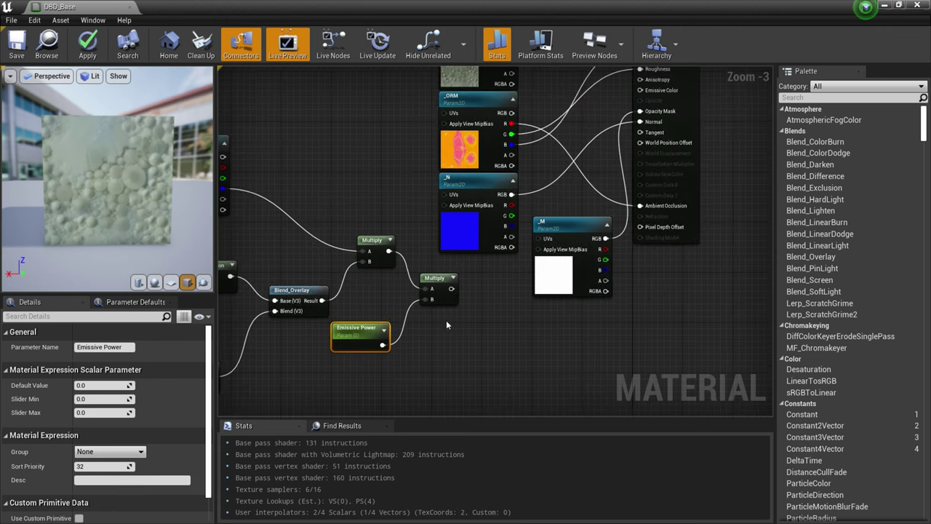
{"action": "left_click_drag", "start_coordinate": [451, 288], "coordinate": [647, 95]}
{"action": "scroll", "coordinate": [490, 358], "scroll_direction": "up", "scroll_amount": 3}
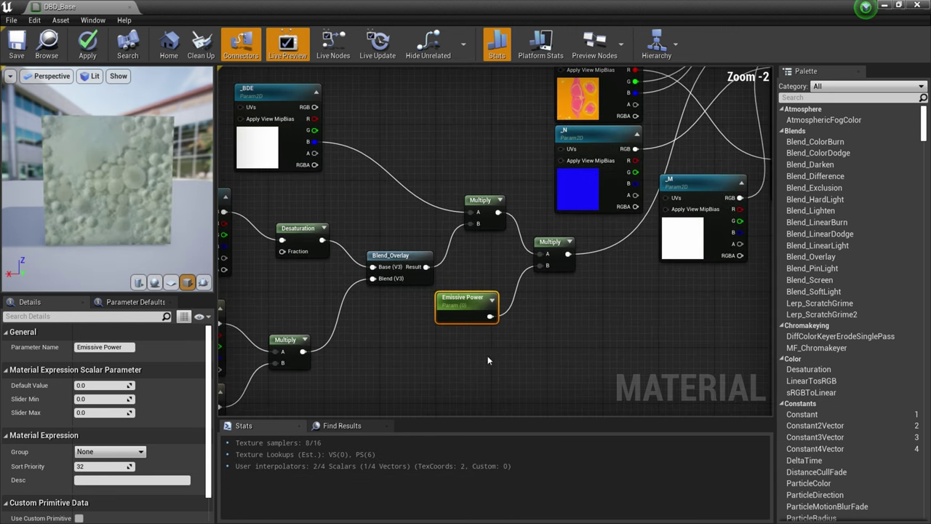
Assign the T_K23Outfit007_BDE texture to the _BDE texture parameter.
{"action": "right_click_drag", "start_coordinate": [453, 334], "coordinate": [591, 335]}
{"action": "scroll", "coordinate": [541, 322], "scroll_direction": "down", "scroll_amount": 2}
{"action": "scroll", "coordinate": [530, 315], "scroll_direction": "up", "scroll_amount": 1}
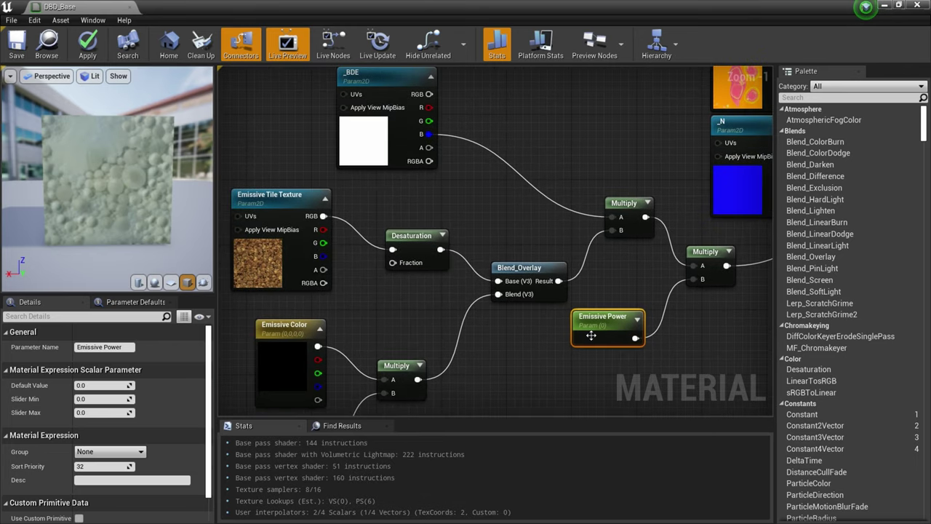
{"action": "left_click", "coordinate": [393, 157]}
{"action": "scroll", "coordinate": [110, 407], "scroll_direction": "down", "scroll_amount": 5}
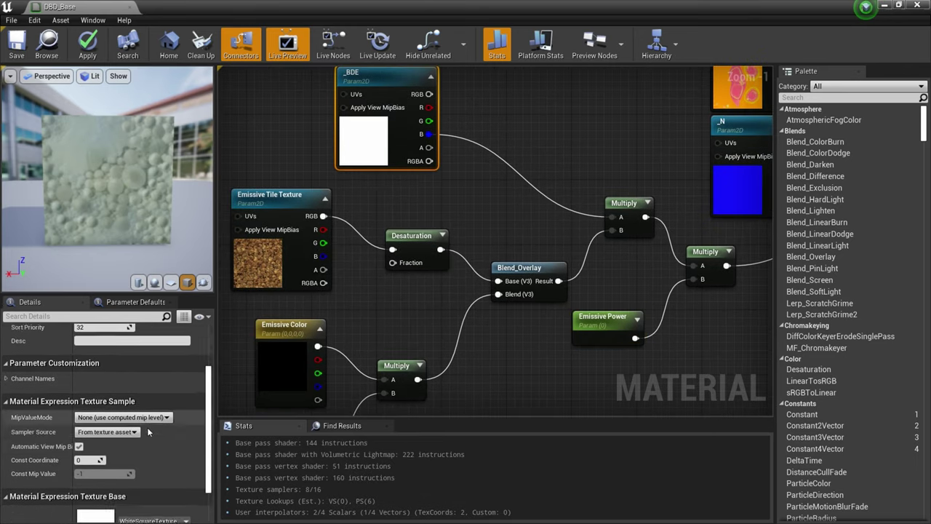
{"action": "left_click", "coordinate": [149, 456]}
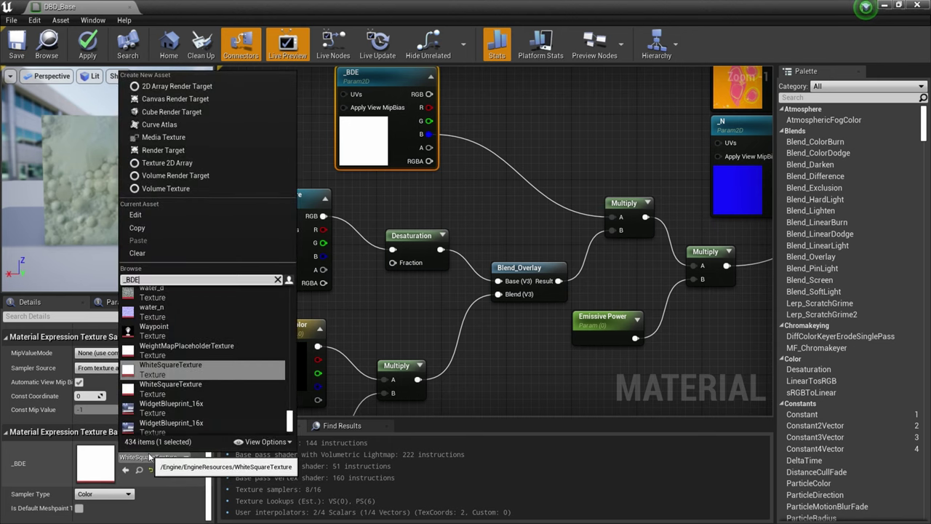
{"action": "left_click", "coordinate": [202, 301]}
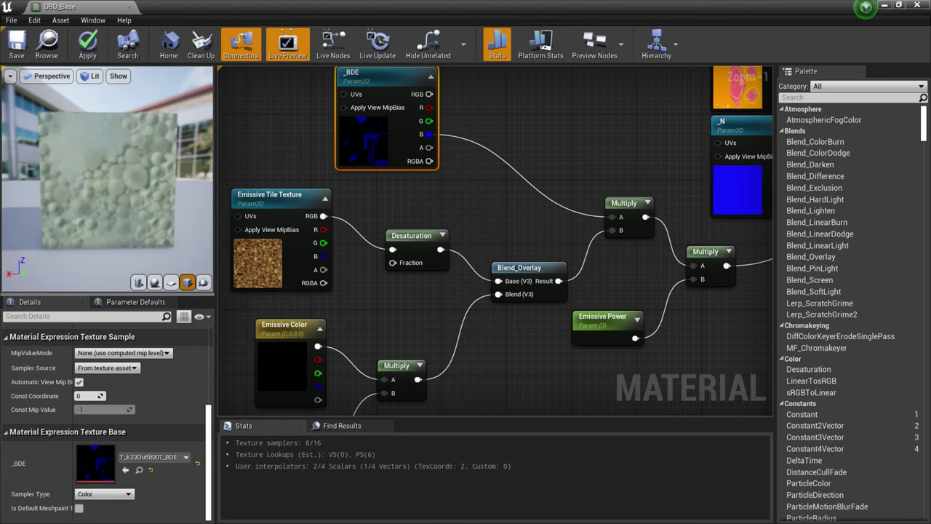
Set the Emissive Power parameter's default value to 5.0 and inspect the preview mesh up close.
{"action": "left_click", "coordinate": [603, 339]}
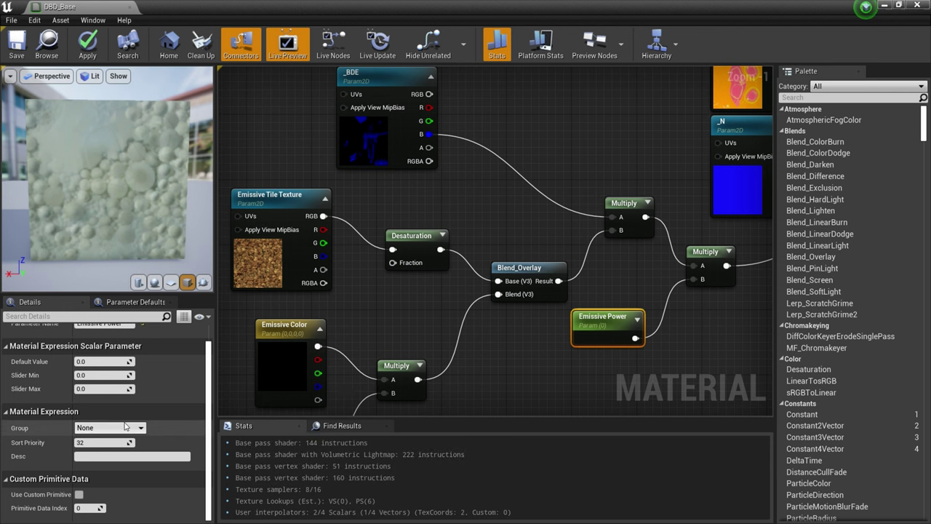
{"action": "scroll", "coordinate": [106, 393], "scroll_direction": "up", "scroll_amount": 1}
{"action": "left_click", "coordinate": [106, 385]}
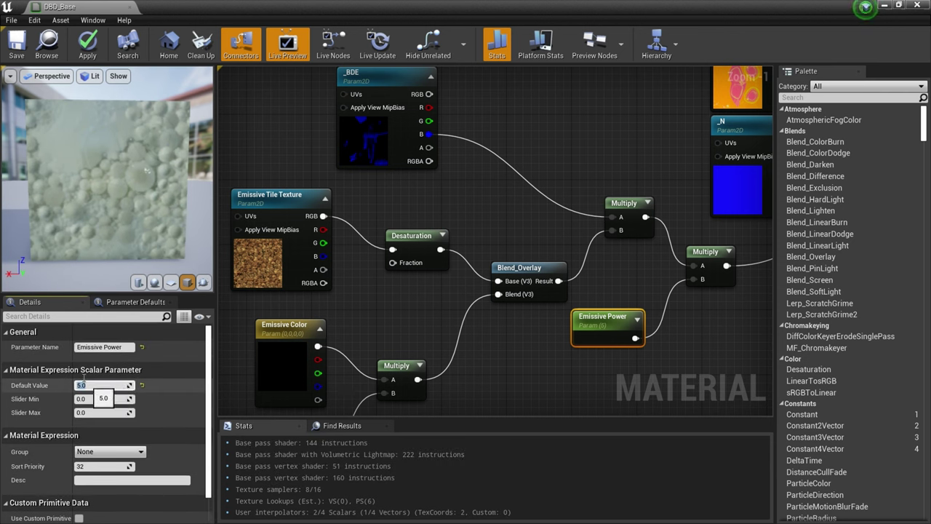
{"action": "right_click_drag", "start_coordinate": [105, 241], "coordinate": [105, 218]}
{"action": "mouse_move", "coordinate": [104, 241]}
{"action": "left_mouse_down"}
{"action": "mouse_move", "coordinate": [131, 237]}
{"action": "mouse_move", "coordinate": [83, 240]}
{"action": "mouse_move", "coordinate": [127, 241]}
{"action": "mouse_move", "coordinate": [109, 241]}
{"action": "left_mouse_up"}
{"action": "right_click_drag", "start_coordinate": [105, 241], "coordinate": [105, 222]}
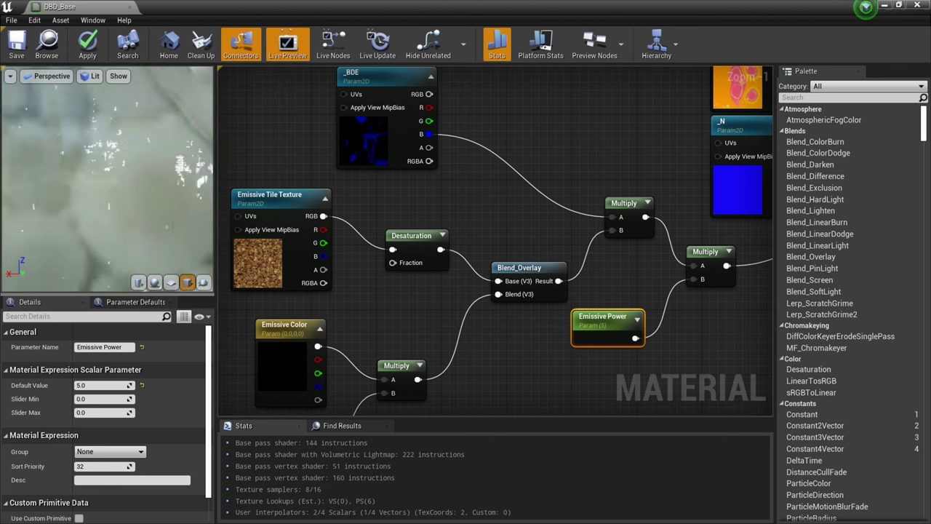
{"action": "scroll", "coordinate": [154, 176], "scroll_direction": "down", "scroll_amount": 3}
{"action": "scroll", "coordinate": [394, 205], "scroll_direction": "up", "scroll_amount": 1}
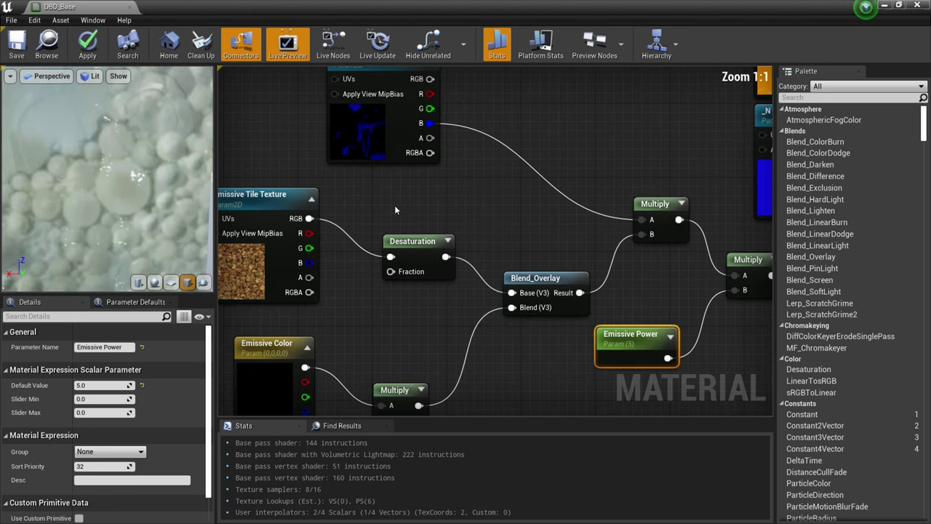
Set the Emissive Touch parameter's default color to white, with R, G, B and A all at 1.
{"action": "scroll", "coordinate": [395, 208], "scroll_direction": "down", "scroll_amount": 1}
{"action": "right_click_drag", "start_coordinate": [373, 220], "coordinate": [494, 189]}
{"action": "scroll", "coordinate": [484, 200], "scroll_direction": "down", "scroll_amount": 1}
{"action": "left_click", "coordinate": [404, 234]}
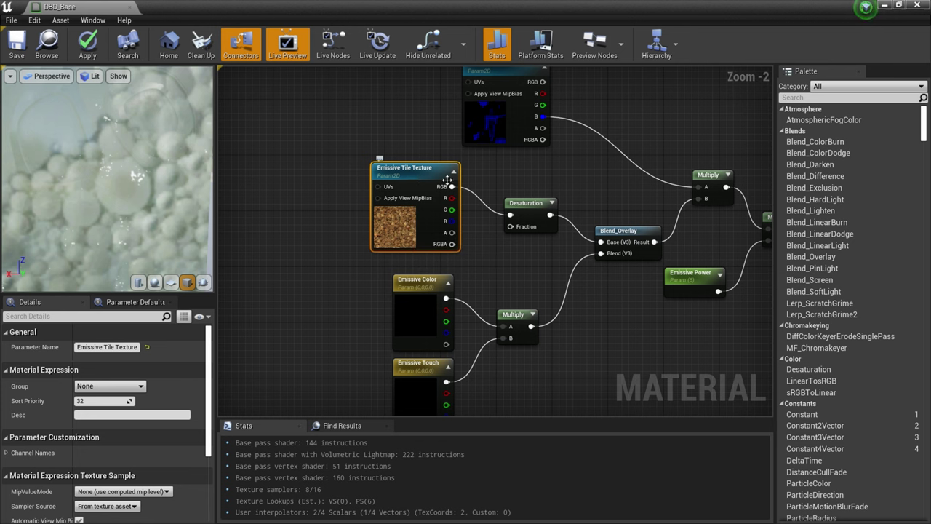
{"action": "right_click_drag", "start_coordinate": [419, 185], "coordinate": [400, 143]}
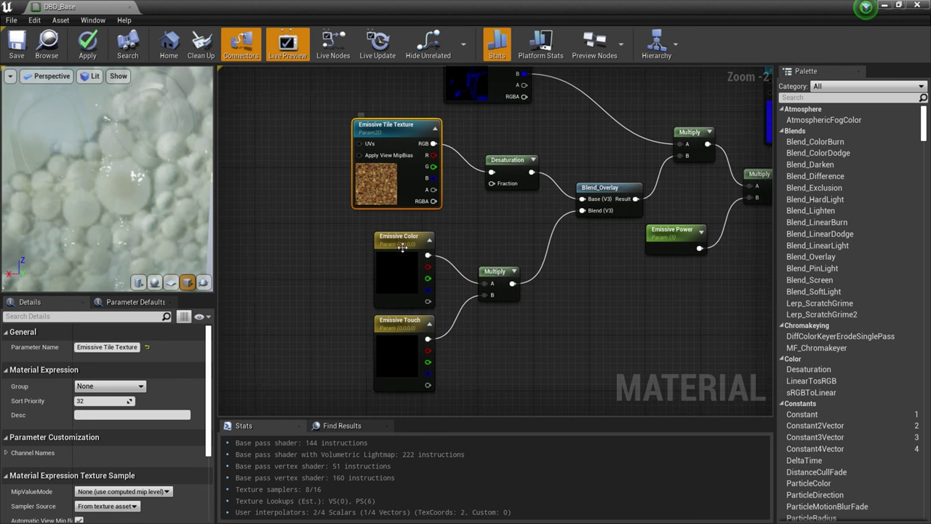
{"action": "left_click", "coordinate": [393, 349]}
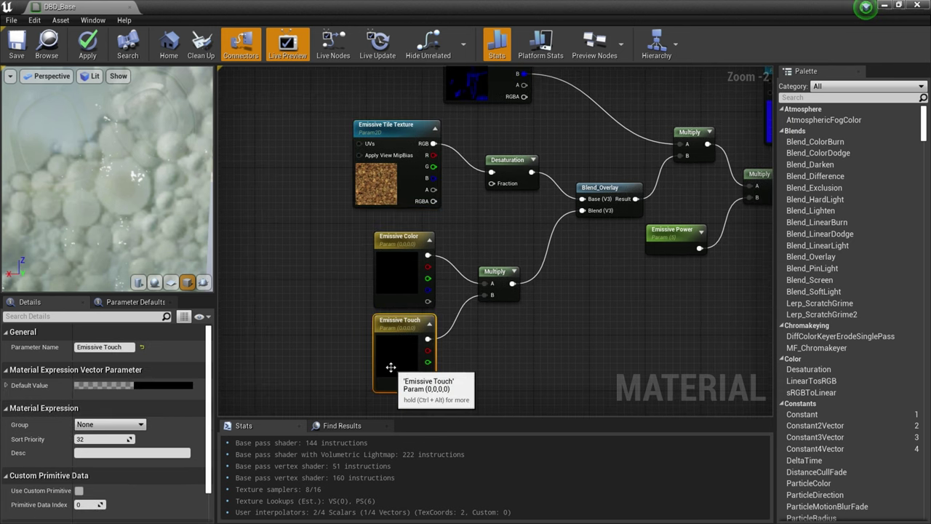
{"action": "left_click", "coordinate": [109, 386]}
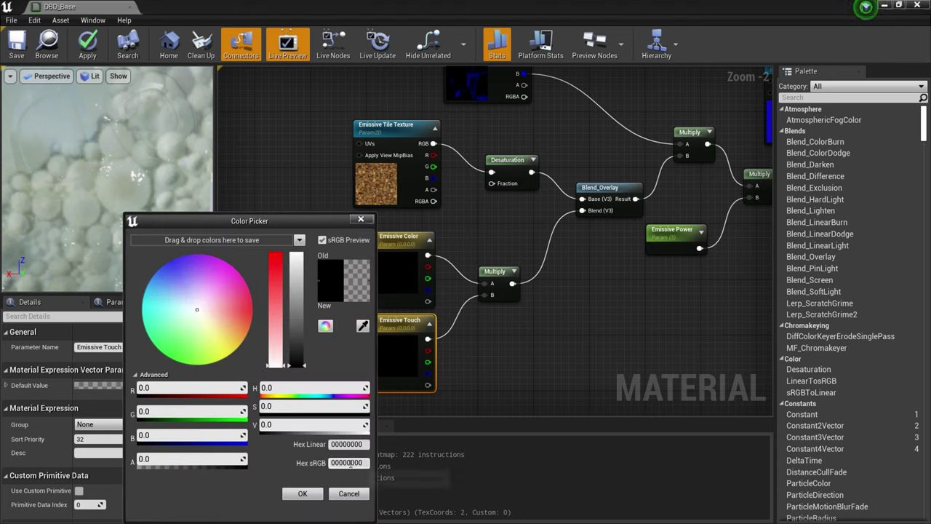
{"action": "left_click", "coordinate": [169, 389]}
{"action": "type", "text": "1"}
{"action": "left_click", "coordinate": [160, 411]}
{"action": "type", "text": "1"}
{"action": "left_click", "coordinate": [159, 435]}
{"action": "type", "text": "1"}
{"action": "left_click", "coordinate": [159, 458]}
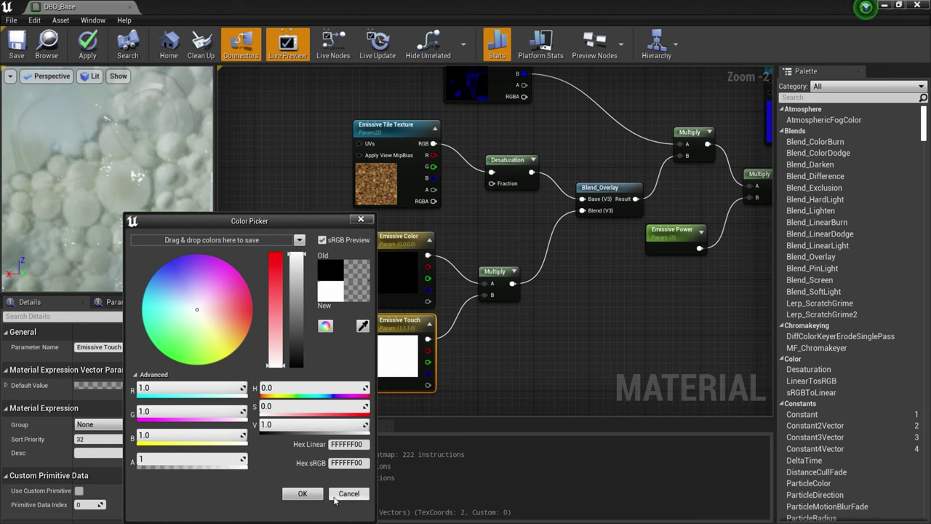
{"action": "left_click", "coordinate": [303, 494]}
Set the Emissive Color parameter's default to white with alpha 1, and inspect the glowing areas on the preview mesh.
{"action": "left_click", "coordinate": [396, 289]}
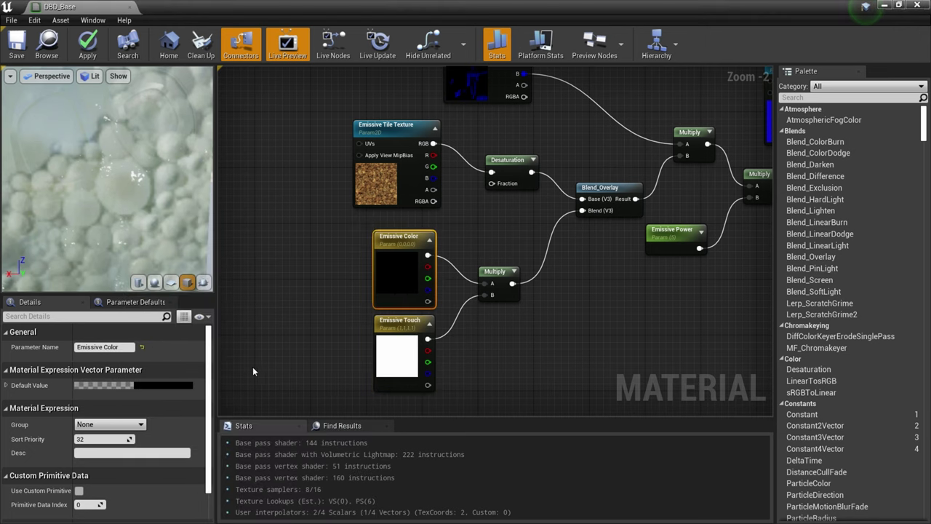
{"action": "left_click", "coordinate": [175, 386]}
{"action": "left_click_drag", "start_coordinate": [351, 360], "coordinate": [355, 147]}
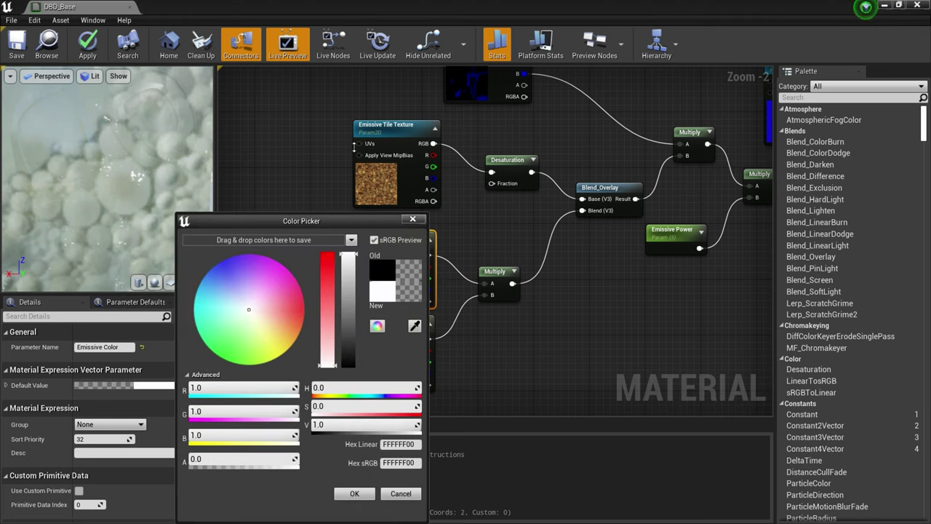
{"action": "left_click_drag", "start_coordinate": [192, 459], "coordinate": [298, 459]}
{"action": "left_click", "coordinate": [339, 497]}
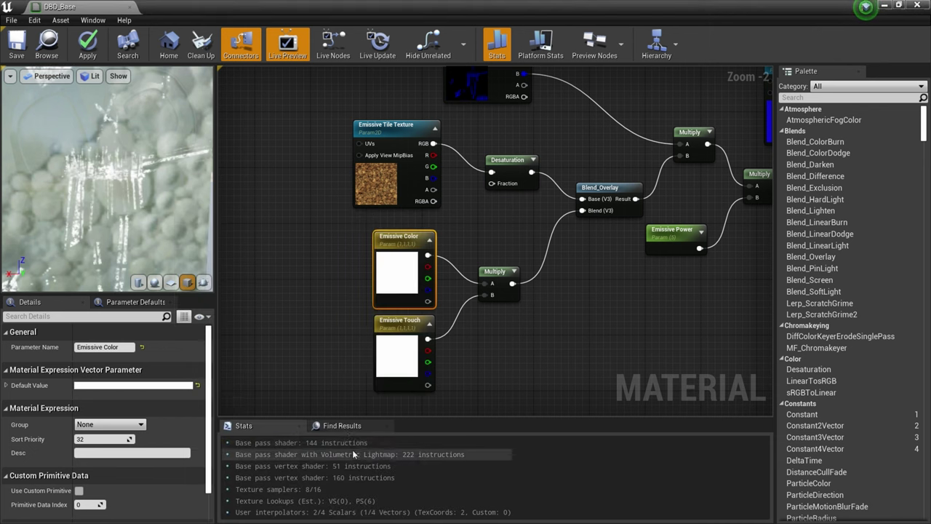
{"action": "right_click_drag", "start_coordinate": [104, 211], "coordinate": [104, 164]}
{"action": "middle_click_drag", "start_coordinate": [104, 211], "coordinate": [138, 231]}
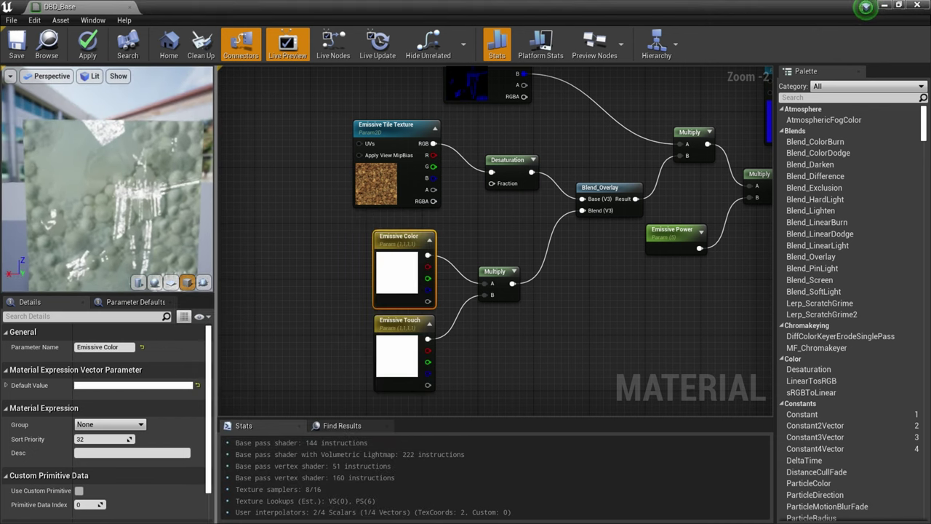
{"action": "right_click_drag", "start_coordinate": [104, 210], "coordinate": [104, 240]}
{"action": "mouse_move", "coordinate": [104, 210]}
{"action": "middle_mouse_down"}
{"action": "mouse_move", "coordinate": [142, 262]}
{"action": "mouse_move", "coordinate": [108, 212]}
{"action": "middle_mouse_up"}
{"action": "left_click_drag", "start_coordinate": [104, 210], "coordinate": [107, 212]}
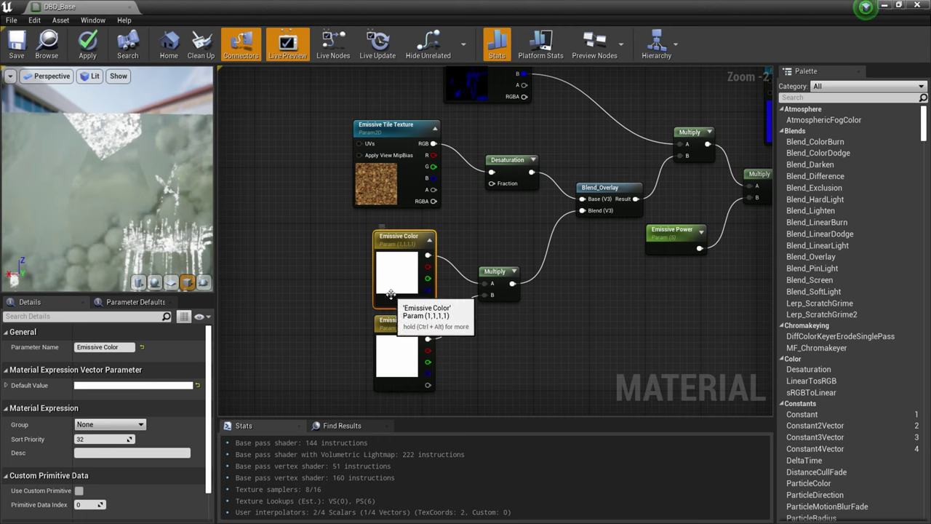
Change the Emissive Color parameter's default to a saturated pinkish red.
{"action": "scroll", "coordinate": [145, 422], "scroll_direction": "down", "scroll_amount": 2}
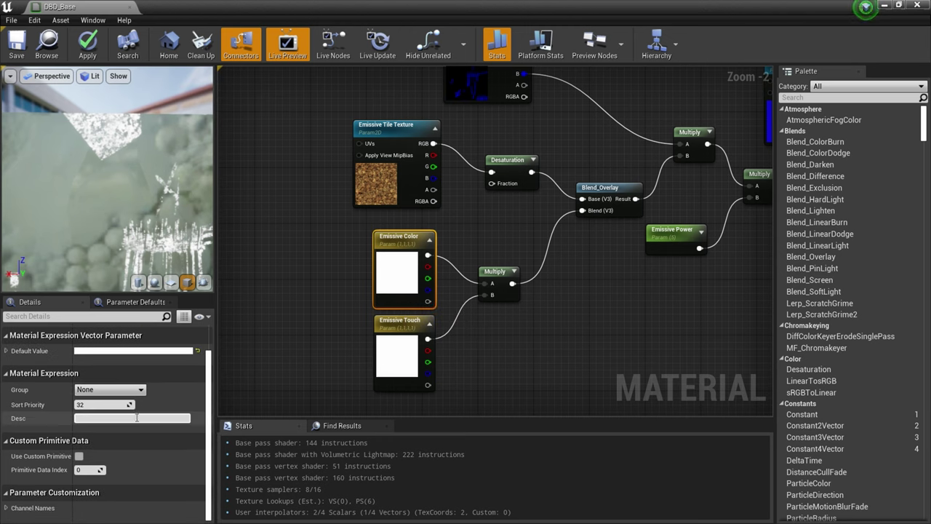
{"action": "scroll", "coordinate": [128, 428], "scroll_direction": "up", "scroll_amount": 2}
{"action": "left_click", "coordinate": [128, 385]}
{"action": "left_click_drag", "start_coordinate": [240, 296], "coordinate": [252, 307]}
{"action": "left_click", "coordinate": [305, 494]}
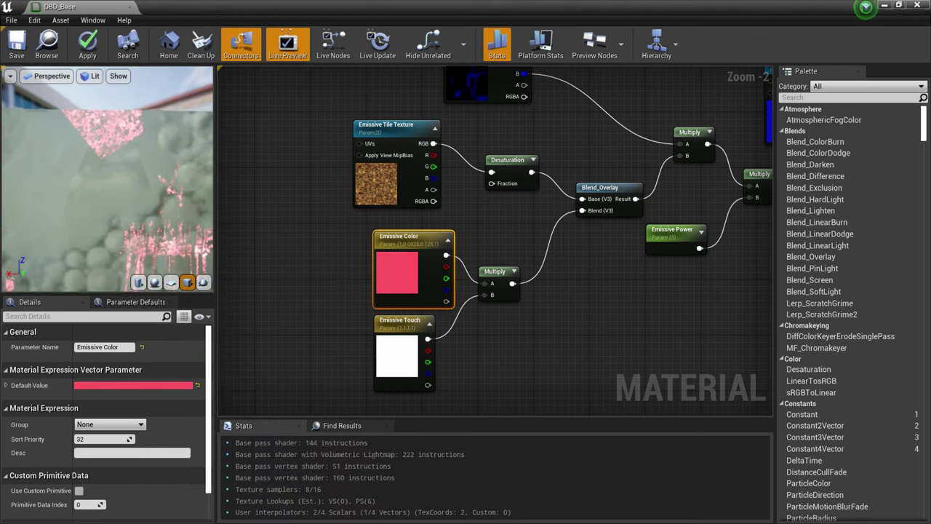
Change the Emissive Touch default to pink, about R 1.0, G 0.125, B 0.505, and check it on the preview mesh.
{"action": "left_click", "coordinate": [393, 361]}
{"action": "left_click", "coordinate": [121, 386]}
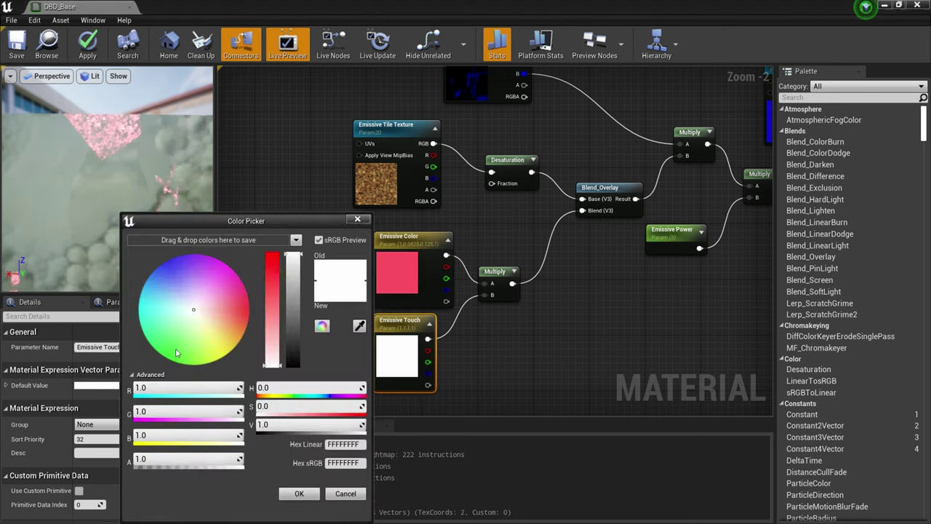
{"action": "mouse_move", "coordinate": [205, 315]}
{"action": "left_mouse_down"}
{"action": "mouse_move", "coordinate": [206, 340]}
{"action": "mouse_move", "coordinate": [241, 313]}
{"action": "mouse_move", "coordinate": [238, 291]}
{"action": "left_mouse_up"}
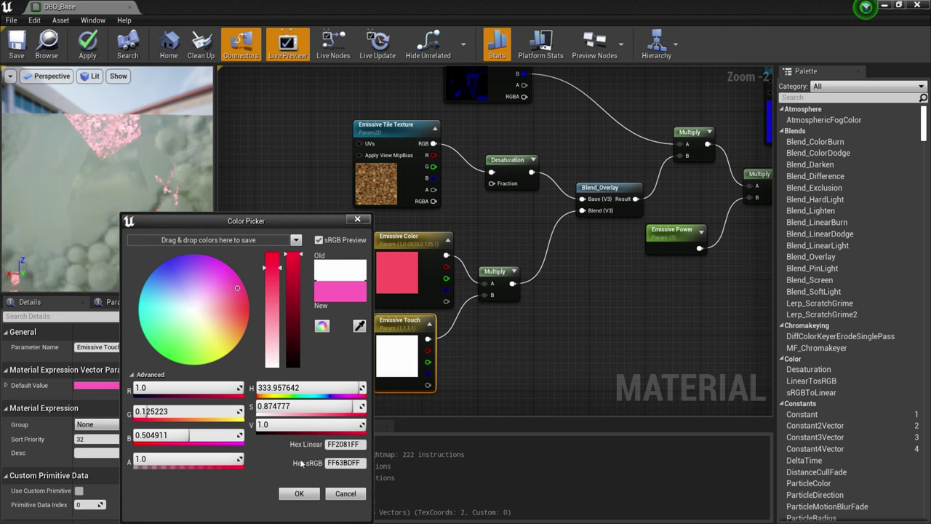
{"action": "left_click", "coordinate": [298, 493]}
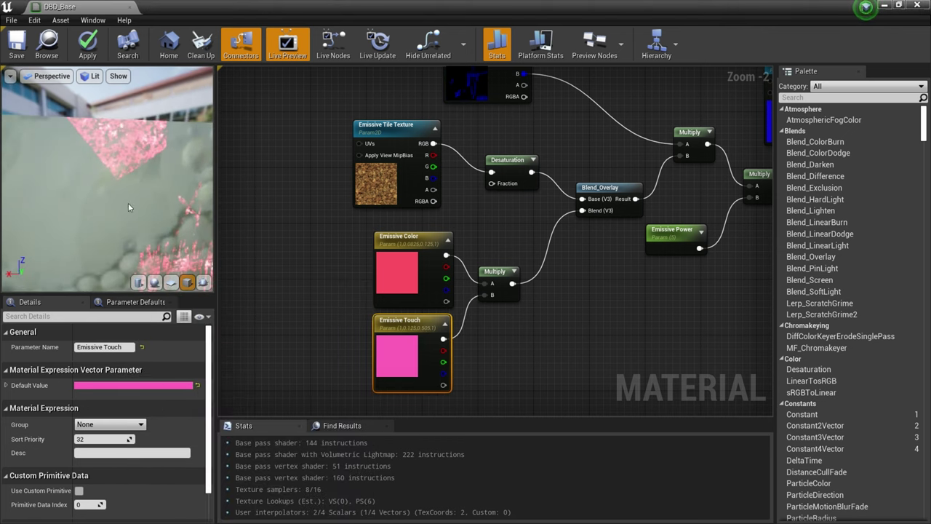
{"action": "scroll", "coordinate": [133, 199], "scroll_direction": "down", "scroll_amount": 4}
{"action": "left_click_drag", "start_coordinate": [131, 232], "coordinate": [126, 252]}
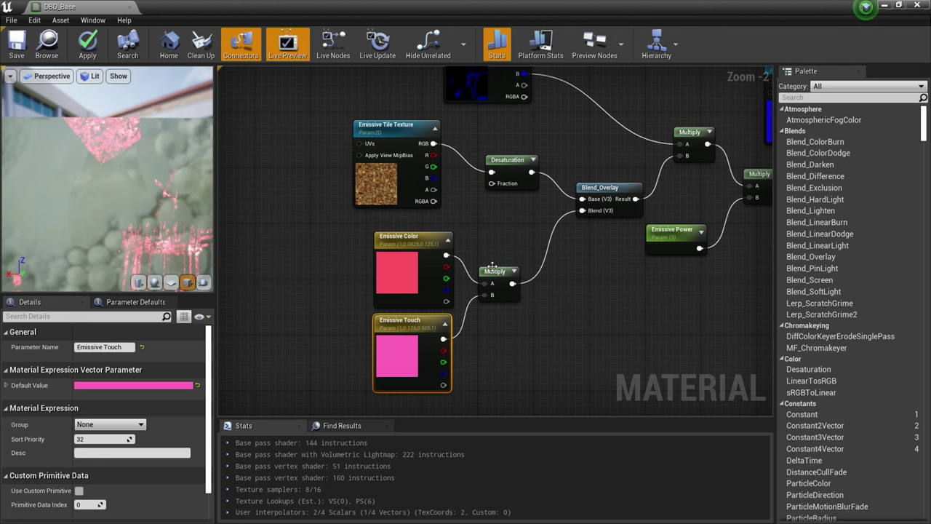
Move the Emissive Color, Emissive Touch, Multiply, Emissive Tile Texture and Desaturation nodes away from Blend_Overlay to make room.
{"action": "right_click_drag", "start_coordinate": [484, 220], "coordinate": [502, 190]}
{"action": "left_click_drag", "start_coordinate": [478, 298], "coordinate": [470, 294]}
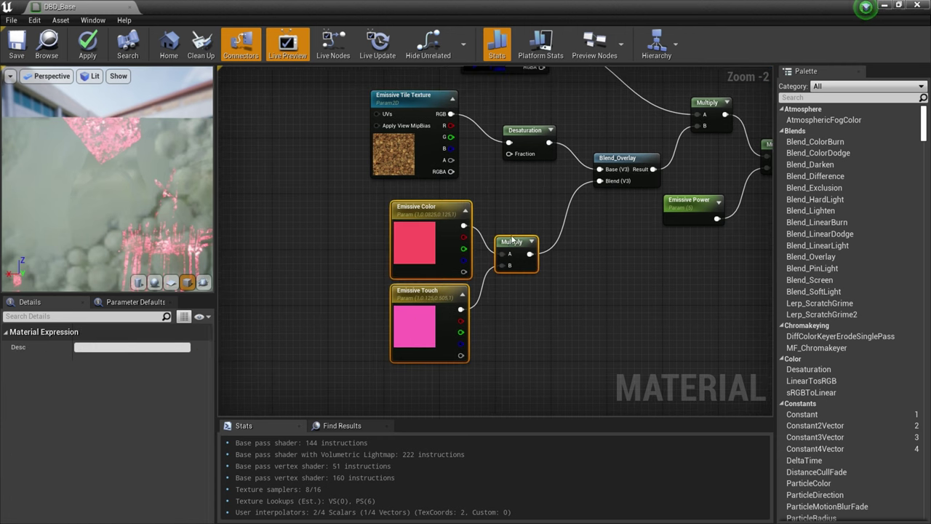
{"action": "left_click_drag", "start_coordinate": [513, 241], "coordinate": [428, 283]}
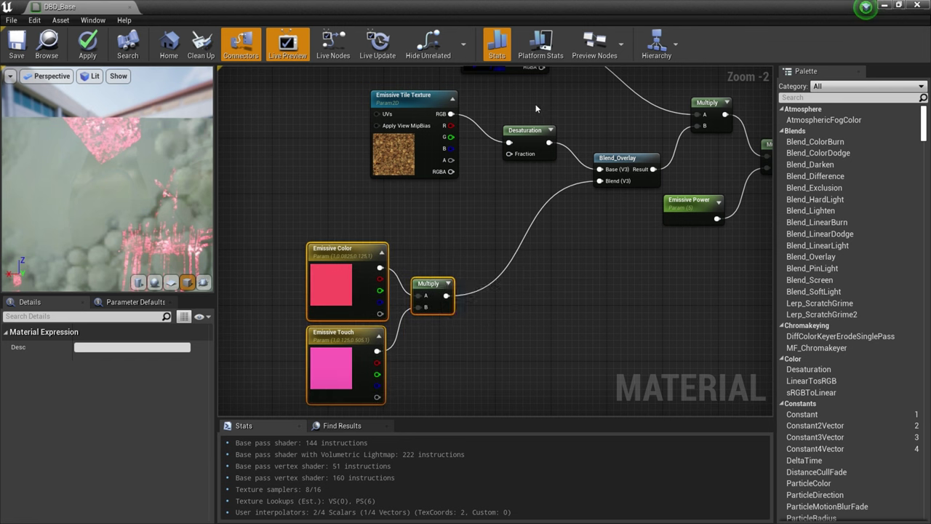
{"action": "left_click_drag", "start_coordinate": [536, 108], "coordinate": [408, 148]}
{"action": "left_click_drag", "start_coordinate": [522, 129], "coordinate": [452, 165]}
{"action": "left_click", "coordinate": [474, 121]}
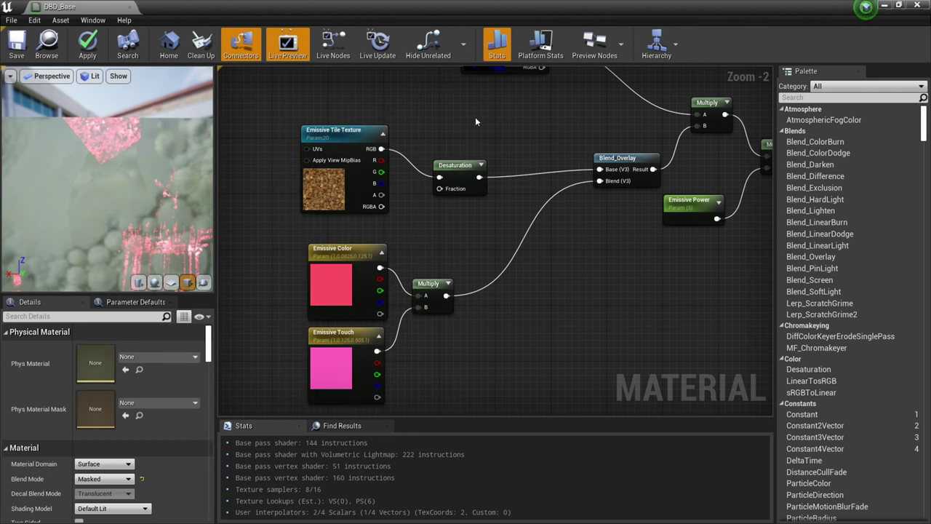
Add a StaticSwitchParameter node above Desaturation and name it Use Emissive Tile Color.
{"action": "right_click", "coordinate": [475, 117]}
{"action": "type", "text": "StaticSwi"}
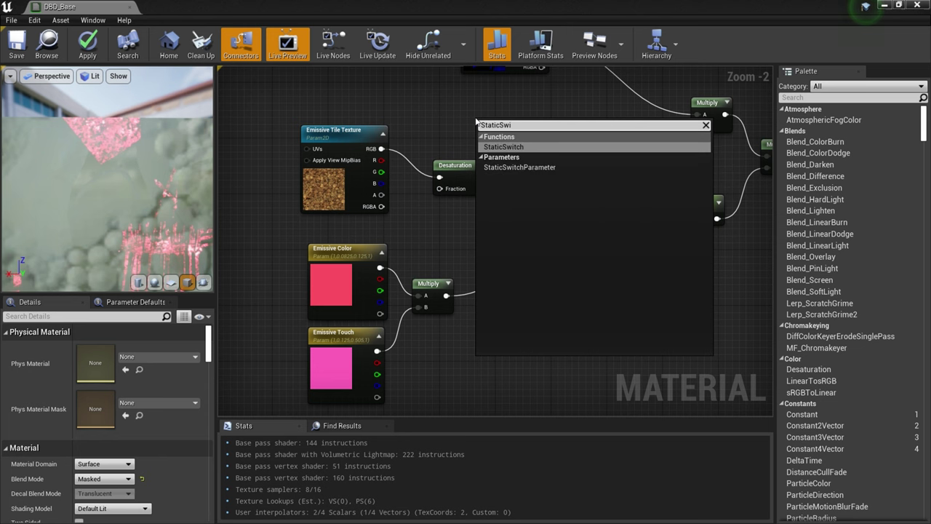
{"action": "left_click", "coordinate": [519, 167]}
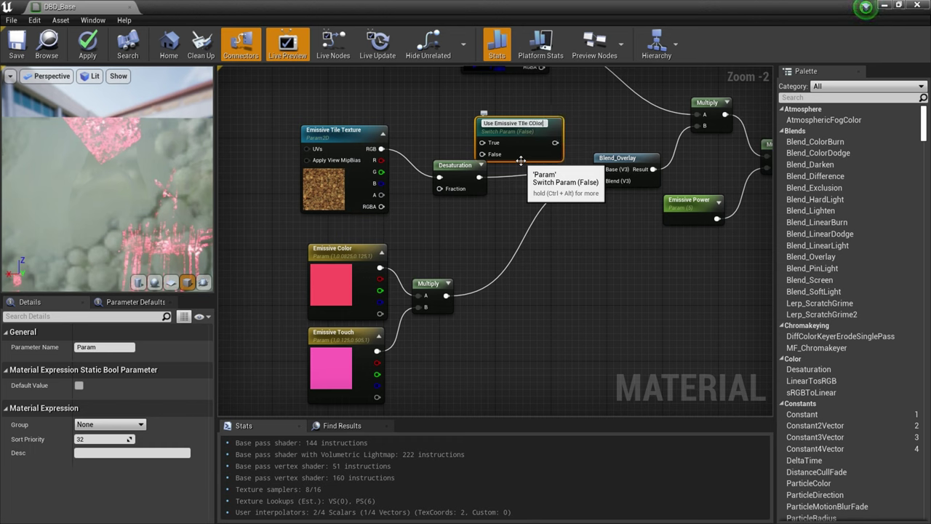
{"action": "type", "text": "Use Emissive Tile Color"}
{"action": "key", "text": "Return"}
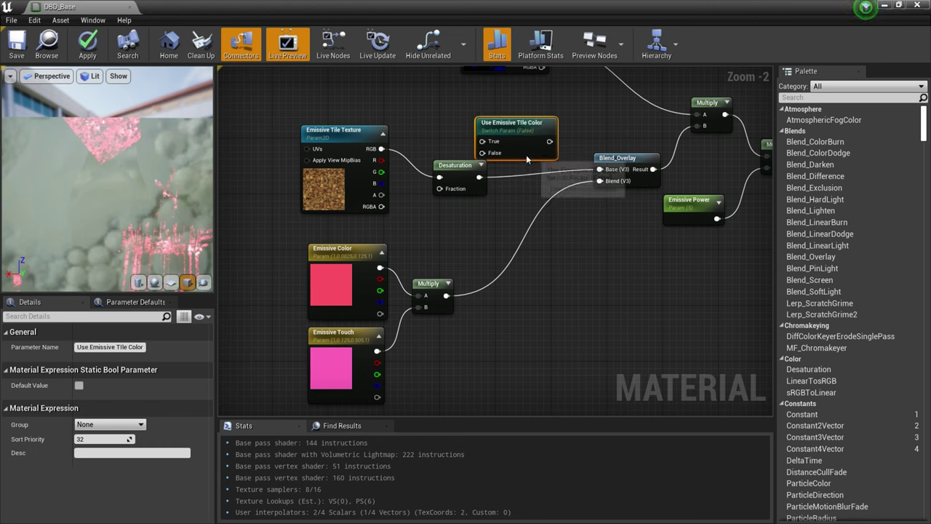
Wire the switch with Emissive Tile Texture RGB to True, Blend_Overlay to False and output to the _BDE Multiply's B, and enable its default value.
{"action": "left_click_drag", "start_coordinate": [518, 129], "coordinate": [521, 109]}
{"action": "left_click_drag", "start_coordinate": [379, 150], "coordinate": [489, 121]}
{"action": "right_click_drag", "start_coordinate": [488, 120], "coordinate": [410, 177]}
{"action": "left_click_drag", "start_coordinate": [544, 209], "coordinate": [621, 182]}
{"action": "left_click_drag", "start_coordinate": [506, 198], "coordinate": [527, 218]}
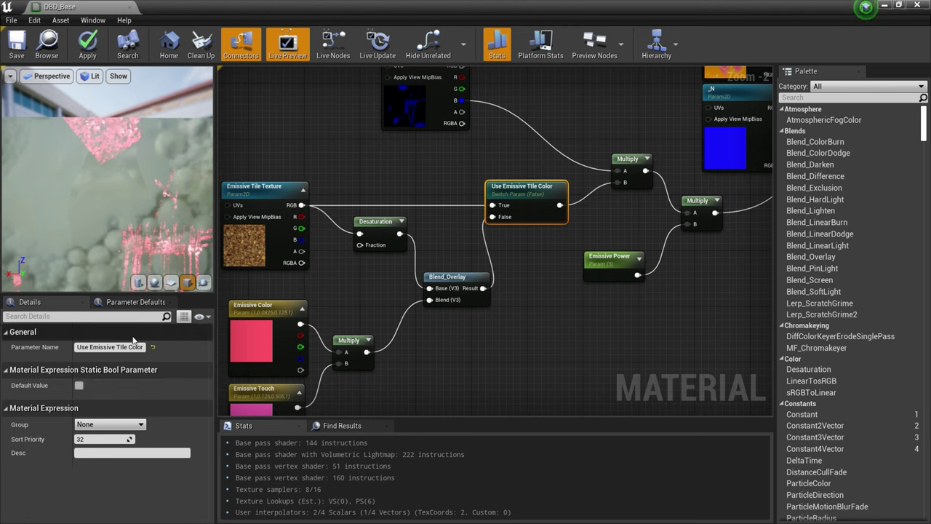
{"action": "left_click", "coordinate": [79, 386]}
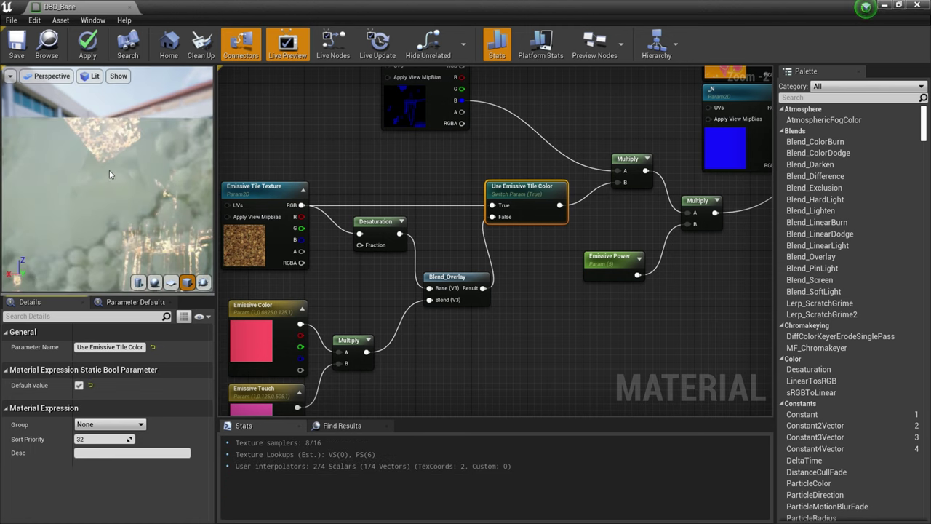
Exclude engine content from the asset picker of the Emissive Tile Texture parameter.
{"action": "left_click", "coordinate": [245, 245]}
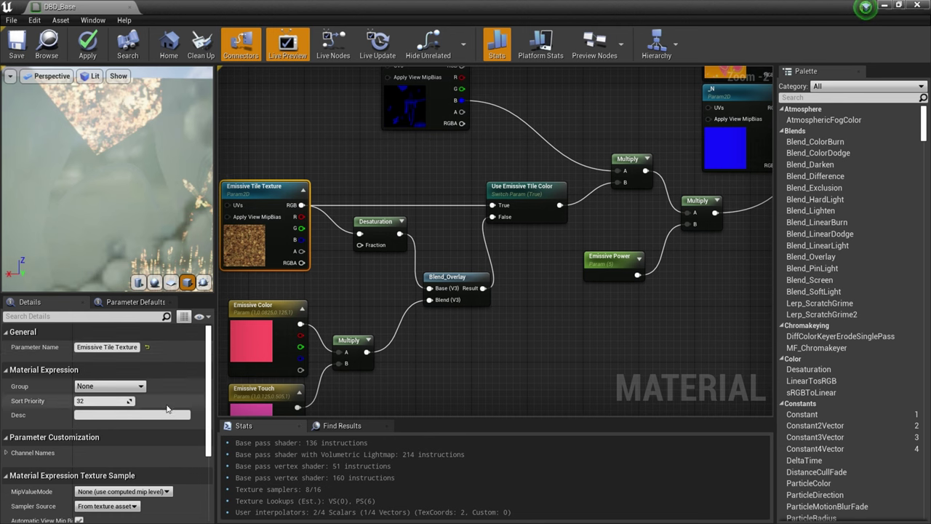
{"action": "scroll", "coordinate": [146, 437], "scroll_direction": "down", "scroll_amount": 5}
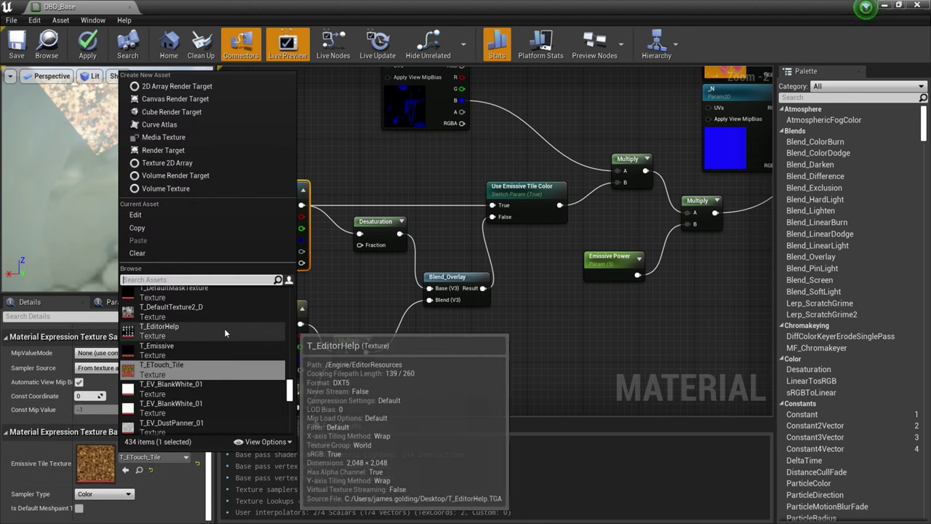
{"action": "left_click", "coordinate": [261, 442]}
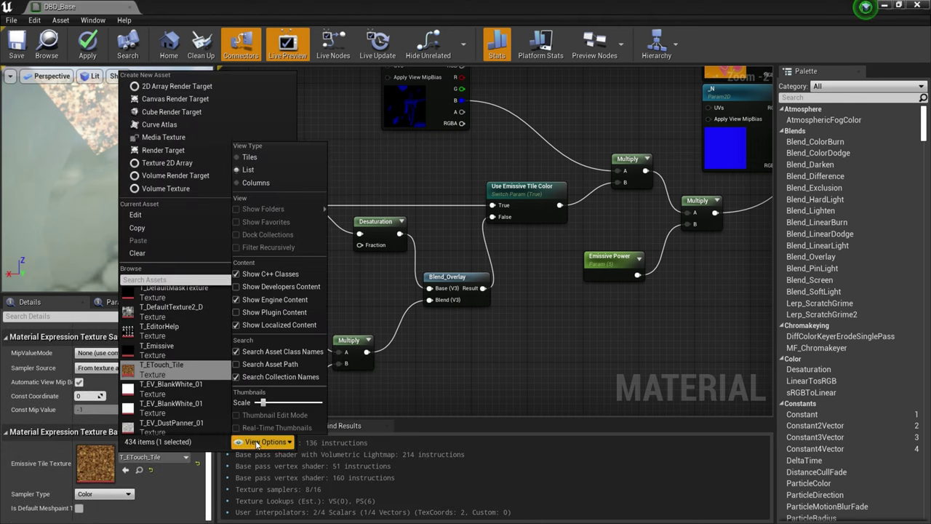
{"action": "left_click", "coordinate": [273, 324]}
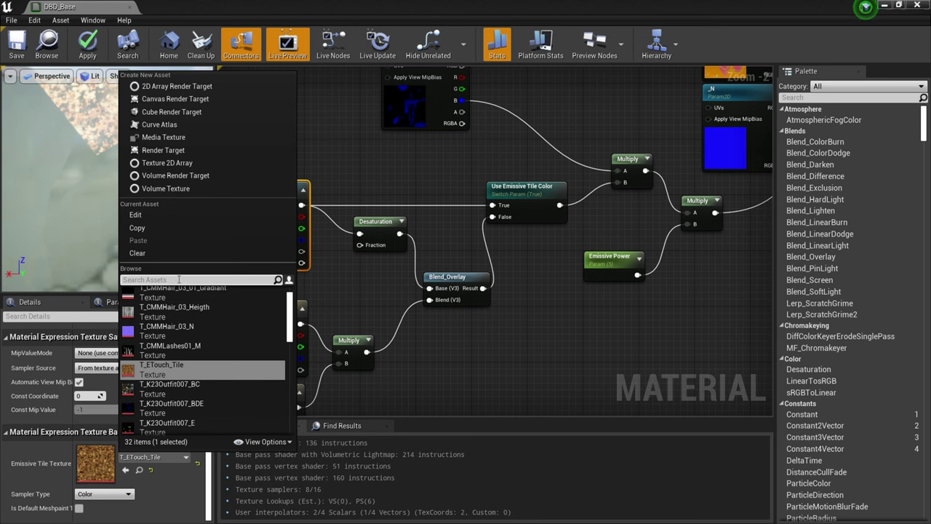
Assign T_K23Outfit007_E to Emissive Tile Texture and inspect the emissive areas on the preview mesh.
{"action": "left_click", "coordinate": [169, 311]}
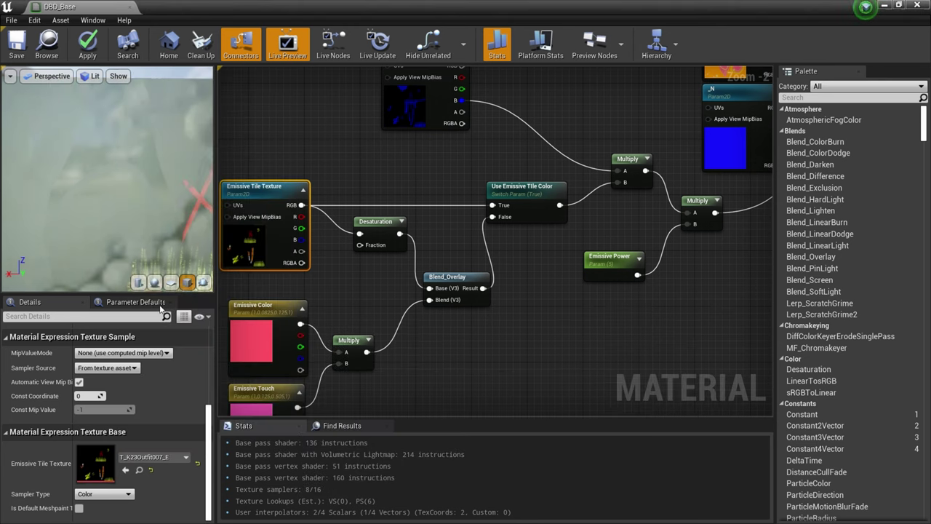
{"action": "left_click_drag", "start_coordinate": [109, 182], "coordinate": [120, 177]}
{"action": "scroll", "coordinate": [108, 180], "scroll_direction": "up", "scroll_amount": 3}
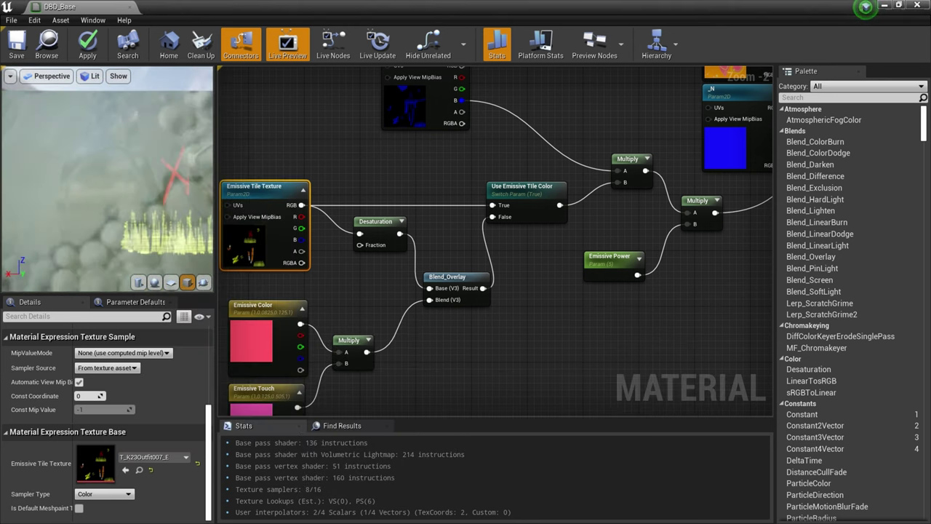
{"action": "scroll", "coordinate": [108, 180], "scroll_direction": "down", "scroll_amount": 4}
Disable the default value of the Use Emissive Tile Color switch and check the tinted emissive on the preview mesh.
{"action": "left_click", "coordinate": [531, 218]}
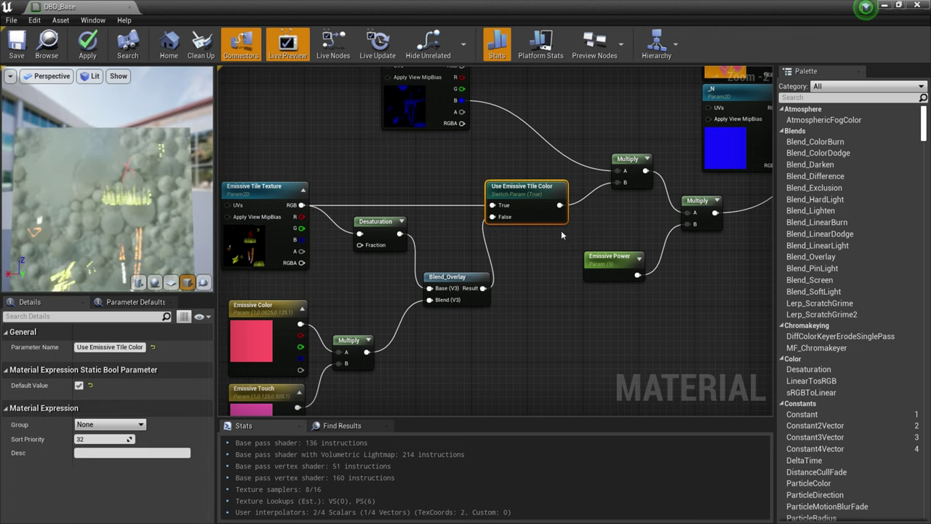
{"action": "left_click", "coordinate": [79, 385]}
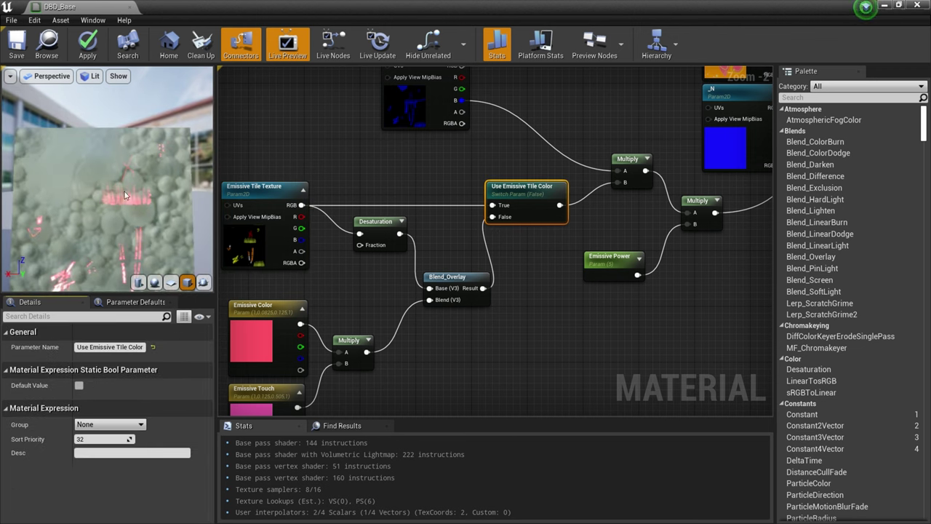
{"action": "scroll", "coordinate": [123, 211], "scroll_direction": "up", "scroll_amount": 3}
{"action": "scroll", "coordinate": [181, 199], "scroll_direction": "down", "scroll_amount": 5}
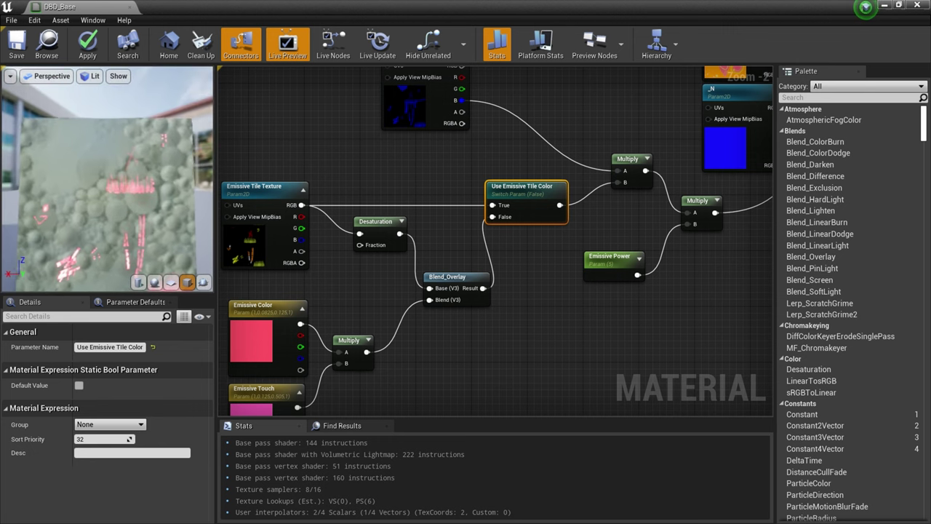
Set the Emissive Color default to white with R, G and B at 1.0.
{"action": "left_click", "coordinate": [242, 345]}
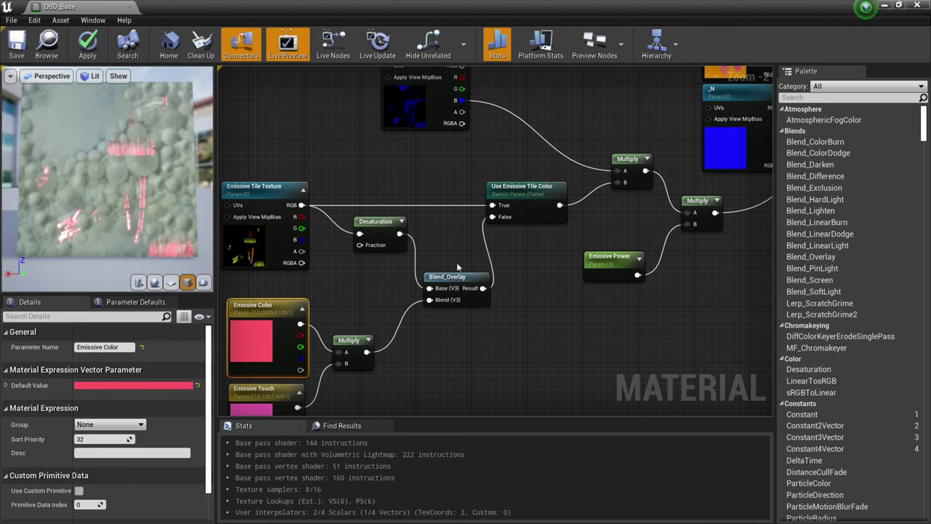
{"action": "right_click_drag", "start_coordinate": [332, 285], "coordinate": [349, 255]}
{"action": "left_click", "coordinate": [135, 385]}
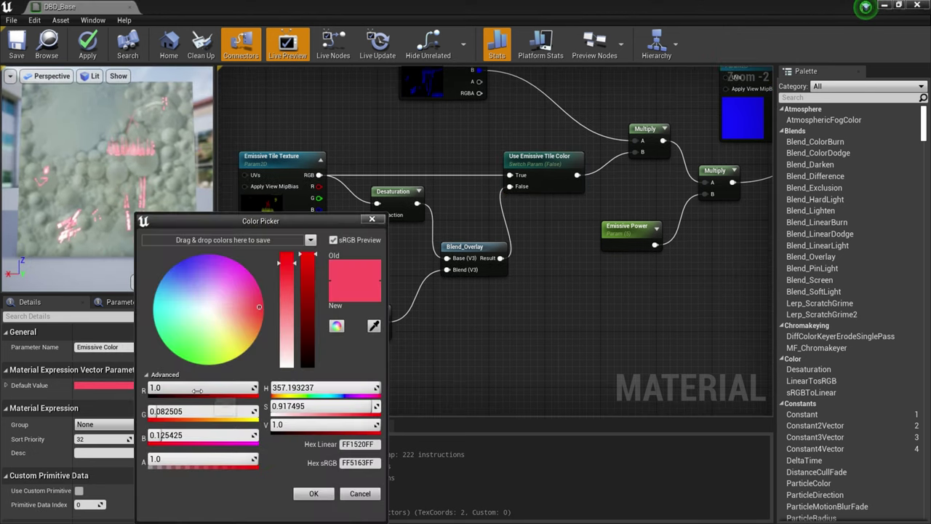
{"action": "left_click", "coordinate": [176, 412]}
{"action": "type", "text": "1"}
{"action": "left_click", "coordinate": [179, 436]}
{"action": "type", "text": "1"}
{"action": "left_click", "coordinate": [189, 491]}
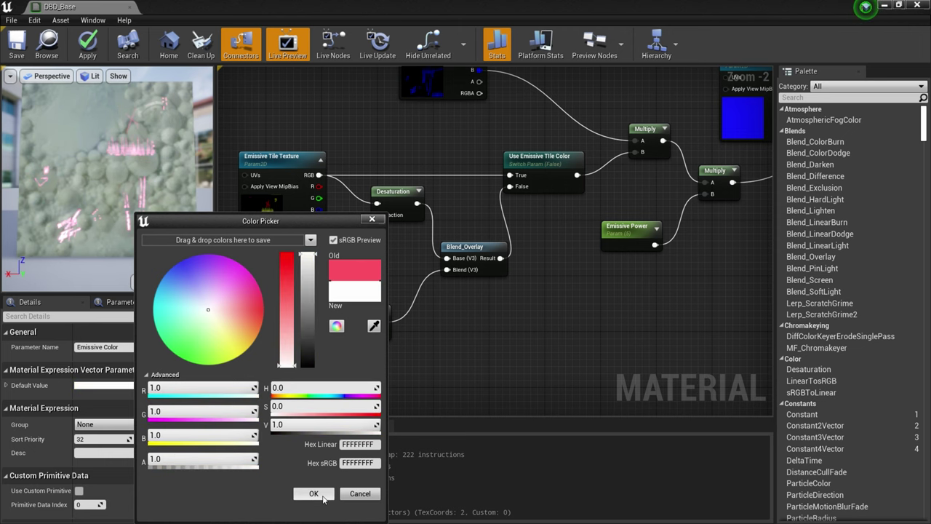
{"action": "left_click", "coordinate": [324, 498]}
Set the Emissive Touch default to white with R, G and B at 1.0.
{"action": "left_click", "coordinate": [291, 374]}
{"action": "left_click", "coordinate": [109, 385]}
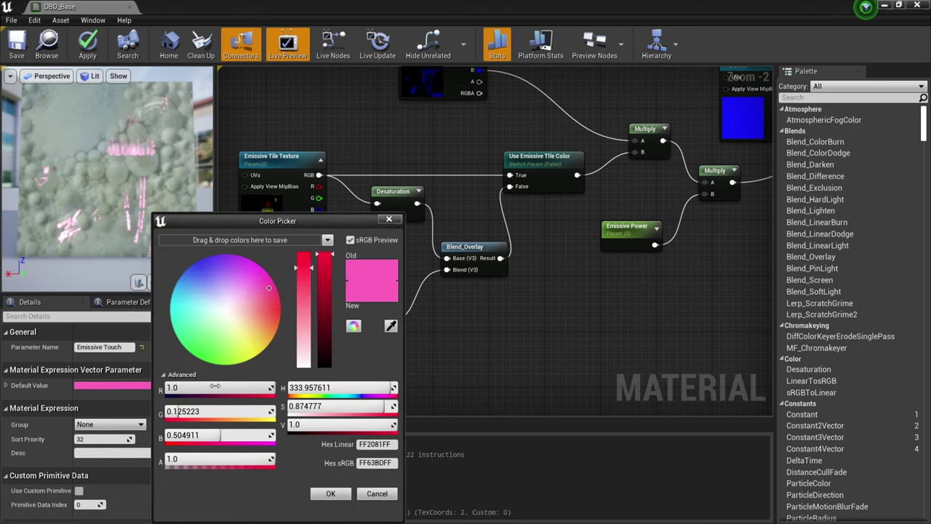
{"action": "type", "text": "1"}
{"action": "key", "text": "Tab"}
{"action": "type", "text": "1"}
{"action": "key", "text": "Return"}
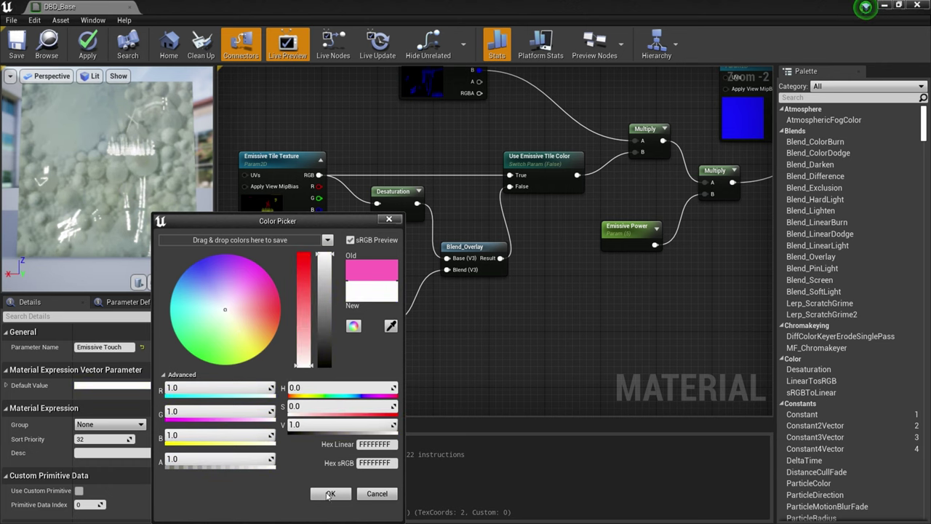
{"action": "left_click", "coordinate": [330, 493]}
Move the Desaturation node slightly down and toward Emissive Tile Texture, between it and Blend_Overlay.
{"action": "right_click_drag", "start_coordinate": [401, 386], "coordinate": [417, 356]}
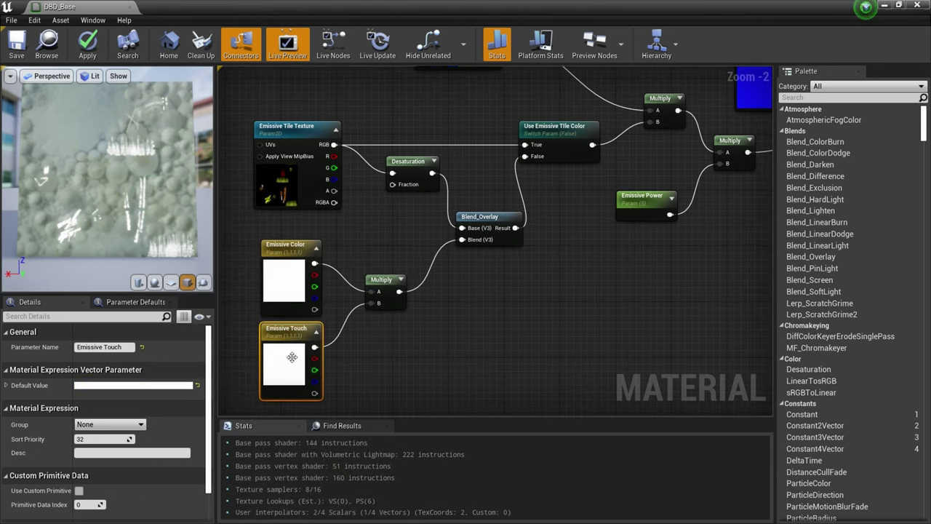
{"action": "left_click", "coordinate": [268, 197]}
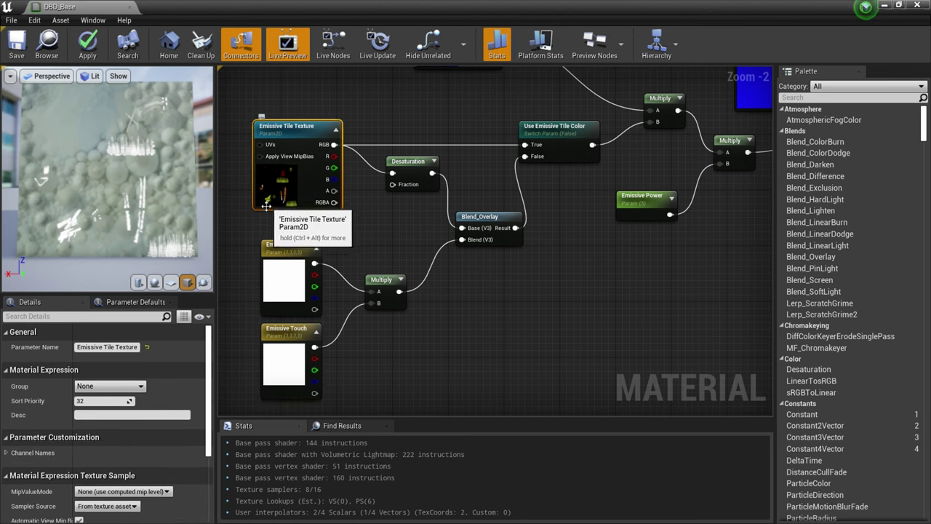
{"action": "left_click", "coordinate": [274, 373]}
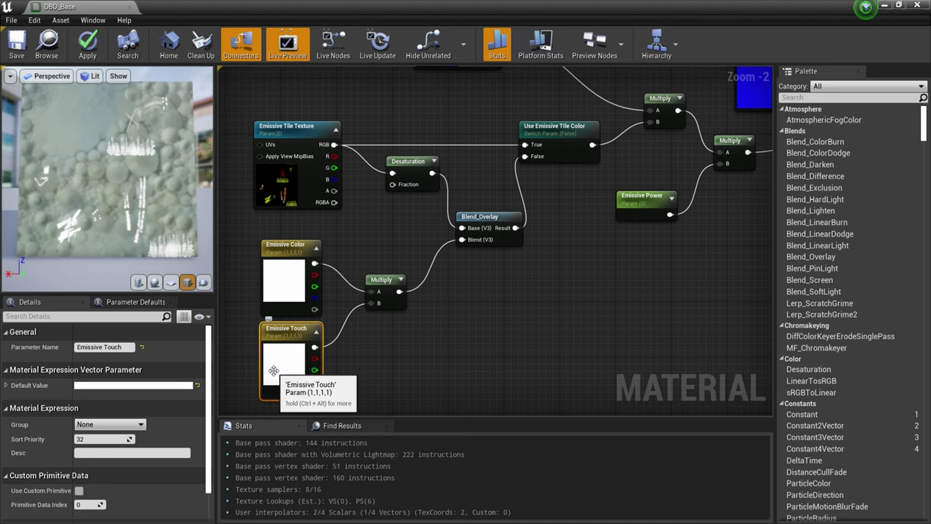
{"action": "right_click_drag", "start_coordinate": [525, 273], "coordinate": [506, 317]}
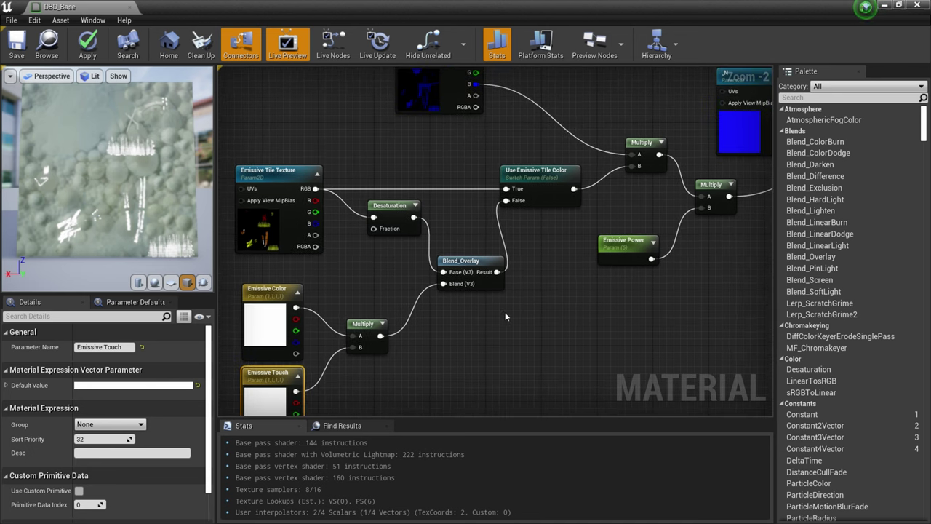
{"action": "left_click", "coordinate": [408, 230]}
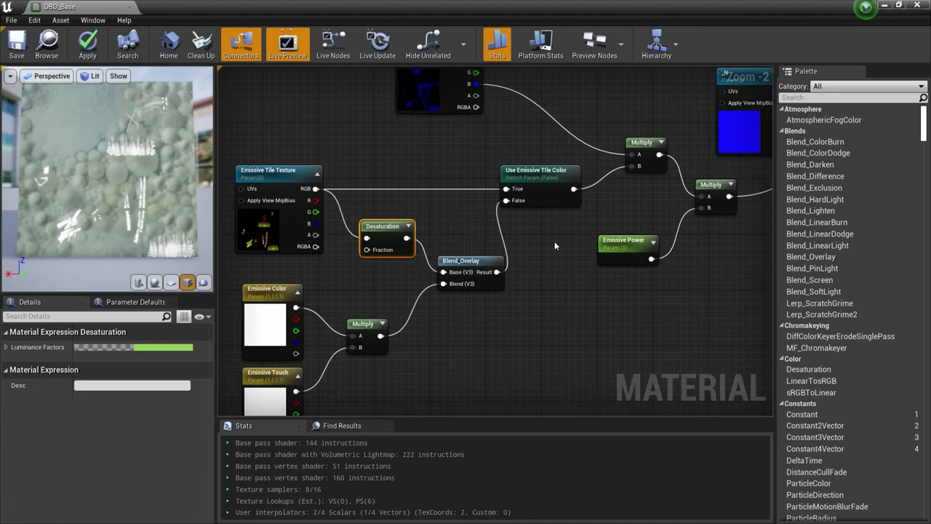
Replace the default texture of the _BDE parameter with the Black texture.
{"action": "scroll", "coordinate": [517, 281], "scroll_direction": "down", "scroll_amount": 3}
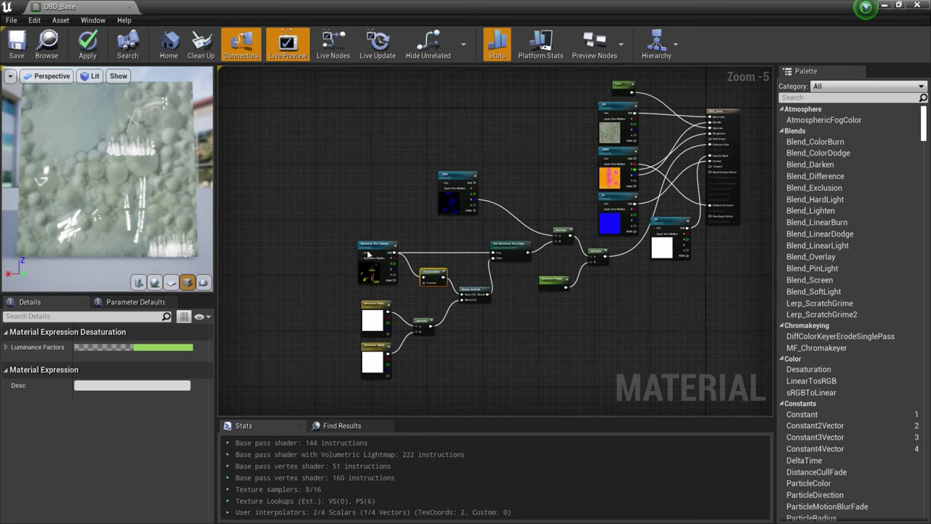
{"action": "scroll", "coordinate": [425, 222], "scroll_direction": "up", "scroll_amount": 3}
{"action": "left_click", "coordinate": [435, 143]}
{"action": "right_click_drag", "start_coordinate": [440, 185], "coordinate": [408, 183]}
{"action": "scroll", "coordinate": [144, 475], "scroll_direction": "down", "scroll_amount": 3}
{"action": "left_click", "coordinate": [154, 457]}
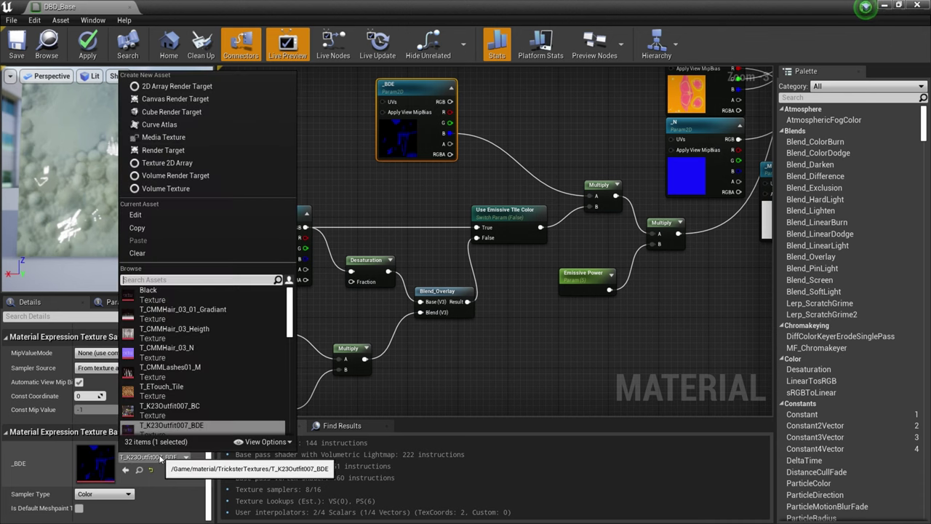
{"action": "type", "text": "W"}
{"action": "key", "text": "BackSpace"}
{"action": "type", "text": "Black"}
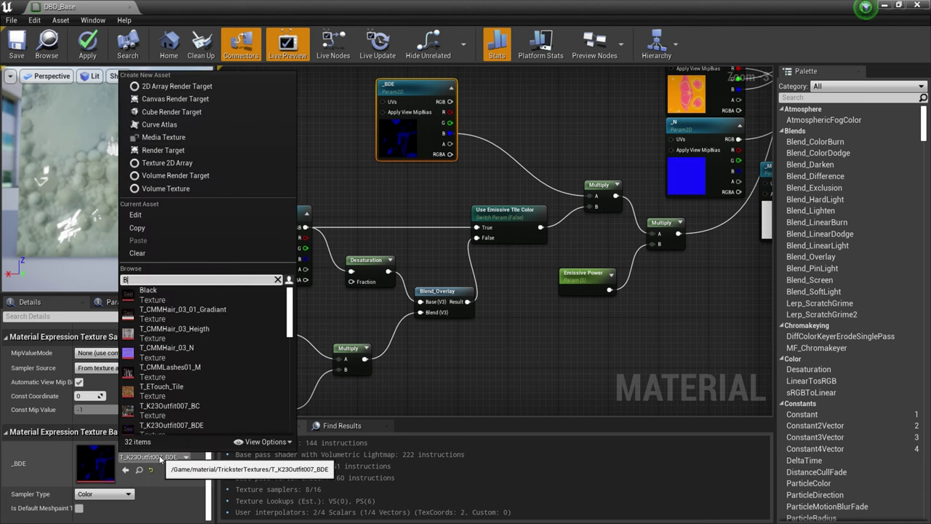
{"action": "left_click", "coordinate": [167, 295]}
Set the Emissive Power parameter's default value to 0 and its slider maximum to 10.
{"action": "right_click_drag", "start_coordinate": [672, 284], "coordinate": [584, 289]}
{"action": "left_click", "coordinate": [495, 296]}
{"action": "scroll", "coordinate": [109, 422], "scroll_direction": "up", "scroll_amount": 1}
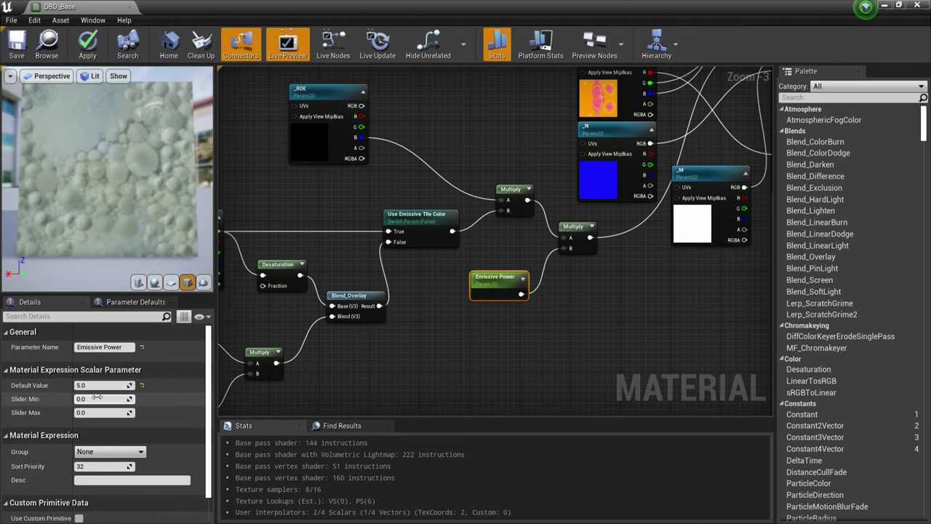
{"action": "left_click", "coordinate": [96, 387]}
{"action": "type", "text": "0"}
{"action": "key", "text": "Return"}
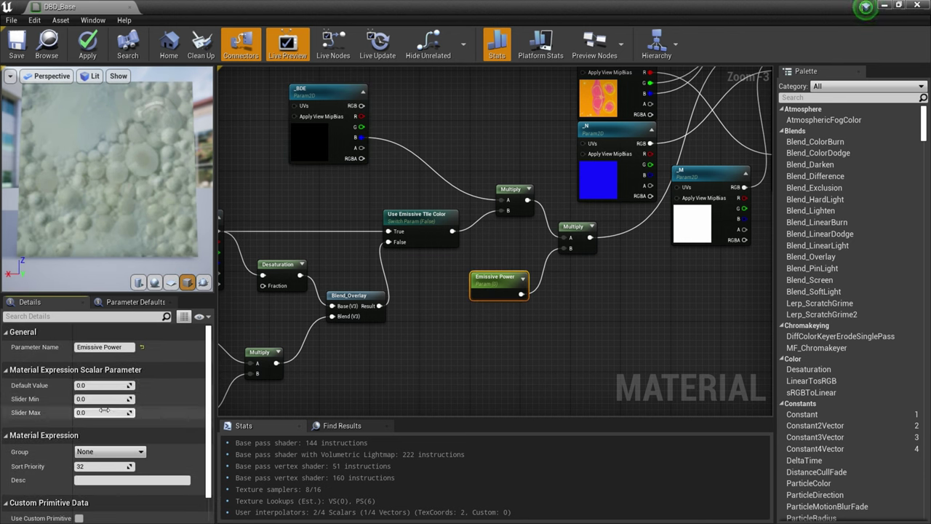
{"action": "type", "text": "10"}
{"action": "key", "text": "Return"}
Assign T_ETouch_Tile as the default texture of the Emissive Tile Texture parameter.
{"action": "right_click_drag", "start_coordinate": [353, 352], "coordinate": [415, 340]}
{"action": "scroll", "coordinate": [415, 340], "scroll_direction": "down", "scroll_amount": 1}
{"action": "scroll", "coordinate": [303, 260], "scroll_direction": "up", "scroll_amount": 2}
{"action": "left_click", "coordinate": [298, 231]}
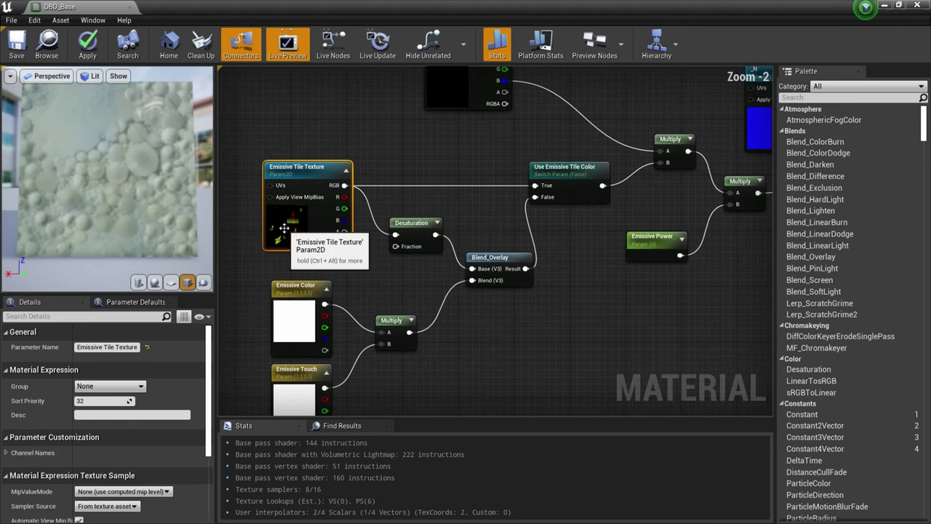
{"action": "scroll", "coordinate": [154, 452], "scroll_direction": "down", "scroll_amount": 2}
{"action": "scroll", "coordinate": [154, 452], "scroll_direction": "down", "scroll_amount": 2}
{"action": "left_click", "coordinate": [158, 466]}
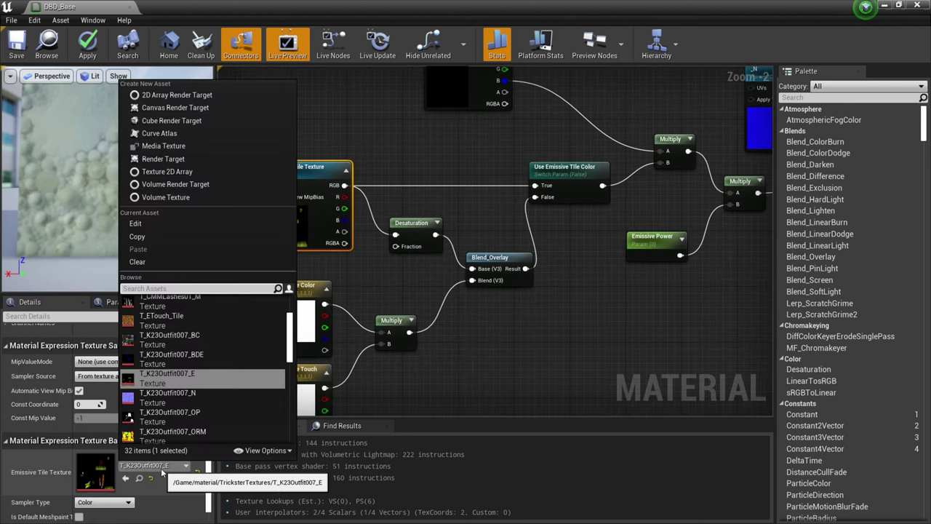
{"action": "type", "text": "Etouch"}
{"action": "key", "text": "Return"}
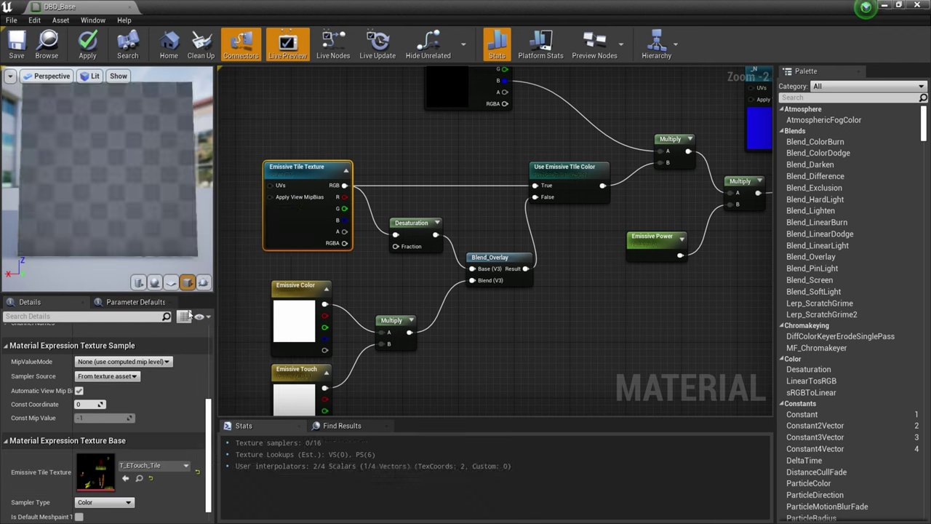
{"action": "scroll", "coordinate": [494, 316], "scroll_direction": "down", "scroll_amount": 2}
Save the DBD_Base material with its new emissive defaults.
{"action": "right_click_drag", "start_coordinate": [494, 316], "coordinate": [520, 326]}
{"action": "scroll", "coordinate": [519, 326], "scroll_direction": "down", "scroll_amount": 1}
{"action": "left_click", "coordinate": [16, 44]}
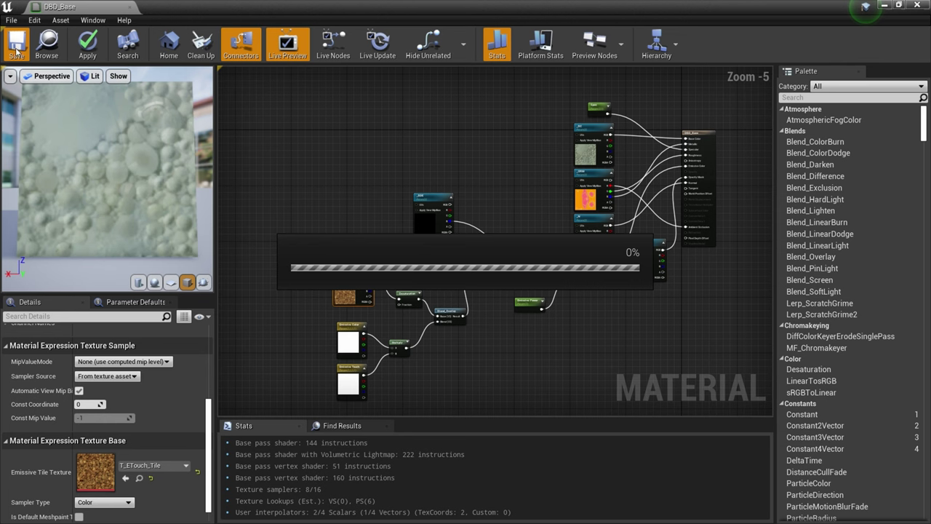
{"action": "right_click_drag", "start_coordinate": [365, 265], "coordinate": [346, 251]}
{"action": "scroll", "coordinate": [365, 271], "scroll_direction": "up", "scroll_amount": 2}
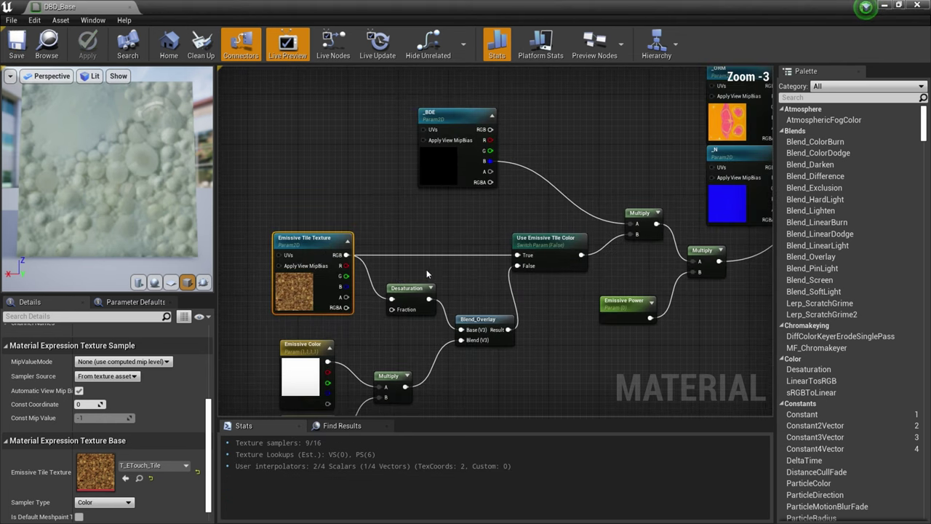
{"action": "right_click_drag", "start_coordinate": [428, 273], "coordinate": [387, 227]}
{"action": "scroll", "coordinate": [387, 226], "scroll_direction": "down", "scroll_amount": 2}
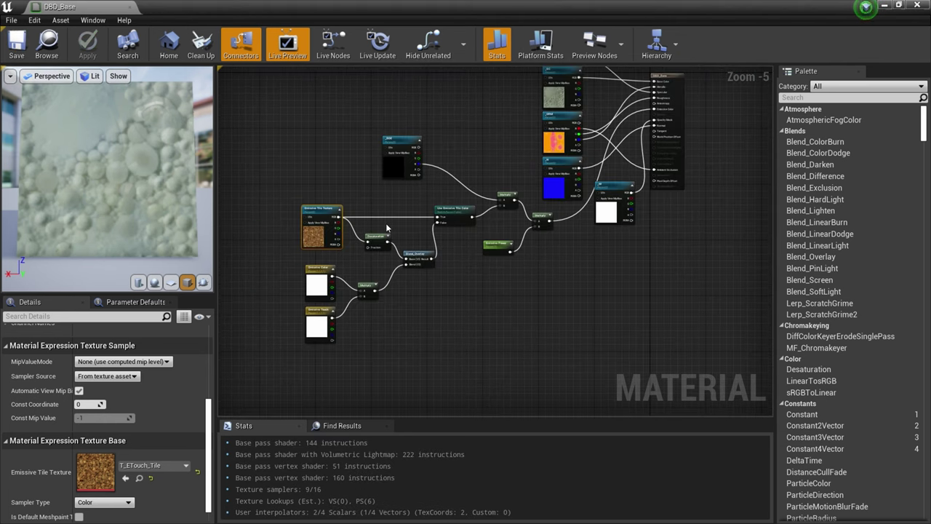
{"action": "right_click_drag", "start_coordinate": [385, 226], "coordinate": [350, 287]}
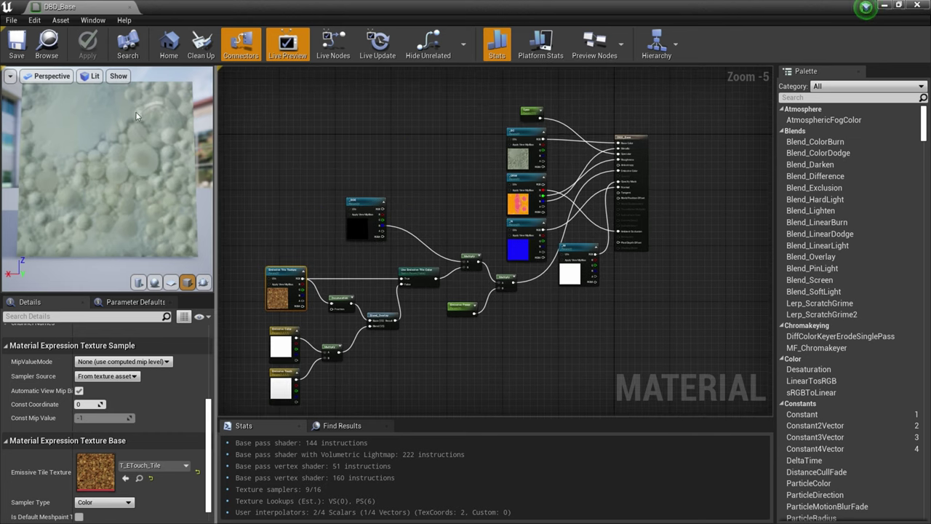
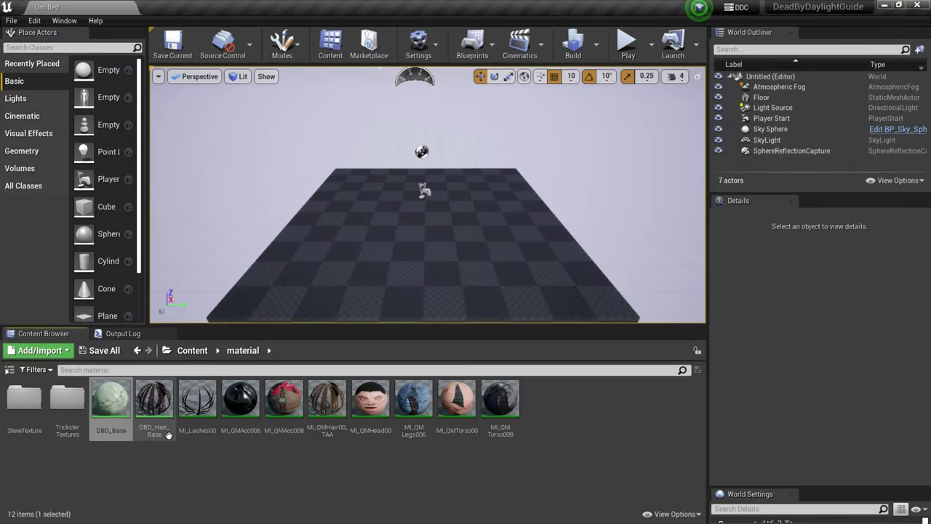
Open the MI_QMTorso00 material instance and review its emissive, switch and texture parameters and its preview.
{"action": "double_click", "coordinate": [461, 416]}
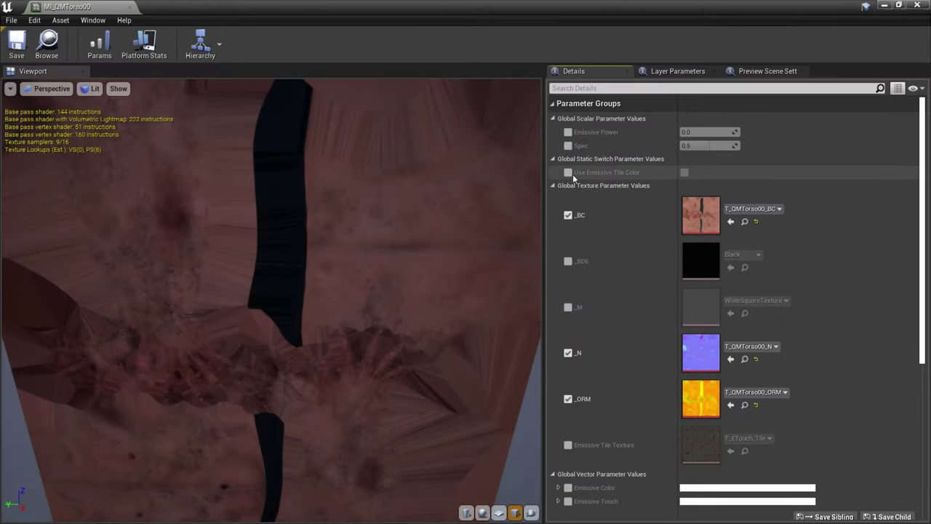
{"action": "scroll", "coordinate": [574, 279], "scroll_direction": "down", "scroll_amount": 2}
{"action": "scroll", "coordinate": [575, 289], "scroll_direction": "down", "scroll_amount": 5}
{"action": "scroll", "coordinate": [578, 295], "scroll_direction": "up", "scroll_amount": 4}
{"action": "scroll", "coordinate": [433, 329], "scroll_direction": "down", "scroll_amount": 5}
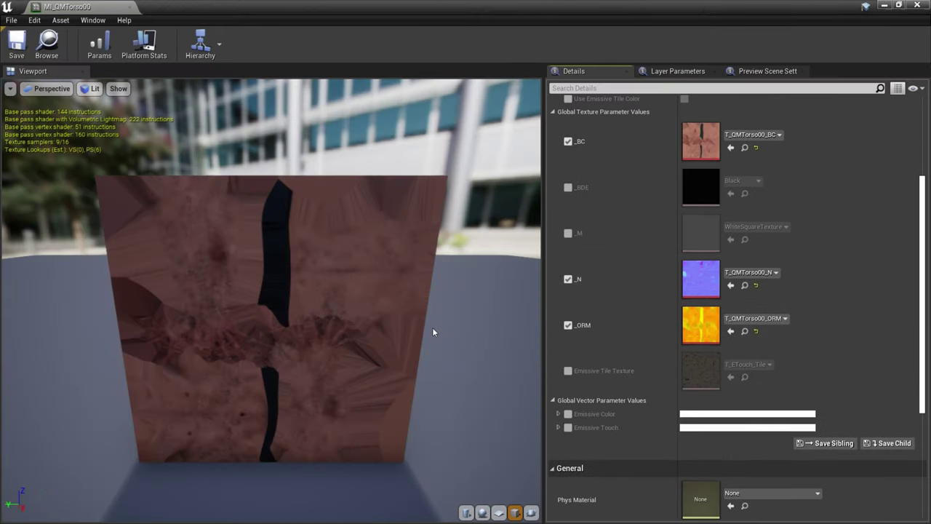
{"action": "left_click_drag", "start_coordinate": [432, 328], "coordinate": [291, 319]}
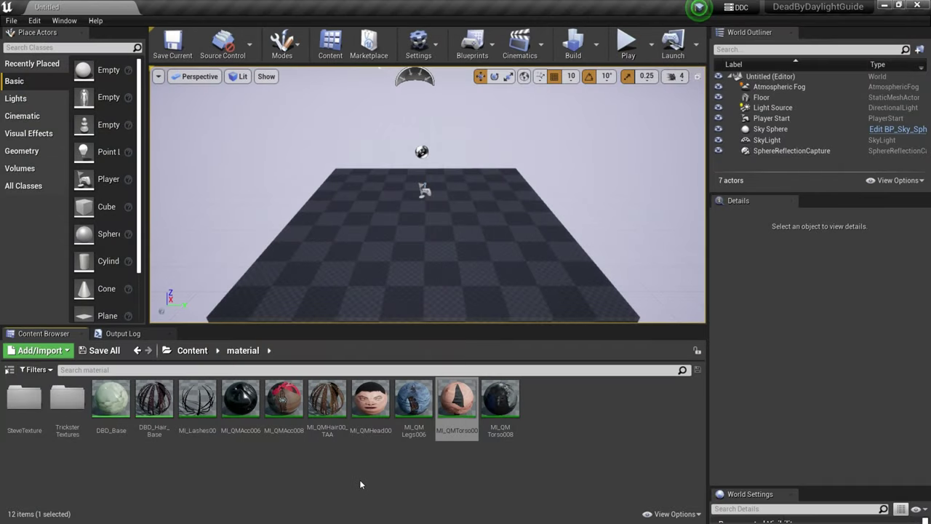
Create a material instance of DBD_Base named MI_TrickSterTest and open it for editing.
{"action": "right_click", "coordinate": [114, 412]}
{"action": "left_click", "coordinate": [174, 118]}
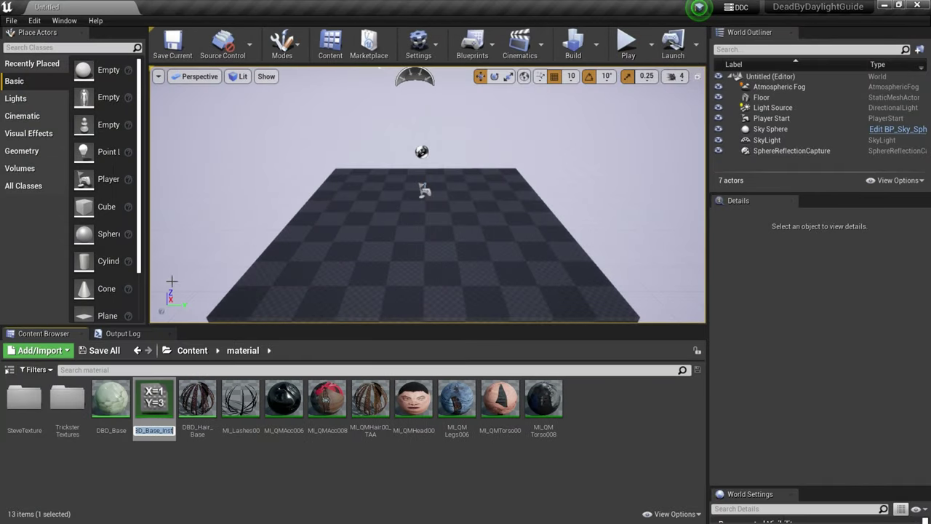
{"action": "type", "text": "MI_TrickSte"}
{"action": "type", "text": "rTest"}
{"action": "key", "text": "Return"}
{"action": "key", "text": "Return"}
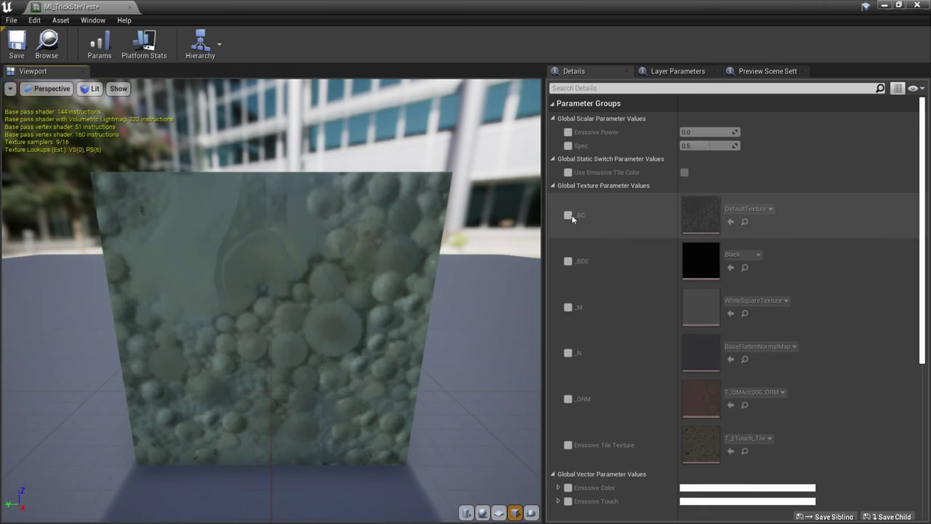
Enable the overrides for the _BC, _BDE, _M, _N, _ORM and Emissive Tile Texture parameters.
{"action": "left_click", "coordinate": [568, 215]}
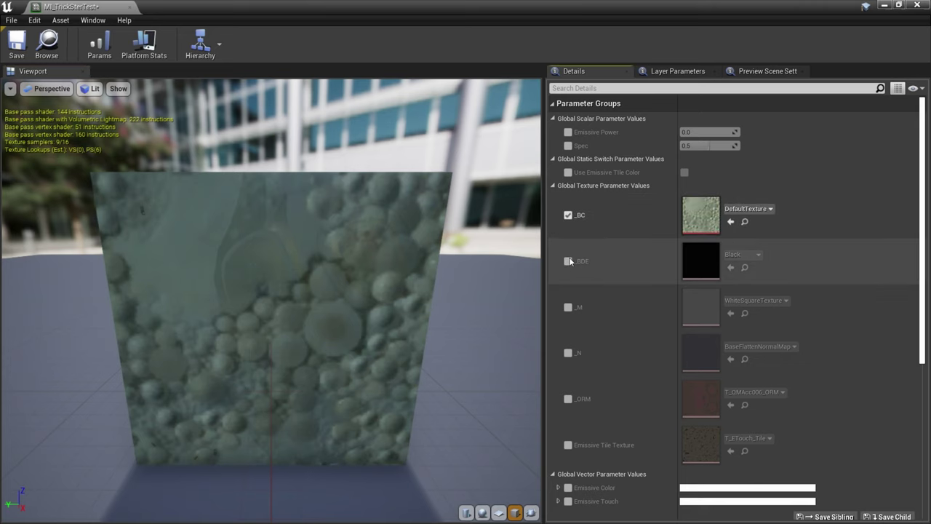
{"action": "left_click", "coordinate": [568, 261]}
{"action": "left_click", "coordinate": [568, 307]}
{"action": "left_click", "coordinate": [568, 353]}
{"action": "left_click", "coordinate": [569, 399]}
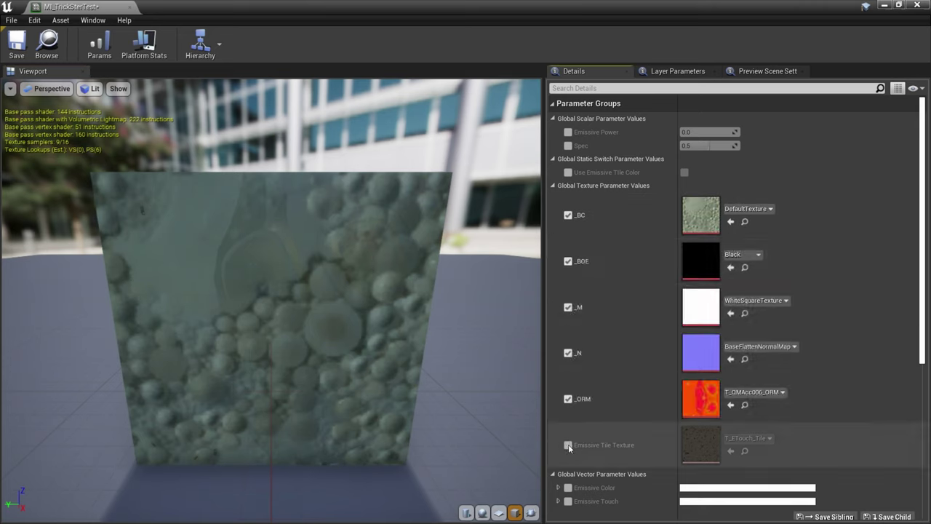
{"action": "left_click", "coordinate": [568, 444]}
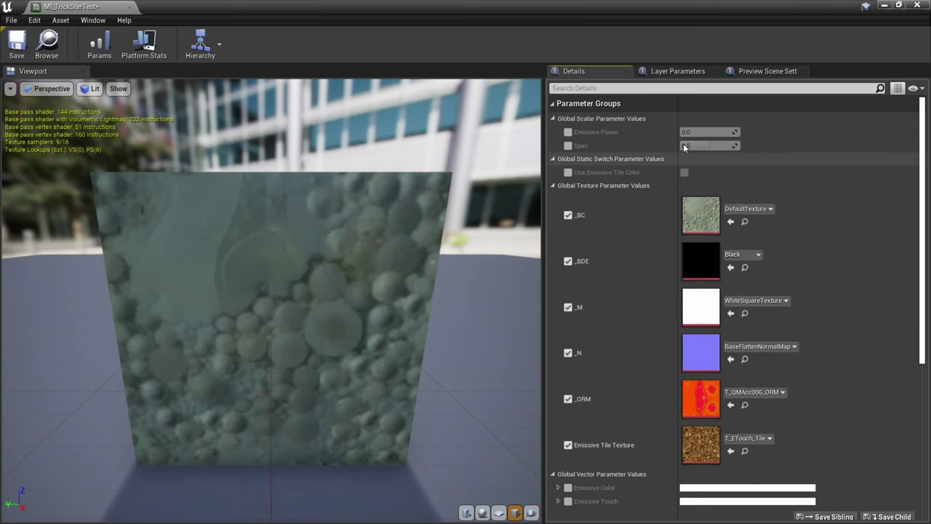
Override Emissive Power with 5.0, enable the Spec override and turn on the Use Emissive Tile Color switch.
{"action": "left_click", "coordinate": [580, 137]}
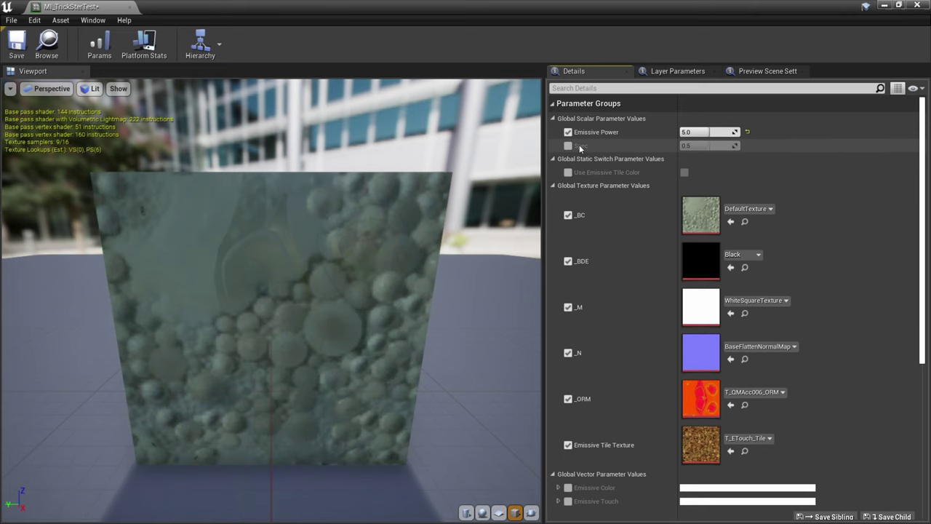
{"action": "left_click", "coordinate": [568, 173]}
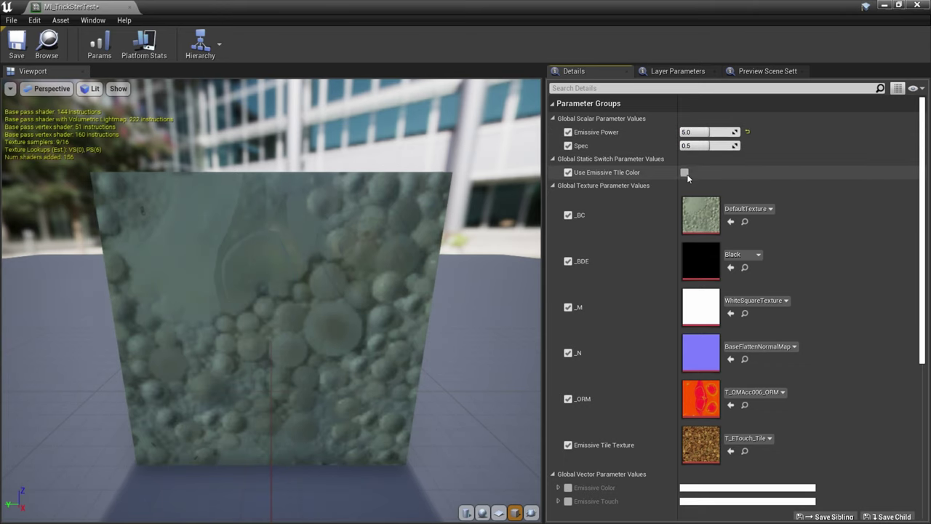
{"action": "left_click", "coordinate": [684, 173]}
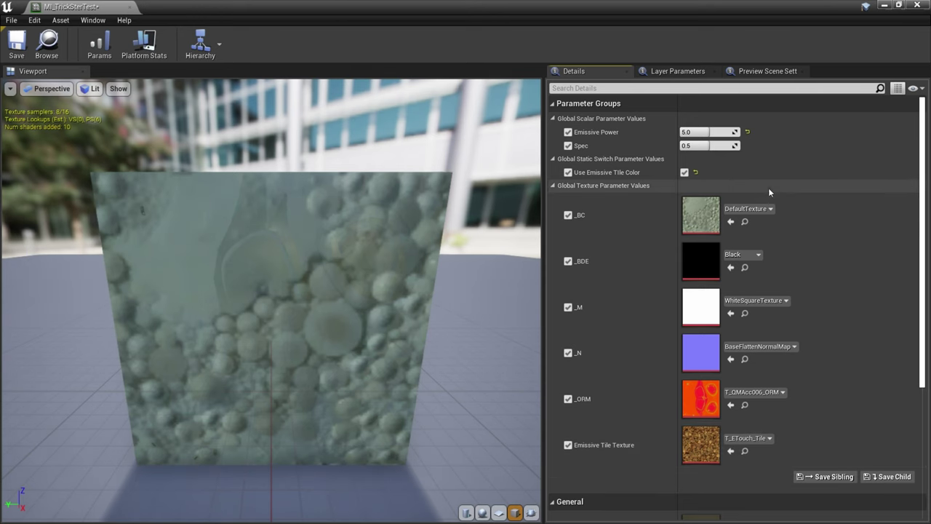
Assign T_K23Outfit007_BC to the _BC texture parameter and T_K23Outfit007_BDE to _BDE.
{"action": "left_click", "coordinate": [748, 209]}
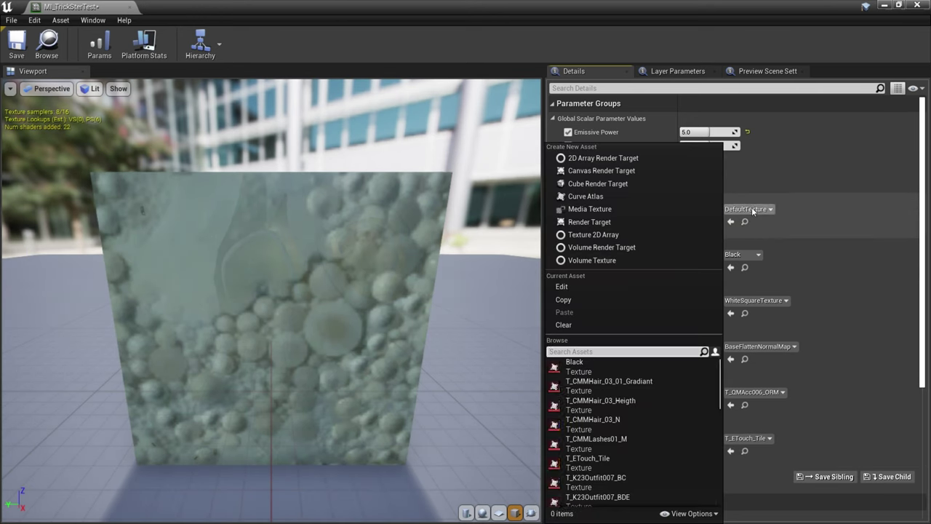
{"action": "type", "text": "K23"}
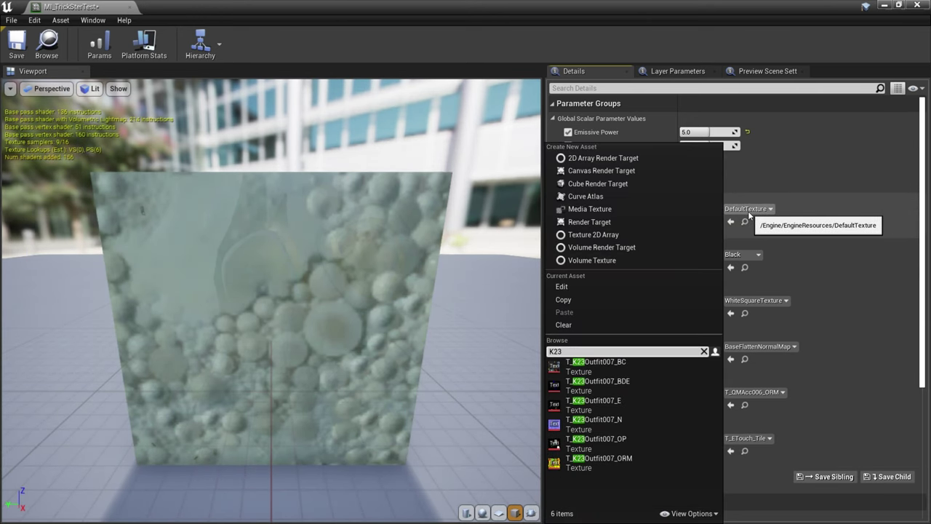
{"action": "left_click", "coordinate": [595, 366]}
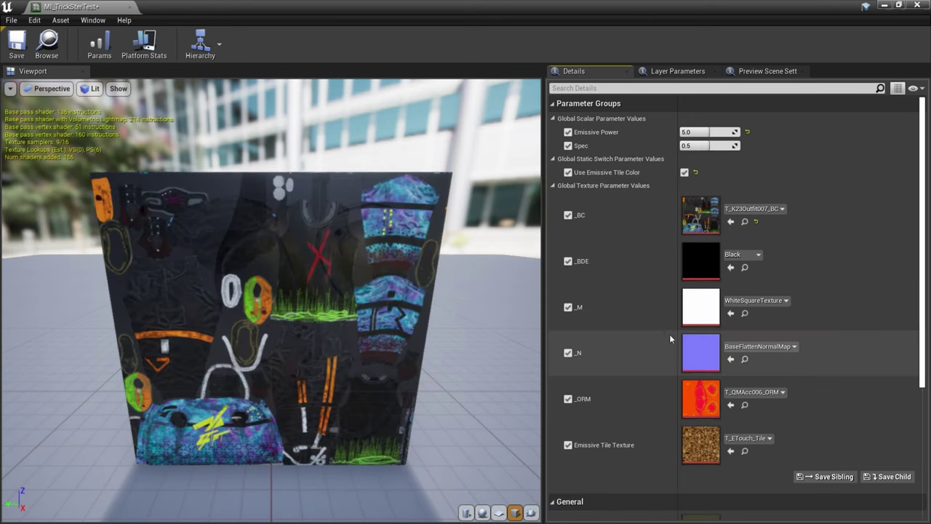
{"action": "left_click", "coordinate": [741, 256]}
{"action": "left_click", "coordinate": [625, 404]}
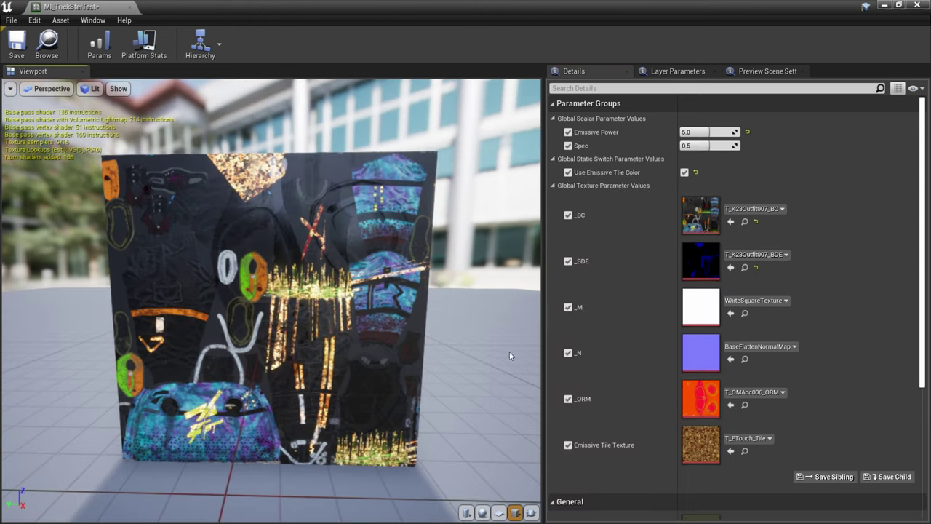
Assign T_K23Outfit007_OP to the _M texture parameter and check the masked result in the preview.
{"action": "left_click", "coordinate": [754, 301]}
{"action": "left_click", "coordinate": [623, 441]}
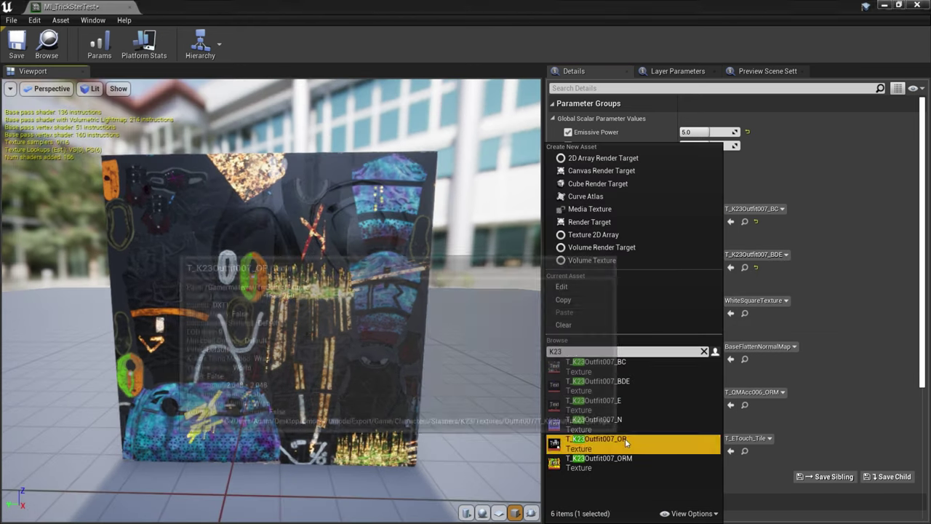
{"action": "left_click_drag", "start_coordinate": [291, 306], "coordinate": [306, 294]}
{"action": "right_click_drag", "start_coordinate": [306, 295], "coordinate": [328, 269]}
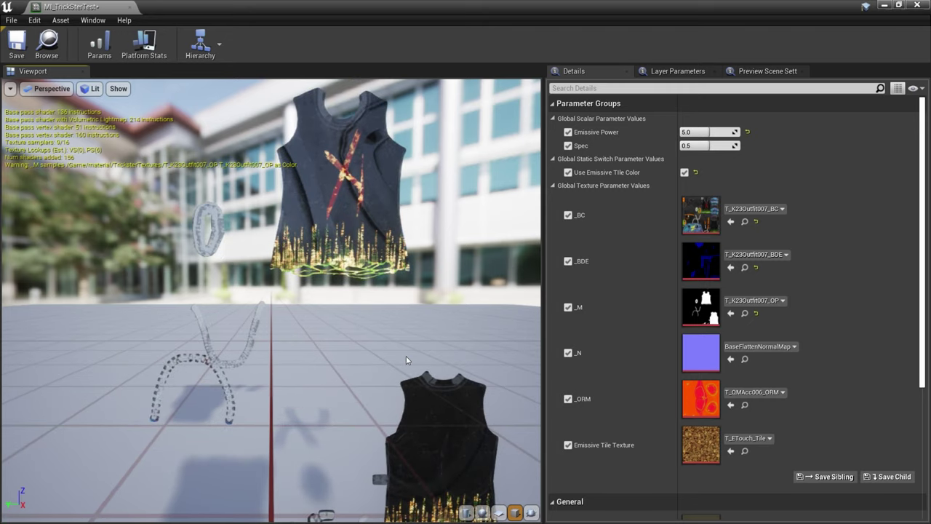
{"action": "mouse_move", "coordinate": [406, 359]}
{"action": "left_mouse_down"}
{"action": "mouse_move", "coordinate": [371, 361]}
{"action": "mouse_move", "coordinate": [413, 360]}
{"action": "left_mouse_up"}
{"action": "right_click_drag", "start_coordinate": [414, 360], "coordinate": [411, 376]}
{"action": "left_click_drag", "start_coordinate": [411, 376], "coordinate": [430, 377]}
{"action": "right_click_drag", "start_coordinate": [431, 376], "coordinate": [429, 390]}
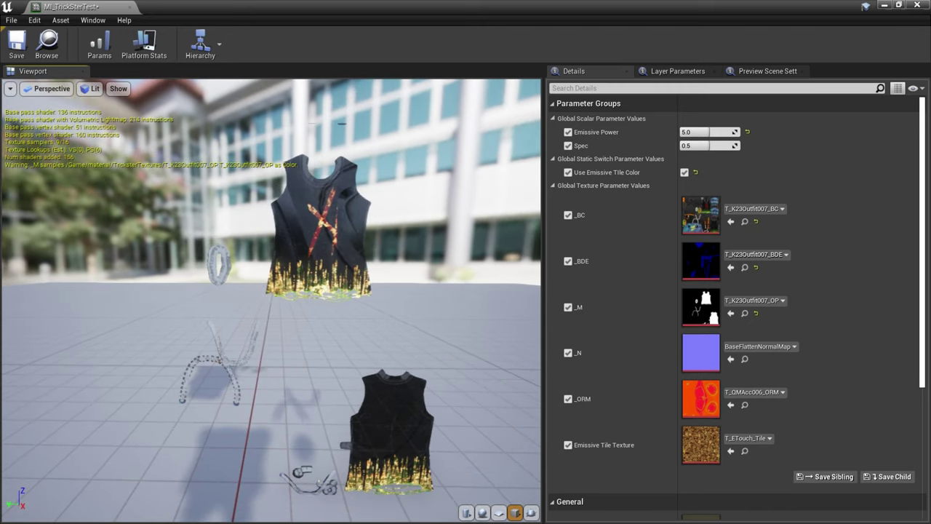
{"action": "left_click_drag", "start_coordinate": [318, 275], "coordinate": [304, 274]}
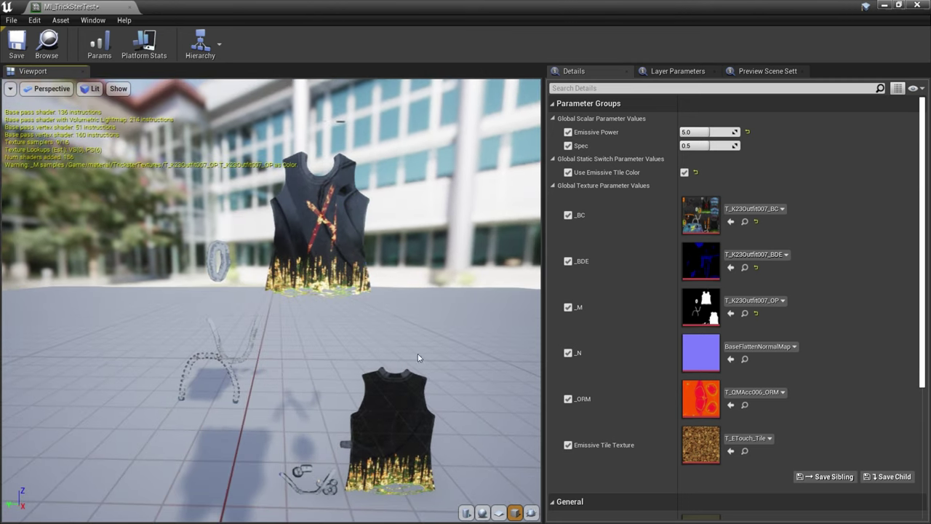
Assign T_K23Outfit007_N to the _N texture parameter and T_K23Outfit007_ORM to _ORM.
{"action": "left_click", "coordinate": [761, 346]}
{"action": "type", "text": "K23"}
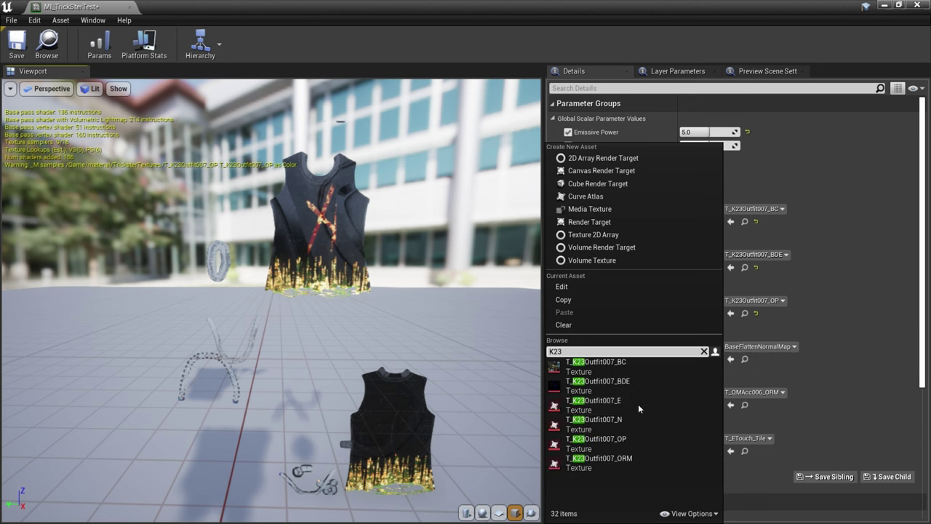
{"action": "left_click", "coordinate": [640, 423]}
{"action": "left_click", "coordinate": [736, 393]}
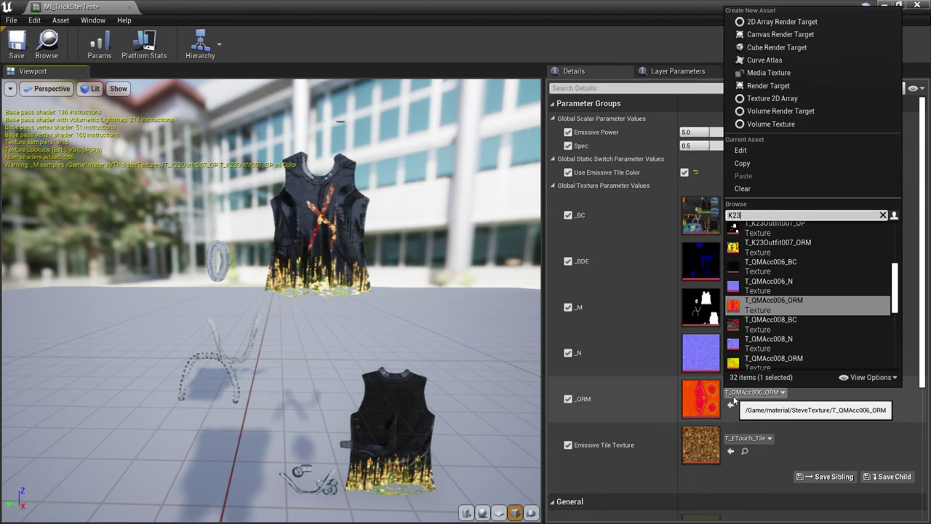
{"action": "left_click", "coordinate": [777, 244]}
Assign T_K23Outfit007_E to the Emissive Tile Texture parameter, and save and close the material instance.
{"action": "left_click", "coordinate": [748, 438]}
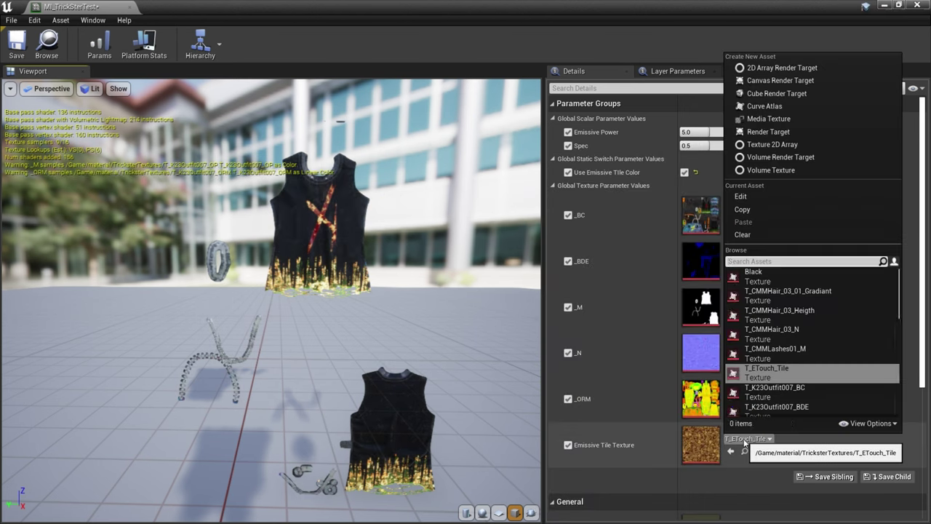
{"action": "scroll", "coordinate": [792, 370], "scroll_direction": "down", "scroll_amount": 2}
{"action": "left_click", "coordinate": [773, 368]}
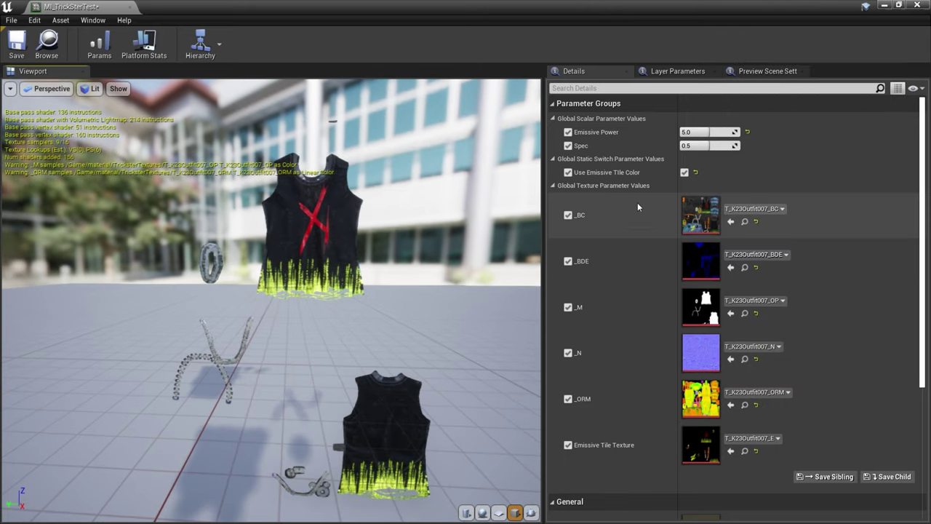
{"action": "left_click_drag", "start_coordinate": [441, 315], "coordinate": [371, 312]}
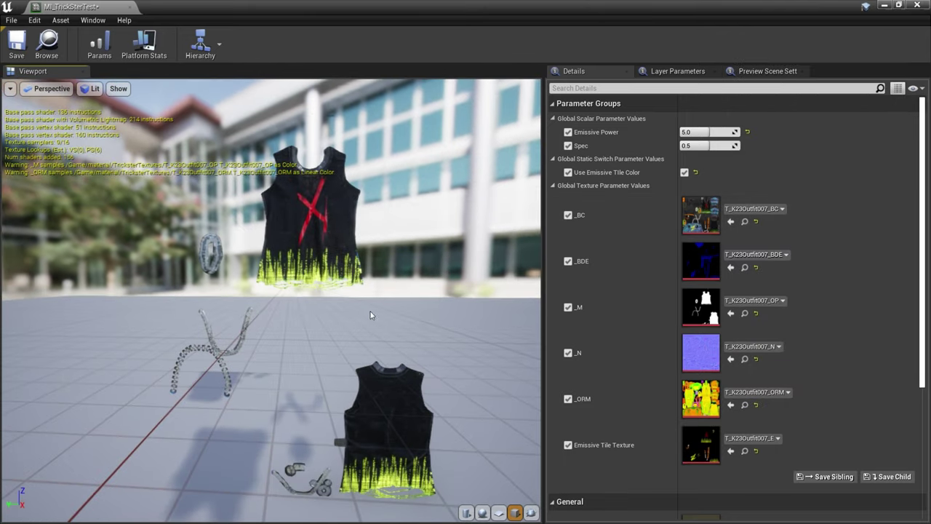
{"action": "left_click", "coordinate": [7, 45]}
{"action": "left_click", "coordinate": [914, 4]}
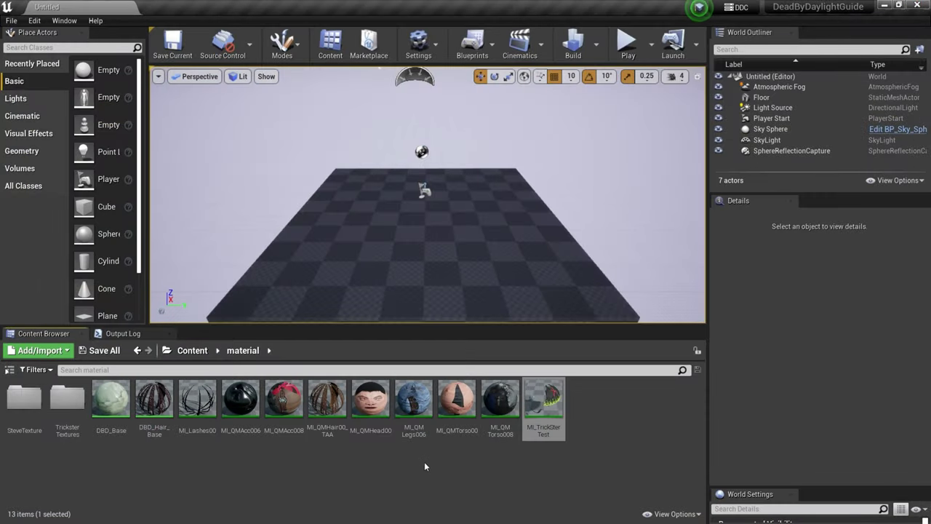
Open the DBD_Base material and add a Panner node feeding the UVs of the Emissive Tile Texture node.
{"action": "double_click", "coordinate": [112, 399]}
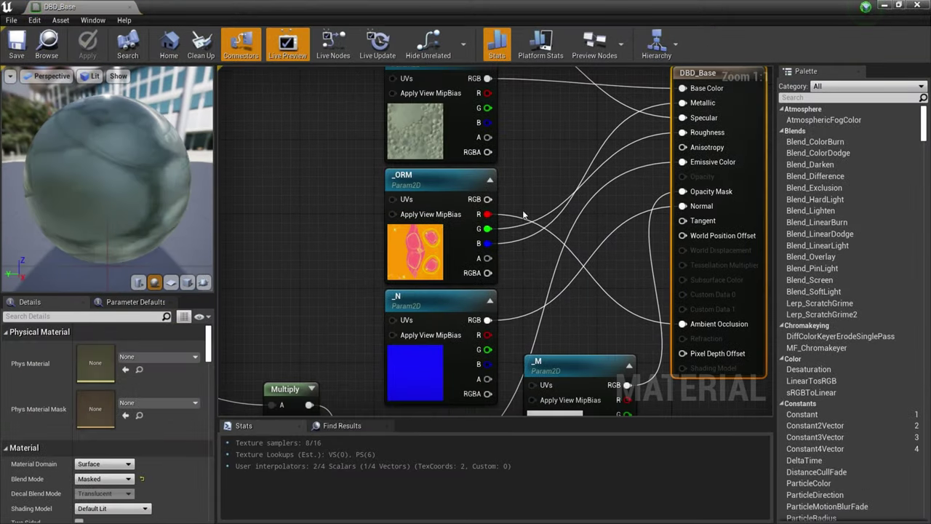
{"action": "right_click_drag", "start_coordinate": [375, 291], "coordinate": [561, 243]}
{"action": "right_click_drag", "start_coordinate": [221, 252], "coordinate": [449, 180]}
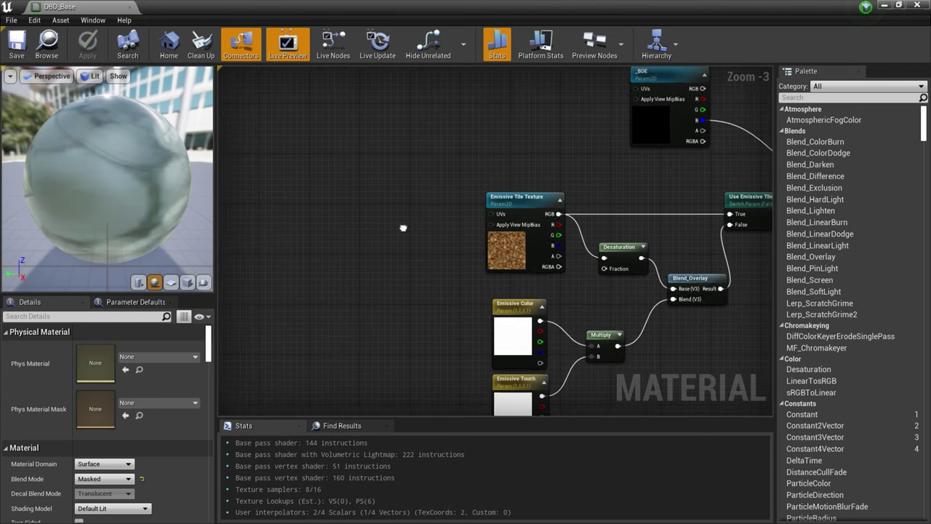
{"action": "right_click", "coordinate": [351, 193]}
{"action": "type", "text": "panner"}
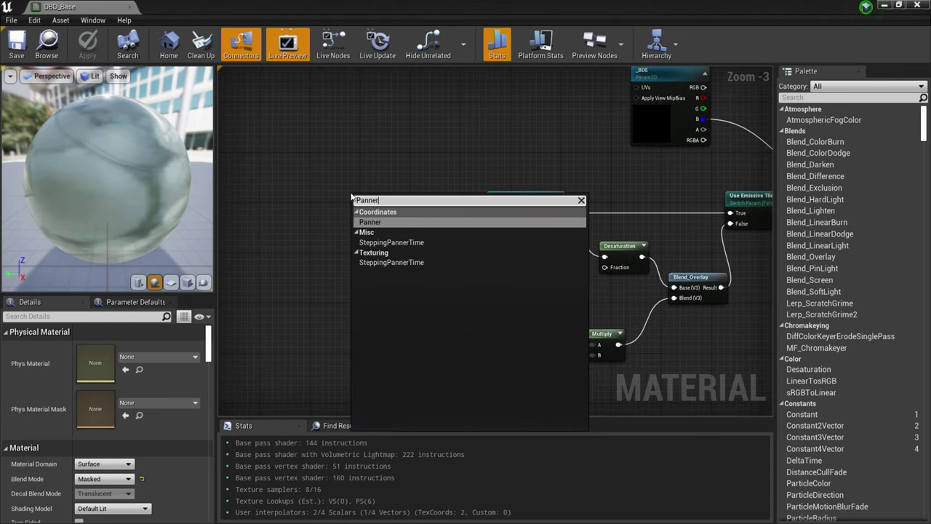
{"action": "key", "text": "Return"}
{"action": "left_click_drag", "start_coordinate": [386, 217], "coordinate": [500, 215]}
{"action": "left_click_drag", "start_coordinate": [420, 224], "coordinate": [432, 225]}
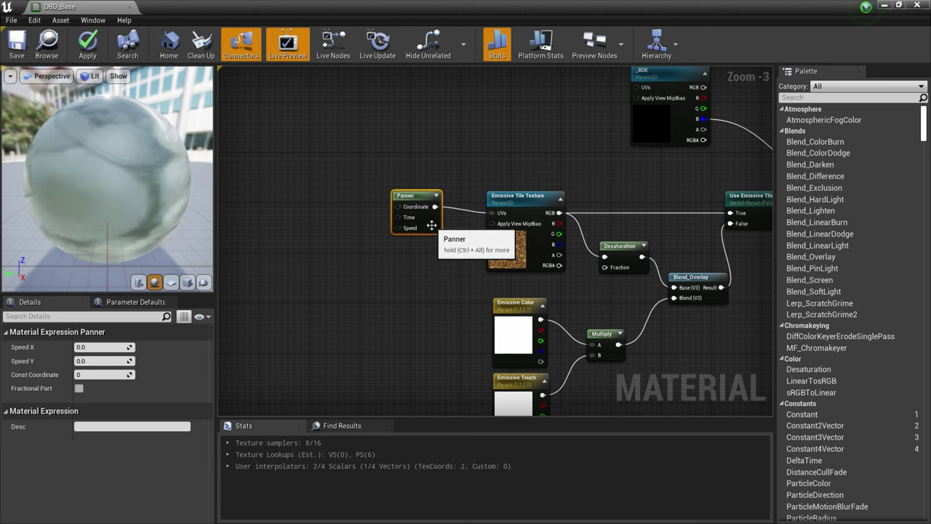
Add a TextureCoordinate node to the left of the Panner and feed it into input A of a new Multiply node.
{"action": "right_click_drag", "start_coordinate": [387, 283], "coordinate": [438, 274]}
{"action": "right_click", "coordinate": [324, 192]}
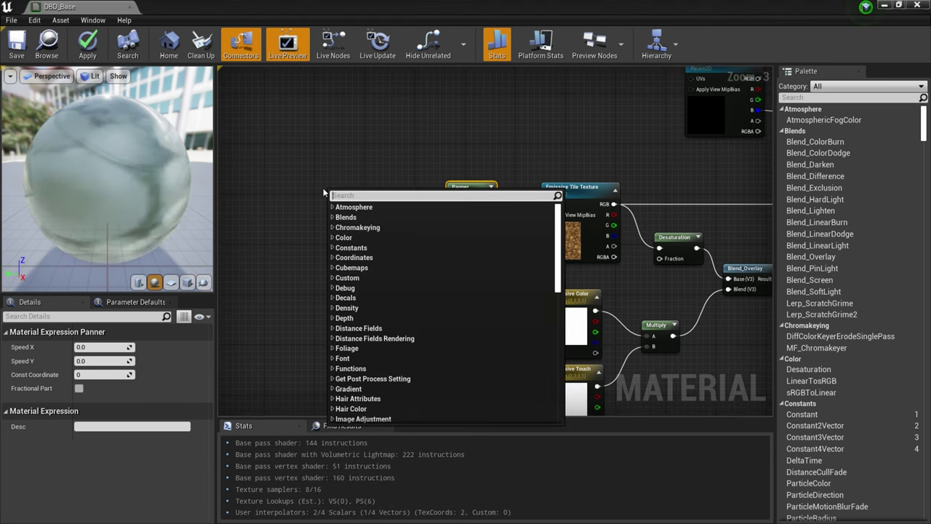
{"action": "type", "text": "TextureCo"}
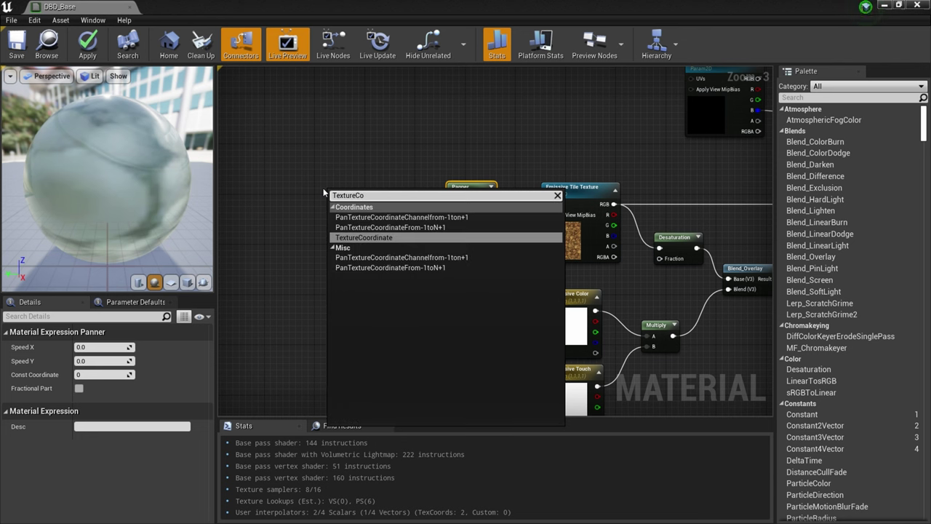
{"action": "key", "text": "Return"}
{"action": "left_click_drag", "start_coordinate": [348, 198], "coordinate": [317, 162]}
{"action": "right_click_drag", "start_coordinate": [346, 226], "coordinate": [417, 234]}
{"action": "left_click_drag", "start_coordinate": [413, 180], "coordinate": [419, 188]}
{"action": "type", "text": "Mult"}
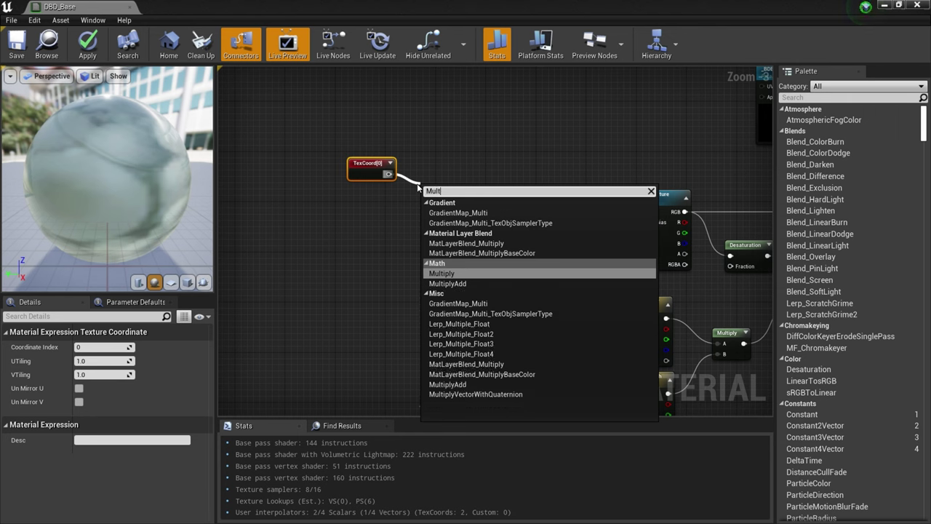
{"action": "key", "text": "Return"}
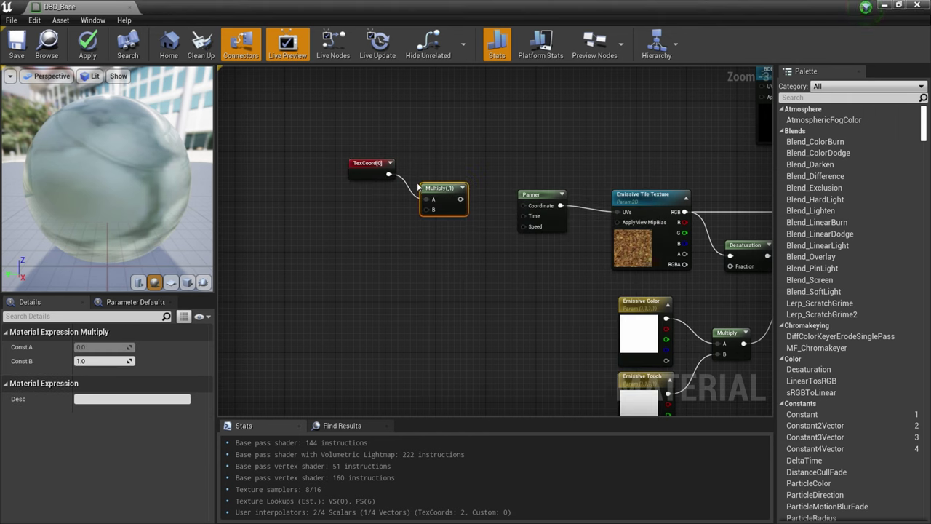
Add a constant, convert it to a scalar parameter named Emissive Tile and connect it to the new Multiply node's B input.
{"action": "right_click", "coordinate": [359, 238]}
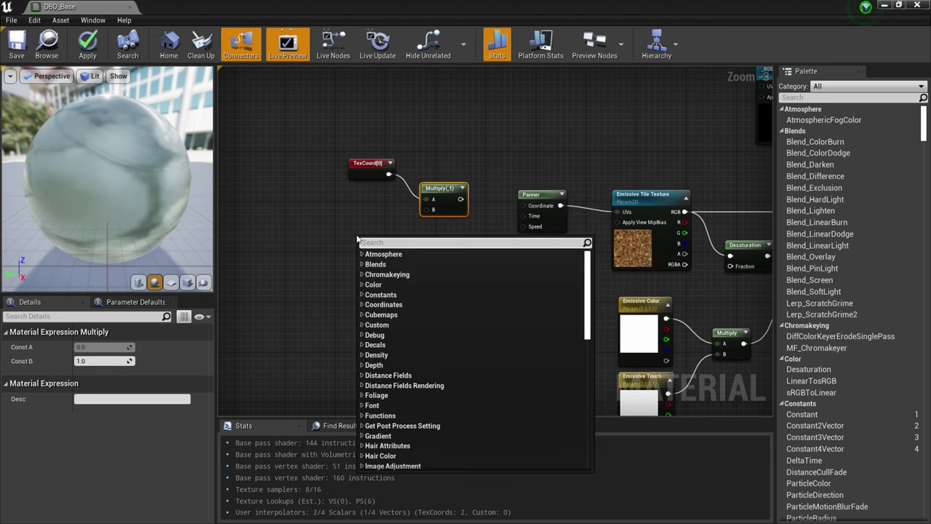
{"action": "type", "text": "const"}
{"action": "key", "text": "Return"}
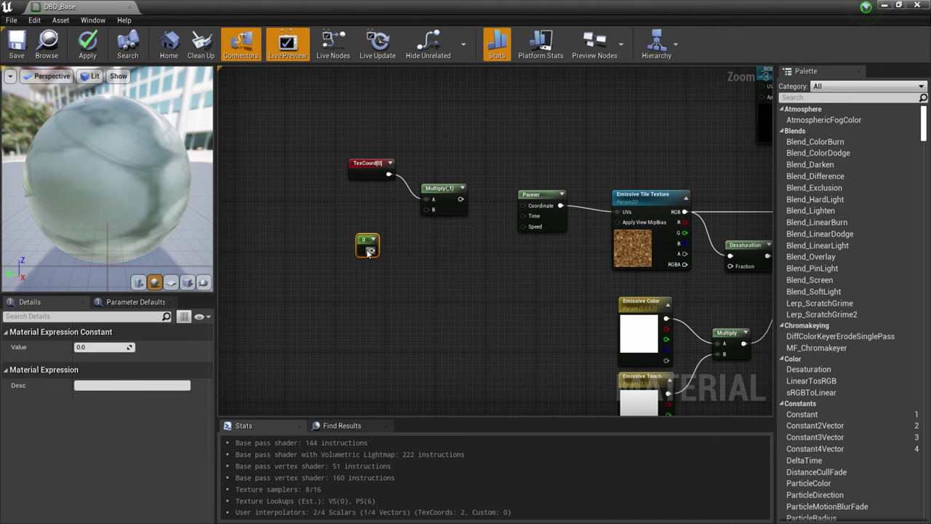
{"action": "right_click", "coordinate": [368, 253]}
{"action": "right_click", "coordinate": [359, 256]}
{"action": "left_click", "coordinate": [391, 297]}
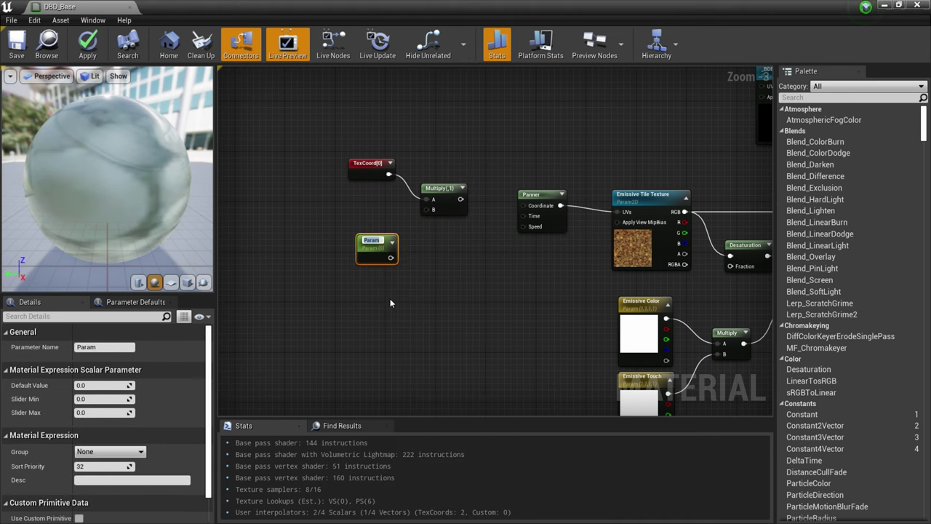
{"action": "type", "text": "Emissive Tile"}
{"action": "key", "text": "Return"}
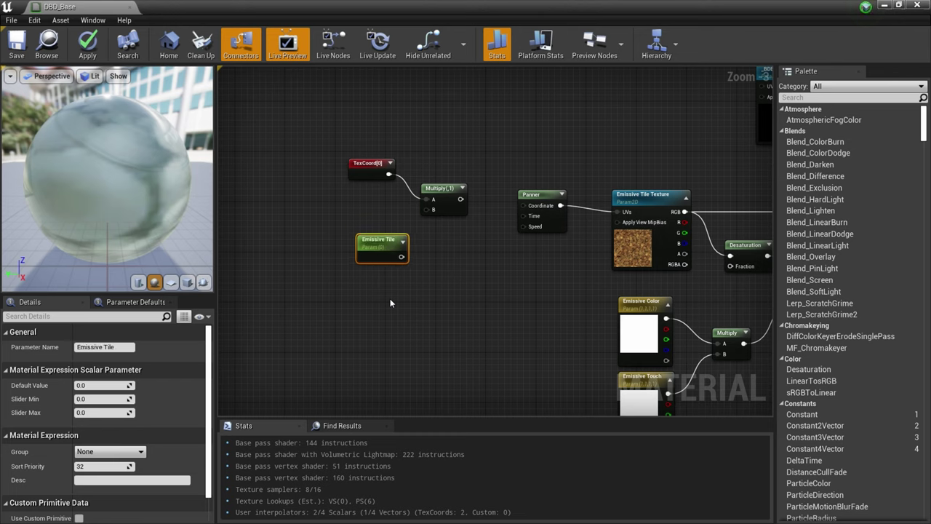
{"action": "left_click_drag", "start_coordinate": [401, 253], "coordinate": [431, 211]}
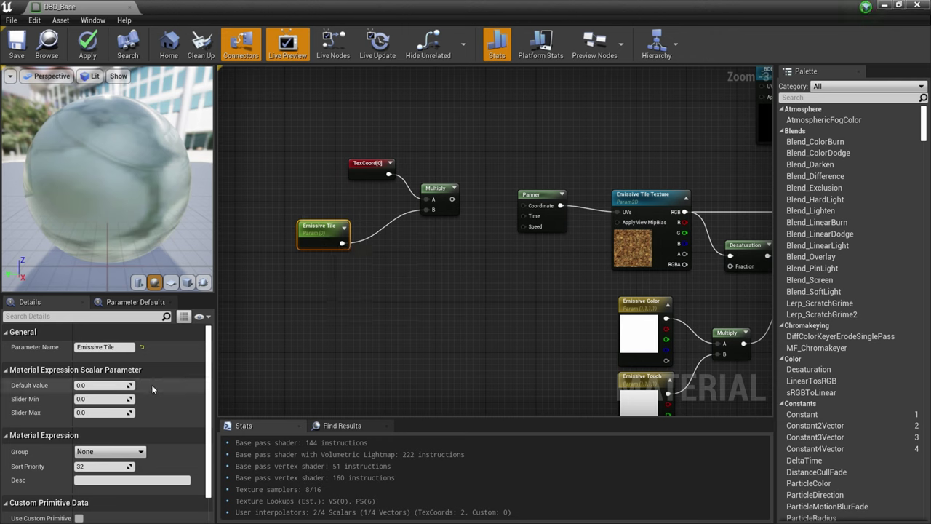
Set the Emissive Tile parameter's default to 3 and slider maximum to 10, and connect its Multiply output to the Panner's Coordinate input.
{"action": "key", "text": "Return"}
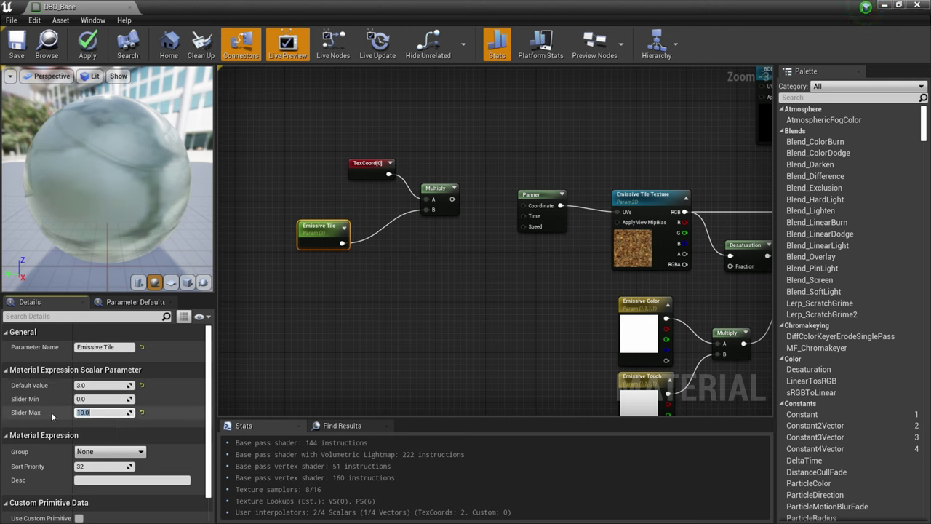
{"action": "key", "text": "Return"}
{"action": "right_click_drag", "start_coordinate": [413, 272], "coordinate": [377, 268]}
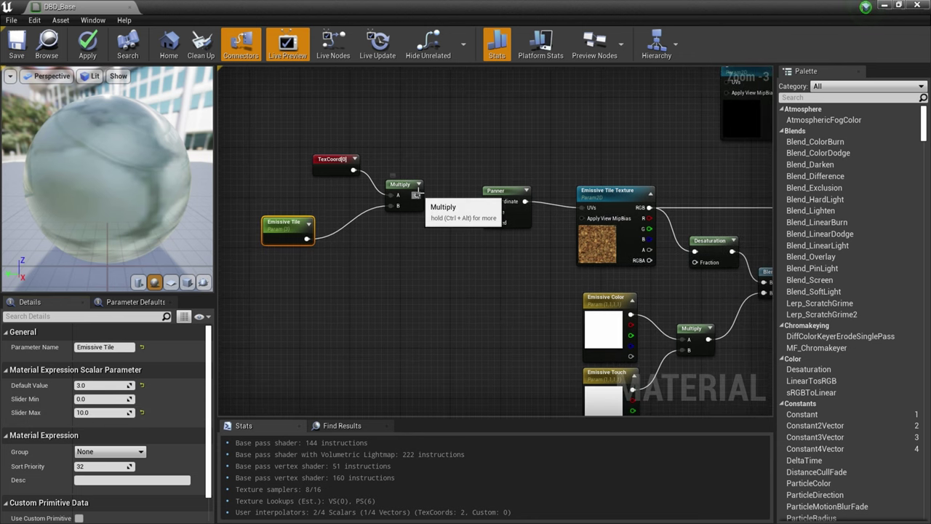
{"action": "left_click_drag", "start_coordinate": [417, 195], "coordinate": [493, 207]}
Add a MakeFloat2 node below the Multiply and connect its Result to the Panner's Speed input.
{"action": "right_click_drag", "start_coordinate": [415, 306], "coordinate": [422, 284]}
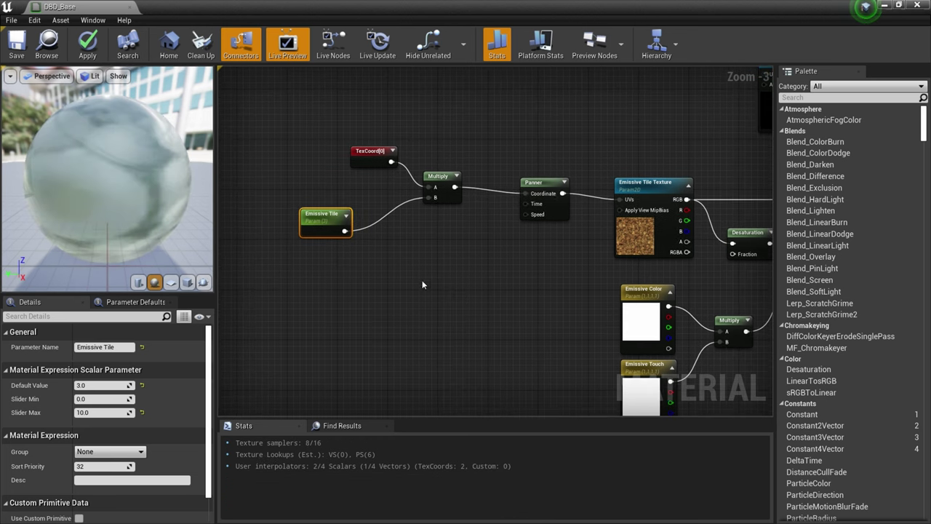
{"action": "right_click", "coordinate": [450, 251]}
{"action": "type", "text": "makefloat"}
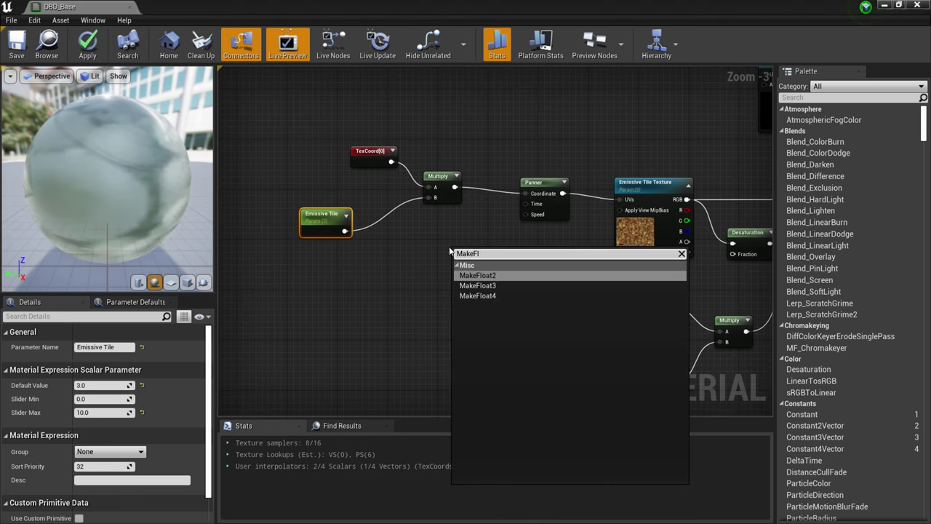
{"action": "key", "text": "Return"}
{"action": "left_click_drag", "start_coordinate": [460, 248], "coordinate": [487, 240]}
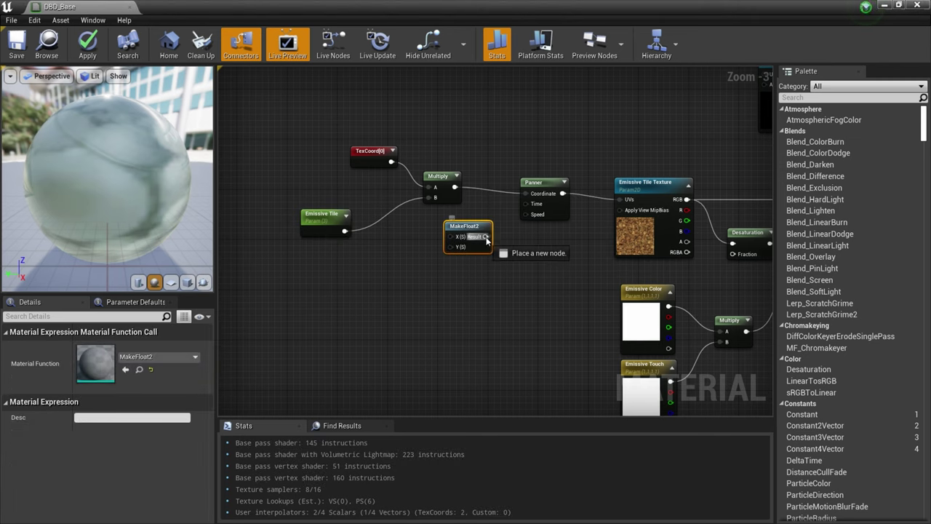
{"action": "left_click_drag", "start_coordinate": [529, 219], "coordinate": [527, 215]}
Move the Emissive Tile node closer under the TexCoord node and paste two copies of it below.
{"action": "right_click_drag", "start_coordinate": [432, 293], "coordinate": [452, 294]}
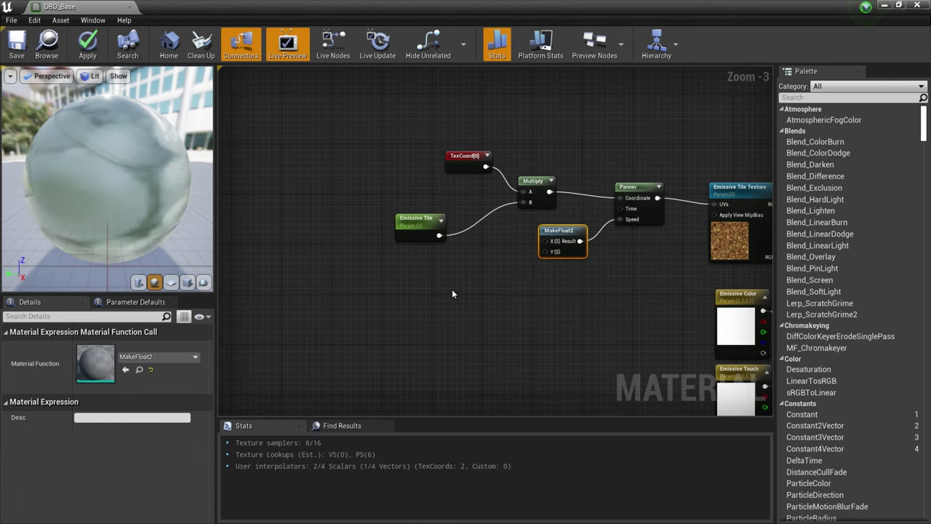
{"action": "left_click_drag", "start_coordinate": [425, 222], "coordinate": [467, 197]}
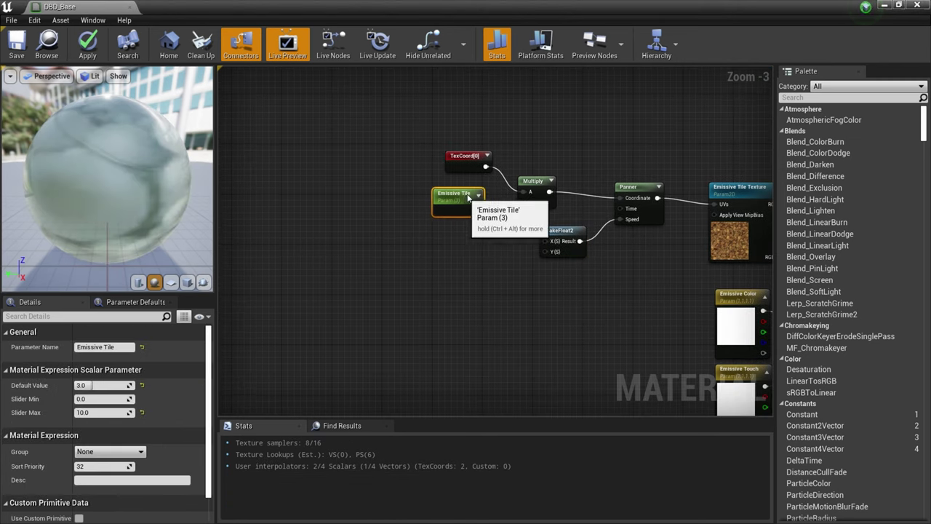
{"action": "left_click", "coordinate": [438, 249]}
{"action": "key", "text": "ctrl+v"}
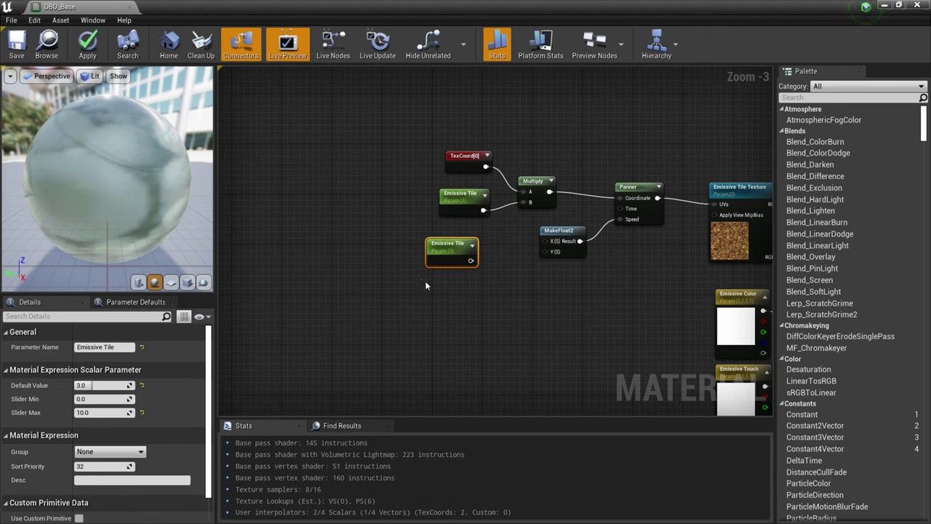
Rename the two copied parameters Speed X and Speed Y, and set Speed Y's default value to 0.
{"action": "left_click", "coordinate": [456, 244]}
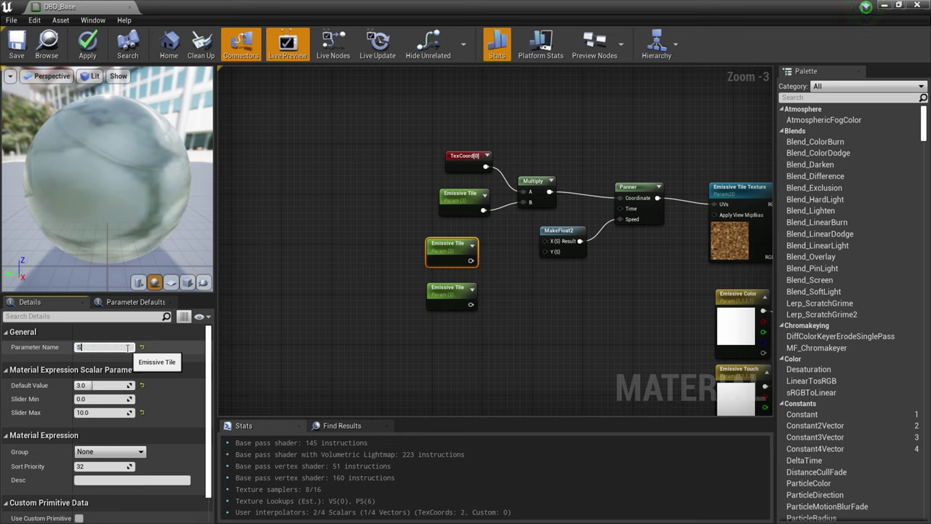
{"action": "left_click", "coordinate": [128, 348]}
{"action": "type", "text": "Speed X"}
{"action": "key", "text": "Return"}
{"action": "left_click", "coordinate": [448, 300]}
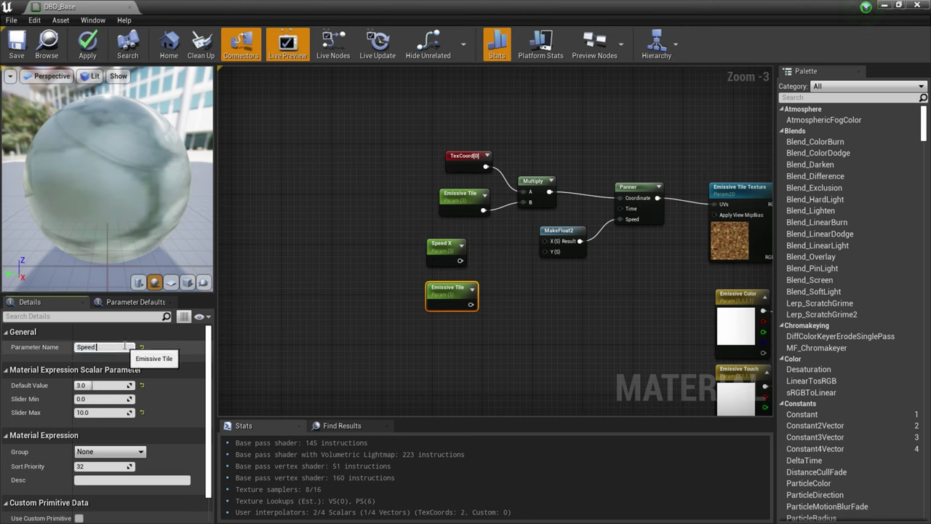
{"action": "left_click", "coordinate": [96, 386]}
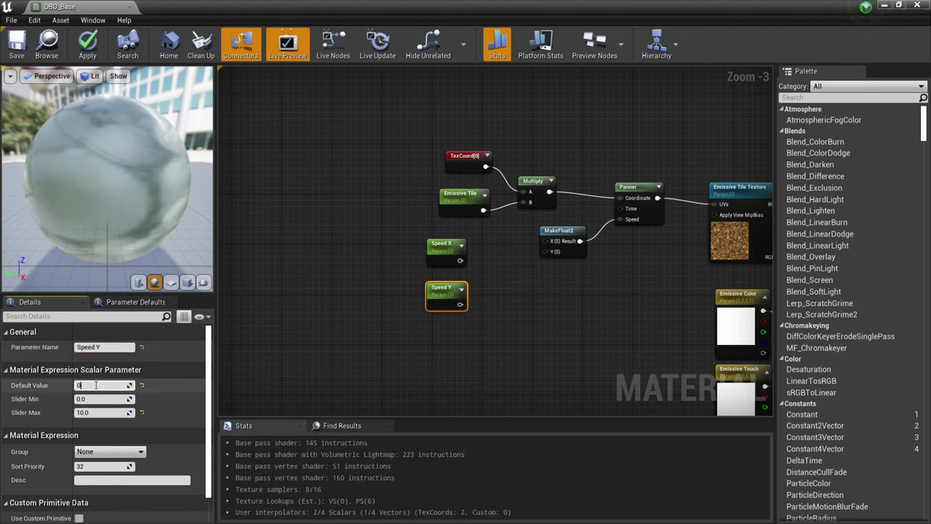
{"action": "left_click", "coordinate": [379, 311]}
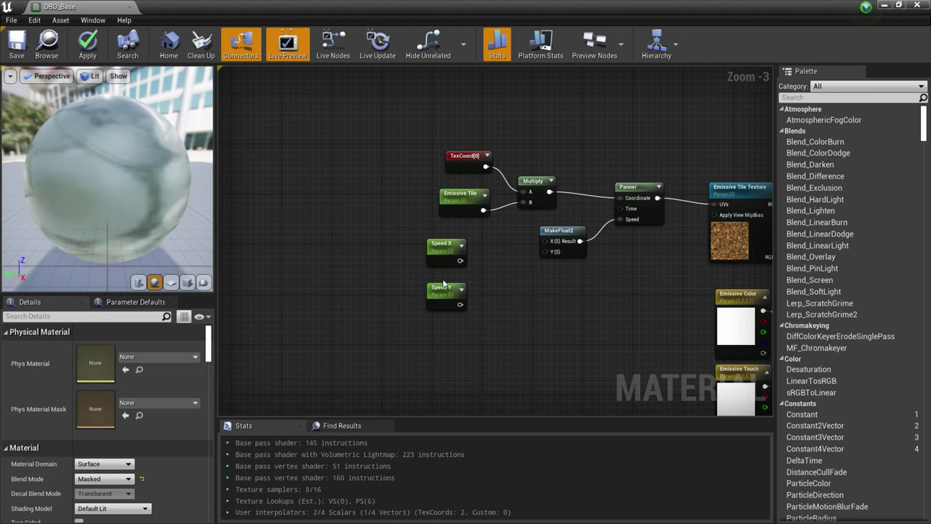
Set the Speed X parameter's slider maximum to 1 and its default value to 0.
{"action": "left_click", "coordinate": [447, 264]}
{"action": "left_click", "coordinate": [101, 412]}
{"action": "type", "text": "1."}
{"action": "type", "text": "0"}
{"action": "key", "text": "Return"}
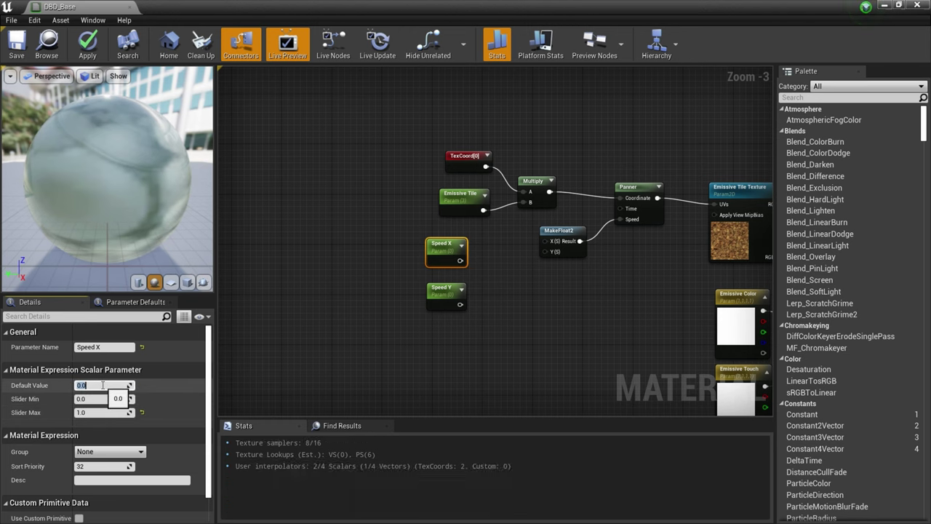
Connect Speed X and Speed Y to the X and Y inputs of MakeFloat2 and tidy the parameter nodes' placement.
{"action": "left_click_drag", "start_coordinate": [459, 262], "coordinate": [545, 241]}
{"action": "left_click_drag", "start_coordinate": [460, 304], "coordinate": [553, 252]}
{"action": "mouse_move", "coordinate": [474, 276]}
{"action": "left_mouse_down"}
{"action": "mouse_move", "coordinate": [442, 302]}
{"action": "mouse_move", "coordinate": [472, 285]}
{"action": "left_mouse_up"}
{"action": "left_click", "coordinate": [566, 295]}
{"action": "right_click_drag", "start_coordinate": [565, 290], "coordinate": [474, 286]}
{"action": "left_click", "coordinate": [418, 259]}
{"action": "right_click_drag", "start_coordinate": [533, 288], "coordinate": [509, 292]}
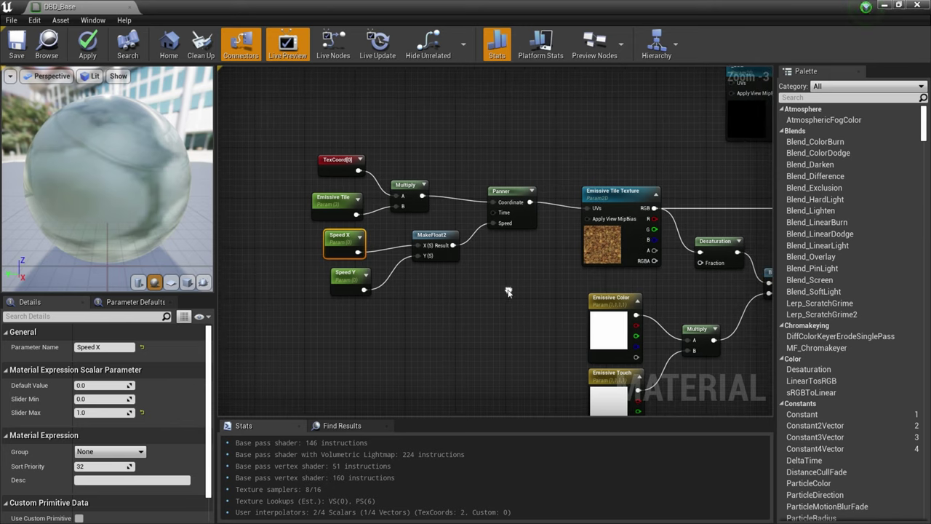
Apply the DBD_Base material changes and open the MI_TrickSterTest material instance.
{"action": "left_click", "coordinate": [86, 50]}
{"action": "left_click", "coordinate": [886, 6]}
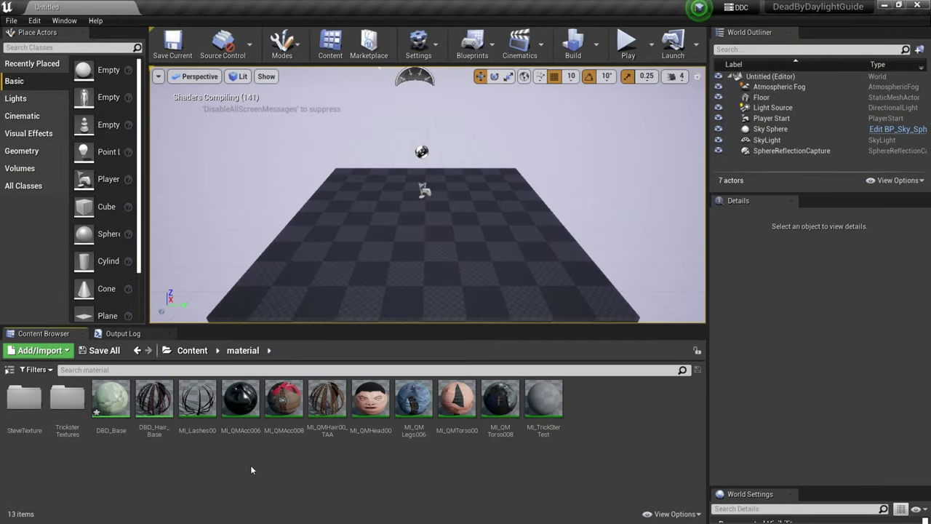
{"action": "double_click", "coordinate": [547, 409]}
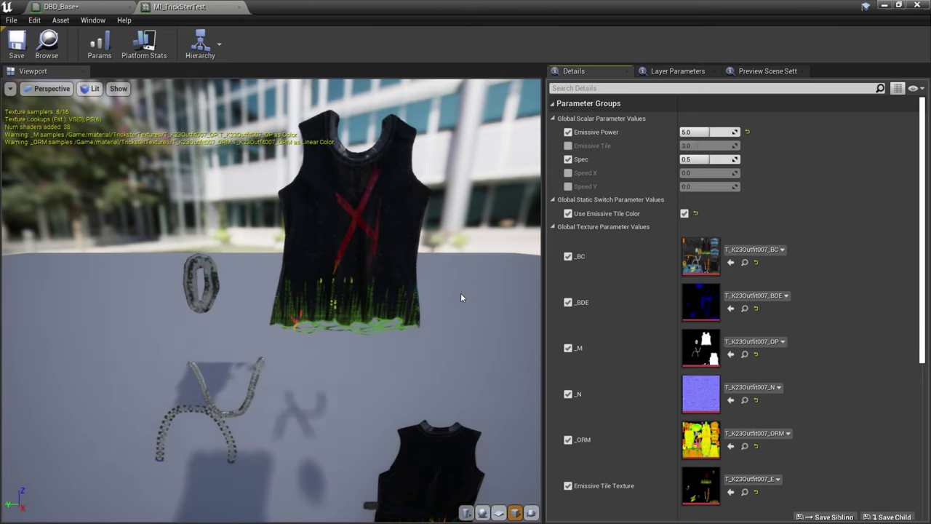
Disable the Use Emissive Tile Color override and reset the Emissive Tile Texture to its default, T_ETouch_Tile.
{"action": "scroll", "coordinate": [461, 292], "scroll_direction": "up", "scroll_amount": 5}
{"action": "middle_click_drag", "start_coordinate": [460, 293], "coordinate": [455, 261]}
{"action": "scroll", "coordinate": [461, 292], "scroll_direction": "up", "scroll_amount": 3}
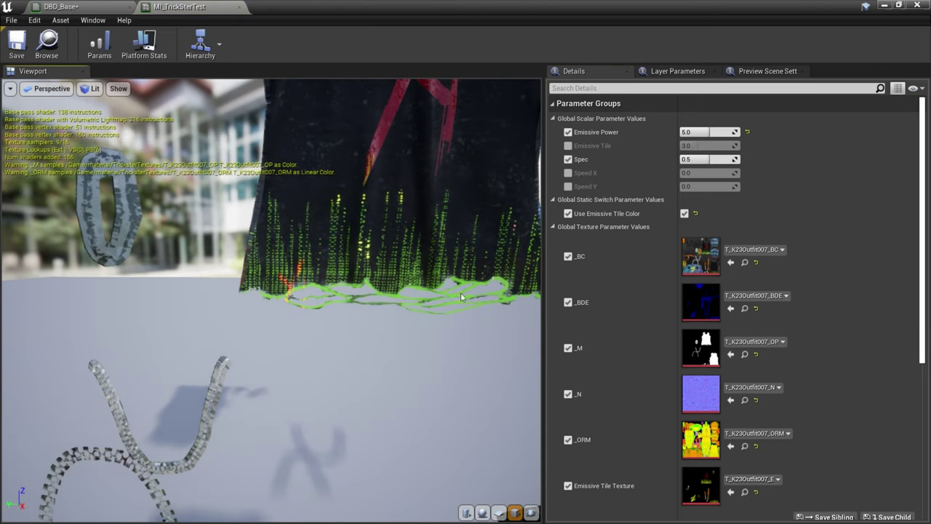
{"action": "middle_click_drag", "start_coordinate": [461, 292], "coordinate": [367, 385]}
{"action": "scroll", "coordinate": [646, 380], "scroll_direction": "down", "scroll_amount": 2}
{"action": "scroll", "coordinate": [633, 349], "scroll_direction": "up", "scroll_amount": 2}
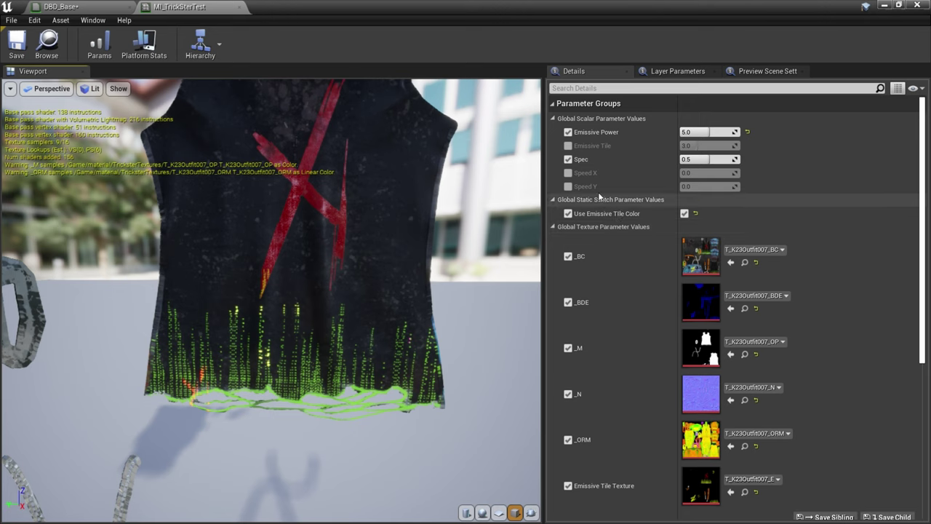
{"action": "left_click", "coordinate": [569, 213]}
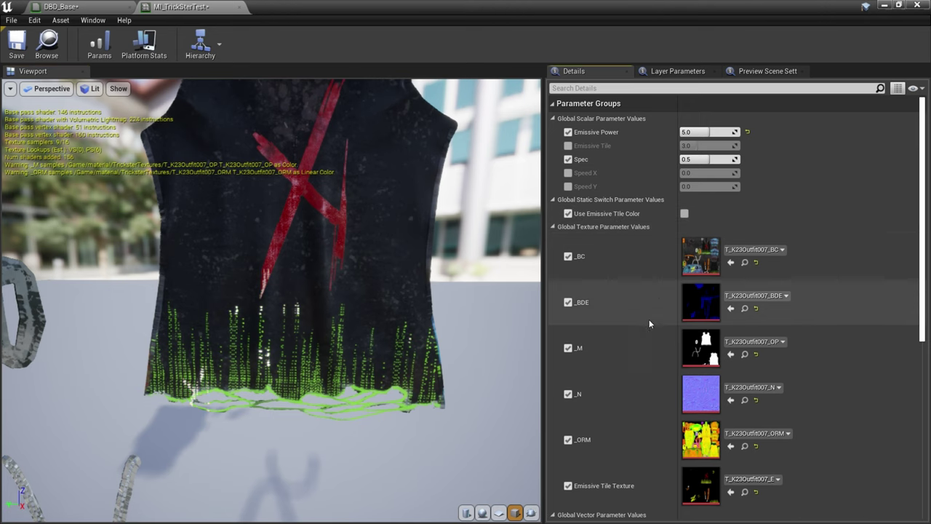
{"action": "scroll", "coordinate": [627, 379], "scroll_direction": "down", "scroll_amount": 3}
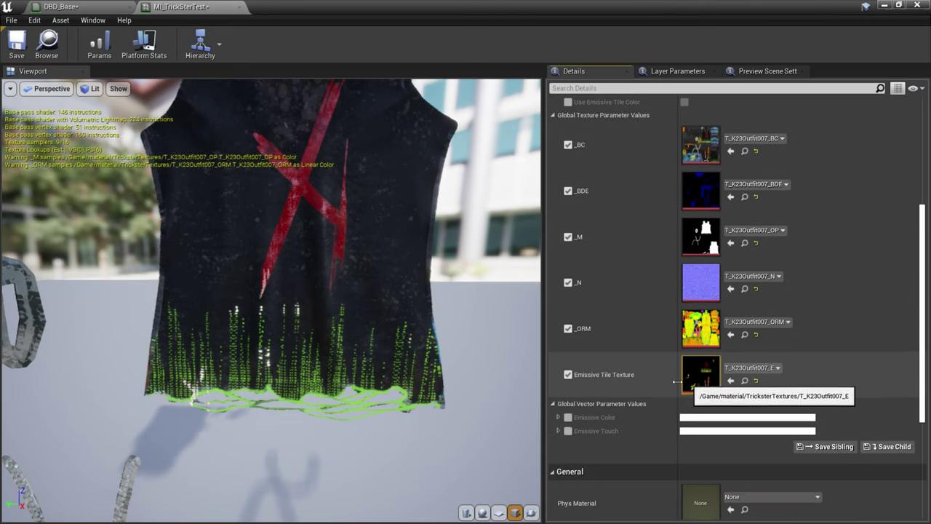
{"action": "left_click", "coordinate": [756, 382]}
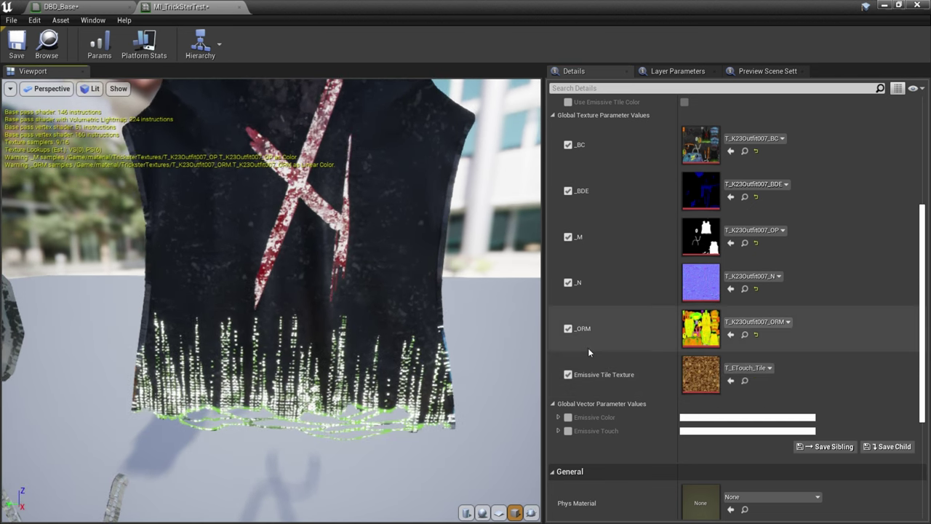
Enable the Speed X override in the material instance and set it to 0.2.
{"action": "scroll", "coordinate": [590, 350], "scroll_direction": "down", "scroll_amount": 2}
{"action": "scroll", "coordinate": [602, 354], "scroll_direction": "up", "scroll_amount": 5}
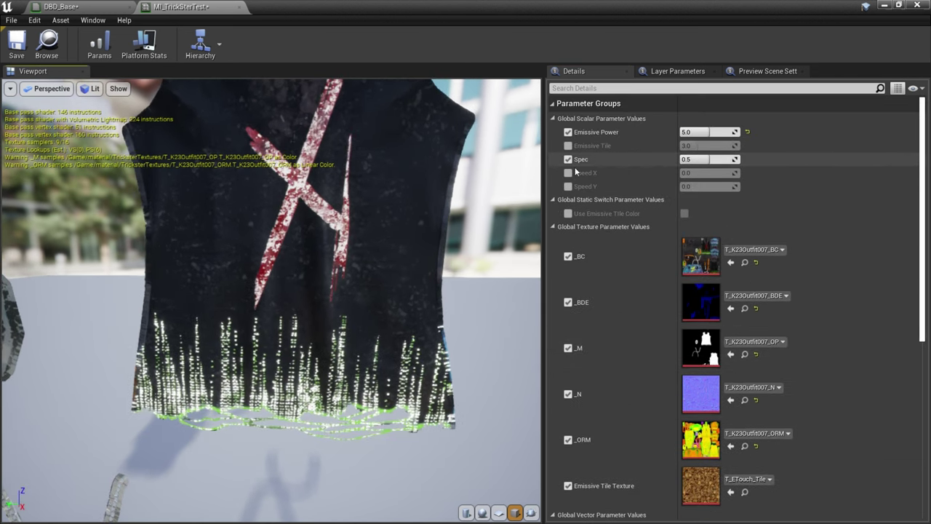
{"action": "left_click", "coordinate": [569, 172]}
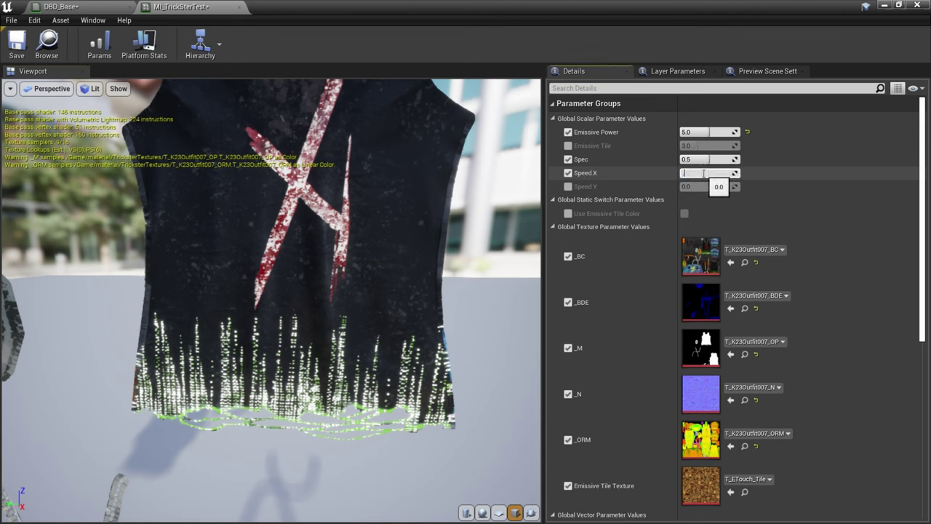
{"action": "type", "text": "0.2"}
{"action": "key", "text": "Return"}
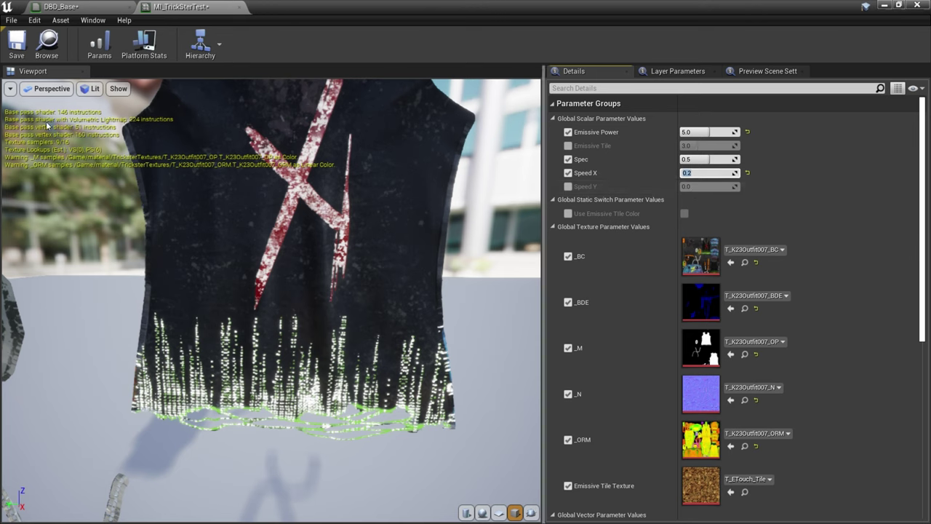
Turn on realtime rendering in the material instance's preview viewport.
{"action": "left_click", "coordinate": [113, 91]}
{"action": "mouse_move", "coordinate": [14, 93]}
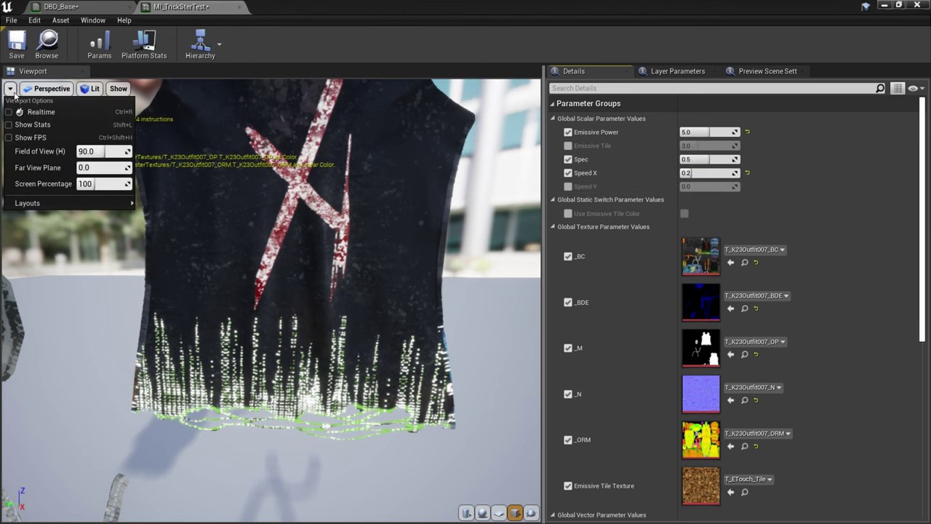
{"action": "left_click", "coordinate": [47, 113]}
Test a Speed X of 0.1 on the shirt preview and return the value to 0.
{"action": "left_click", "coordinate": [711, 174]}
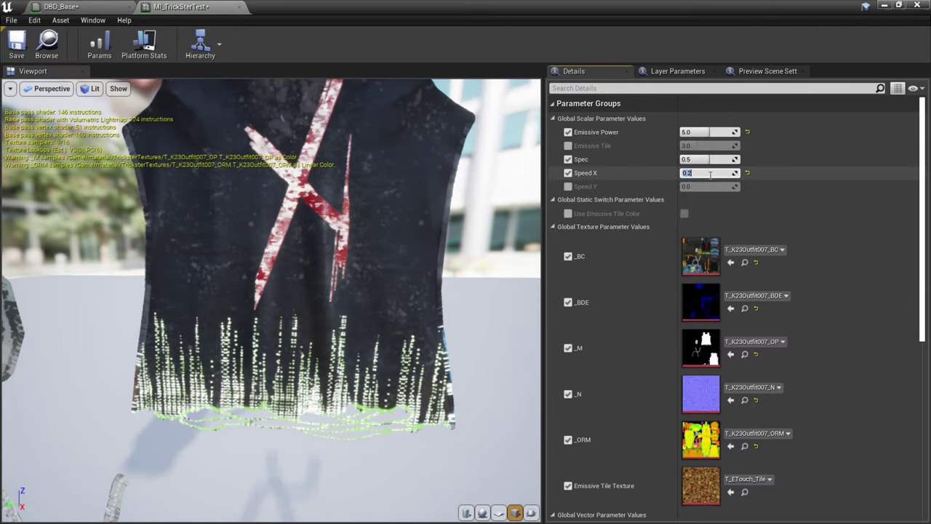
{"action": "type", "text": ".0.1"}
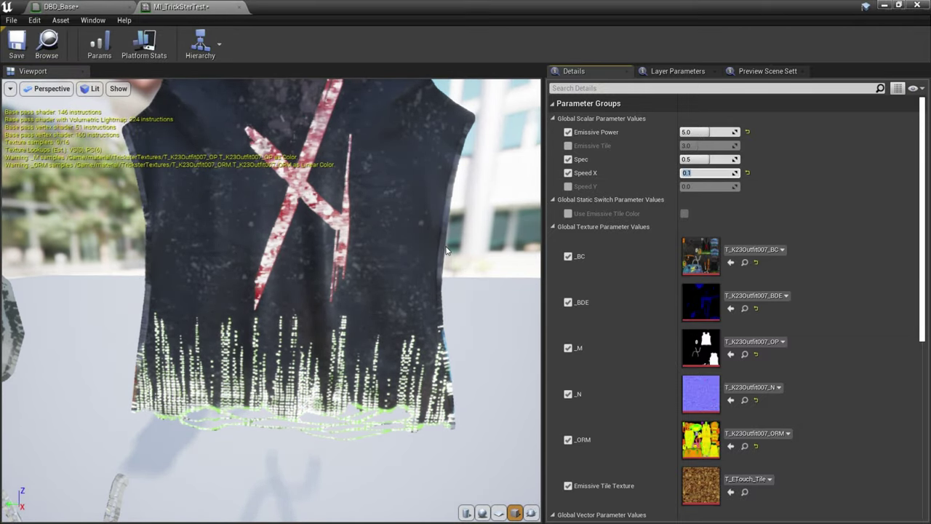
{"action": "right_click_drag", "start_coordinate": [442, 245], "coordinate": [442, 219]}
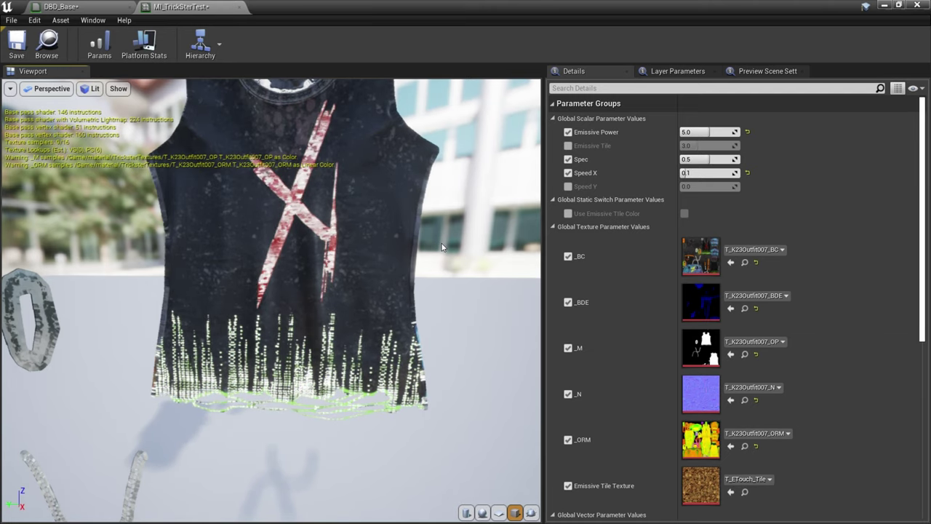
{"action": "left_click", "coordinate": [715, 174]}
{"action": "type", "text": "0"}
{"action": "key", "text": "Return"}
Try Emissive Tile override values of 5 and 20, then reset the parameter and disable its override.
{"action": "left_click", "coordinate": [569, 146]}
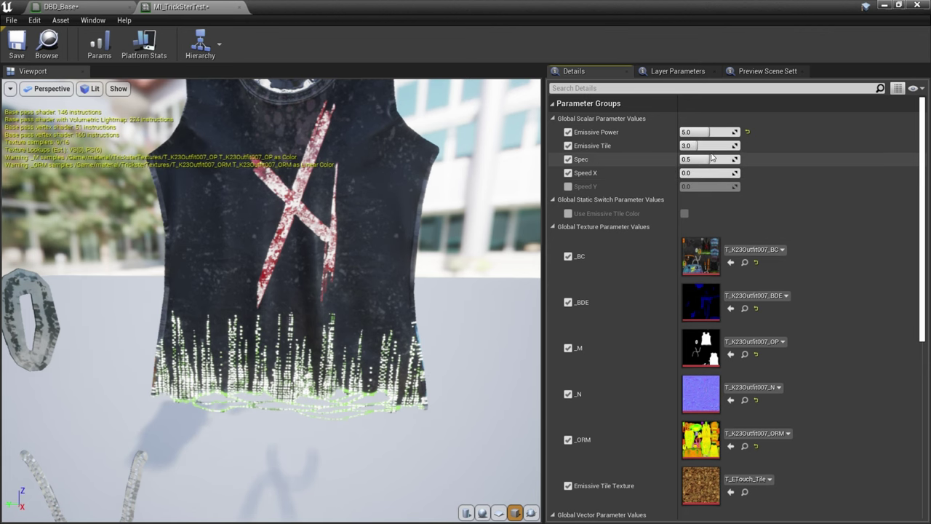
{"action": "left_click", "coordinate": [715, 146]}
{"action": "type", "text": "5"}
{"action": "key", "text": "Return"}
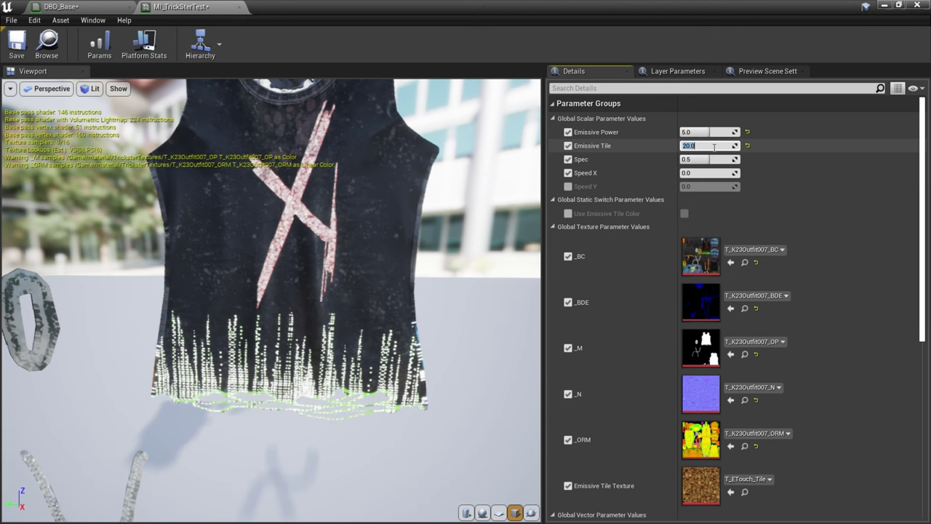
{"action": "mouse_move", "coordinate": [435, 241]}
{"action": "right_mouse_down"}
{"action": "mouse_move", "coordinate": [435, 272]}
{"action": "mouse_move", "coordinate": [435, 241]}
{"action": "right_mouse_up"}
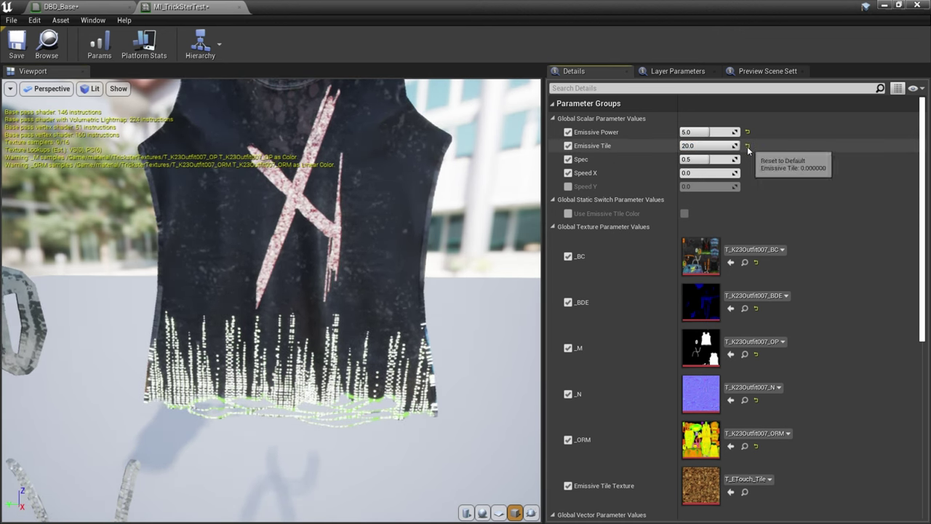
{"action": "left_click", "coordinate": [747, 146]}
{"action": "left_click", "coordinate": [568, 145]}
Enable the Use Emissive Tile Color override and switch it on.
{"action": "left_click", "coordinate": [568, 213]}
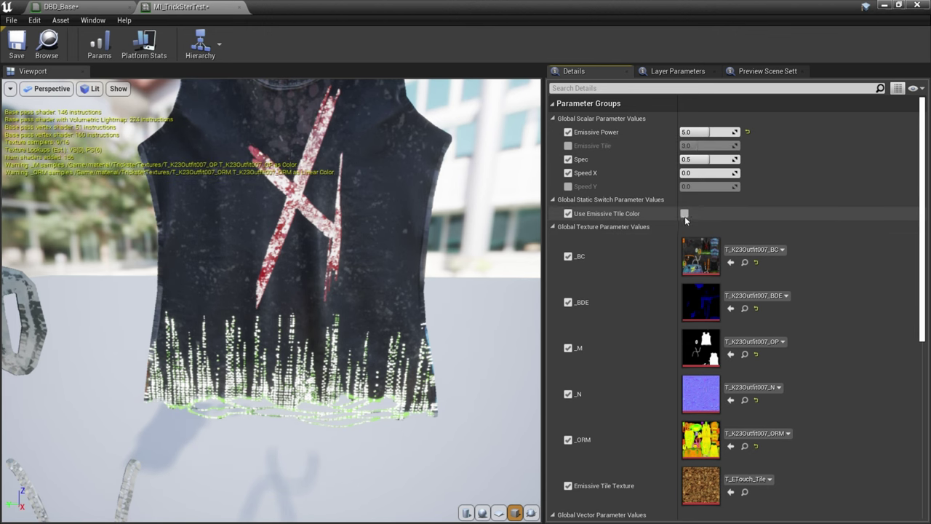
{"action": "left_click", "coordinate": [684, 213]}
{"action": "scroll", "coordinate": [677, 332], "scroll_direction": "down", "scroll_amount": 1}
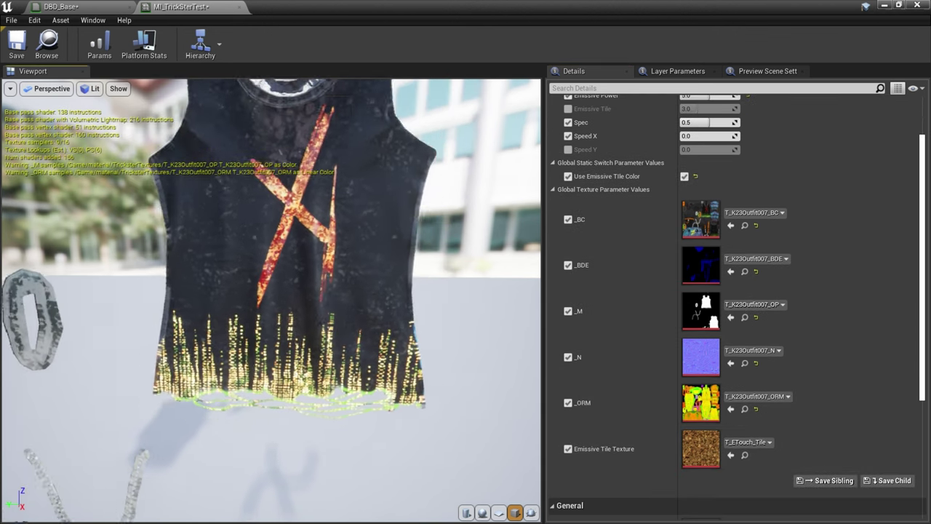
{"action": "scroll", "coordinate": [625, 246], "scroll_direction": "up", "scroll_amount": 1}
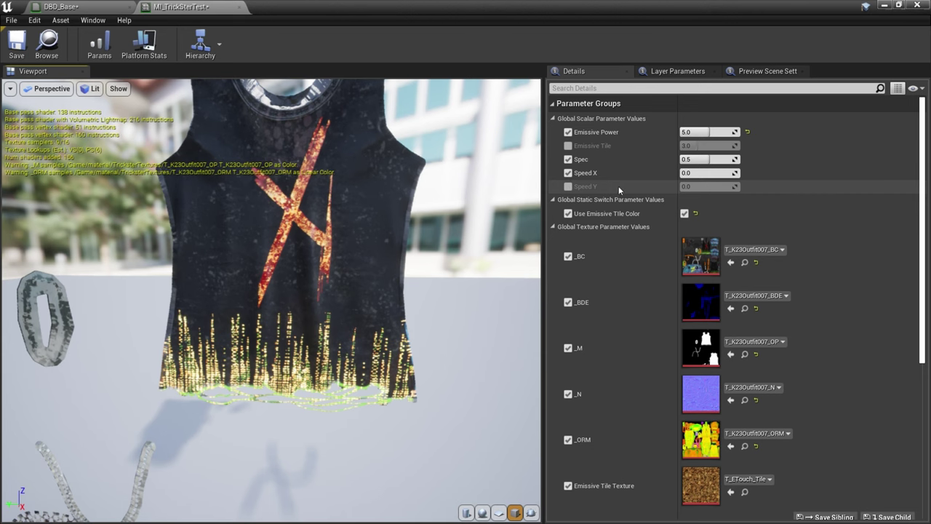
Disable the Speed X override, test a Speed Y override of 0.1 on the shirt preview, and disable that override too.
{"action": "left_click", "coordinate": [568, 172]}
{"action": "left_click", "coordinate": [568, 186]}
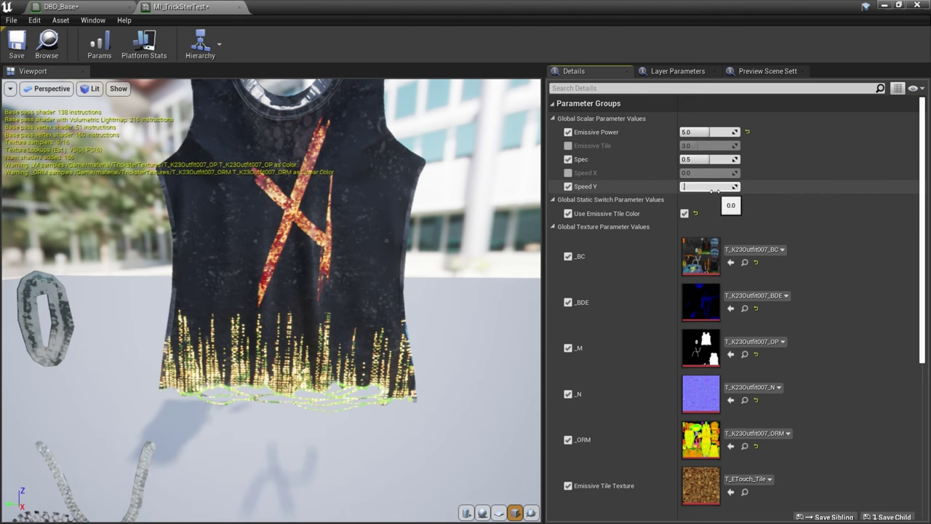
{"action": "type", "text": "0.1"}
{"action": "key", "text": "Return"}
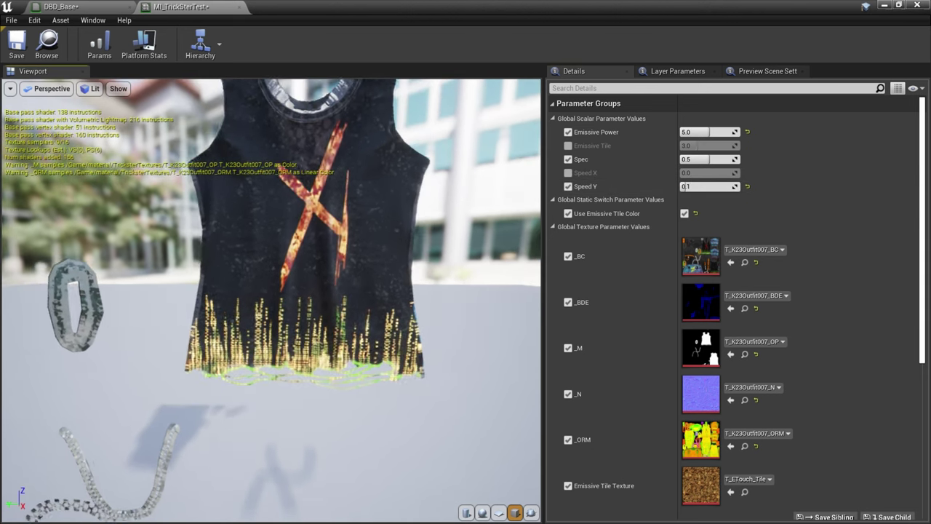
{"action": "left_click", "coordinate": [568, 186]}
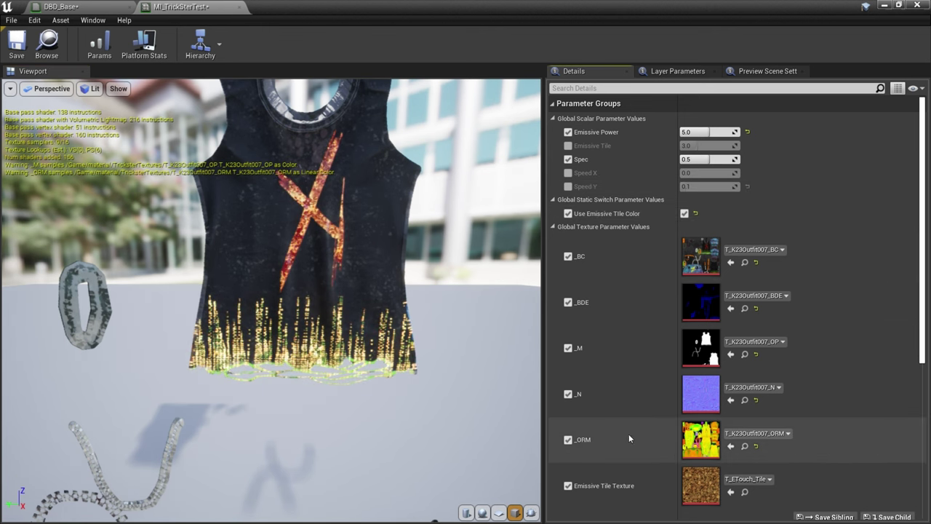
Save the MI_TrickSterTest material instance and the DBD_Base parent material.
{"action": "left_click", "coordinate": [80, 7]}
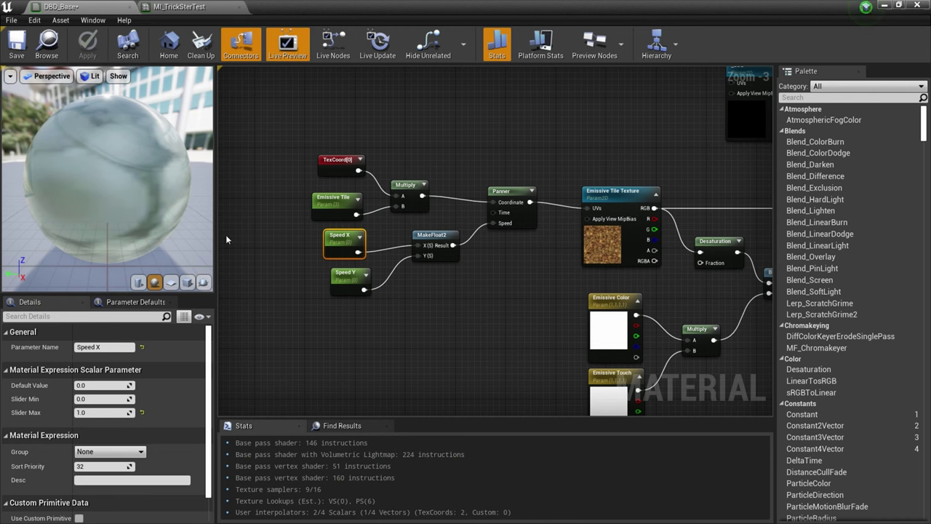
{"action": "scroll", "coordinate": [394, 340], "scroll_direction": "down", "scroll_amount": 3}
{"action": "left_click", "coordinate": [14, 45]}
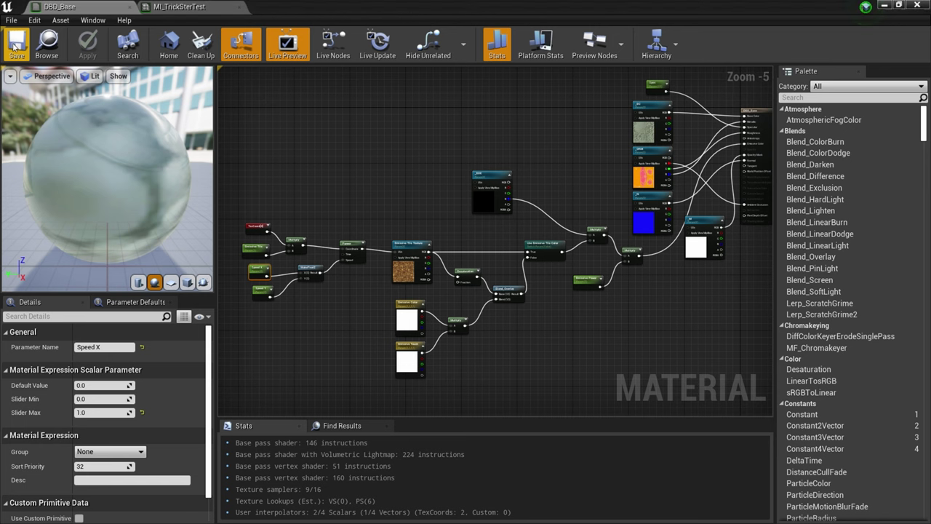
{"action": "scroll", "coordinate": [561, 333], "scroll_direction": "up", "scroll_amount": 1}
{"action": "scroll", "coordinate": [518, 362], "scroll_direction": "down", "scroll_amount": 2}
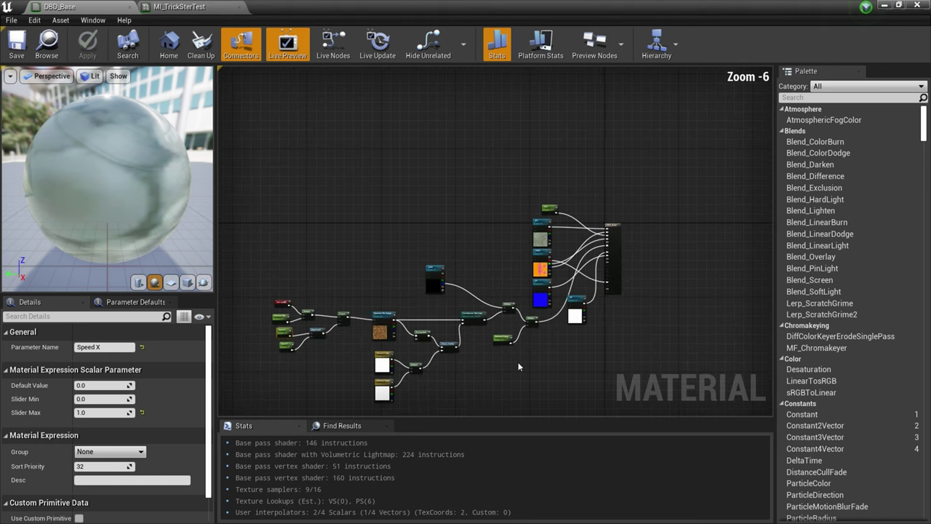
{"action": "scroll", "coordinate": [497, 319], "scroll_direction": "up", "scroll_amount": 1}
{"action": "right_click_drag", "start_coordinate": [497, 319], "coordinate": [578, 314]}
{"action": "scroll", "coordinate": [572, 320], "scroll_direction": "down", "scroll_amount": 1}
{"action": "left_click", "coordinate": [24, 50]}
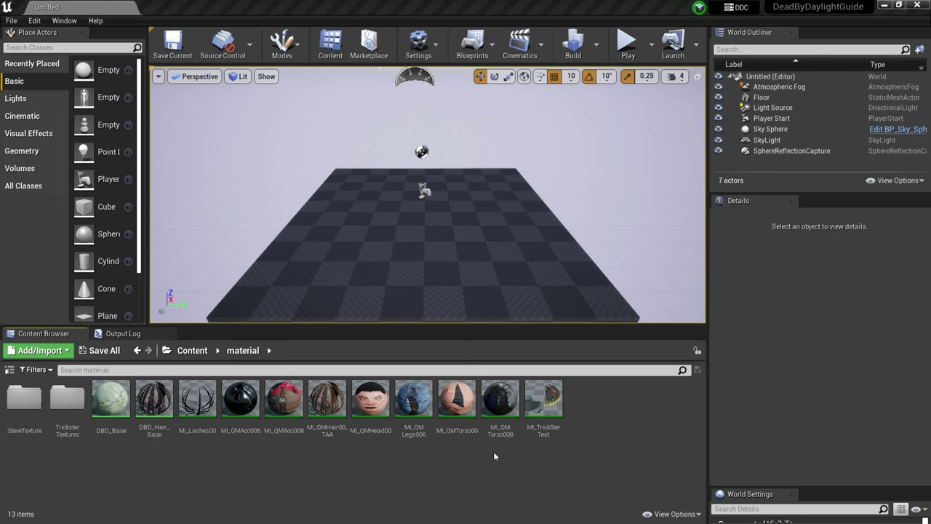
Reopen the DBD_Base material from the project's material folder and show its emissive nodes next to the output node.
{"action": "double_click", "coordinate": [102, 401]}
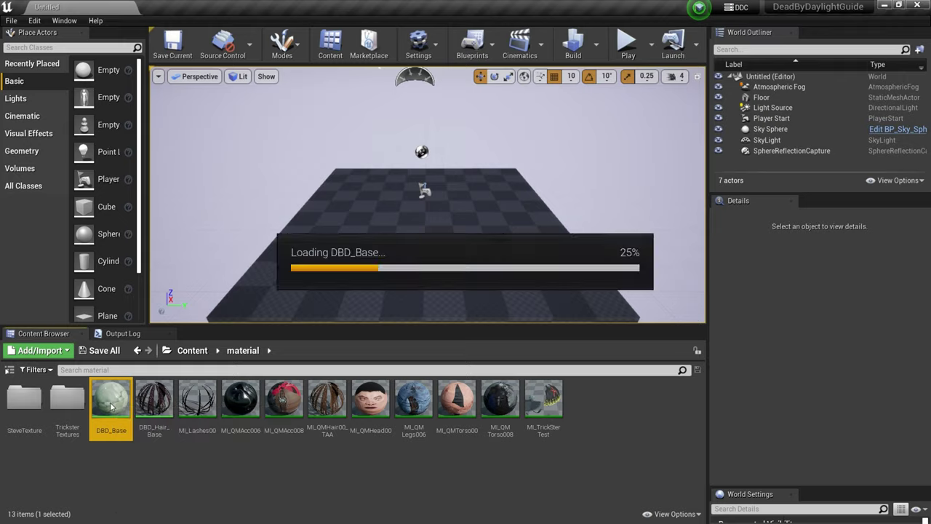
{"action": "scroll", "coordinate": [353, 314], "scroll_direction": "down", "scroll_amount": 3}
{"action": "right_click_drag", "start_coordinate": [353, 314], "coordinate": [470, 273]}
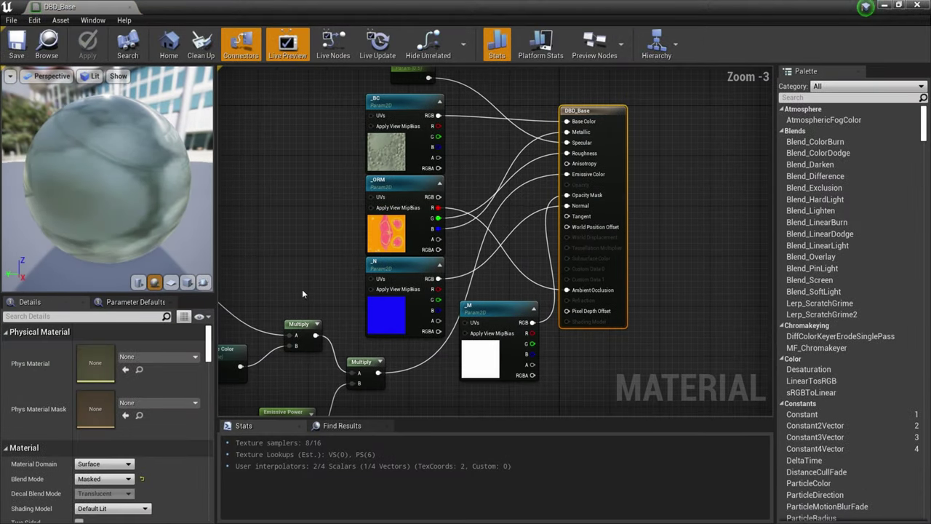
{"action": "scroll", "coordinate": [302, 289], "scroll_direction": "down", "scroll_amount": 1}
{"action": "right_click_drag", "start_coordinate": [302, 289], "coordinate": [393, 251]}
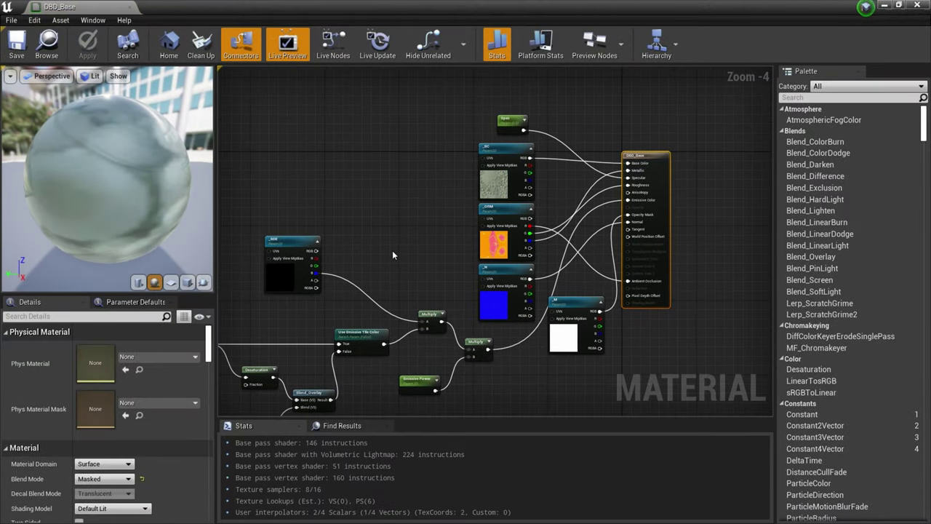